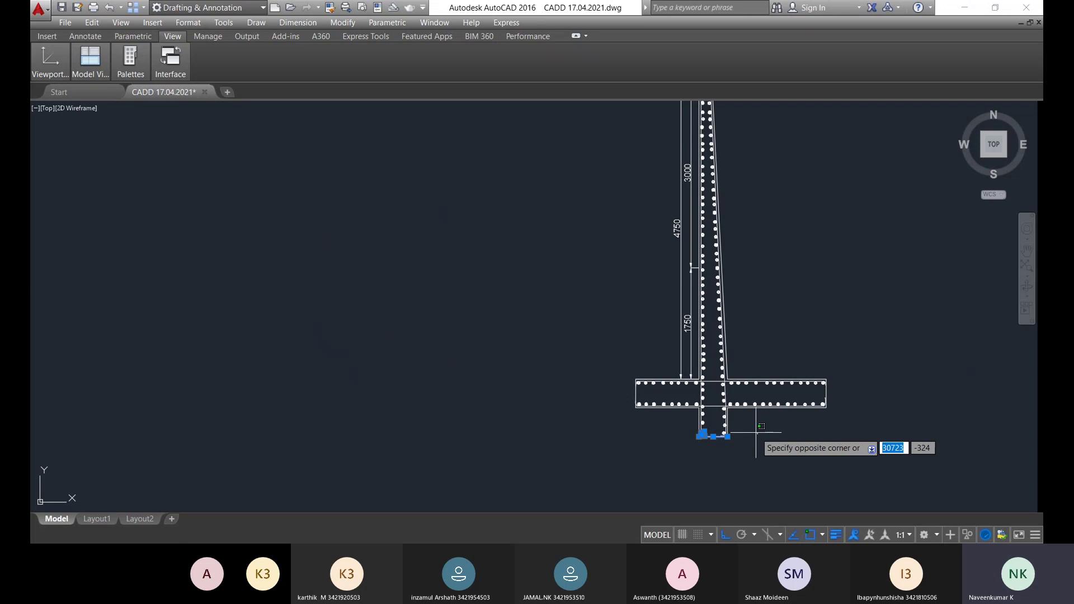
- Clear the current selection at the bottom of the shear key
click(752, 430)
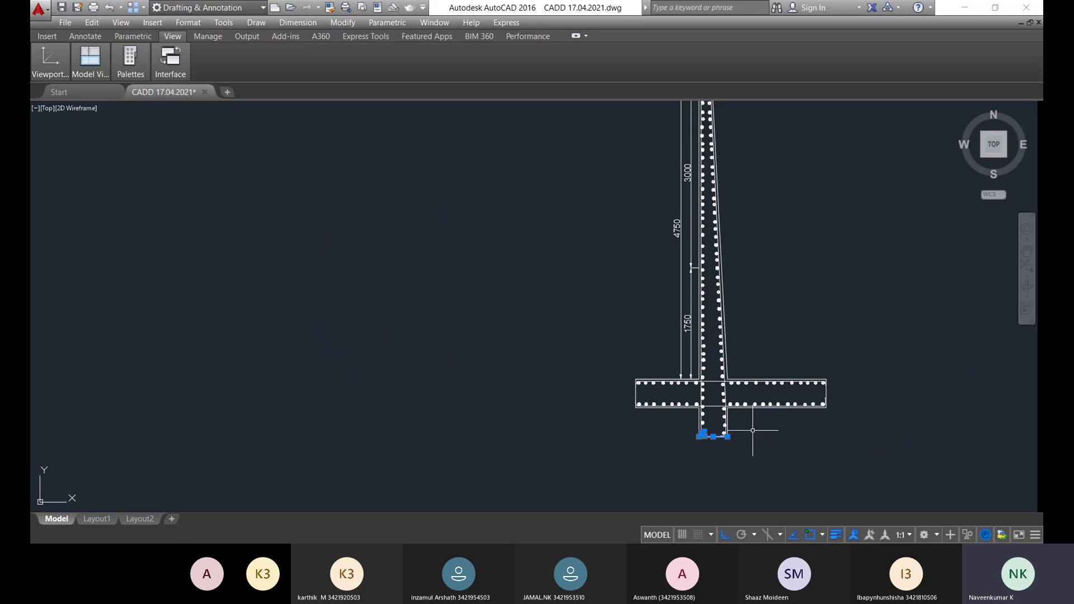
click(776, 458)
key(Escape)
key(Escape)
middle_drag(791, 262, 713, 320)
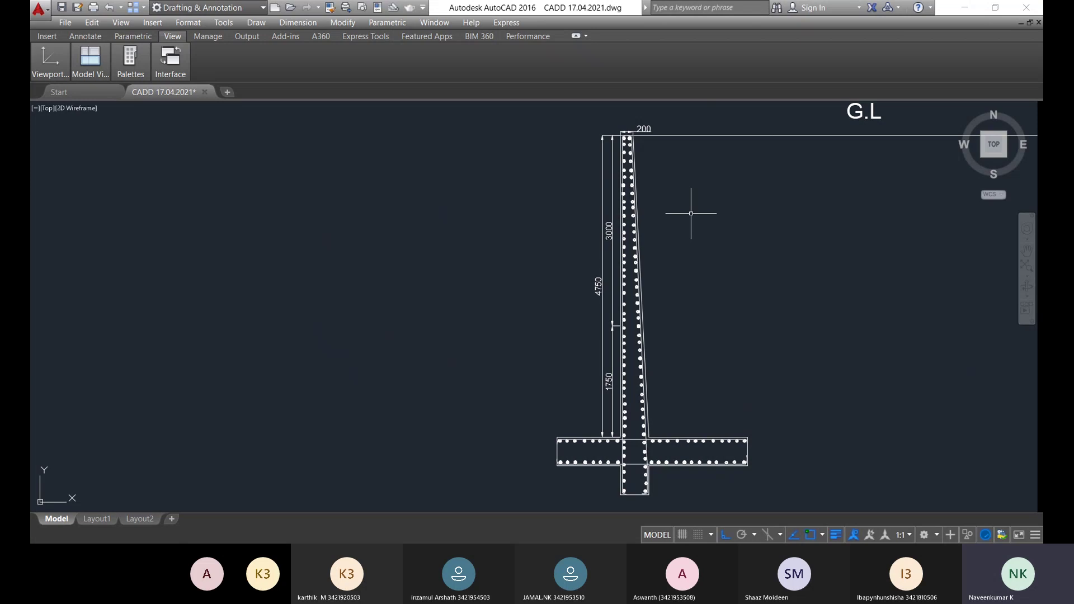
scroll(621, 183, up, 10)
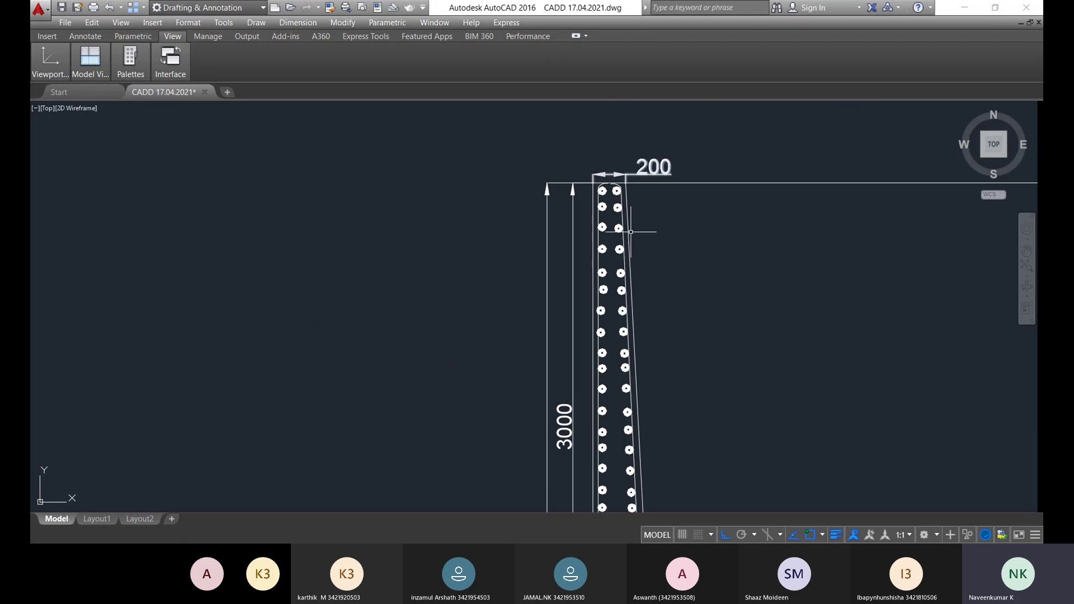
middle_drag(621, 183, 560, 280)
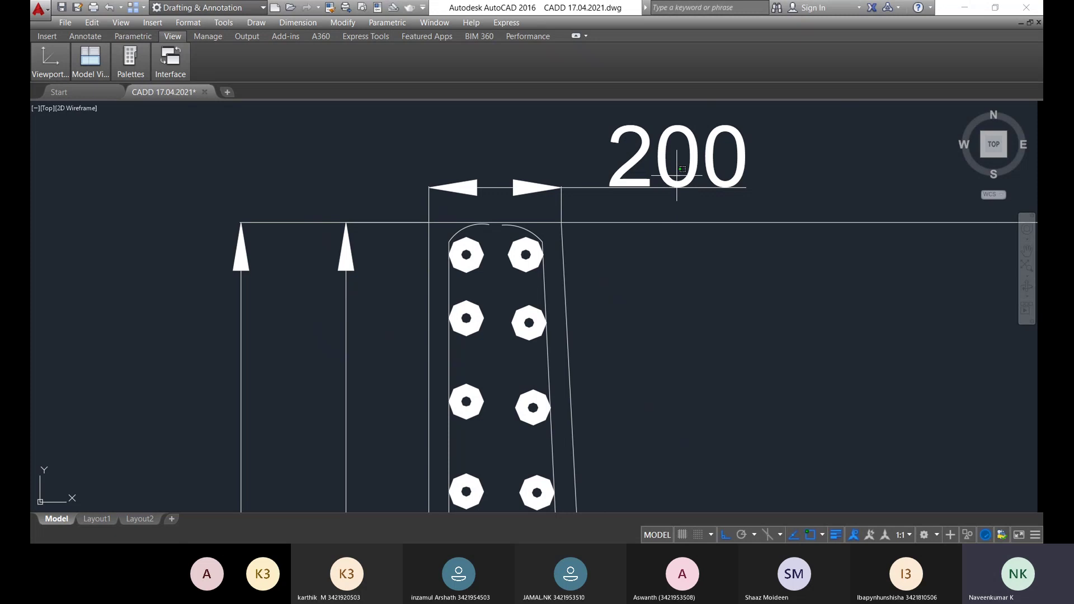
click(649, 181)
key(Delete)
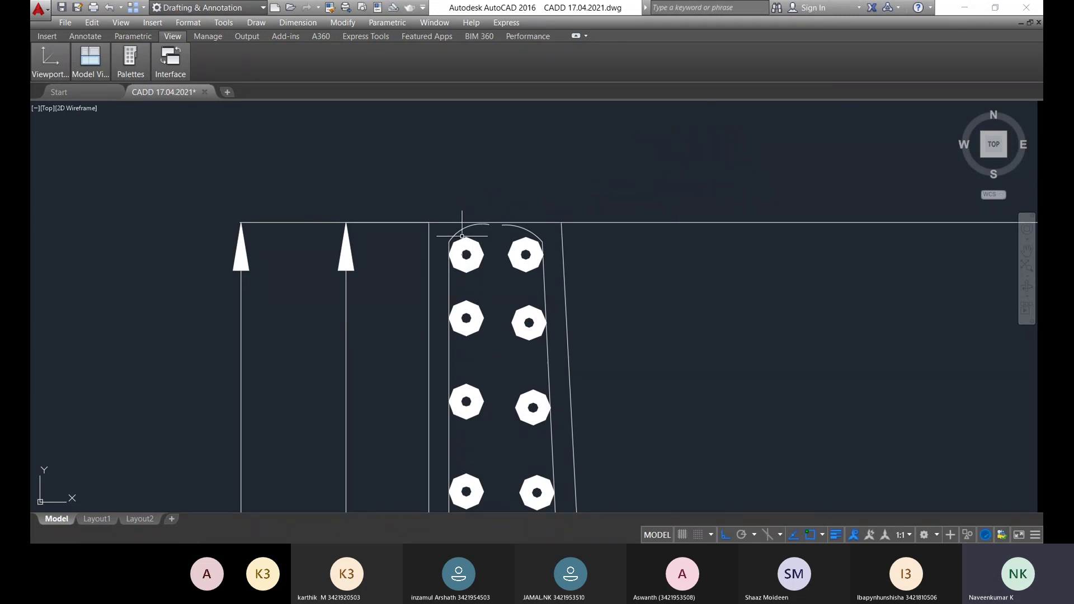
key(ctrl+z)
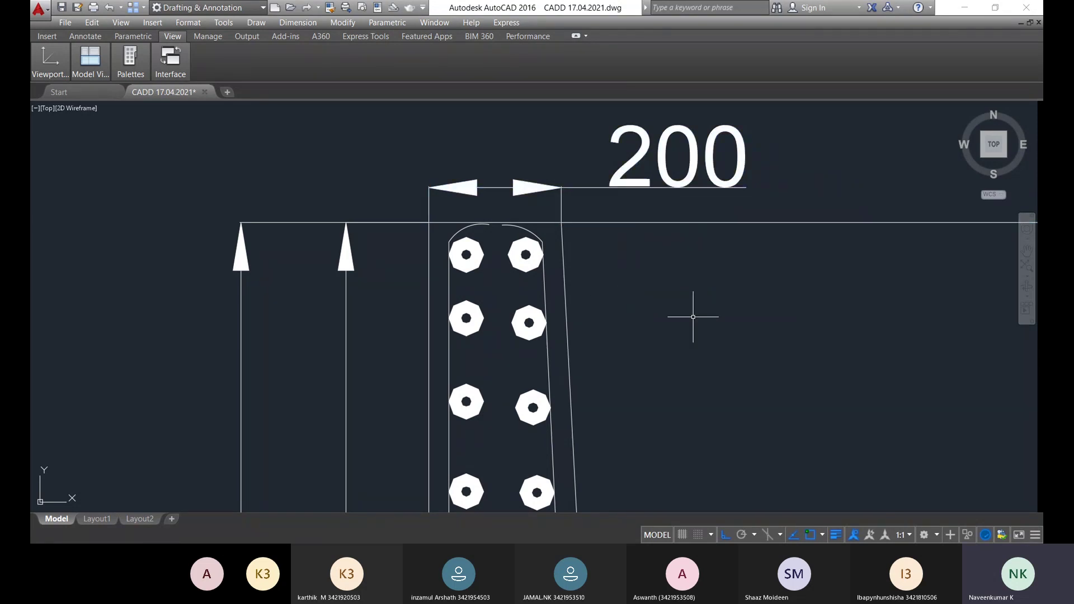
- Delete the ground line segment that starts at the top outer corner of the wall stem
click(608, 222)
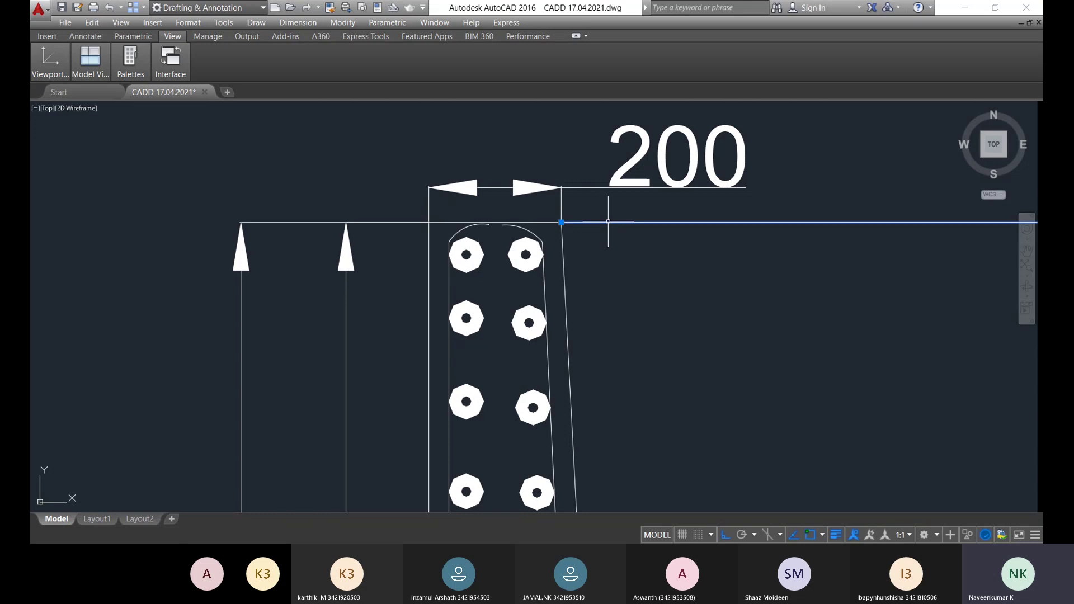
key(Delete)
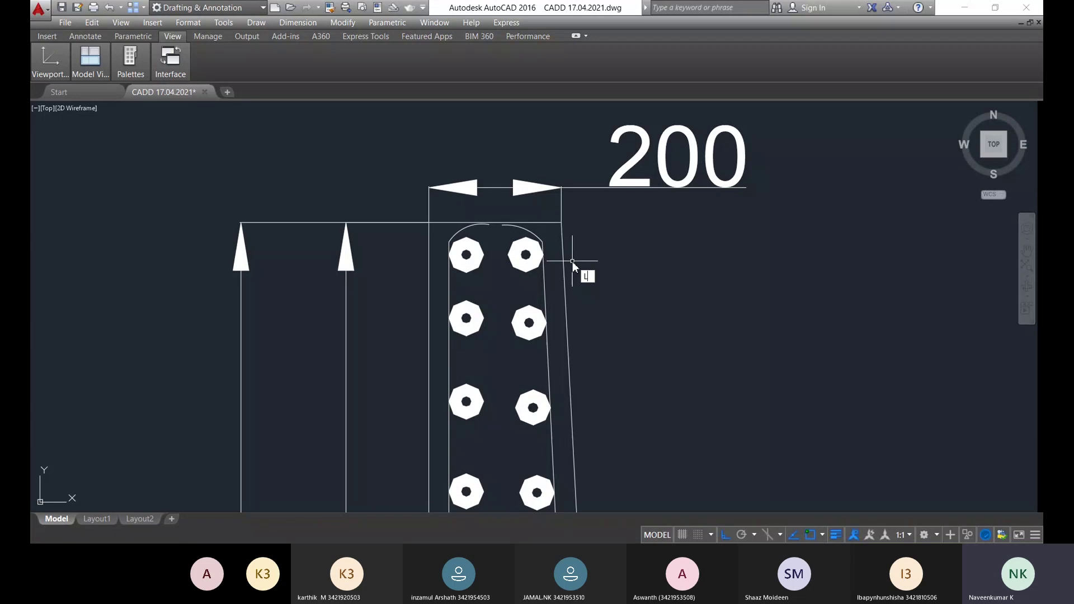
key(Return)
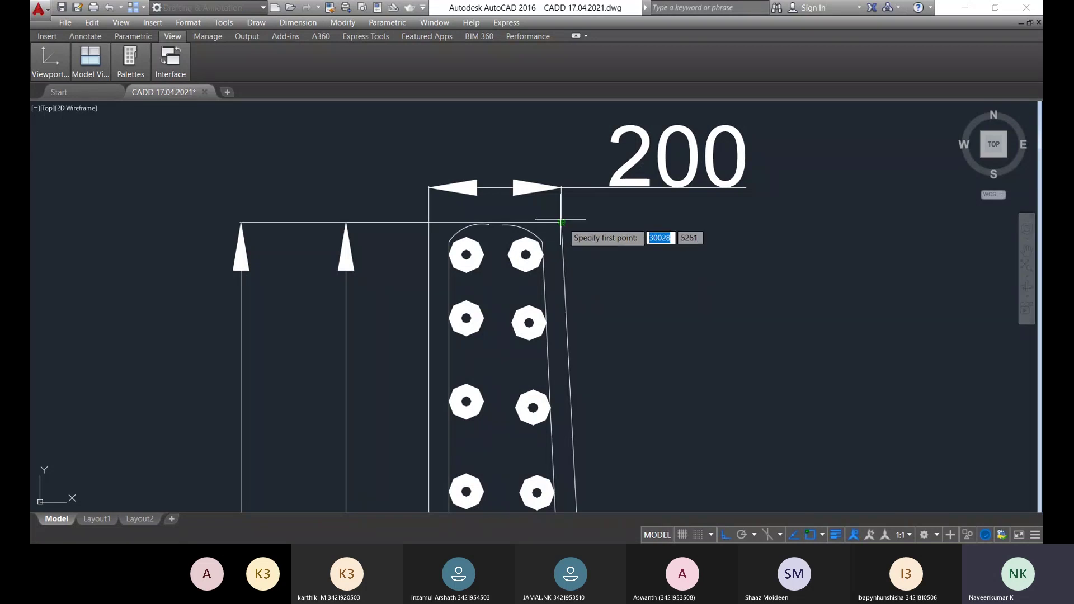
scroll(566, 245, up, 3)
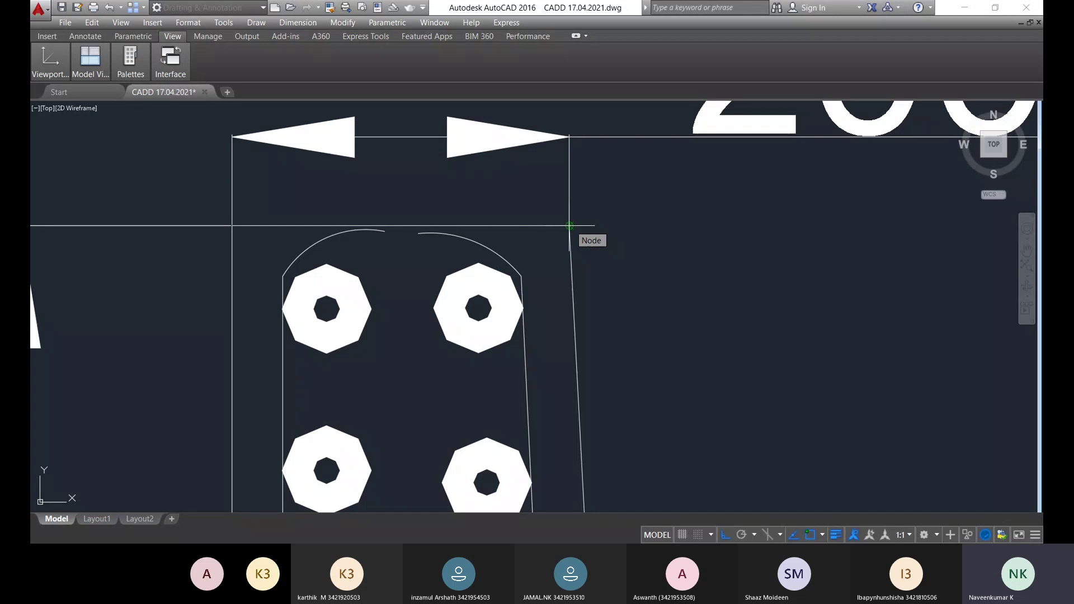
click(569, 225)
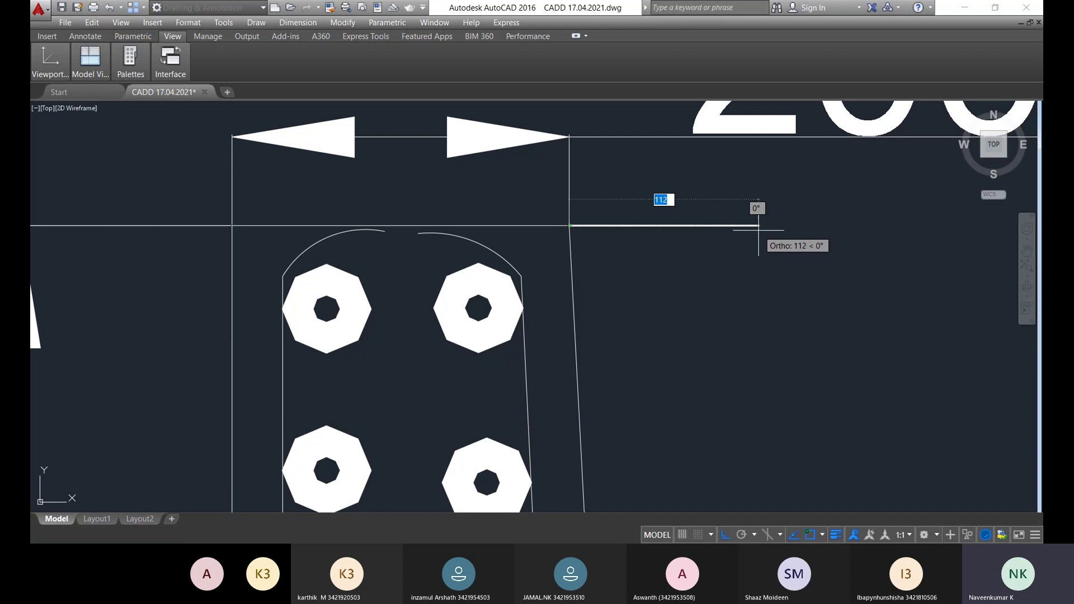
key(Left)
click(691, 226)
key(Escape)
click(668, 225)
key(Delete)
- Draw a horizontal ground line 400 long outward from the top corner of the stem's sloping face
key(l)
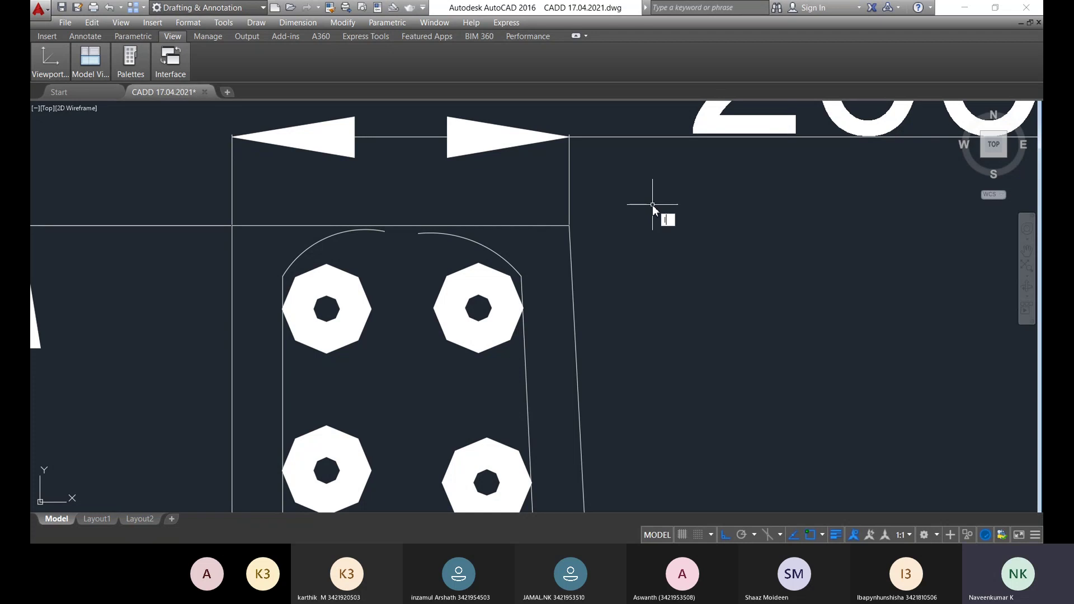
key(Return)
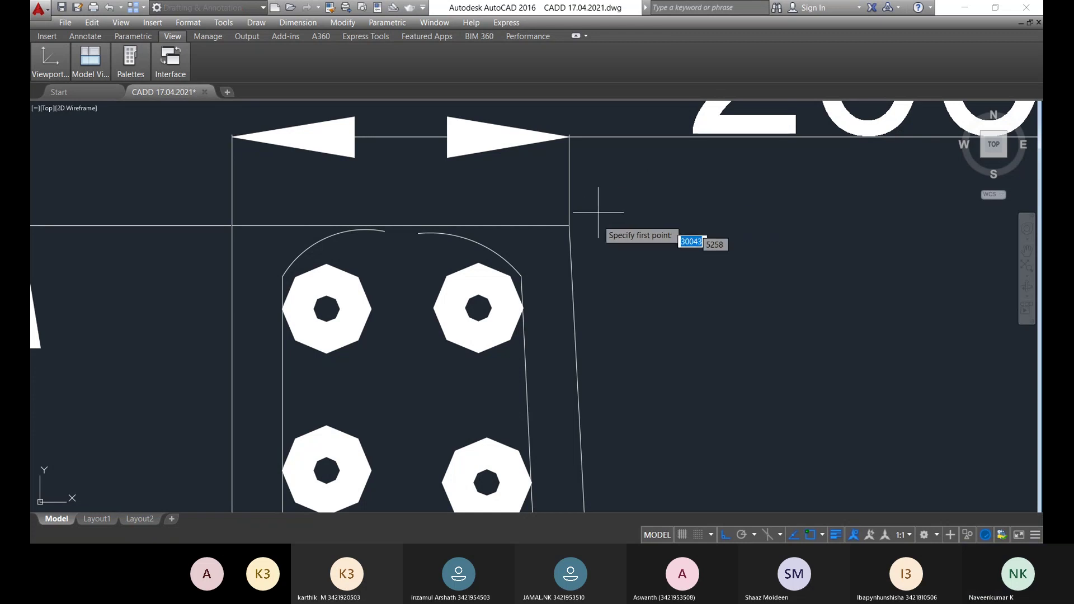
scroll(569, 223, up, 5)
click(580, 236)
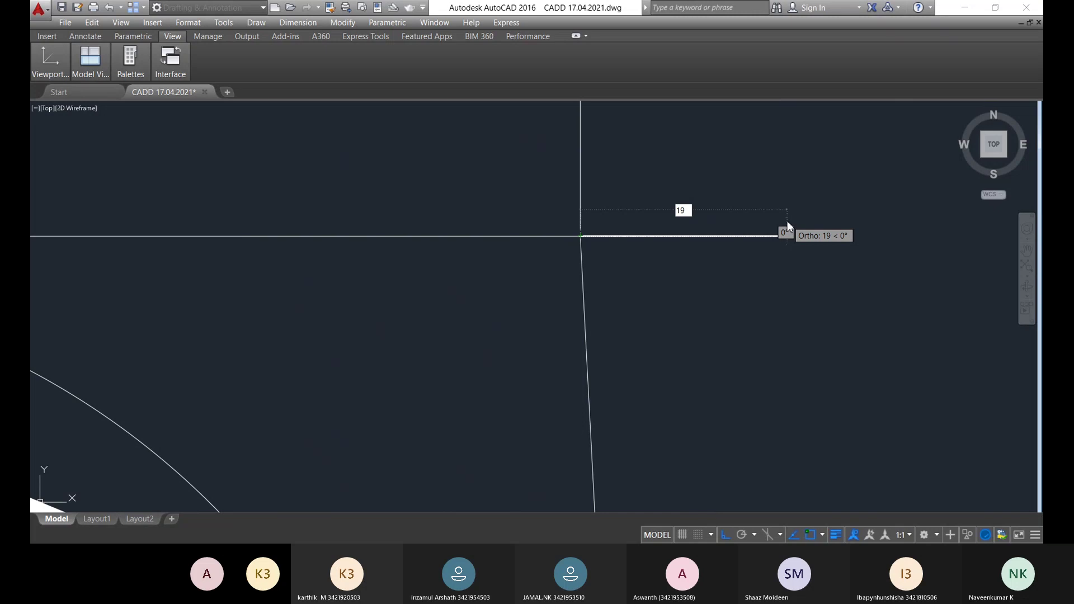
text(400)
key(Delete)
key(Delete)
key(Return)
scroll(787, 220, down, 3)
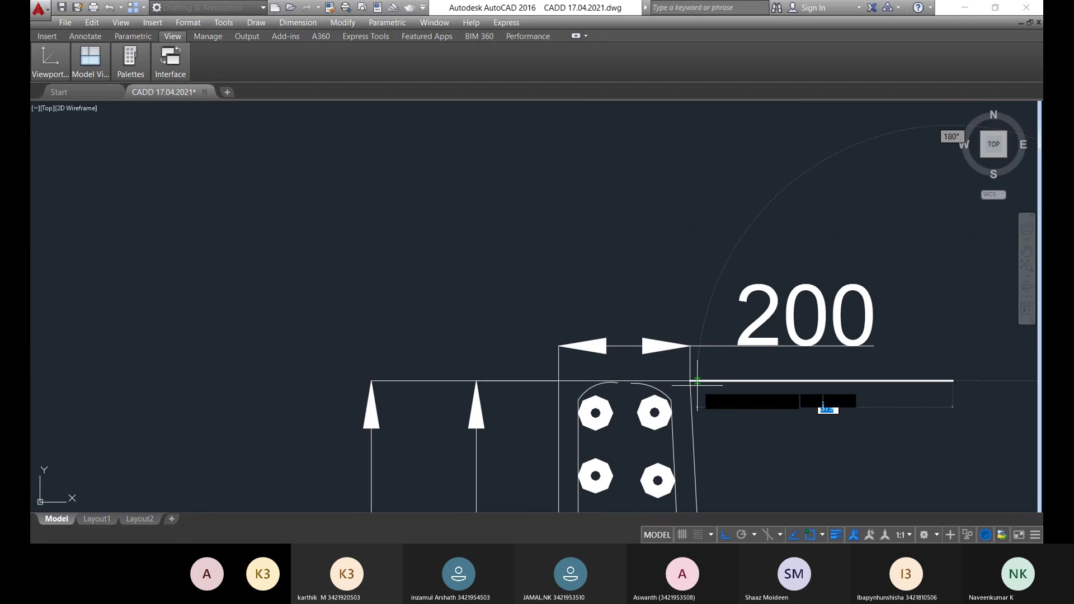
middle_drag(755, 390, 676, 343)
scroll(714, 372, down, 1)
scroll(738, 364, down, 3)
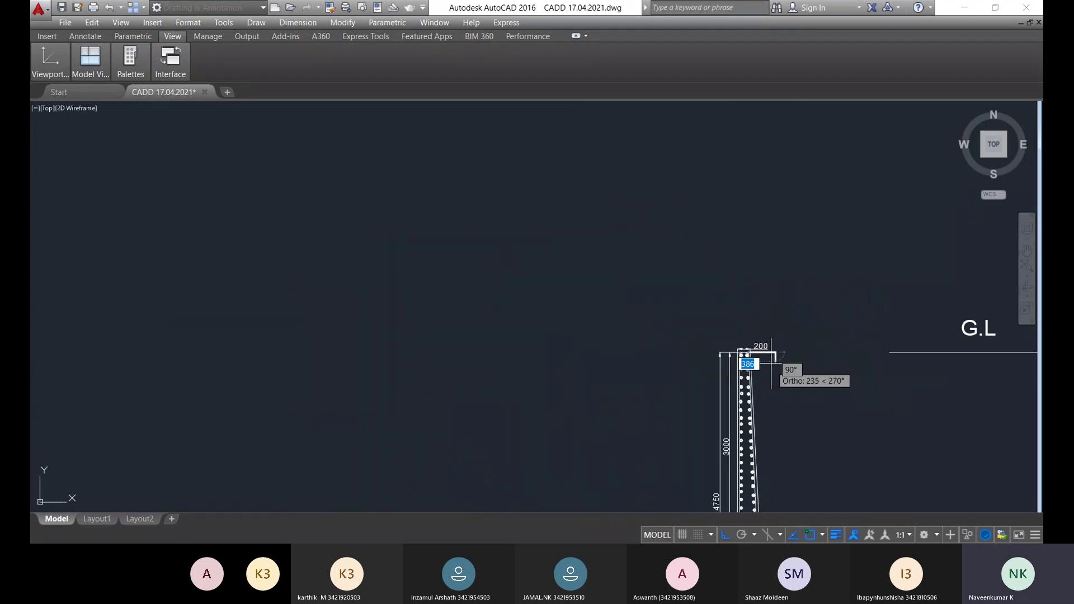
middle_drag(753, 376, 502, 203)
scroll(502, 203, up, 2)
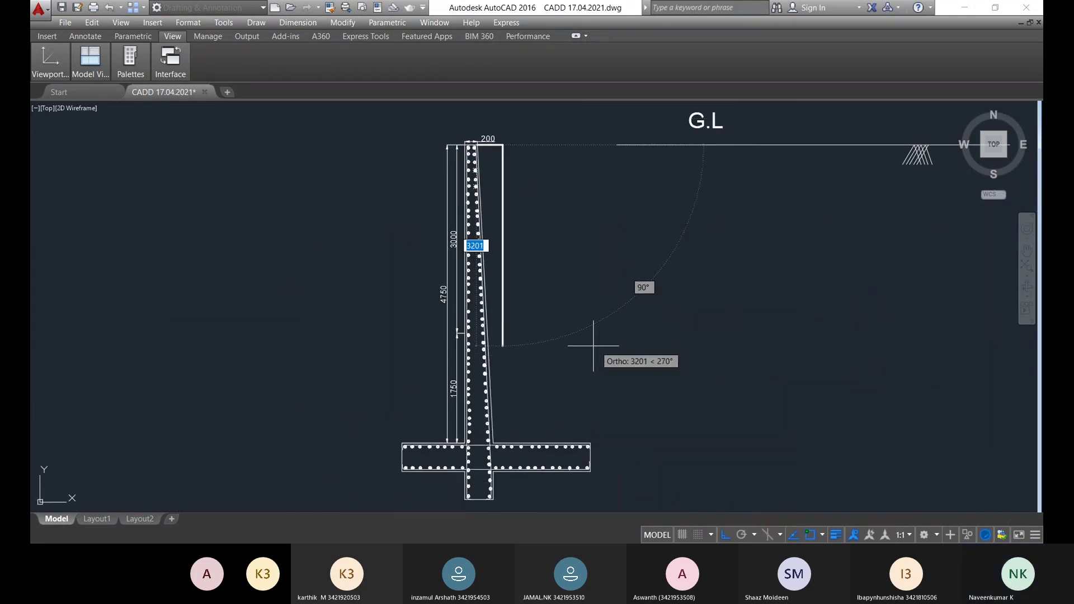
key(Escape)
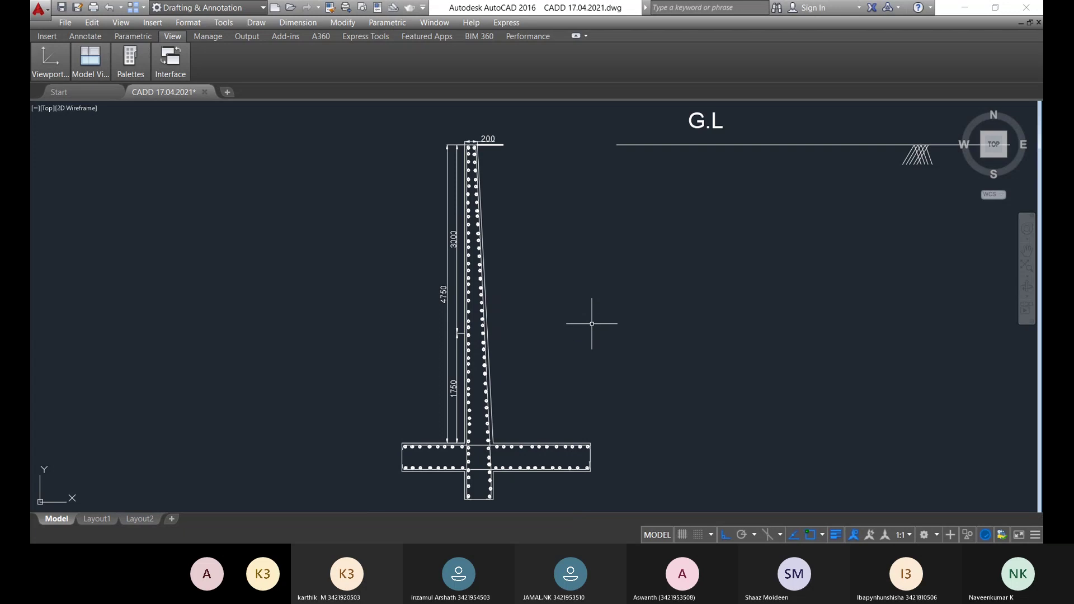
- Try setting the new ground line's linetype to ByLayer in the Linetype Manager
scroll(506, 190, up, 3)
middle_drag(504, 192, 525, 282)
scroll(502, 221, up, 3)
middle_drag(482, 195, 506, 283)
scroll(481, 192, up, 3)
click(482, 186)
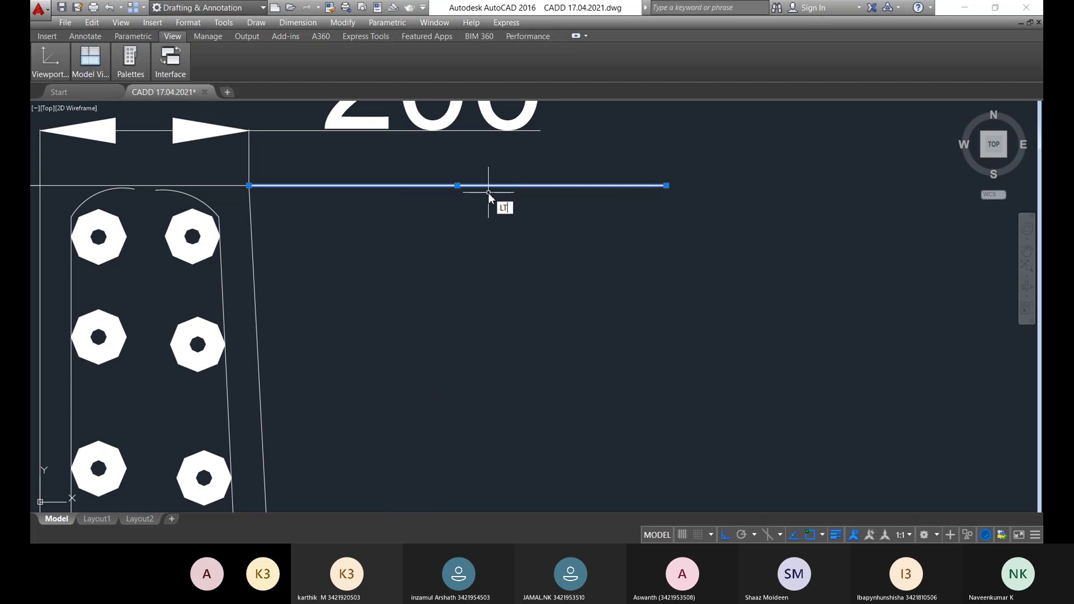
key(Return)
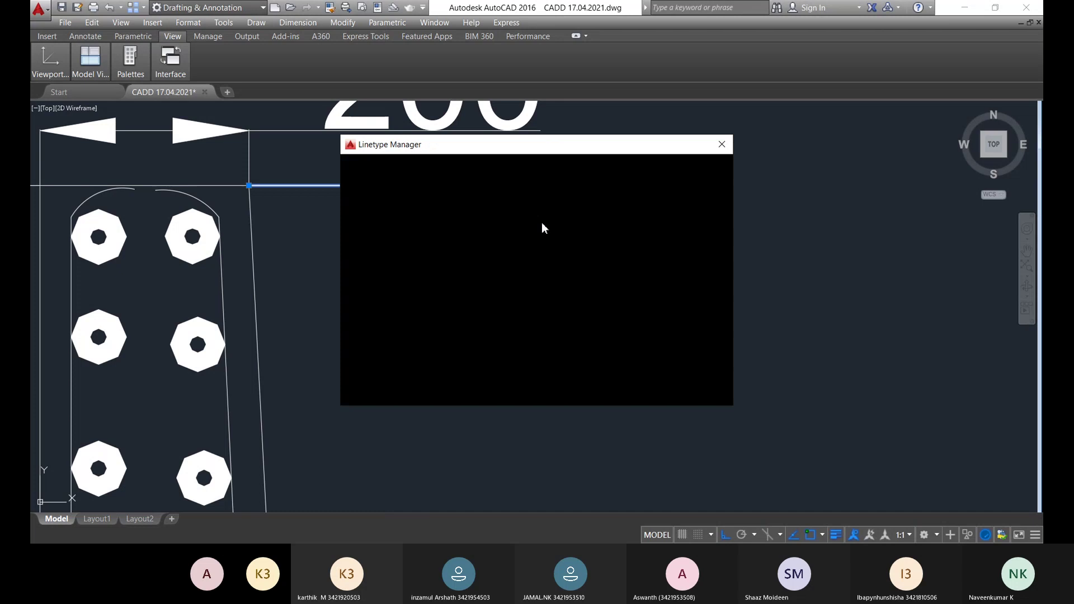
click(468, 234)
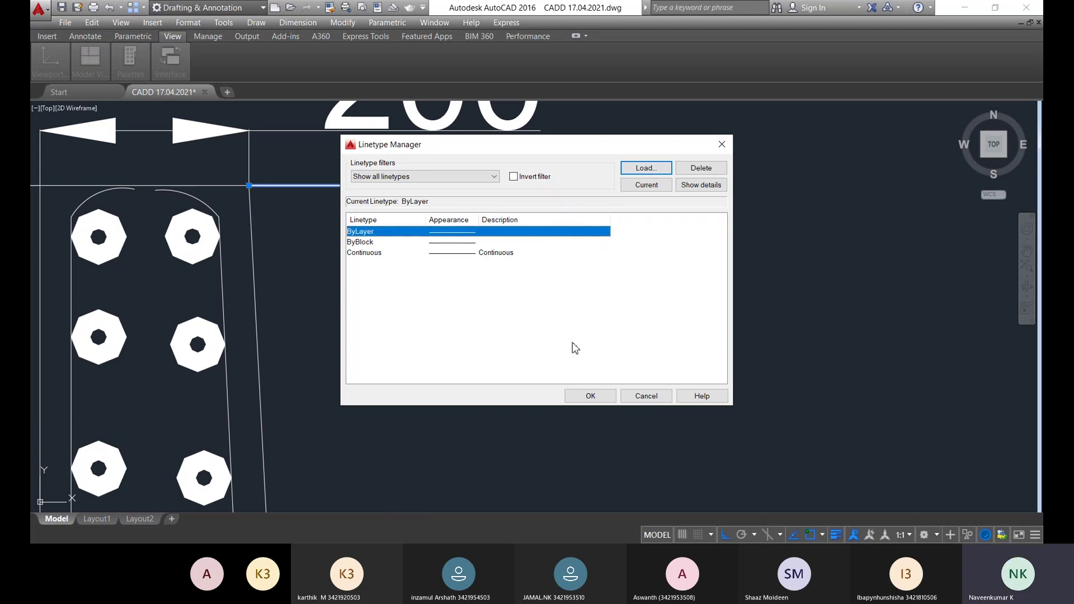
click(584, 395)
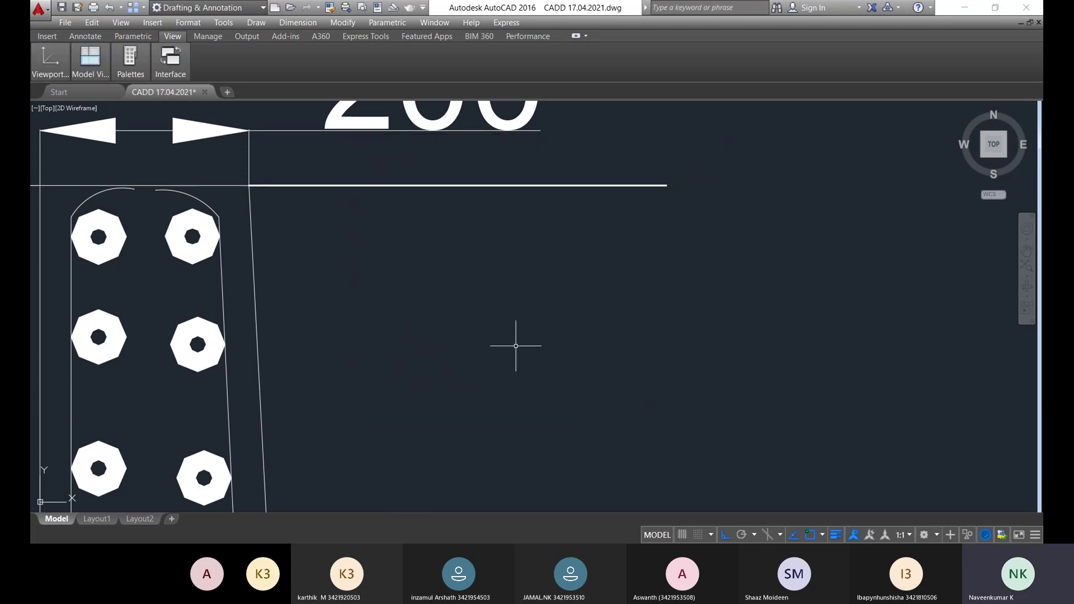
- Turn off lineweight display so the new ground line is shown thin, and clear the selection
click(553, 184)
click(705, 451)
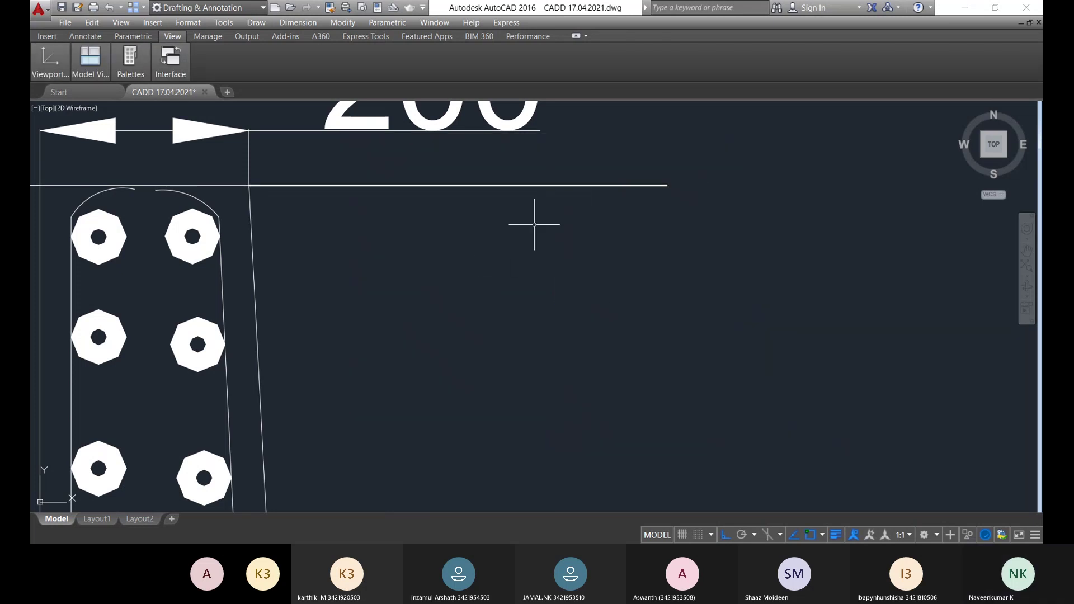
click(545, 185)
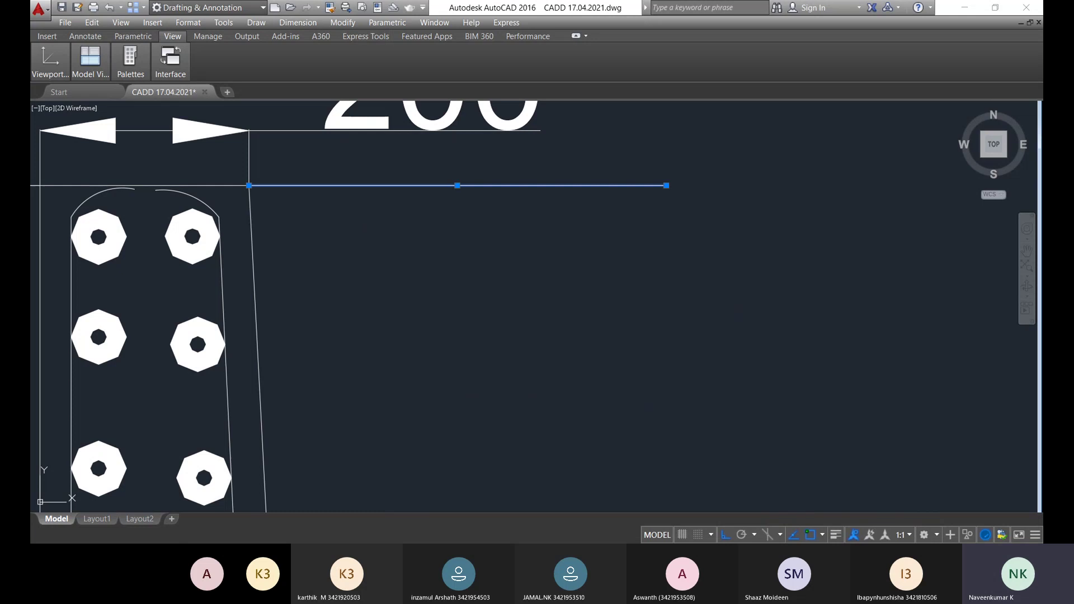
click(544, 237)
click(545, 237)
key(Escape)
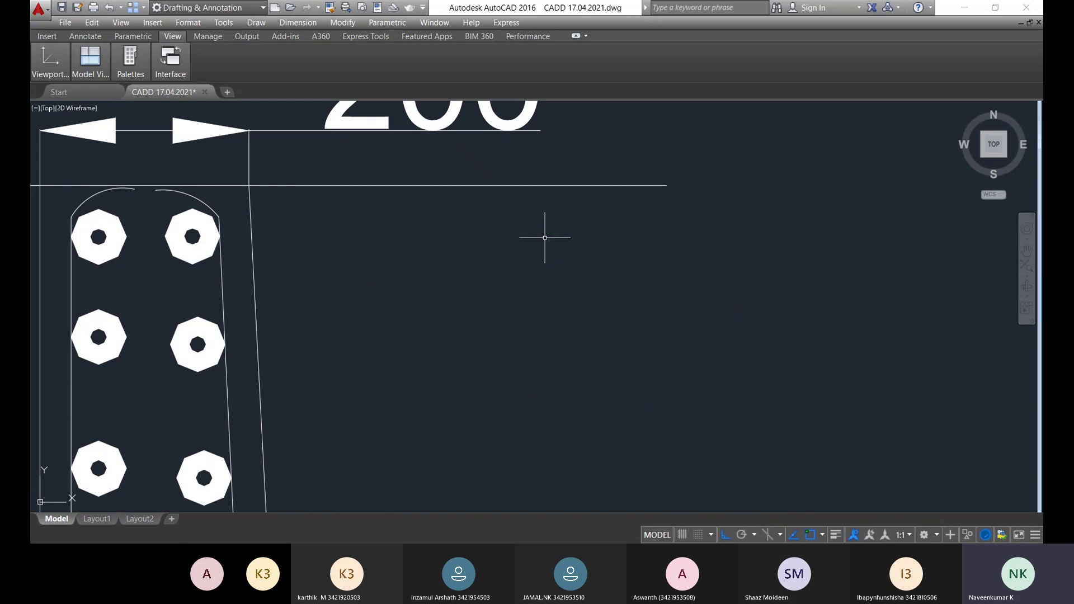
- Examine the wall section and its short ground line alongside the finished cantilever retaining wall drawing
scroll(558, 218, down, 4)
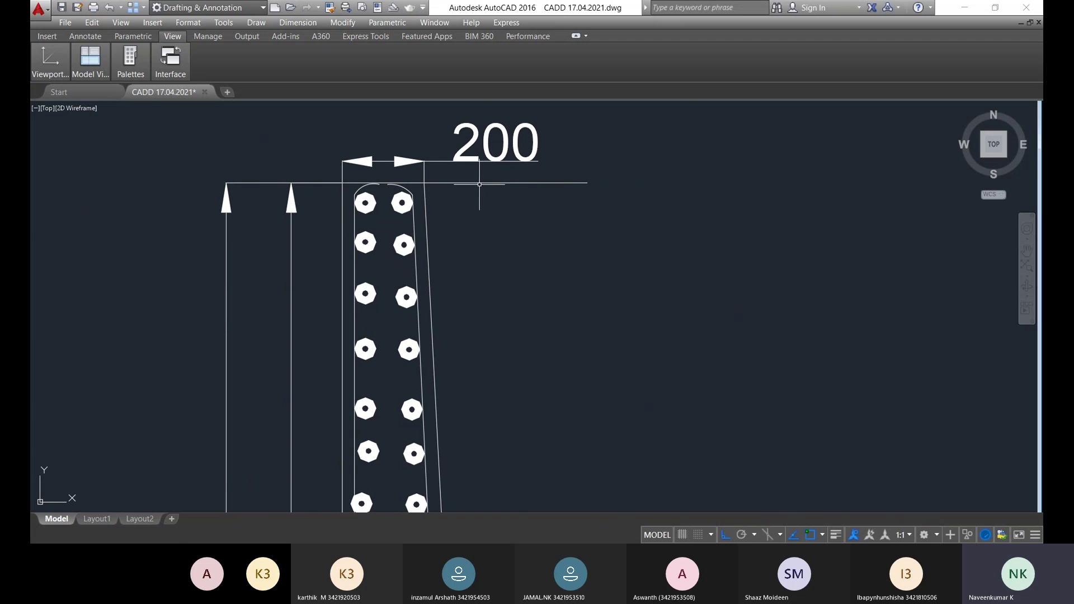
middle_drag(479, 183, 426, 176)
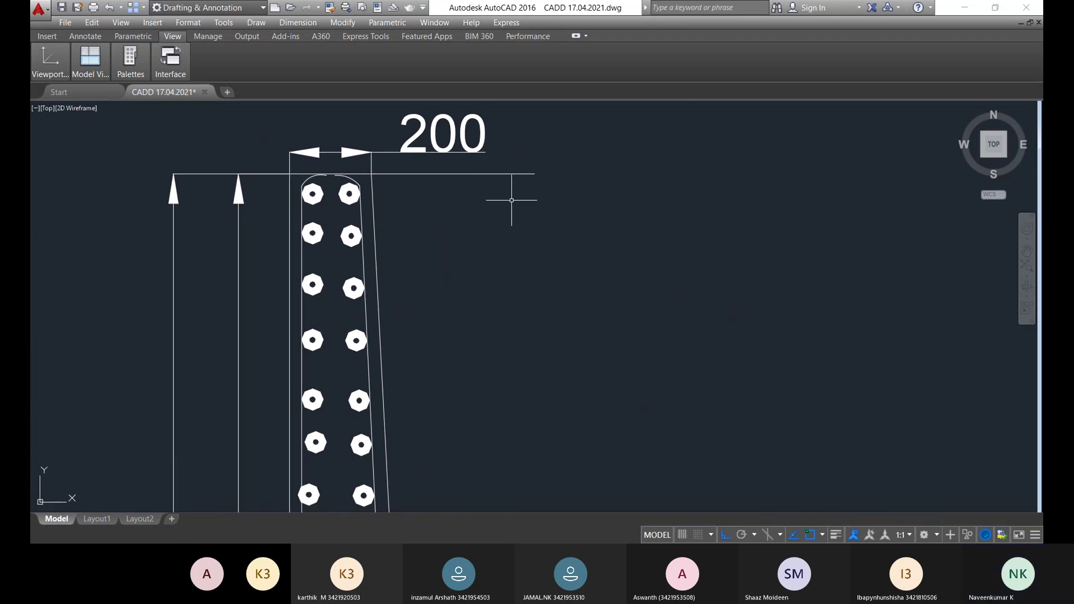
middle_drag(523, 239, 496, 204)
scroll(498, 221, down, 5)
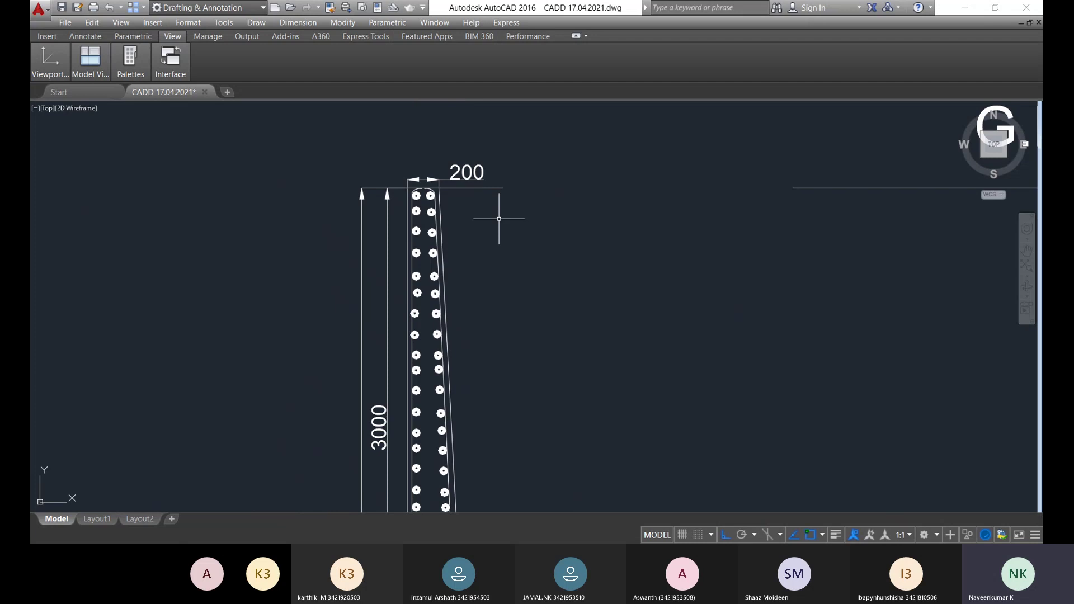
middle_drag(460, 245, 444, 180)
scroll(496, 376, down, 8)
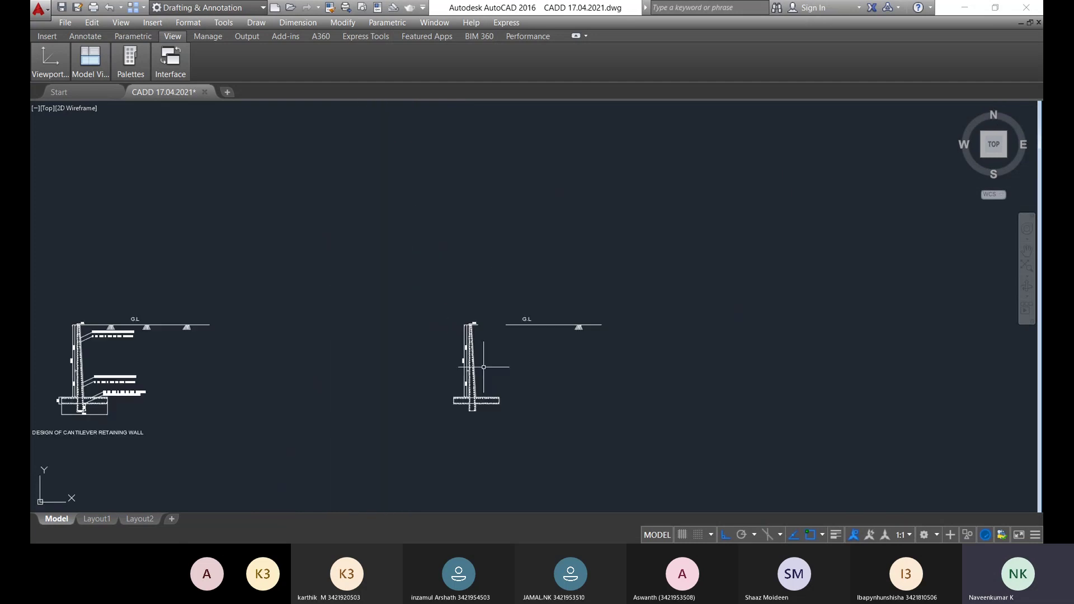
scroll(464, 360, up, 5)
middle_drag(485, 354, 441, 274)
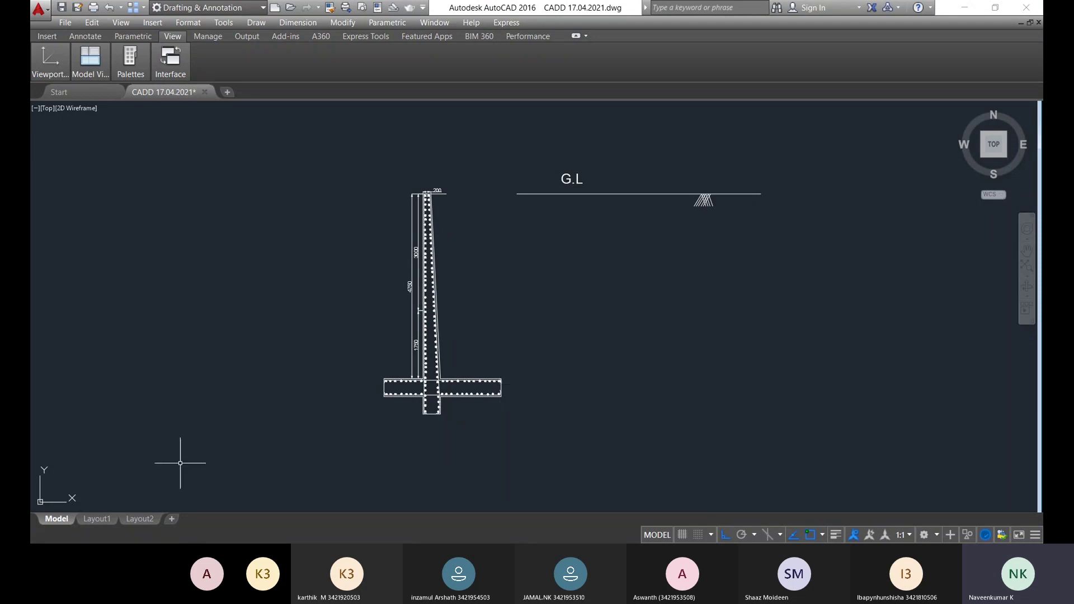
scroll(484, 323, up, 2)
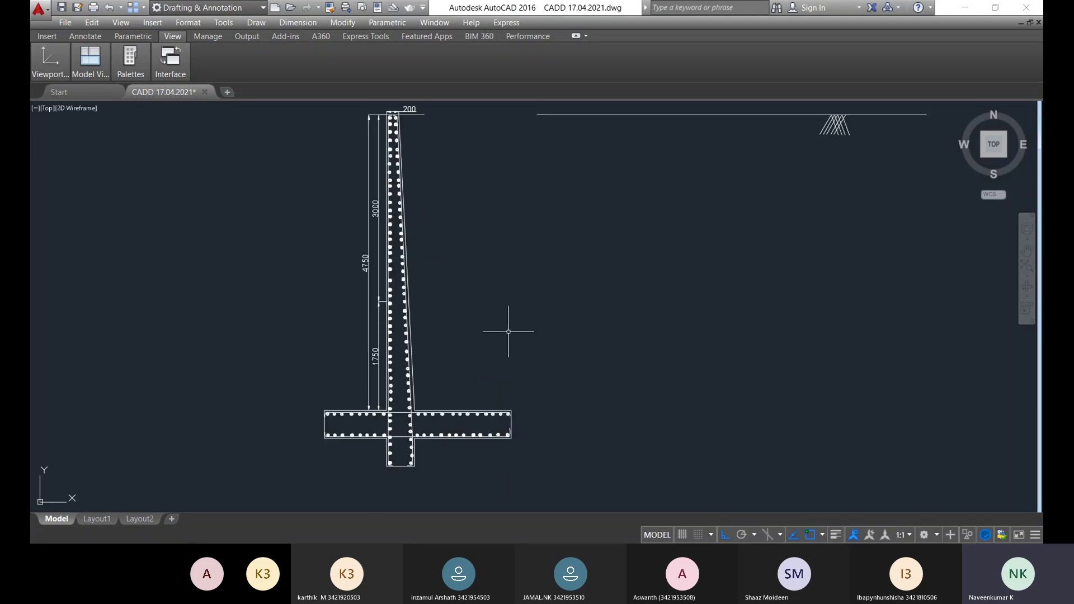
- Draw a sloping line from the short ground line's outer end down to the top outer corner of the base slab
text(l)
key(Return)
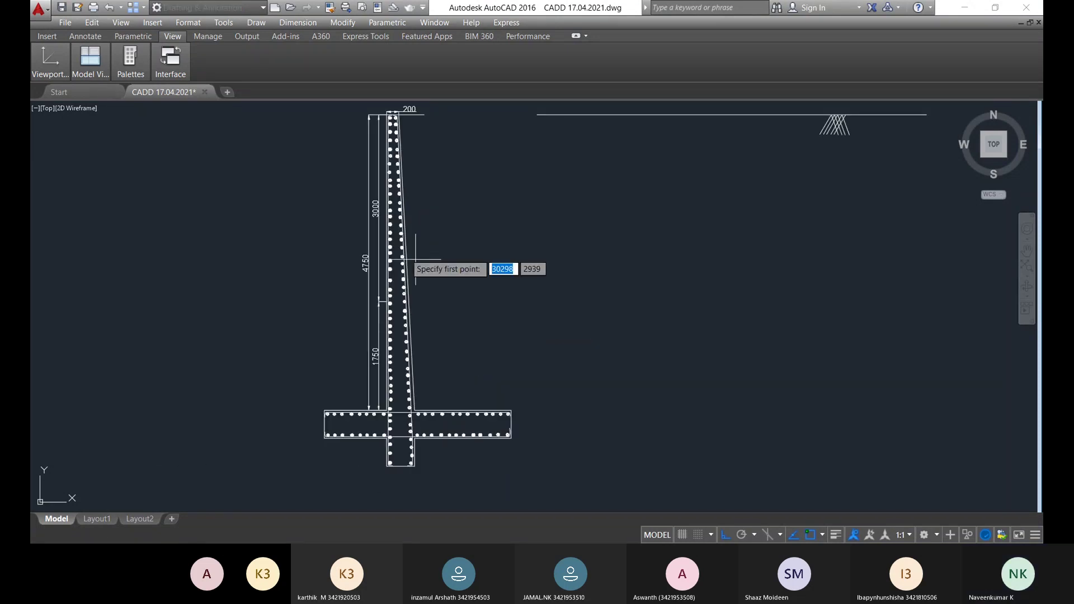
scroll(419, 133, up, 5)
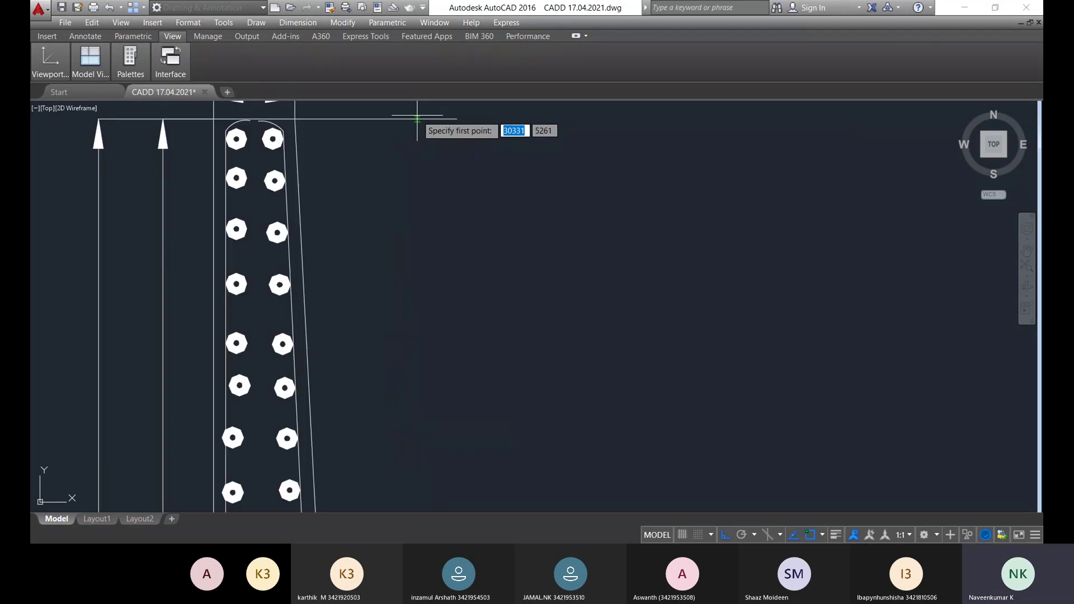
click(457, 119)
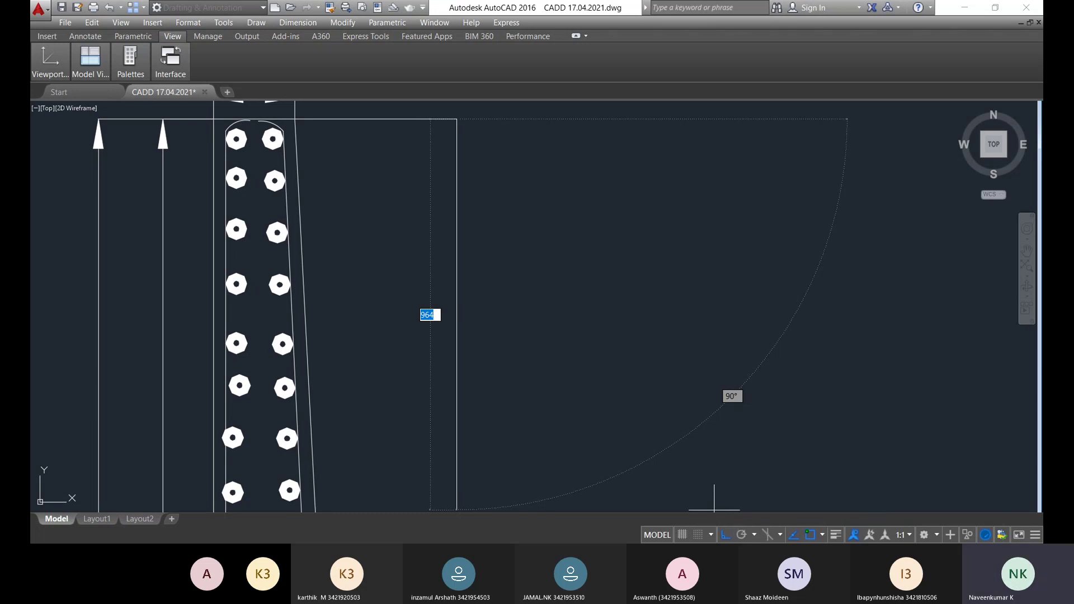
click(726, 534)
scroll(621, 403, down, 5)
scroll(526, 389, up, 2)
scroll(456, 288, up, 5)
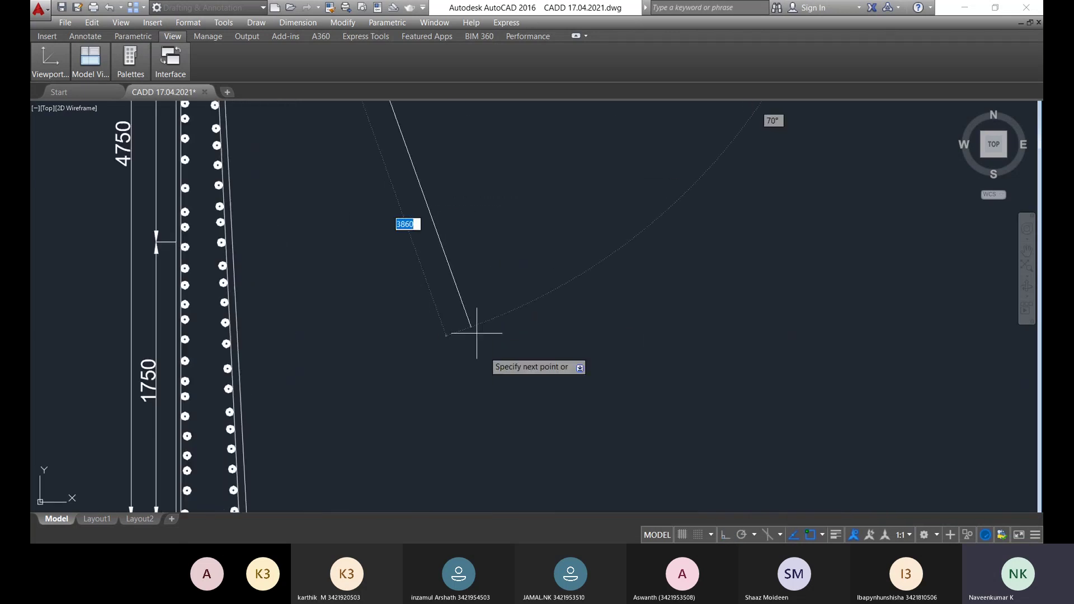
scroll(473, 307, down, 3)
scroll(479, 358, up, 4)
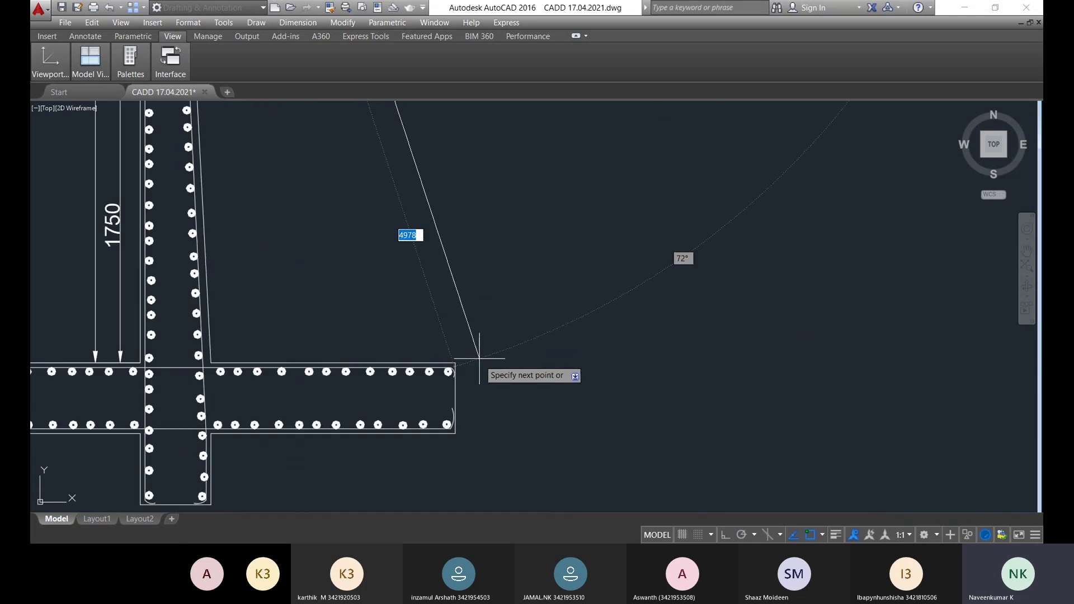
scroll(448, 364, up, 5)
click(449, 371)
scroll(449, 370, down, 8)
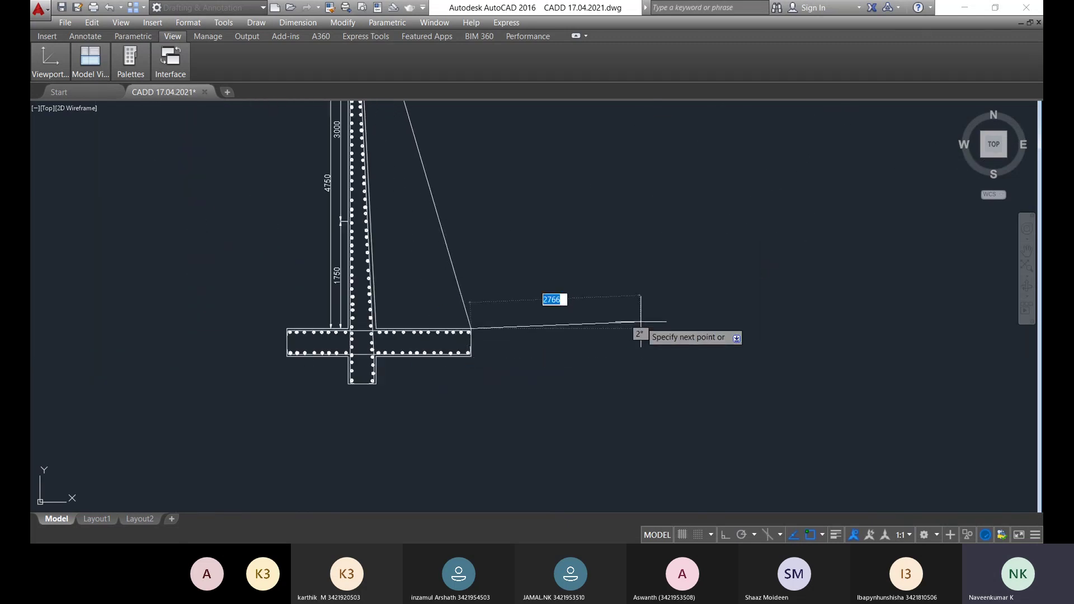
key(Escape)
- Examine the wall section with its sloping outer line, from the stem's top down to the base slab and back
scroll(506, 305, down, 2)
scroll(482, 282, down, 6)
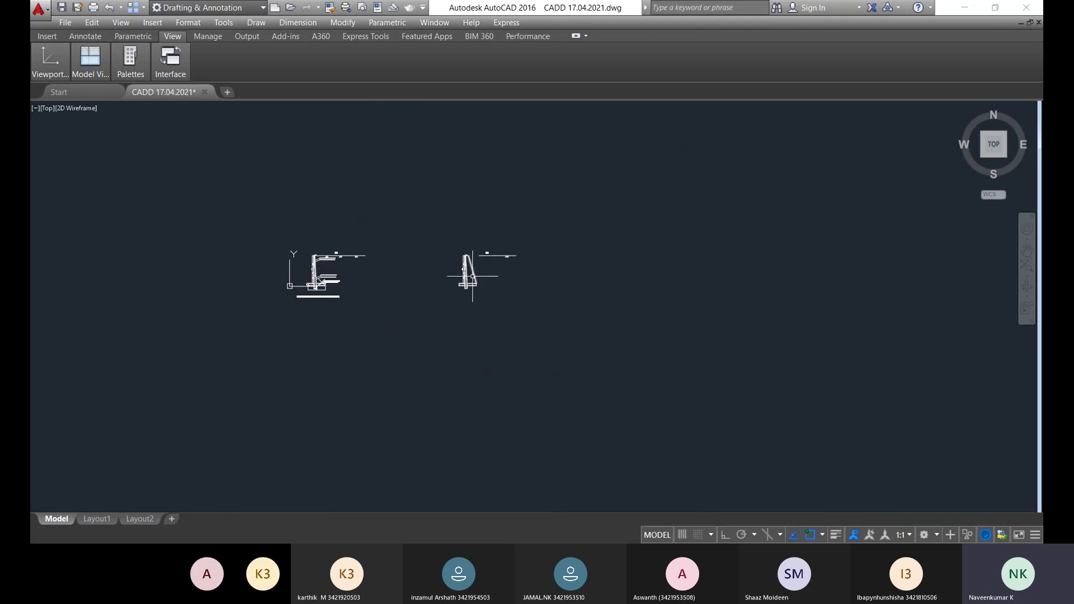
scroll(471, 261, up, 6)
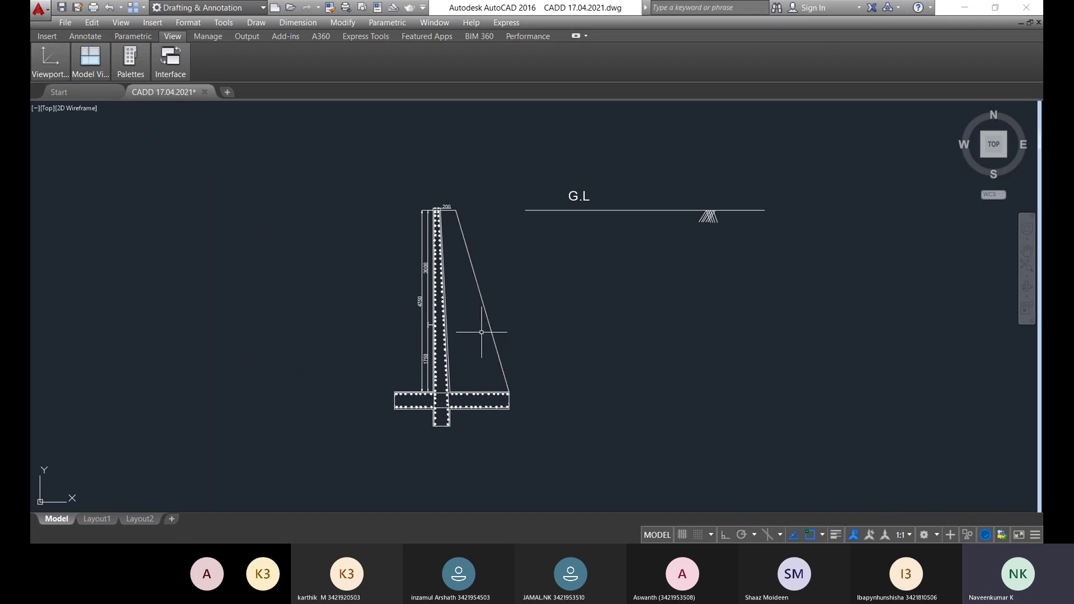
scroll(442, 213, up, 3)
scroll(449, 203, up, 5)
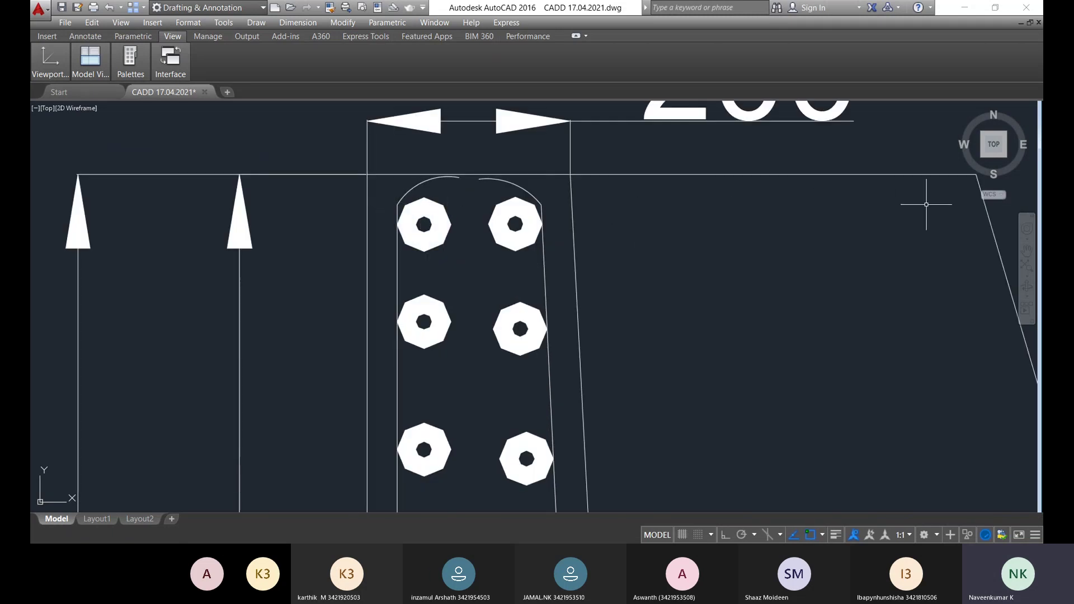
scroll(950, 216, down, 5)
scroll(690, 211, up, 3)
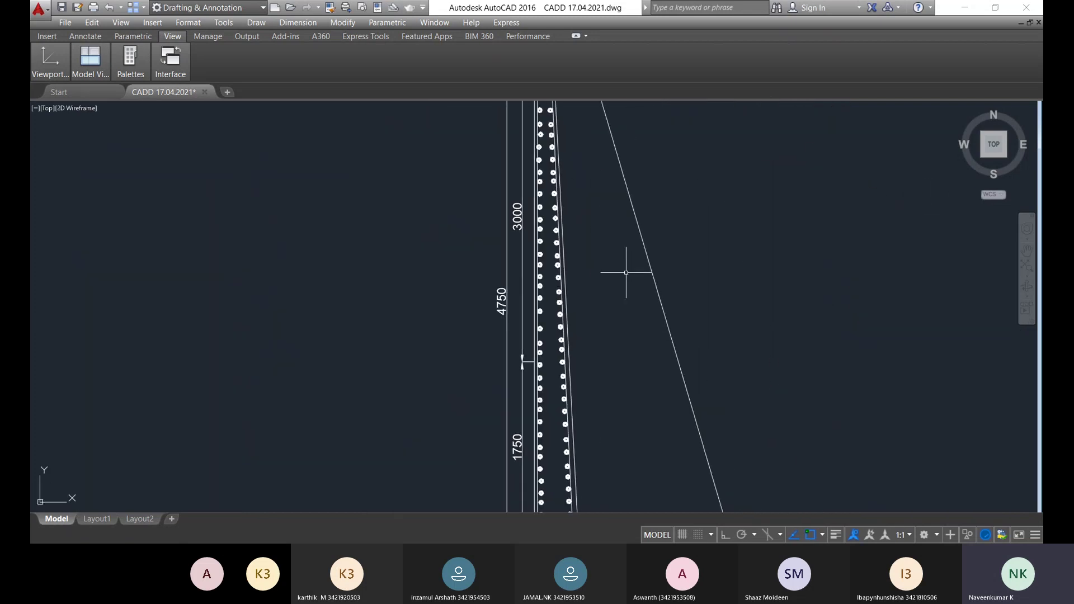
middle_drag(652, 360, 616, 173)
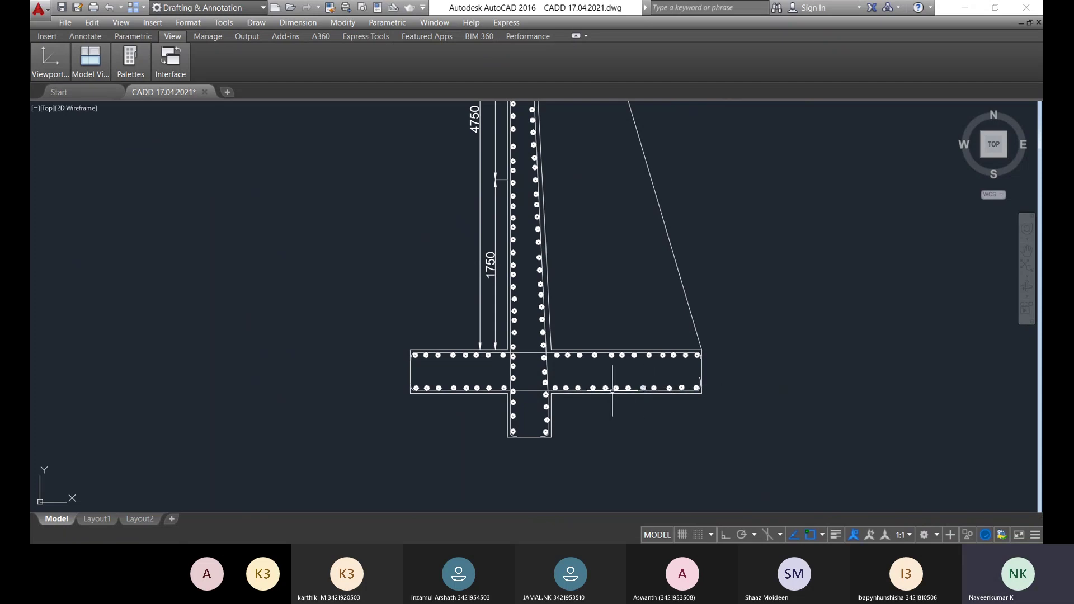
scroll(513, 206, down, 1)
middle_drag(513, 206, 605, 335)
middle_drag(642, 247, 638, 359)
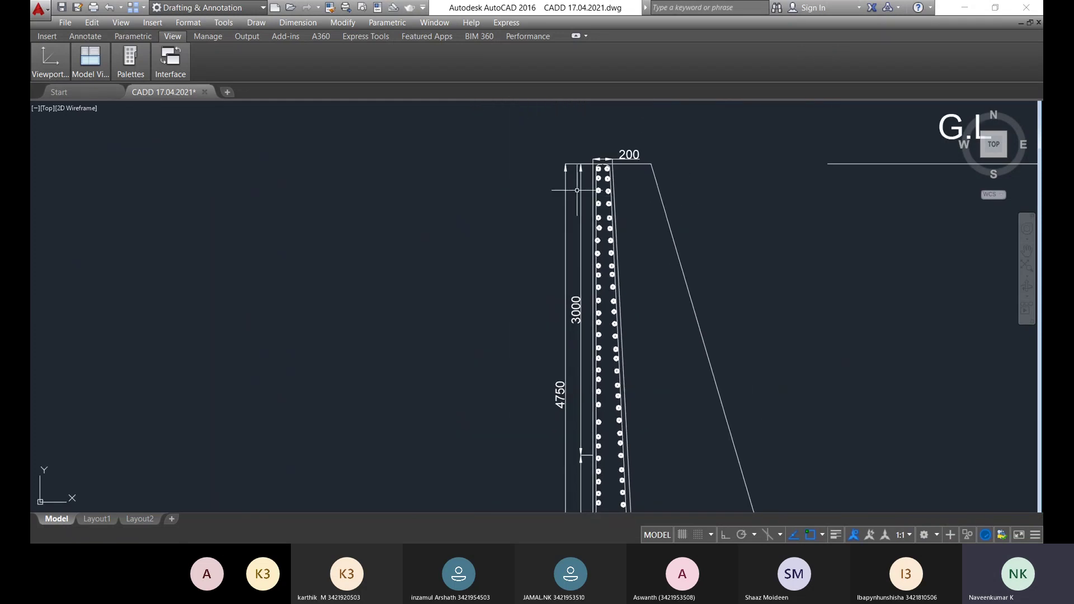
- Draw a horizontal line about 557 long from the upper end of the stem's vertical face bar to just inside the sloping line
scroll(577, 190, up, 6)
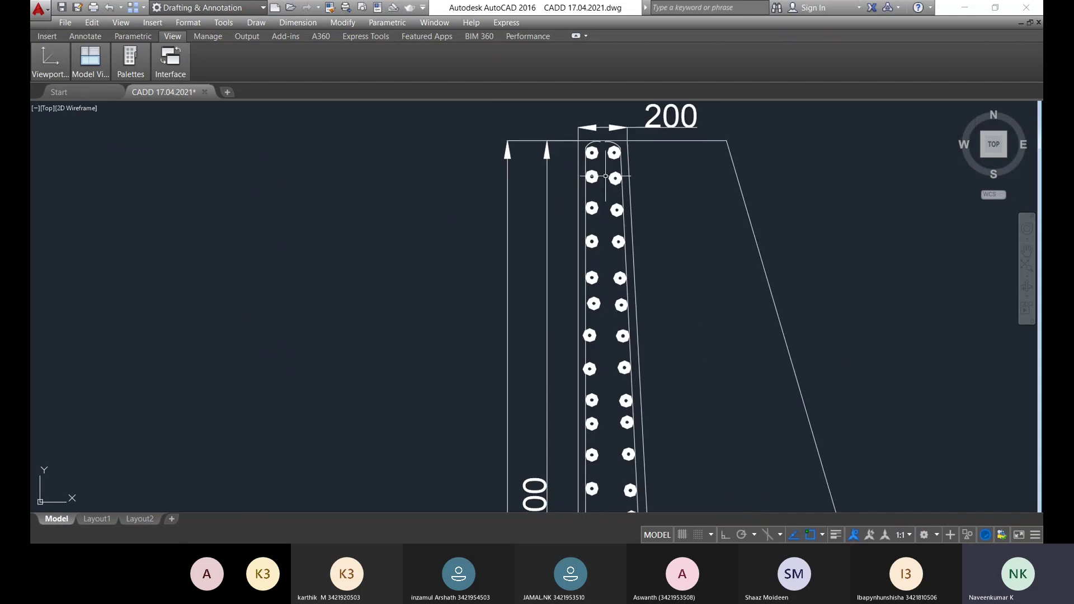
middle_drag(577, 191, 598, 253)
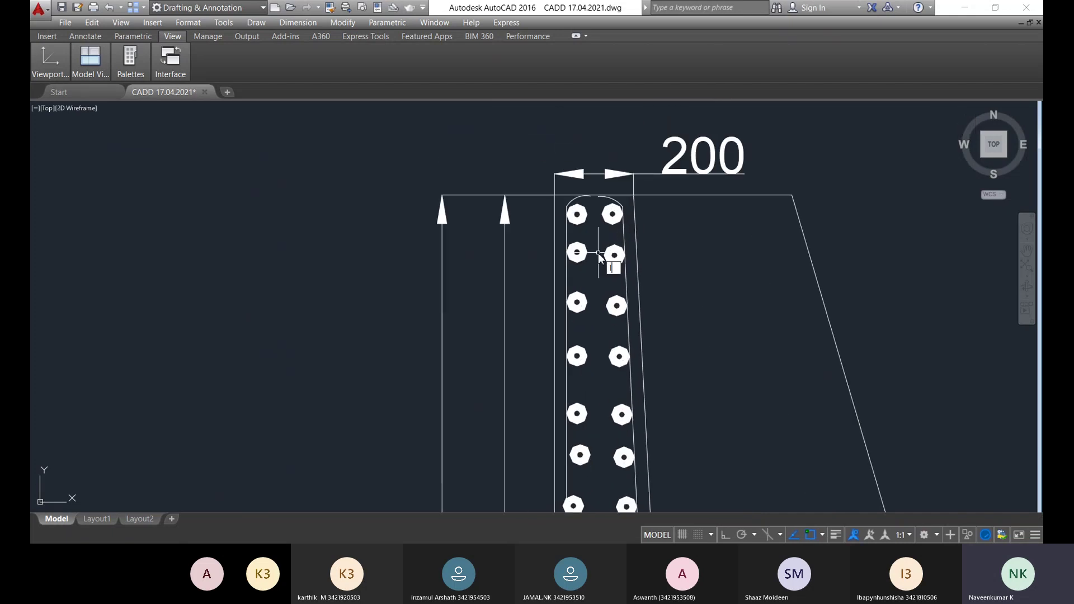
text(l)
key(Return)
scroll(602, 230, up, 6)
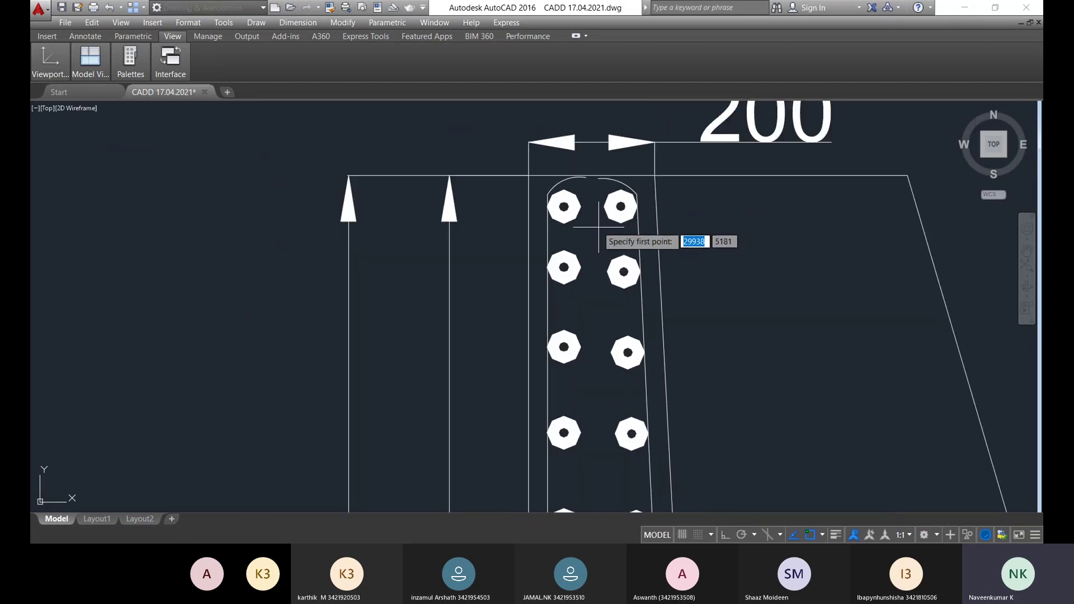
click(470, 146)
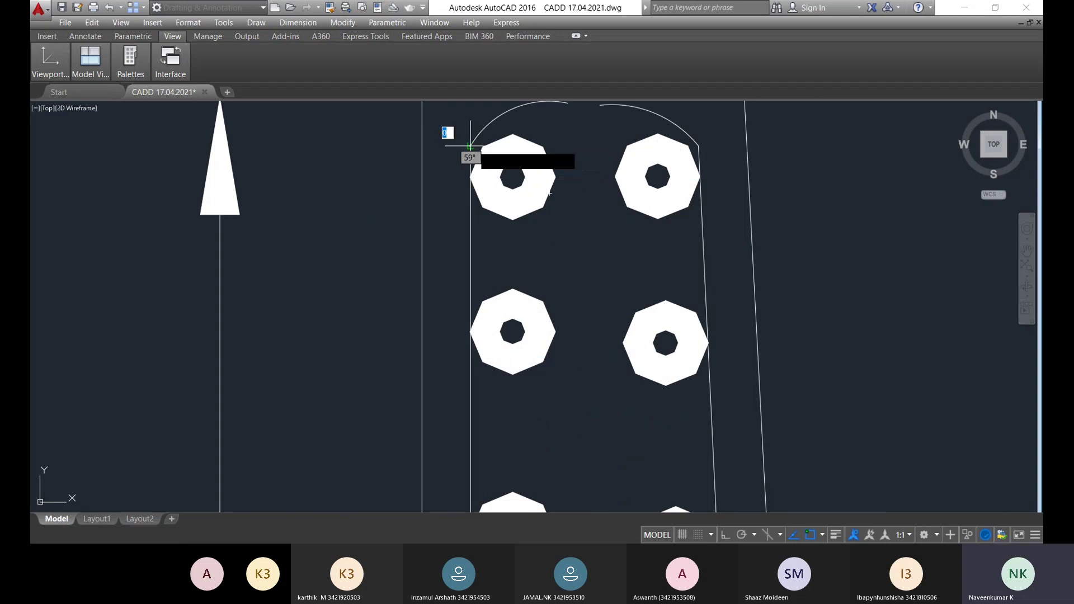
middle_drag(809, 159, 456, 155)
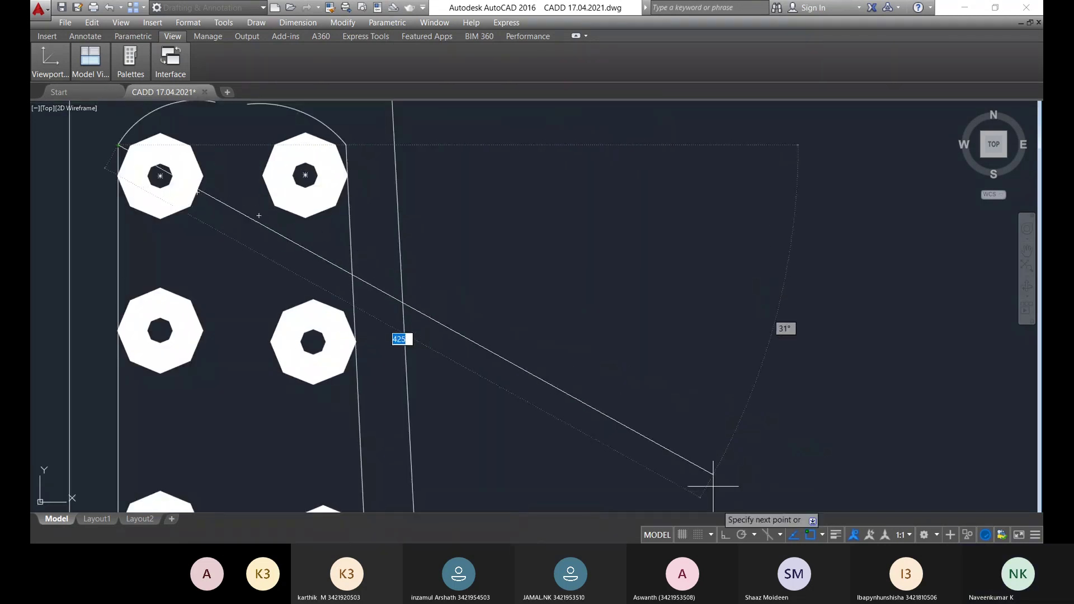
click(724, 533)
middle_drag(659, 212, 342, 208)
scroll(342, 208, down, 5)
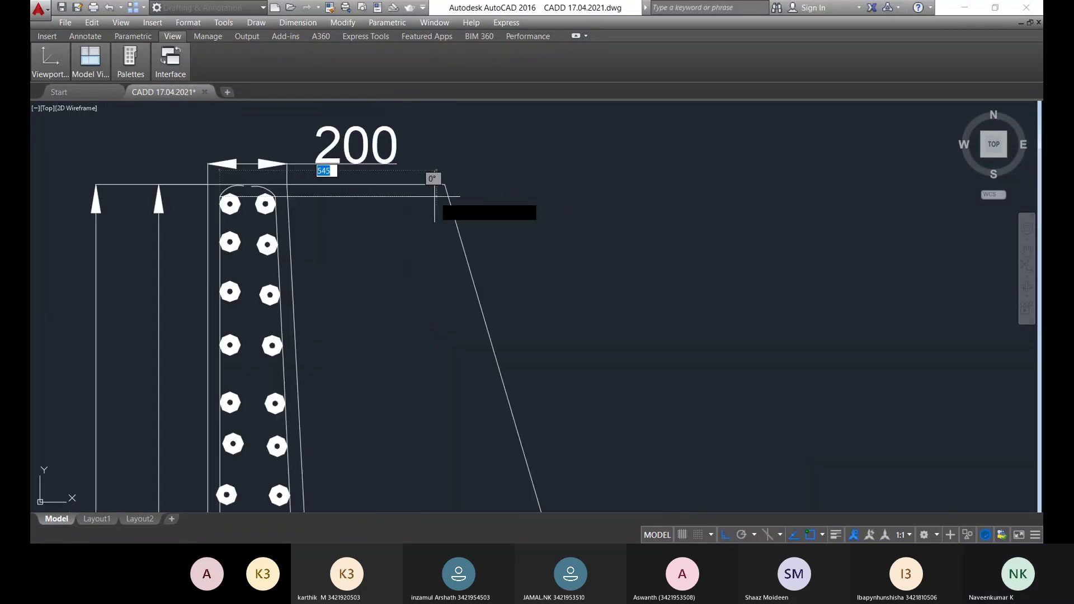
scroll(428, 193, up, 2)
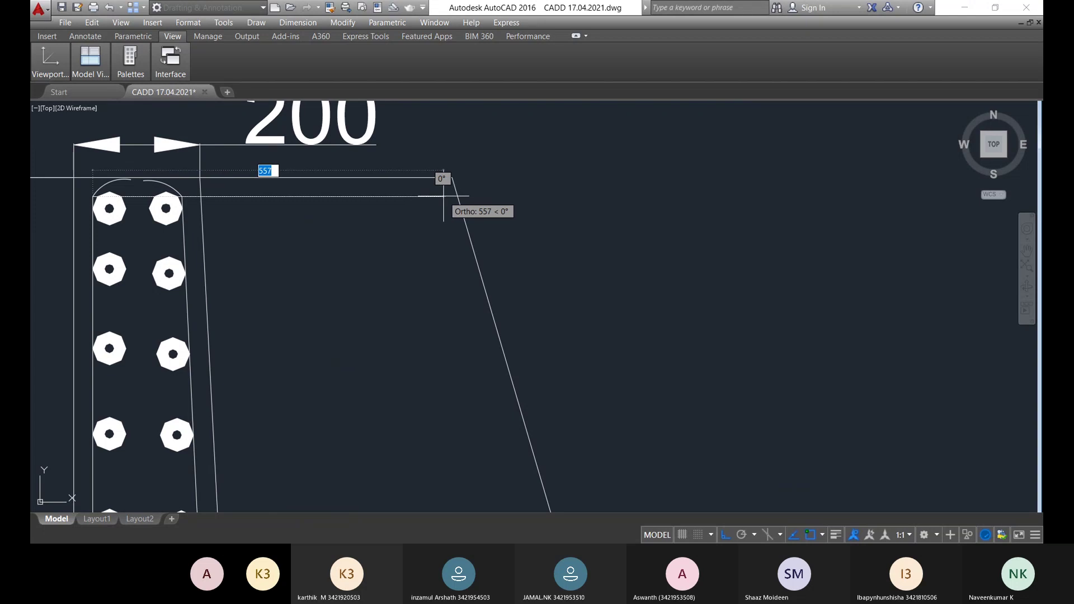
click(444, 195)
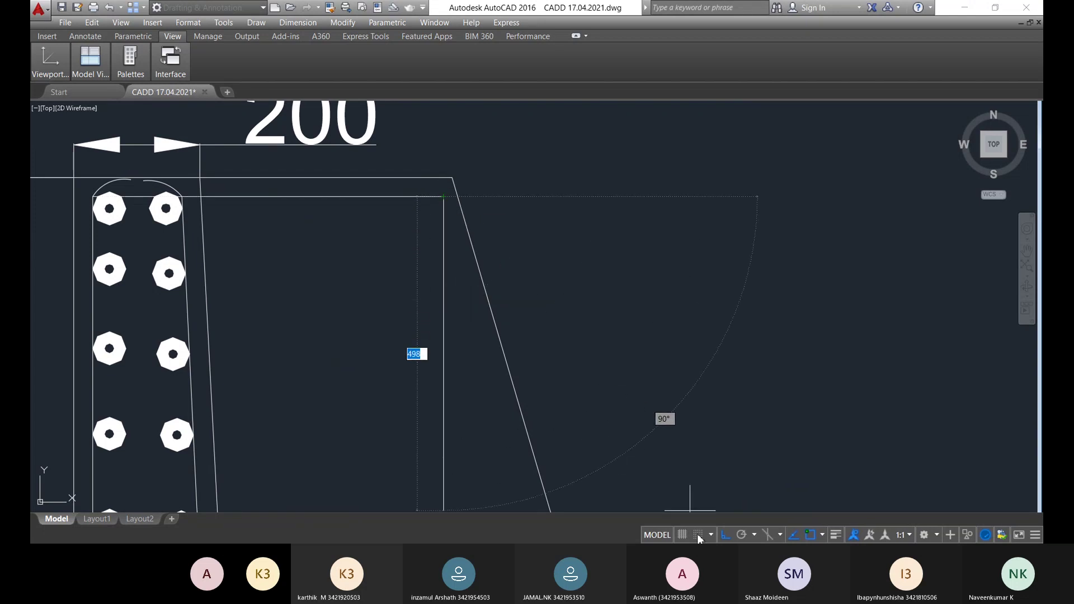
- Continue the line with ortho off, sloping down inside the outer line to the outer end of the base slab's upper bar
click(725, 535)
scroll(520, 417, down, 2)
scroll(464, 380, down, 6)
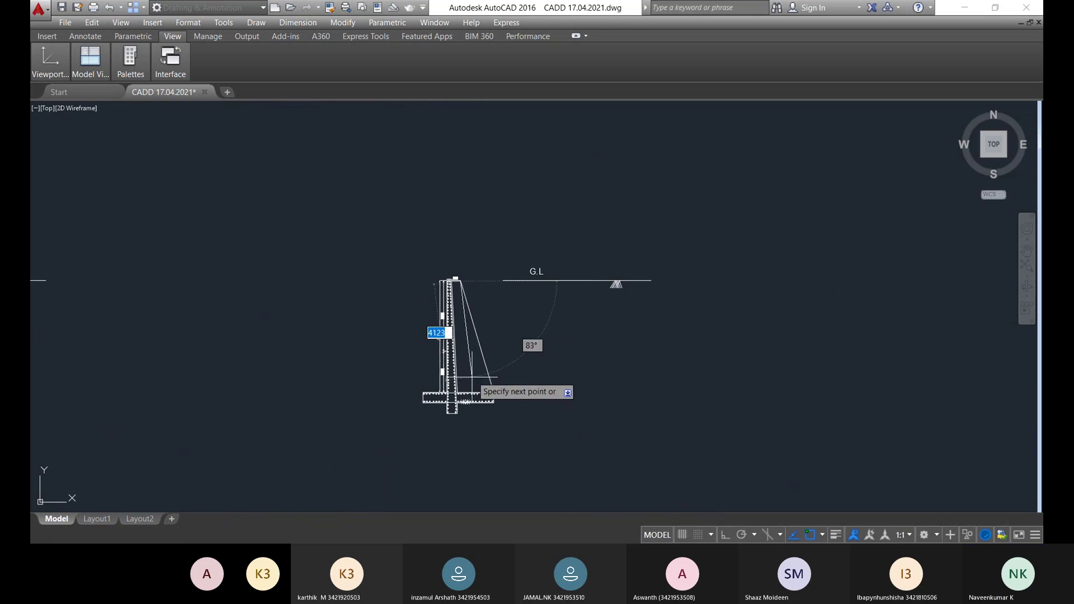
scroll(487, 358, up, 10)
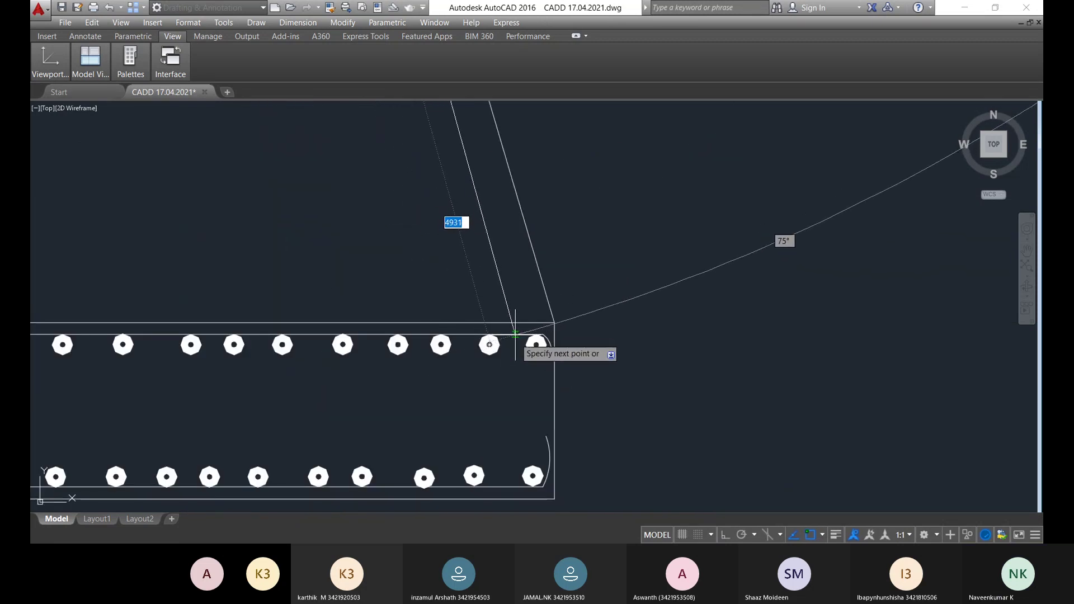
click(538, 341)
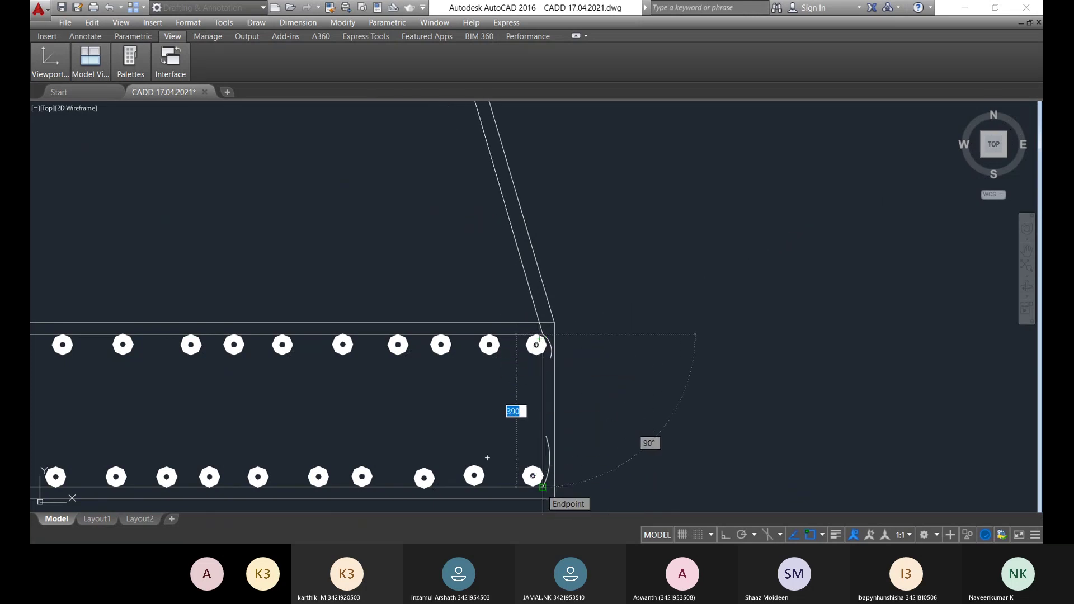
- Continue the line down the slab's outer end to the lower bar's end and a short distance below it
scroll(538, 482, down, 2)
middle_drag(536, 483, 534, 334)
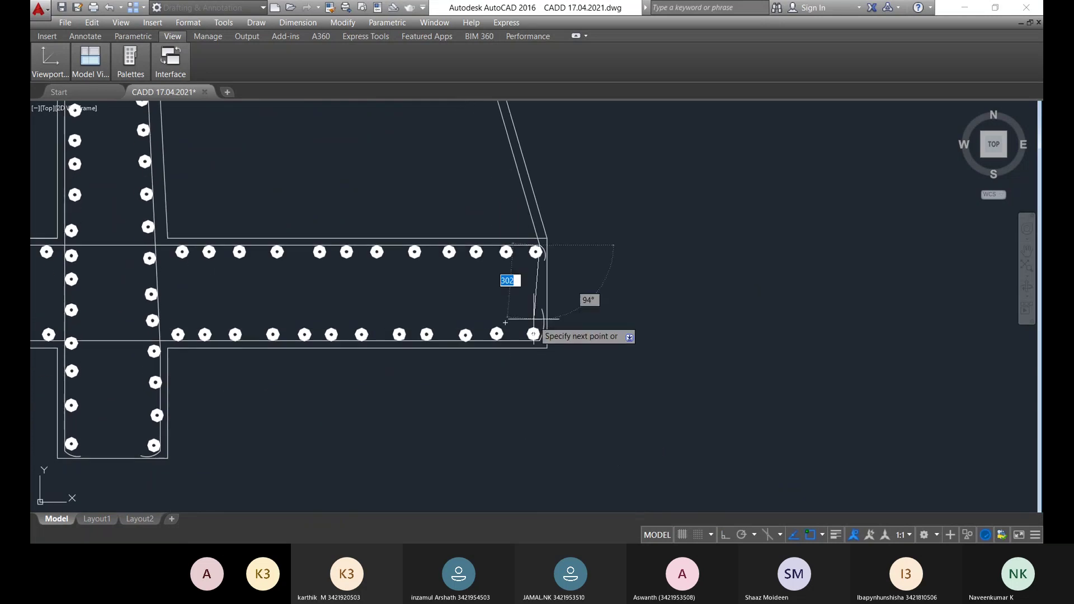
scroll(537, 350, up, 8)
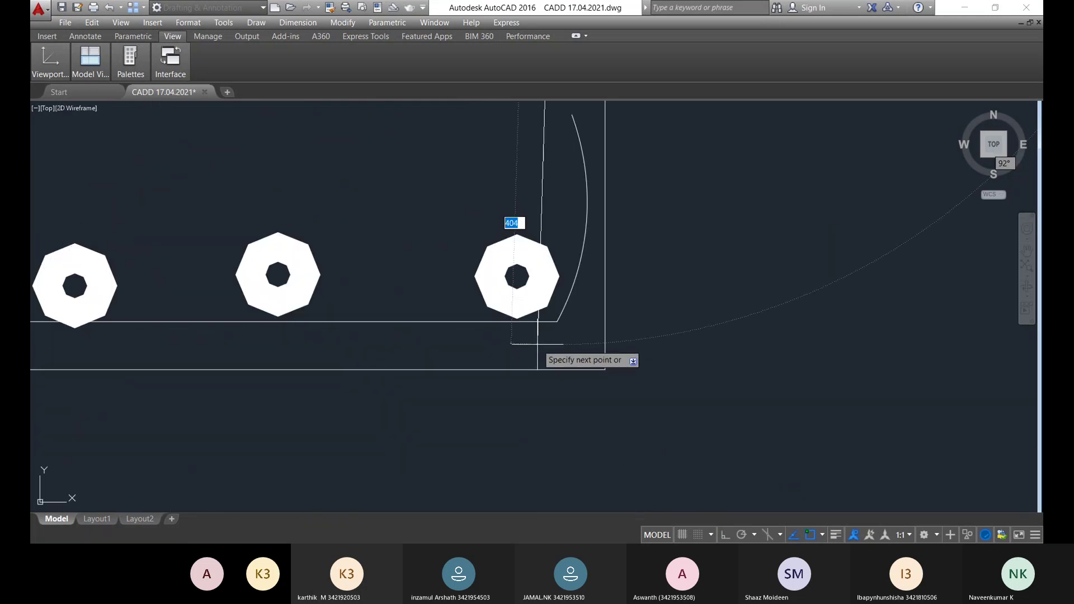
click(556, 322)
click(556, 345)
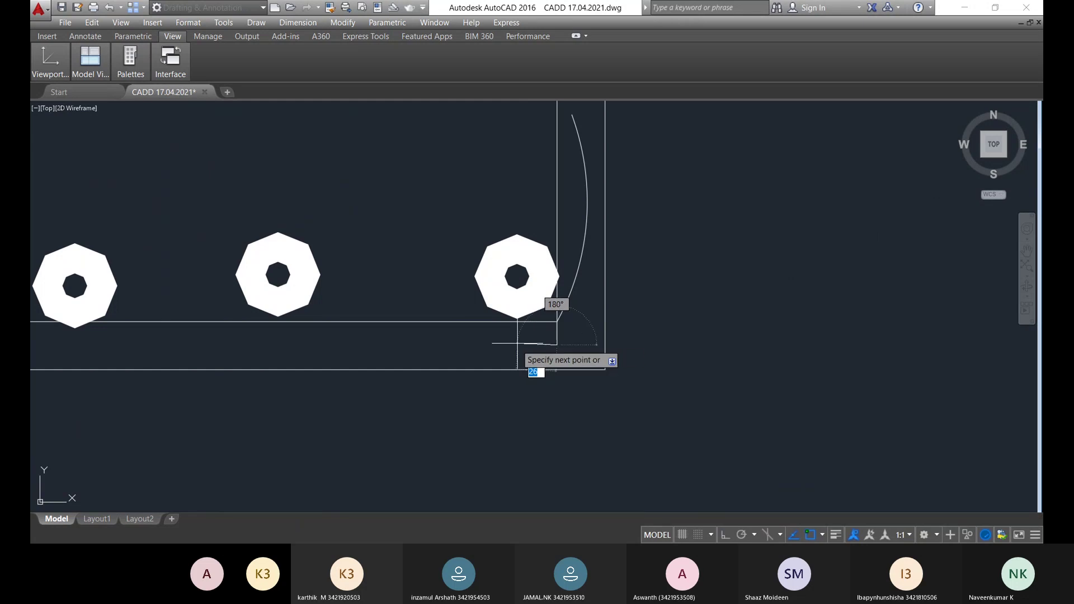
- Finish the line with a short horizontal return inward below the base slab's lower bar, with ortho on
click(723, 535)
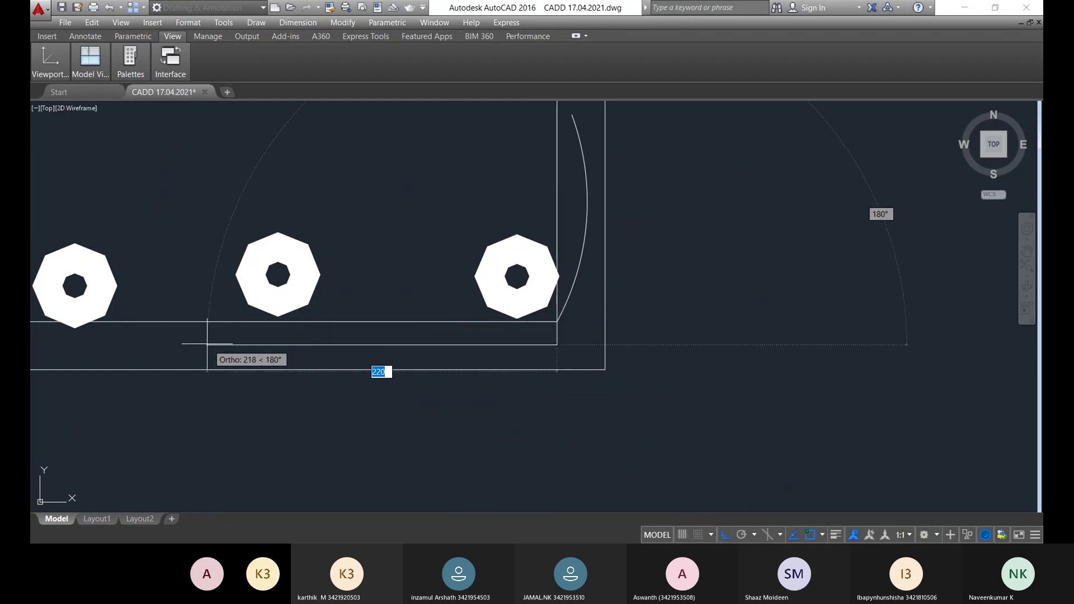
click(247, 344)
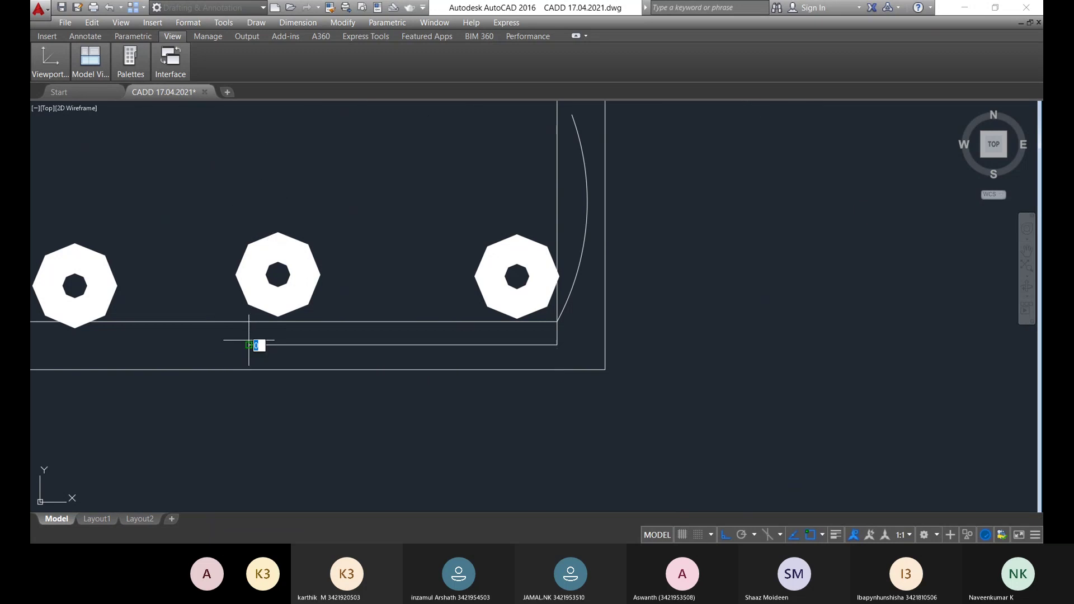
scroll(249, 340, down, 5)
scroll(634, 358, up, 2)
key(Escape)
- Select the new inner line's sloping segment and its vertical segment at the base slab's outer end
scroll(539, 319, down, 4)
scroll(515, 228, down, 5)
scroll(643, 240, up, 5)
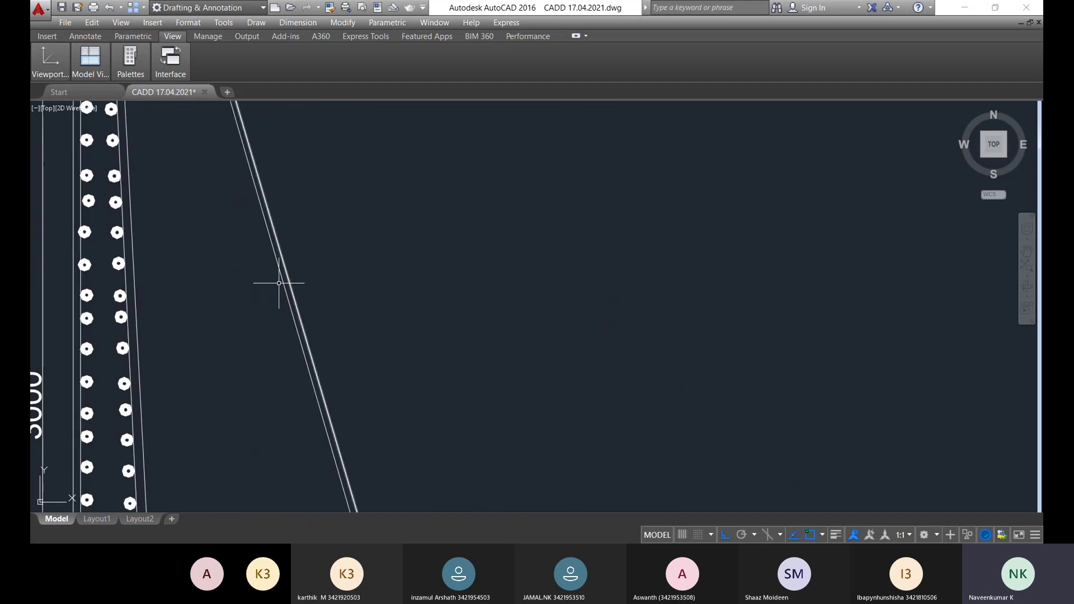
scroll(300, 276, up, 3)
scroll(477, 366, down, 3)
middle_drag(479, 427, 528, 233)
scroll(535, 278, up, 3)
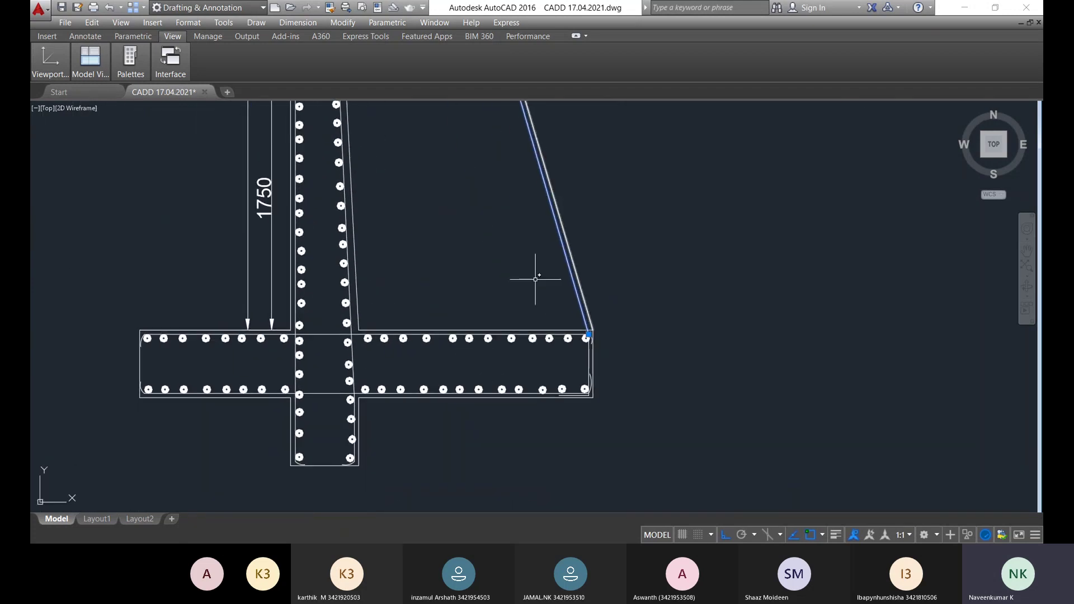
scroll(552, 375, up, 5)
click(701, 330)
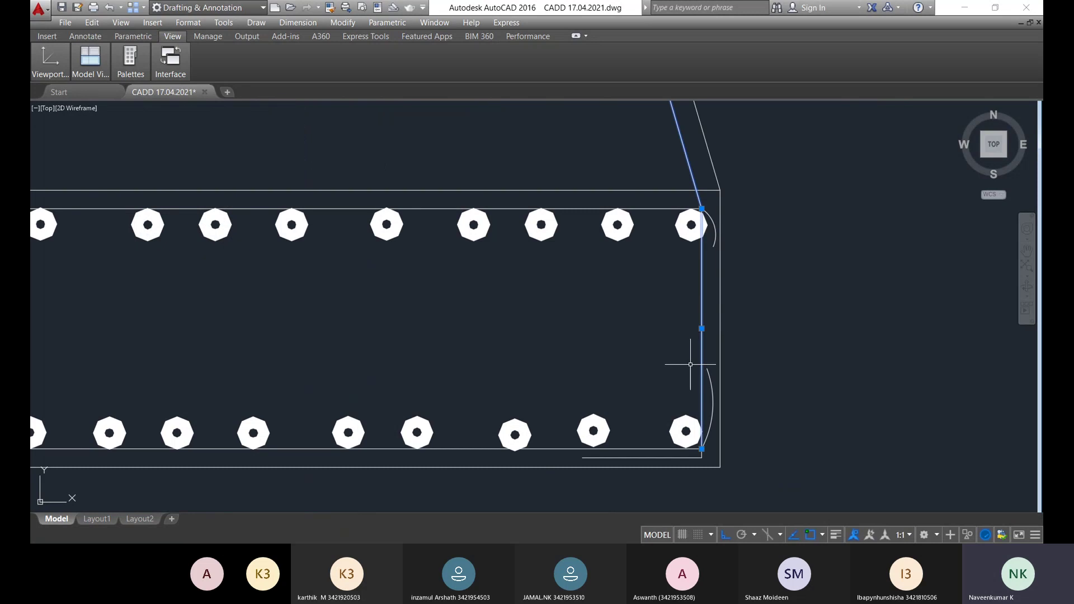
- Add the inner line's short bottom return below the base slab and its horizontal segment at the stem top to the selection
scroll(653, 455, up, 4)
scroll(614, 452, down, 6)
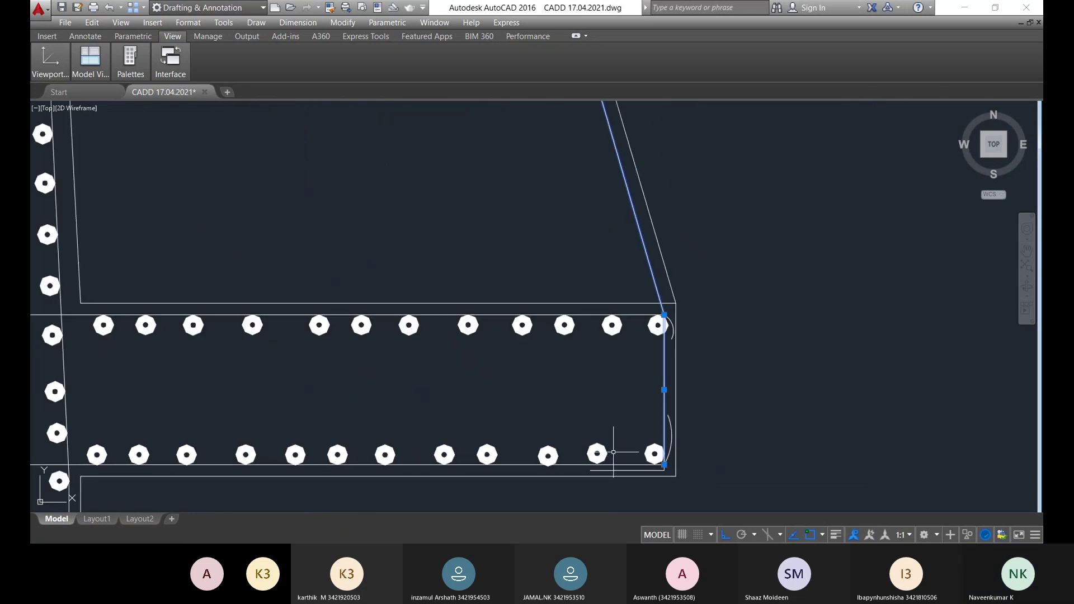
scroll(613, 454, up, 4)
click(614, 470)
scroll(613, 474, down, 4)
scroll(391, 168, down, 5)
scroll(512, 179, up, 5)
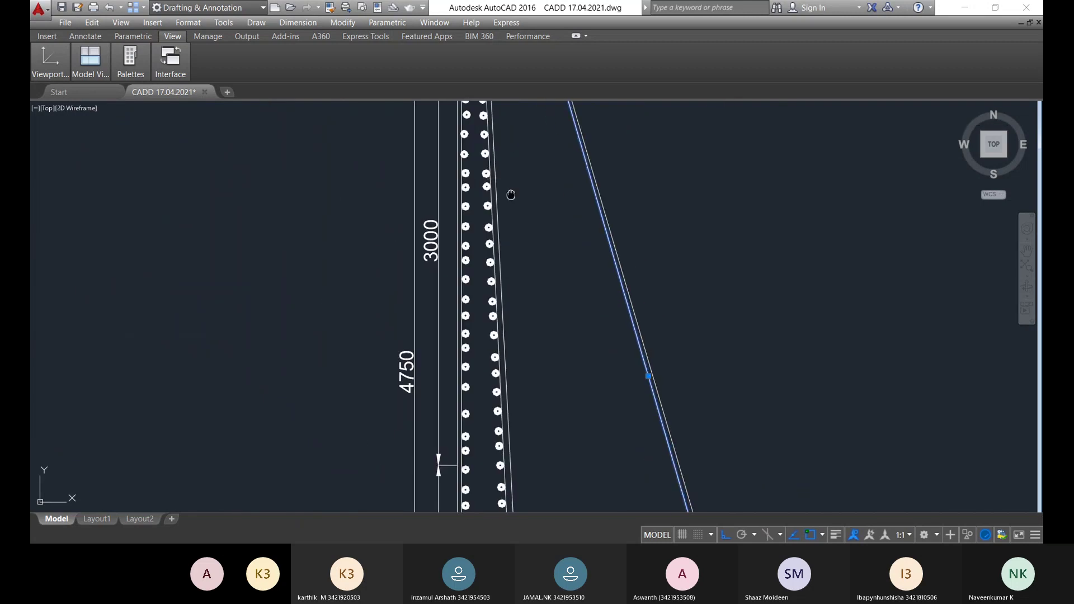
middle_drag(513, 179, 541, 372)
scroll(535, 241, up, 4)
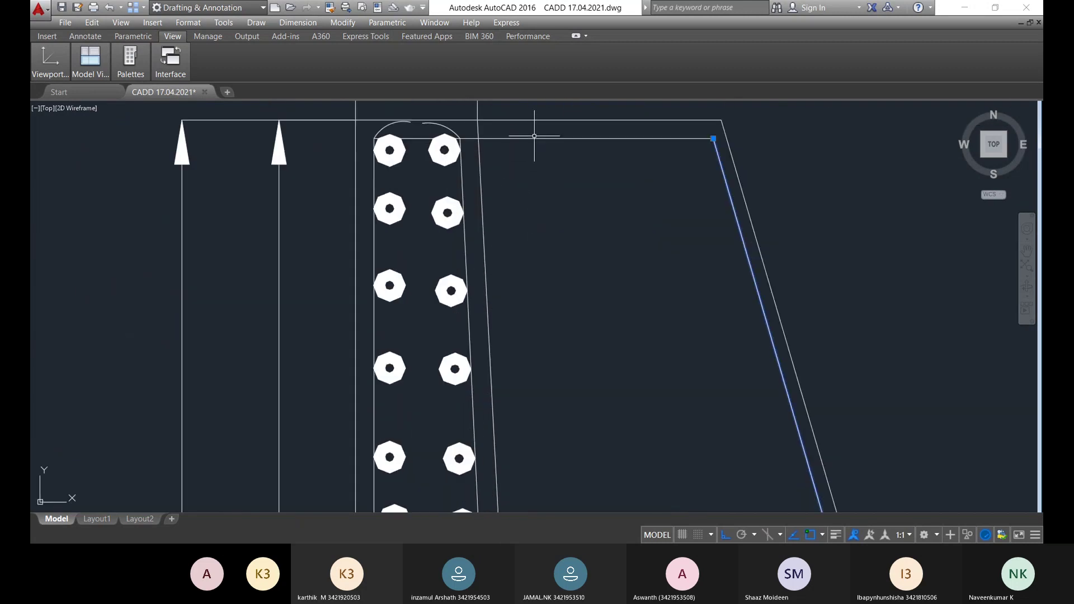
click(534, 137)
scroll(694, 369, down, 5)
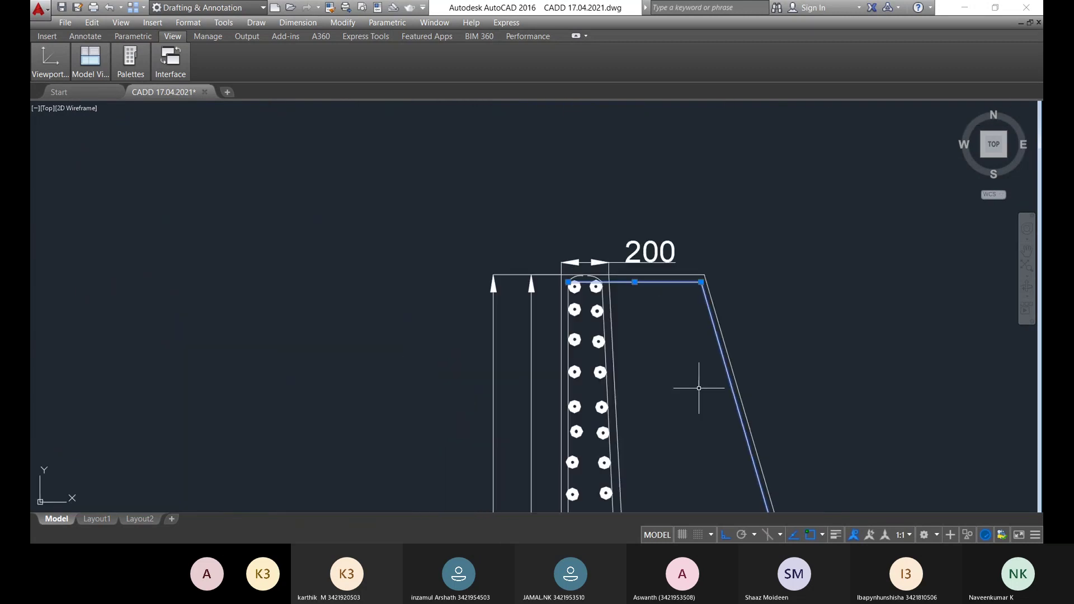
- Turn on lineweight display for the drawing and clear the selection of the inner line's segments
scroll(604, 261, up, 4)
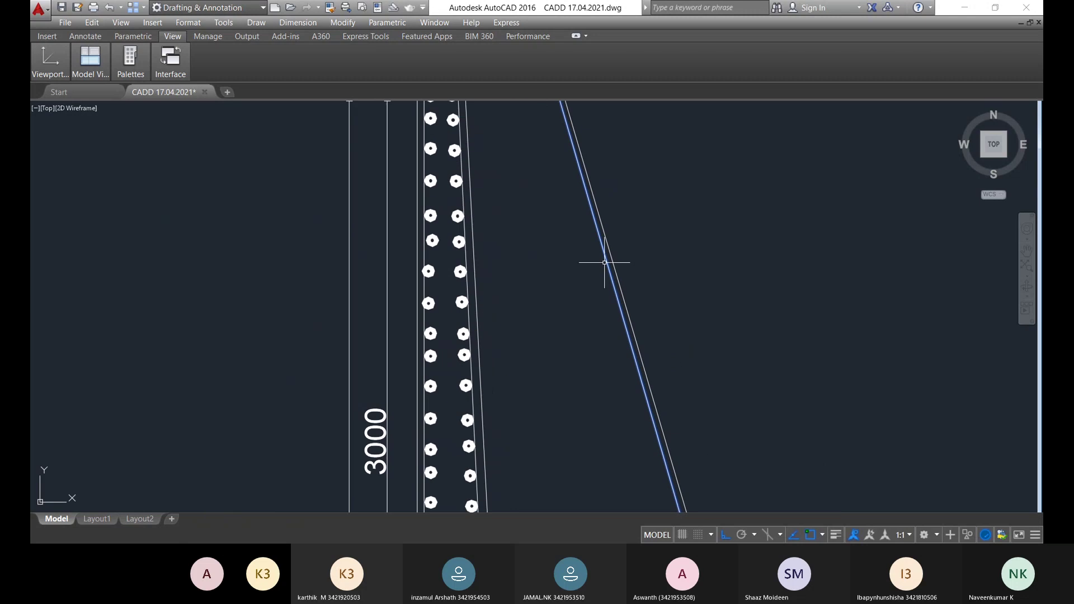
click(836, 535)
click(739, 280)
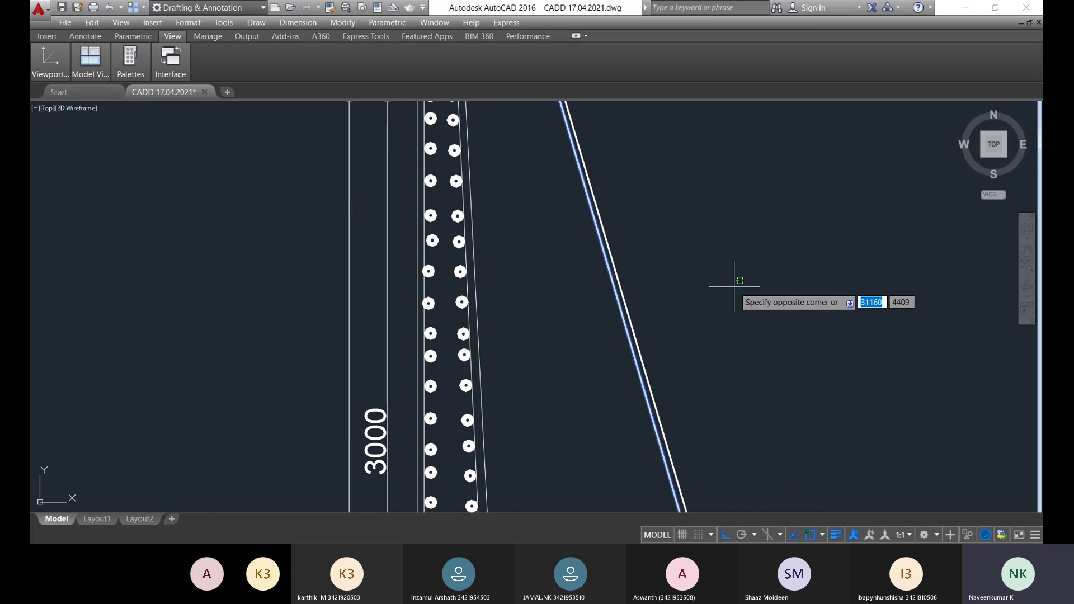
click(734, 287)
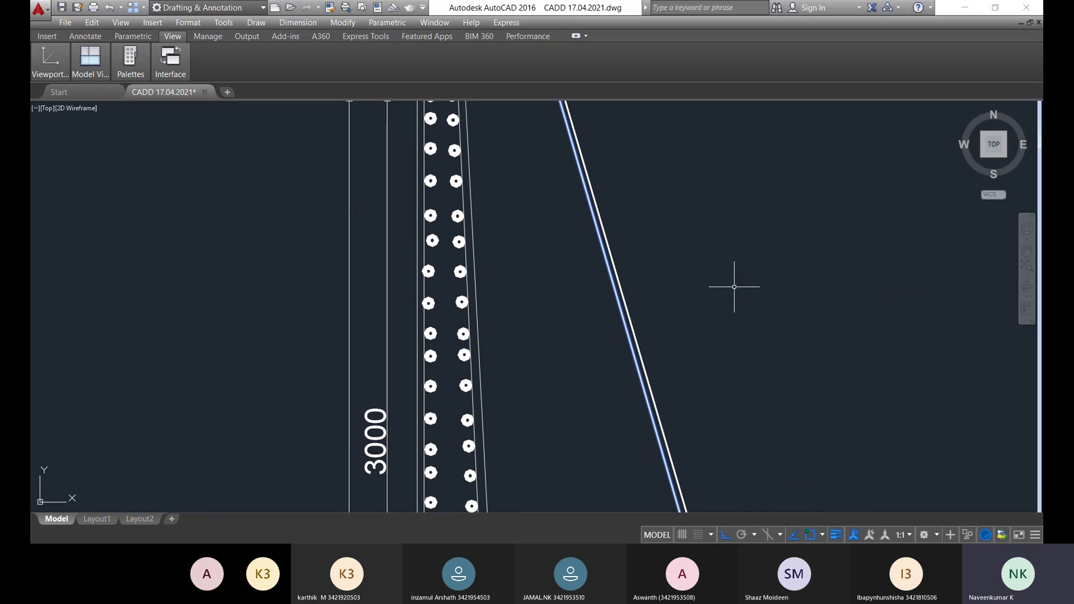
click(573, 329)
scroll(573, 329, down, 4)
click(573, 329)
key(Escape)
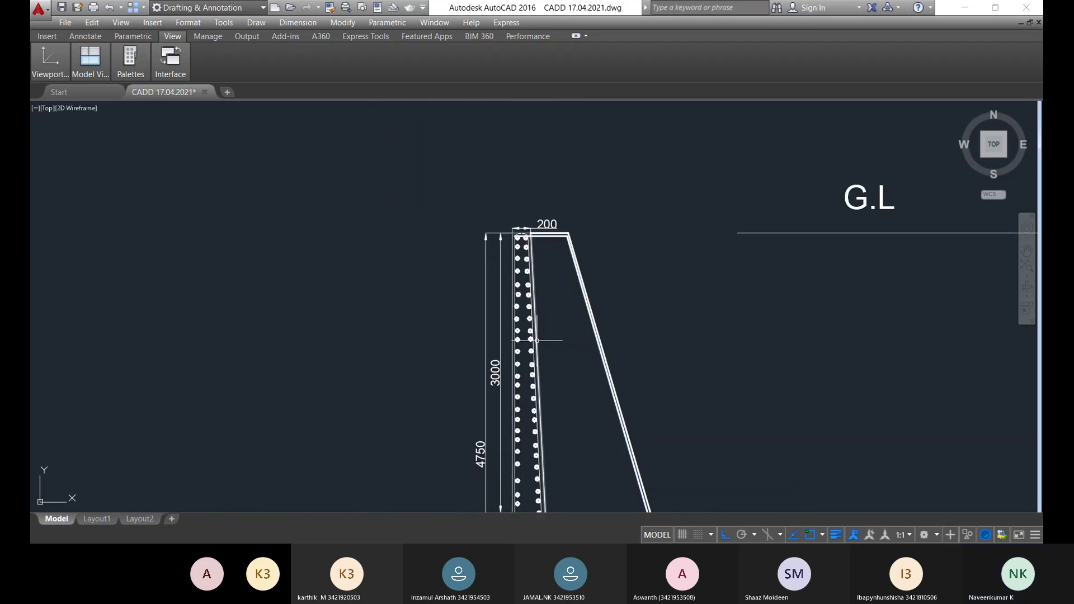
- Set the outer sloping line's lineweight to ByLayer in its properties, then deselect it and close the properties
scroll(621, 428, up, 5)
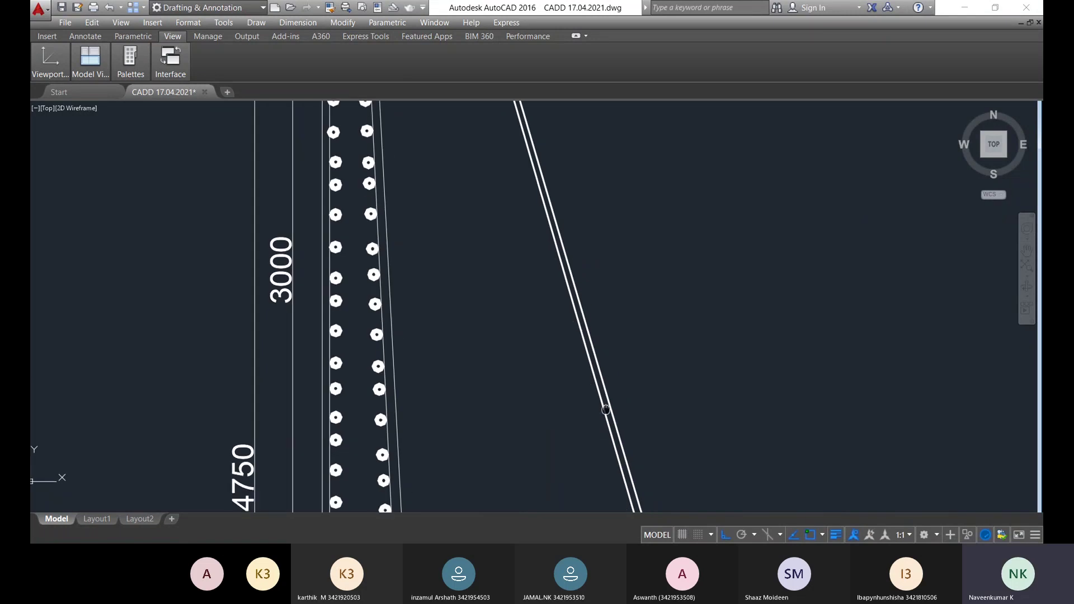
scroll(594, 246, down, 4)
scroll(629, 384, up, 5)
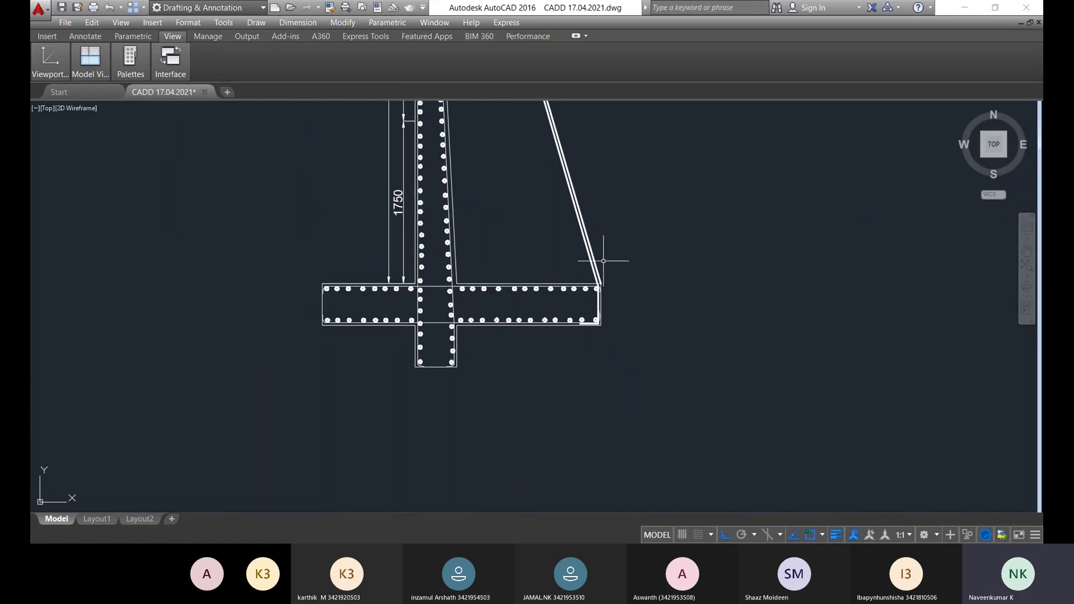
scroll(595, 274, up, 3)
scroll(618, 286, up, 3)
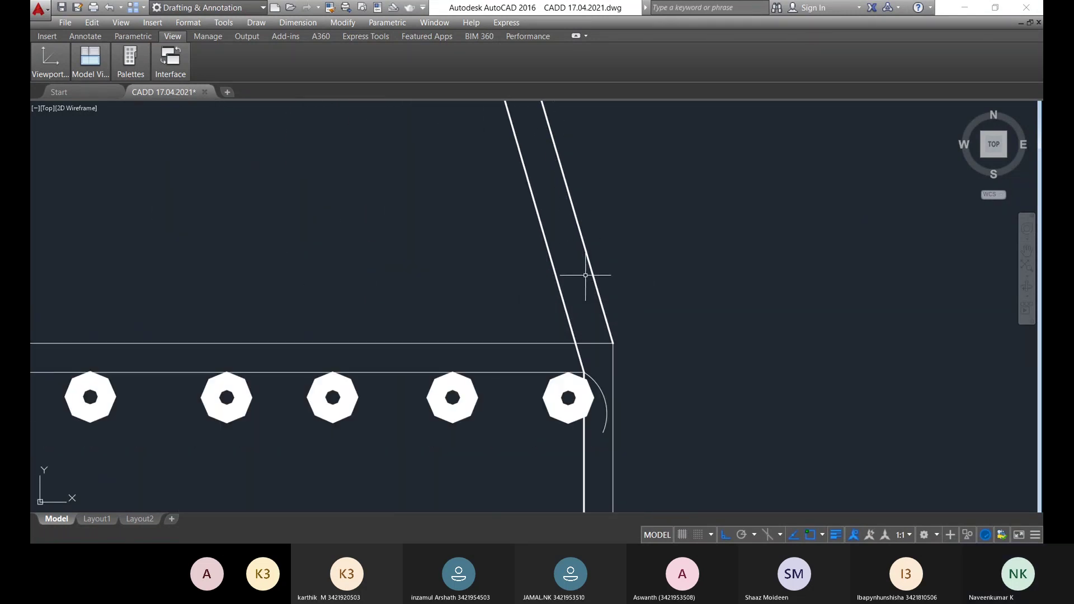
click(589, 267)
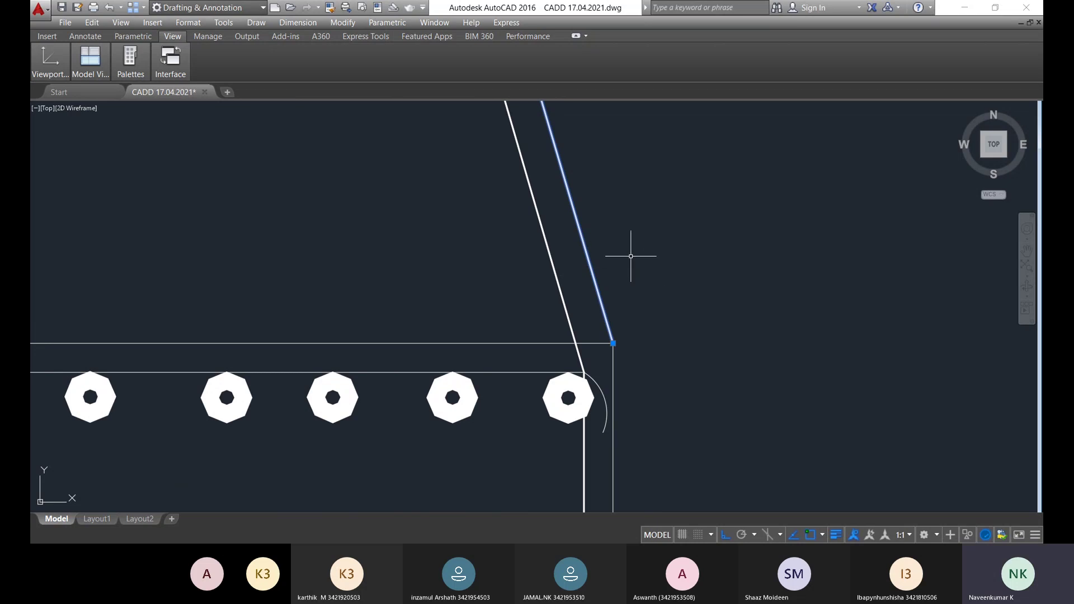
right_click(576, 207)
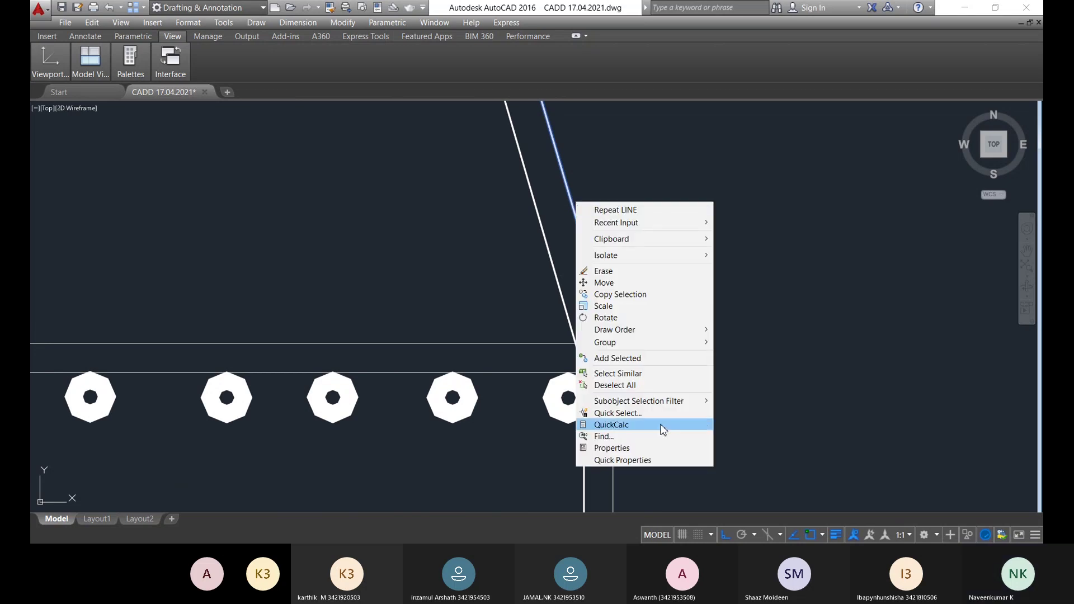
click(655, 447)
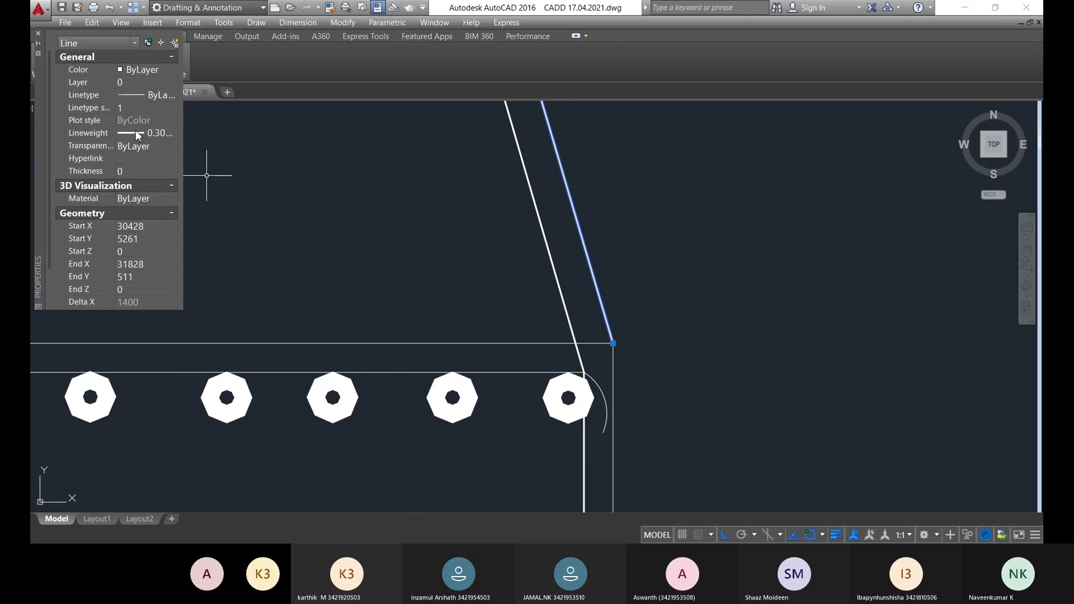
click(140, 108)
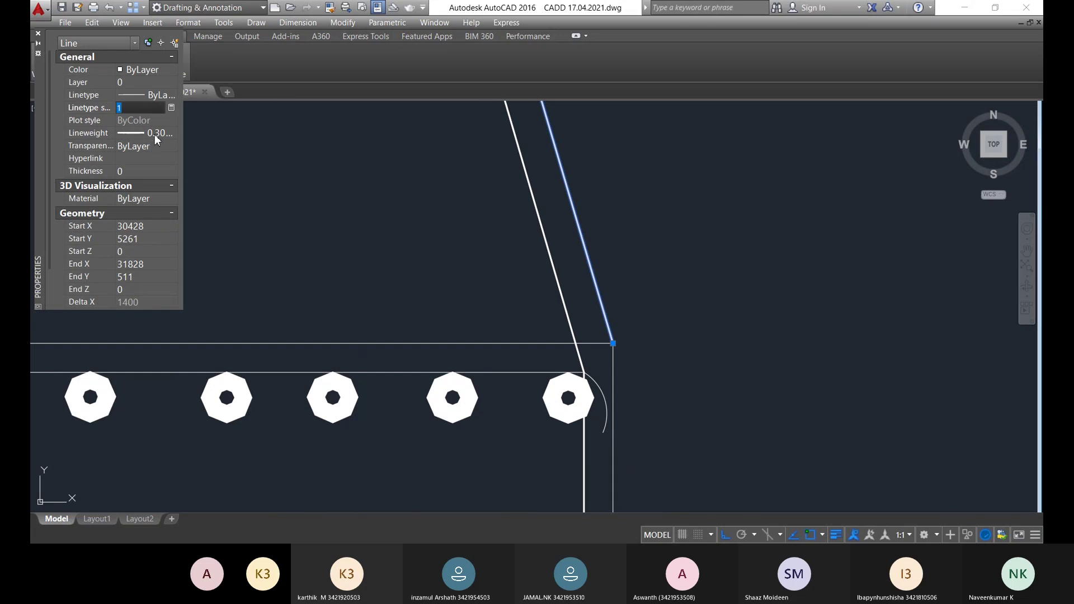
click(152, 133)
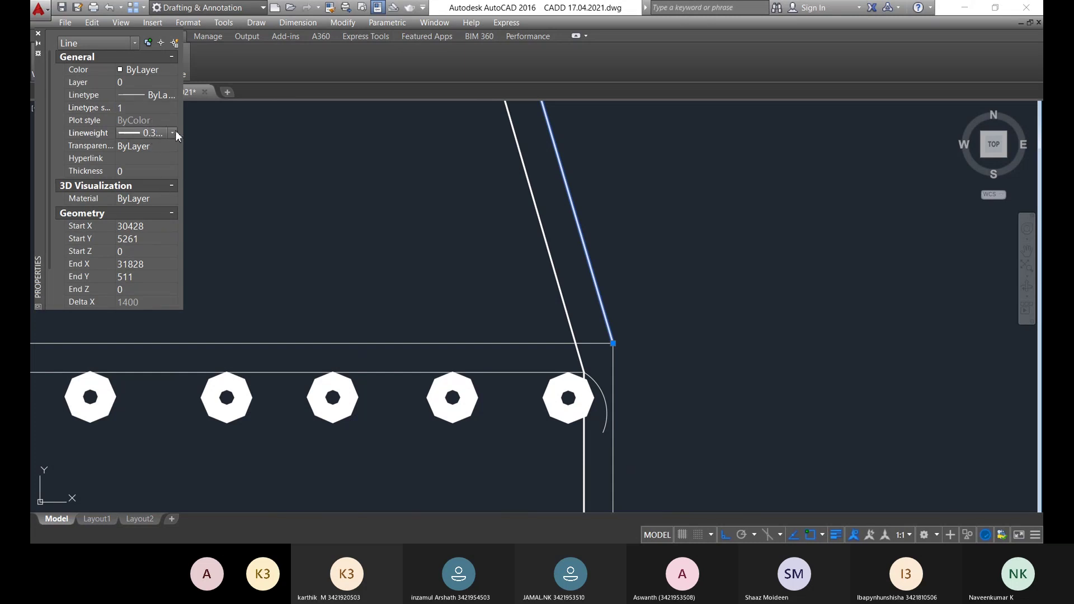
click(172, 133)
click(174, 160)
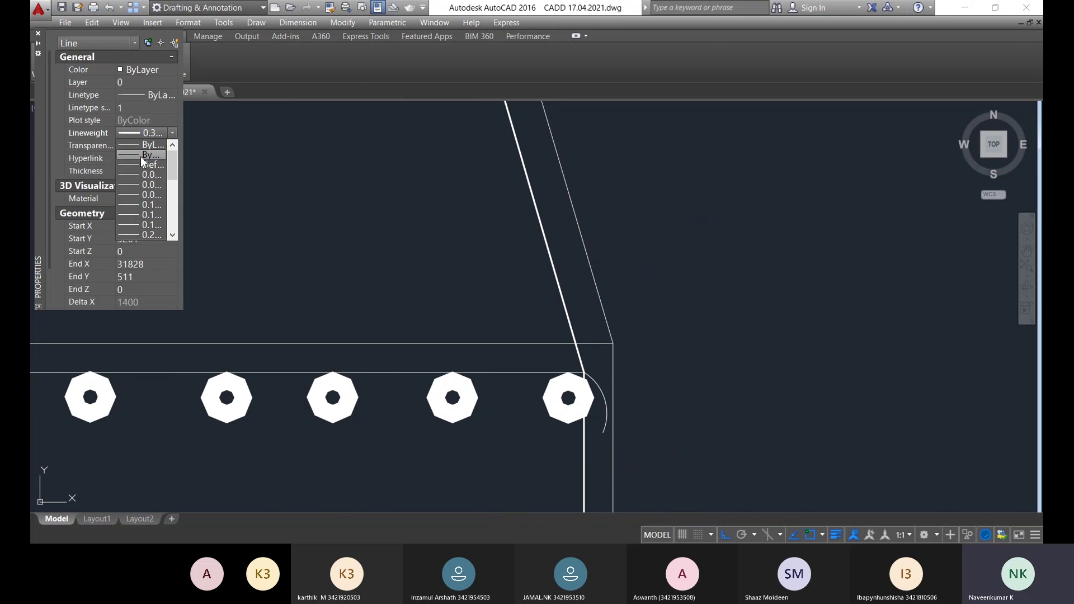
click(136, 146)
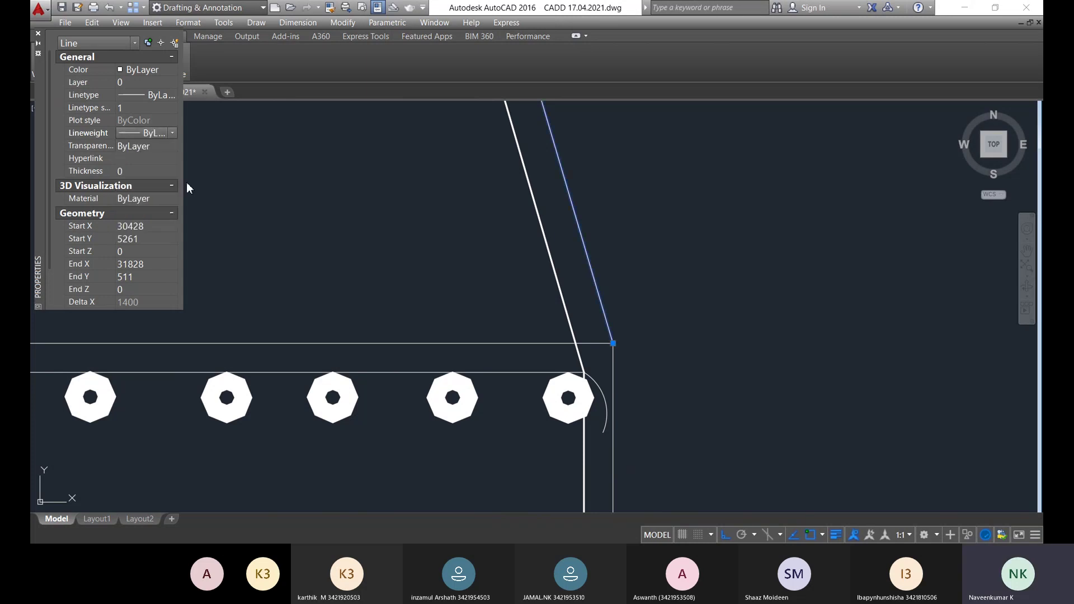
click(749, 225)
key(Escape)
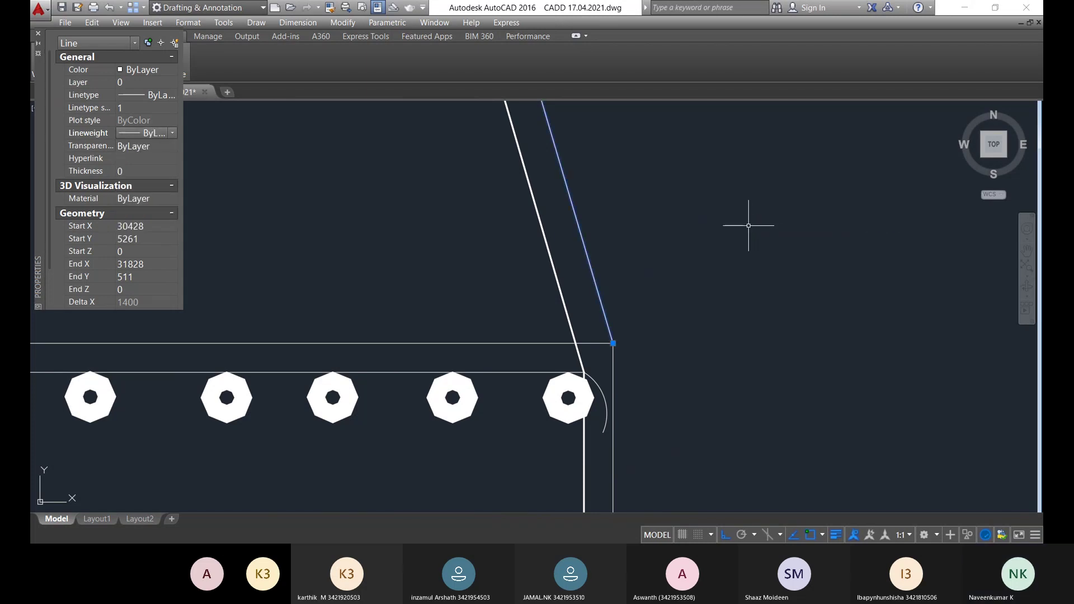
key(Escape)
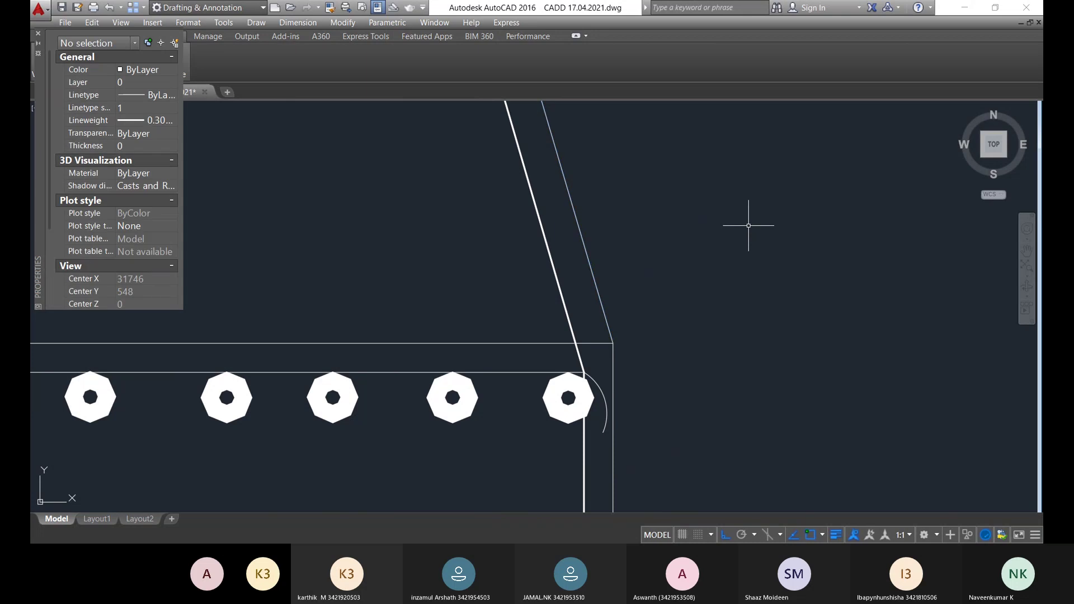
click(38, 34)
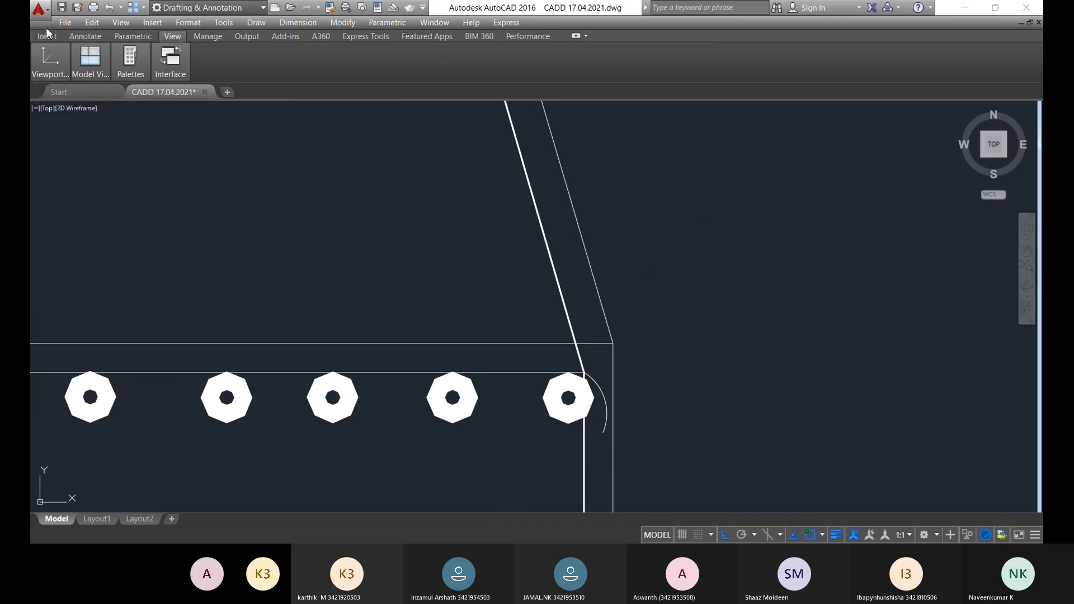
- Examine the thickness of the inner and outer lines at the base slab's outer end and along the slope
scroll(411, 227, down, 10)
scroll(376, 239, up, 3)
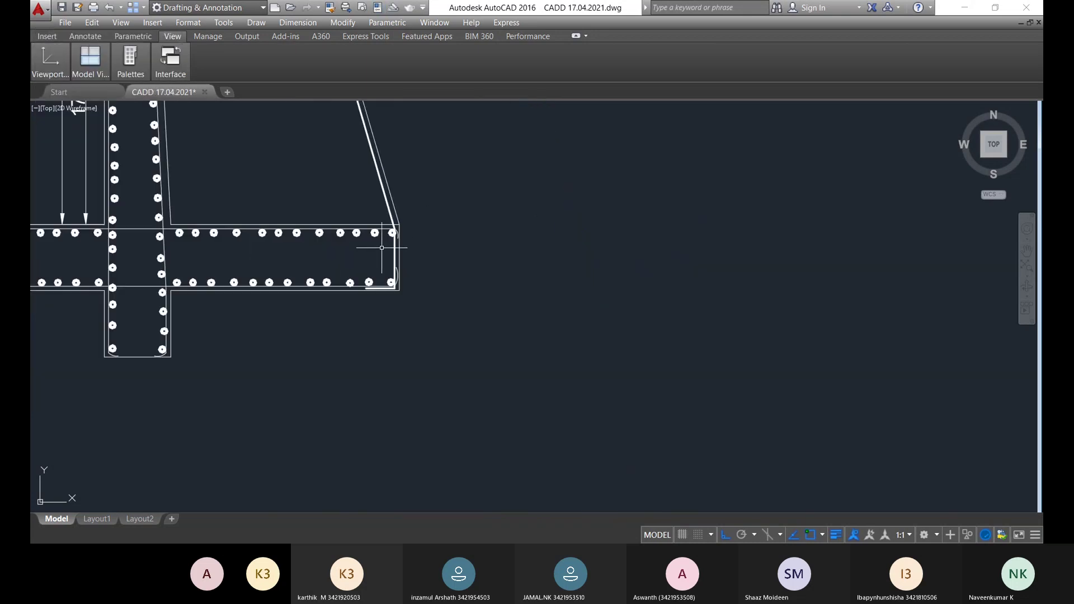
scroll(402, 235, up, 3)
scroll(399, 248, down, 9)
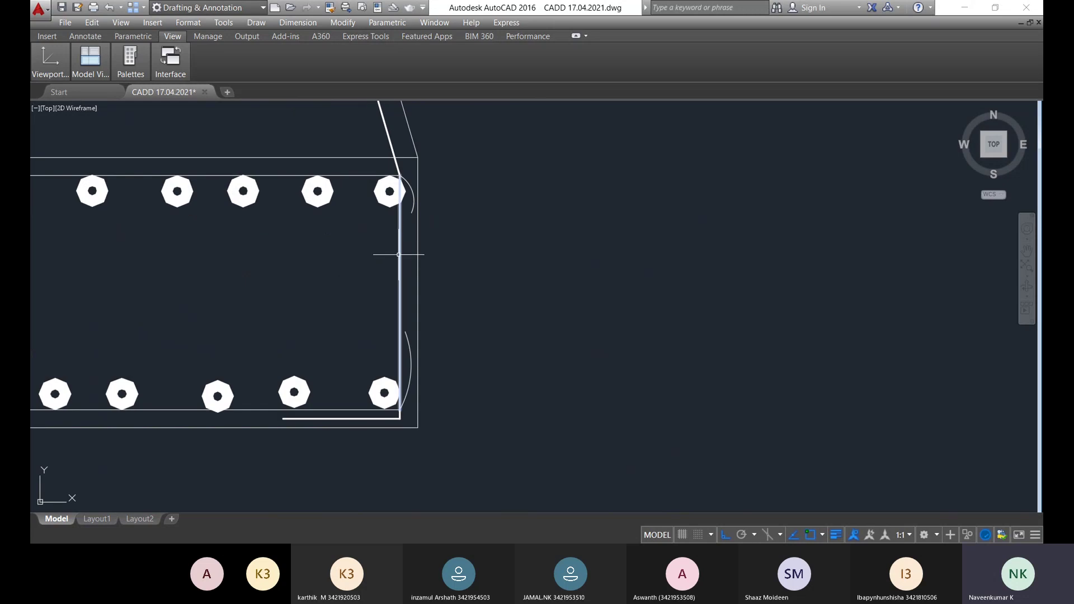
middle_drag(416, 266, 457, 306)
scroll(467, 246, up, 3)
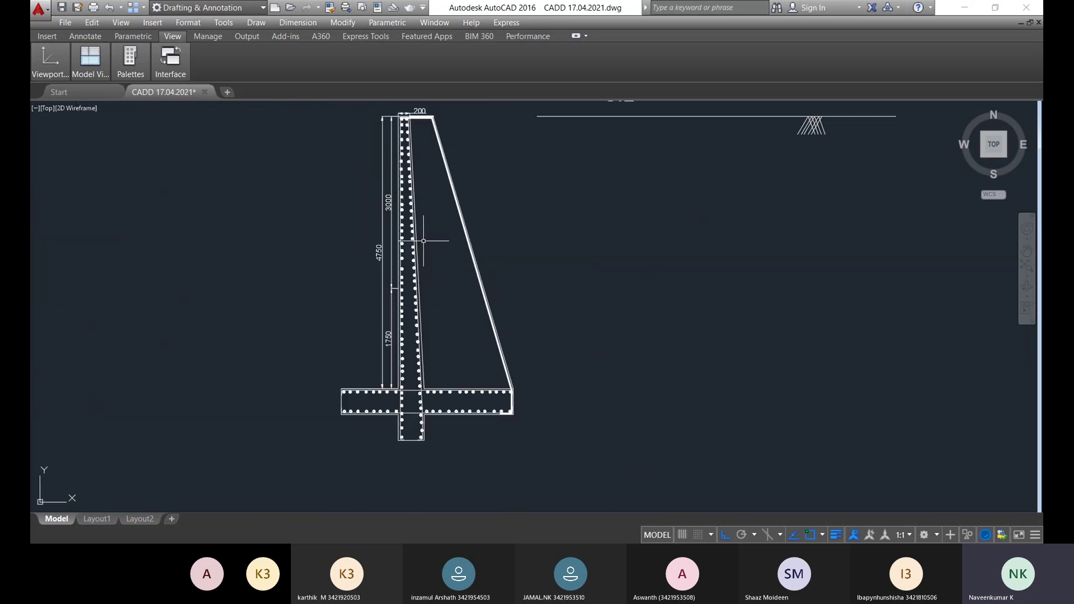
scroll(470, 257, up, 6)
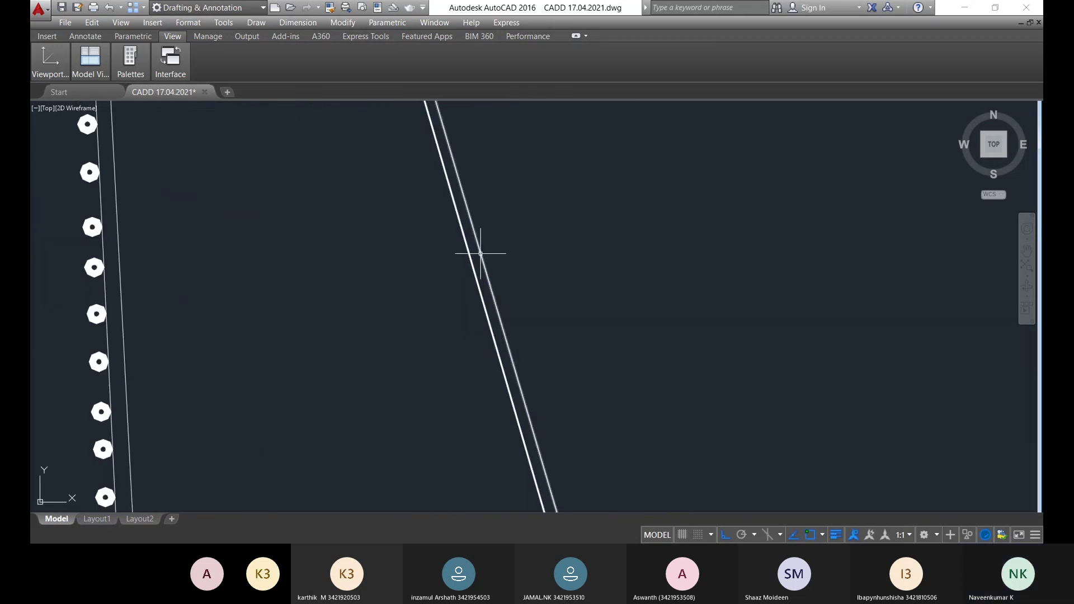
scroll(476, 251, up, 2)
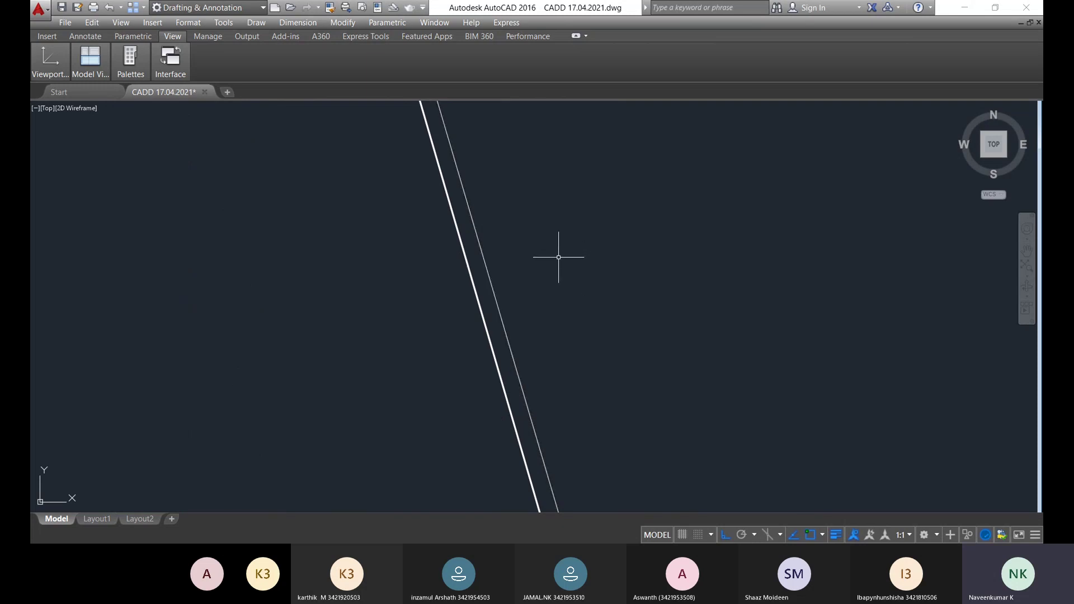
- Set the outer sloping line's lineweight to Default in its properties, then close the properties and deselect the line
click(458, 178)
right_click(457, 179)
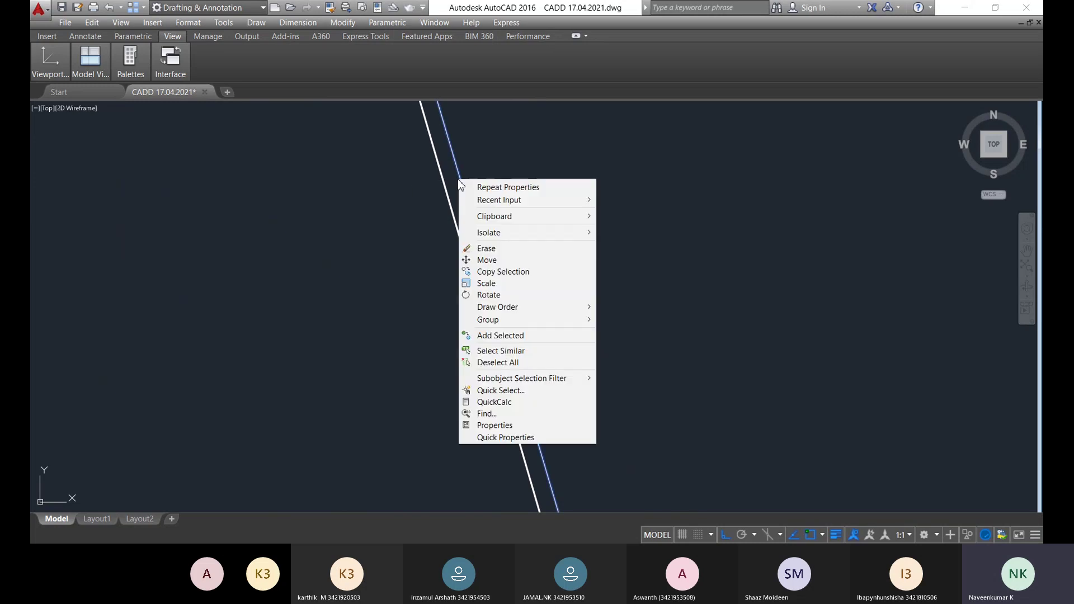
click(518, 426)
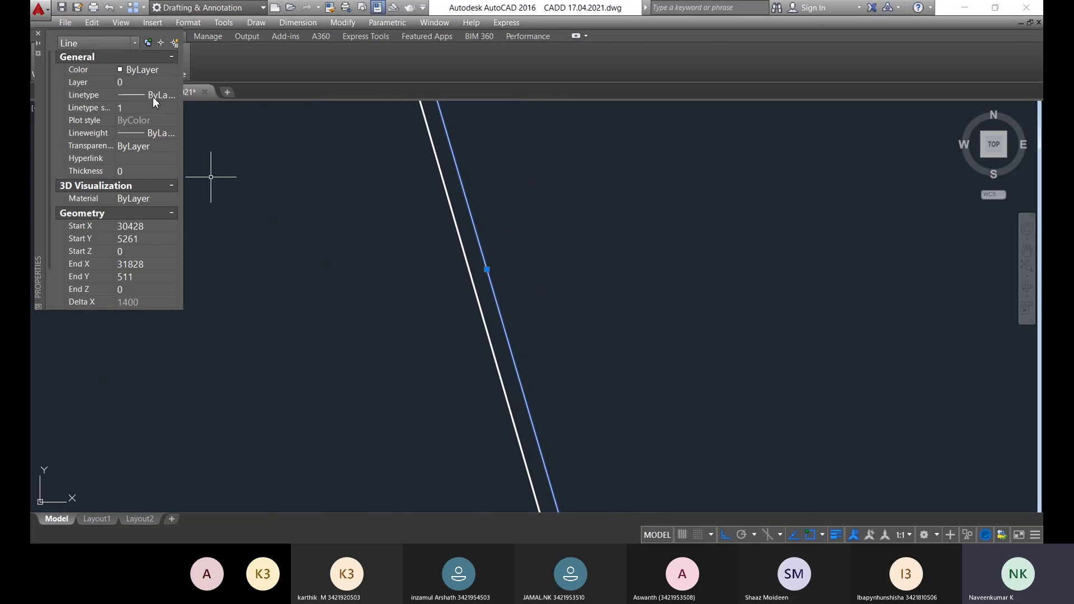
click(144, 133)
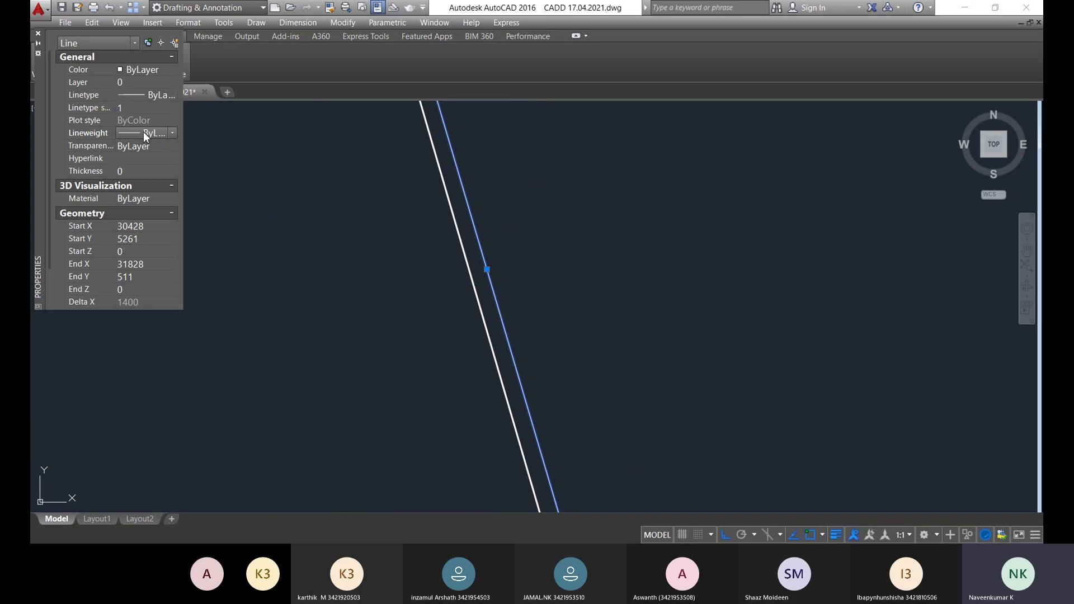
click(173, 133)
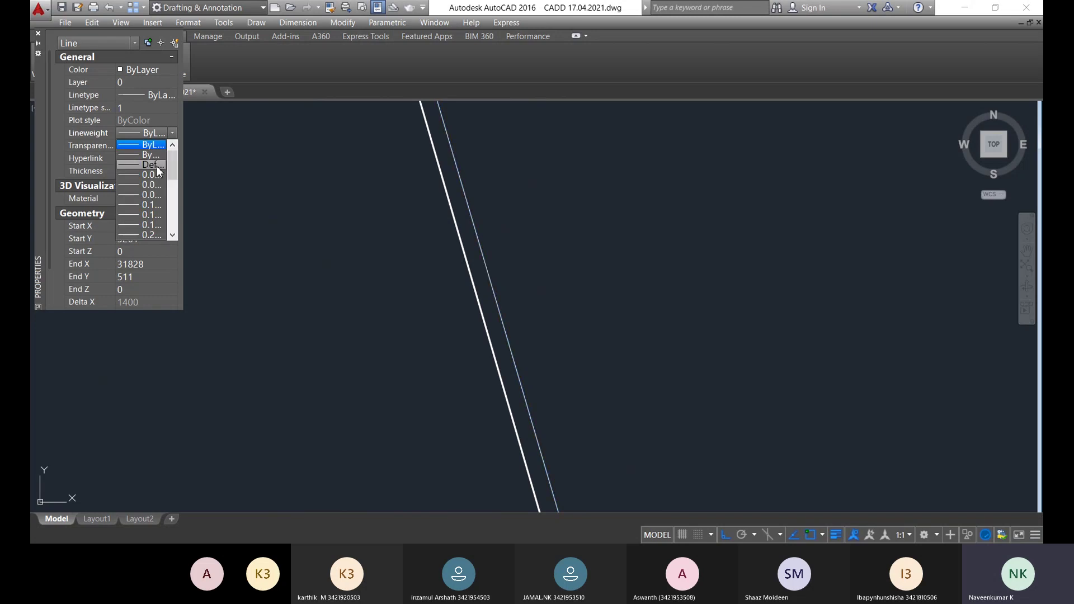
scroll(149, 213, down, 4)
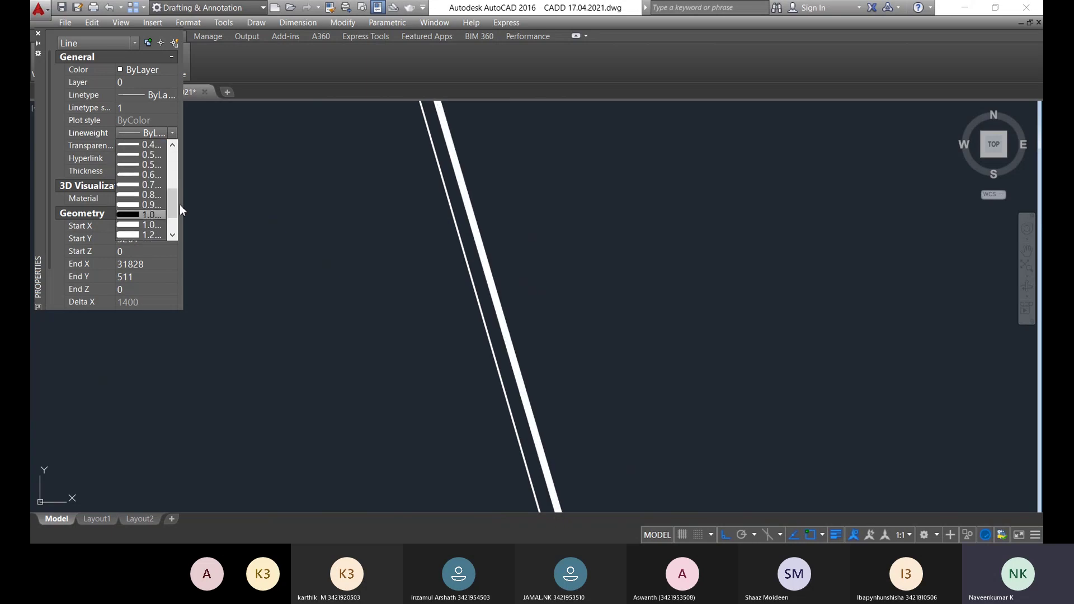
scroll(143, 167, up, 3)
scroll(144, 167, up, 1)
click(148, 166)
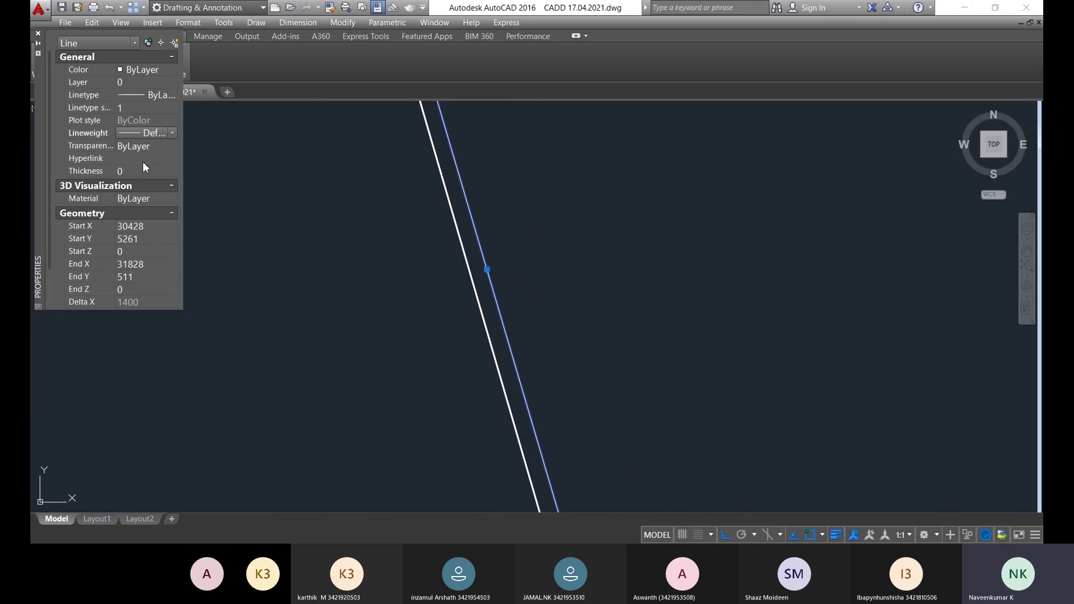
click(307, 203)
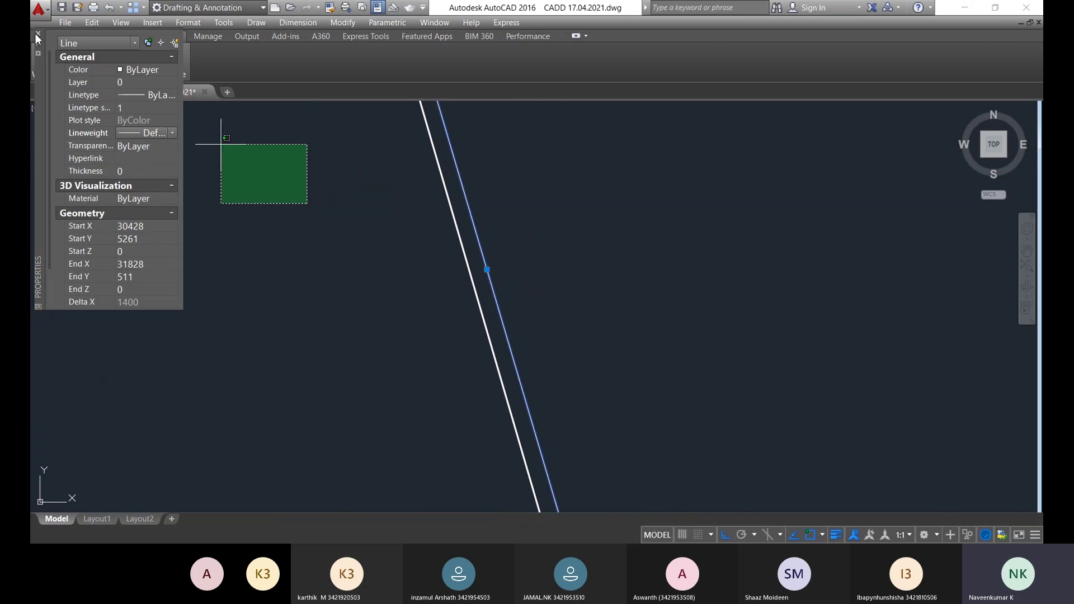
click(38, 38)
scroll(312, 237, down, 3)
key(Escape)
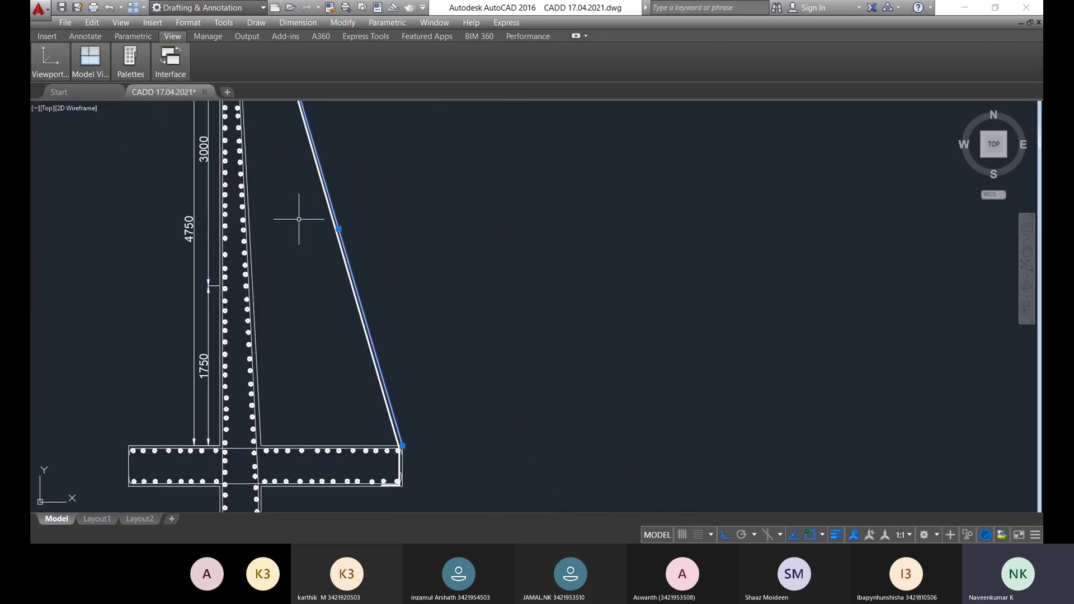
key(Escape)
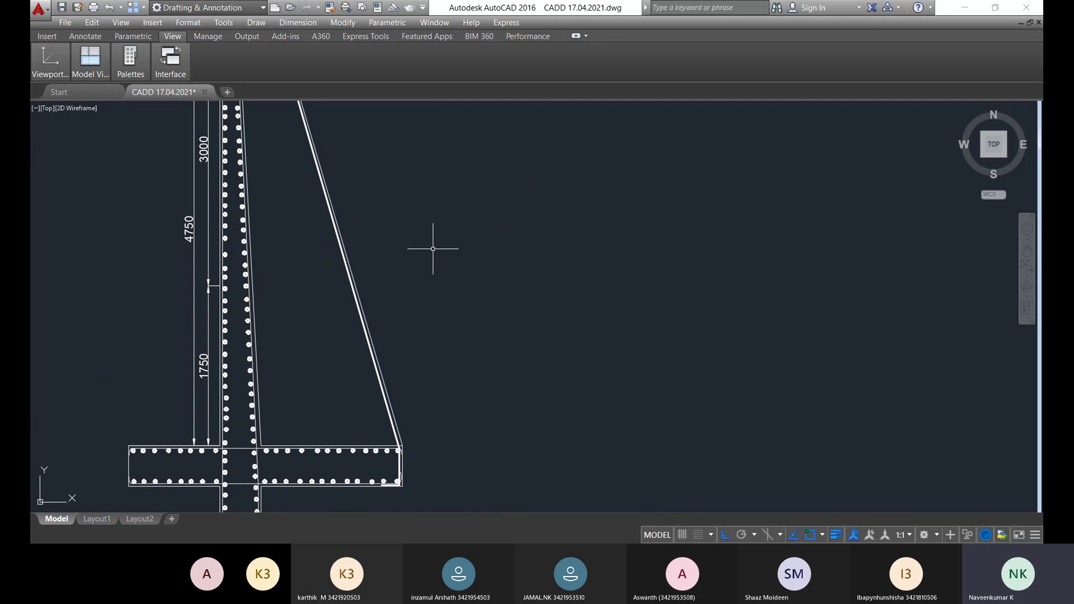
- Draw a horizontal line just below the inner reinforcement line's bottom hook, from under its free end to just past its corner
scroll(397, 456, up, 4)
mouse_move(363, 427)
middle_down()
mouse_move(384, 317)
mouse_move(402, 283)
middle_up()
scroll(374, 376, up, 4)
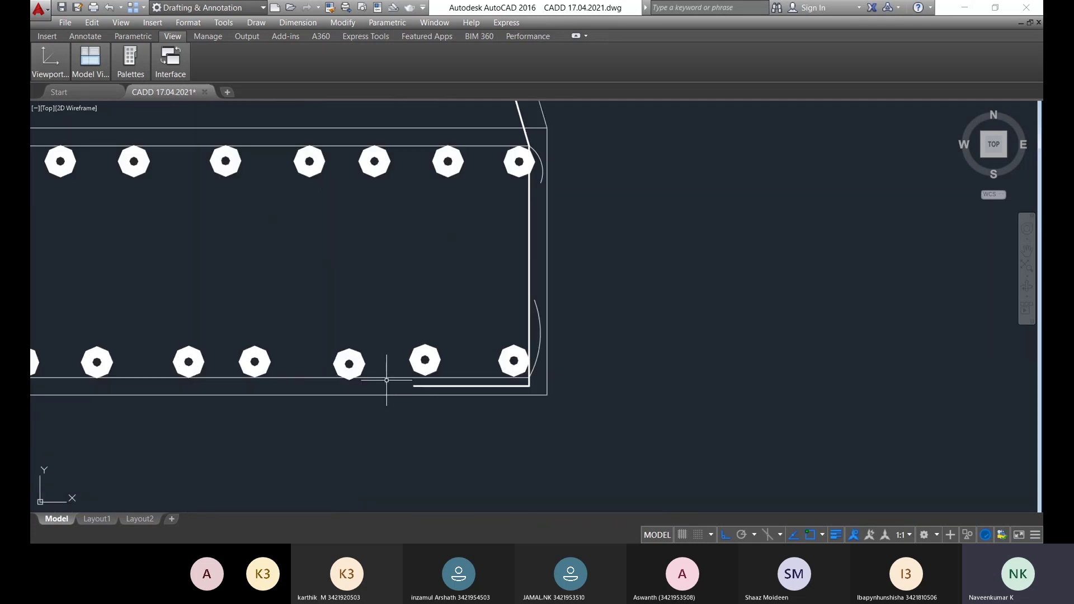
scroll(438, 392, up, 3)
scroll(437, 387, down, 8)
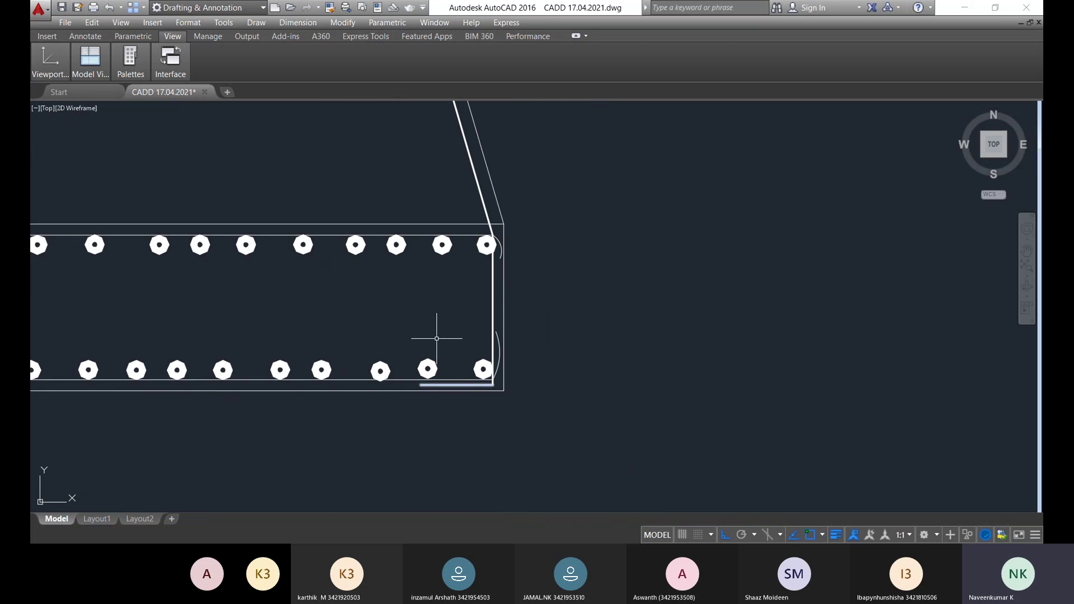
scroll(440, 364, up, 1)
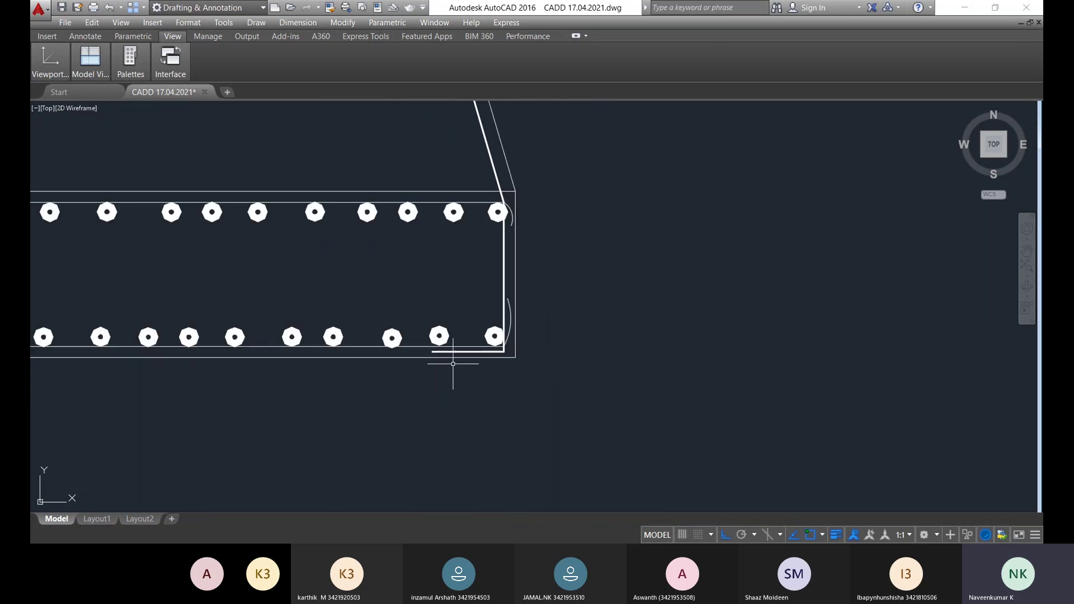
scroll(438, 365, up, 3)
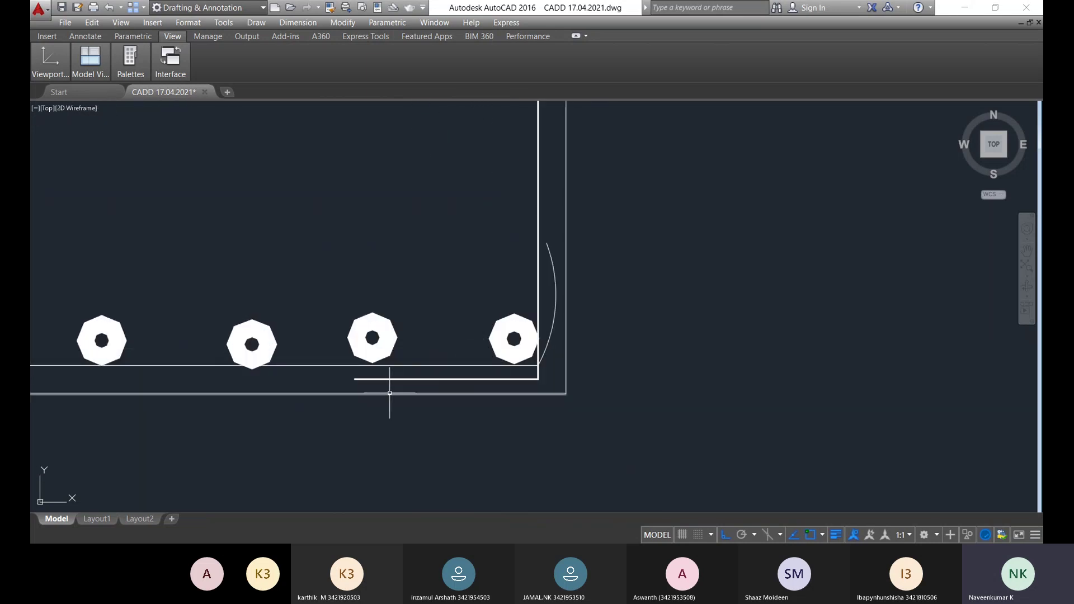
scroll(403, 391, up, 4)
text(l)
key(Return)
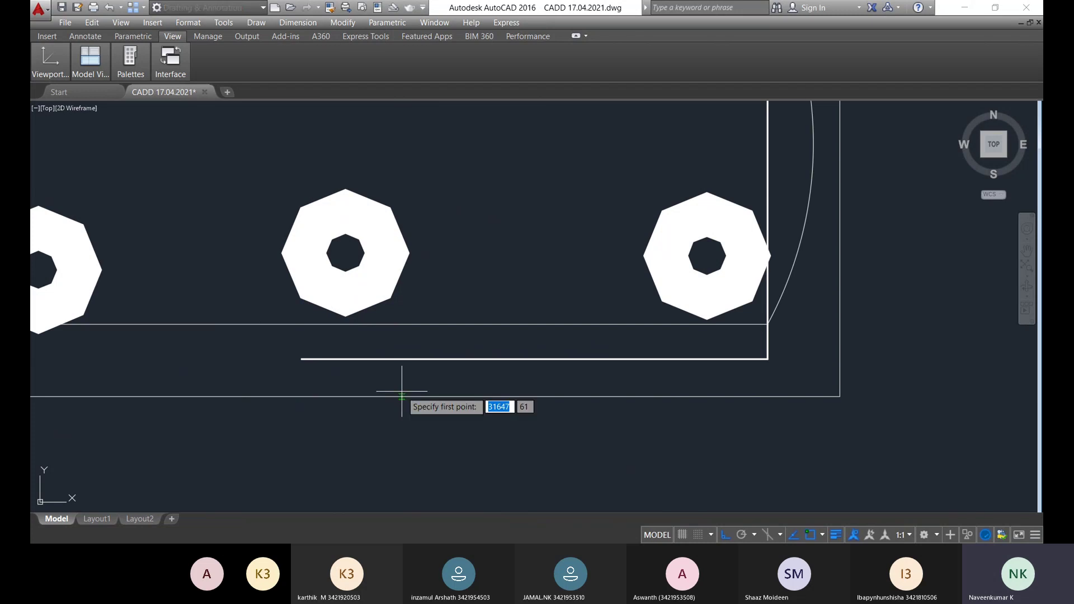
click(301, 360)
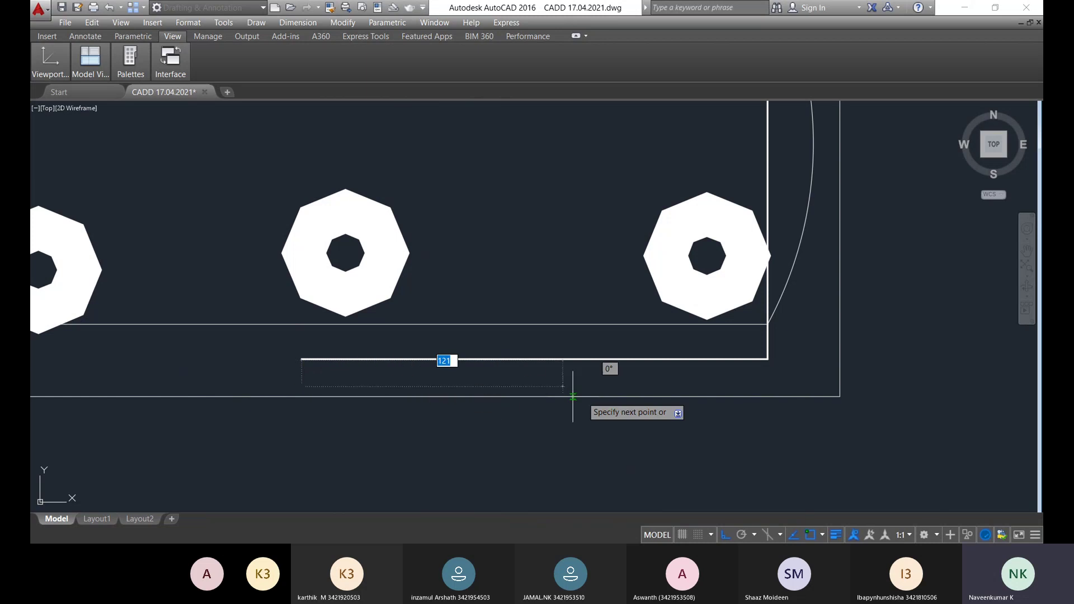
click(795, 386)
- Continue the line vertically about 447 mm up to the base slab's top edge, between the inner line and the slab's end face
scroll(793, 328, down, 8)
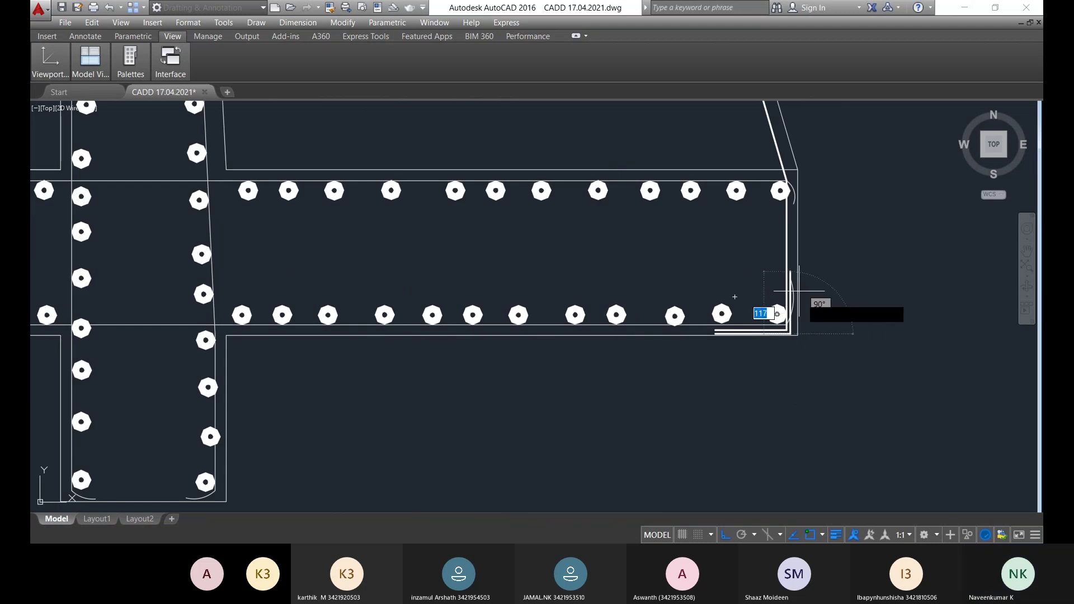
click(726, 535)
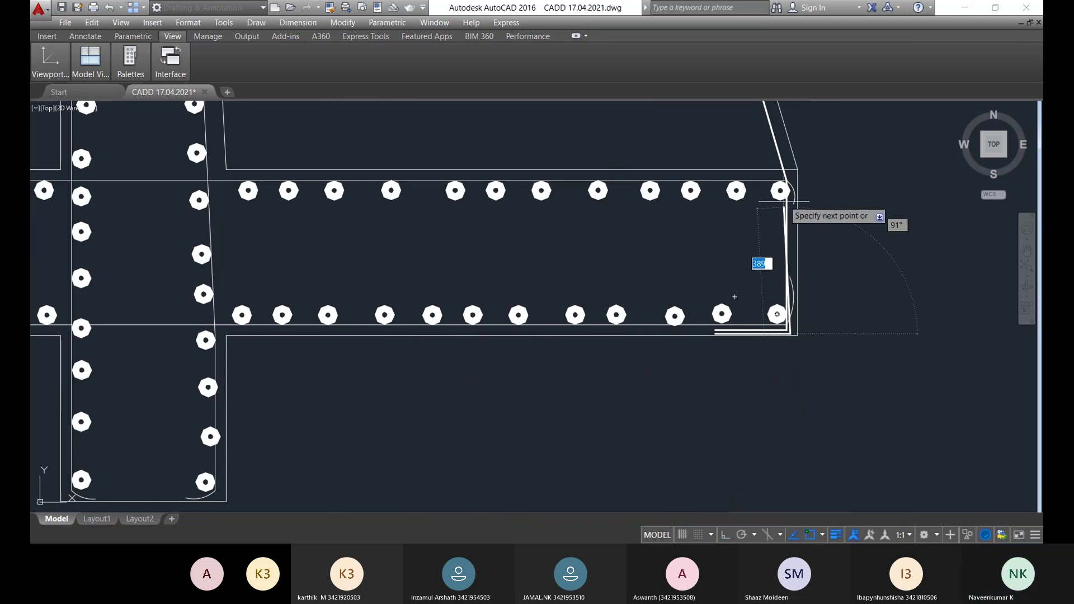
click(724, 535)
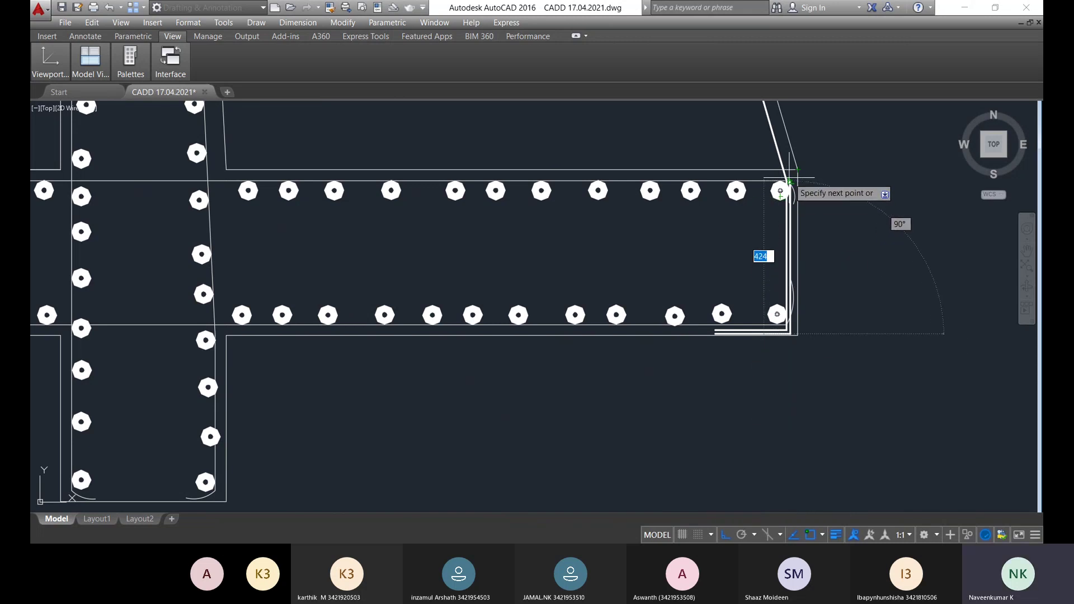
middle_drag(786, 180, 783, 235)
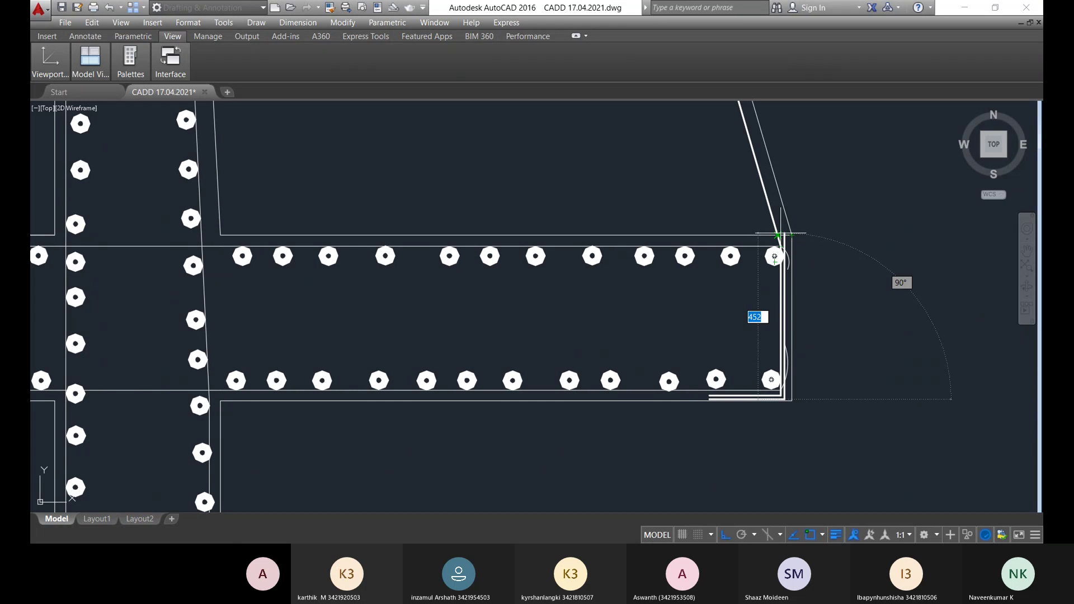
scroll(777, 235, up, 10)
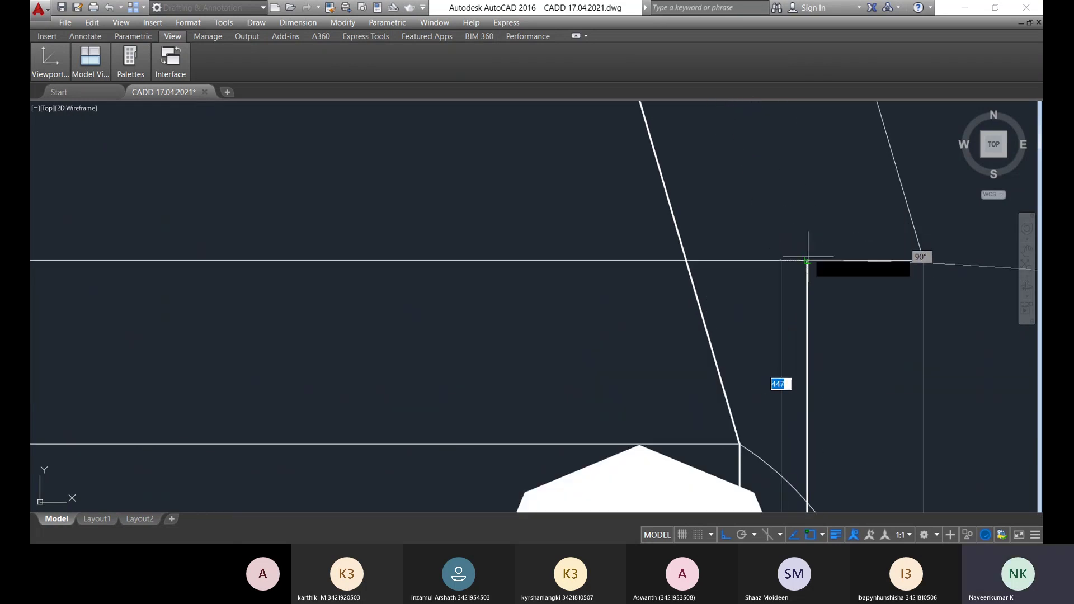
click(807, 261)
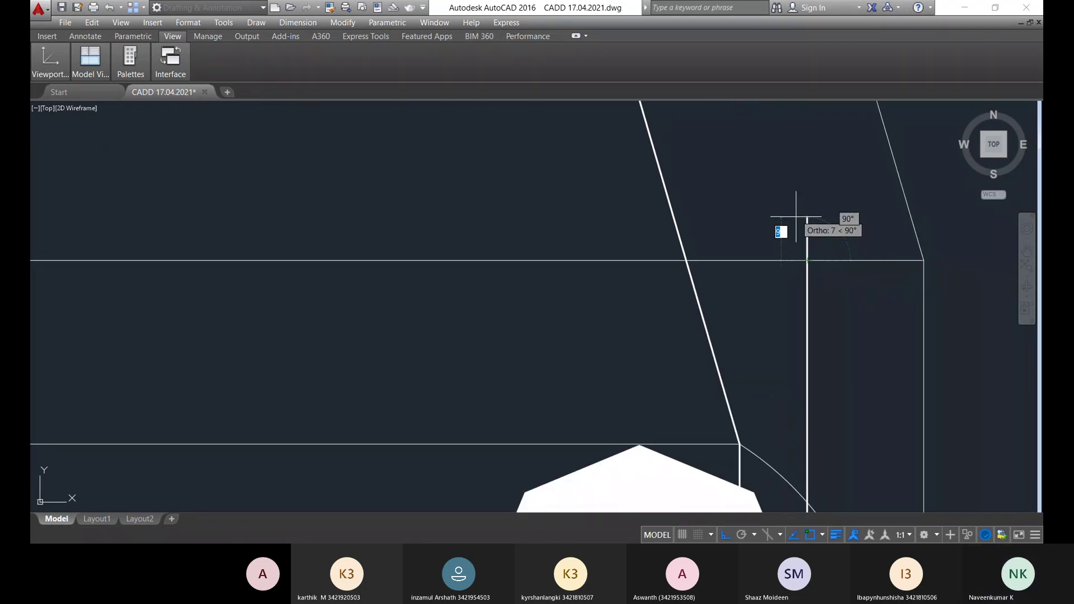
- Turn off Ortho and place another line point at the vertical segment's upper end, near the slab's top edge
click(726, 535)
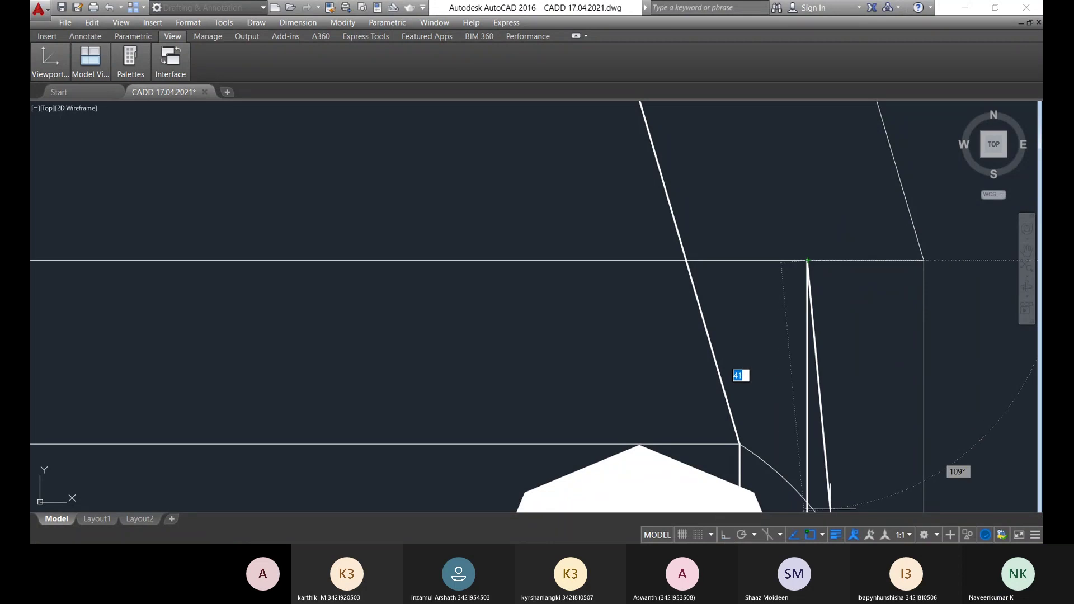
scroll(753, 290, down, 8)
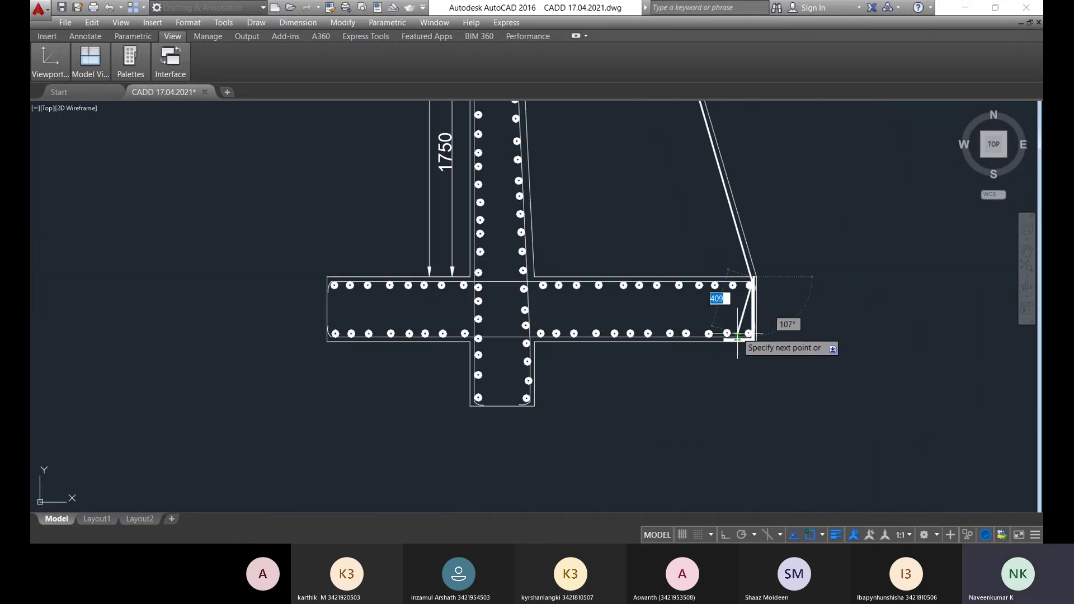
scroll(738, 341, up, 6)
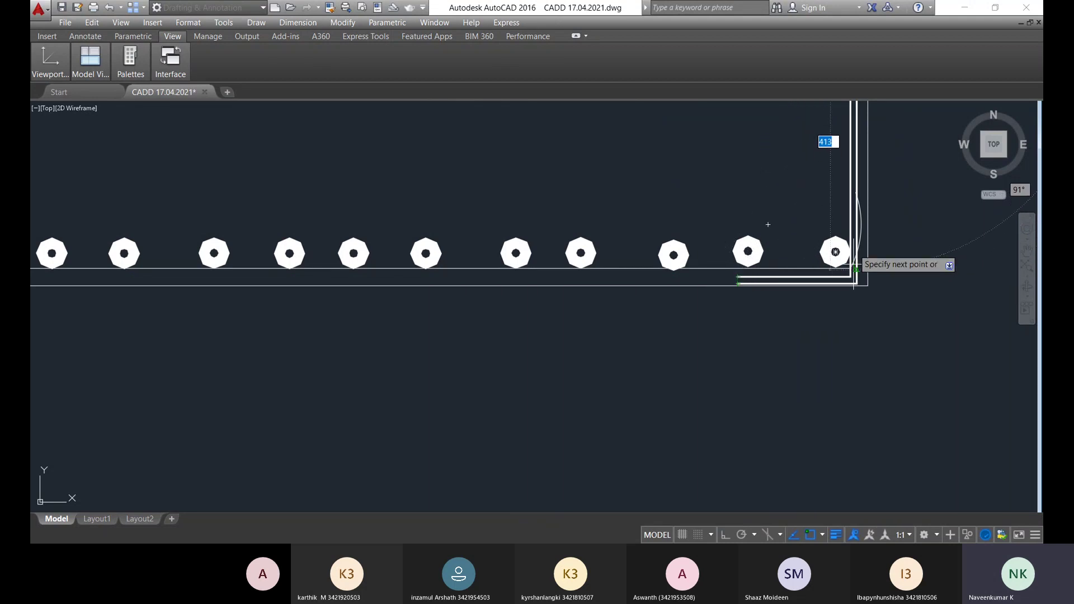
middle_drag(845, 210, 842, 340)
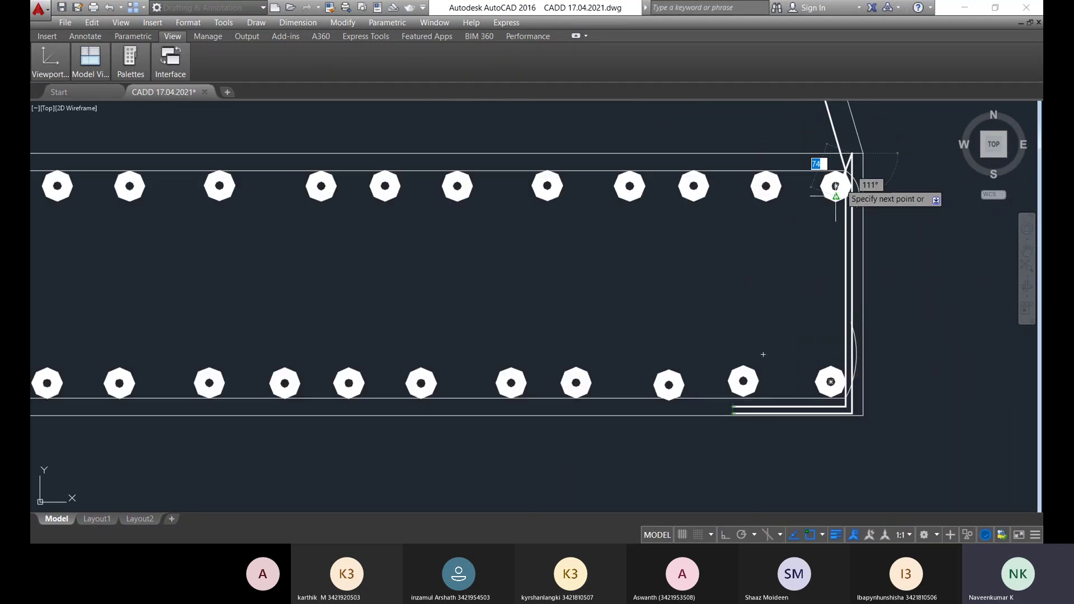
click(851, 151)
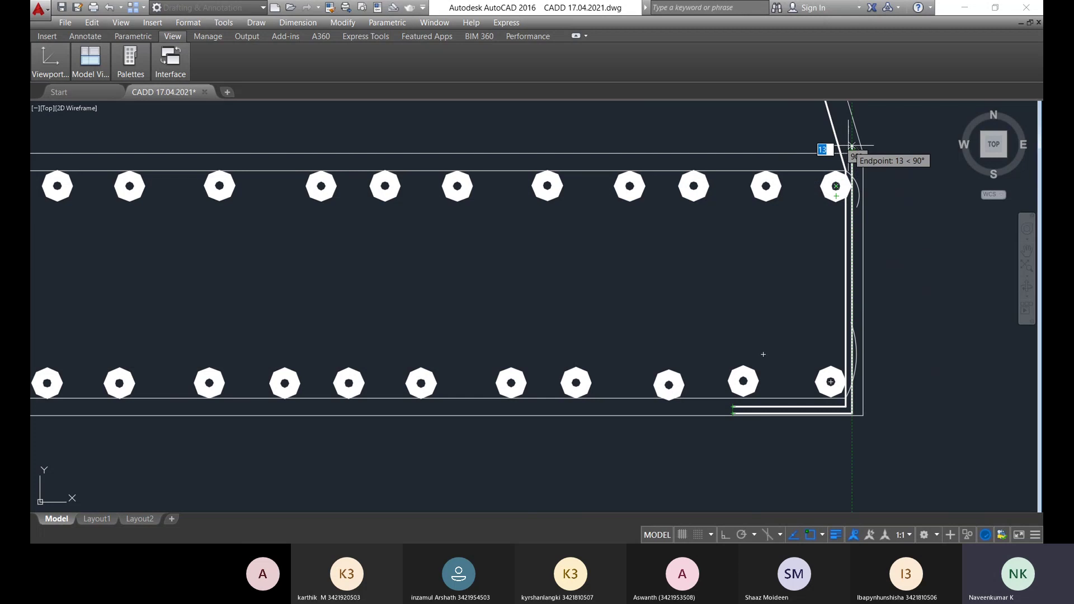
- Draw a sloping segment about 2300 mm long up the wall, parallel to and between the inner and outer lines, and end the line
middle_drag(834, 151, 822, 271)
scroll(778, 177, down, 5)
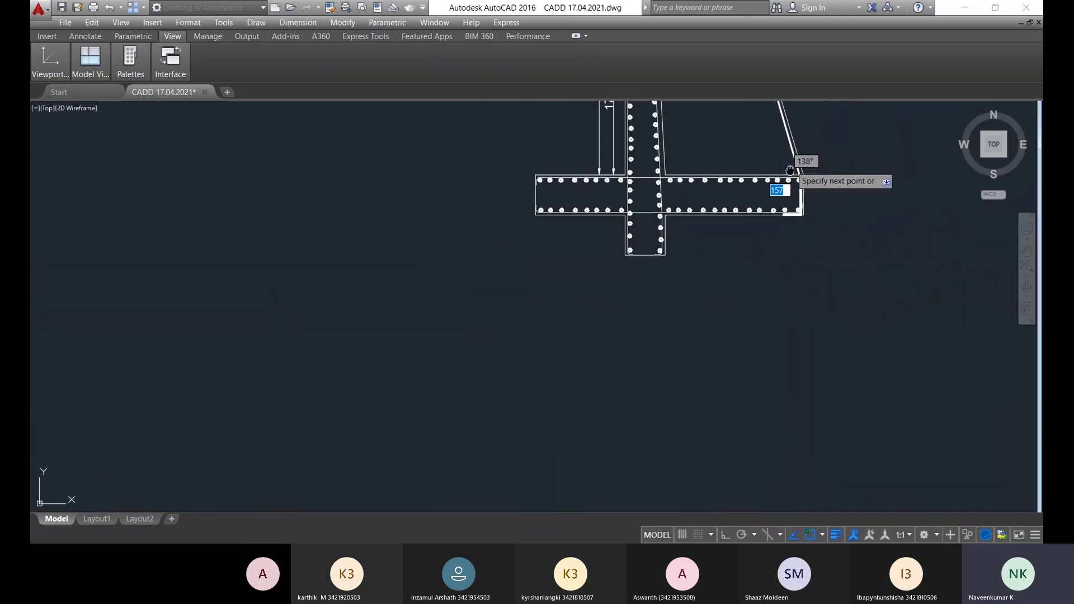
scroll(825, 412, up, 3)
scroll(800, 336, up, 2)
scroll(805, 289, up, 3)
scroll(784, 271, up, 2)
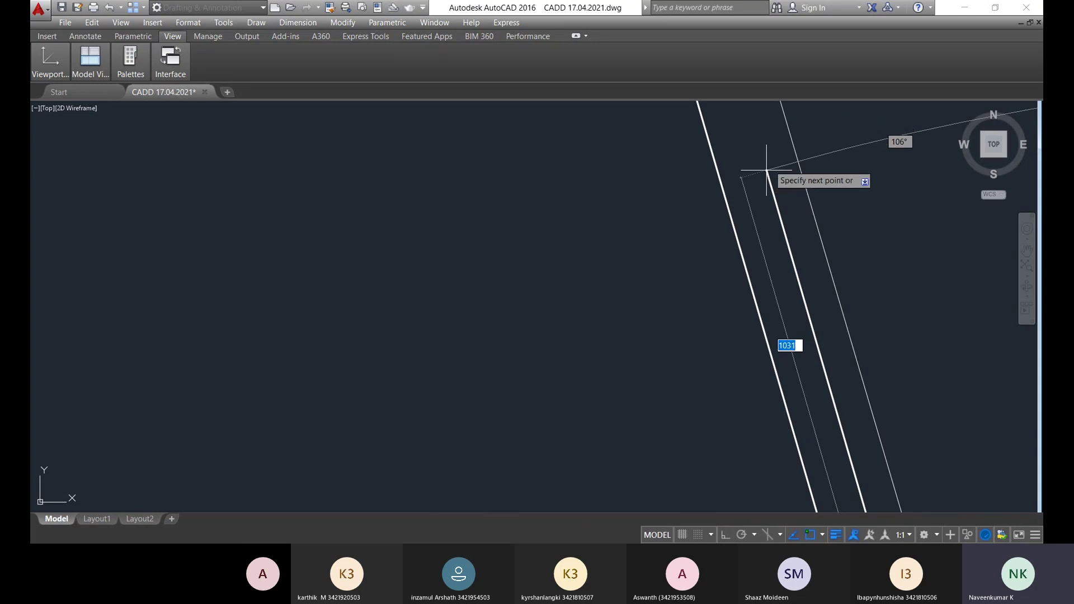
scroll(766, 169, down, 4)
scroll(766, 167, up, 5)
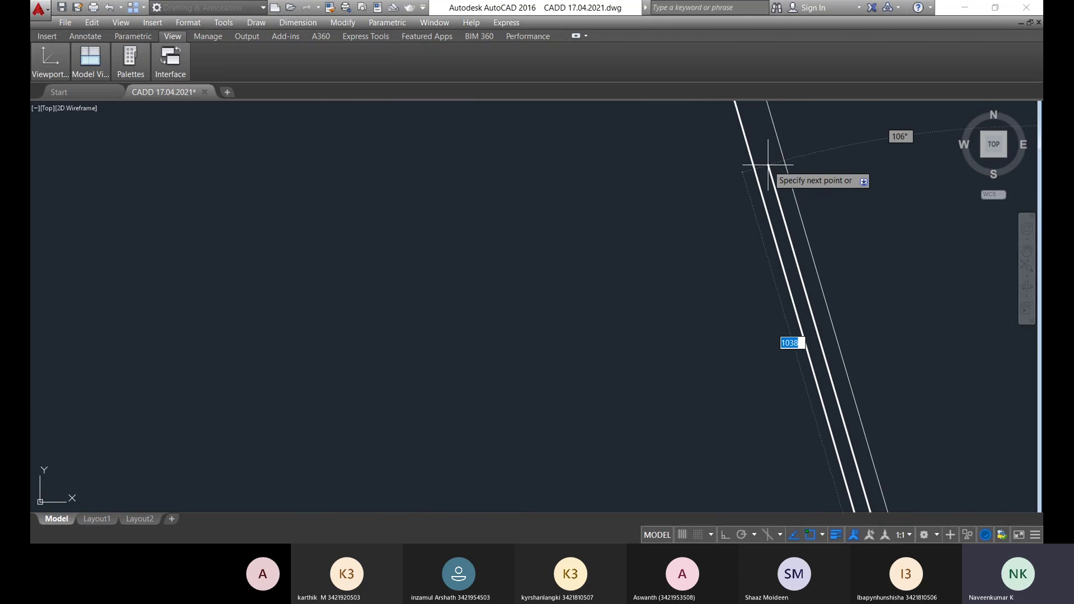
scroll(744, 177, up, 2)
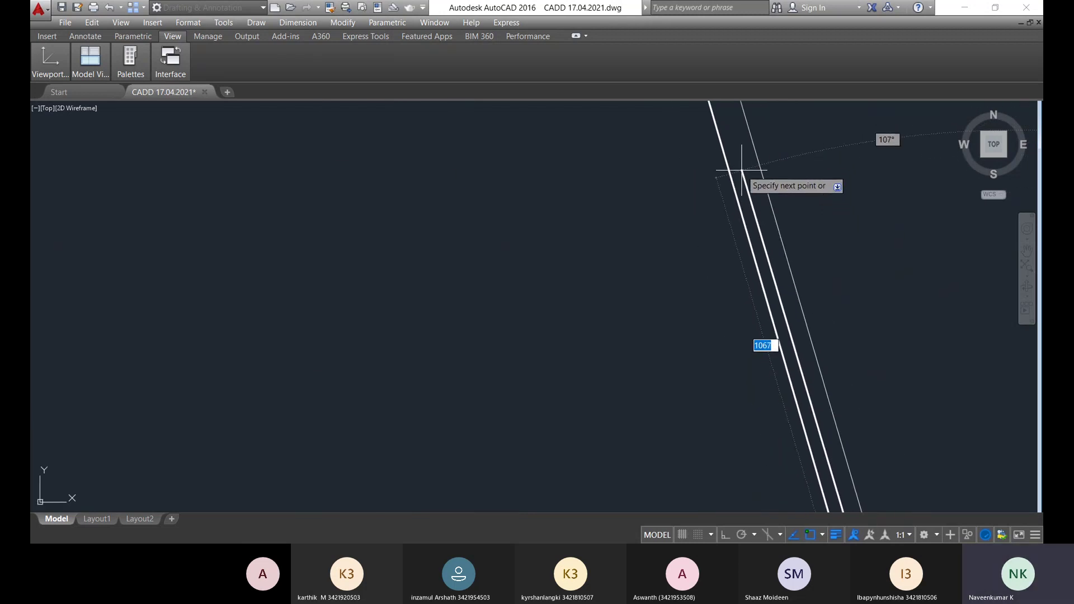
scroll(721, 215, up, 3)
scroll(711, 207, down, 6)
scroll(695, 198, up, 5)
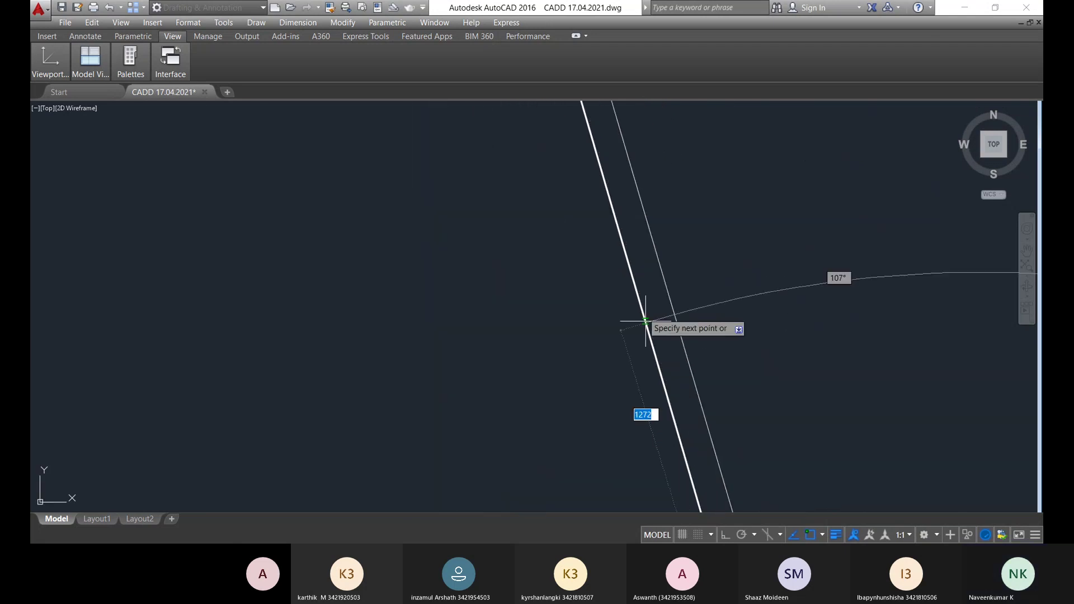
scroll(716, 481, down, 6)
scroll(692, 290, up, 3)
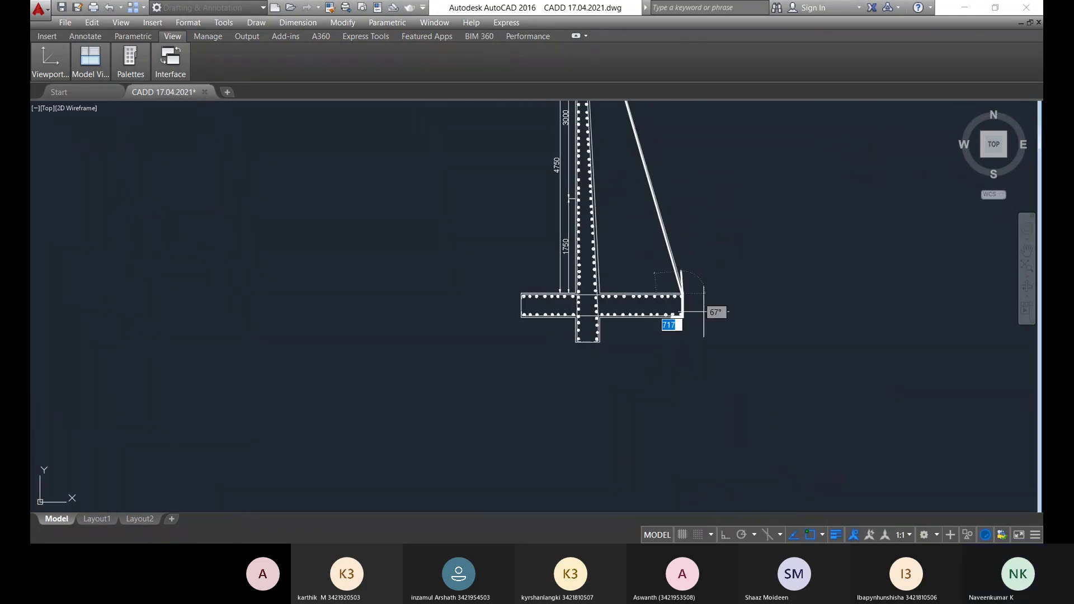
scroll(643, 264, up, 8)
scroll(627, 173, up, 4)
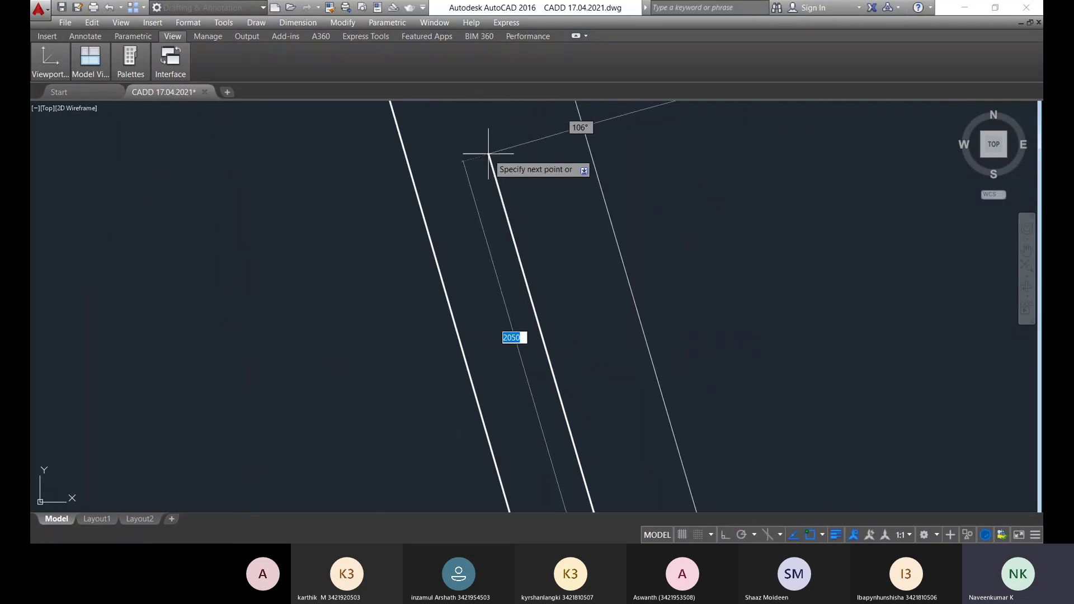
scroll(488, 153, down, 3)
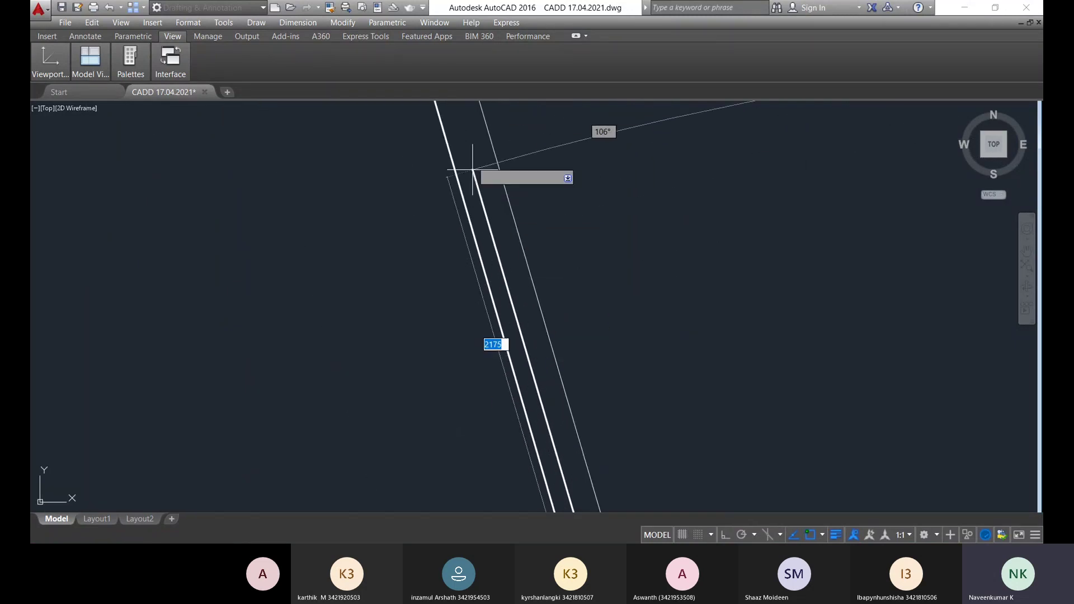
scroll(492, 151, down, 3)
scroll(501, 263, up, 5)
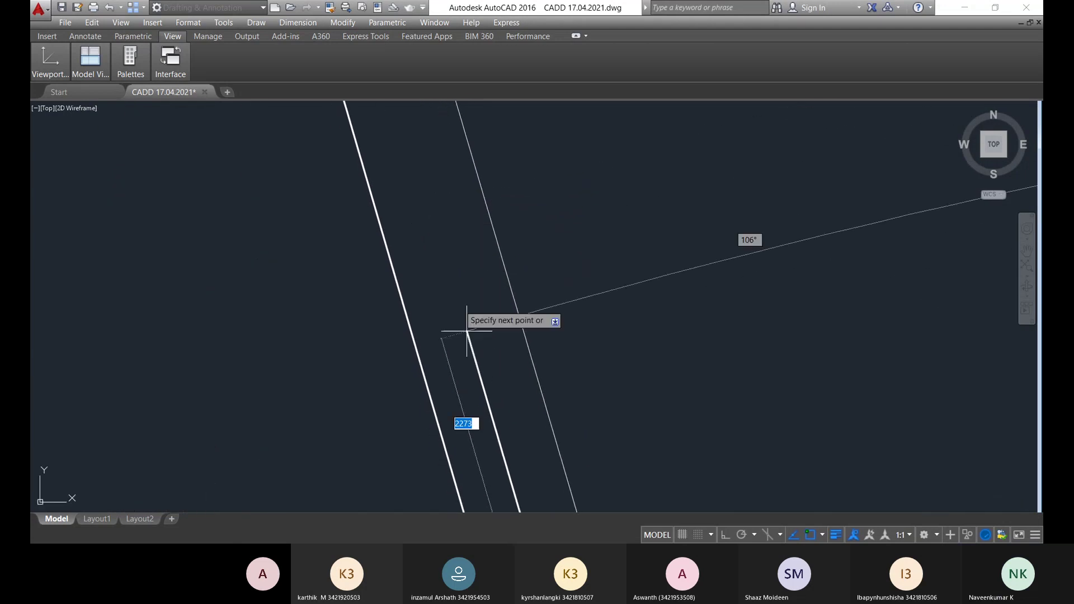
click(423, 151)
scroll(452, 123, down, 2)
scroll(588, 179, down, 2)
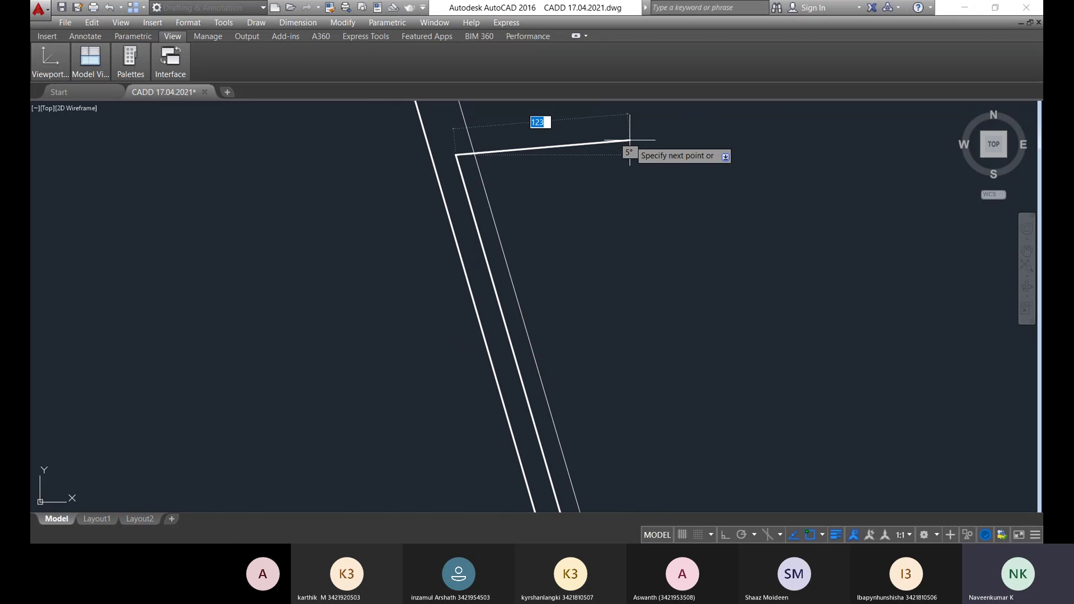
key(Escape)
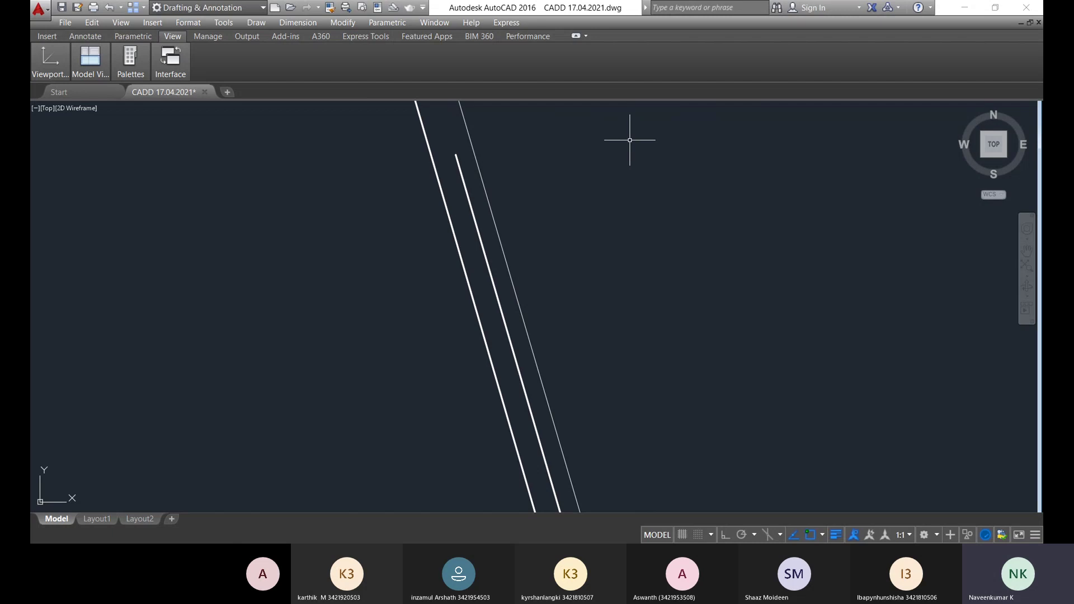
- Examine the second reinforcement line along the slope, its upper end and the whole wall section
scroll(585, 350, down, 4)
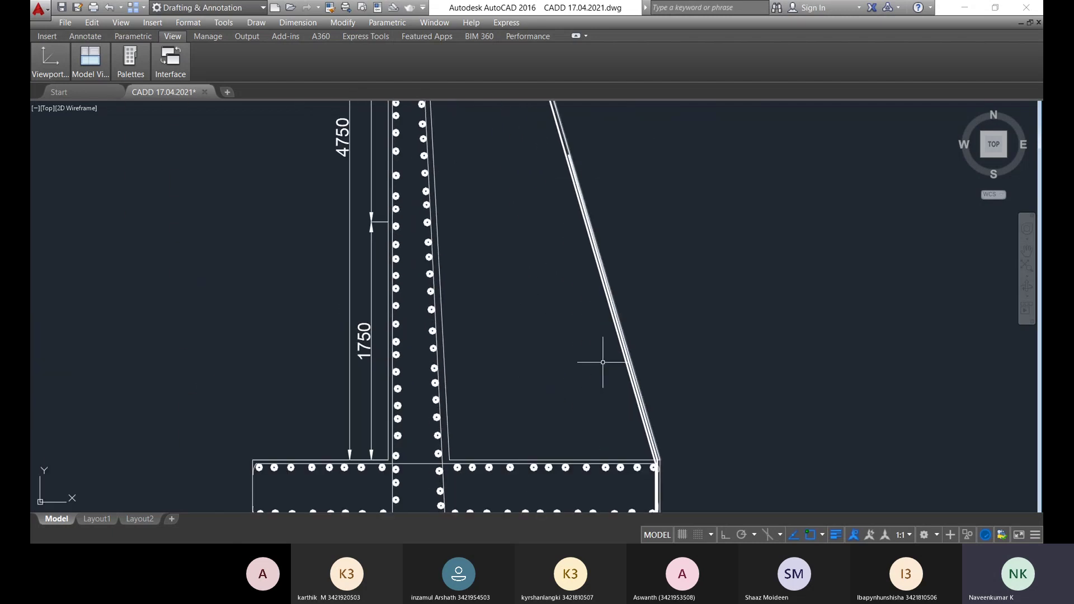
scroll(615, 364, down, 3)
scroll(615, 360, up, 5)
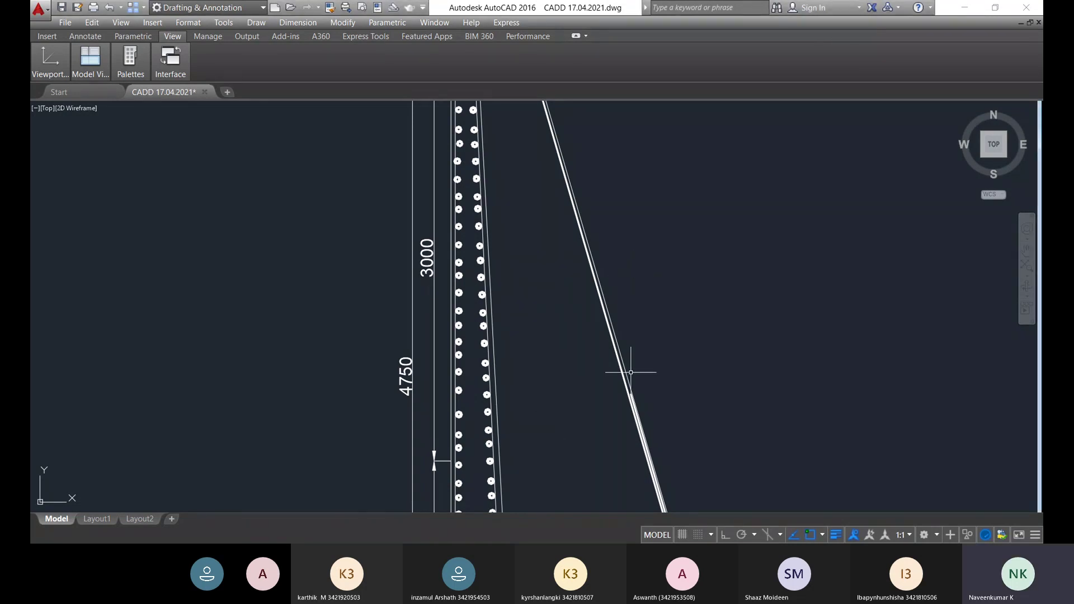
scroll(580, 341, down, 3)
middle_drag(540, 364, 525, 209)
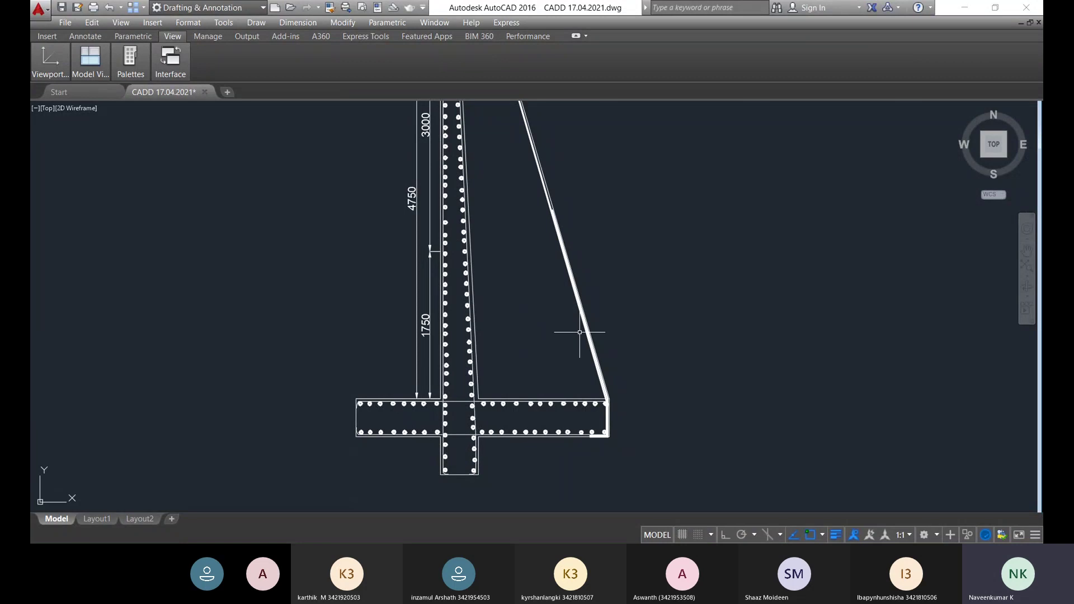
scroll(580, 333, up, 5)
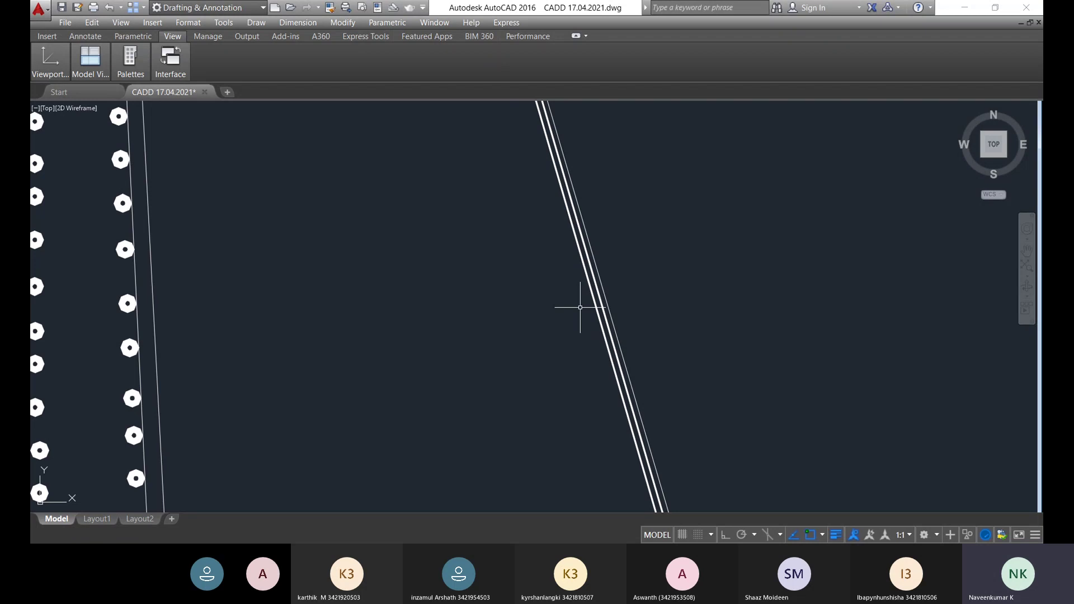
scroll(580, 307, down, 5)
scroll(844, 216, up, 6)
middle_drag(845, 216, 692, 135)
middle_drag(695, 323, 678, 252)
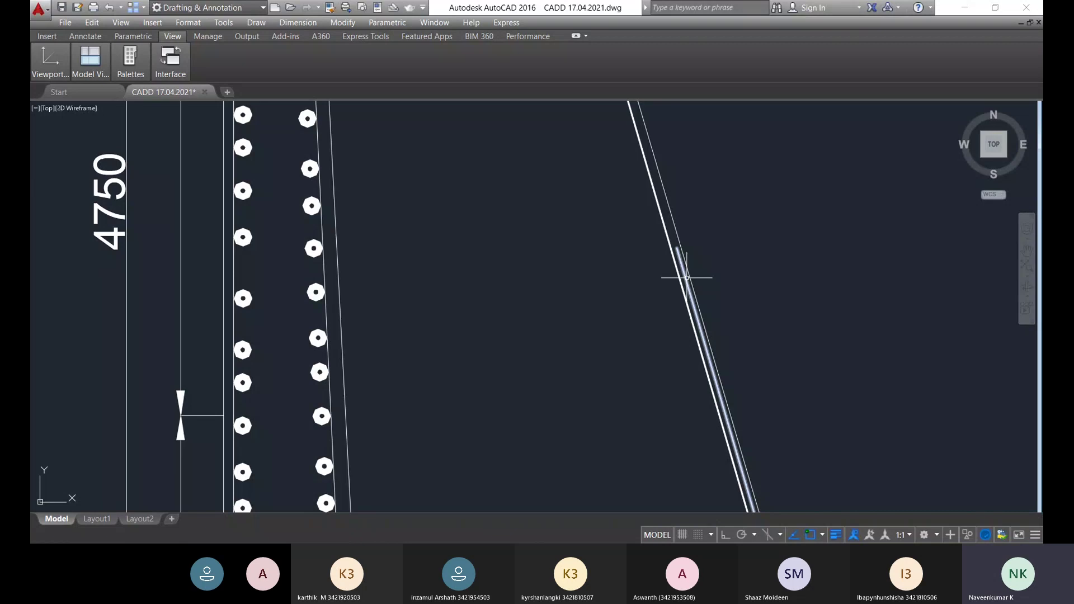
scroll(666, 273, down, 5)
scroll(683, 291, up, 7)
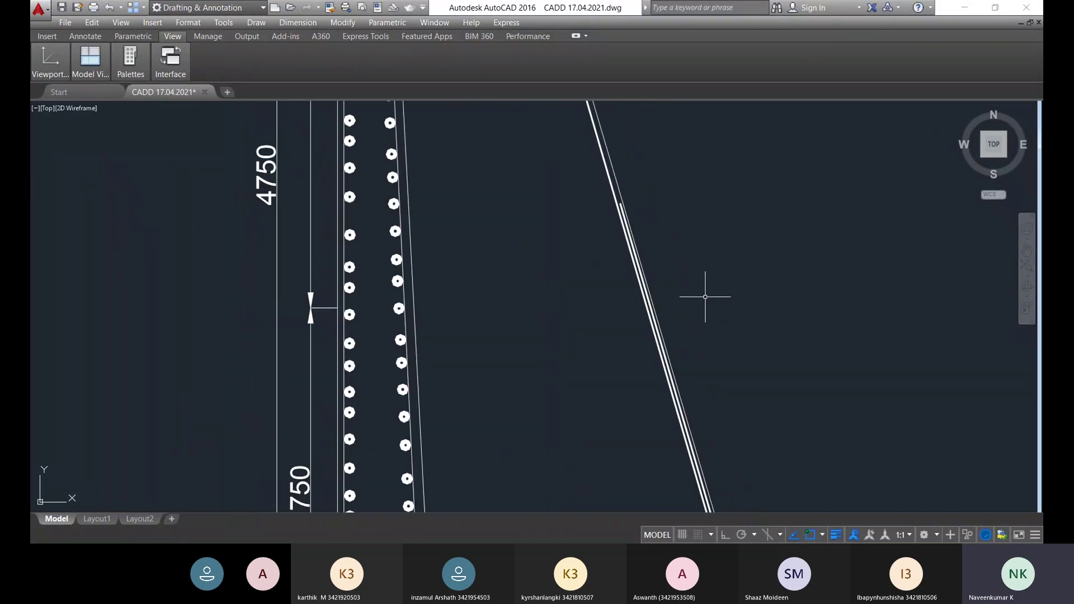
scroll(682, 285, down, 4)
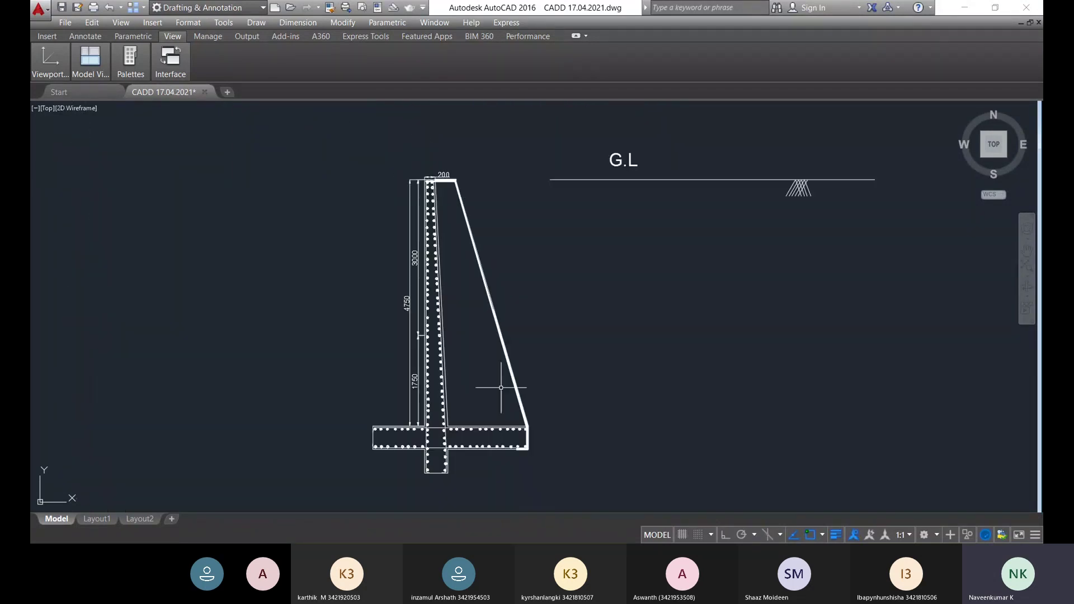
- Examine the reinforcement lines along the wall's sloping face and up to its top corner
scroll(558, 404, up, 3)
scroll(562, 388, up, 2)
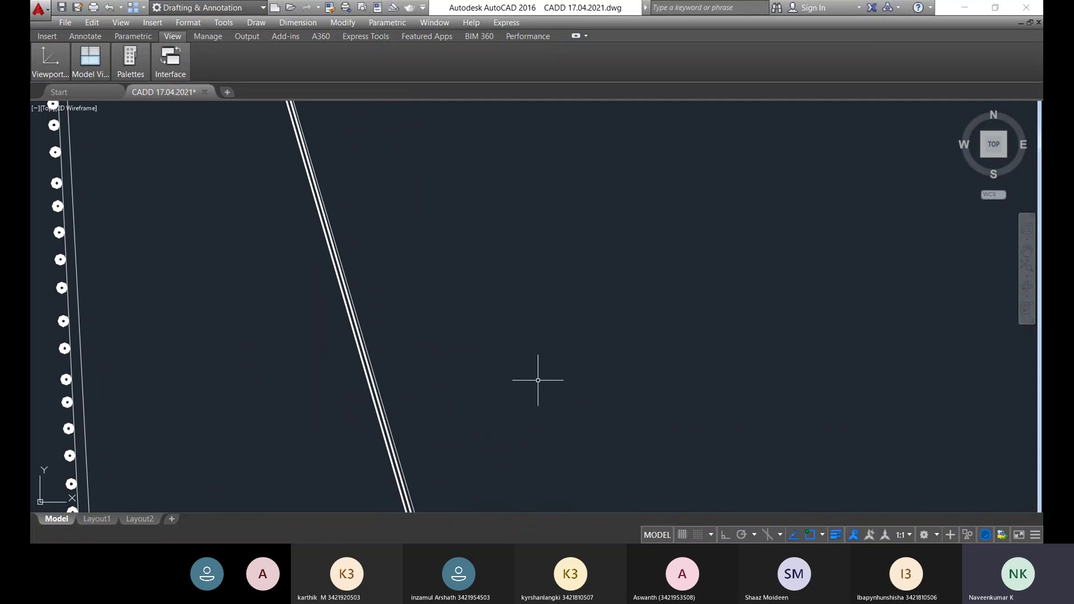
middle_drag(537, 377, 850, 299)
scroll(491, 247, down, 4)
middle_drag(491, 246, 522, 331)
middle_drag(506, 187, 492, 240)
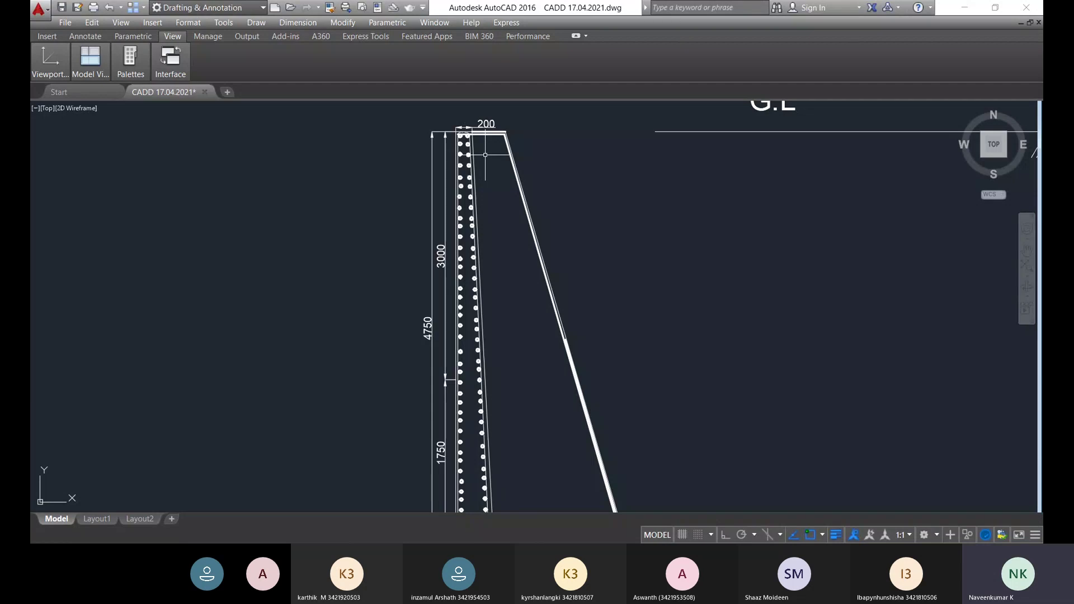
scroll(490, 155, up, 4)
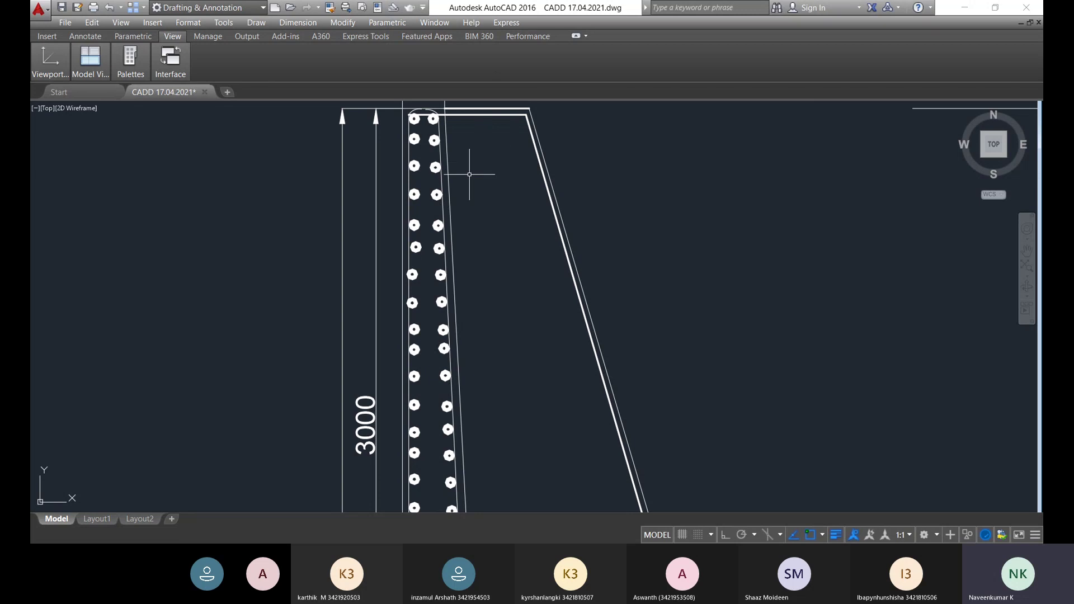
key(Return)
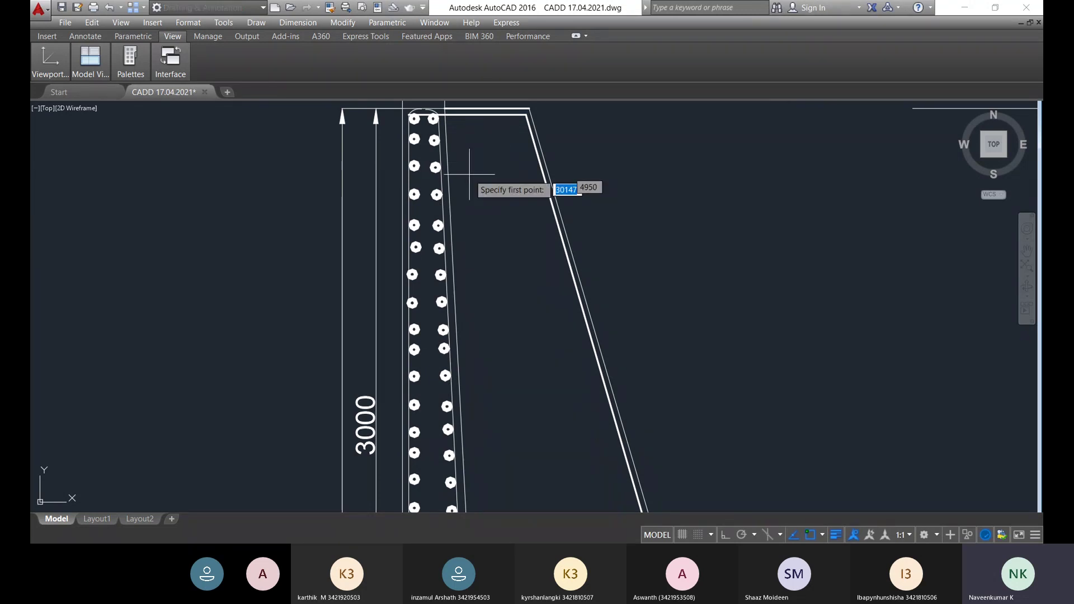
middle_drag(460, 166, 450, 256)
scroll(448, 216, up, 4)
scroll(447, 216, down, 3)
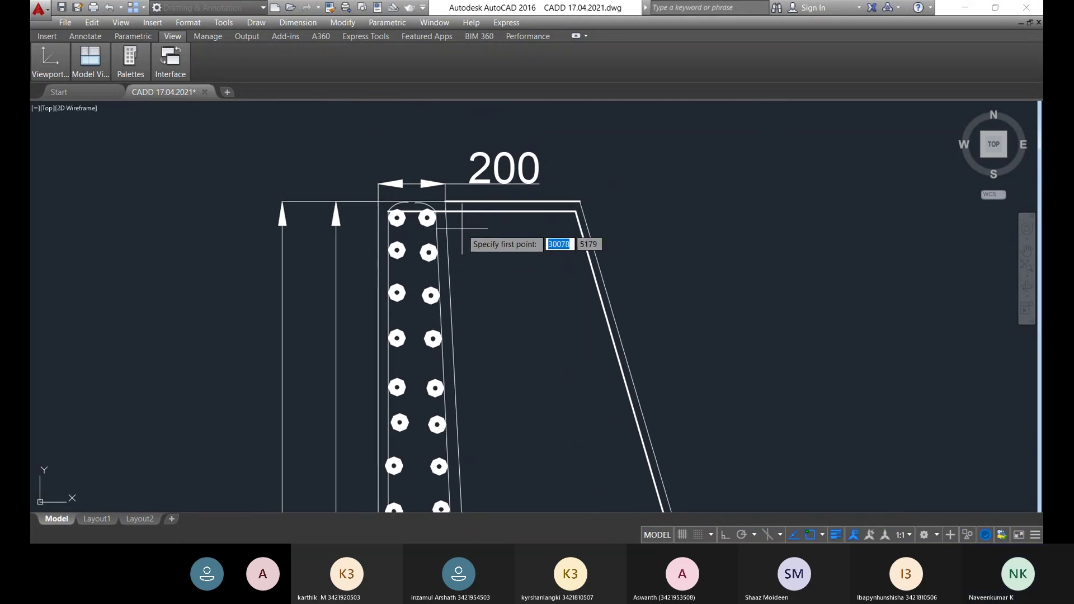
key(Escape)
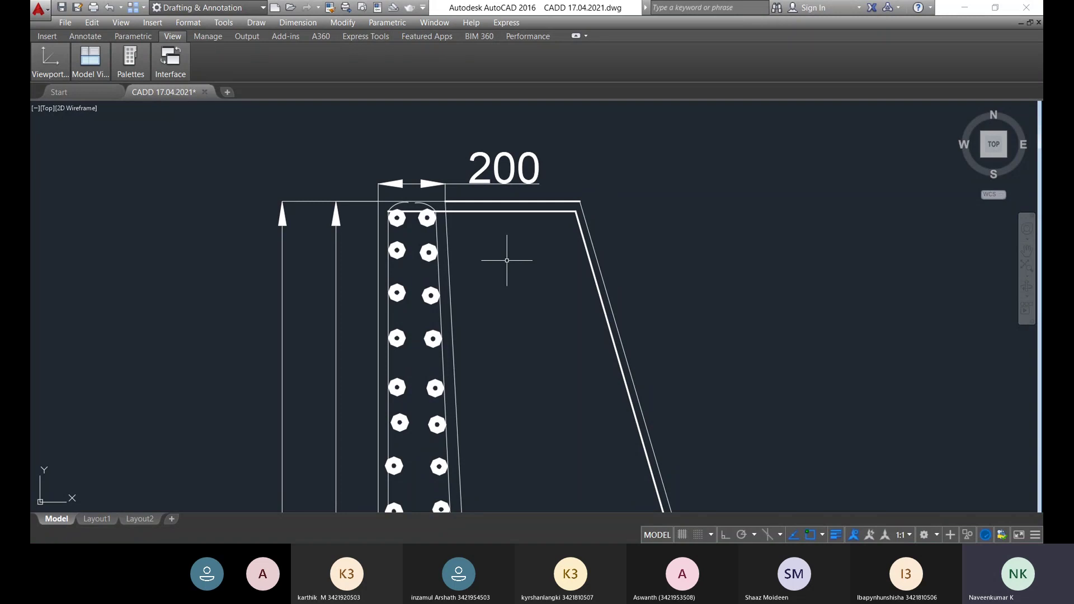
- Inspect the two horizontal lines at the wall's top, checking the extent of the lower reinforcement line
scroll(525, 217, up, 5)
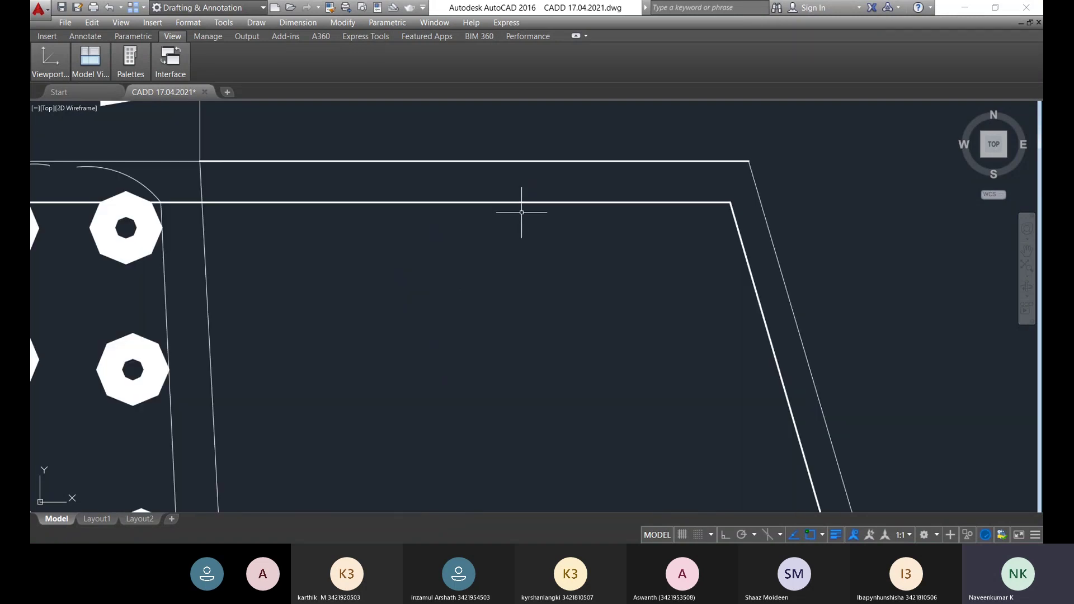
scroll(462, 189, down, 5)
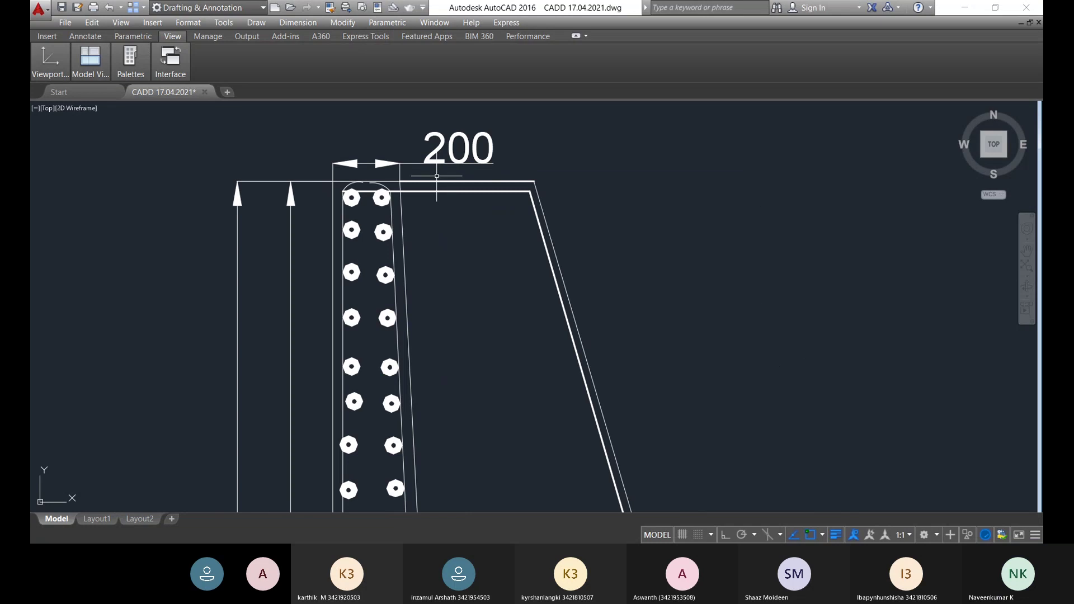
scroll(426, 185, up, 5)
click(429, 210)
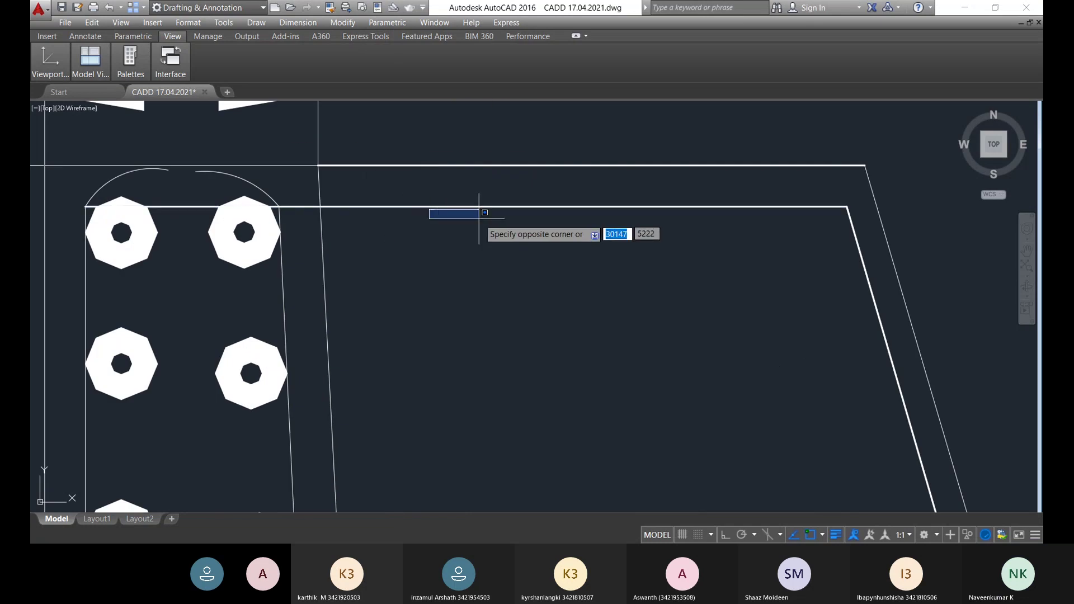
click(458, 200)
scroll(457, 202, down, 8)
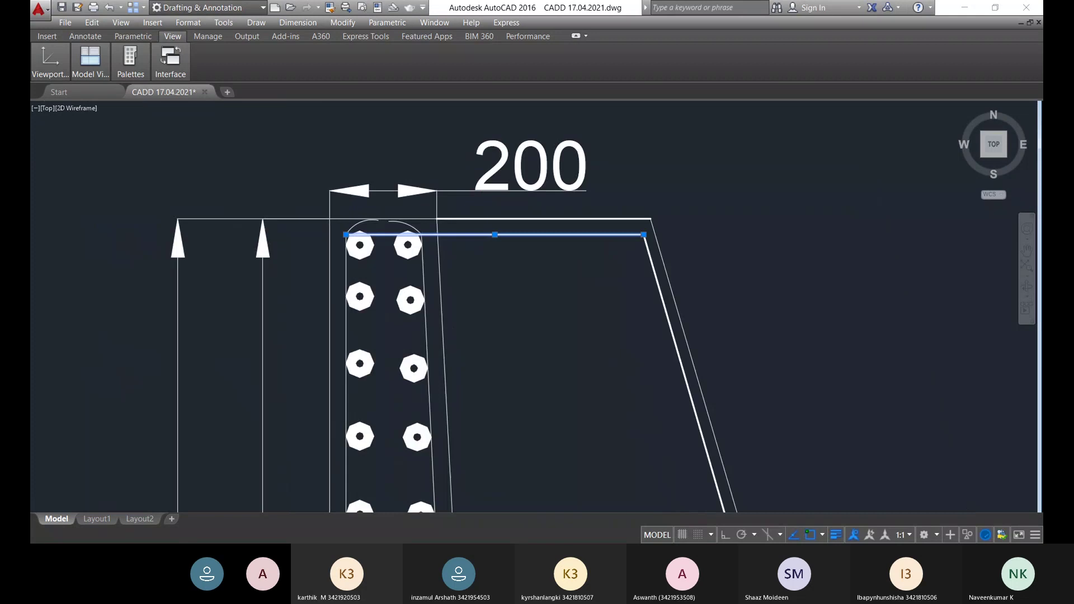
scroll(509, 252, up, 8)
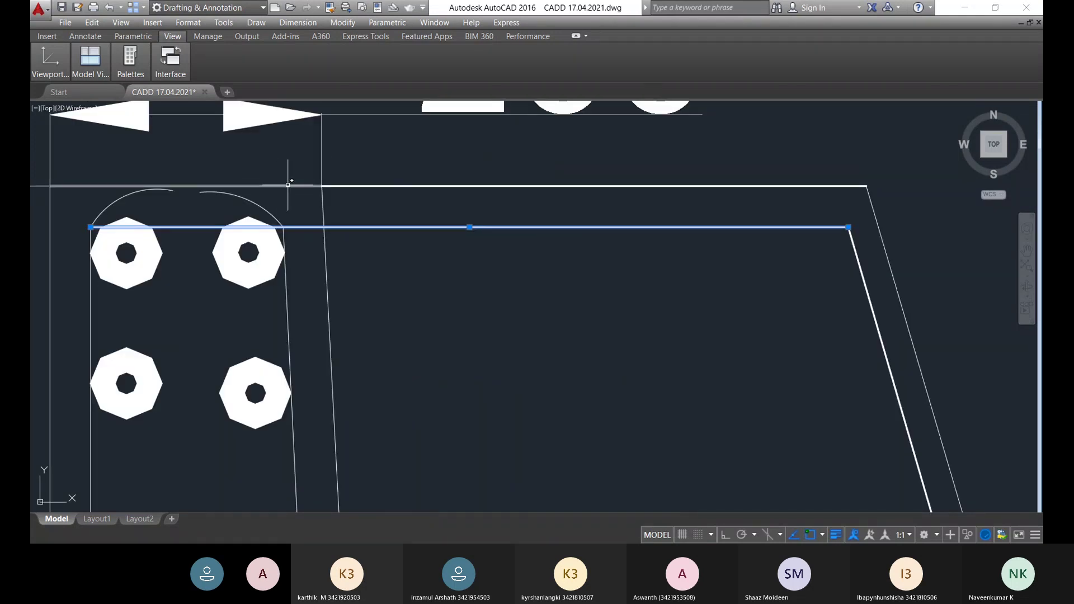
key(Escape)
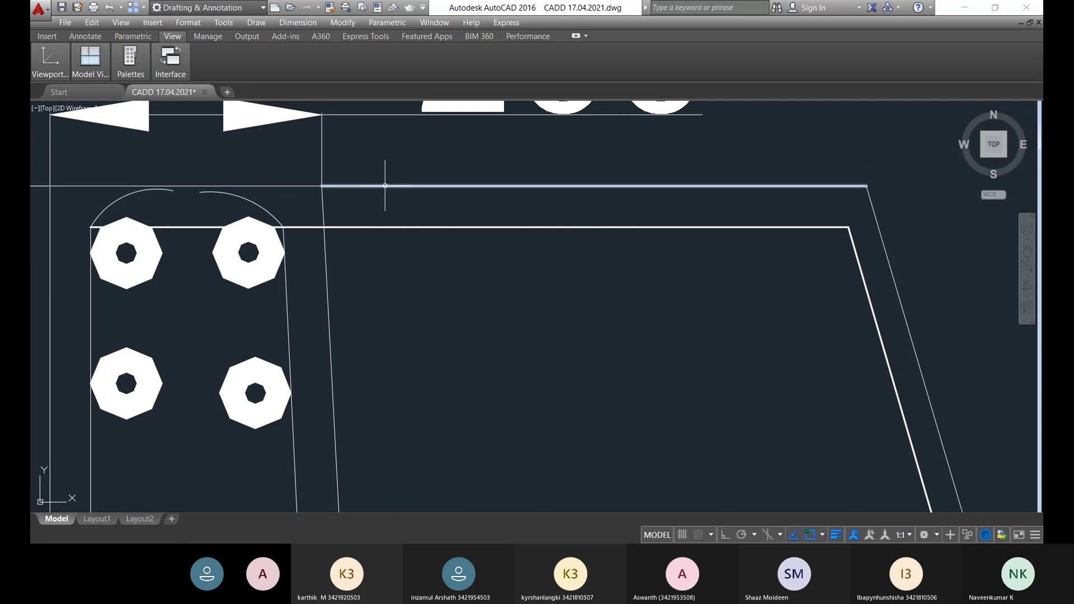
- Set the lineweight of the upper horizontal line at the wall's top to Default
scroll(558, 211, down, 6)
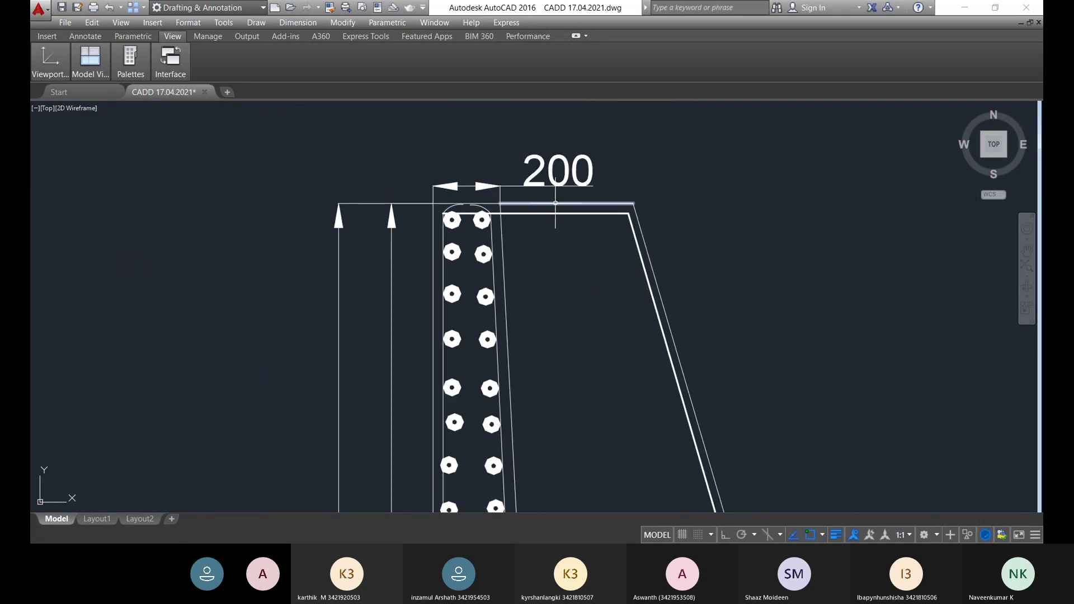
scroll(563, 205, up, 6)
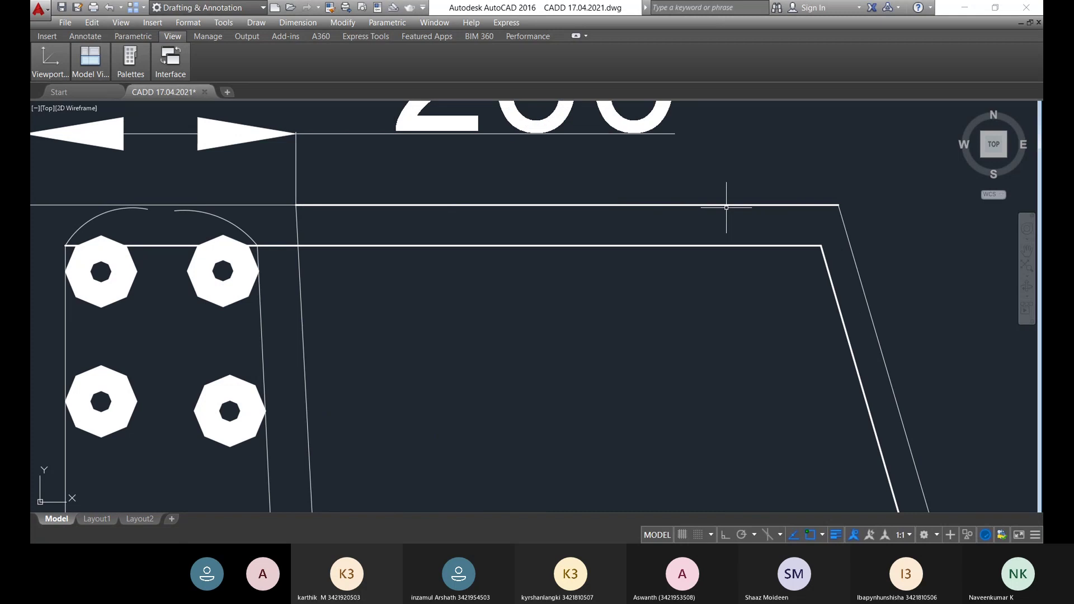
click(719, 204)
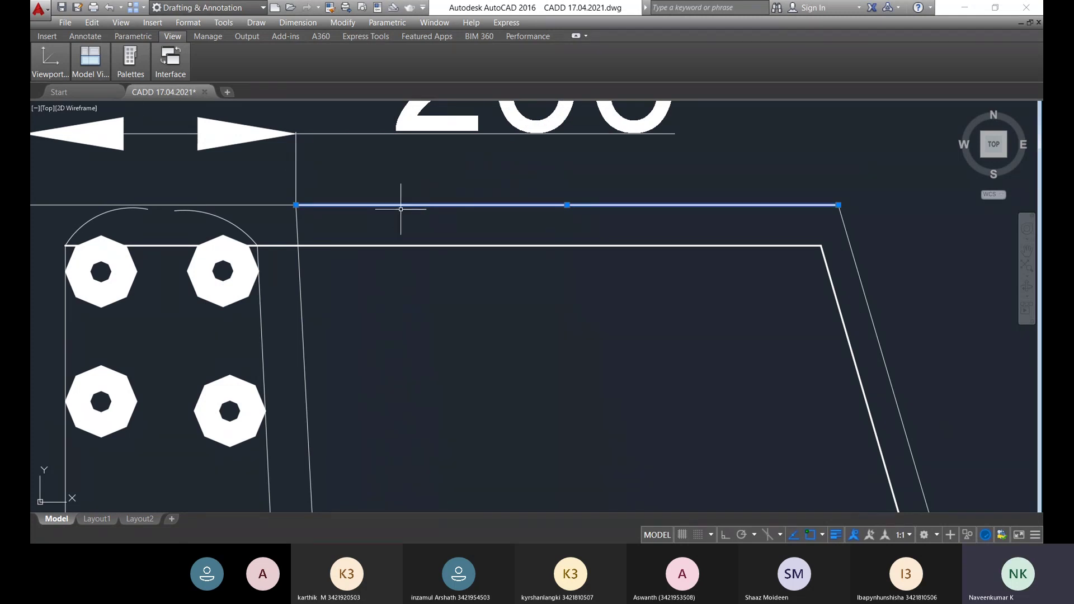
right_click(404, 204)
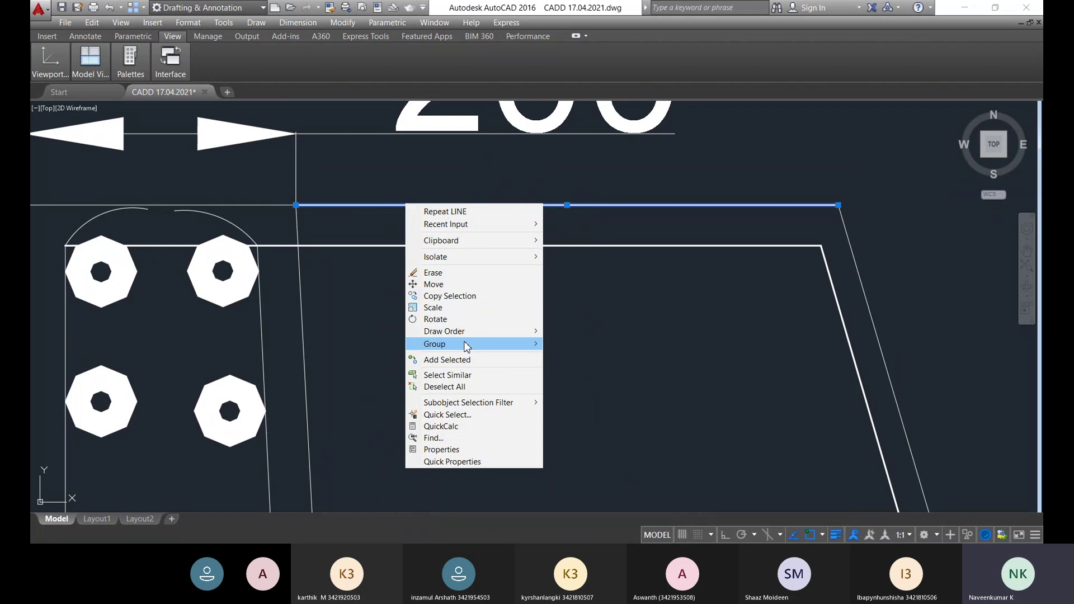
click(441, 449)
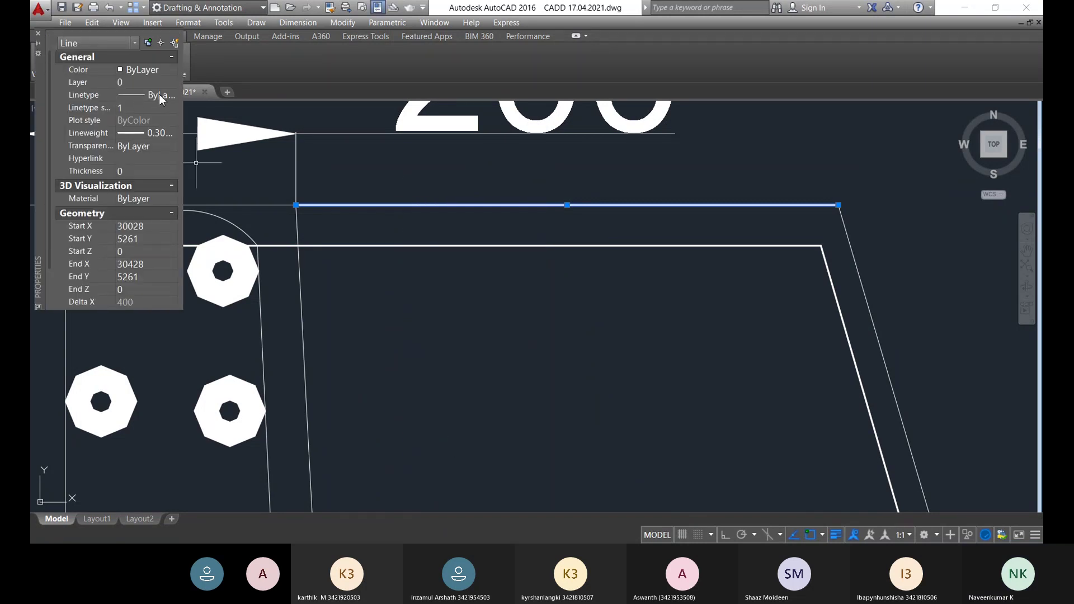
click(156, 133)
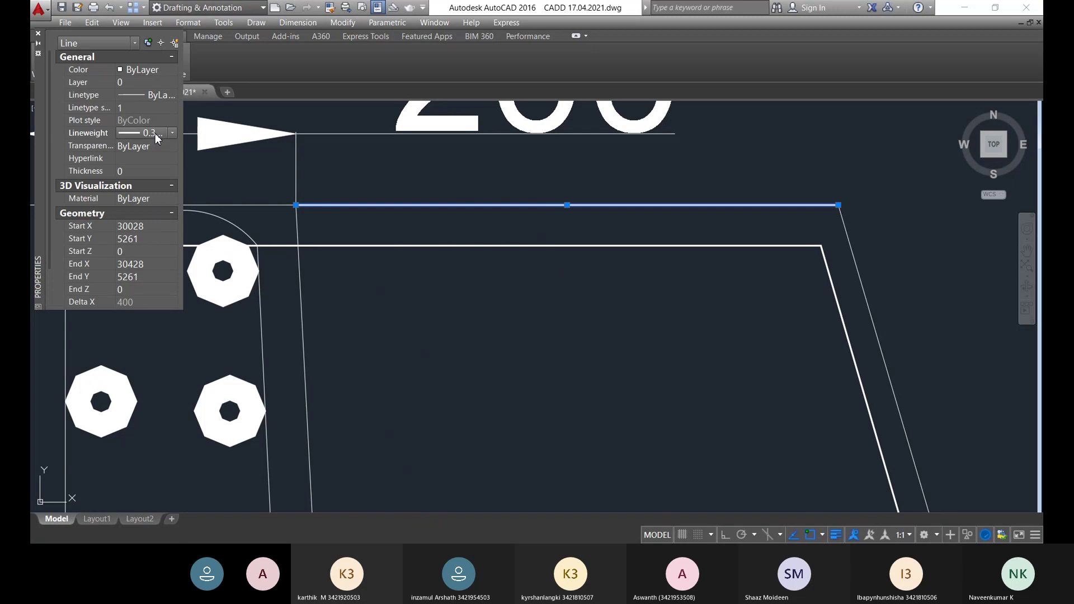
click(171, 133)
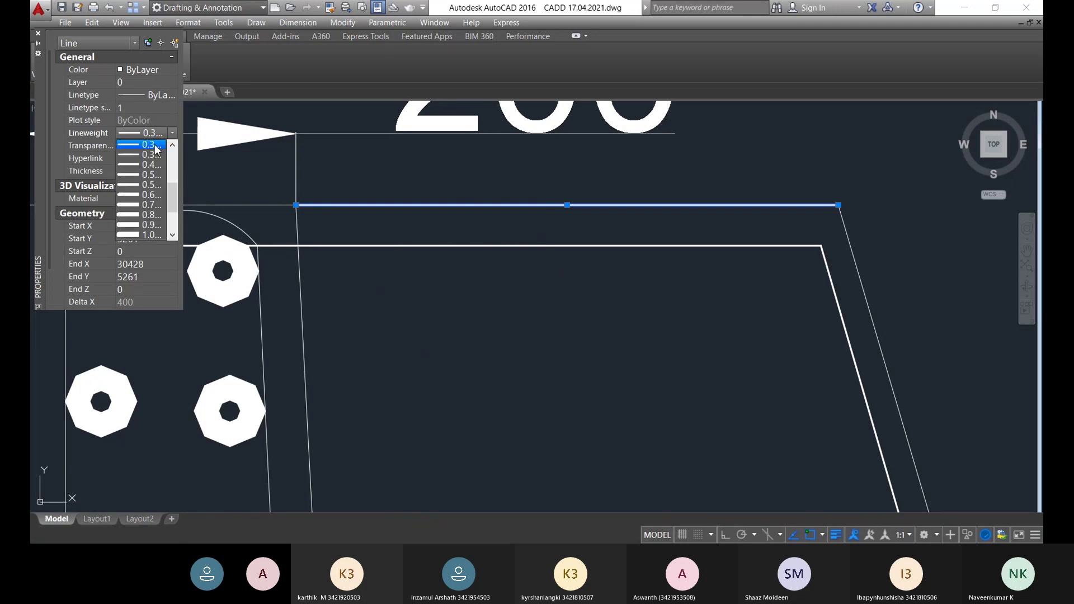
scroll(146, 150, up, 4)
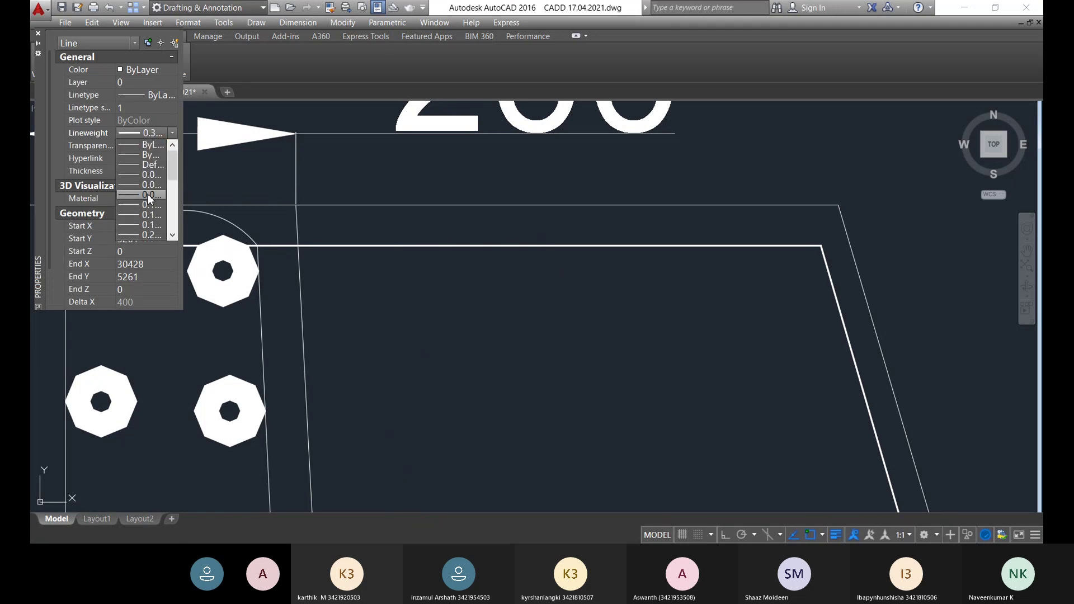
click(146, 165)
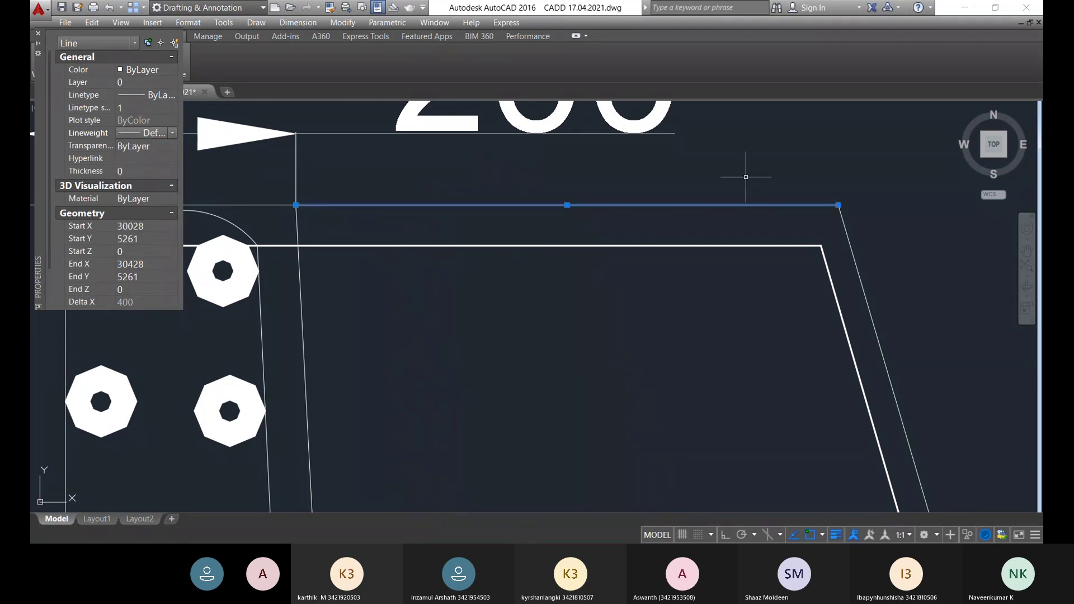
click(880, 158)
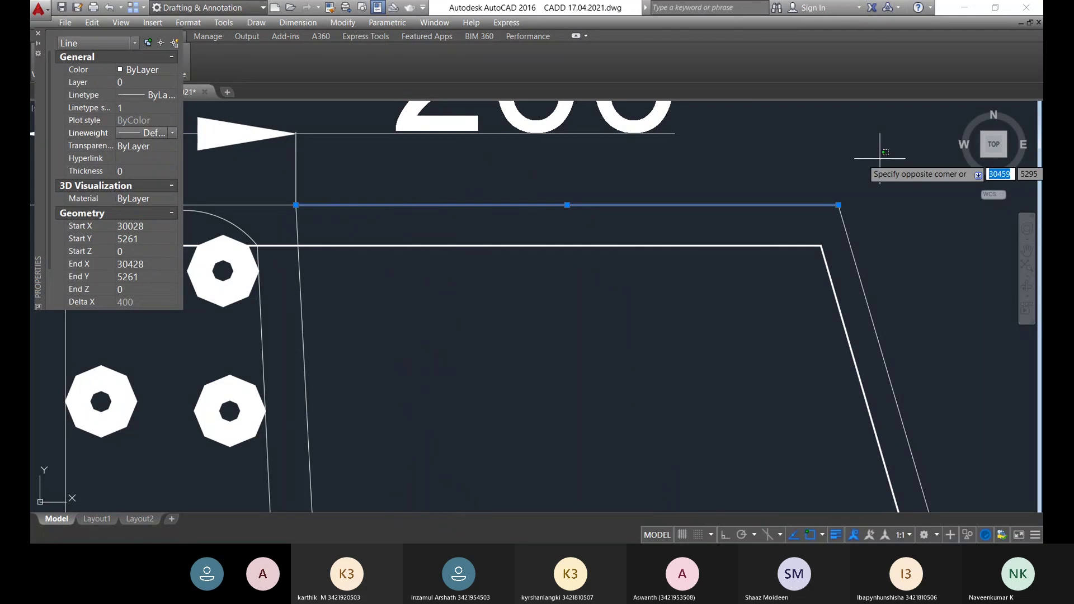
click(540, 186)
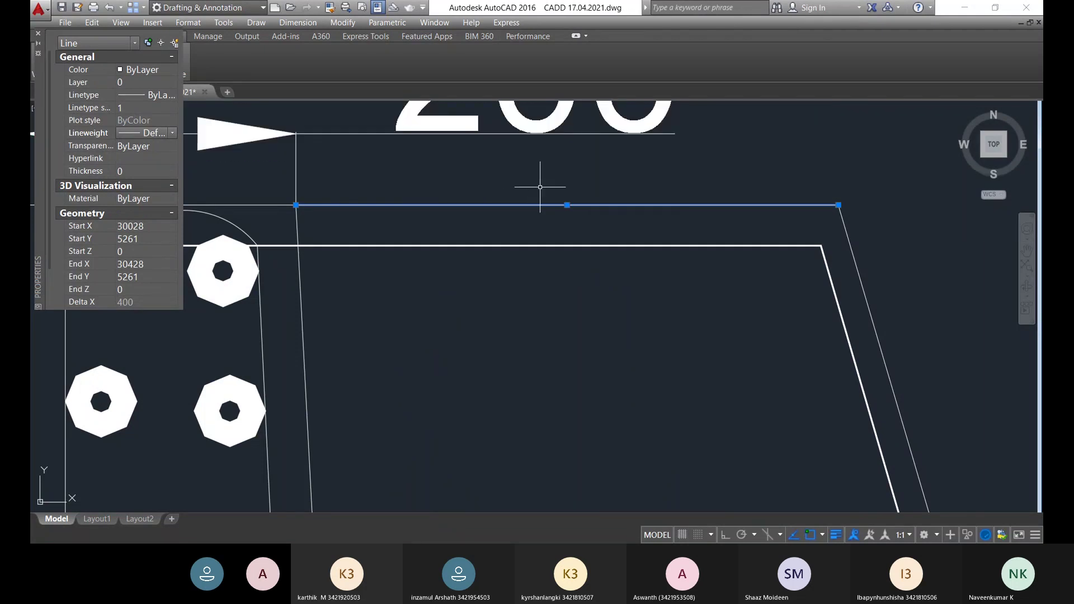
click(38, 34)
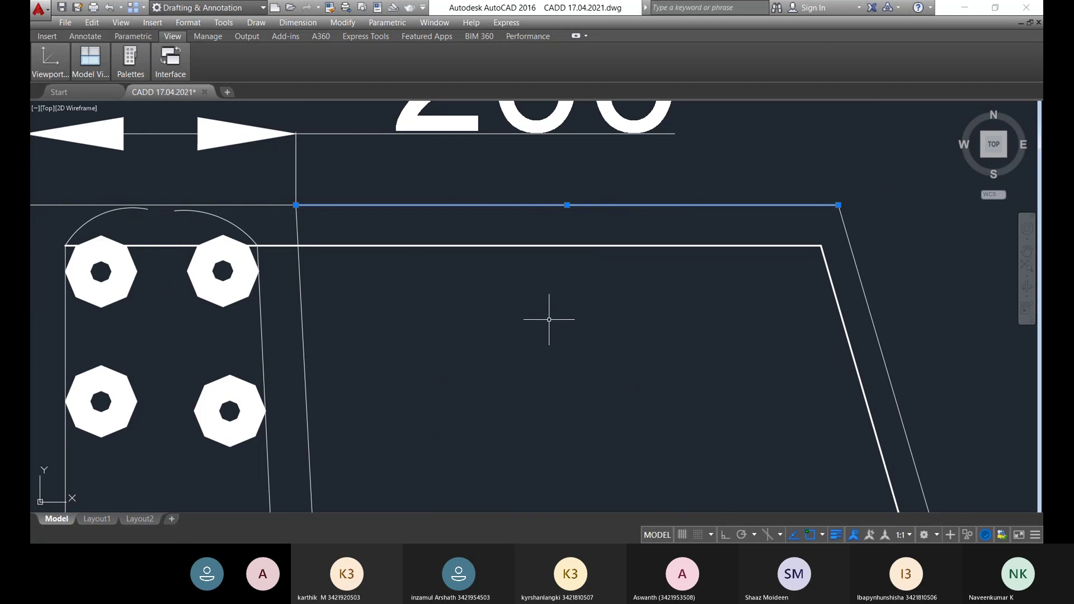
key(Escape)
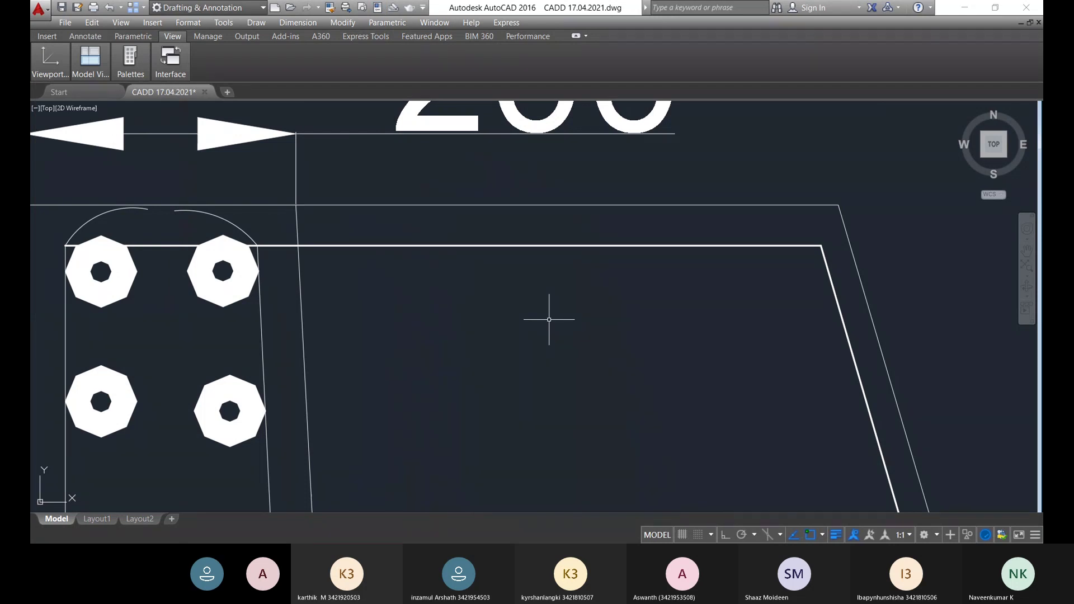
- Offset the wall's upper horizontal outline line 450 mm downward
scroll(549, 319, down, 4)
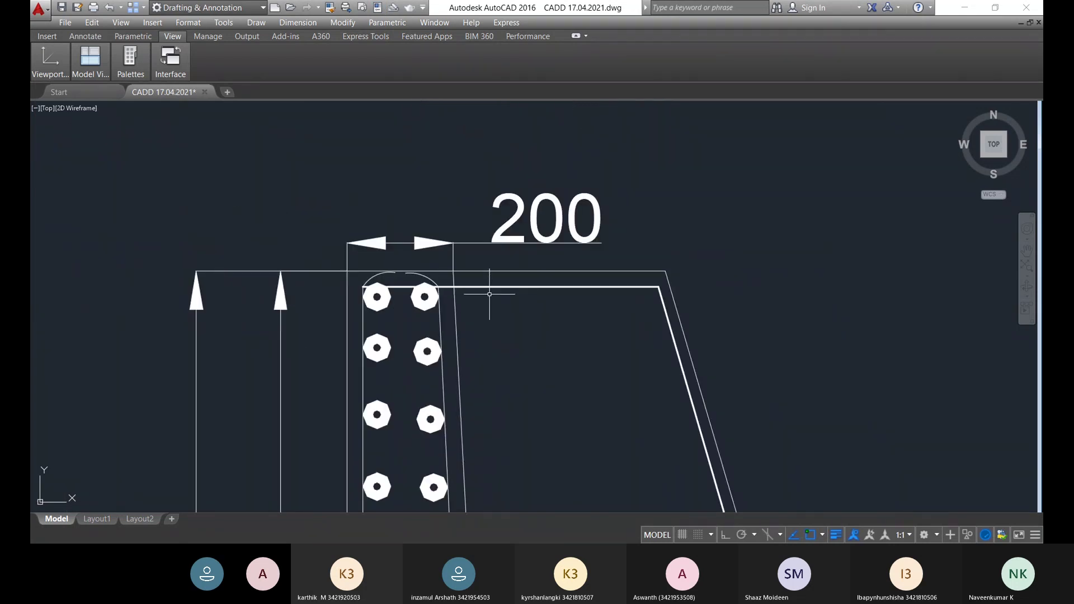
scroll(465, 283, up, 4)
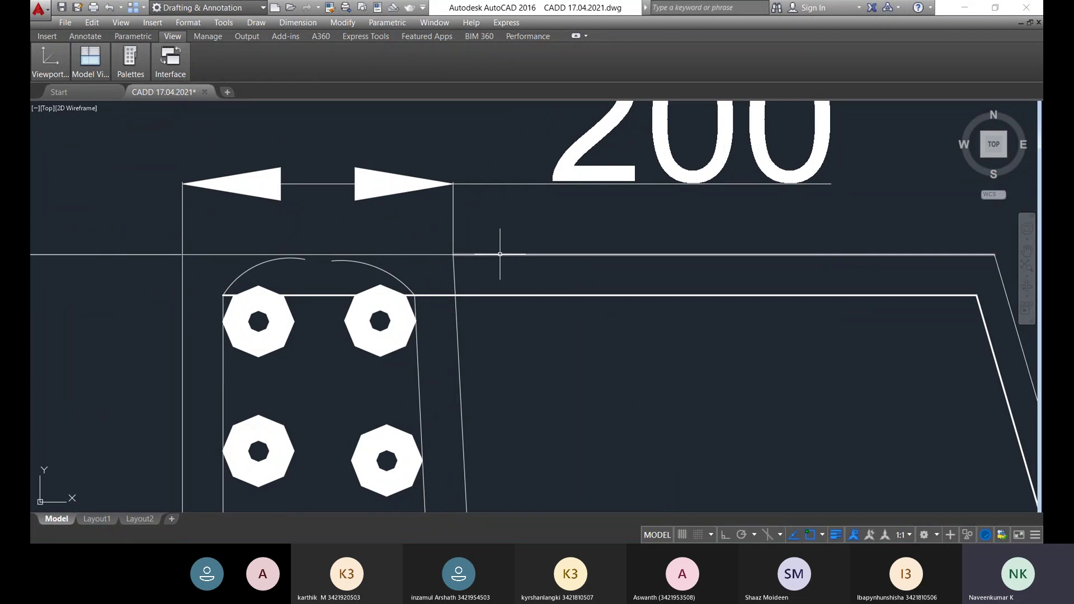
click(500, 254)
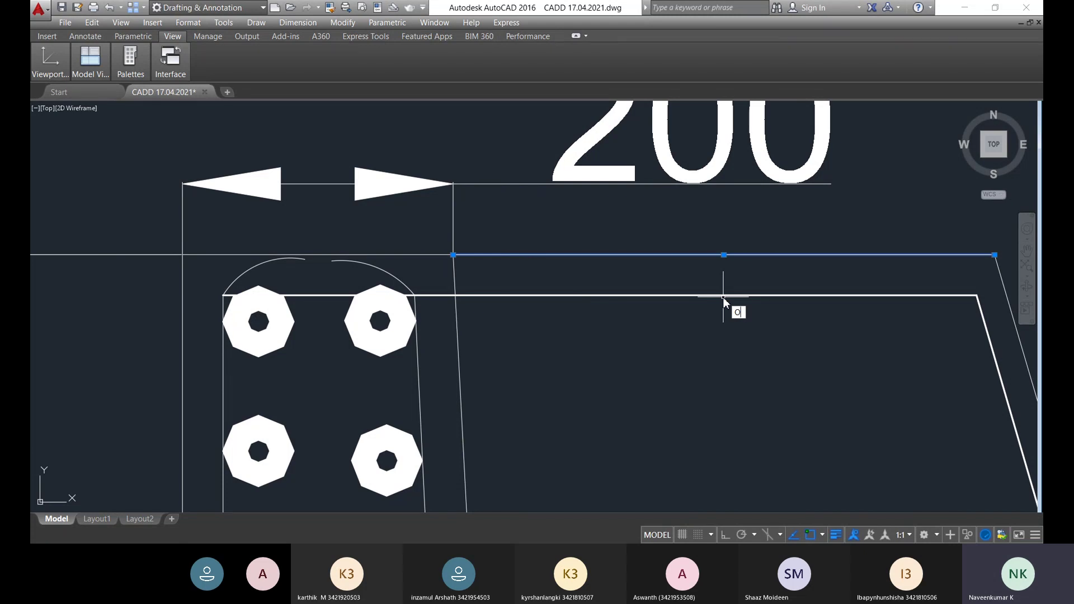
key(Return)
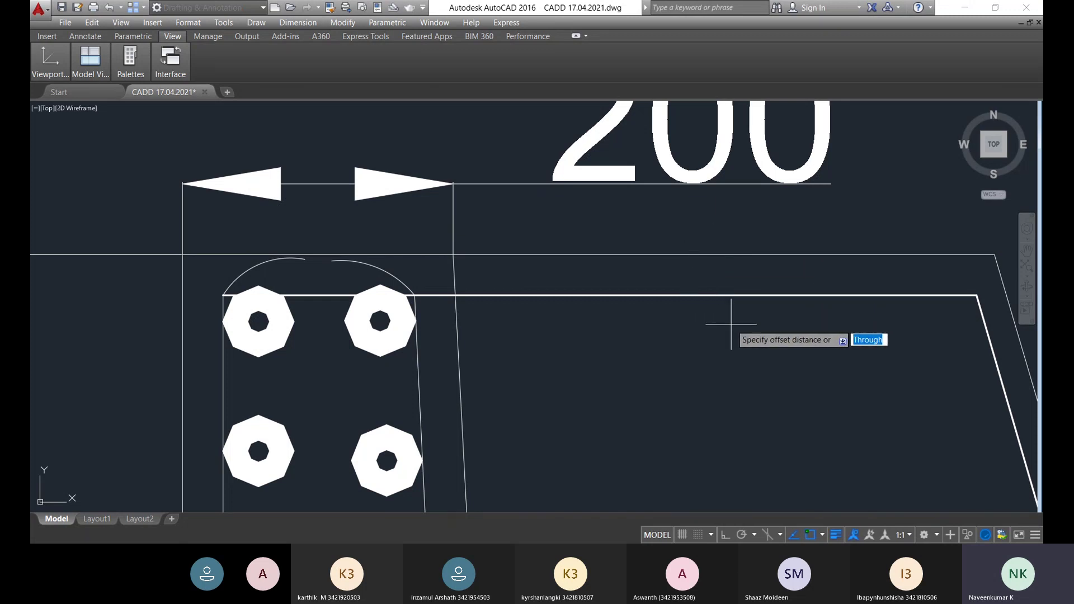
text(450)
key(Return)
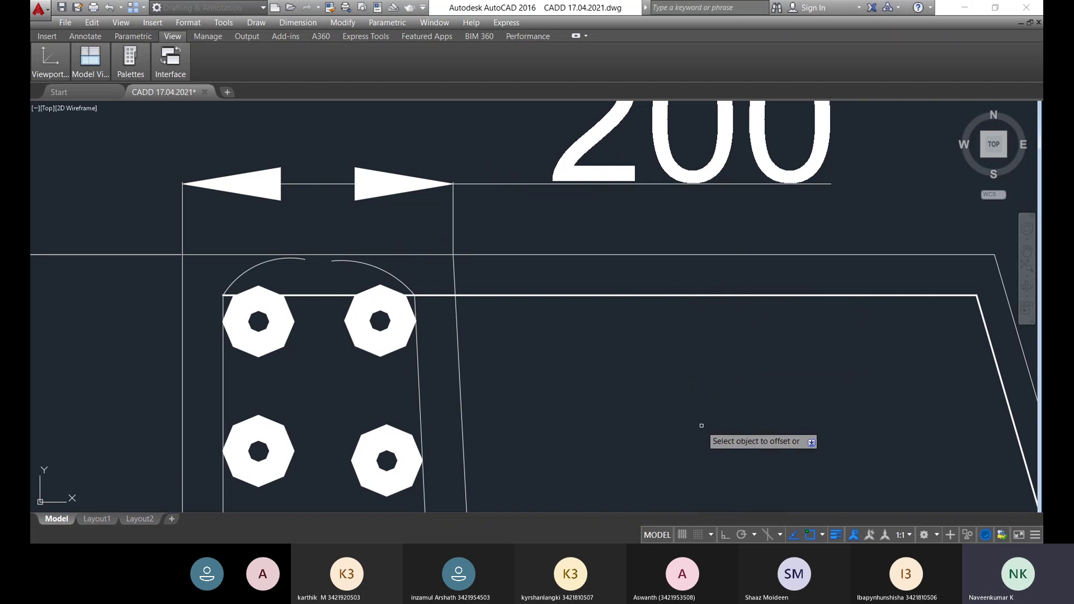
scroll(701, 426, down, 6)
scroll(666, 336, up, 3)
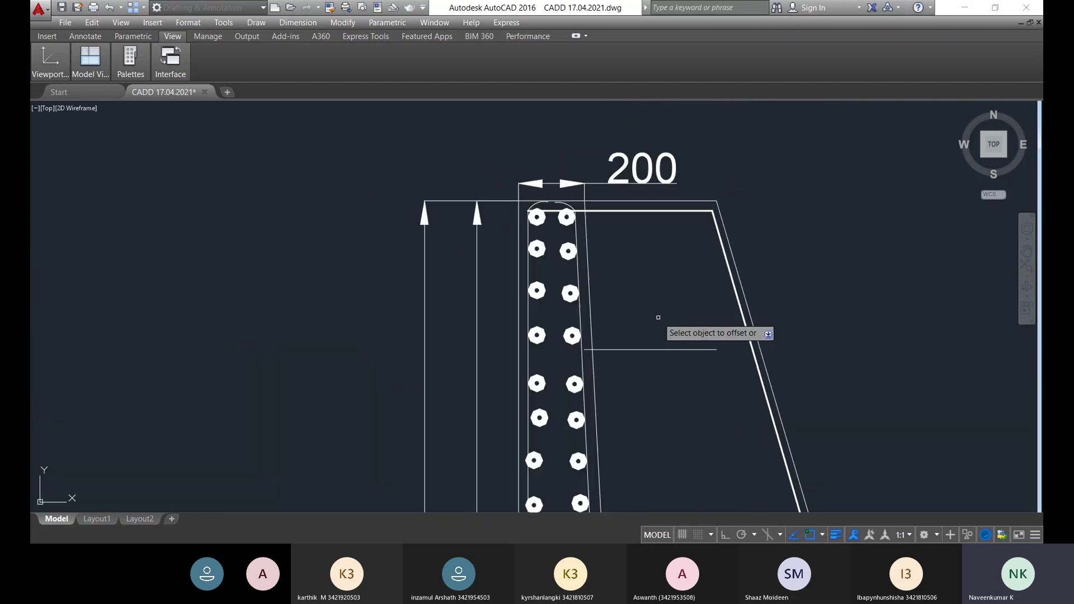
middle_drag(662, 332, 648, 257)
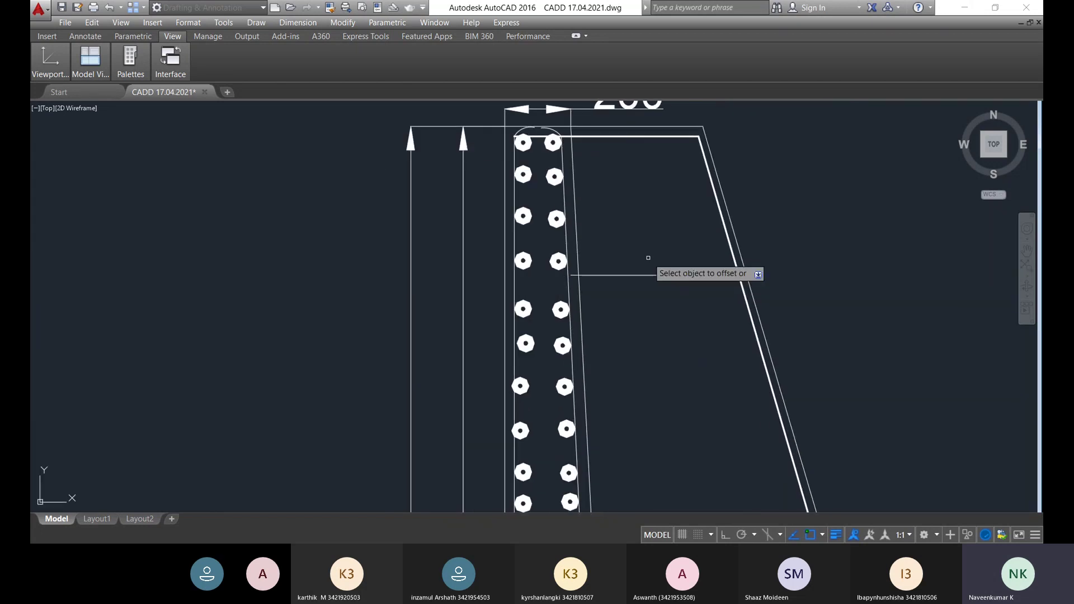
key(Escape)
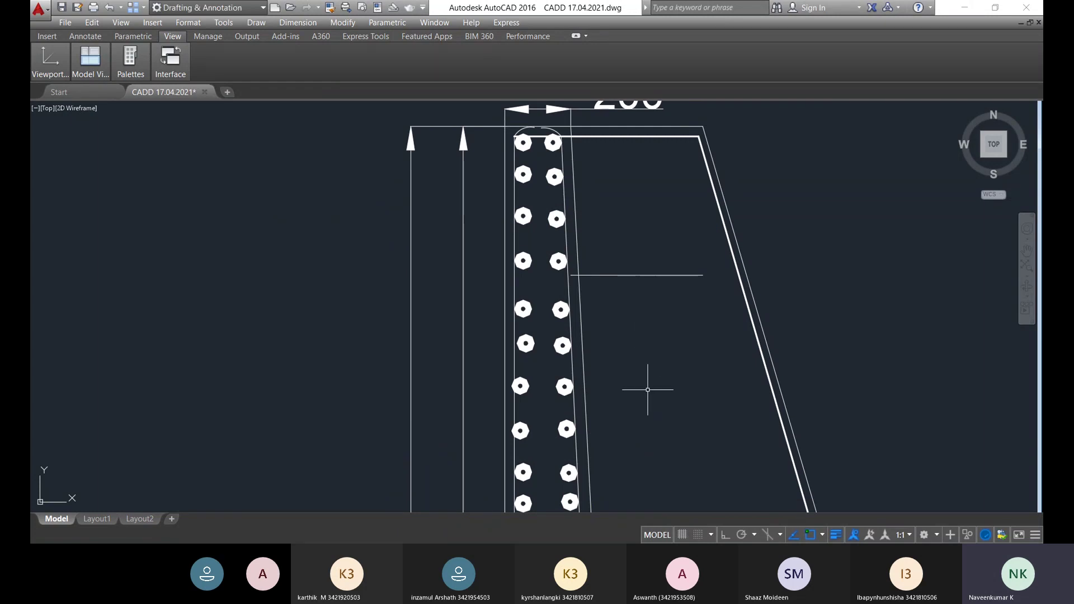
- Offset the horizontal line below the wall's top 450 mm downward, repeating from each copy to add three lines
right_click(661, 365)
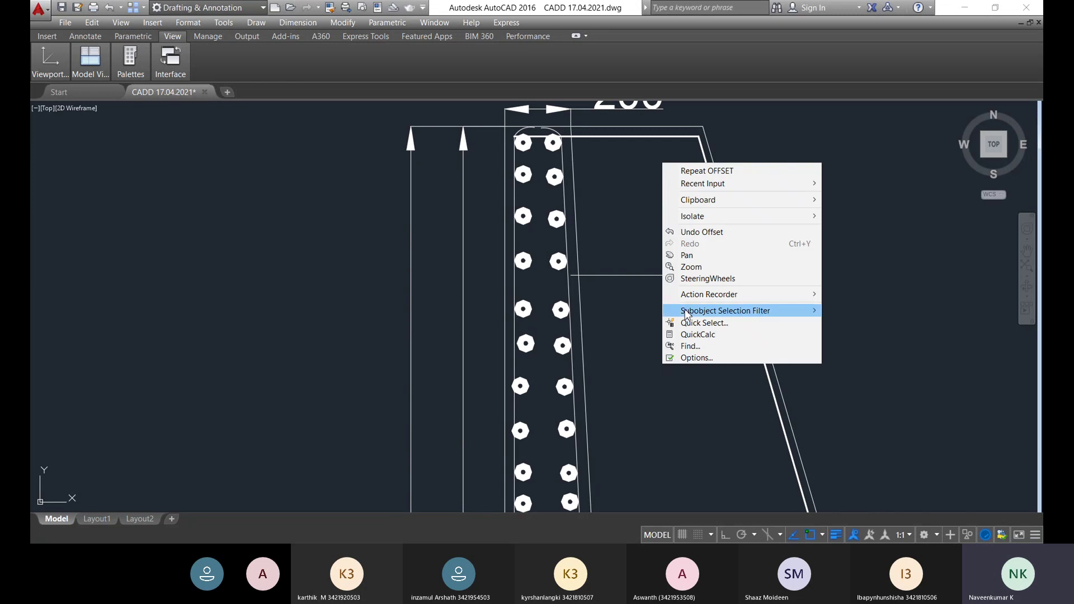
click(724, 170)
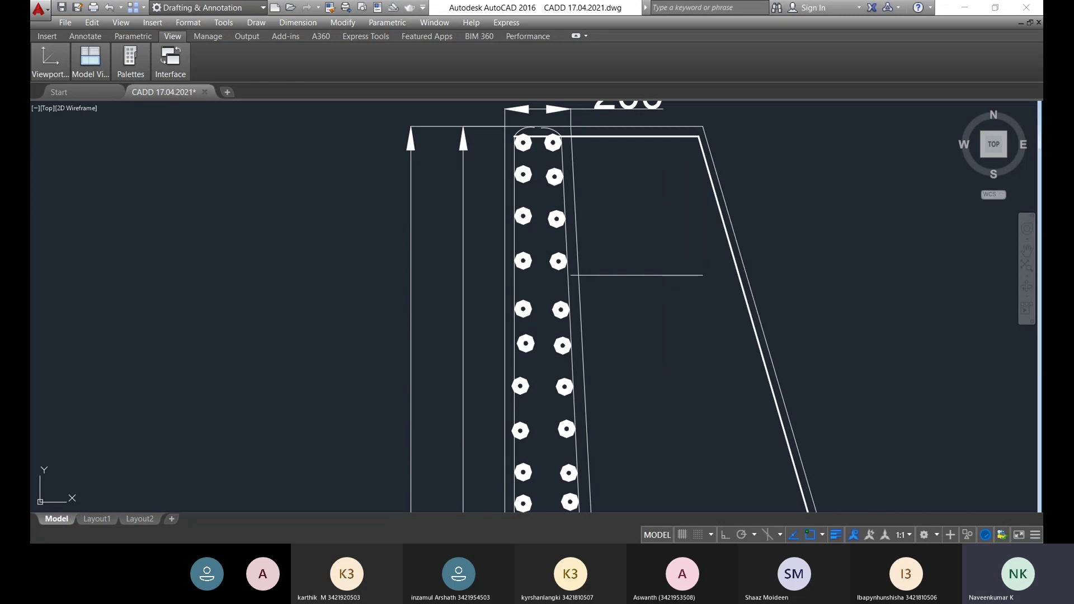
key(Return)
click(663, 276)
click(663, 434)
middle_drag(660, 429, 635, 317)
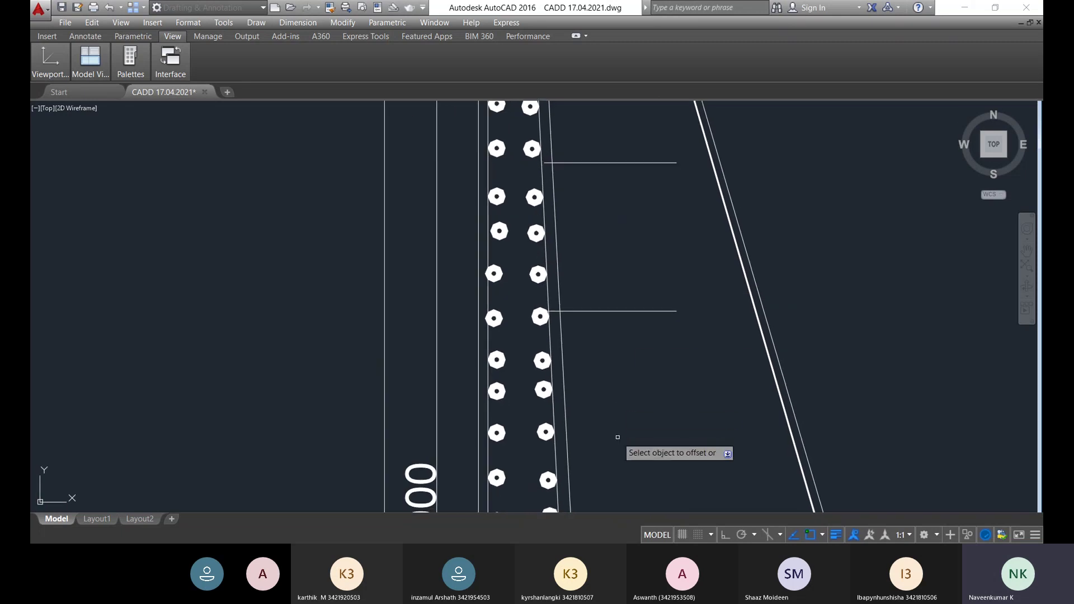
click(612, 312)
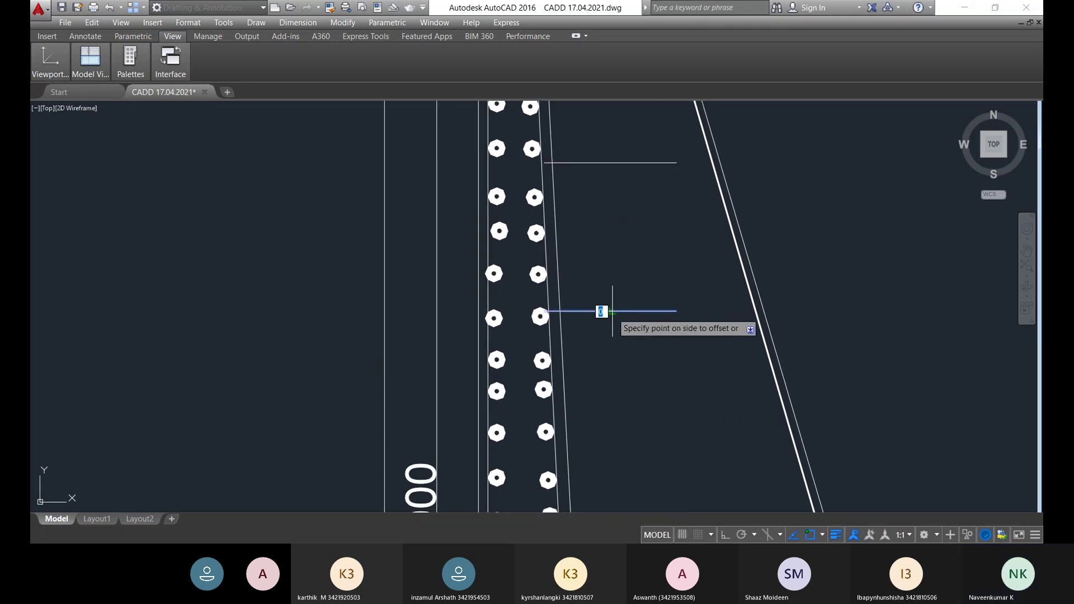
scroll(615, 379, down, 2)
click(538, 261)
click(538, 261)
click(562, 366)
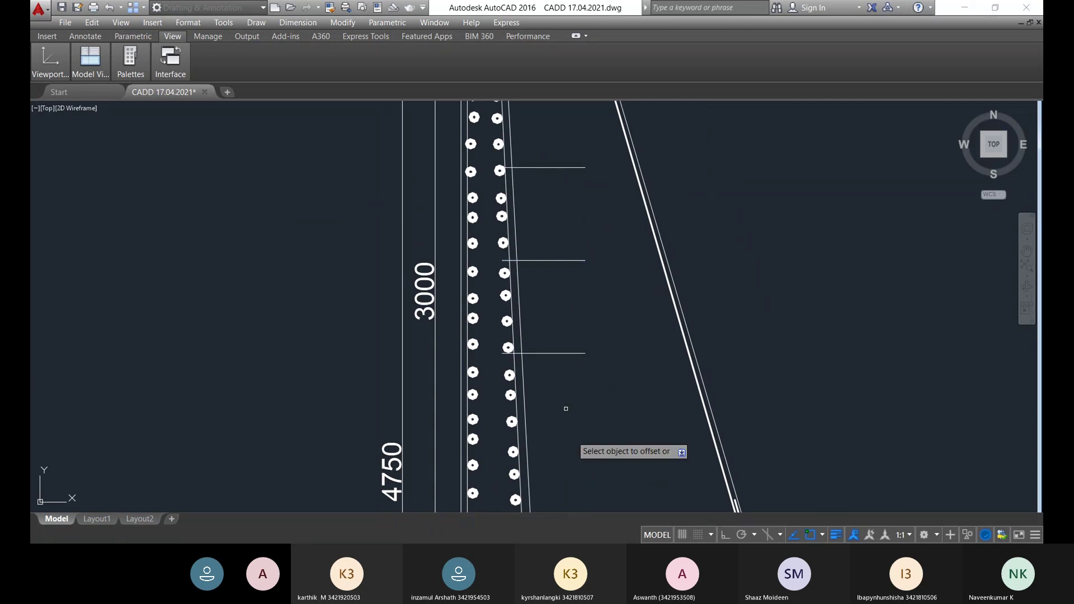
- Continue the 450 mm downward offsets from the lowest horizontal line to add three more lines toward mid-height of the wall
scroll(573, 436, down, 5)
middle_drag(576, 431, 481, 212)
scroll(483, 209, up, 4)
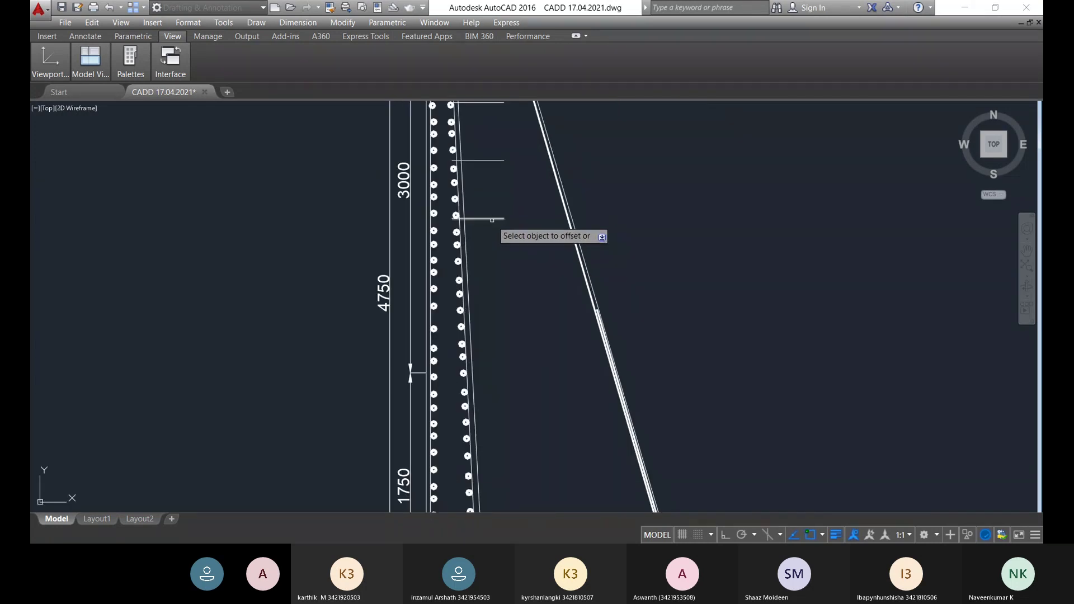
click(492, 219)
click(497, 314)
click(493, 277)
click(492, 332)
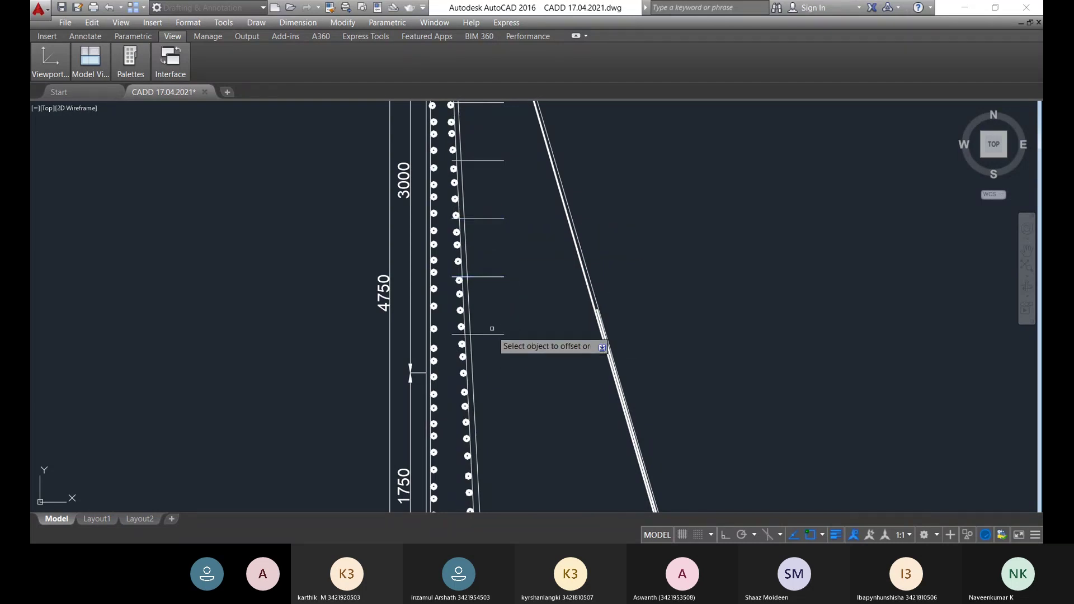
scroll(491, 428, down, 4)
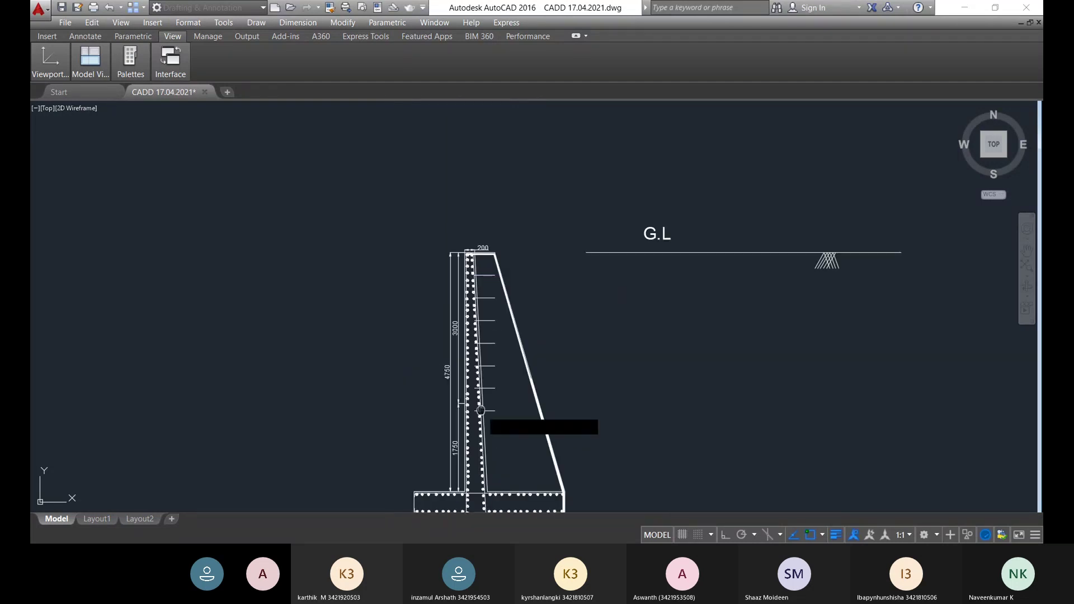
- Add the last three horizontal lines at 450 mm offsets, ending just above the base slab, and finish offsetting
scroll(441, 312, up, 5)
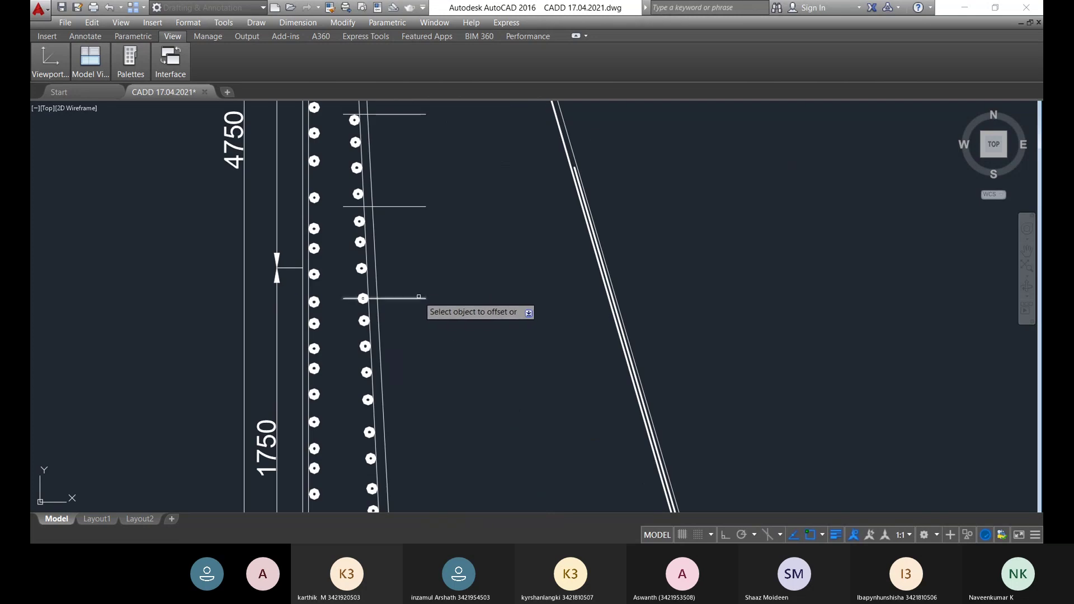
click(416, 298)
click(425, 380)
middle_drag(430, 422, 386, 292)
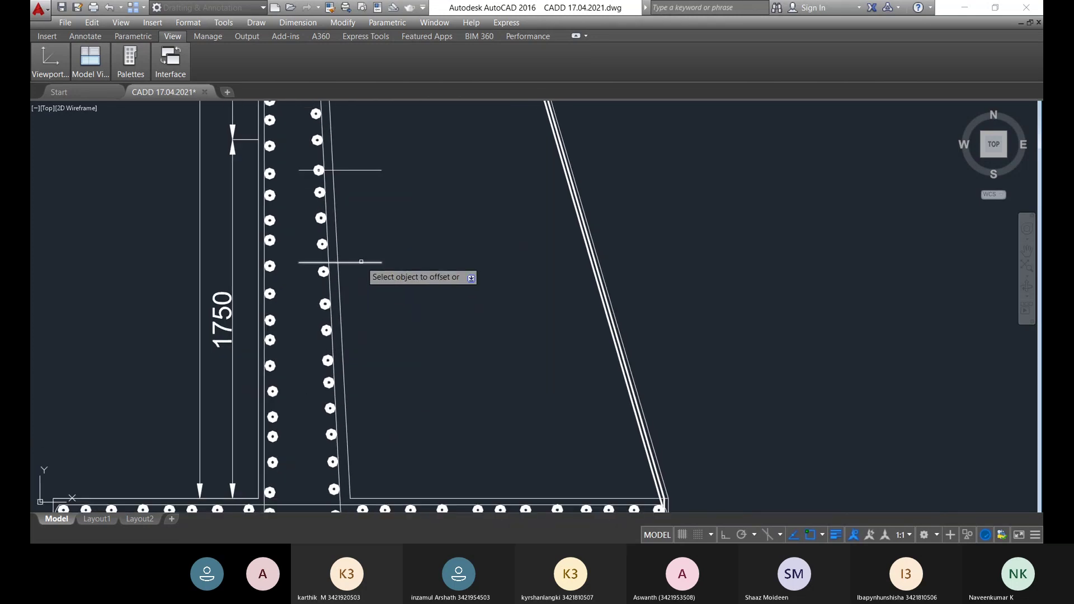
click(361, 262)
click(370, 364)
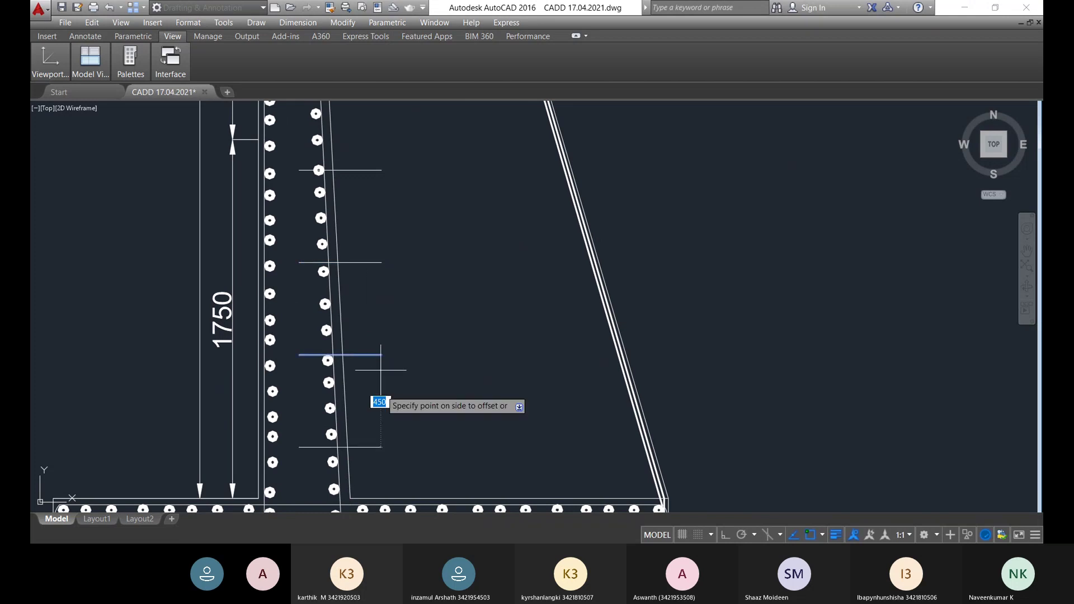
scroll(384, 480, down, 2)
middle_drag(381, 433, 381, 385)
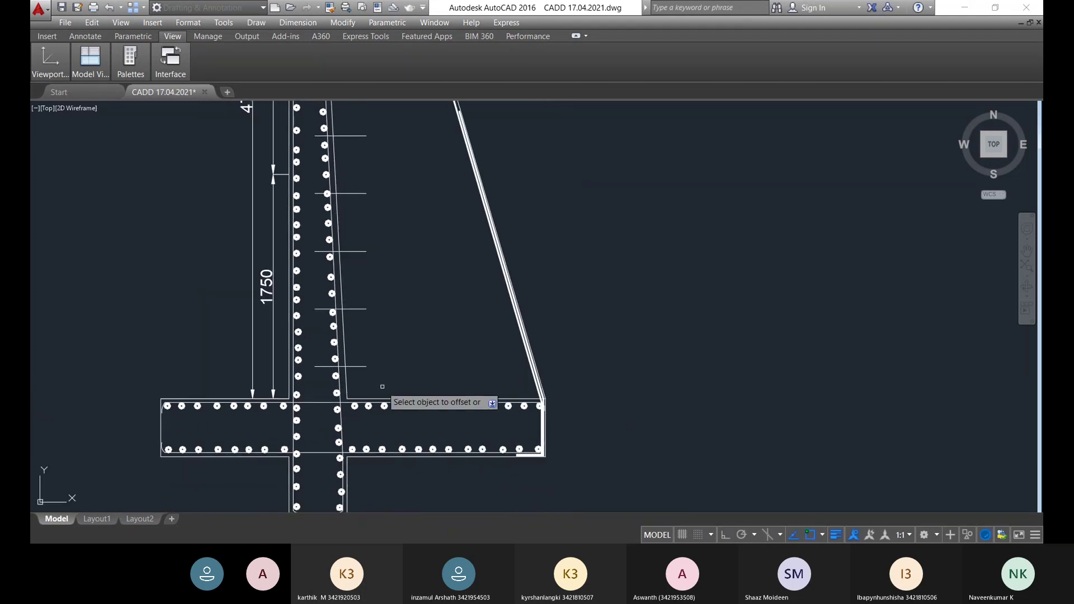
scroll(414, 363, up, 5)
scroll(419, 359, down, 7)
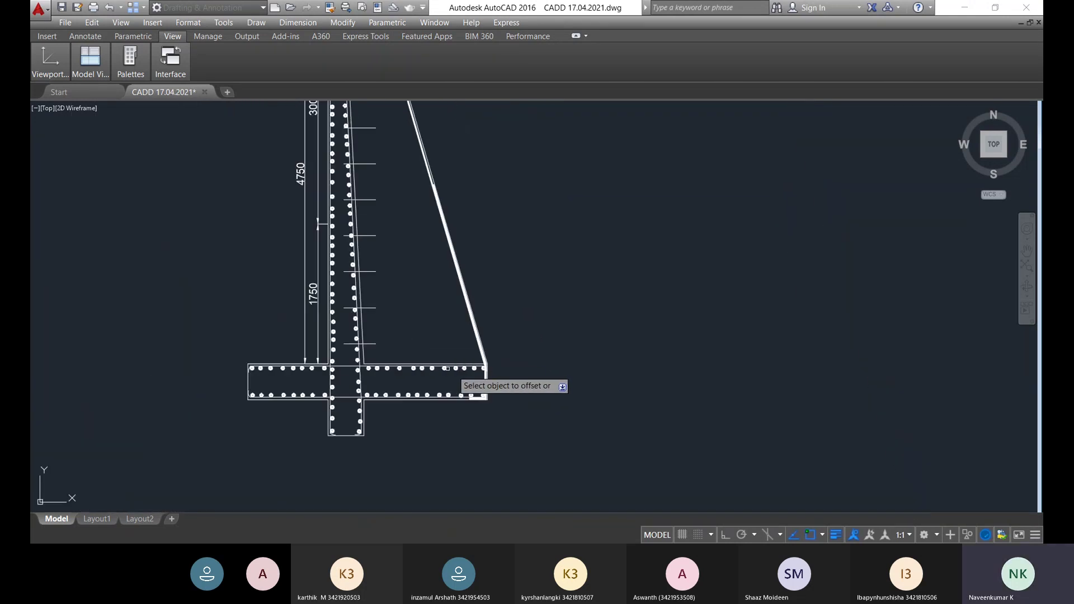
mouse_move(374, 204)
middle_down()
mouse_move(393, 252)
mouse_move(465, 315)
middle_up()
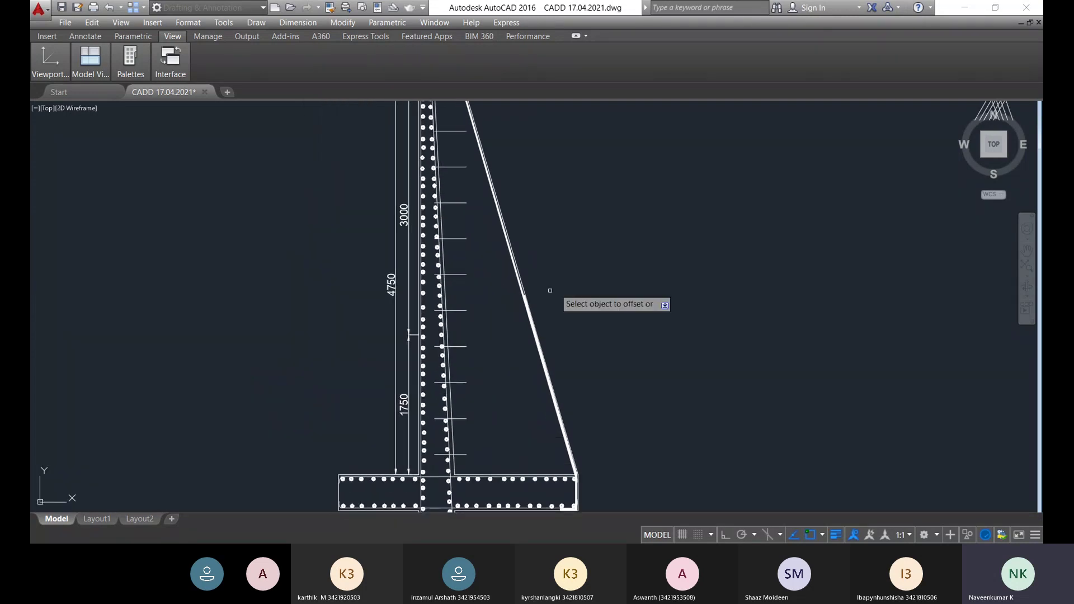
key(Escape)
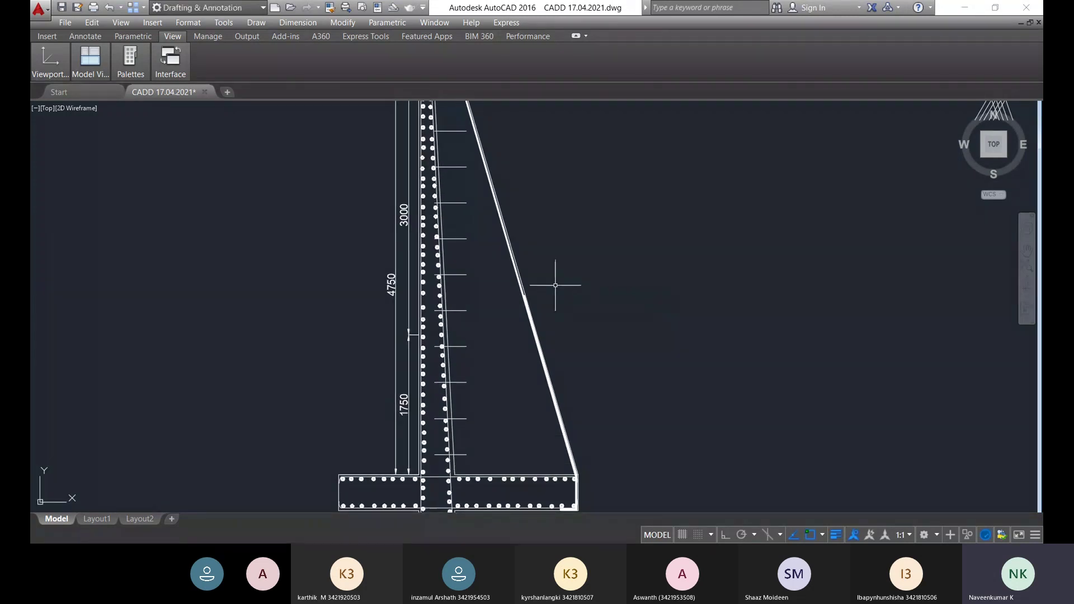
scroll(520, 235, up, 3)
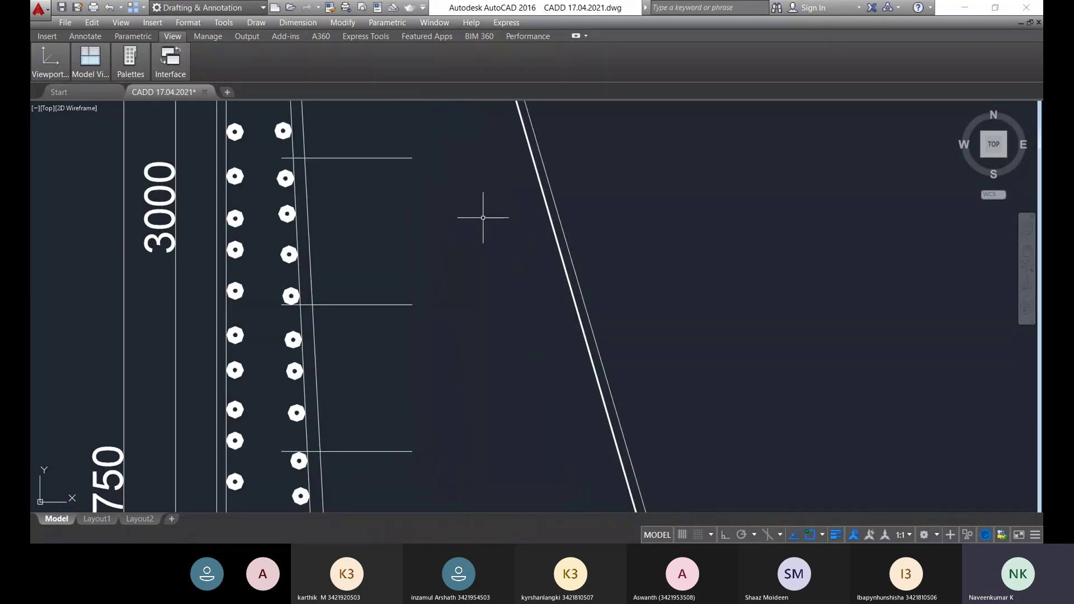
scroll(483, 218, down, 5)
scroll(465, 275, up, 4)
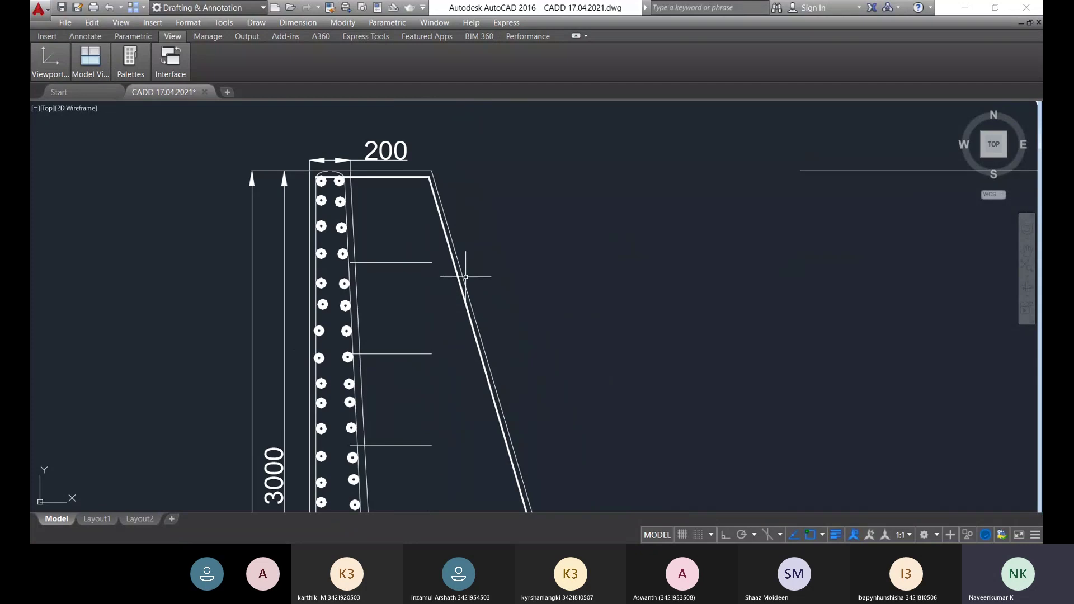
click(401, 265)
click(400, 263)
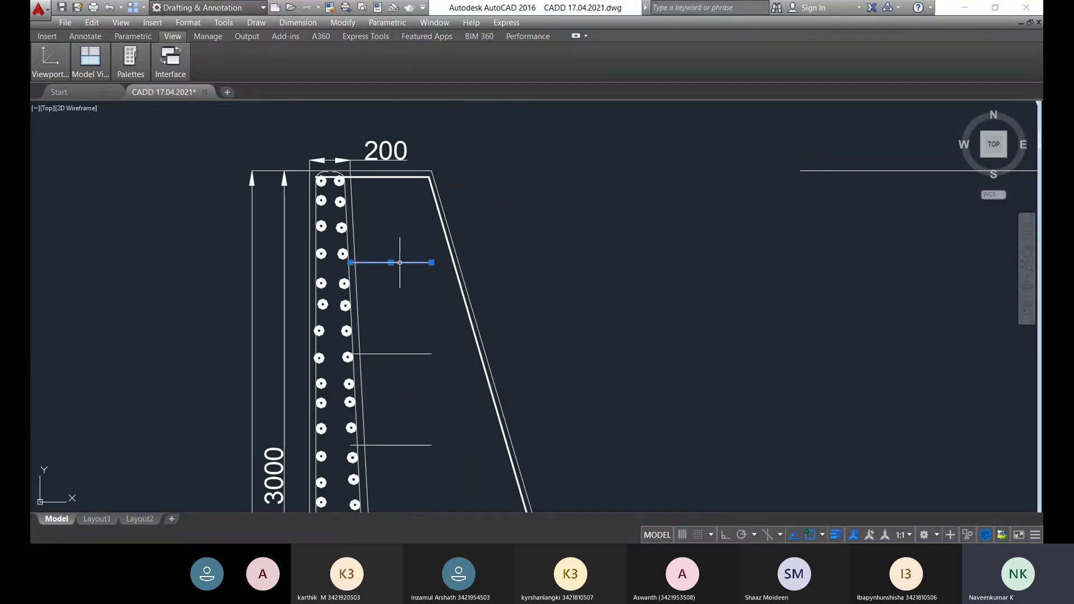
click(432, 263)
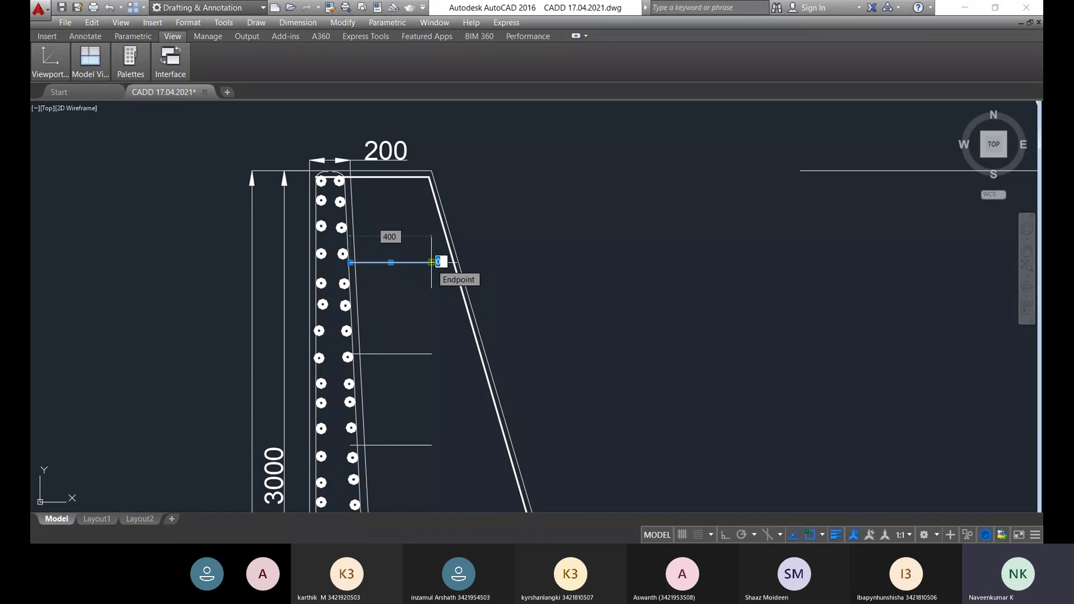
key(Escape)
click(431, 262)
key(Escape)
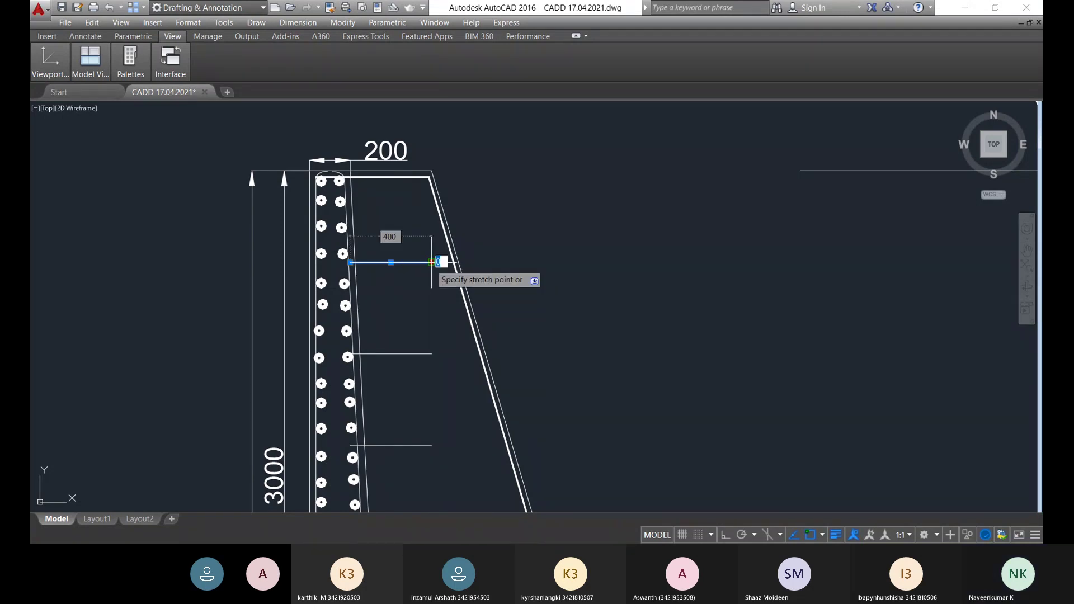
click(431, 262)
key(Escape)
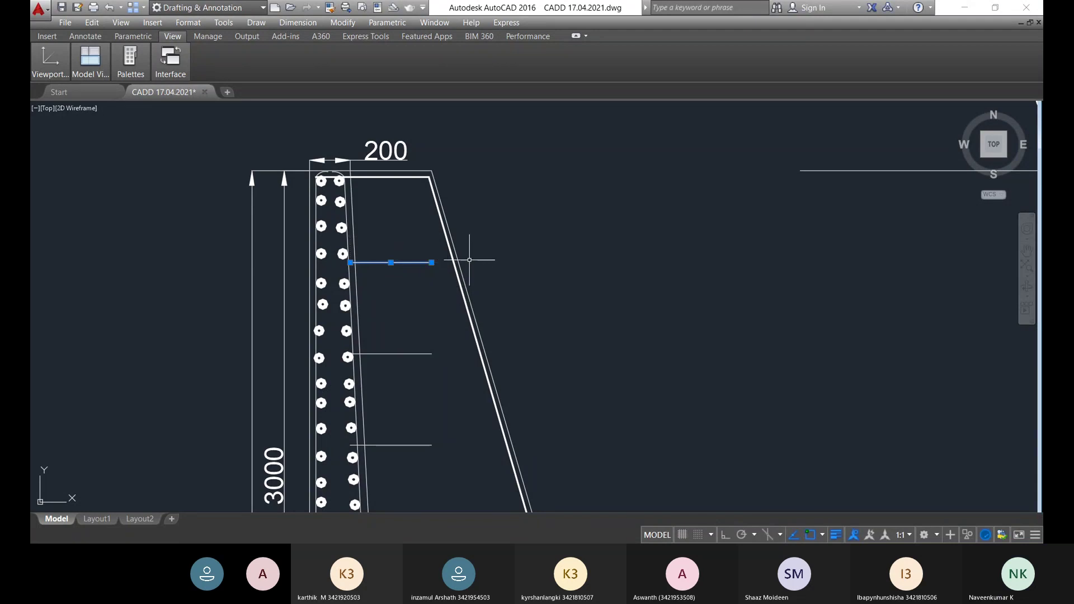
click(431, 262)
key(Escape)
click(431, 262)
key(Escape)
click(432, 261)
key(Escape)
- Stretch the outer end of the uppermost offset line about 179 mm horizontally, past the wall's sloping face
scroll(445, 260, up, 10)
key(Escape)
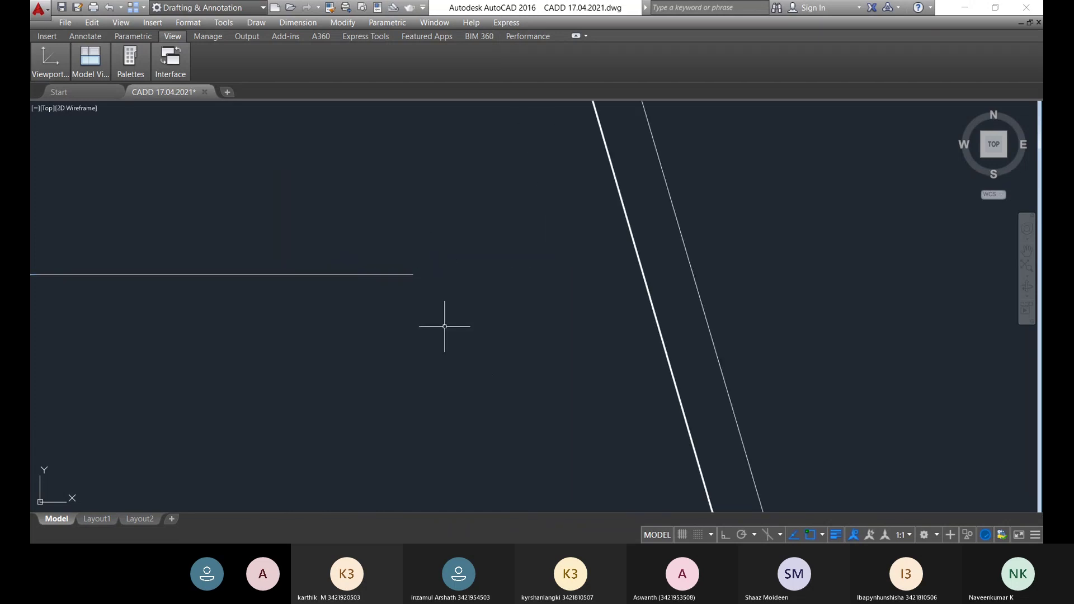
click(397, 274)
click(412, 275)
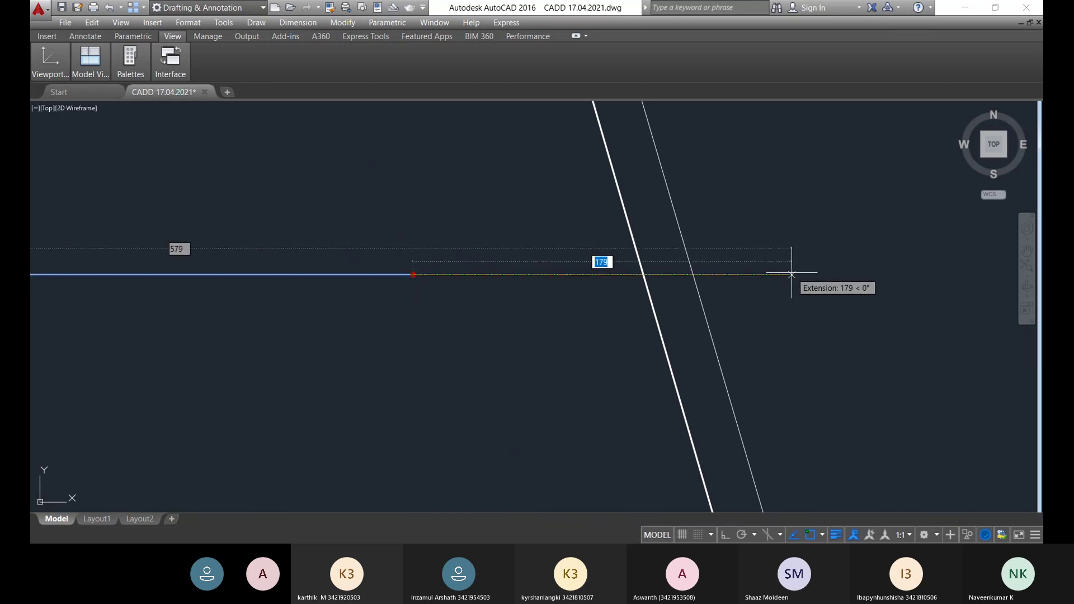
click(793, 274)
scroll(702, 308, down, 6)
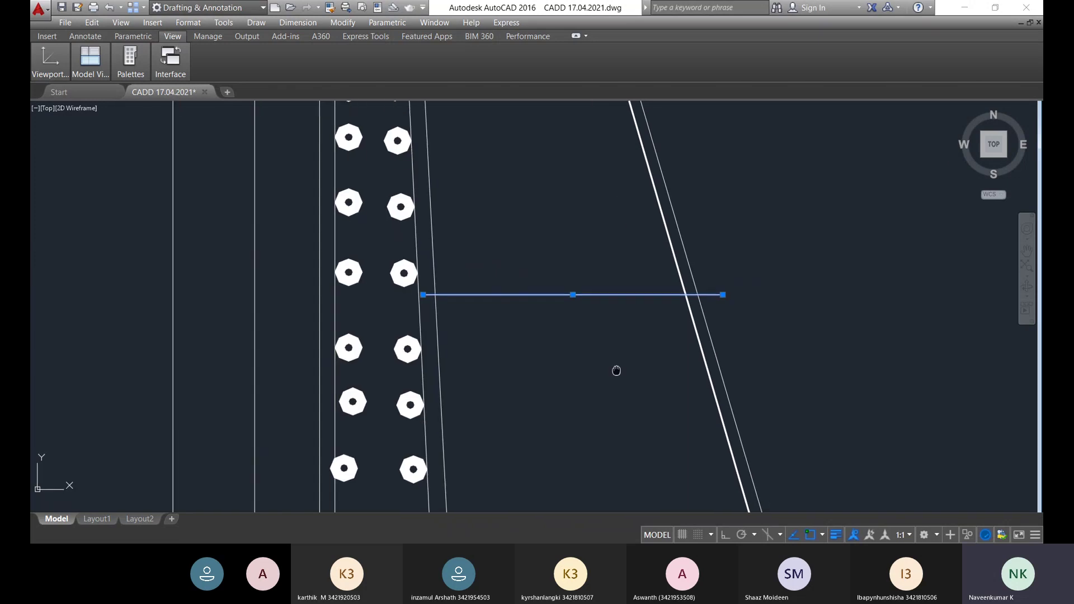
scroll(616, 370, down, 4)
- Stretch the outer ends of the second and third offset lines past the wall's sloping face
right_click(604, 330)
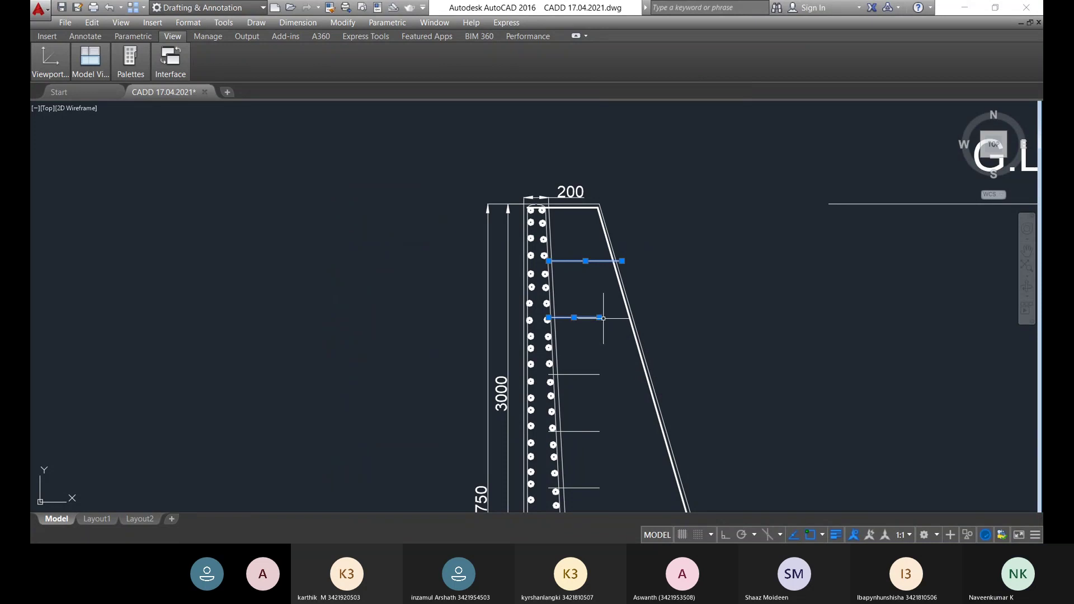
click(599, 317)
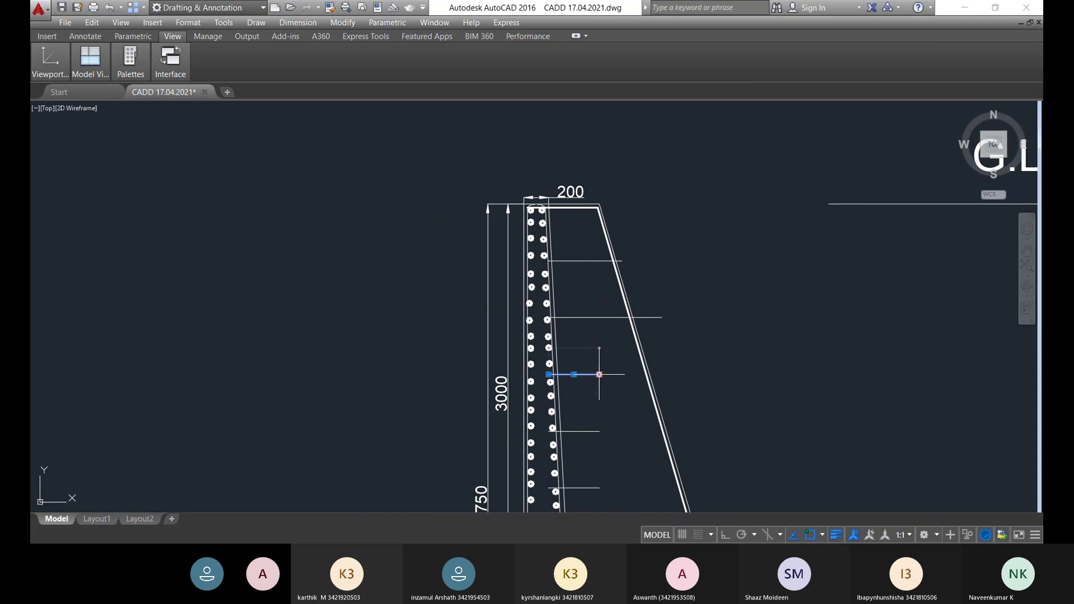
click(701, 373)
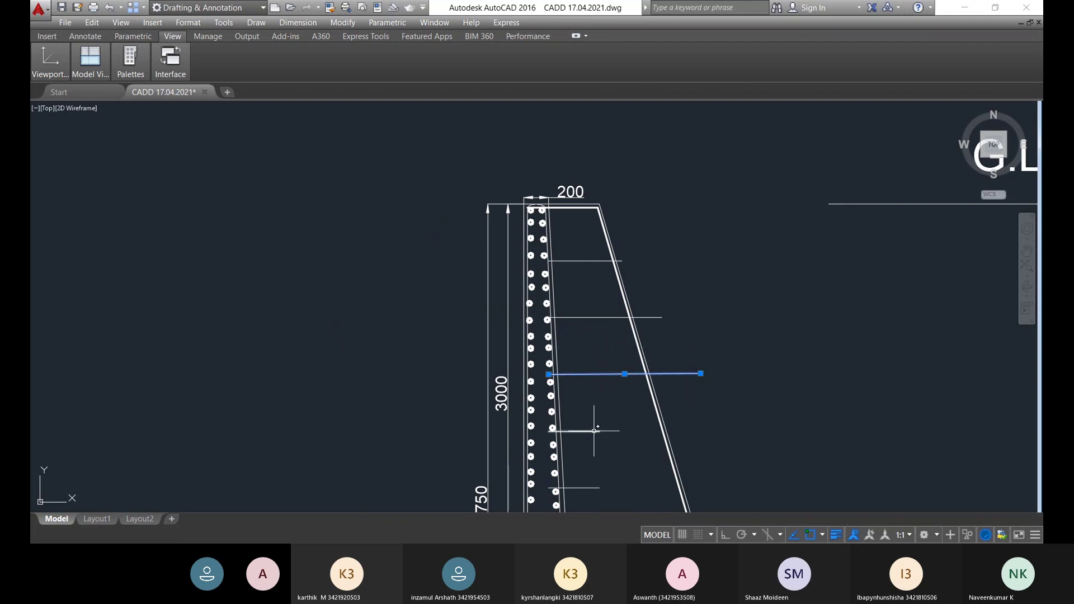
- Turn on Ortho mode and stretch the fourth through eighth offset lines horizontally past the sloping face
click(600, 432)
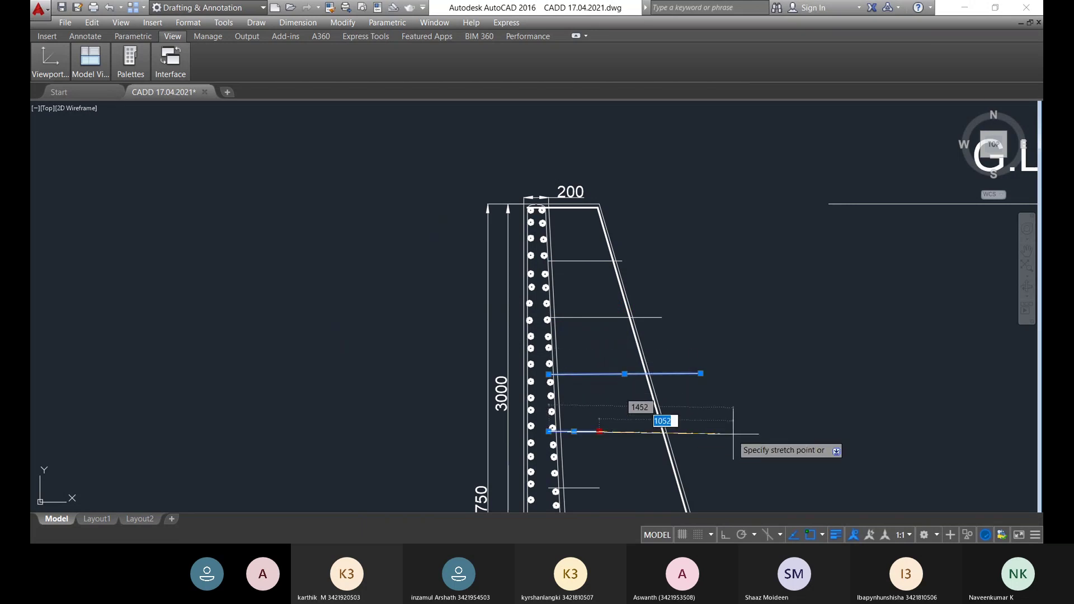
click(725, 535)
middle_drag(616, 462, 587, 376)
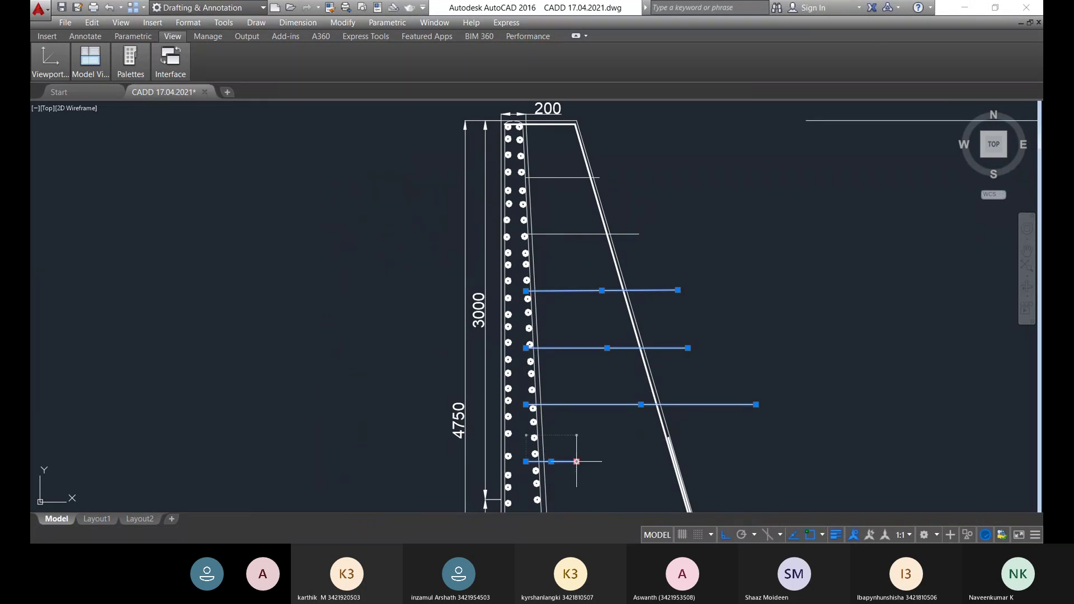
mouse_move(644, 481)
middle_down()
mouse_move(576, 388)
mouse_move(472, 372)
middle_up()
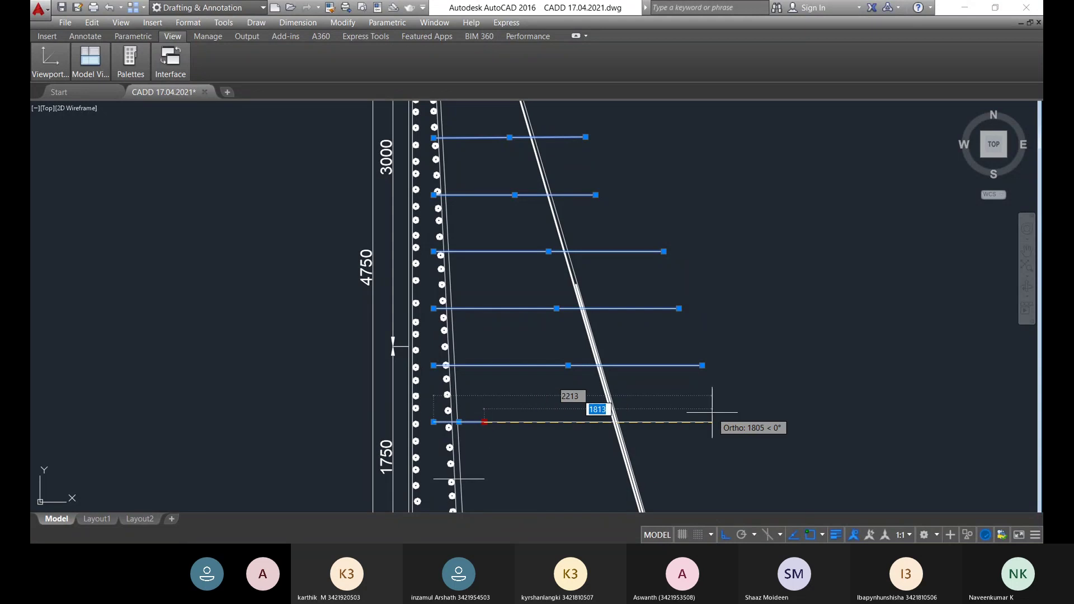
- Stretch the two lowest offset lines above the base slab past the sloping face and clear the selection
scroll(524, 412, down, 3)
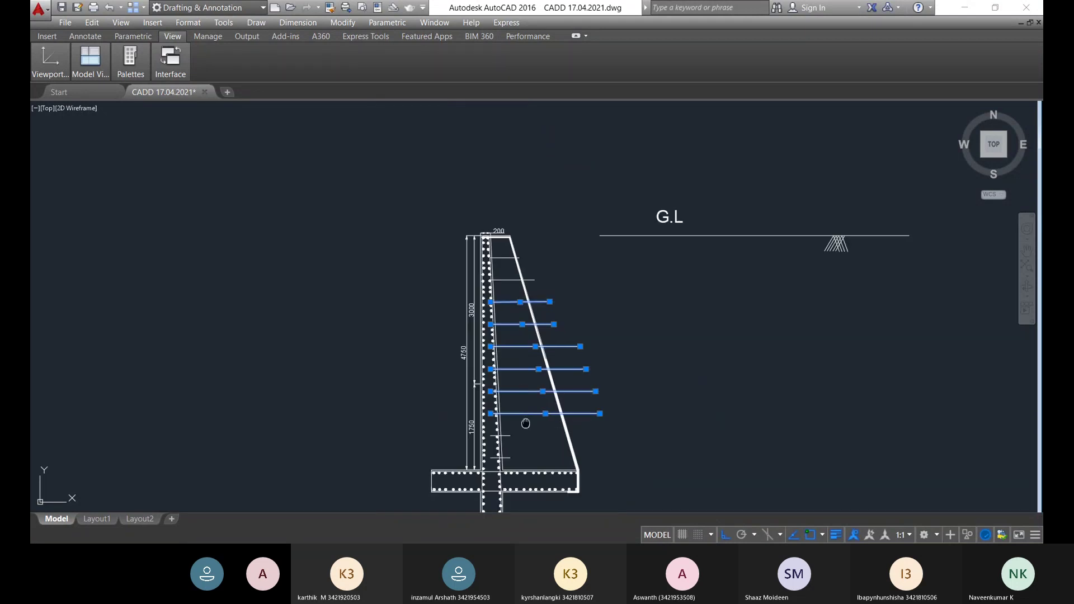
middle_drag(526, 423, 506, 350)
scroll(504, 332, up, 3)
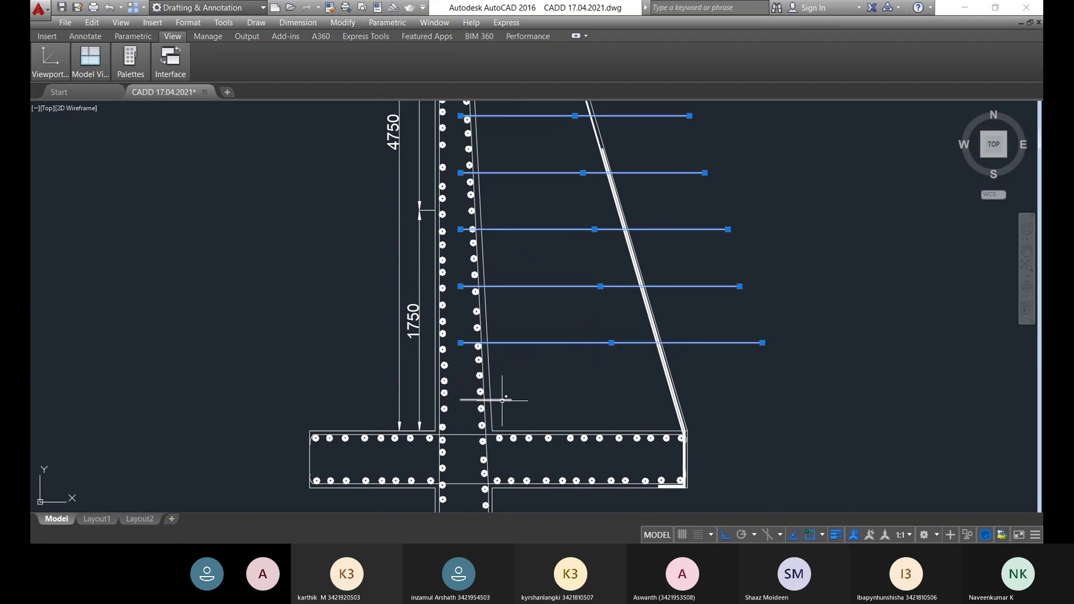
click(788, 399)
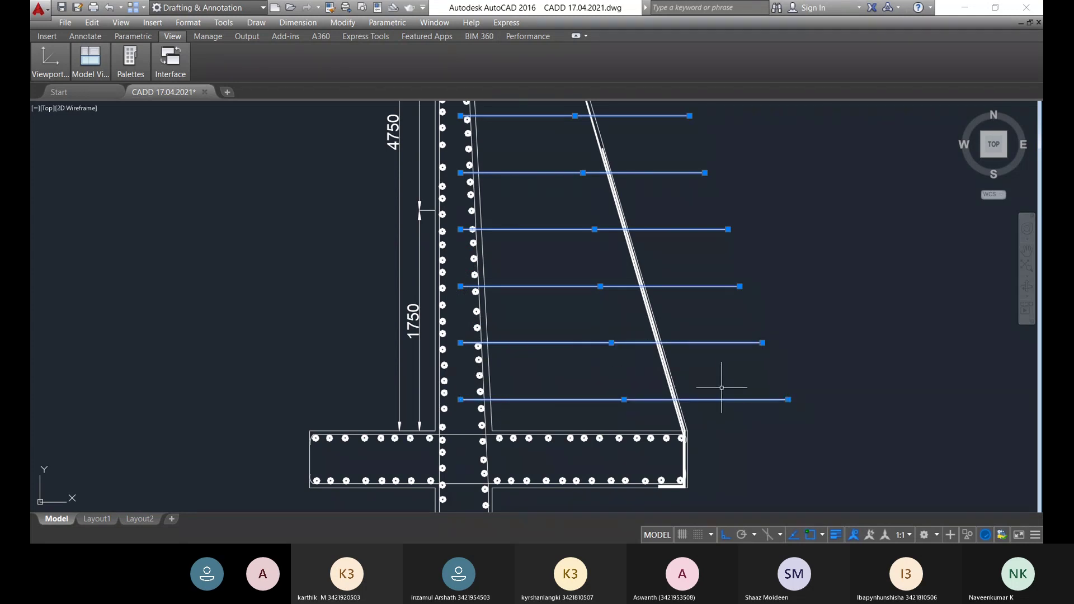
key(Escape)
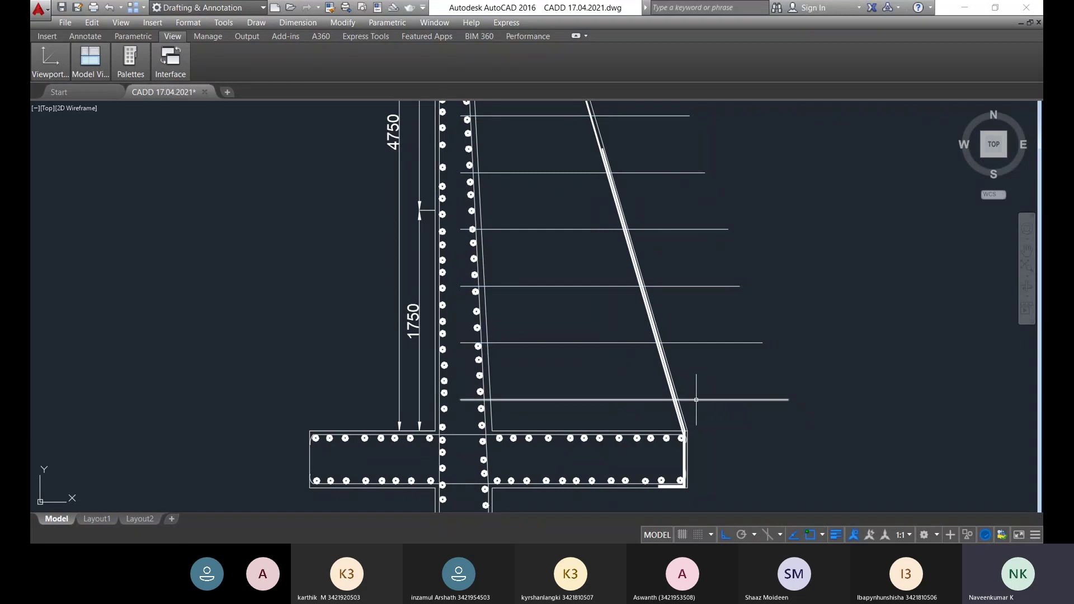
scroll(703, 347, down, 6)
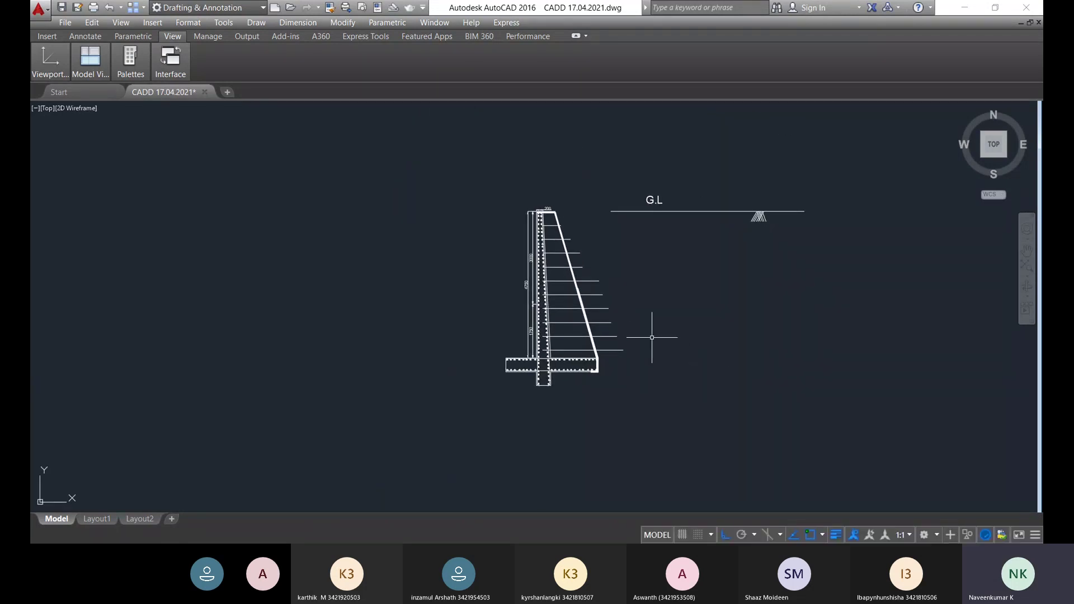
- Trim the outer ends of the three lowest horizontal lines above the base slab at the wall's sloping face
scroll(625, 356, up, 4)
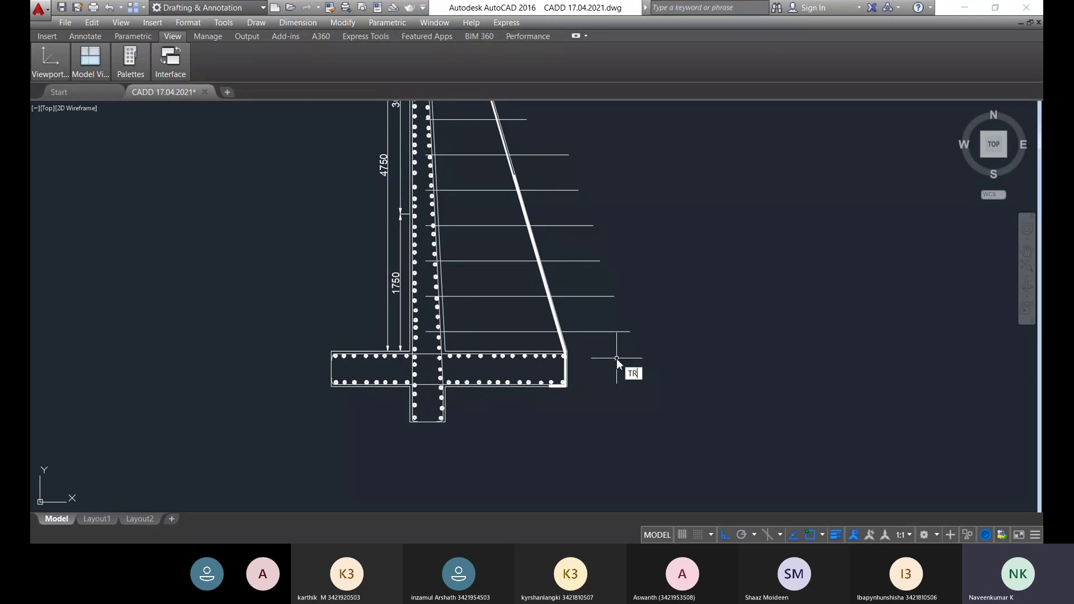
click(690, 371)
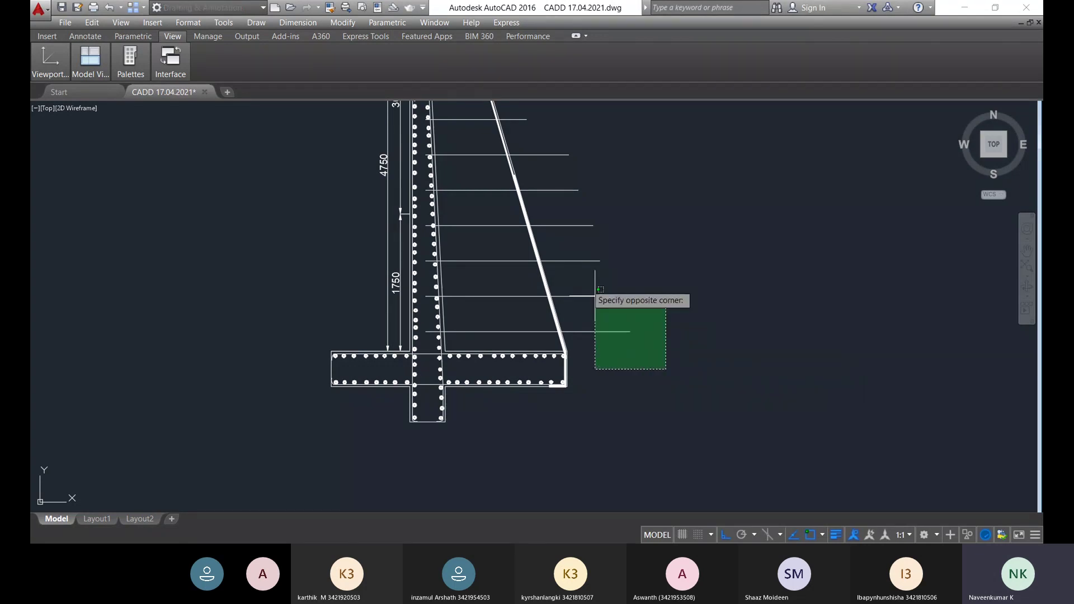
click(586, 270)
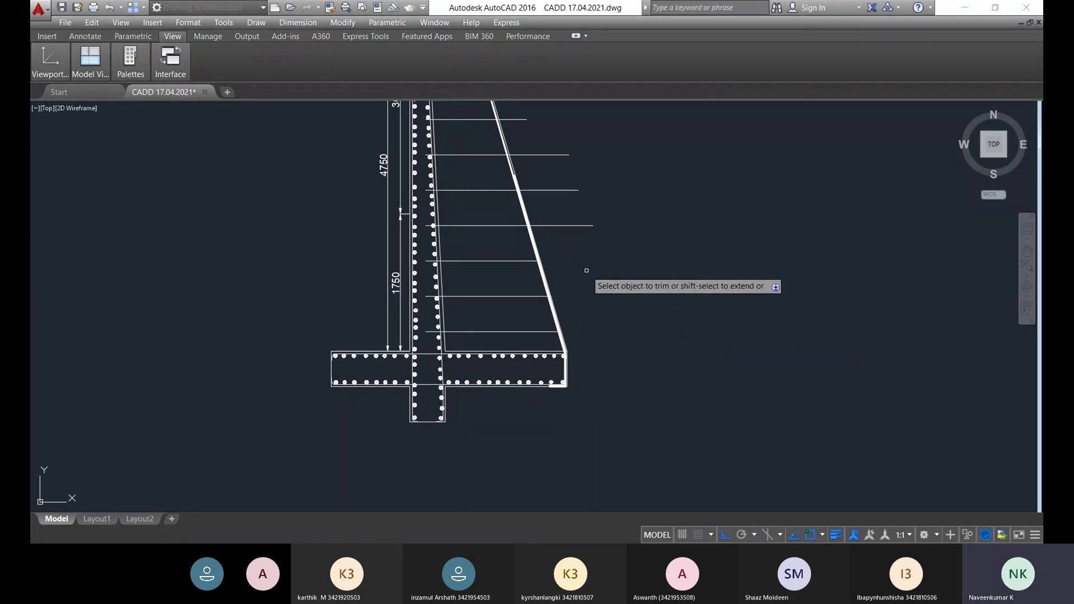
- Trim the overhanging ends of the sixth and seventh horizontal lines from the top at the sloping face
scroll(587, 270, up, 6)
scroll(577, 241, down, 6)
mouse_move(576, 242)
middle_down()
mouse_move(552, 305)
mouse_move(542, 386)
middle_up()
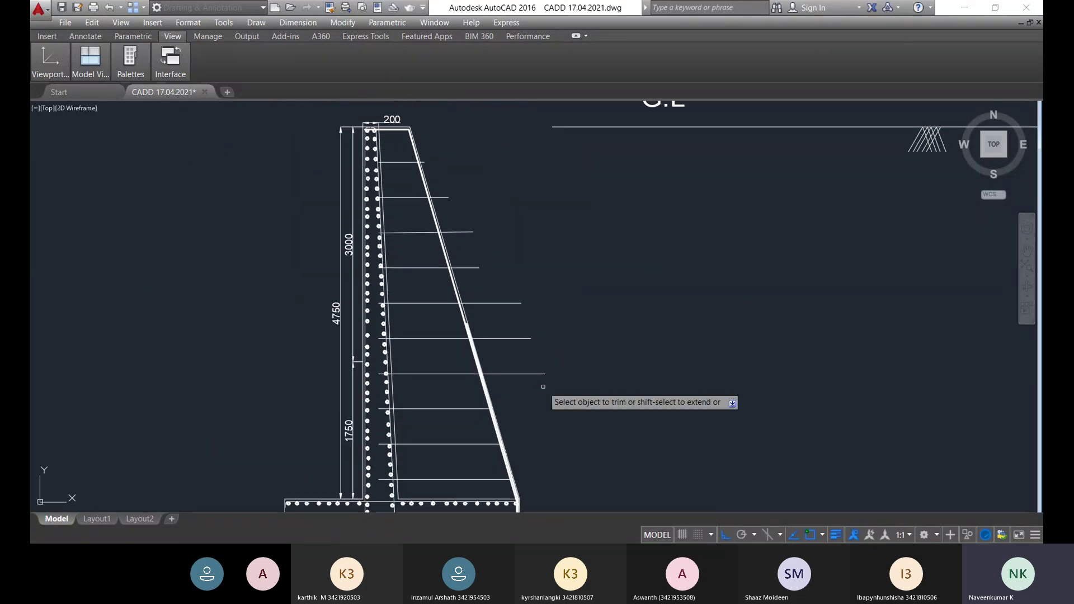
scroll(546, 386, up, 6)
click(573, 400)
click(384, 233)
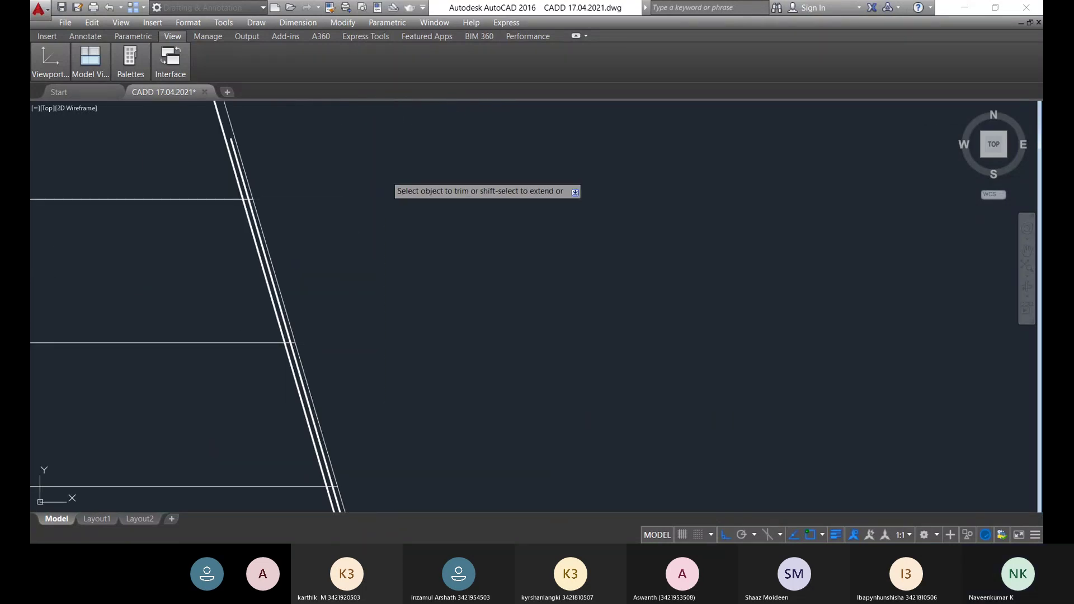
- Trim the overhanging ends of the fourth and fifth horizontal lines from the top at the sloping face
scroll(387, 181, down, 6)
middle_drag(387, 181, 385, 338)
scroll(425, 333, up, 8)
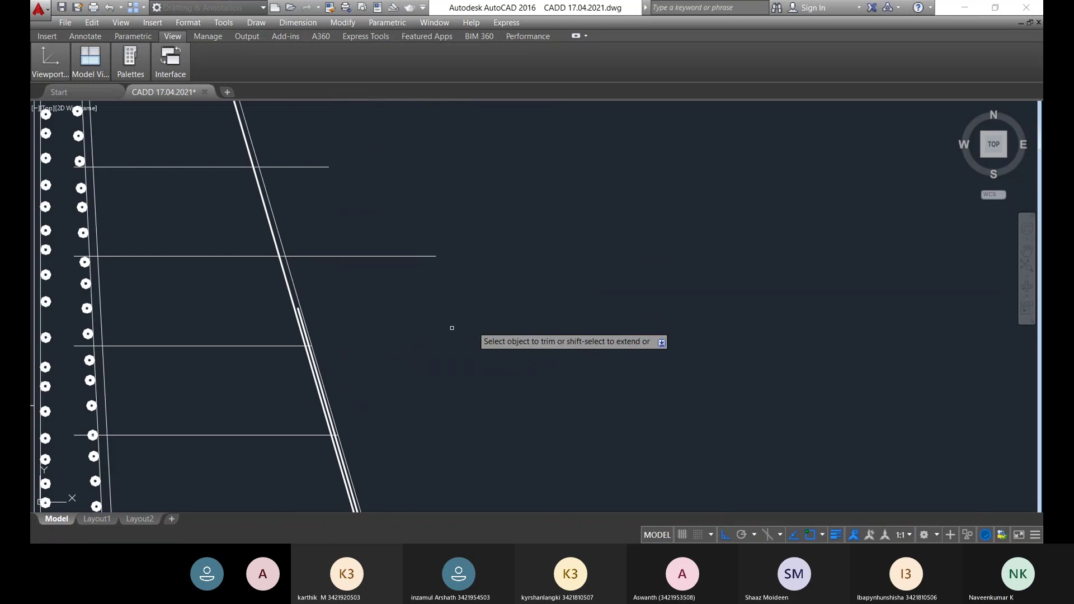
click(476, 320)
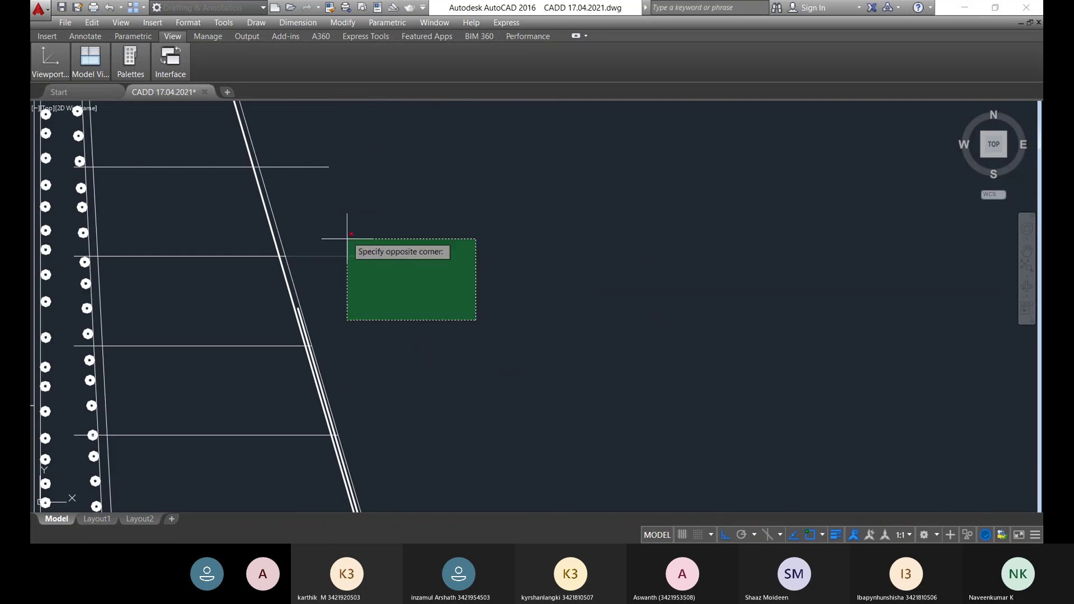
click(316, 138)
- Trim the overhanging ends of the third and second horizontal lines from the top at the sloping face
scroll(443, 151, down, 6)
scroll(455, 249, up, 2)
scroll(313, 261, up, 6)
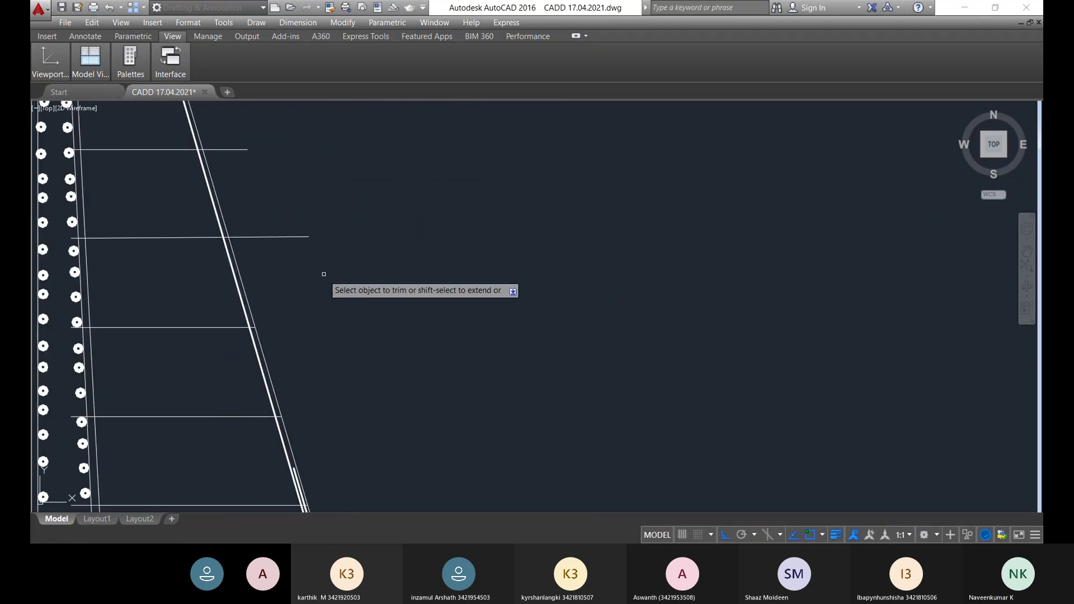
click(274, 213)
scroll(257, 202, down, 5)
scroll(274, 305, up, 3)
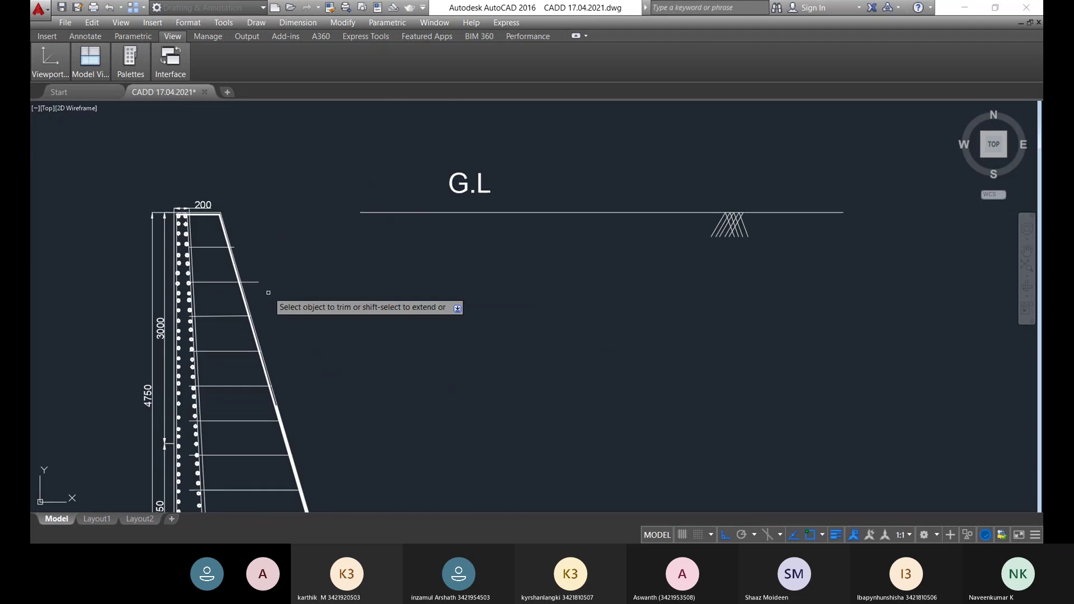
scroll(278, 296, up, 2)
click(212, 264)
click(132, 187)
- Trim the overhanging end of the uppermost horizontal line at the sloping face
scroll(113, 185, down, 6)
middle_drag(112, 185, 226, 344)
scroll(219, 344, up, 4)
click(206, 405)
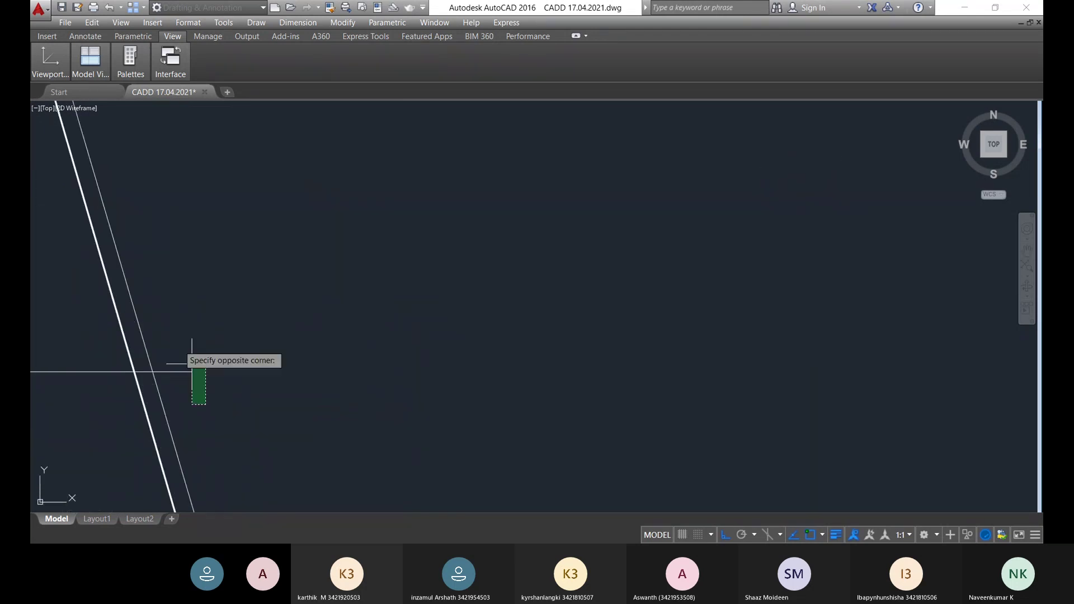
click(168, 330)
- Trim the inner end of the uppermost horizontal line where it crosses into the stem, back to the stem's face
scroll(167, 330, down, 5)
middle_drag(135, 413, 218, 336)
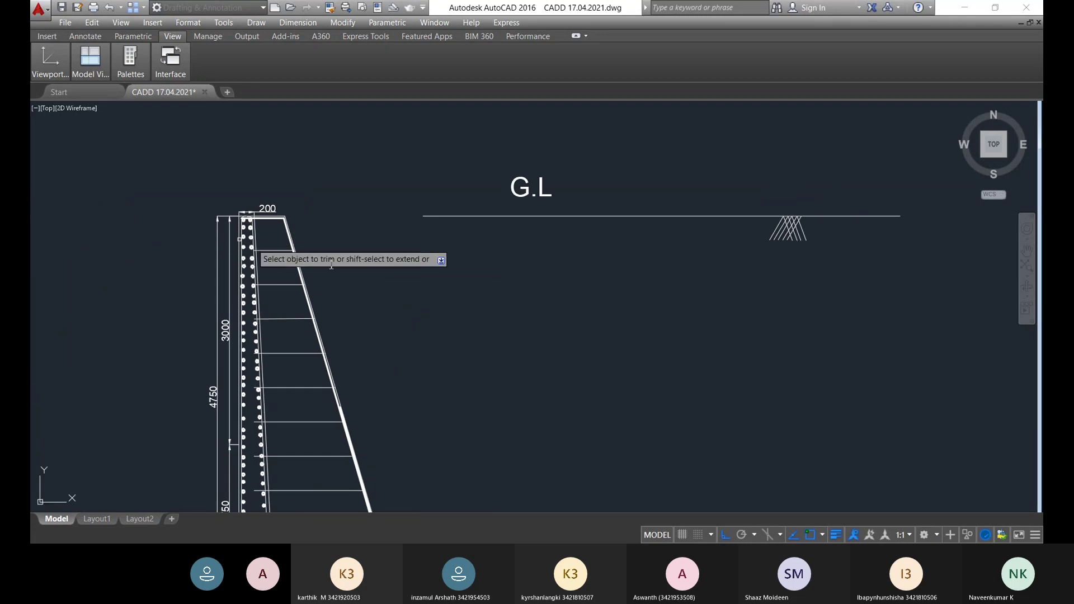
scroll(252, 262, up, 4)
scroll(268, 231, up, 4)
scroll(268, 208, down, 2)
middle_drag(268, 193, 292, 307)
scroll(305, 280, up, 2)
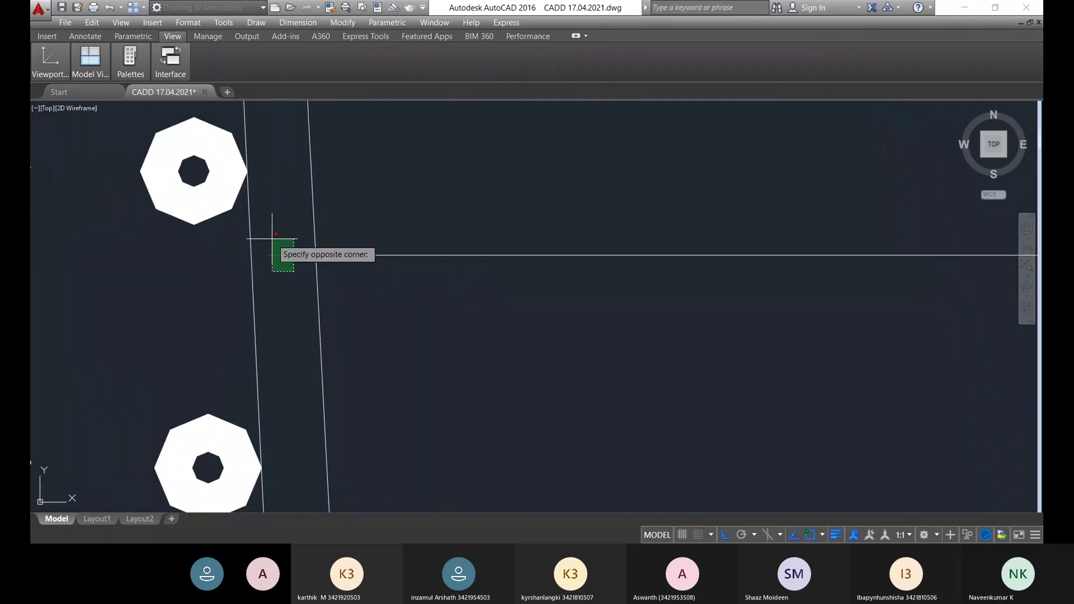
scroll(275, 251, down, 3)
middle_drag(310, 361, 339, 302)
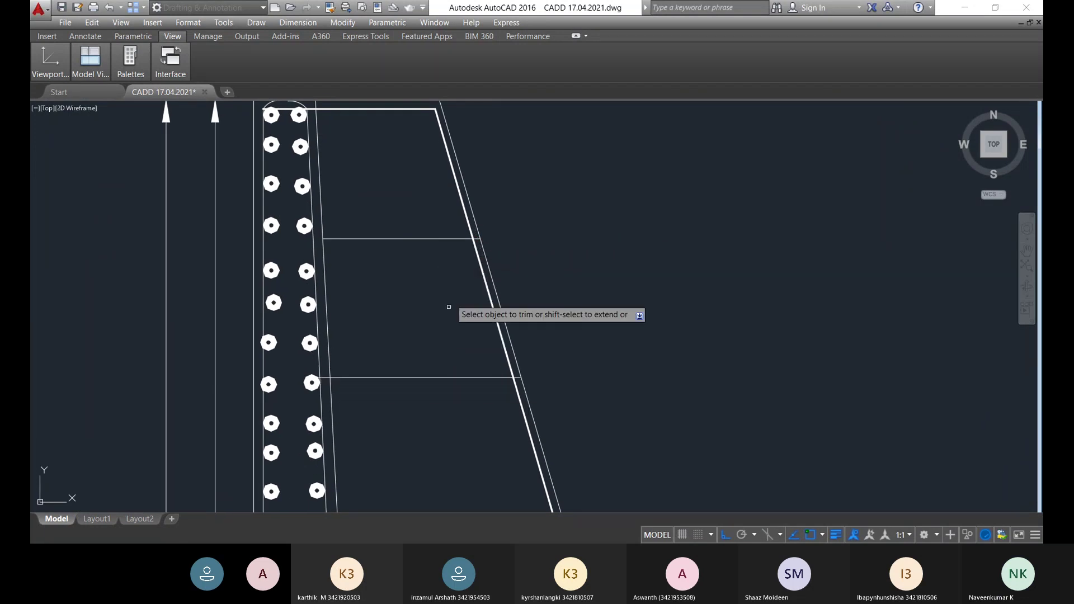
- Trim the outer end of the uppermost horizontal line back to the thick sloping reinforcement line
scroll(455, 279, up, 2)
scroll(475, 230, up, 3)
click(496, 221)
click(467, 174)
- Trim the second horizontal line's segment between the stem's reinforcement line and the stem's face
scroll(466, 229, down, 3)
scroll(456, 271, up, 6)
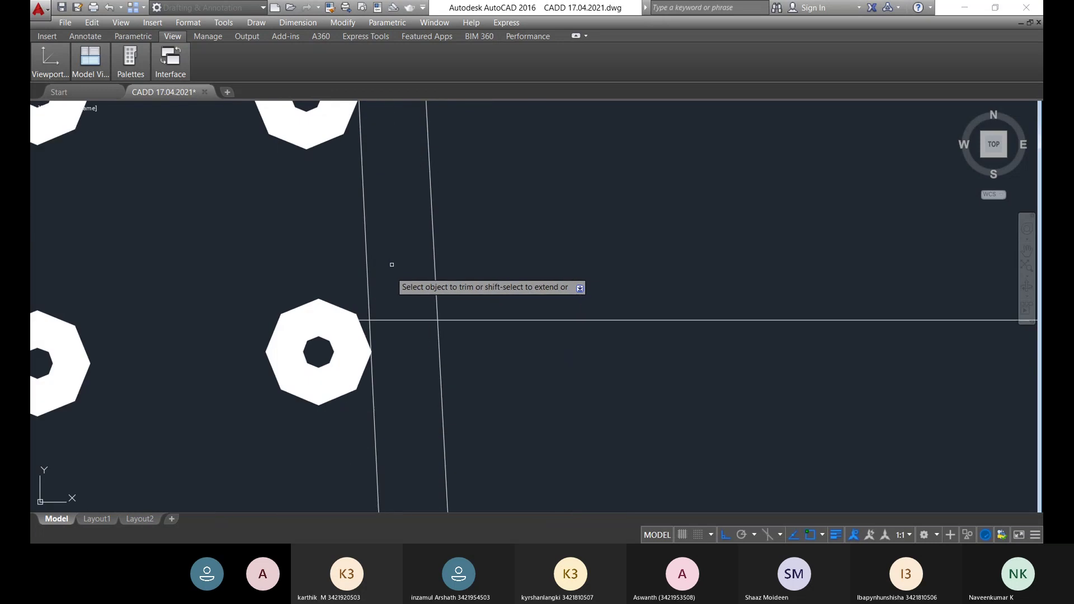
click(460, 407)
click(427, 319)
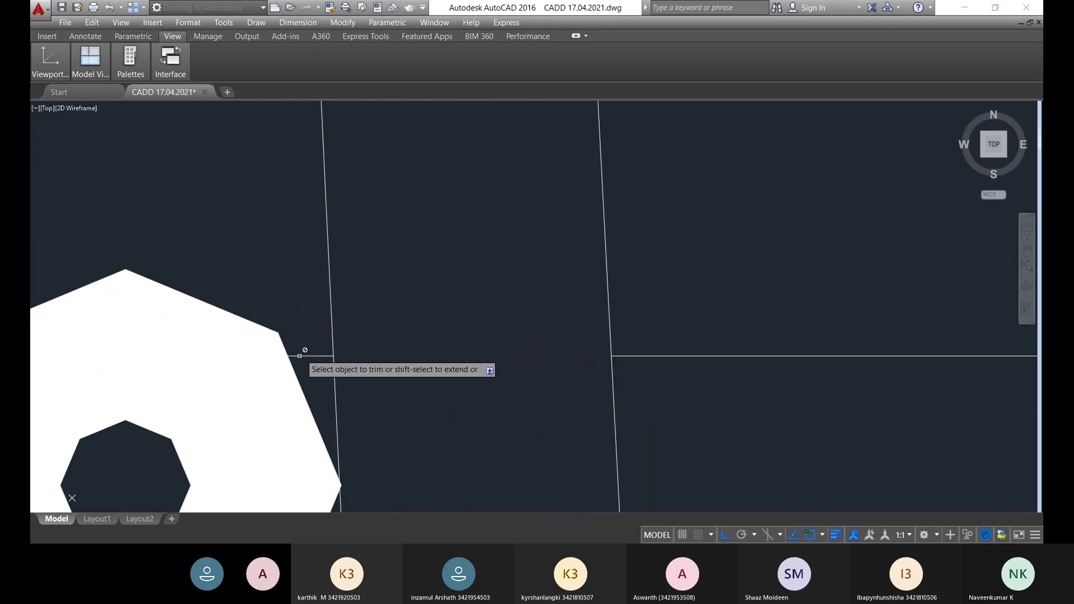
click(850, 390)
click(773, 316)
scroll(728, 370, down, 4)
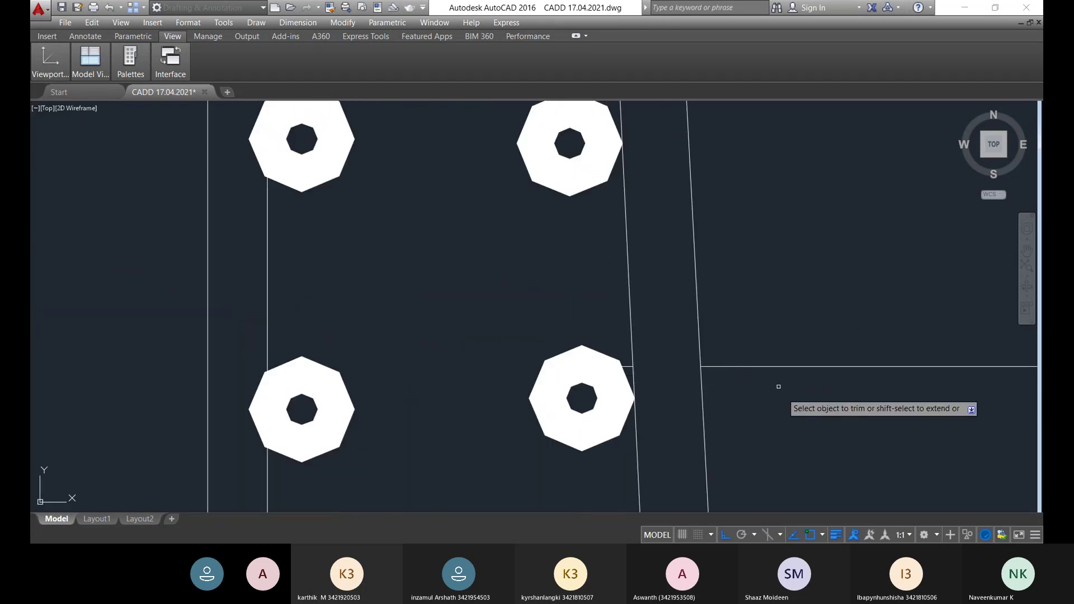
click(759, 341)
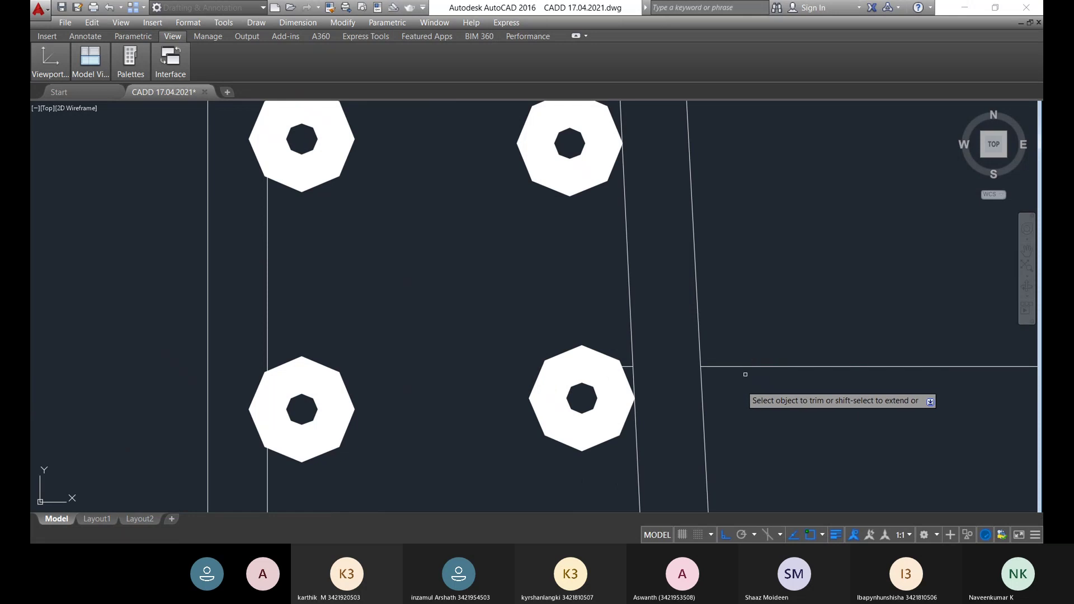
- Trim the outer end of the second horizontal line back to the thick sloping reinforcement line
scroll(750, 404, down, 4)
scroll(750, 403, up, 8)
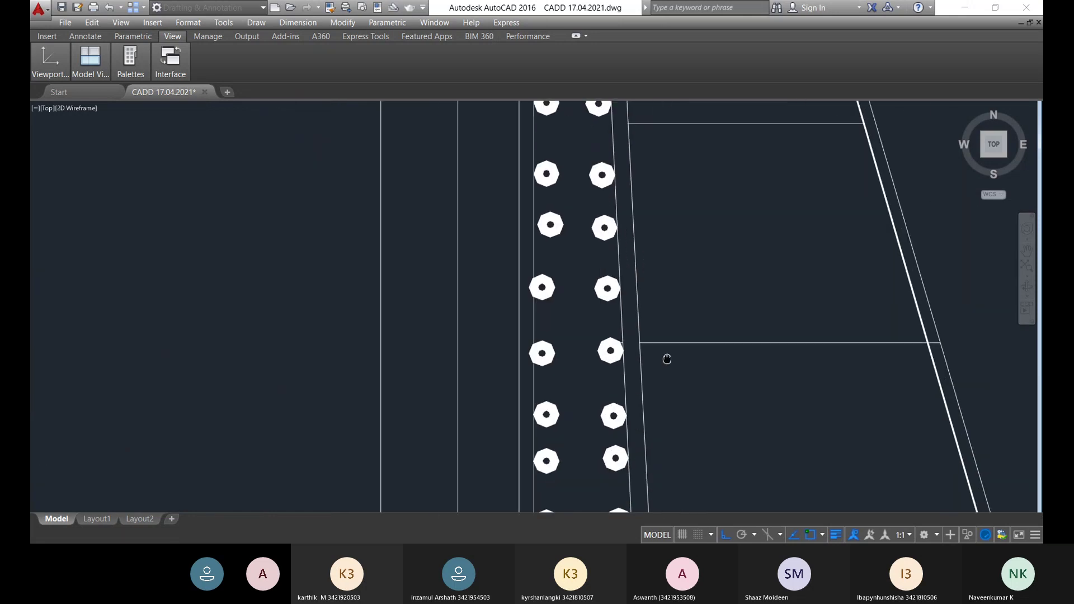
middle_drag(870, 353, 687, 335)
click(889, 324)
- Trim the third horizontal line's segment between the stem's reinforcement line and the stem's face
scroll(631, 388, down, 4)
scroll(631, 388, down, 3)
scroll(592, 288, up, 9)
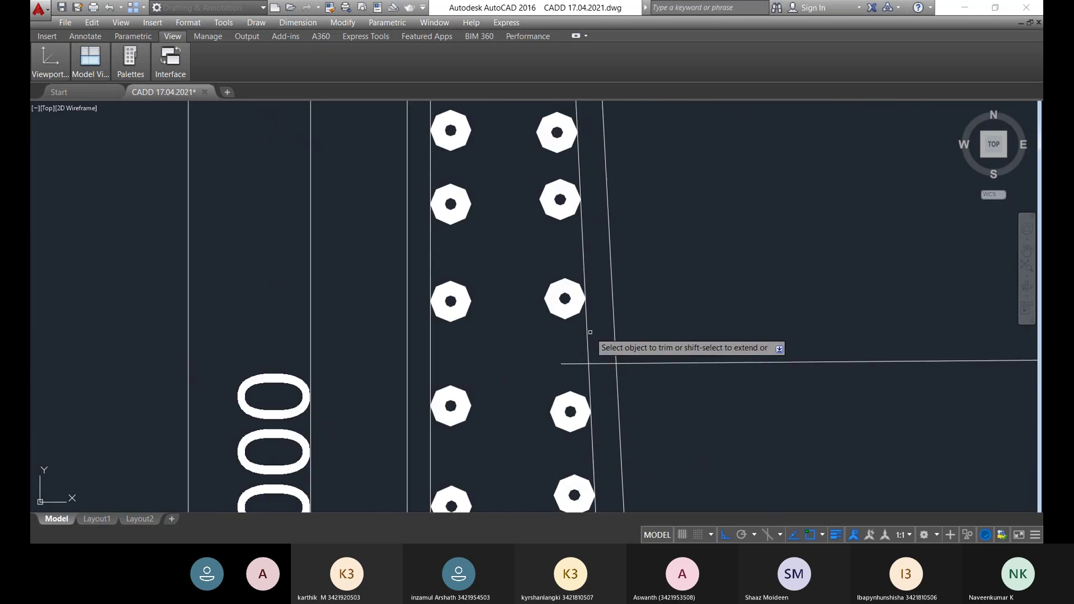
scroll(634, 434, up, 2)
scroll(625, 283, down, 6)
scroll(616, 290, up, 2)
scroll(647, 341, up, 3)
click(650, 277)
- Trim the outer end of the third horizontal line back to the thick sloping reinforcement line
scroll(755, 319, down, 5)
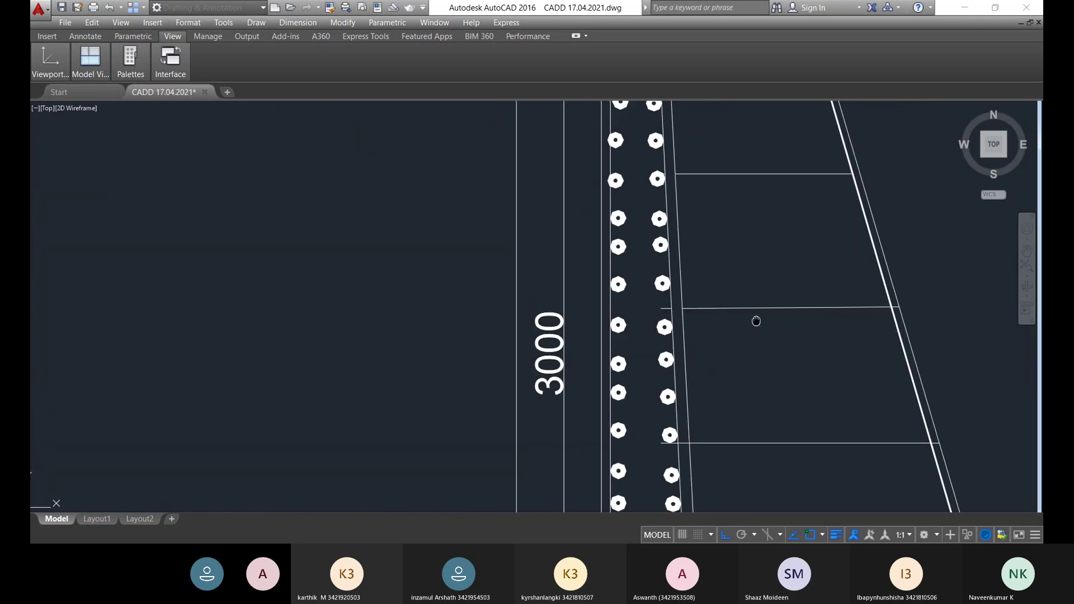
scroll(654, 319, up, 6)
scroll(699, 370, up, 5)
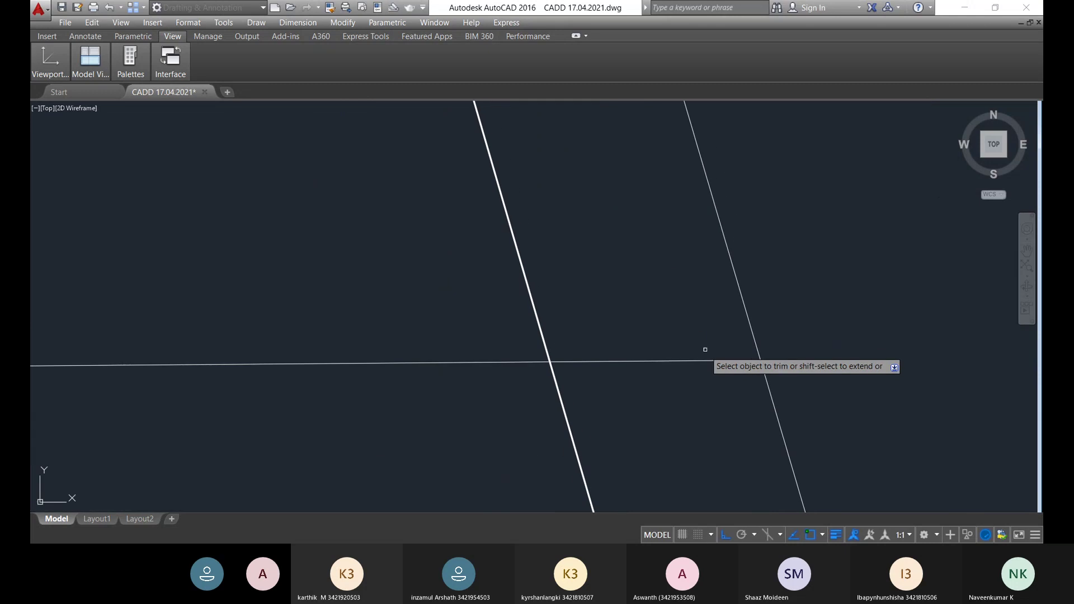
drag(687, 353, 671, 395)
- Trim the fourth horizontal line's segment between the stem's reinforcement line and the stem's face
scroll(596, 338, down, 5)
middle_drag(494, 386, 492, 336)
scroll(465, 324, up, 8)
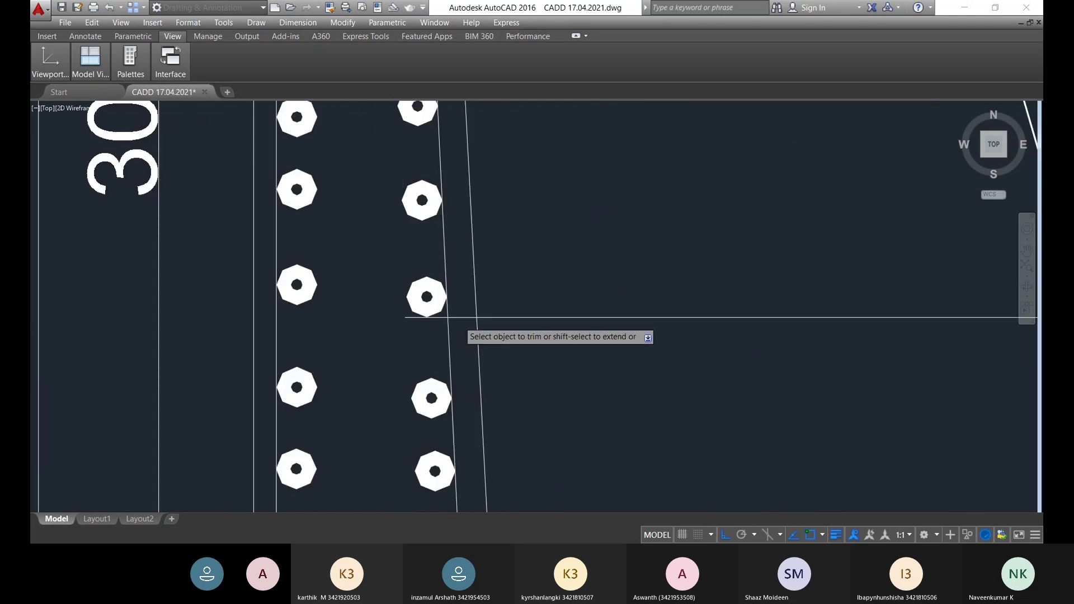
click(446, 274)
- Trim the outer end of the fourth horizontal line back to the thick sloping reinforcement line
scroll(612, 319, down, 8)
scroll(572, 352, up, 4)
scroll(569, 364, up, 6)
scroll(604, 376, down, 3)
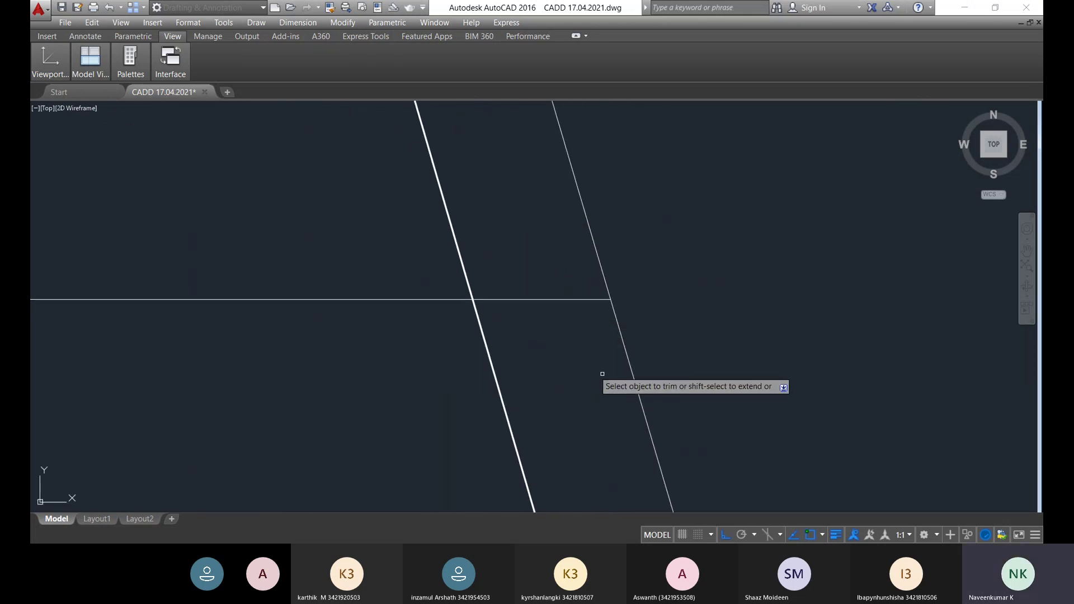
scroll(374, 405, down, 5)
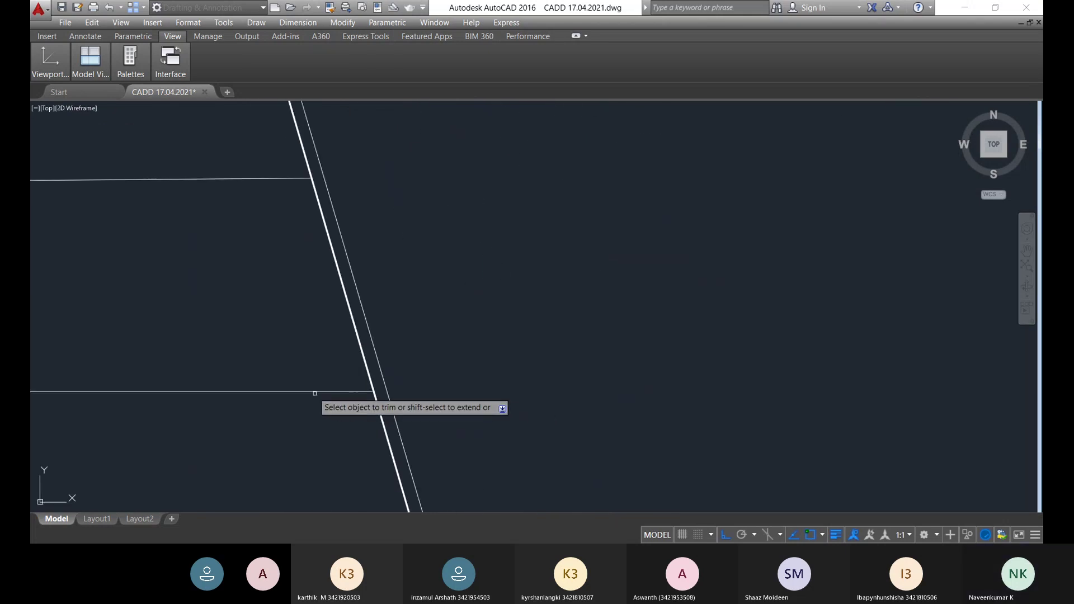
- Trim the fifth horizontal line's segment between the stem's reinforcement line and the stem's face
mouse_move(348, 403)
middle_down()
mouse_move(461, 336)
mouse_move(448, 338)
middle_up()
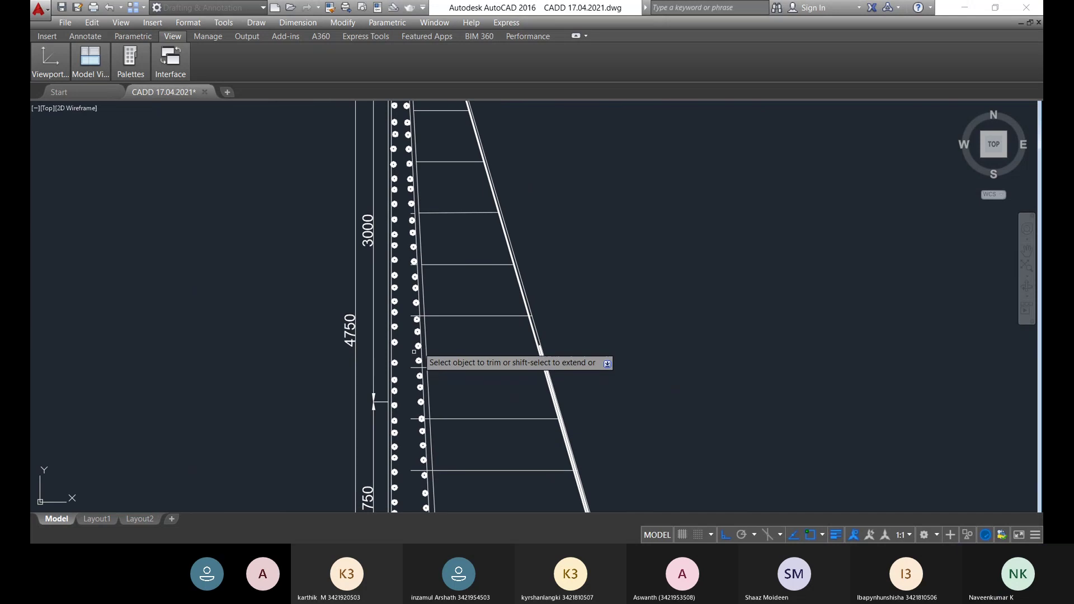
scroll(439, 318, up, 6)
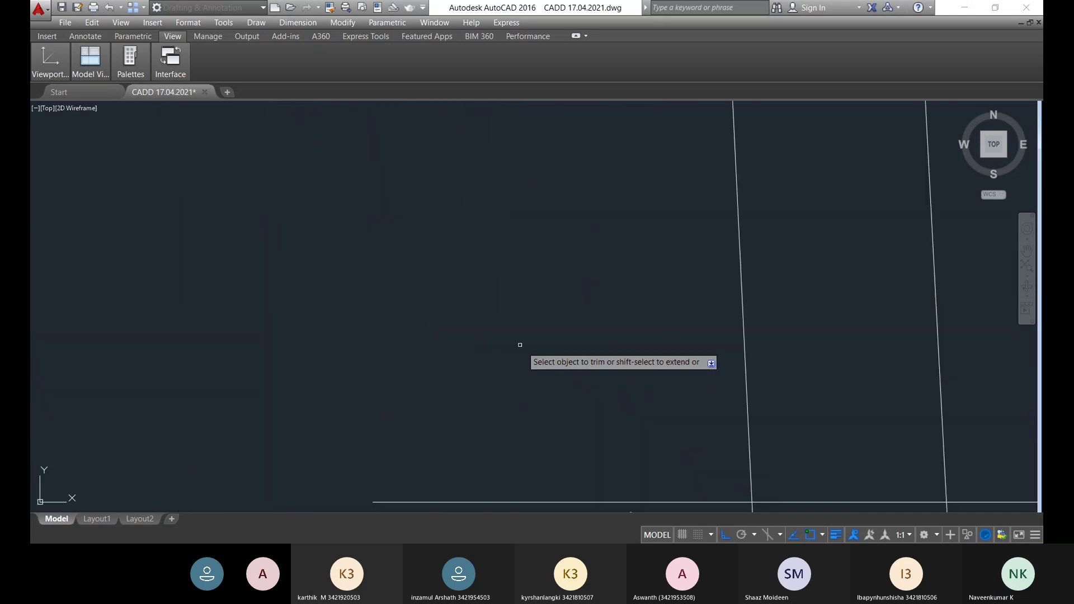
scroll(470, 276, down, 3)
scroll(587, 387, up, 4)
click(614, 395)
click(520, 260)
- Trim the outer end of the fifth horizontal line back to the thick sloping reinforcement line
scroll(627, 336, down, 8)
middle_drag(702, 347, 379, 319)
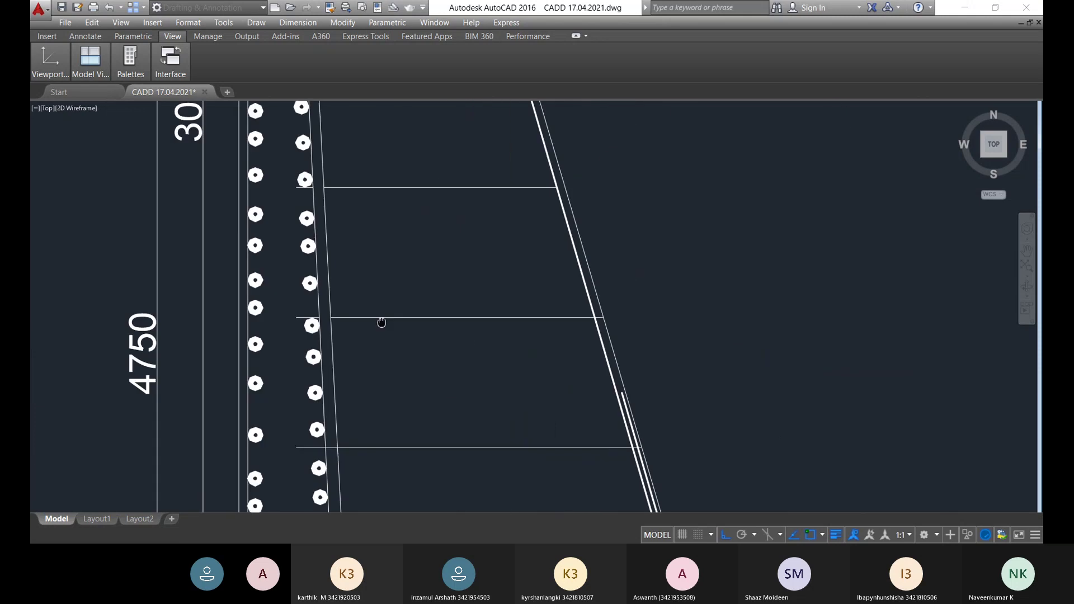
scroll(719, 322, up, 8)
click(660, 305)
click(628, 271)
- Trim the sixth horizontal line's segment between the stem's reinforcement line and the stem's face
scroll(588, 304, down, 8)
middle_drag(302, 358, 502, 278)
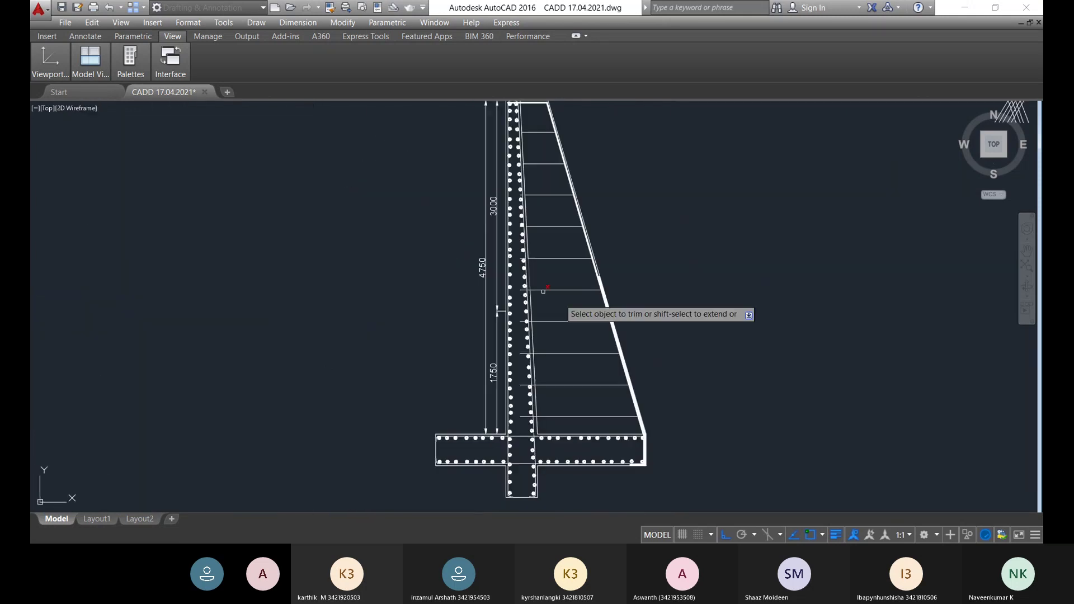
scroll(523, 295, up, 10)
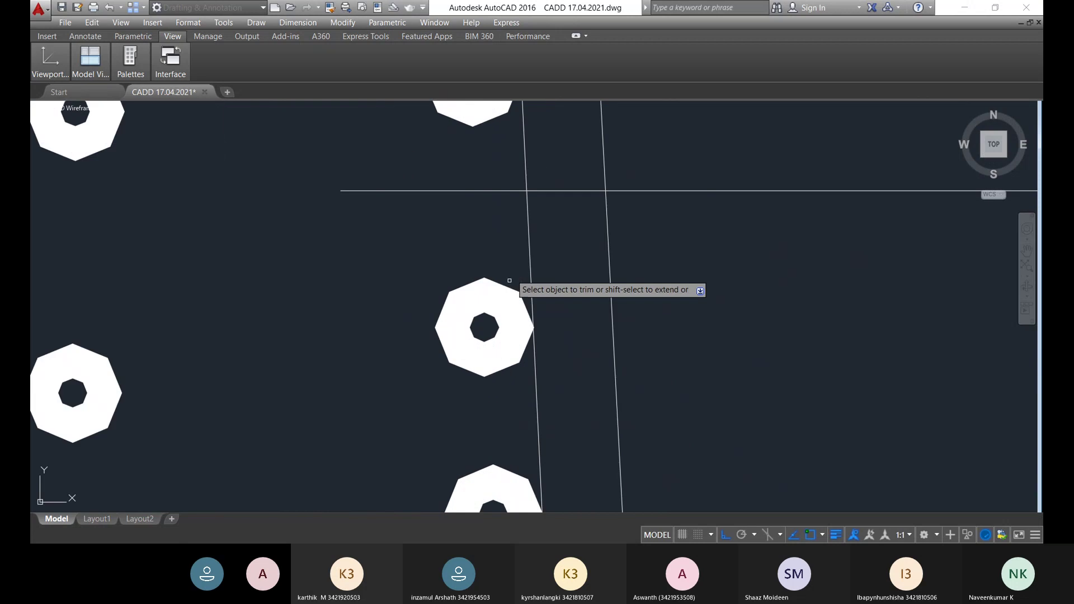
scroll(561, 276, up, 4)
click(542, 259)
click(498, 158)
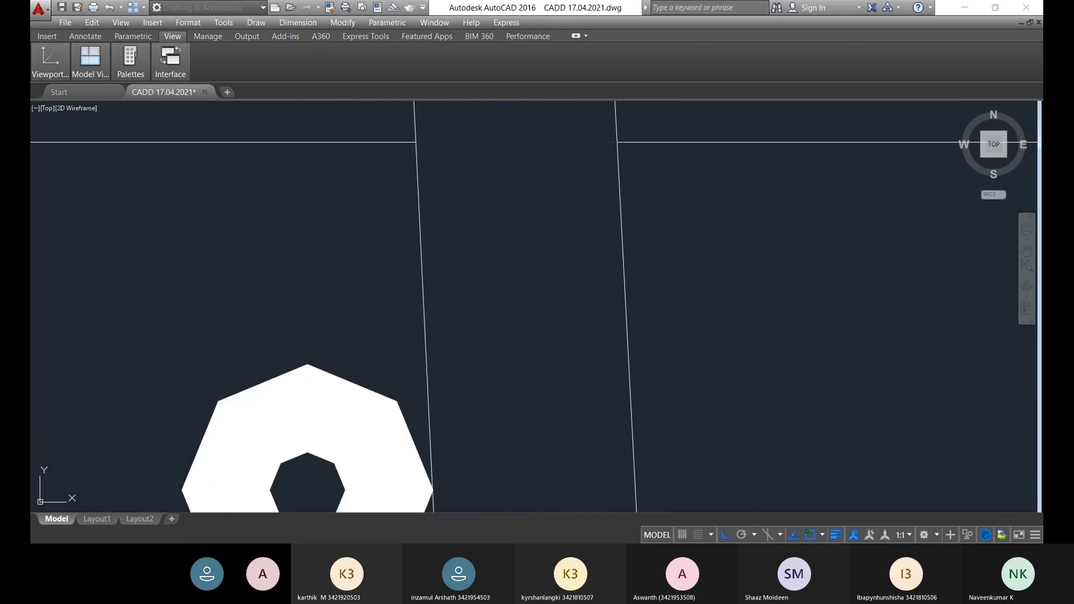
- Trim the outer end of the sixth horizontal line back to the inner of the two thick sloping reinforcement lines
scroll(619, 218, down, 6)
middle_drag(702, 266, 496, 267)
scroll(496, 267, down, 5)
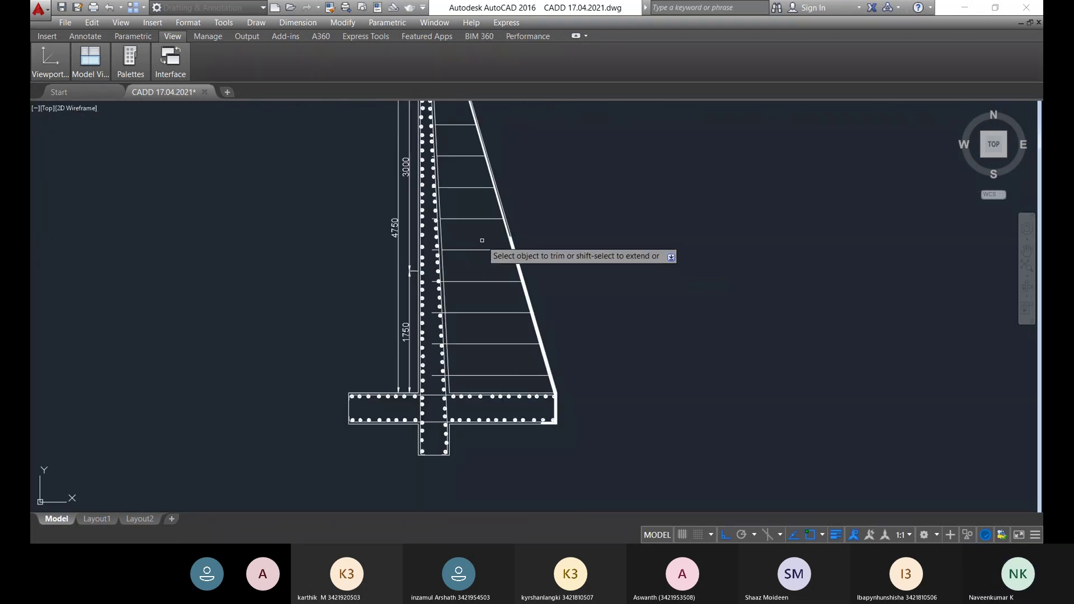
scroll(498, 241, up, 4)
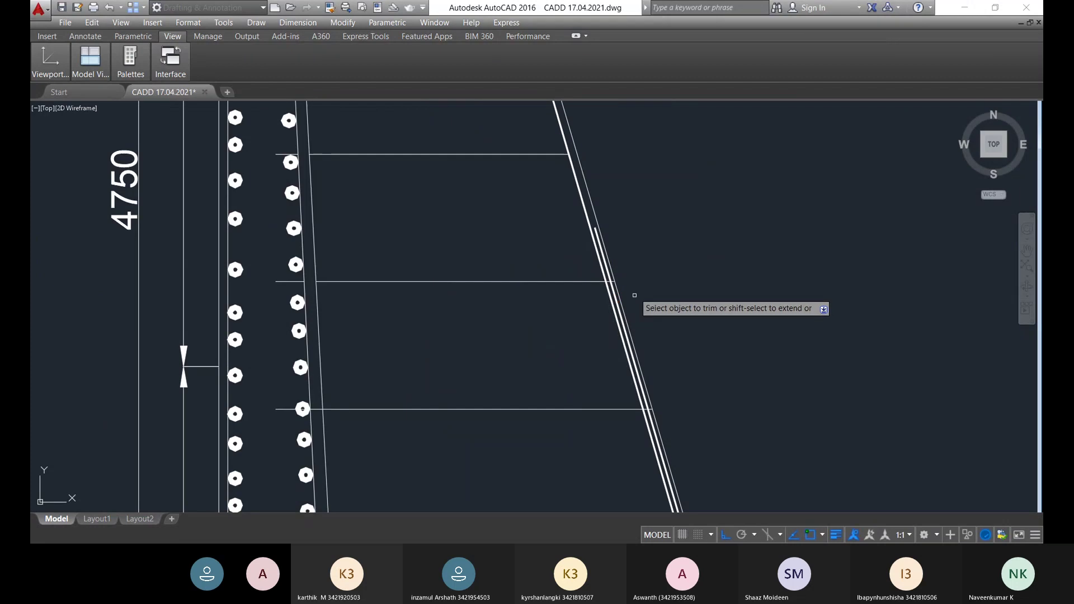
scroll(610, 300, up, 4)
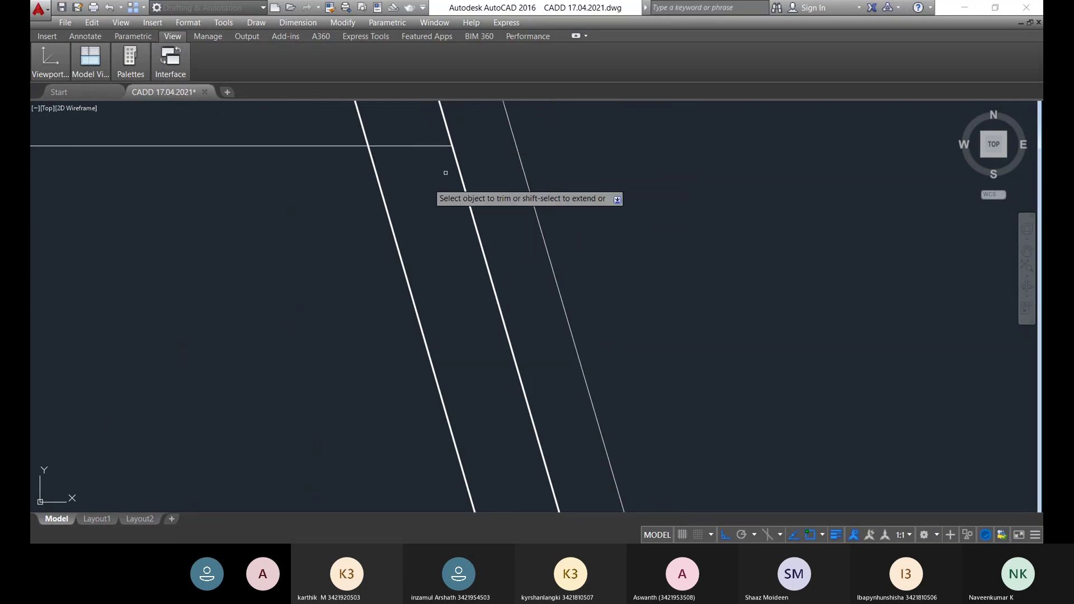
click(420, 145)
- Trim the seventh horizontal line's segment between the stem's reinforcement line and the stem's face
scroll(420, 240, down, 5)
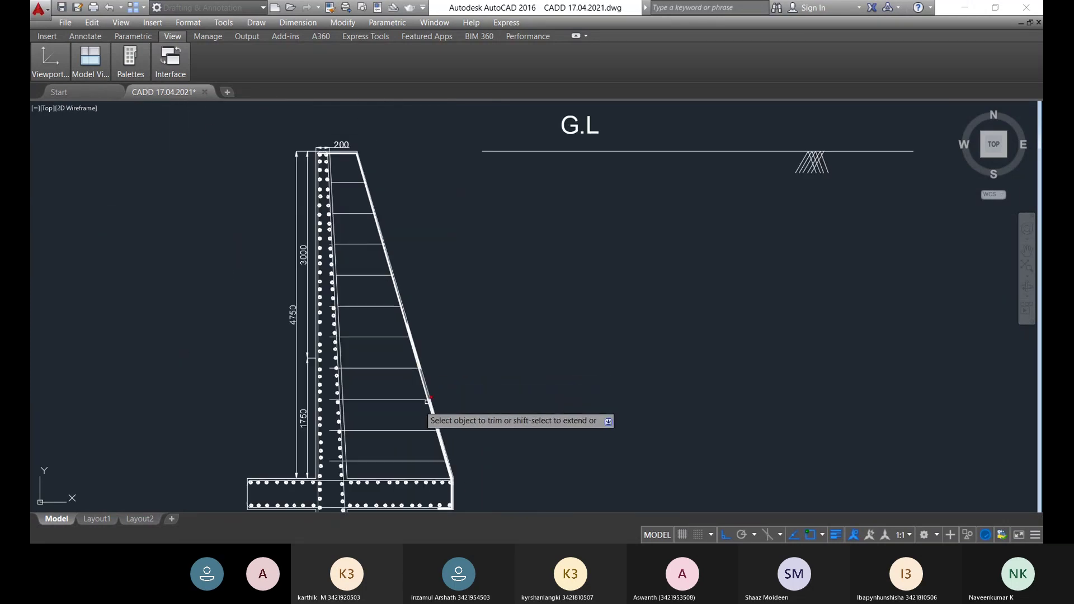
scroll(337, 368, up, 8)
click(364, 381)
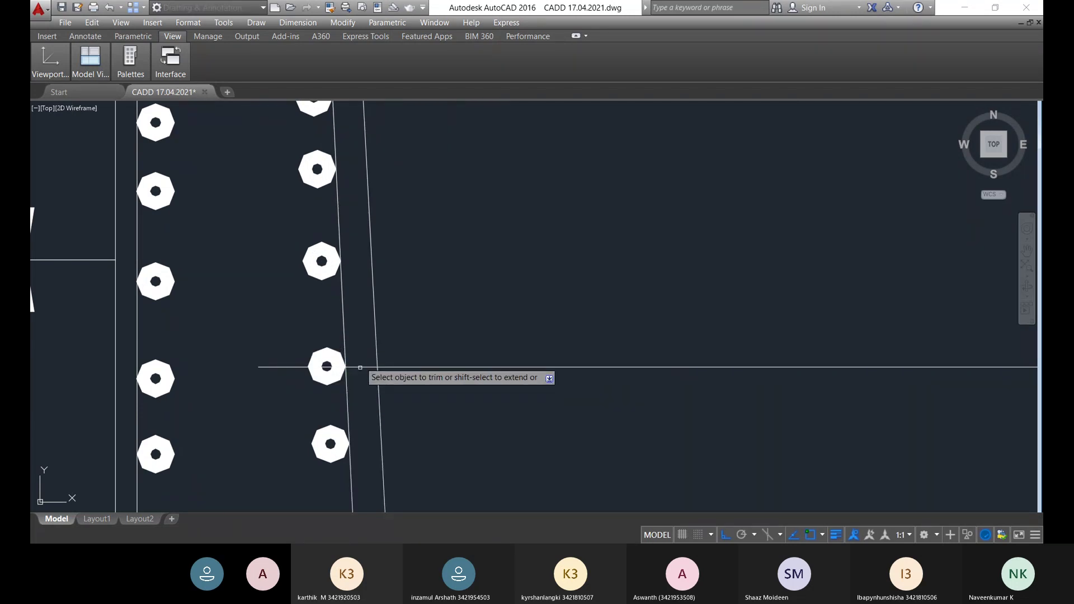
scroll(351, 386, up, 3)
click(391, 424)
click(348, 364)
- Trim the seventh horizontal line's segment between the two thick sloping reinforcement lines at its outer end
scroll(495, 450, down, 5)
scroll(570, 283, up, 5)
middle_drag(623, 276, 447, 350)
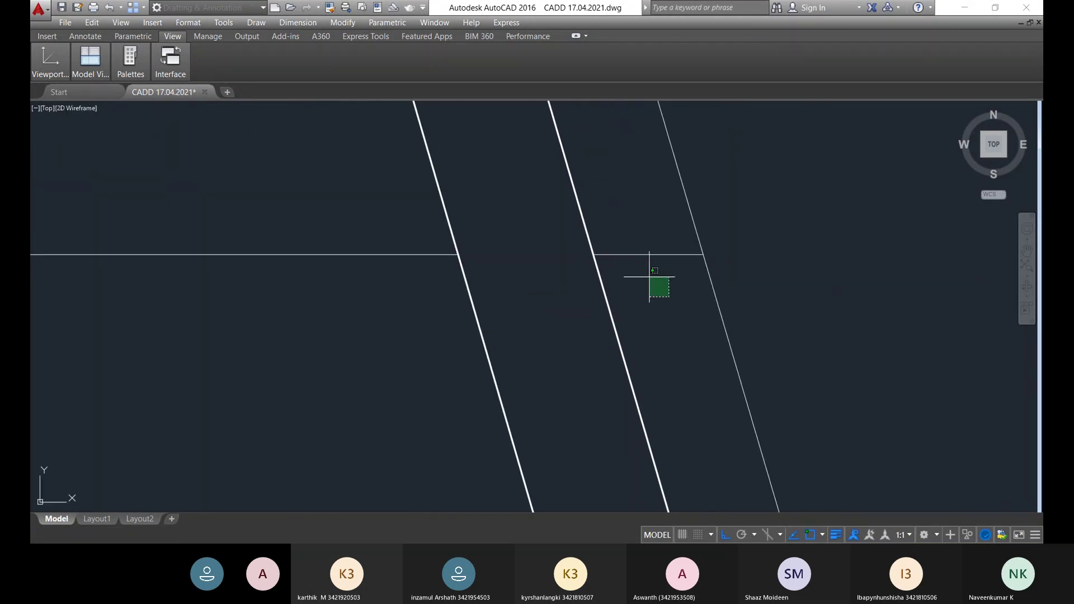
scroll(599, 342, down, 4)
scroll(573, 355, up, 8)
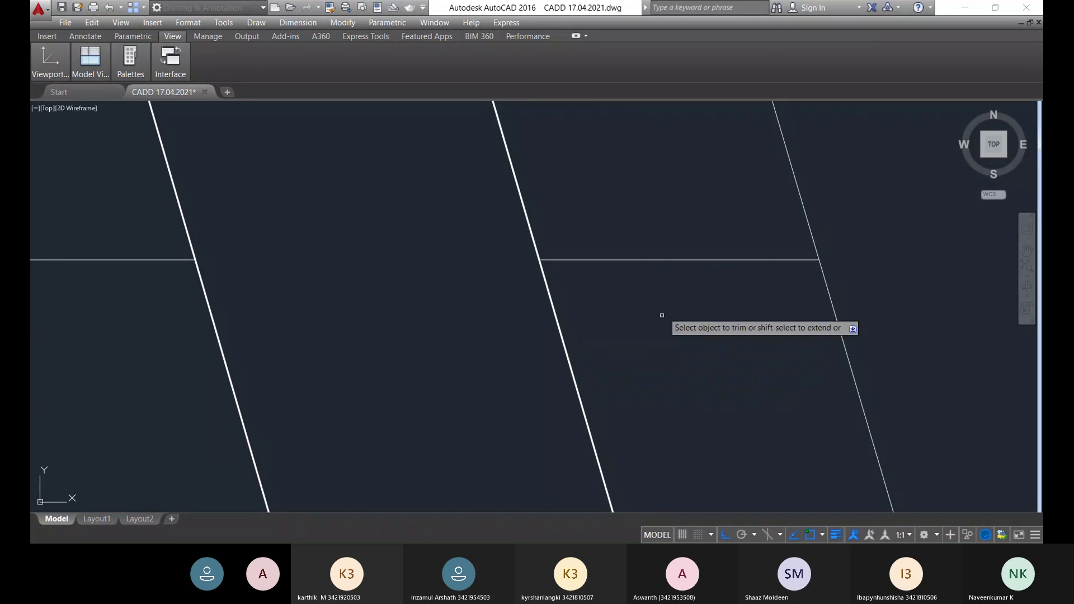
click(625, 210)
- Trim the eighth horizontal line's segment between the stem's reinforcement line and the stem's face
scroll(539, 348, down, 6)
scroll(481, 313, down, 2)
scroll(456, 333, up, 8)
click(457, 331)
click(424, 277)
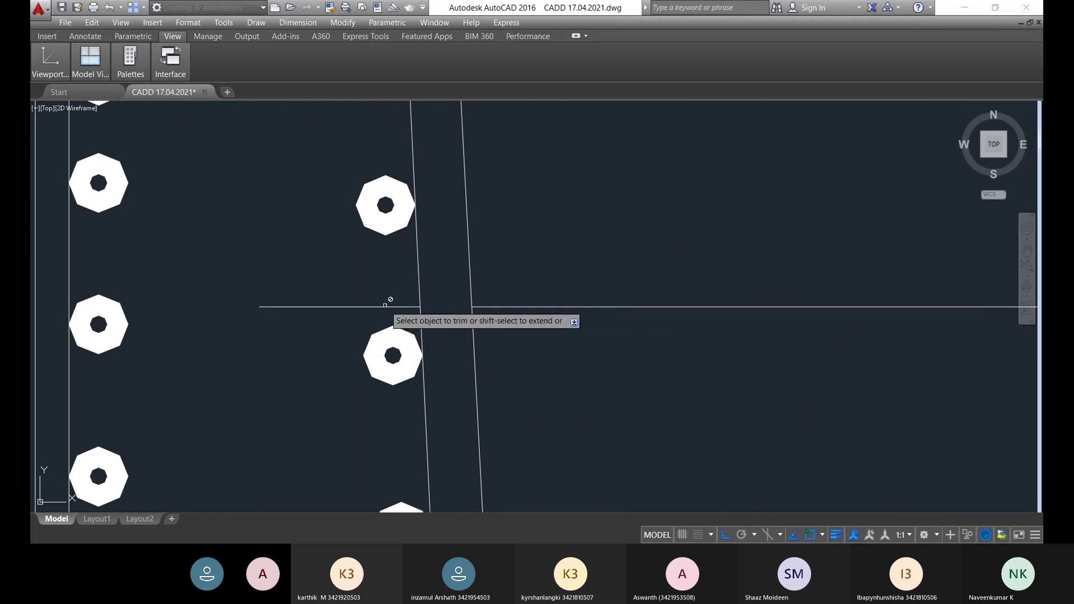
click(313, 288)
- Trim the eighth horizontal line's segment between the two thick sloping reinforcement lines at its outer end
scroll(733, 358, down, 6)
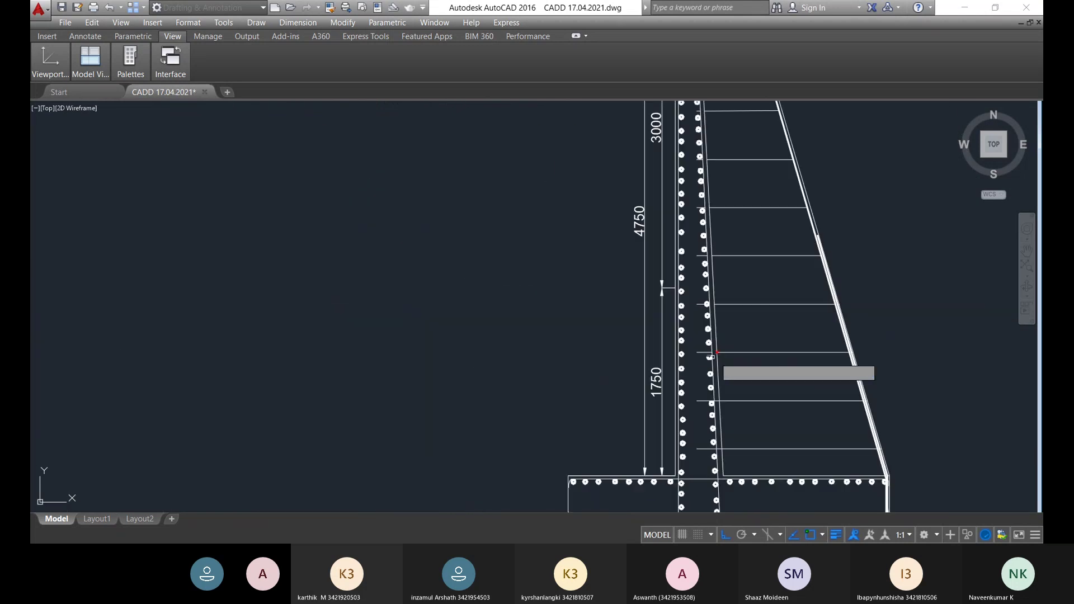
middle_drag(774, 347, 557, 310)
scroll(558, 309, up, 5)
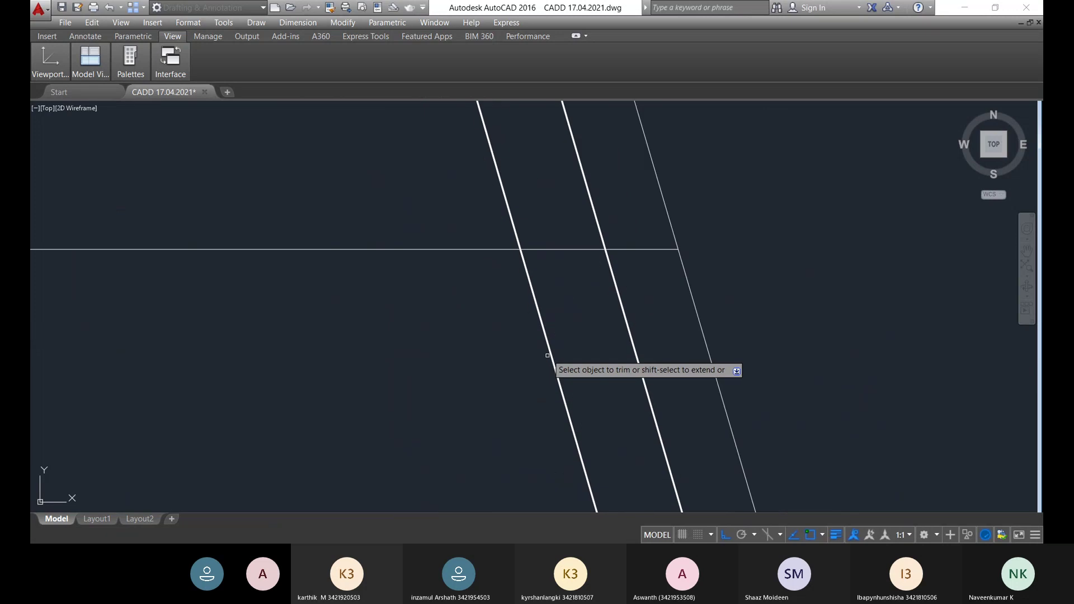
click(593, 289)
click(548, 221)
click(648, 265)
click(627, 222)
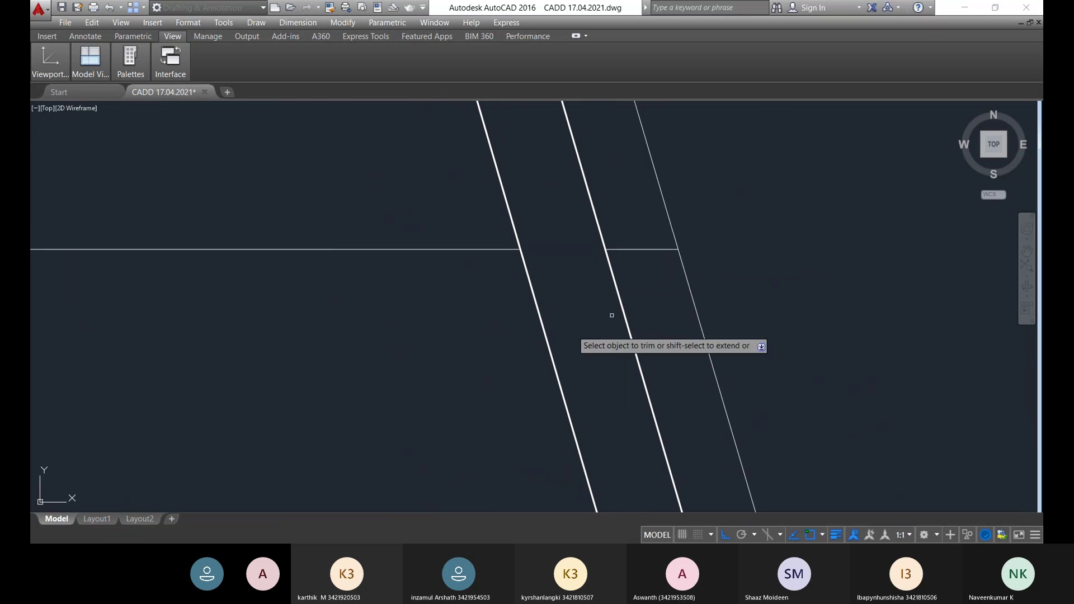
- Trim the ninth horizontal line's segment between the stem's reinforcement line and the stem's face
scroll(525, 353, down, 6)
middle_drag(470, 341, 559, 374)
scroll(535, 297, up, 5)
click(508, 241)
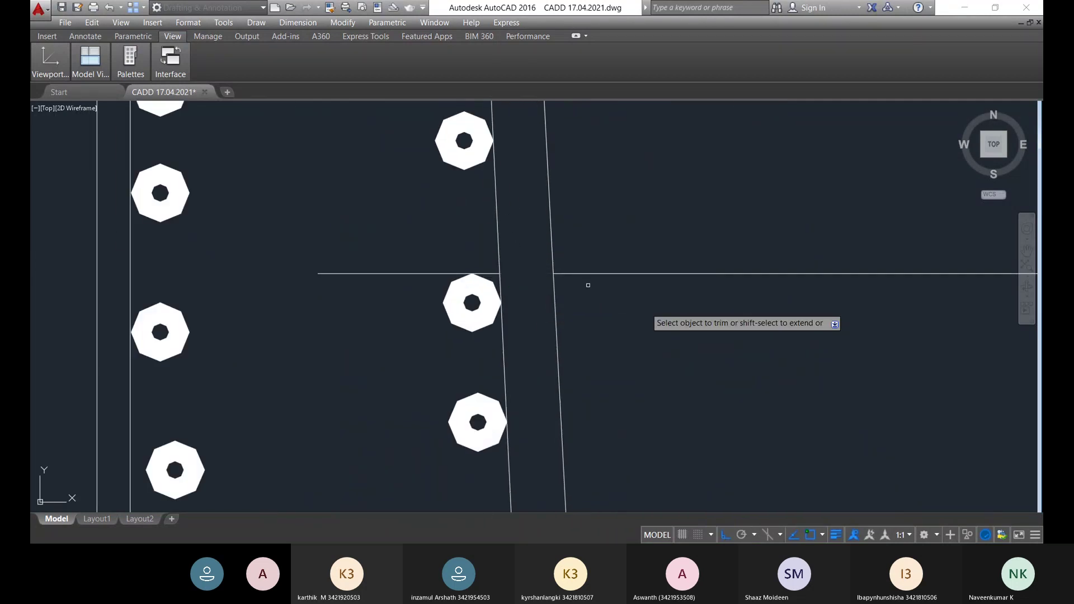
- Trim the segment of the tenth horizontal line, nearest the base slab, between the stem's reinforcement line and the stem's face
scroll(643, 341, down, 5)
scroll(613, 392, up, 5)
scroll(722, 325, up, 4)
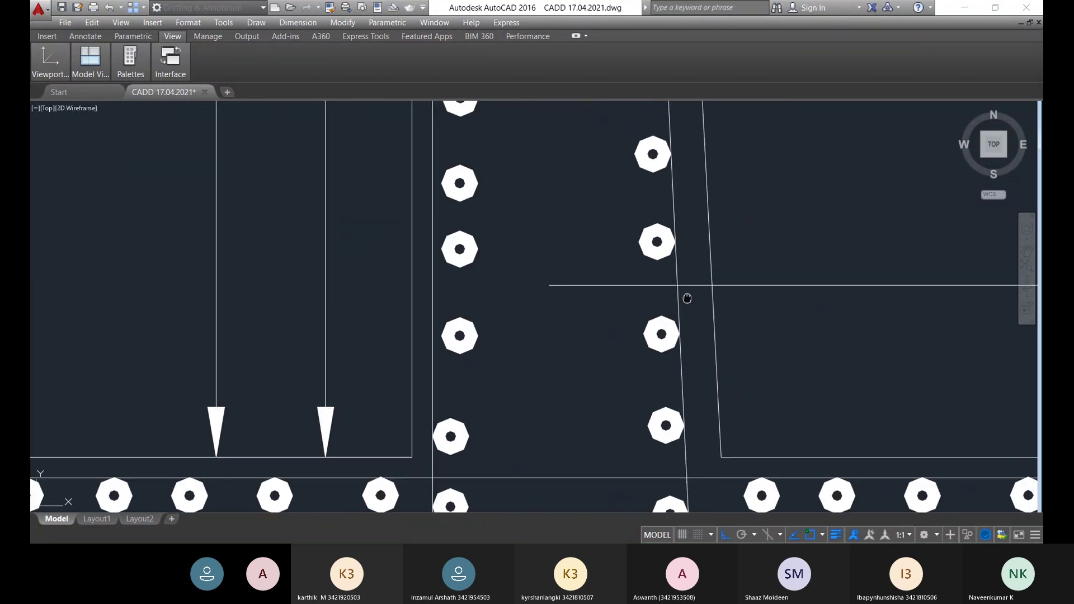
click(644, 298)
- Trim the tenth horizontal line's segment between the two thick sloping reinforcement lines and end the Trim command
scroll(671, 294, down, 5)
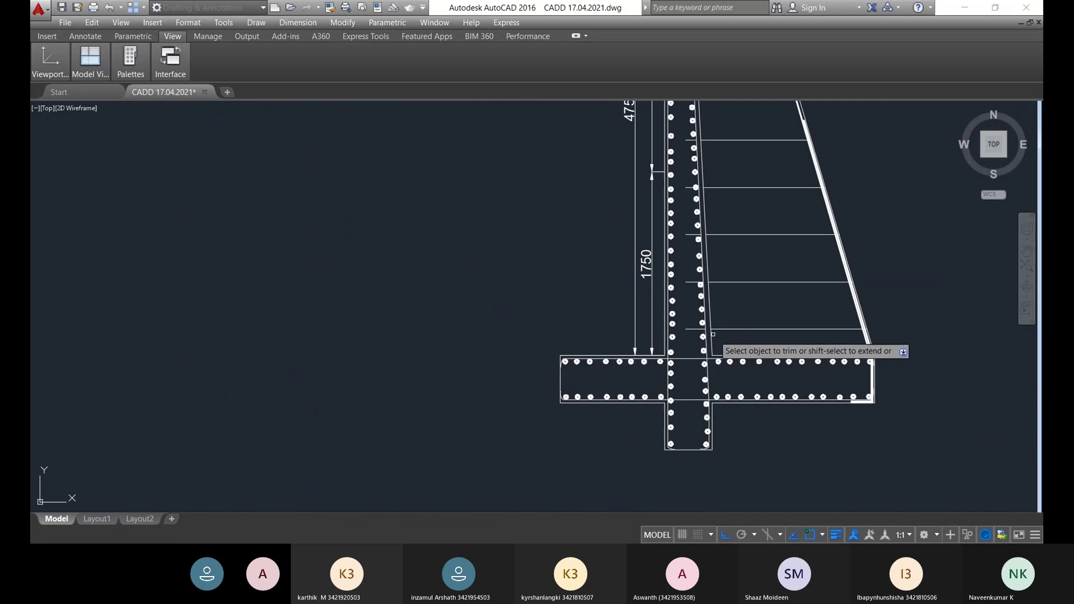
scroll(615, 302, up, 5)
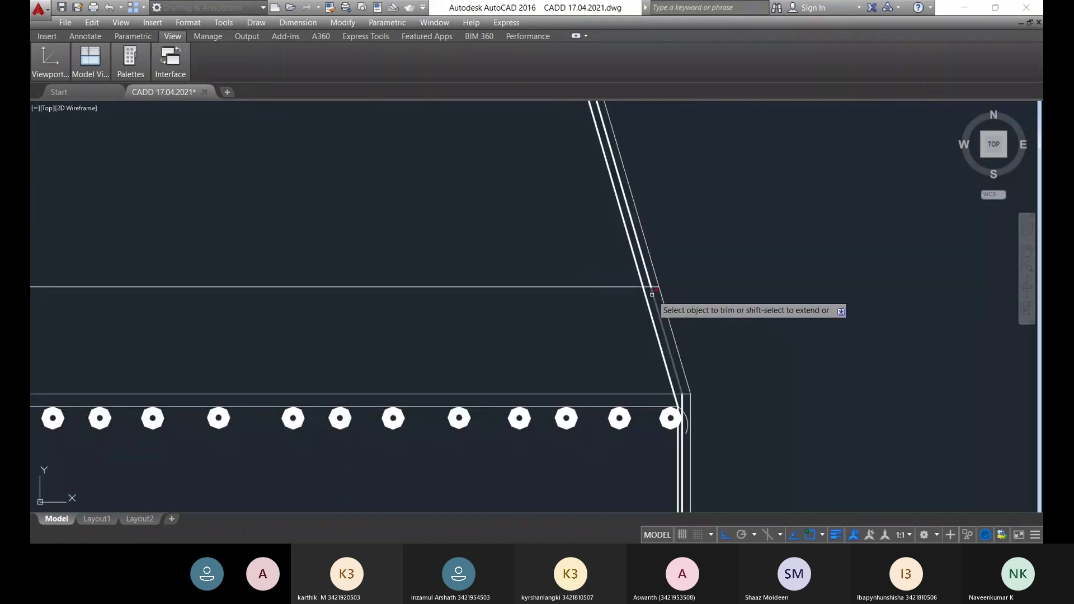
scroll(651, 295, up, 4)
scroll(588, 228, down, 2)
middle_drag(575, 297, 583, 296)
scroll(581, 310, up, 6)
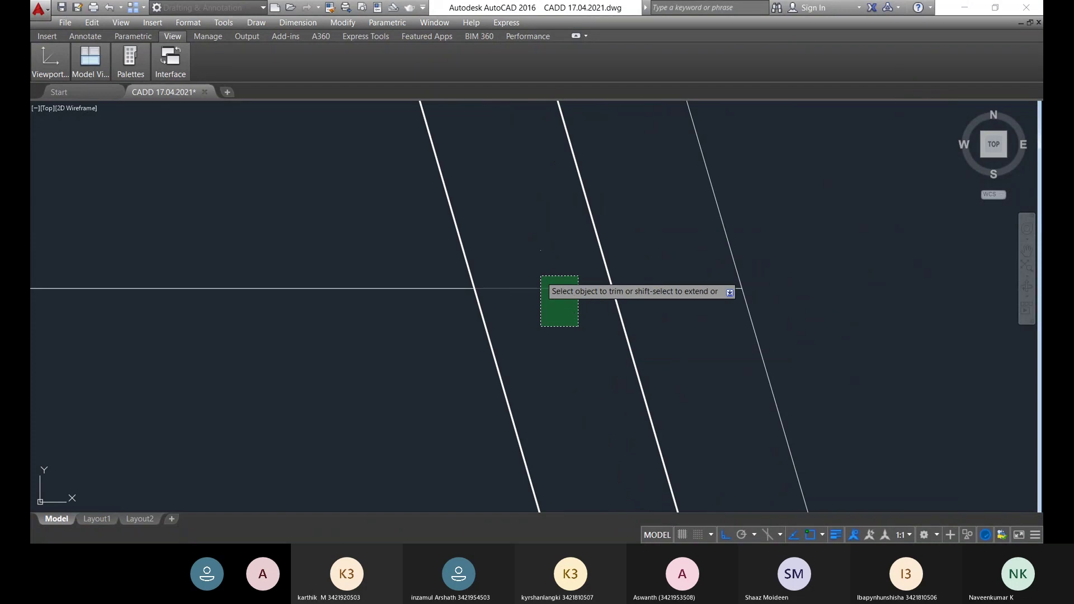
click(540, 276)
click(688, 304)
scroll(662, 281, down, 4)
scroll(647, 293, up, 3)
scroll(652, 312, down, 3)
scroll(636, 330, up, 2)
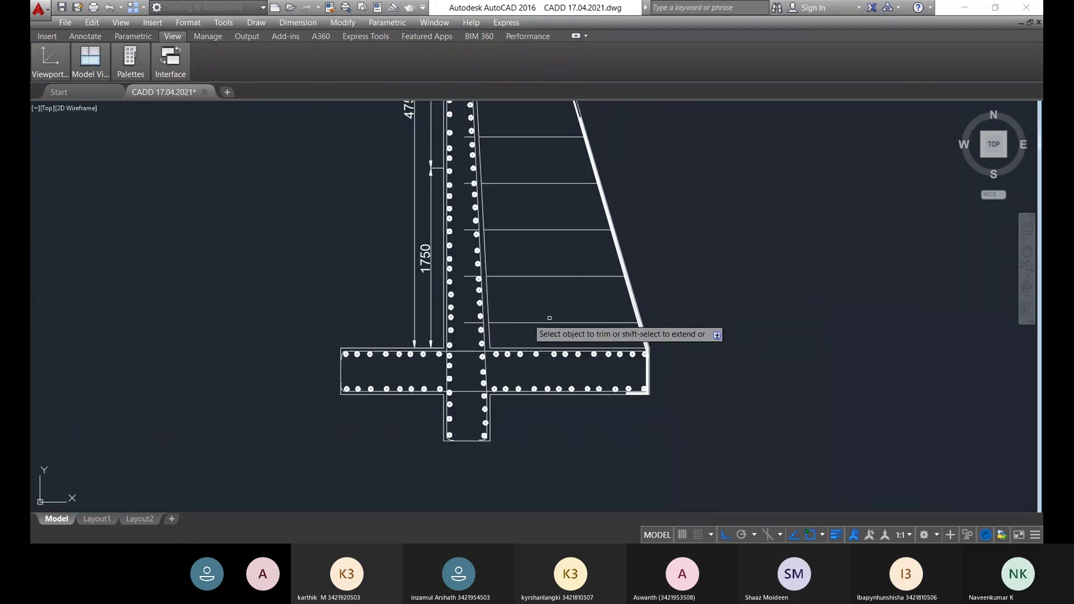
click(446, 343)
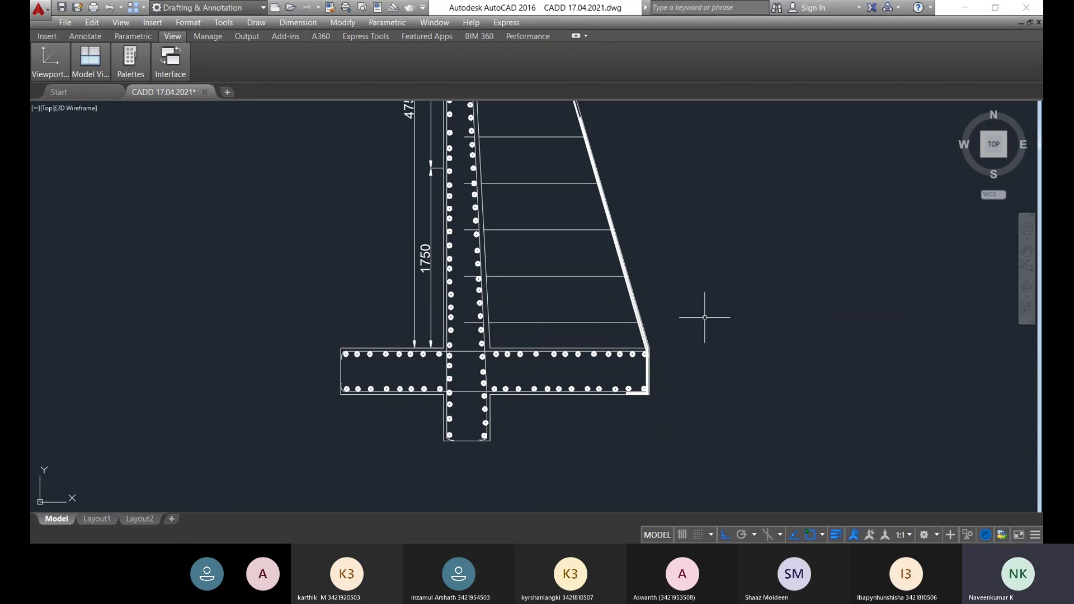
- Delete the leftover stub of the tenth horizontal line inside the stem
scroll(461, 292, up, 5)
scroll(555, 372, up, 8)
click(507, 324)
key(Delete)
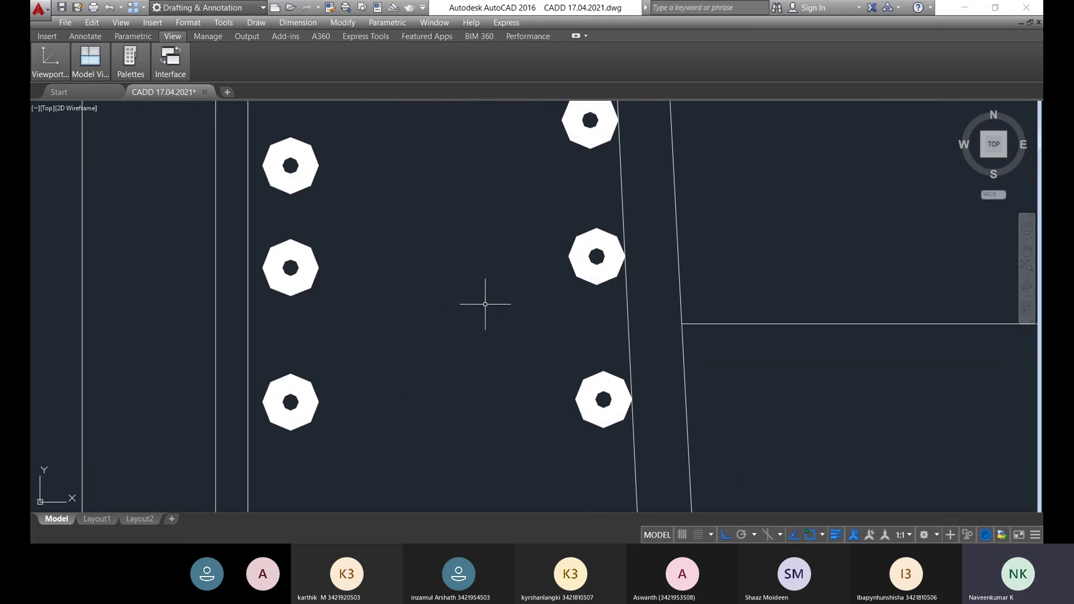
- Delete the leftover stubs of the ninth and eighth horizontal lines inside the stem
scroll(540, 368, down, 6)
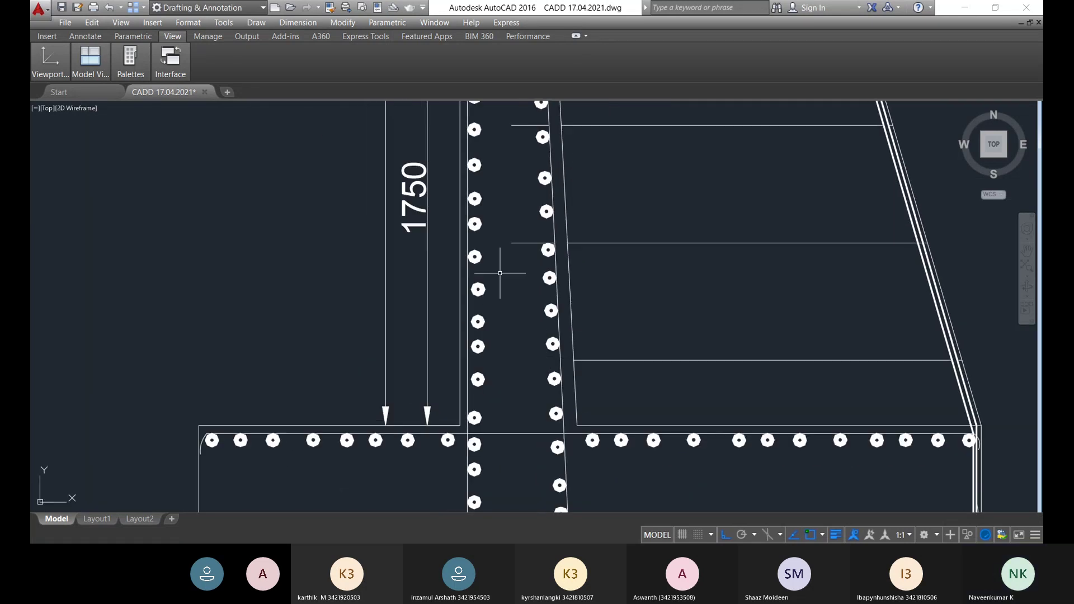
click(520, 243)
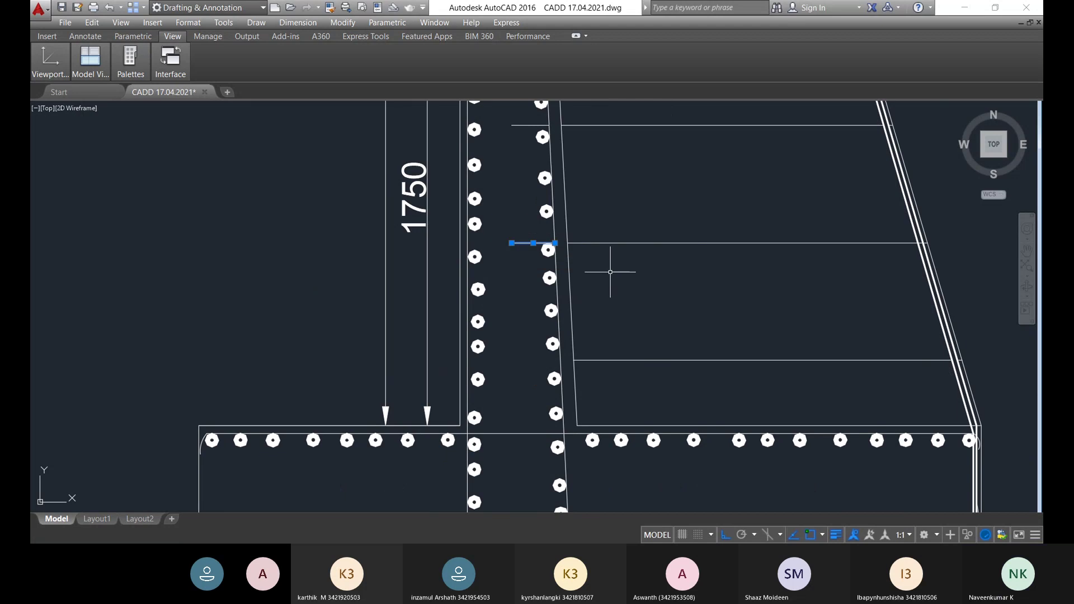
scroll(614, 215, down, 5)
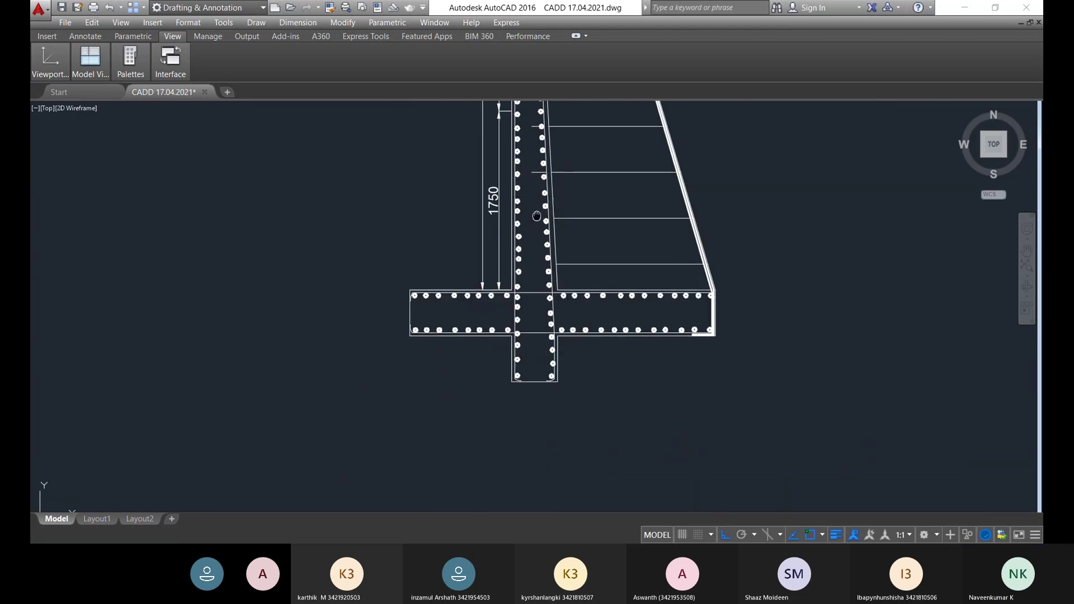
scroll(593, 290, up, 7)
click(600, 232)
click(576, 174)
- Delete the leftover stub of the seventh horizontal line inside the stem
scroll(565, 174, down, 5)
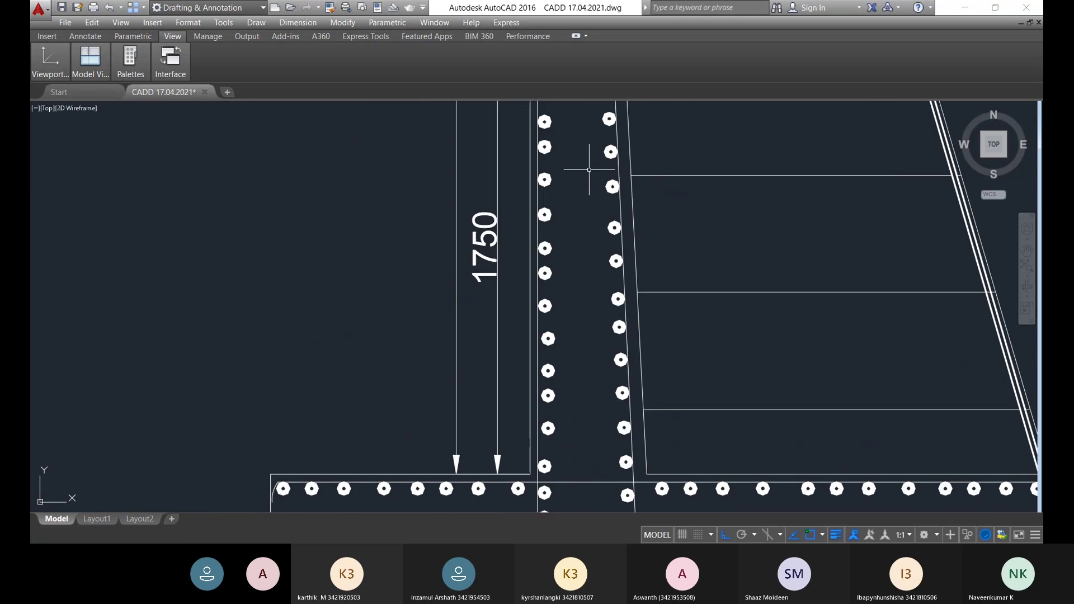
middle_drag(609, 208, 621, 311)
scroll(604, 300, up, 12)
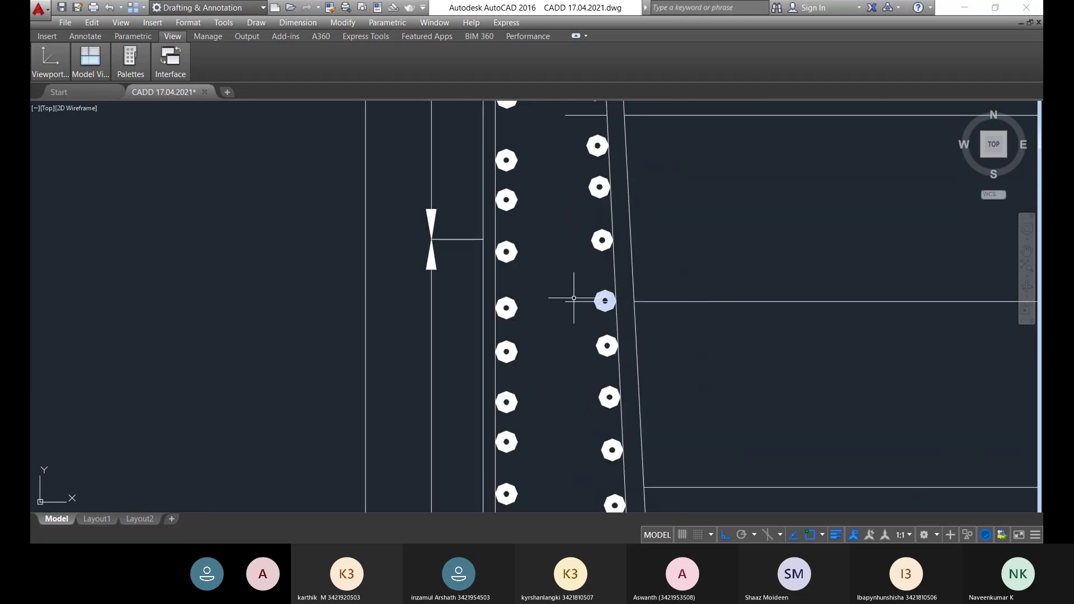
key(Delete)
- Delete the leftover stub of the sixth horizontal line inside the stem
scroll(599, 293, down, 5)
scroll(604, 235, up, 4)
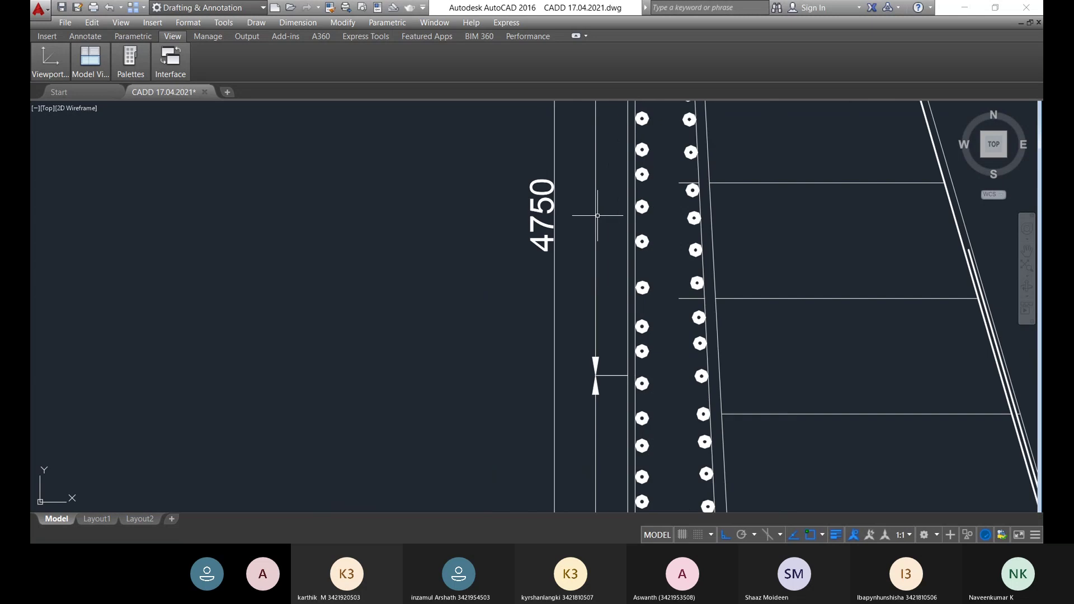
scroll(630, 285, up, 2)
click(630, 284)
click(588, 247)
key(Delete)
- Delete the leftover stub of the fifth horizontal line inside the stem
scroll(592, 231, down, 4)
scroll(591, 231, down, 4)
scroll(593, 224, up, 9)
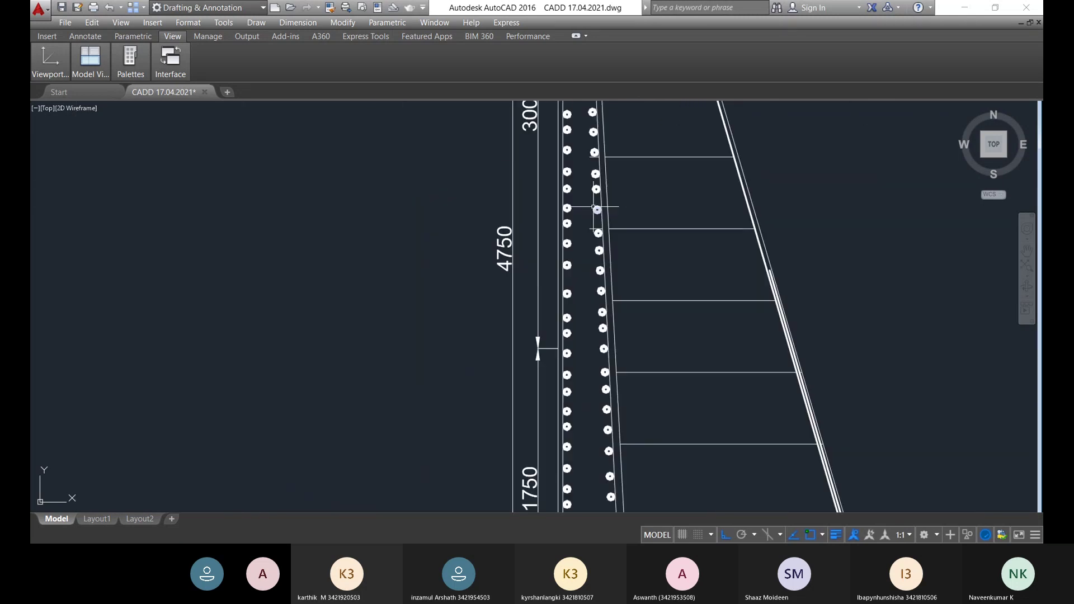
click(611, 340)
click(569, 289)
key(Delete)
- Delete the leftover stub of the fourth horizontal line inside the stem
scroll(582, 224, down, 4)
scroll(568, 192, up, 3)
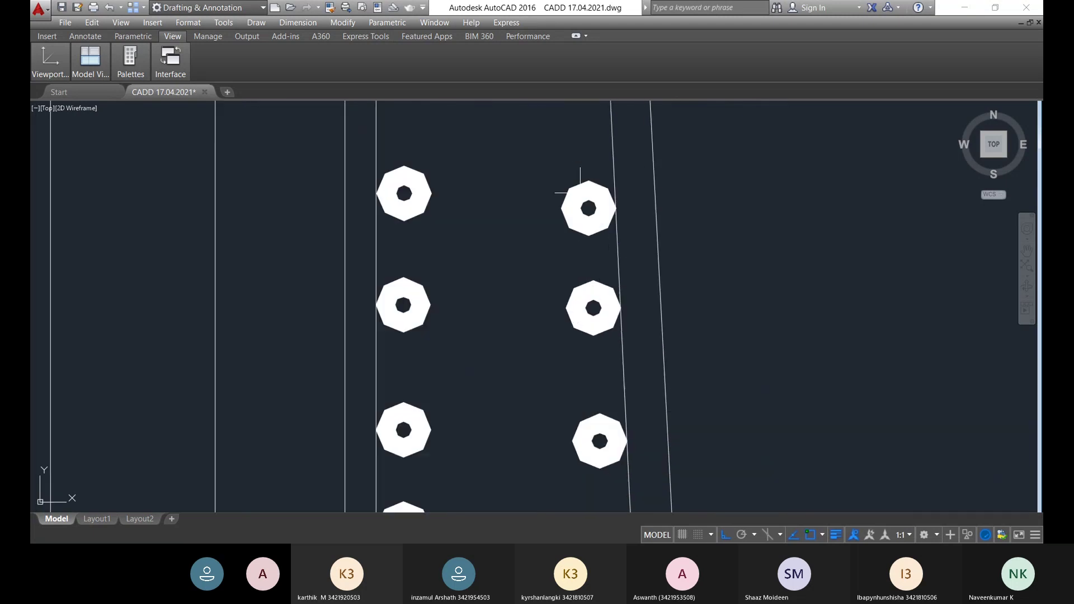
scroll(583, 241, up, 1)
scroll(583, 240, up, 4)
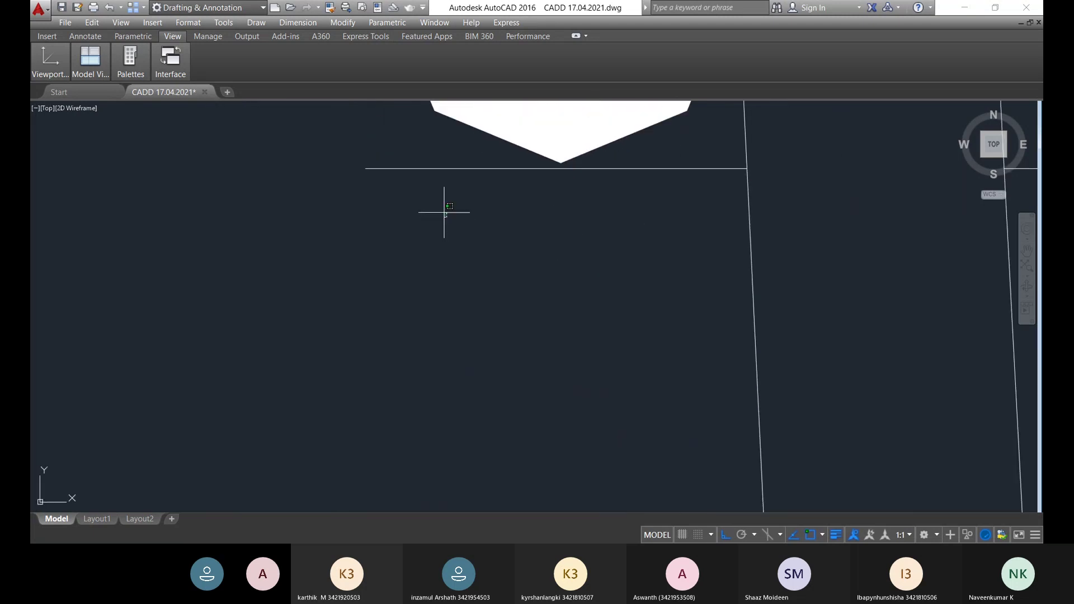
click(323, 150)
key(Delete)
- Delete the tenth horizontal line's leftover piece between the outer thick reinforcement line and the thin sloping wall edge
scroll(351, 191, down, 5)
scroll(351, 191, down, 5)
middle_drag(344, 179, 536, 304)
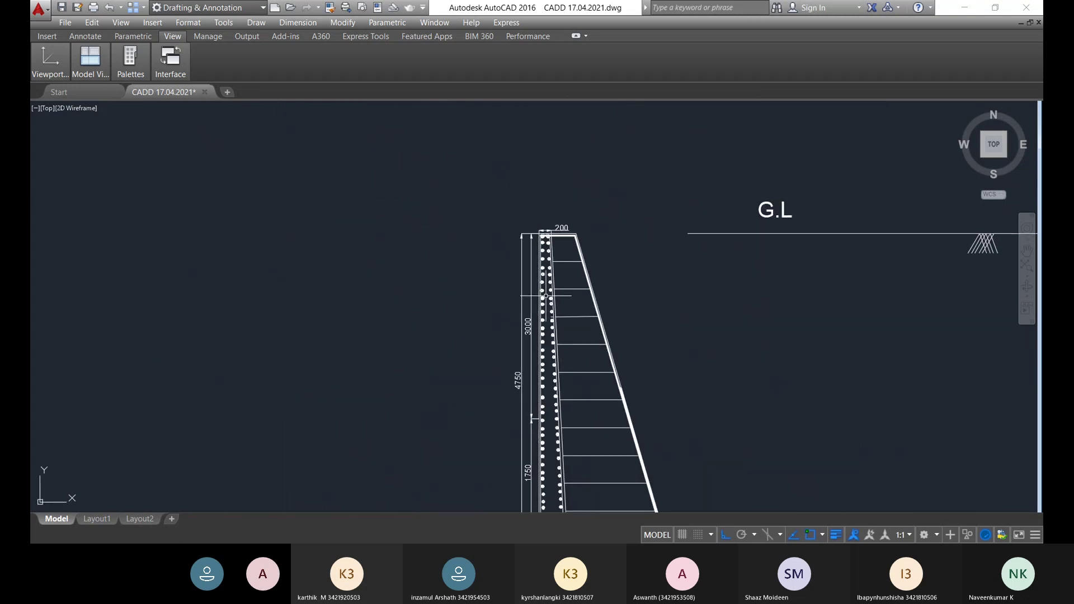
middle_drag(571, 428, 573, 289)
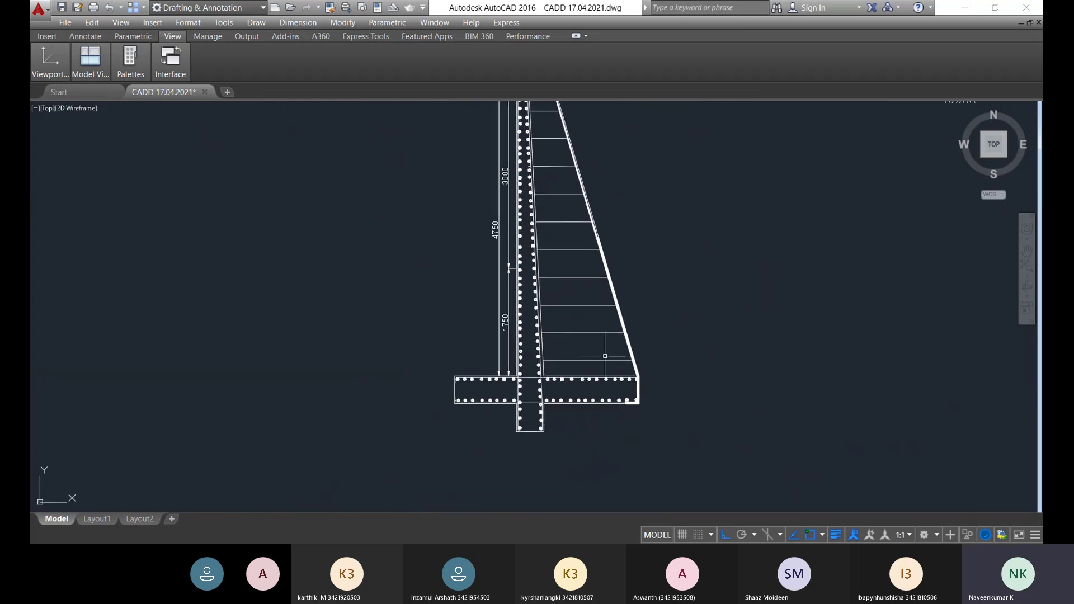
scroll(636, 358, up, 5)
middle_drag(755, 413, 453, 403)
middle_drag(510, 480, 480, 333)
scroll(537, 353, up, 3)
drag(532, 326, 500, 282)
key(Delete)
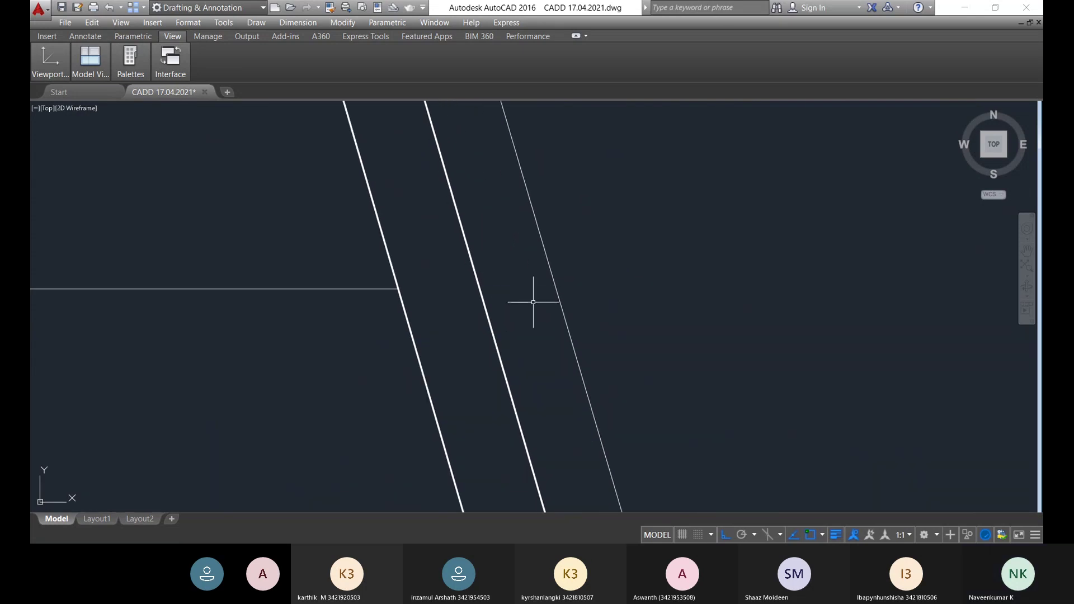
- Trim the ninth horizontal line's segment between the two thick sloping reinforcement lines
scroll(511, 300, down, 3)
scroll(501, 191, up, 5)
click(494, 239)
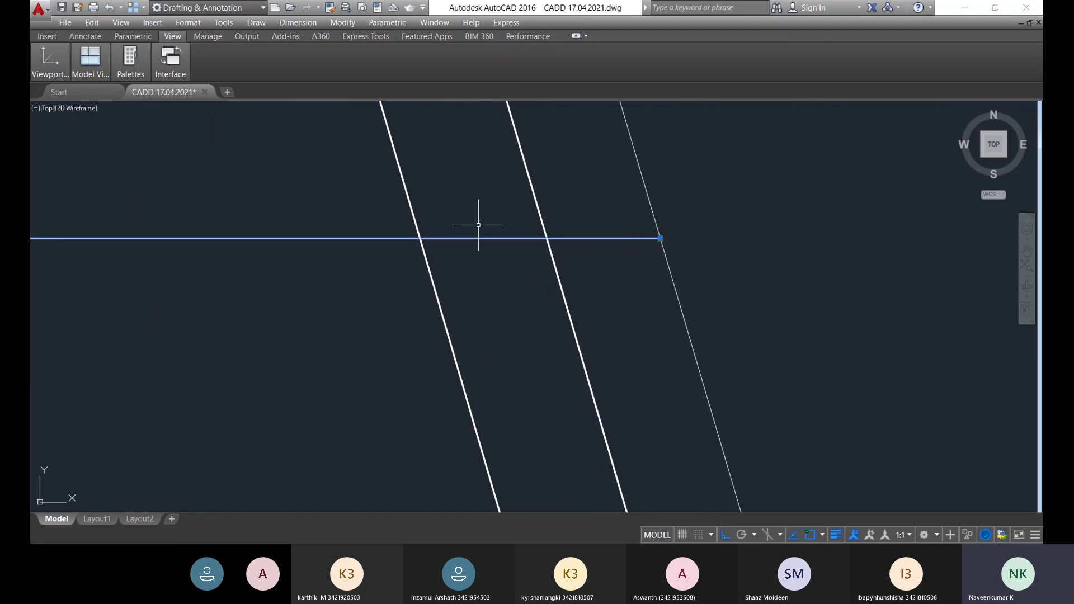
key(Escape)
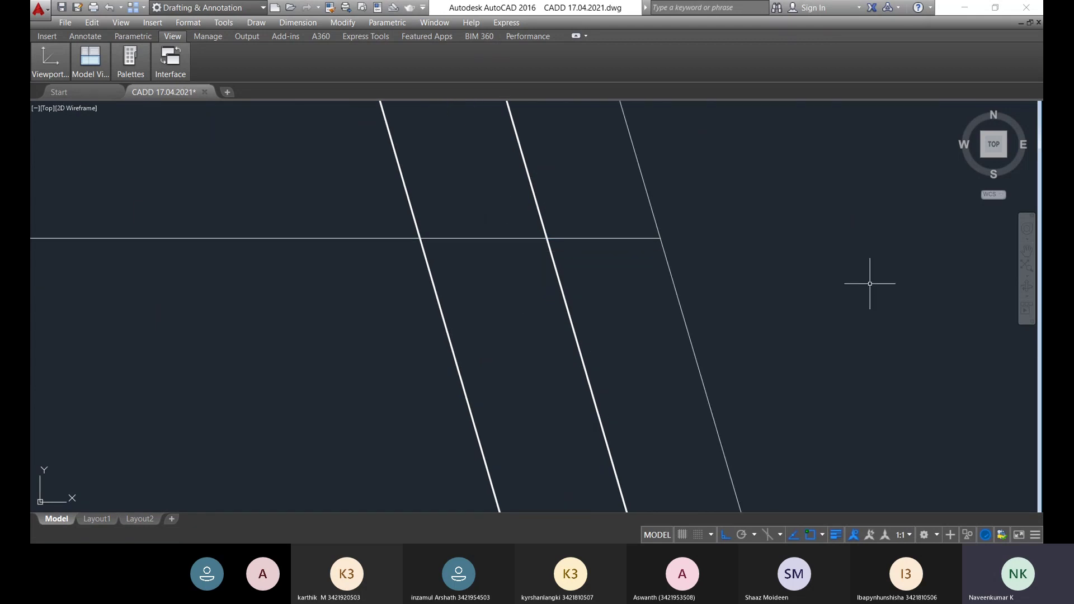
key(Return)
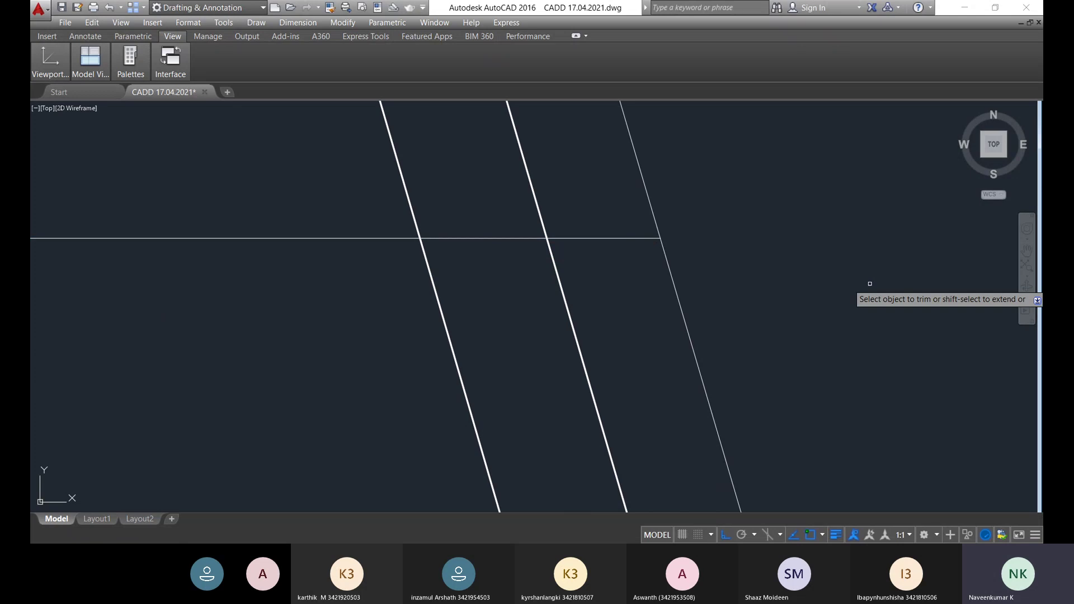
click(510, 239)
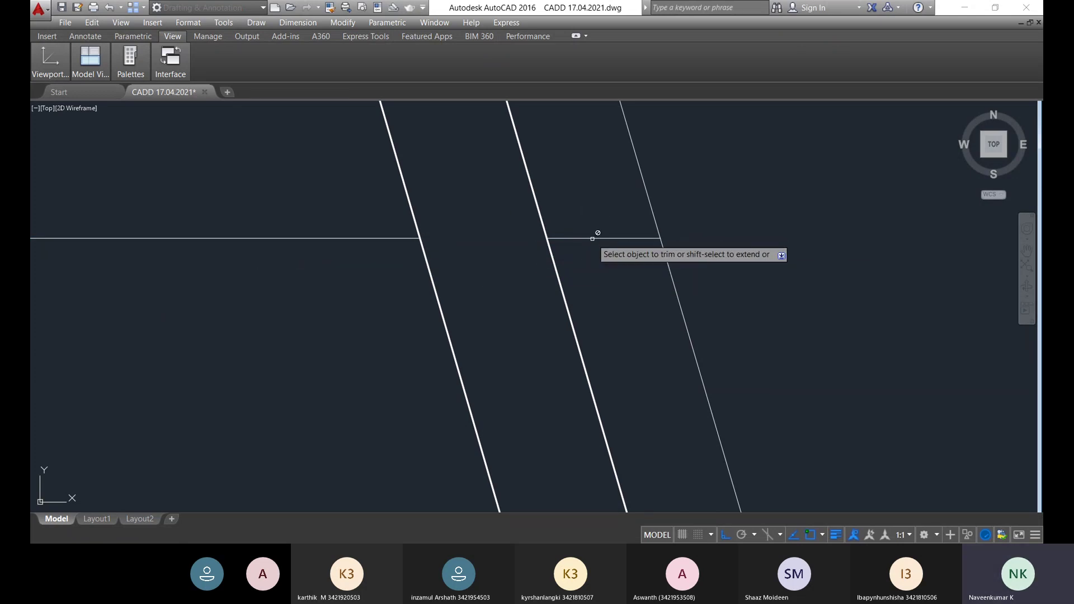
- Delete the ninth horizontal line's leftover piece between the outer thick reinforcement line and the thin sloping wall edge
key(Escape)
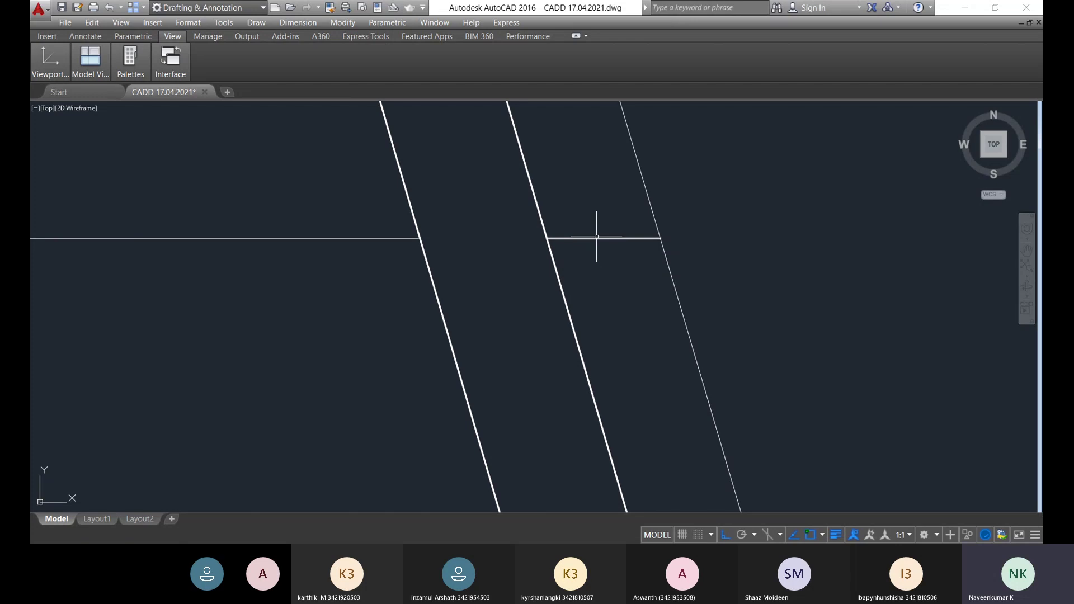
click(584, 238)
key(Delete)
- Delete the eighth horizontal line's leftover piece between the outer thick reinforcement line and the thin sloping wall edge
scroll(584, 235, down, 5)
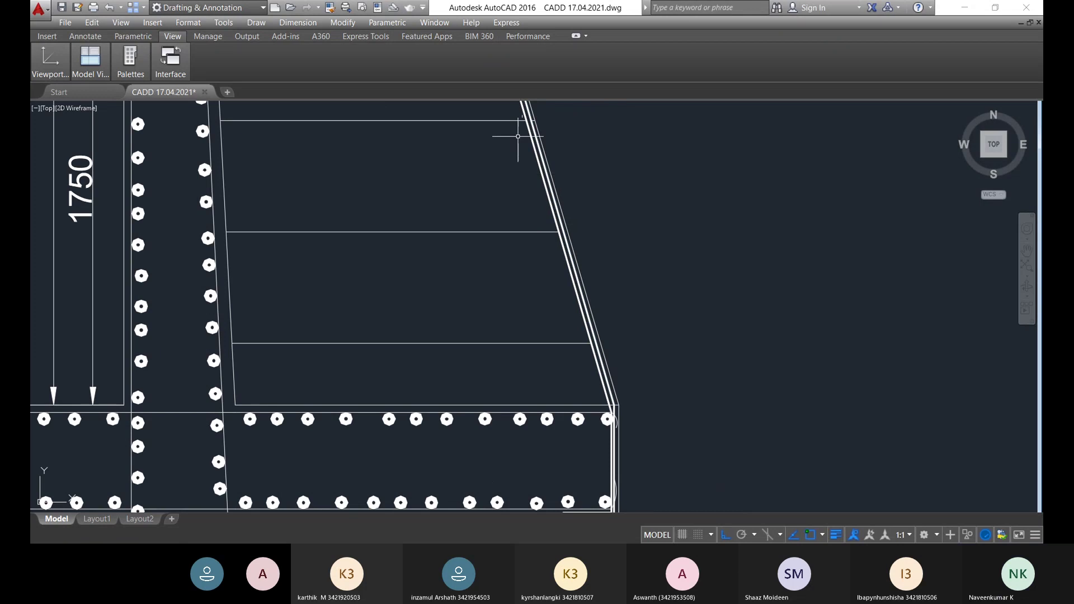
scroll(505, 135, up, 5)
middle_drag(611, 143, 568, 258)
scroll(568, 258, up, 7)
middle_drag(588, 211, 582, 375)
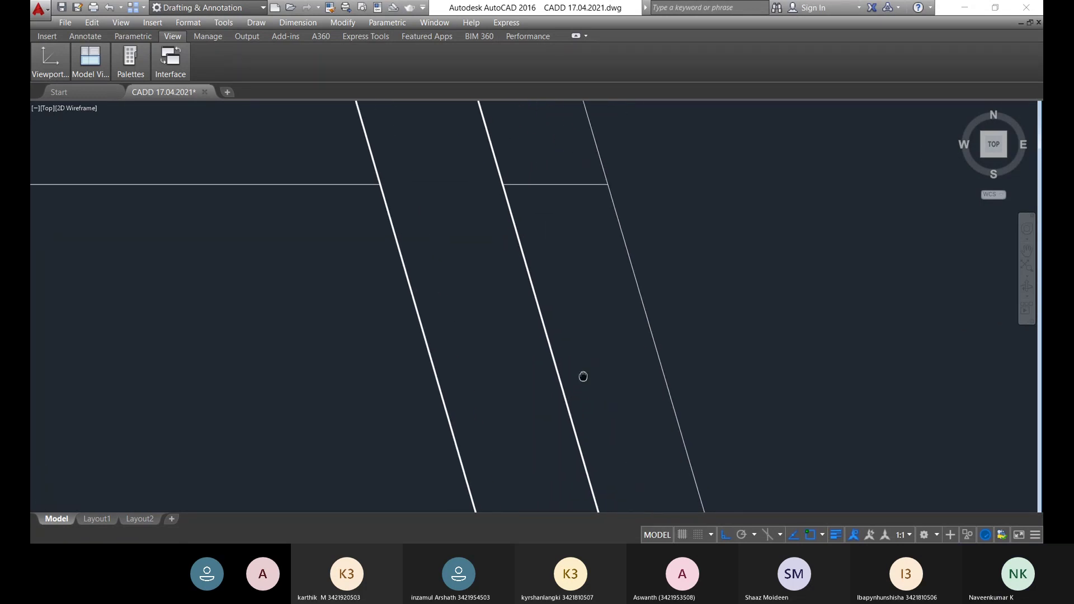
click(584, 205)
click(556, 167)
key(Delete)
- Examine the remaining horizontal line ends along the sloping reinforcement and the overall wall section
scroll(555, 167, down, 8)
middle_drag(535, 196, 576, 456)
scroll(562, 386, up, 2)
scroll(563, 377, down, 6)
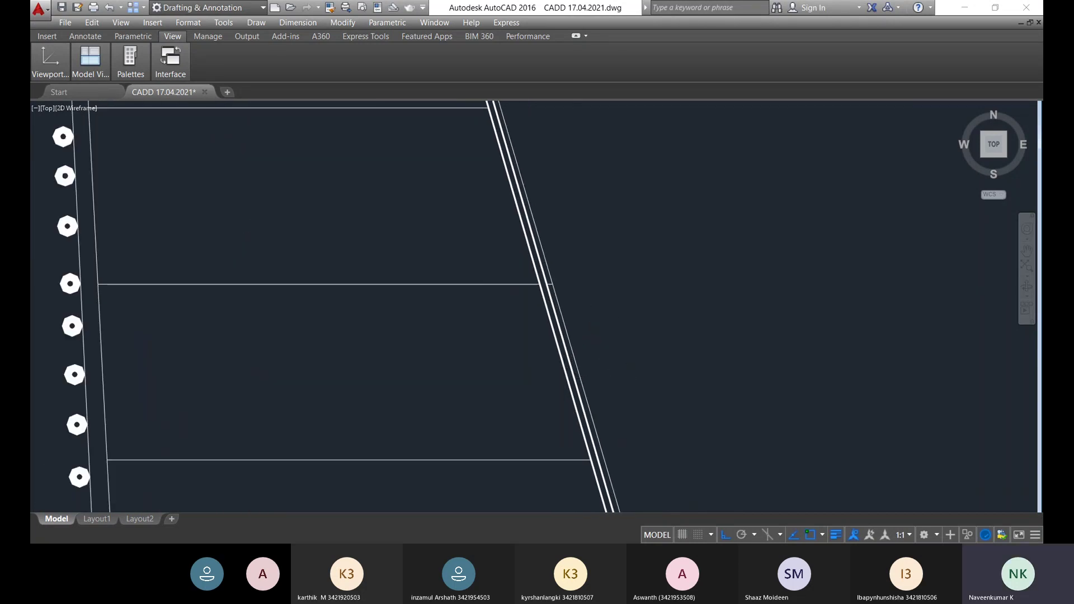
scroll(554, 332, up, 7)
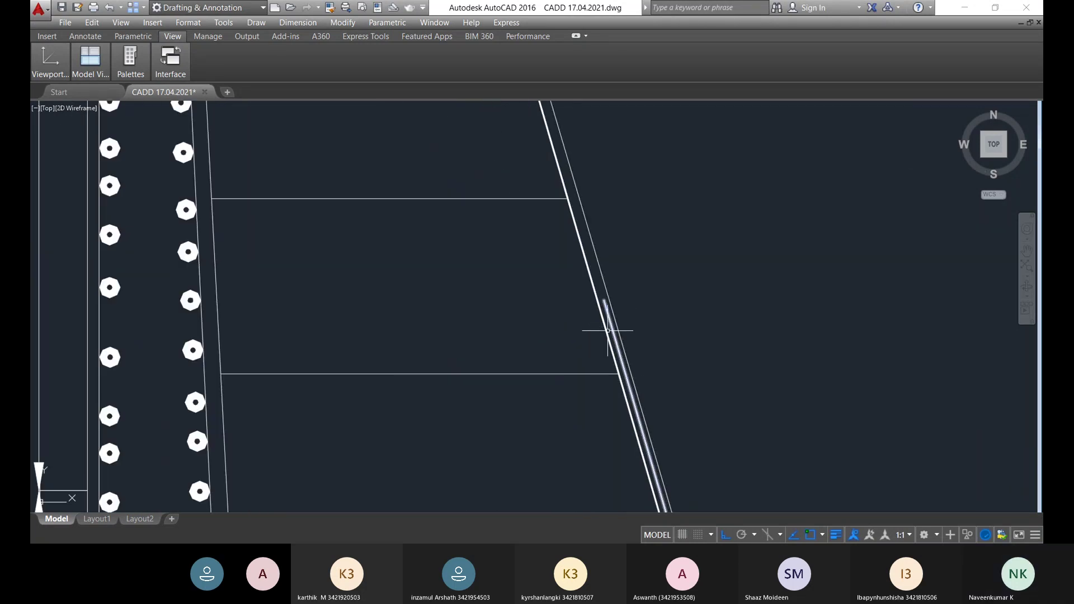
scroll(599, 344, down, 5)
middle_drag(601, 347, 605, 232)
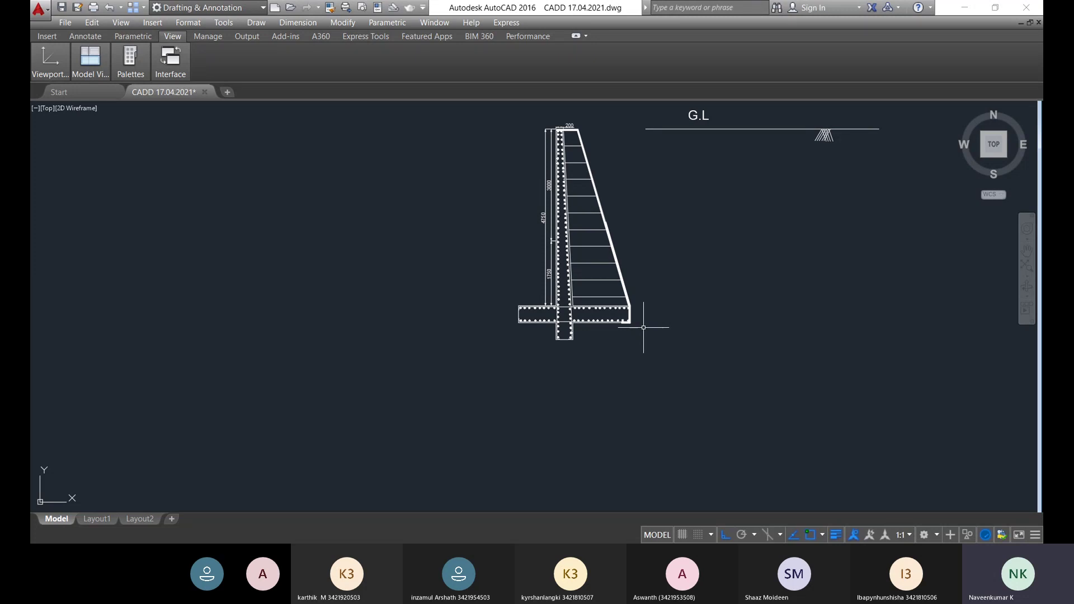
- Offset the stem's sloping face line by 110 toward the thick sloping reinforcement repeatedly, making six evenly spaced copies
scroll(570, 203, up, 5)
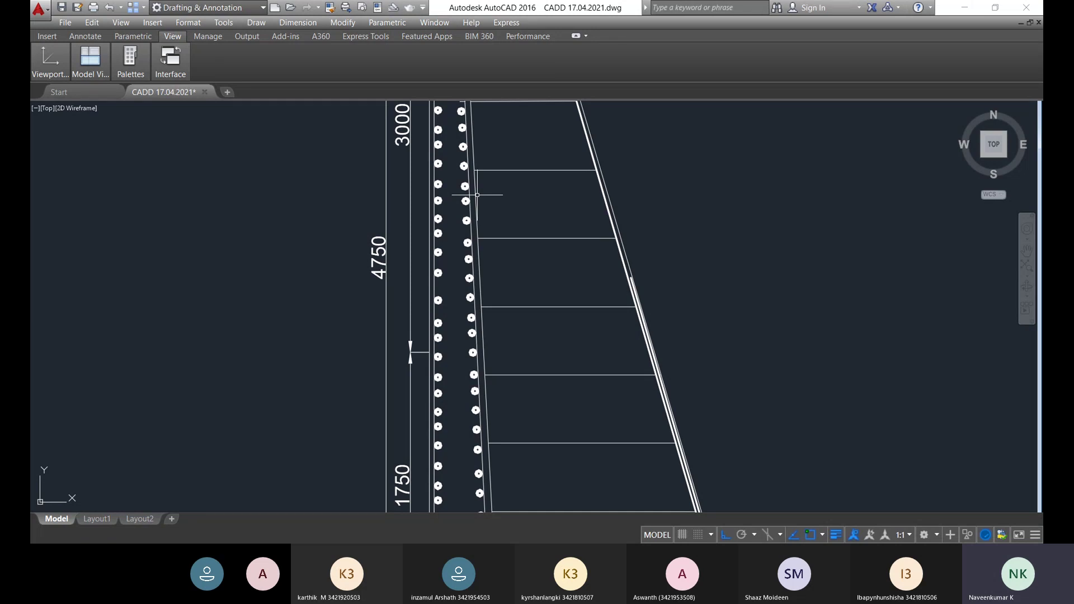
key(Return)
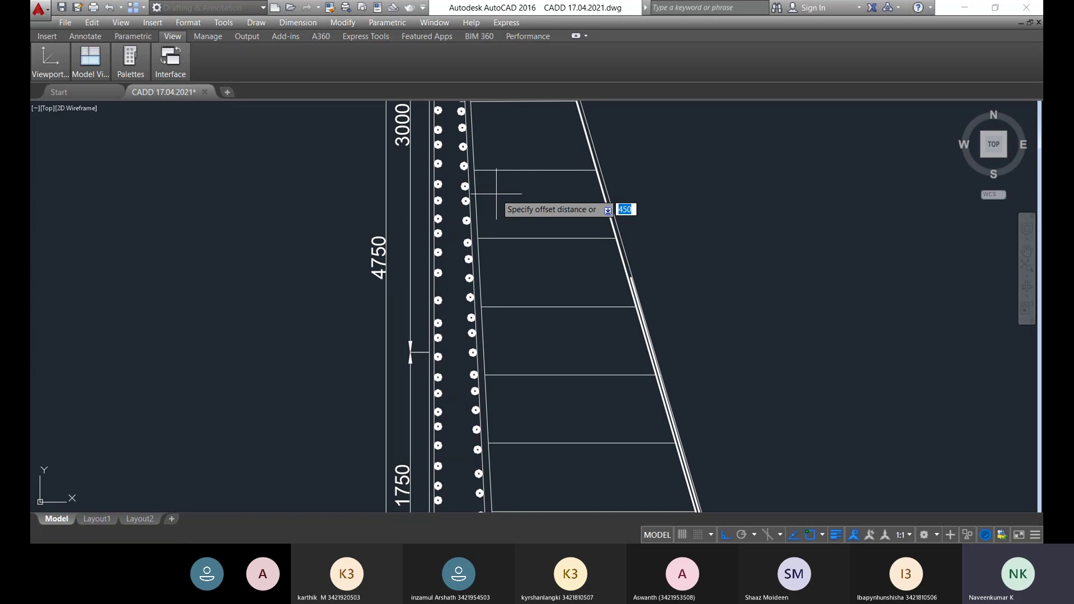
text(50)
key(Return)
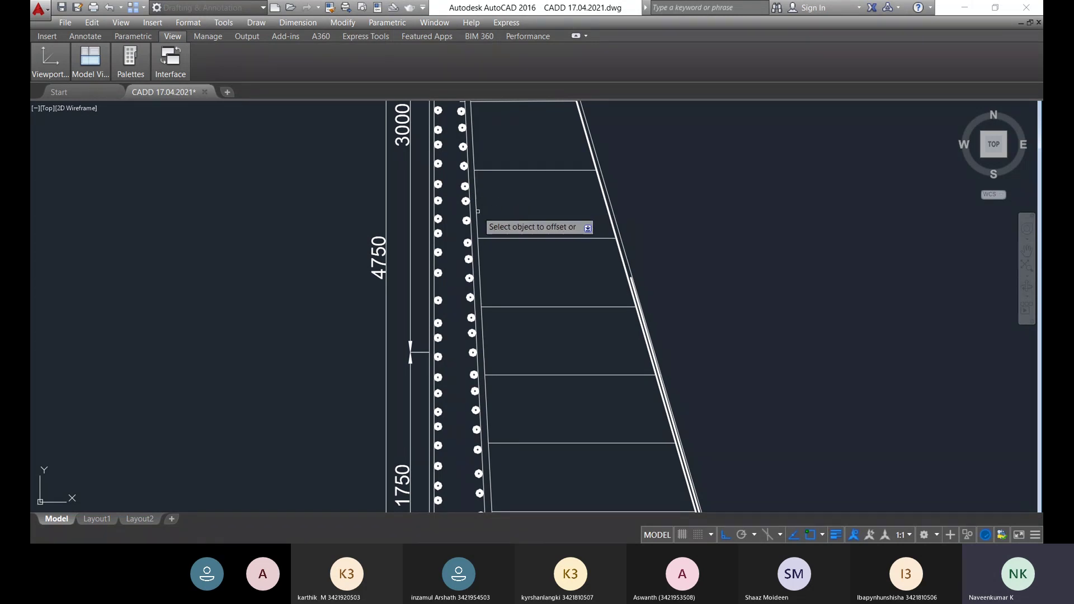
click(476, 212)
click(520, 210)
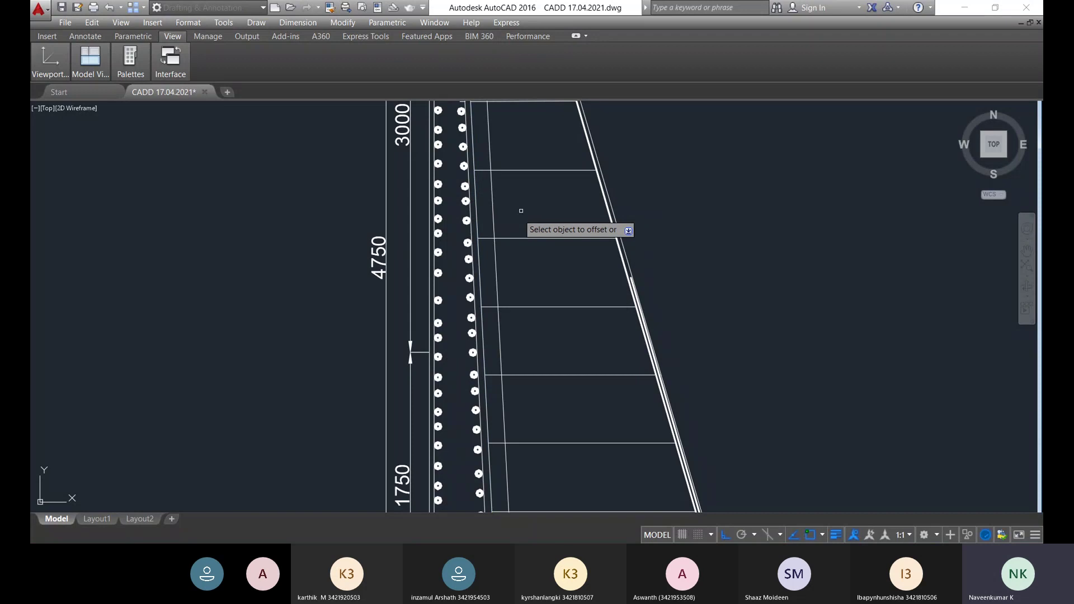
click(492, 220)
click(531, 211)
click(510, 212)
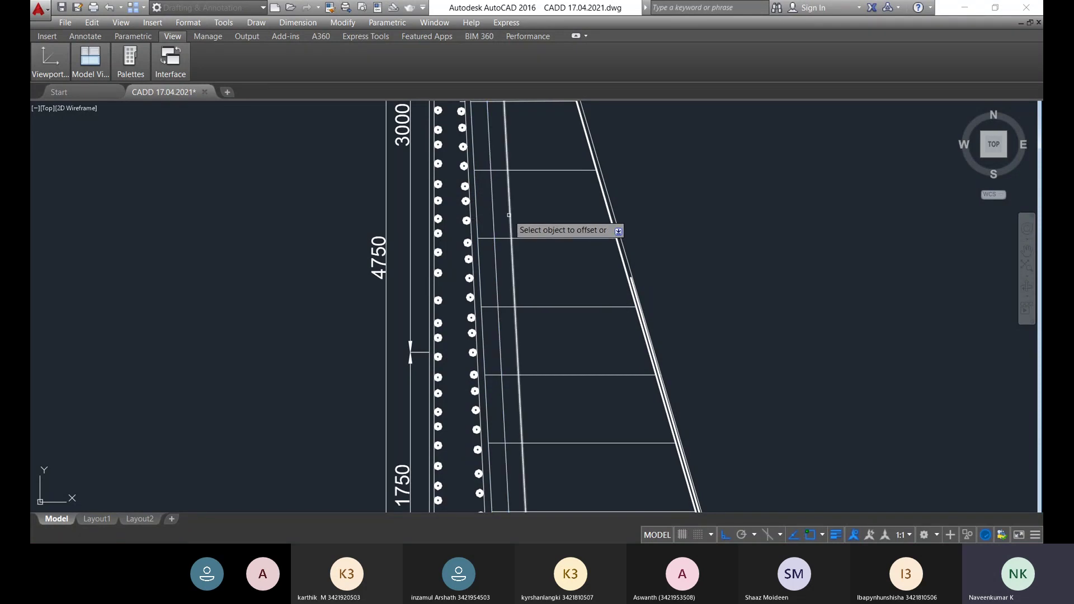
click(528, 211)
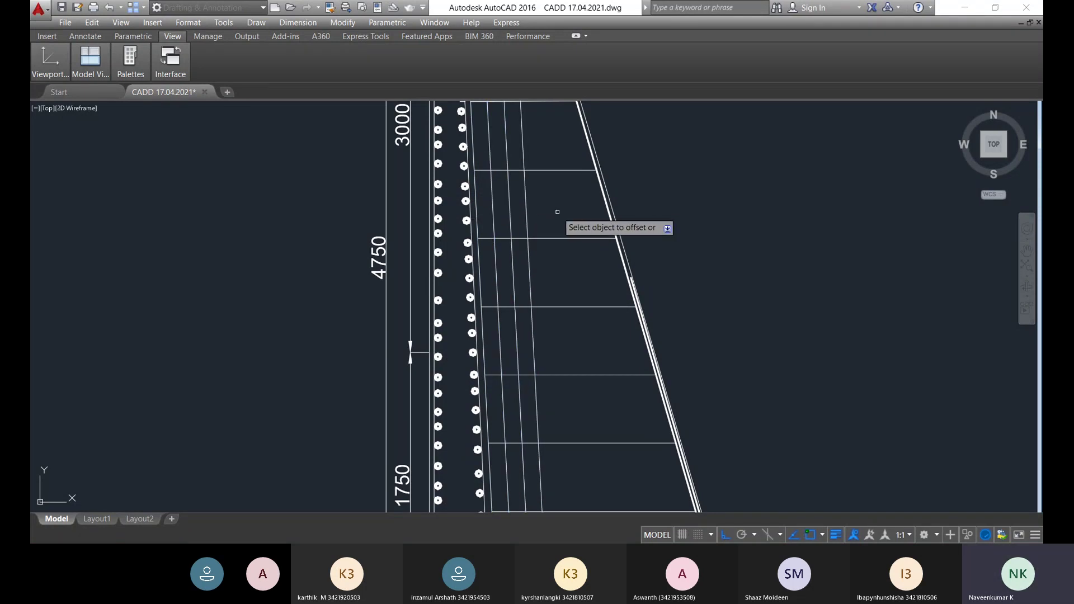
click(526, 215)
click(539, 216)
click(541, 215)
click(554, 217)
click(558, 216)
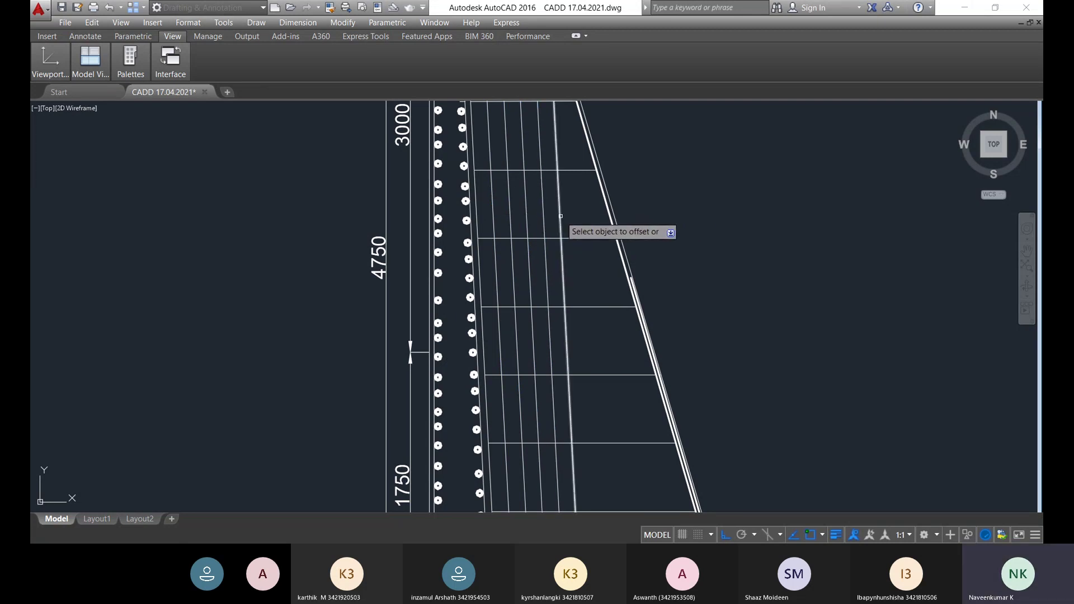
click(568, 213)
click(577, 219)
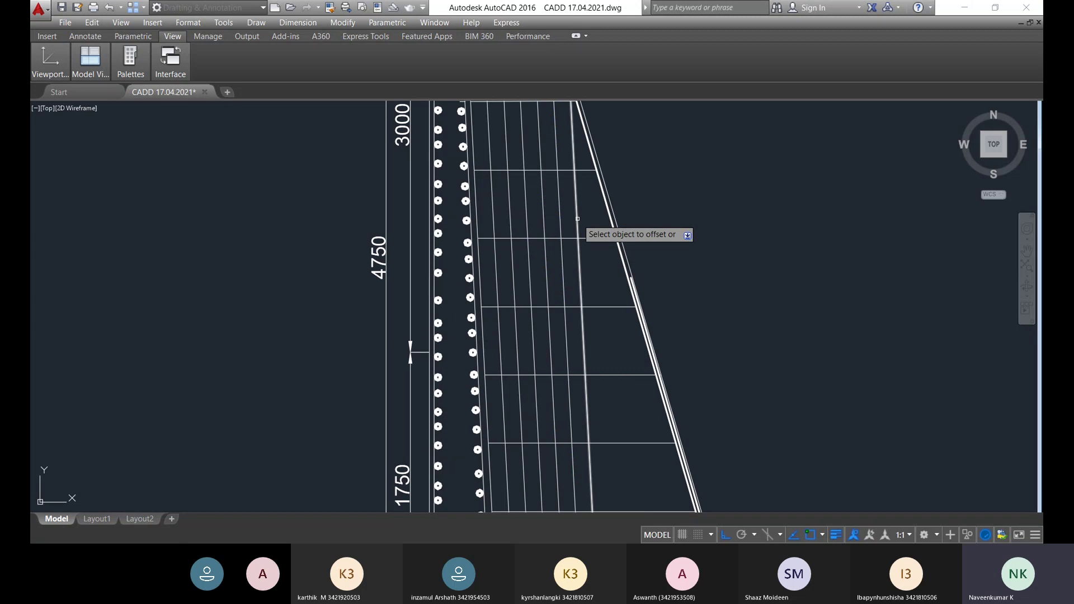
click(586, 188)
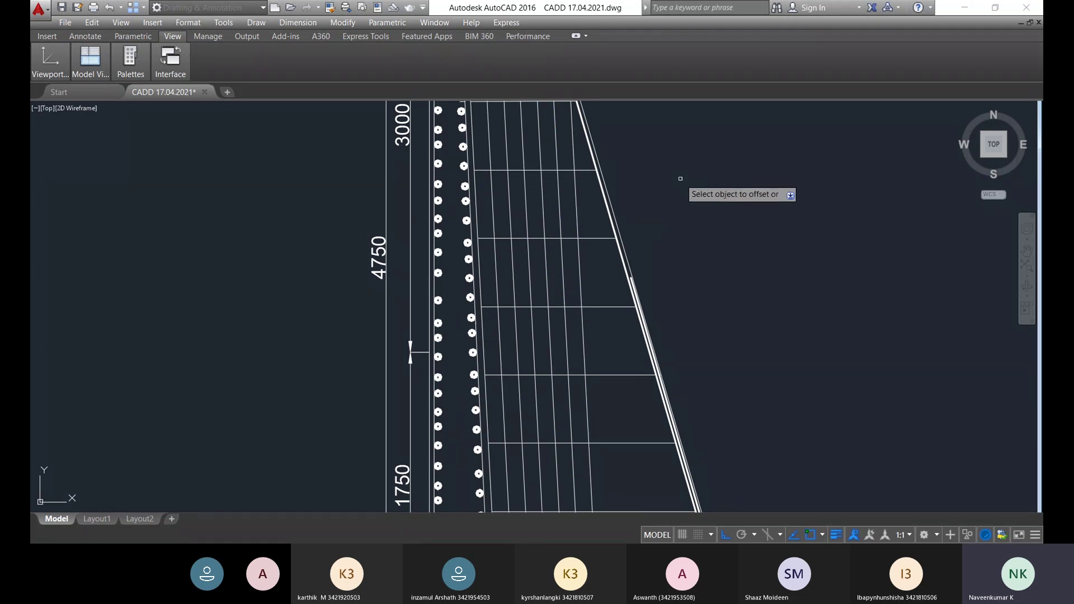
key(Escape)
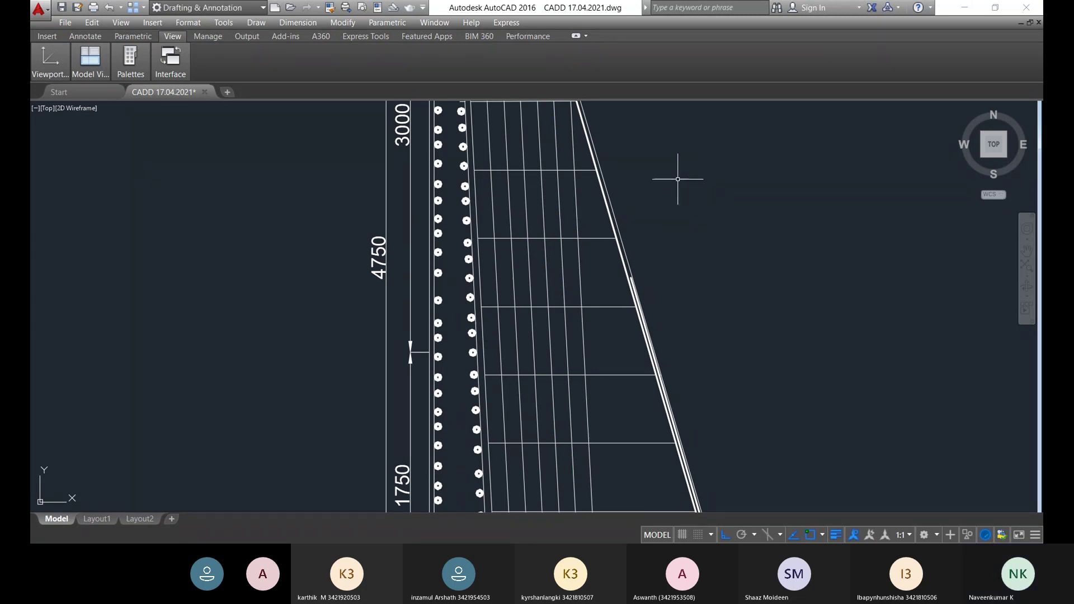
- Offset the copy farthest from the stem by 110 toward the sloping reinforcement, continuing for three more lines
scroll(622, 198, down, 5)
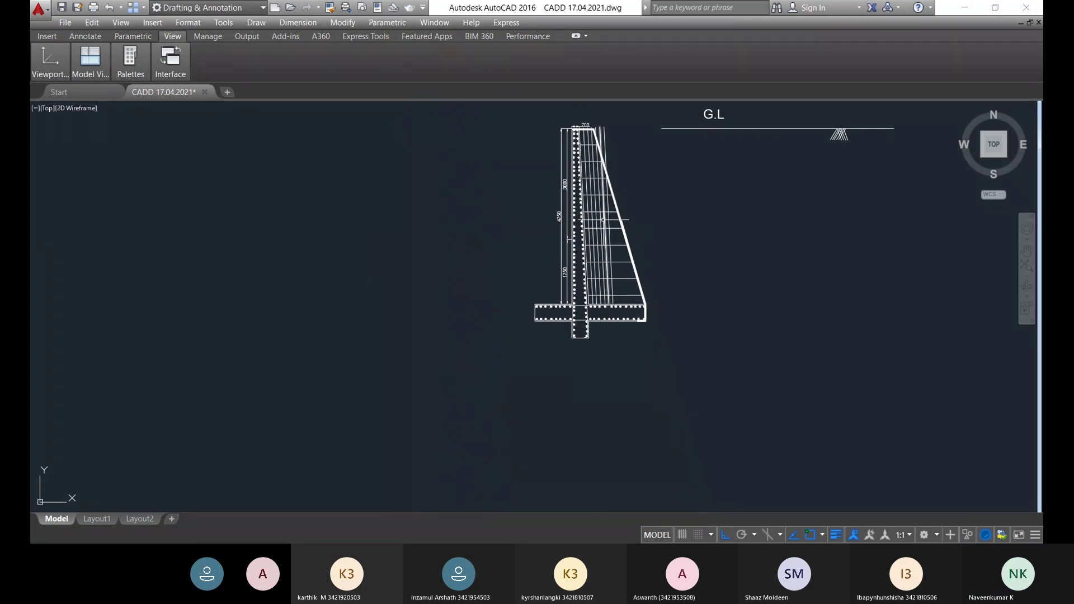
scroll(617, 202, up, 5)
scroll(677, 258, down, 2)
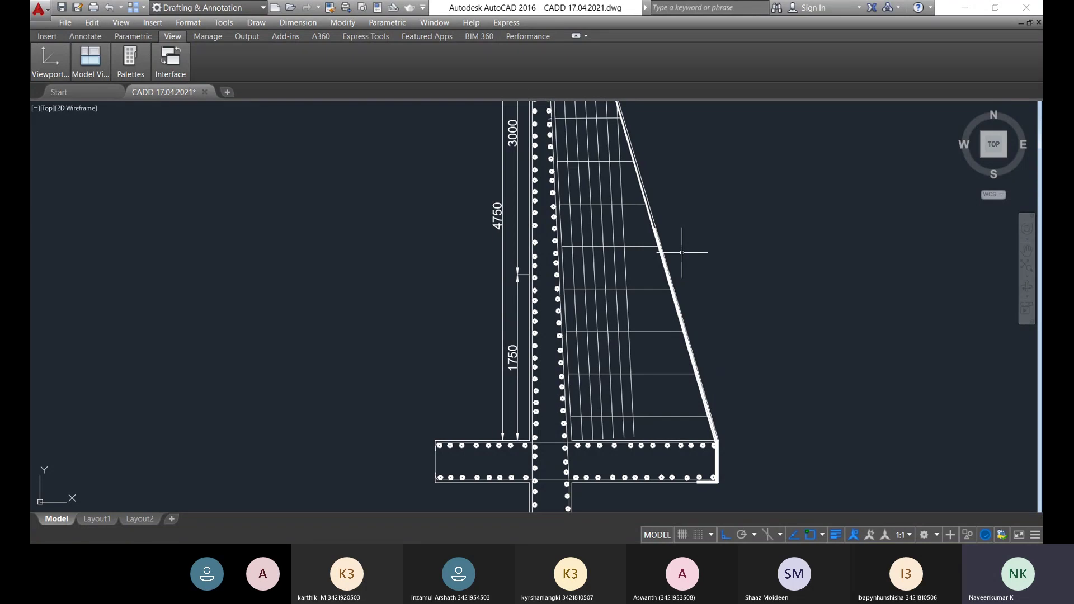
scroll(618, 284, up, 5)
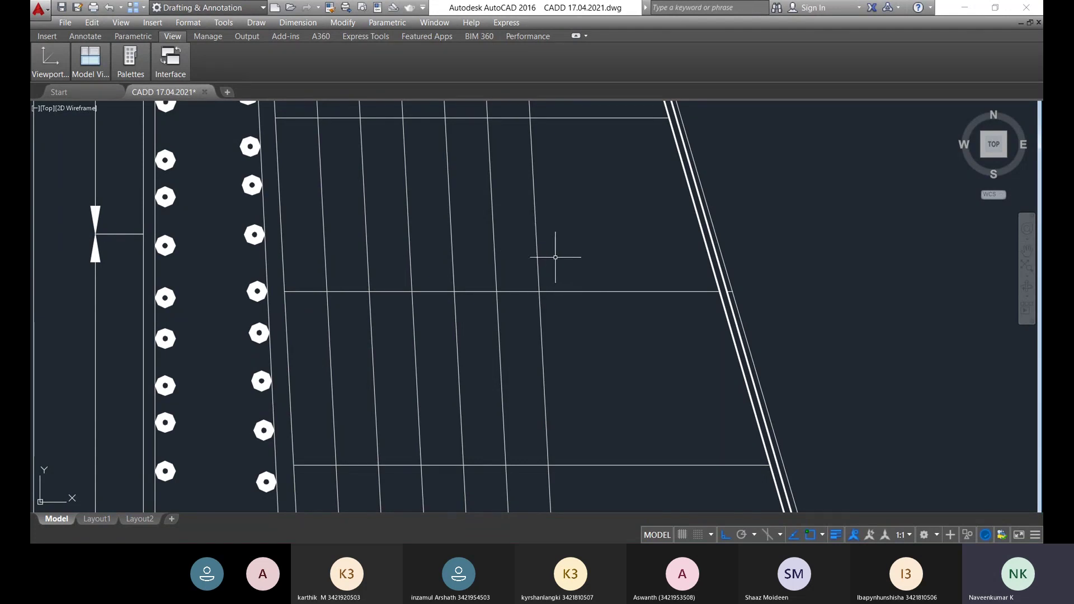
text(o)
key(Return)
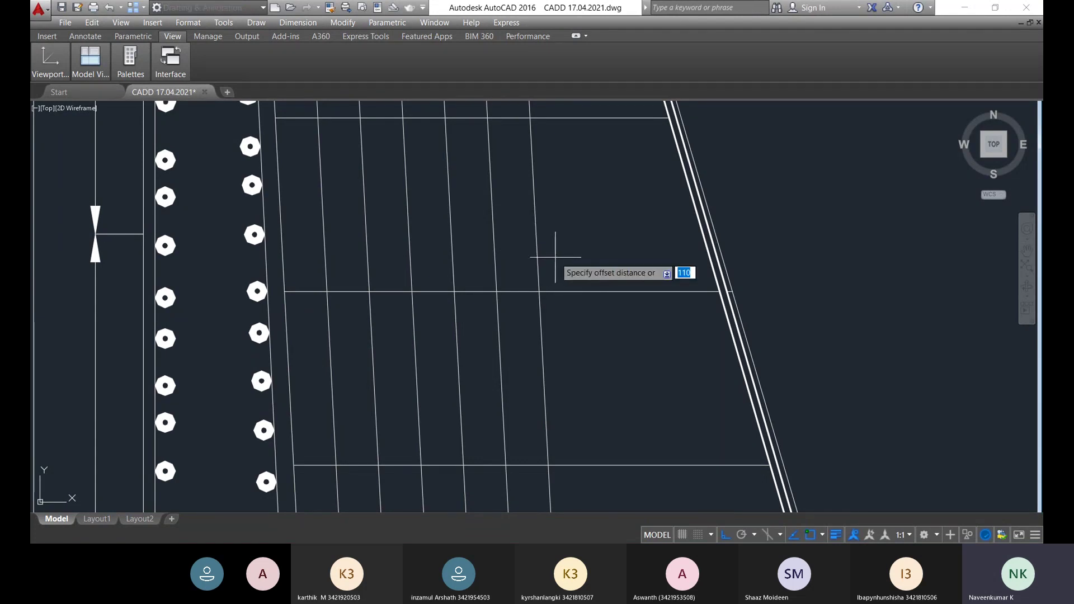
key(Return)
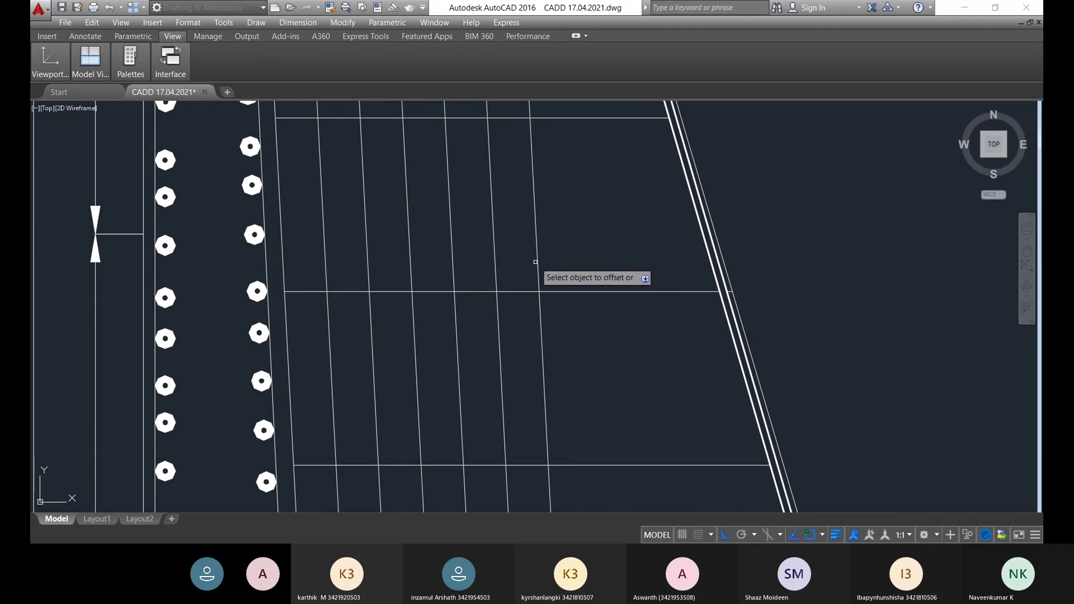
click(536, 262)
click(607, 244)
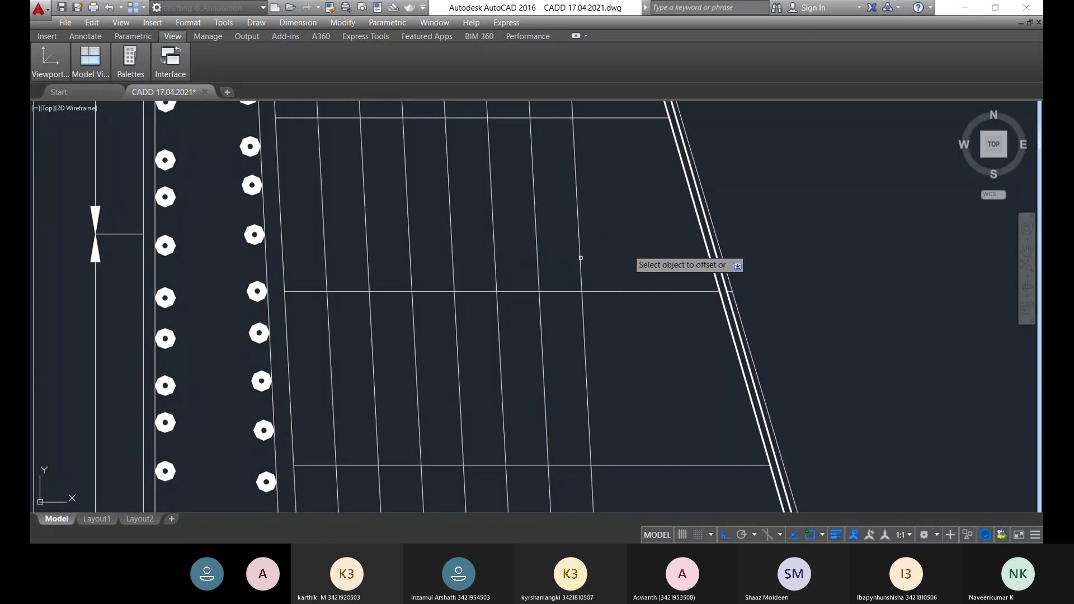
click(582, 265)
click(618, 263)
click(620, 262)
click(667, 254)
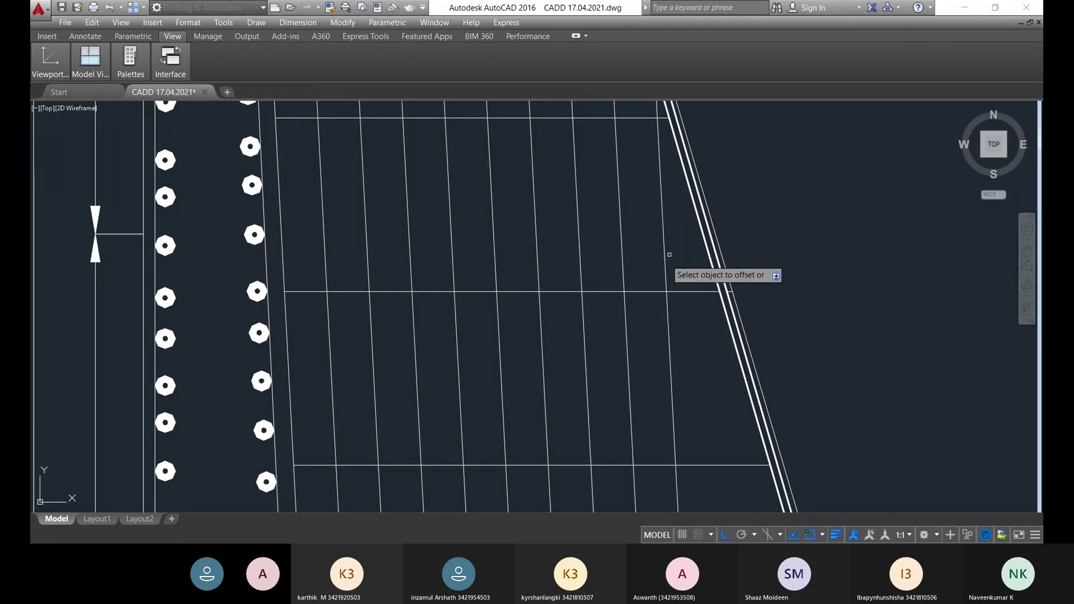
- Add two more offset lines at a spacing of 110 toward the lower end of the sloping reinforcement
scroll(688, 277, down, 10)
scroll(691, 316, up, 8)
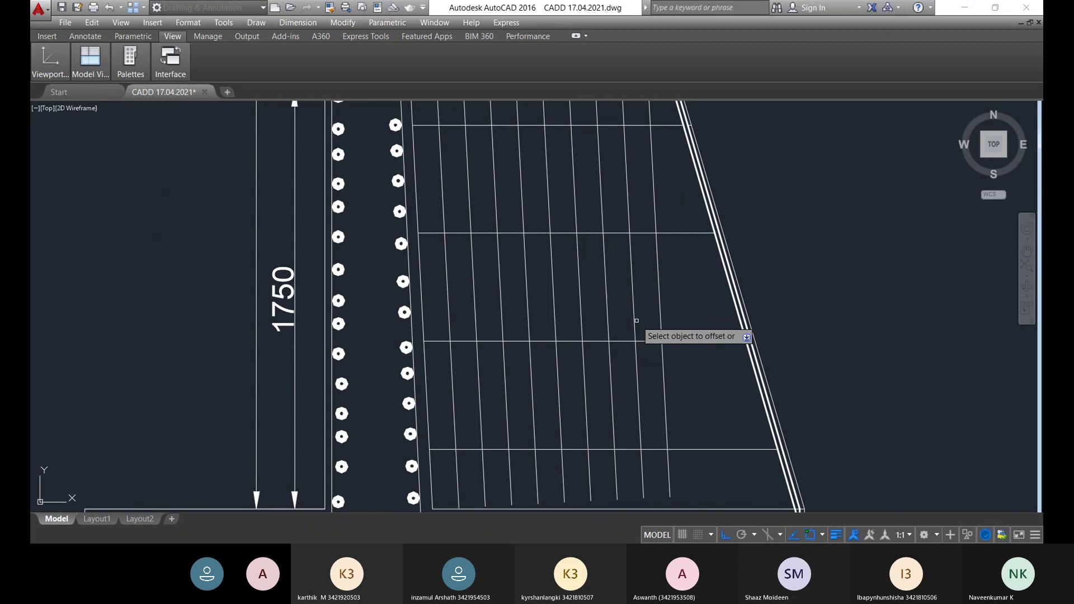
click(659, 316)
click(686, 312)
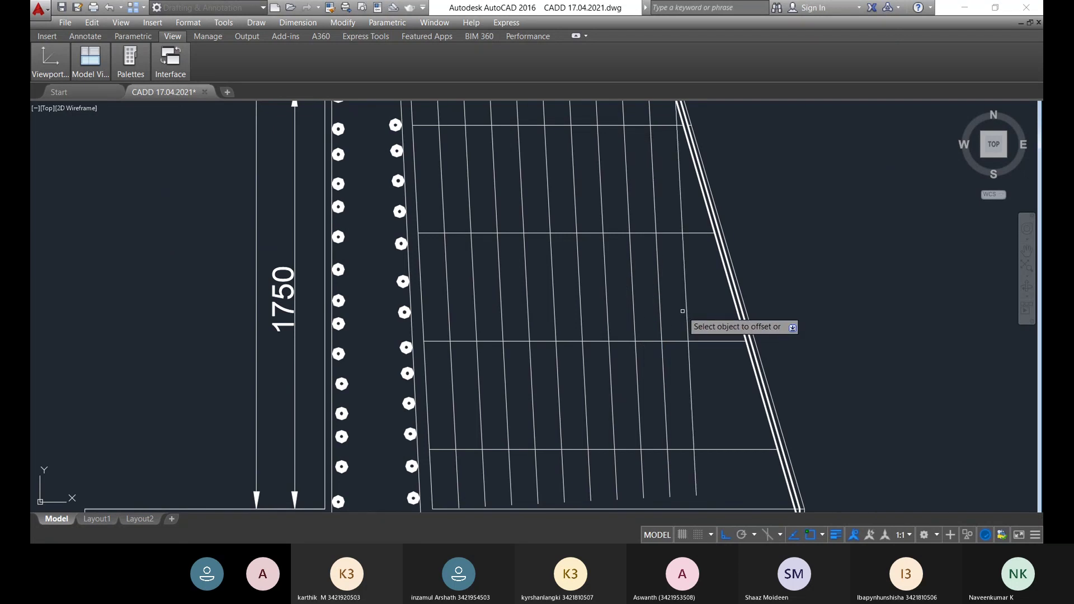
click(688, 310)
click(706, 312)
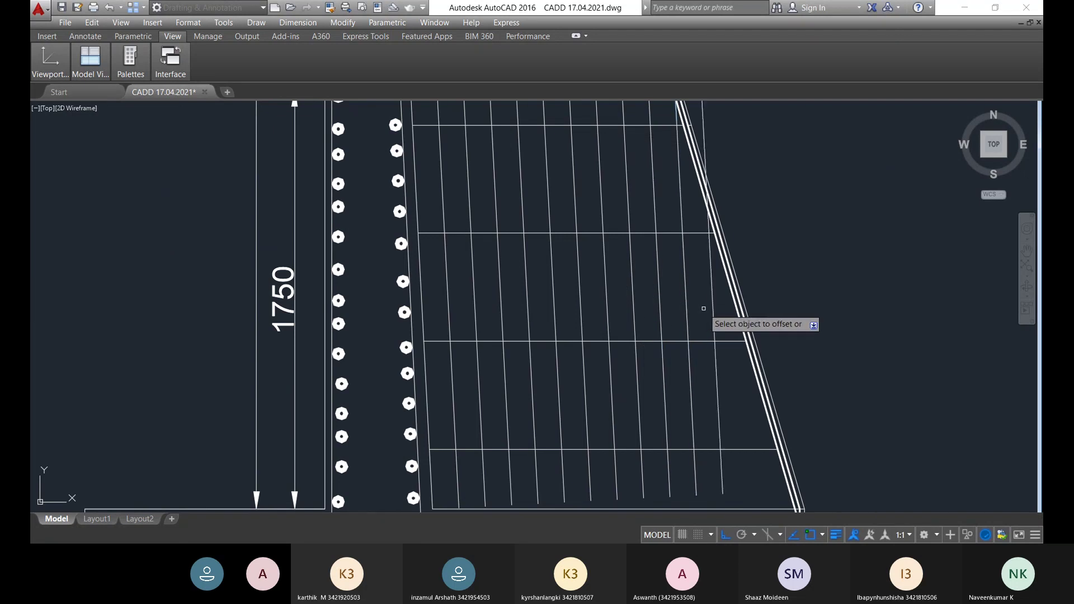
scroll(769, 327, down, 8)
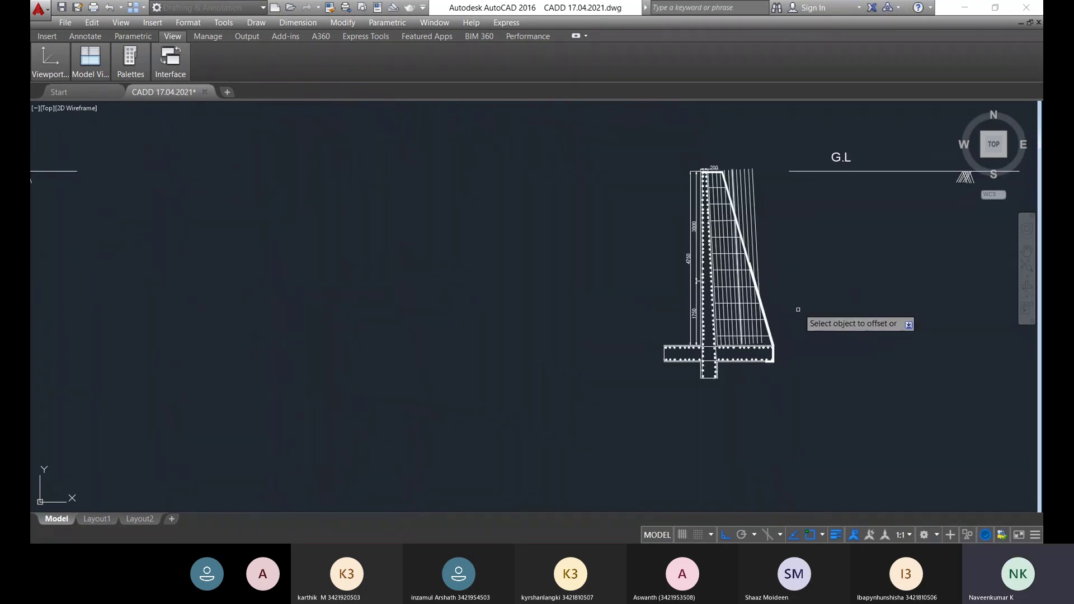
scroll(769, 330, up, 8)
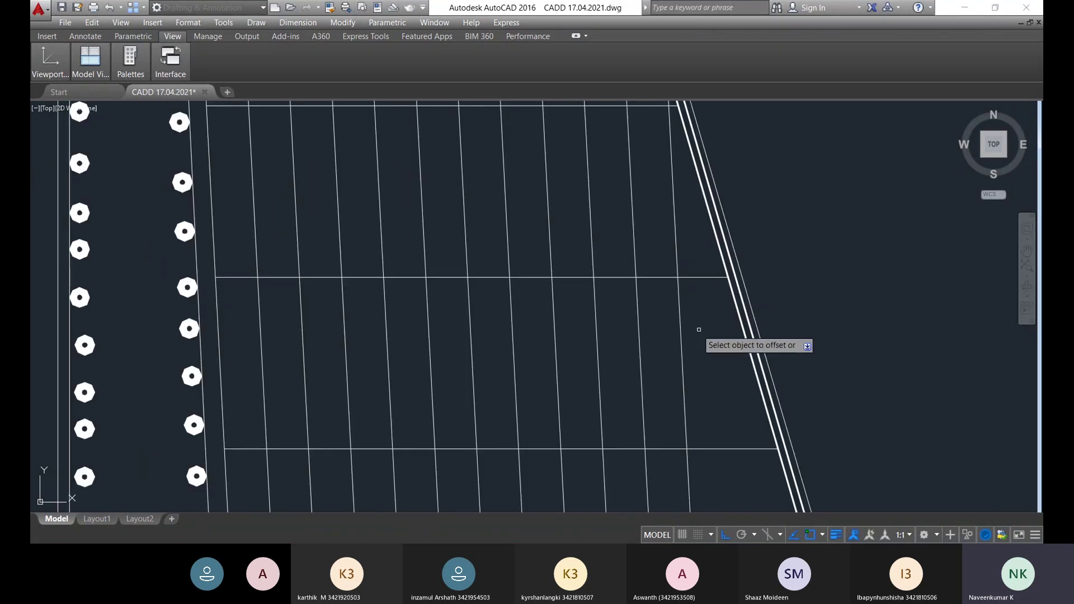
scroll(783, 342, down, 6)
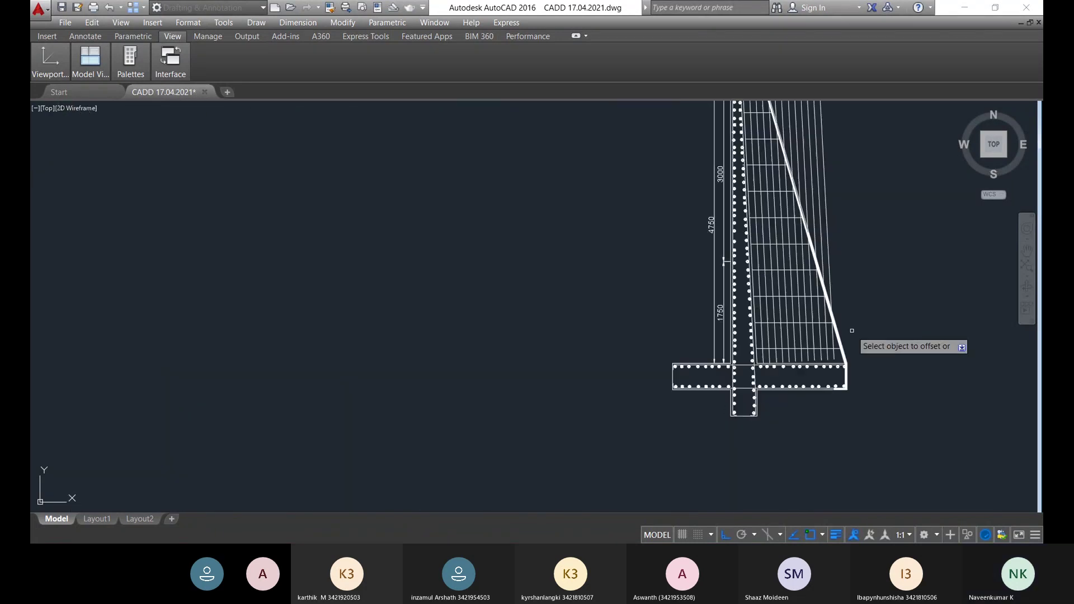
scroll(873, 358, up, 2)
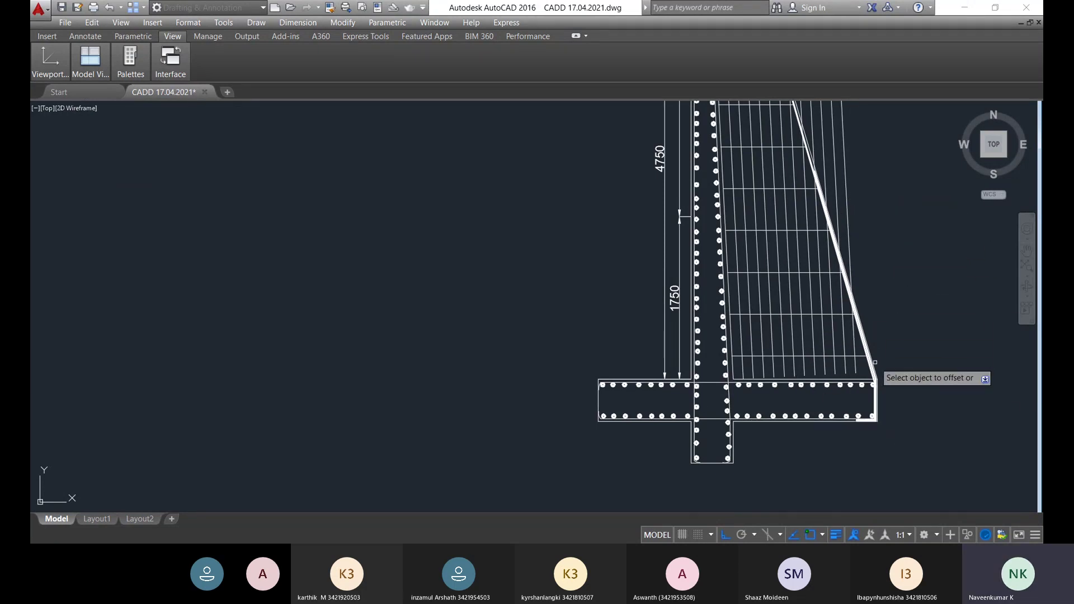
key(Escape)
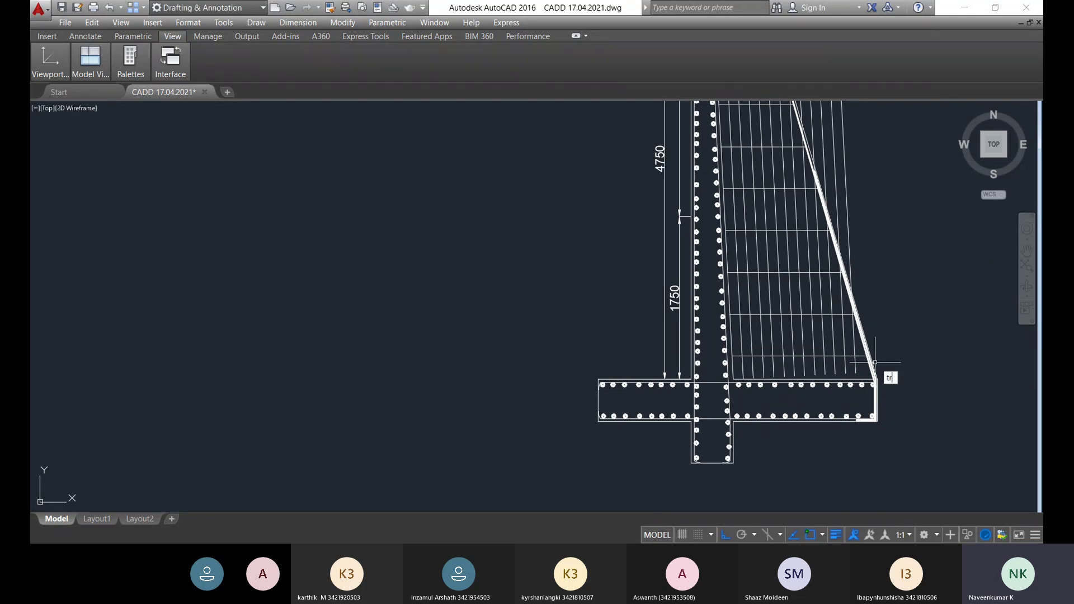
- Trim the ends of the offset lines farthest from the stem where they project beyond the outer sloping wall edge
key(Return)
scroll(865, 167, down, 2)
mouse_move(866, 166)
middle_down()
mouse_move(834, 233)
mouse_move(784, 241)
middle_up()
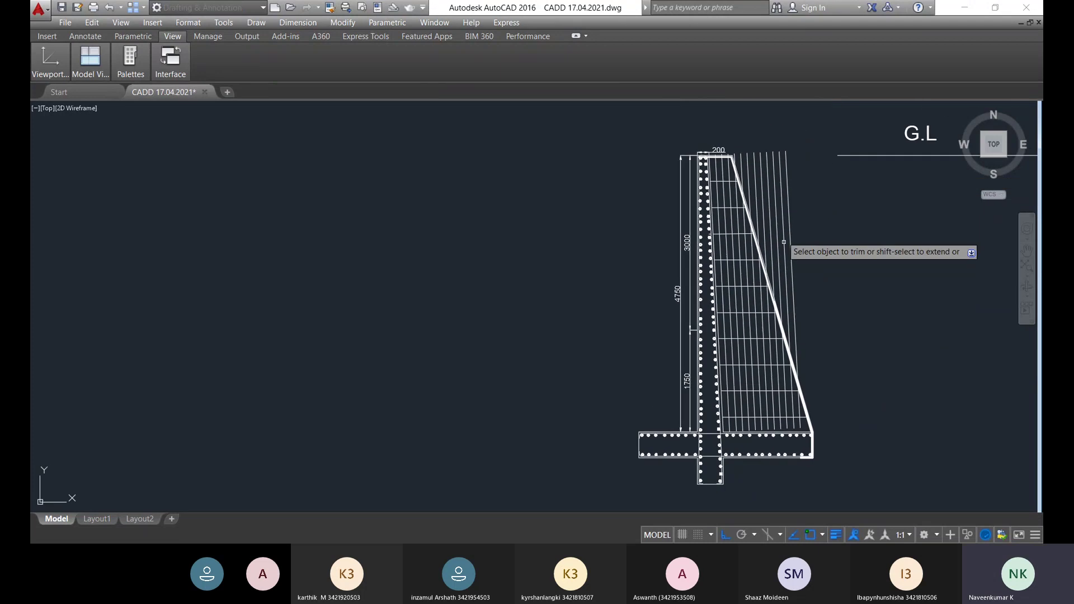
click(923, 269)
click(714, 136)
scroll(740, 179, down, 5)
scroll(744, 263, up, 5)
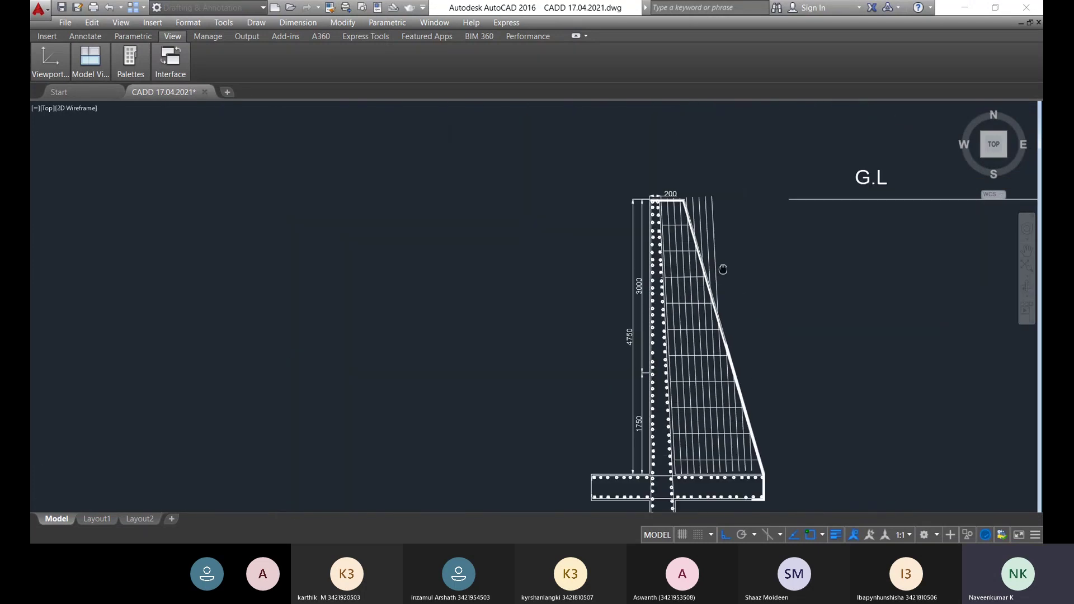
click(755, 255)
click(696, 162)
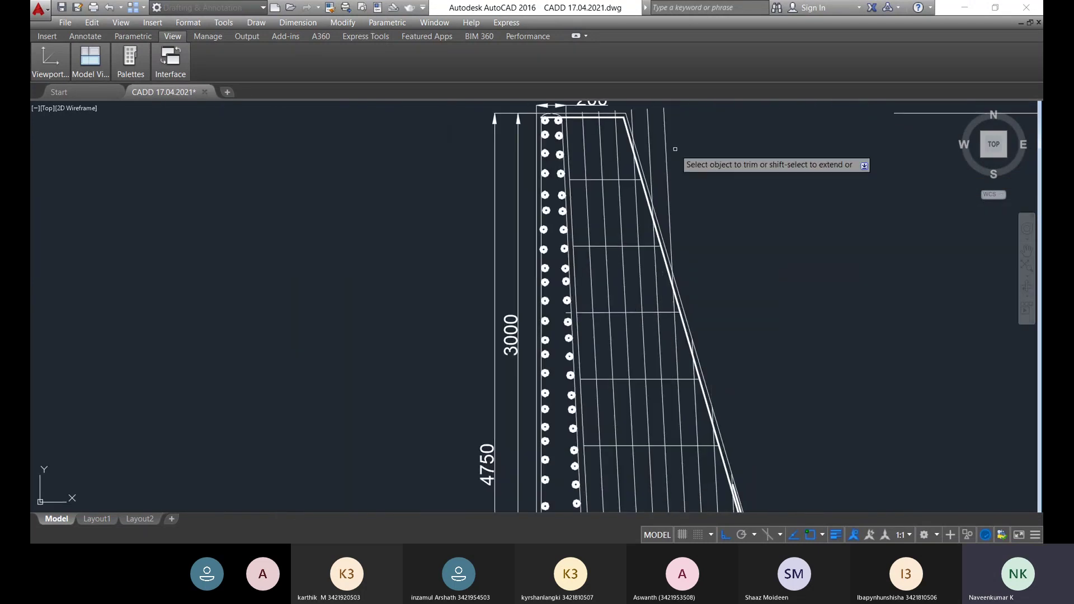
- Trim the remaining offset line ends projecting outside the sloping wall edge near the top of the wall
scroll(651, 163, up, 5)
click(560, 140)
scroll(530, 144, down, 5)
middle_drag(527, 159, 541, 252)
scroll(542, 251, up, 5)
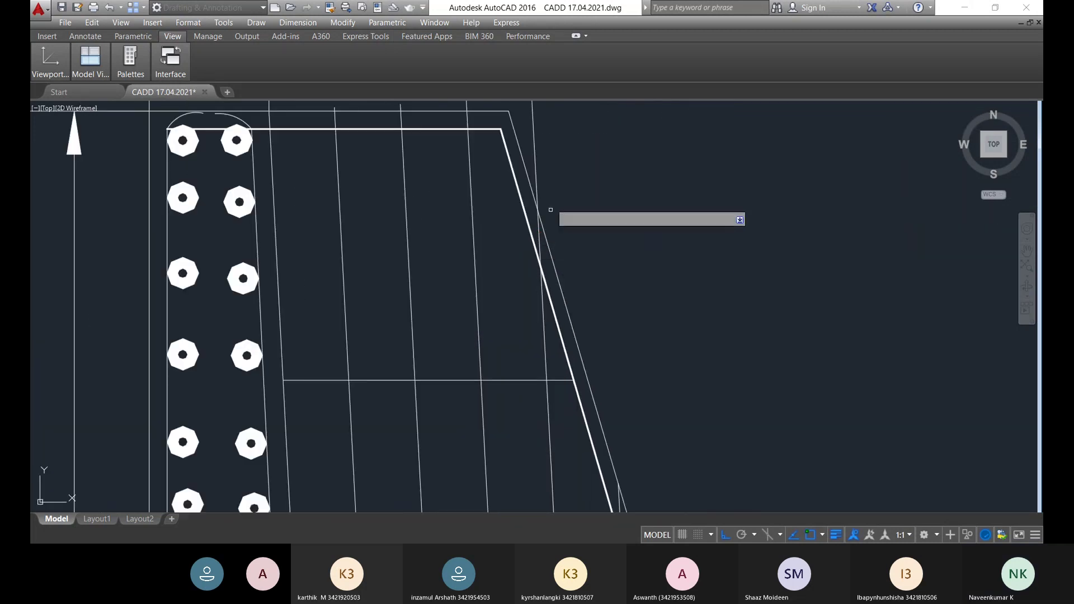
click(584, 175)
click(535, 130)
scroll(531, 144, down, 5)
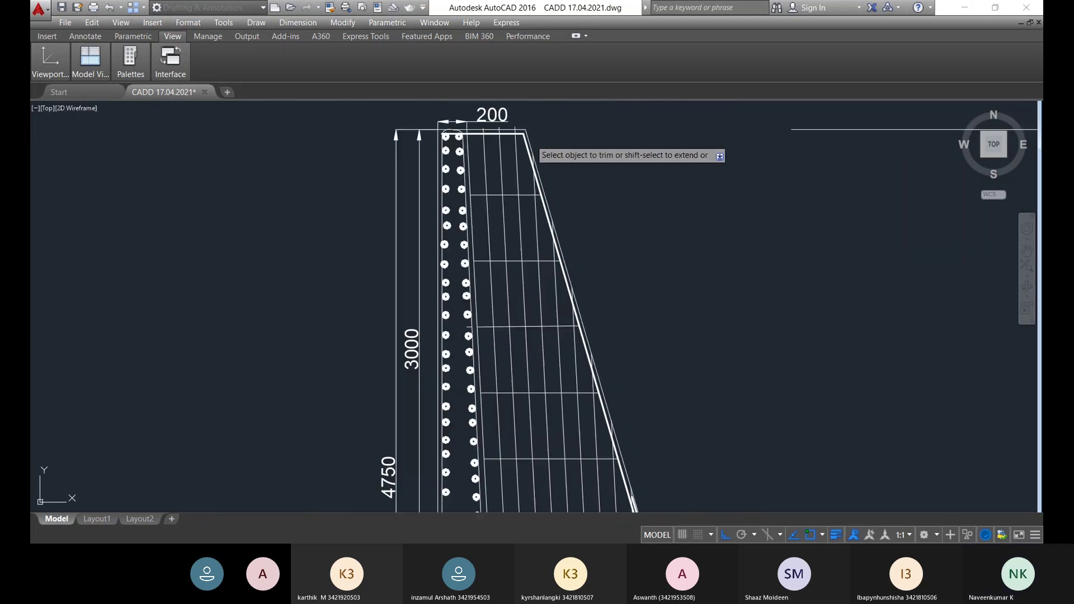
- Trim the upper ends of the offset lines where they project above the wall's top edge
scroll(512, 173, up, 5)
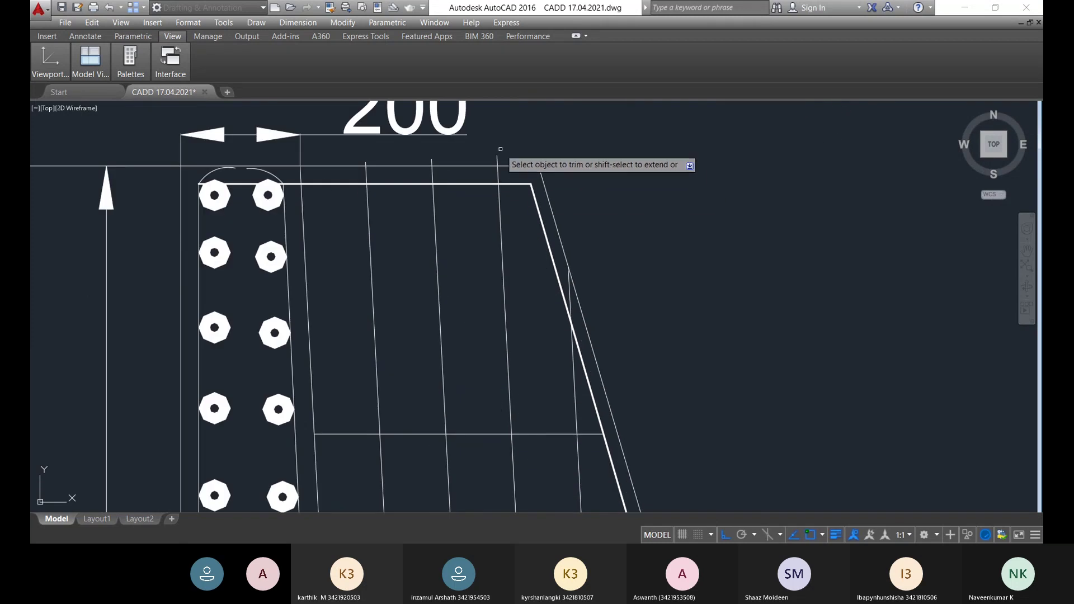
scroll(496, 161, up, 3)
click(534, 164)
click(475, 153)
click(240, 164)
click(235, 170)
scroll(235, 173, down, 3)
scroll(397, 236, up, 4)
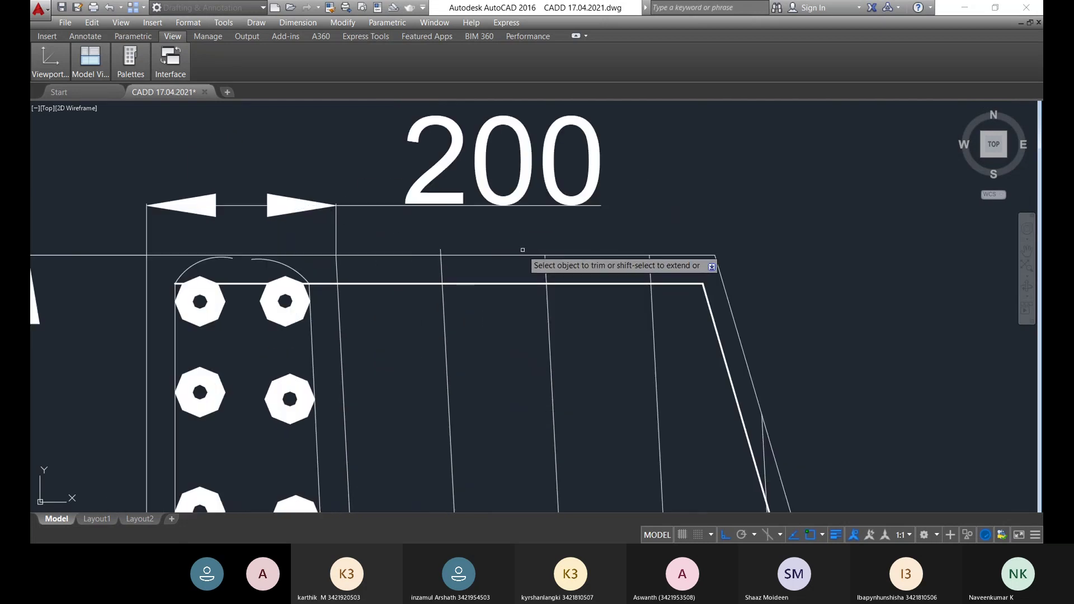
scroll(523, 249, up, 3)
click(350, 243)
click(293, 243)
scroll(296, 246, down, 5)
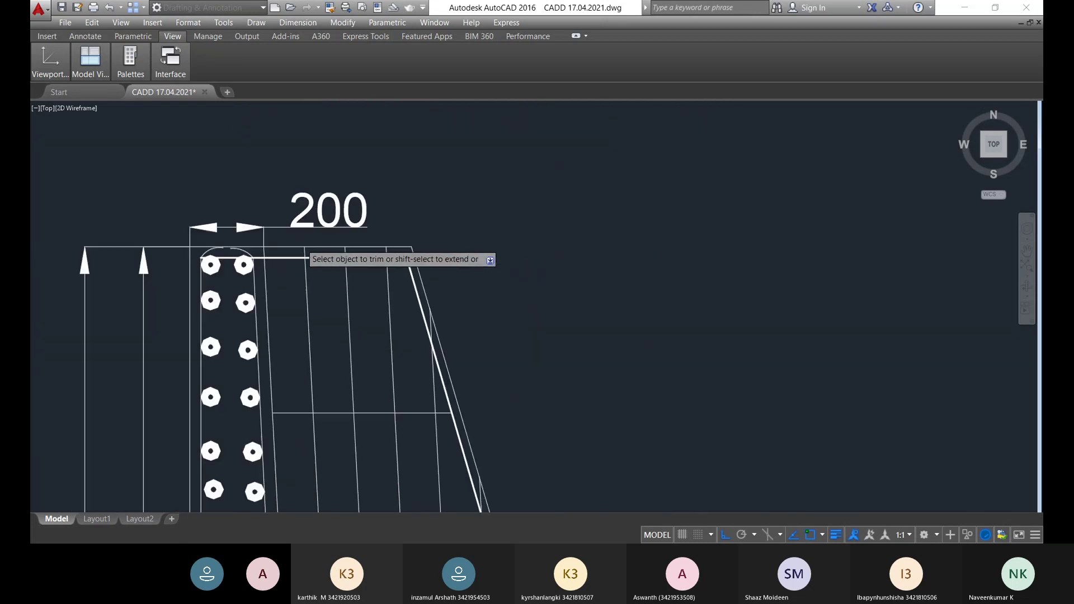
- Stretch the lower end of the offset line nearest the stem straight down just past the base slab's top edge
scroll(493, 348, down, 3)
middle_drag(517, 399, 500, 195)
scroll(577, 351, down, 4)
middle_drag(547, 404, 511, 195)
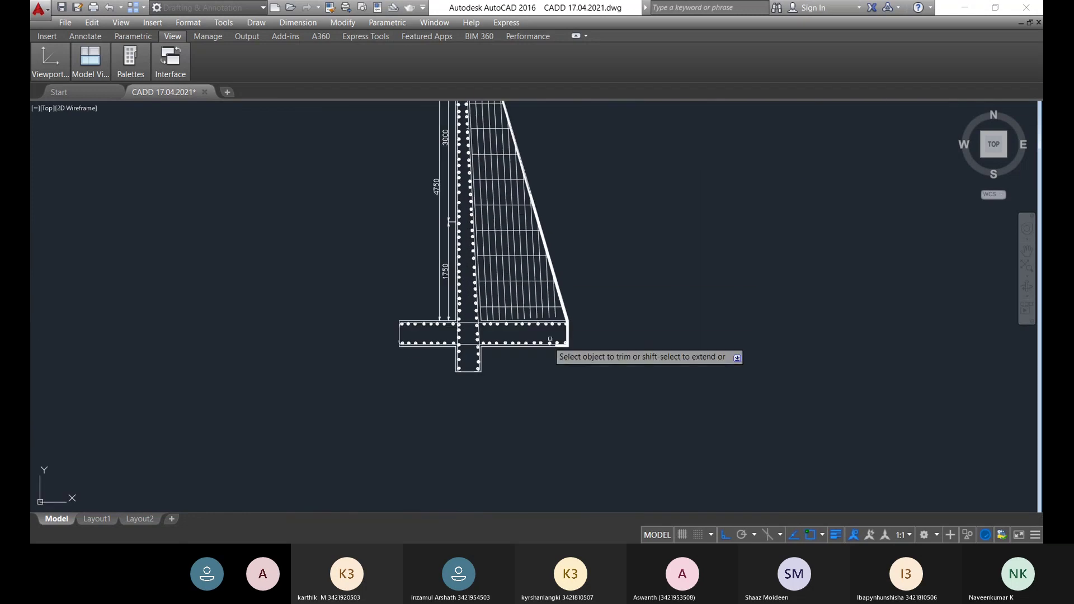
scroll(559, 352, up, 5)
key(Escape)
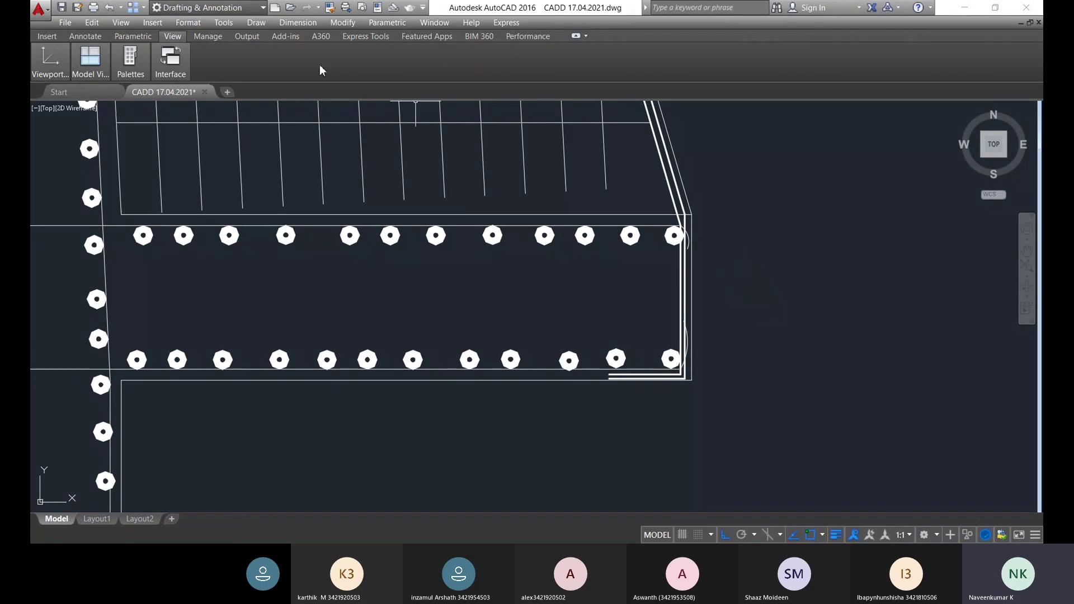
scroll(180, 199, up, 6)
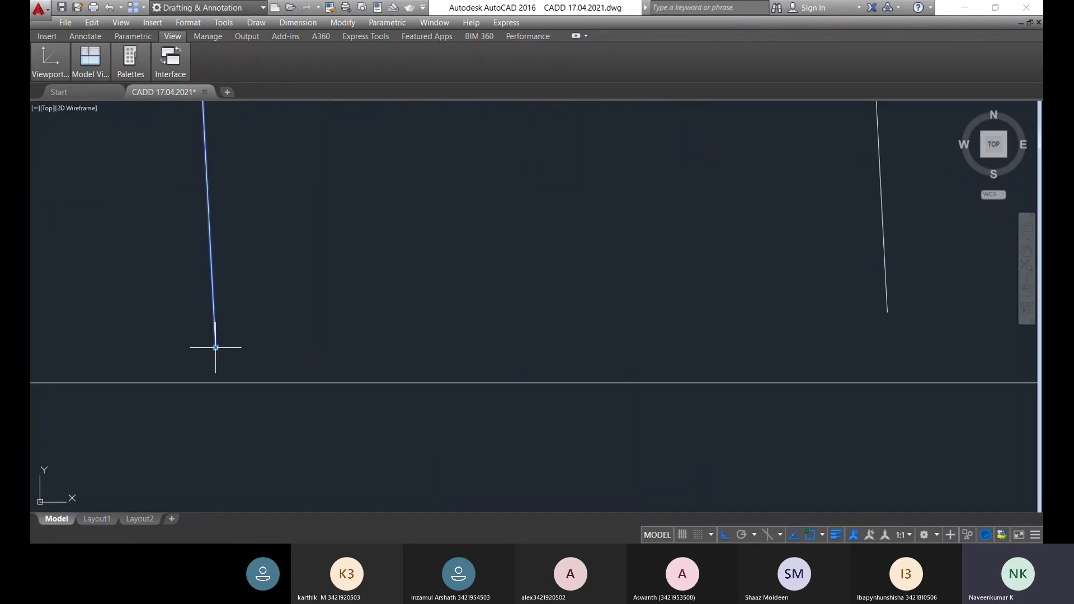
mouse_move(214, 348)
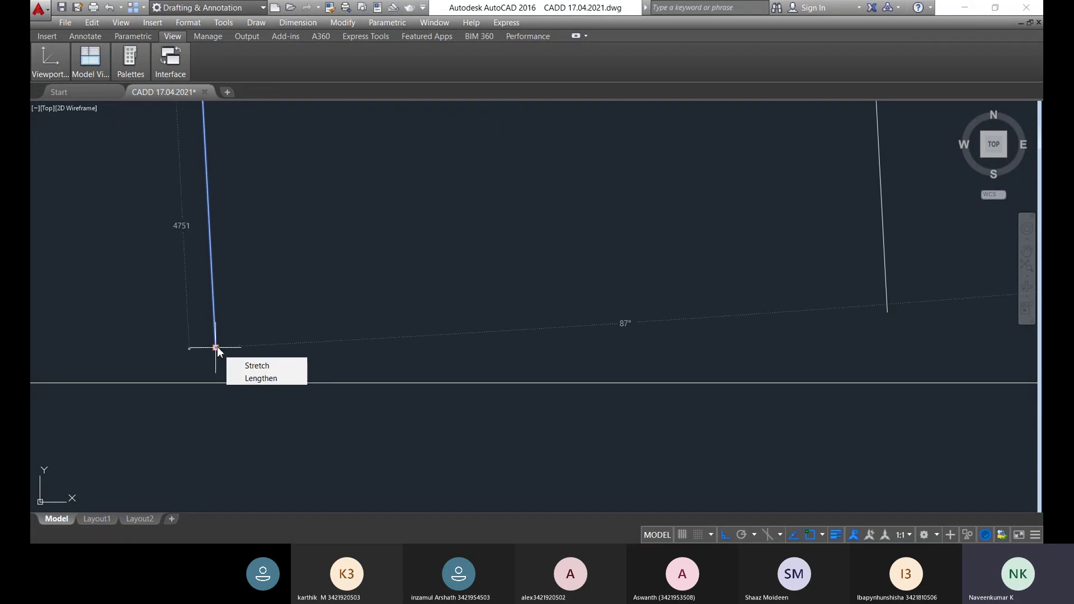
click(216, 348)
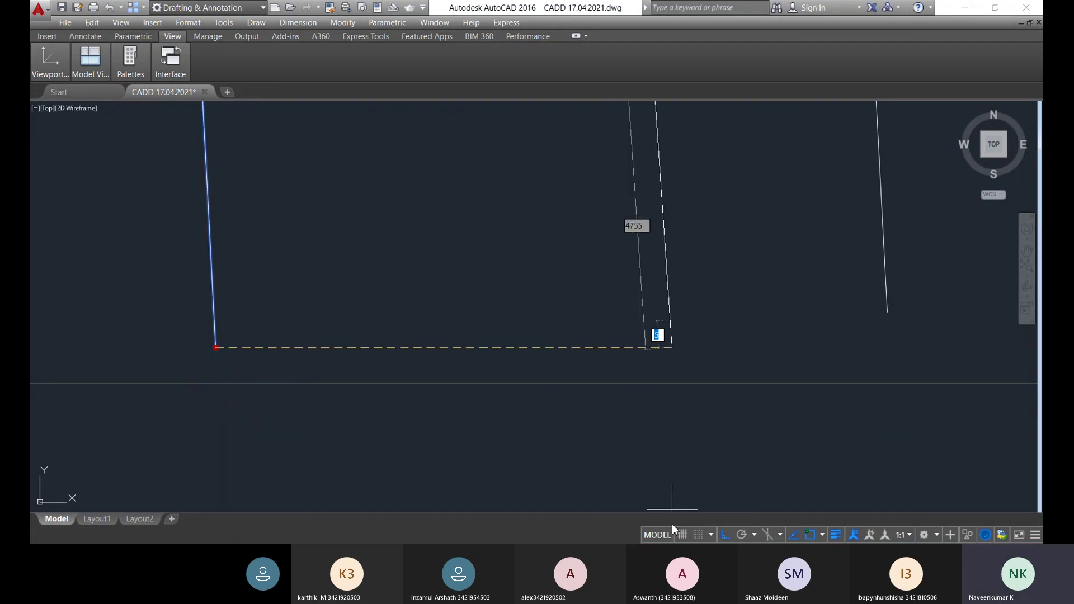
click(218, 391)
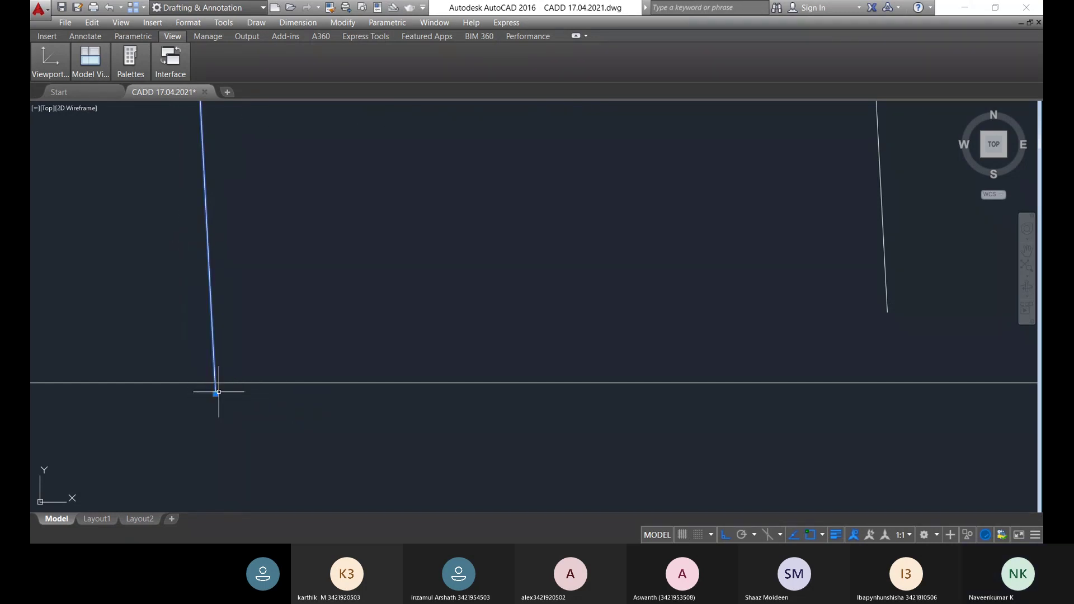
- Stretch the lower ends of the second and third offset lines from the stem down past the base slab's top edge
middle_drag(832, 339, 464, 302)
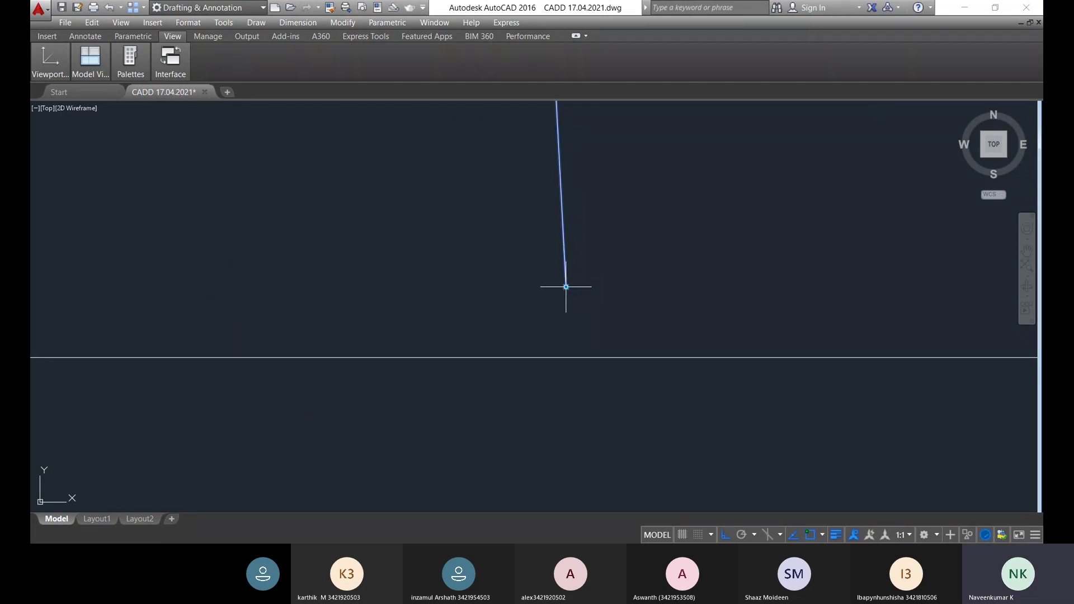
click(566, 287)
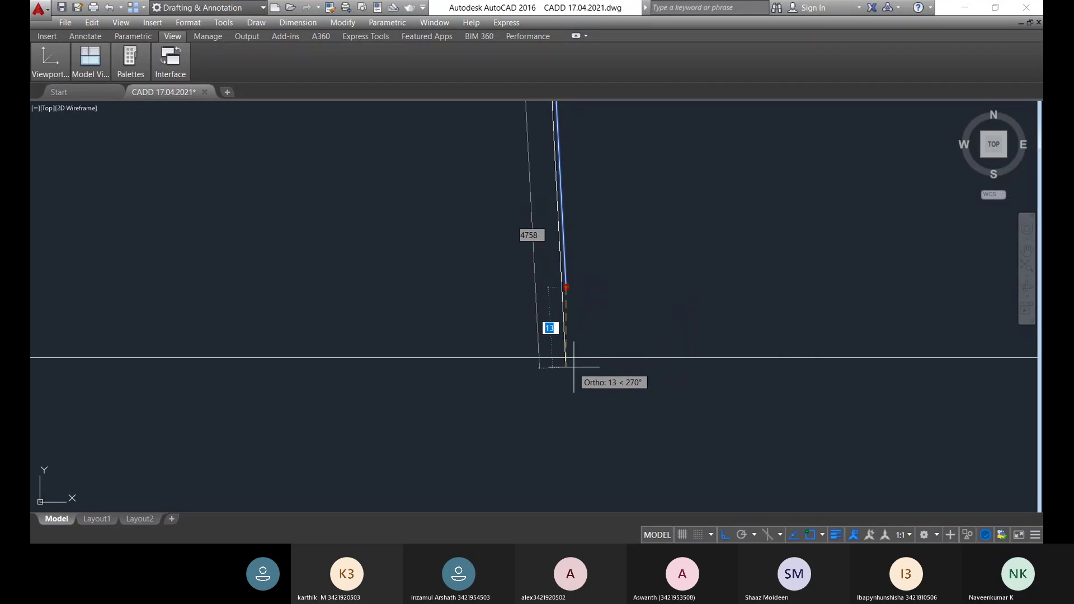
click(573, 366)
mouse_move(619, 377)
middle_down()
mouse_move(743, 314)
mouse_move(520, 315)
middle_up()
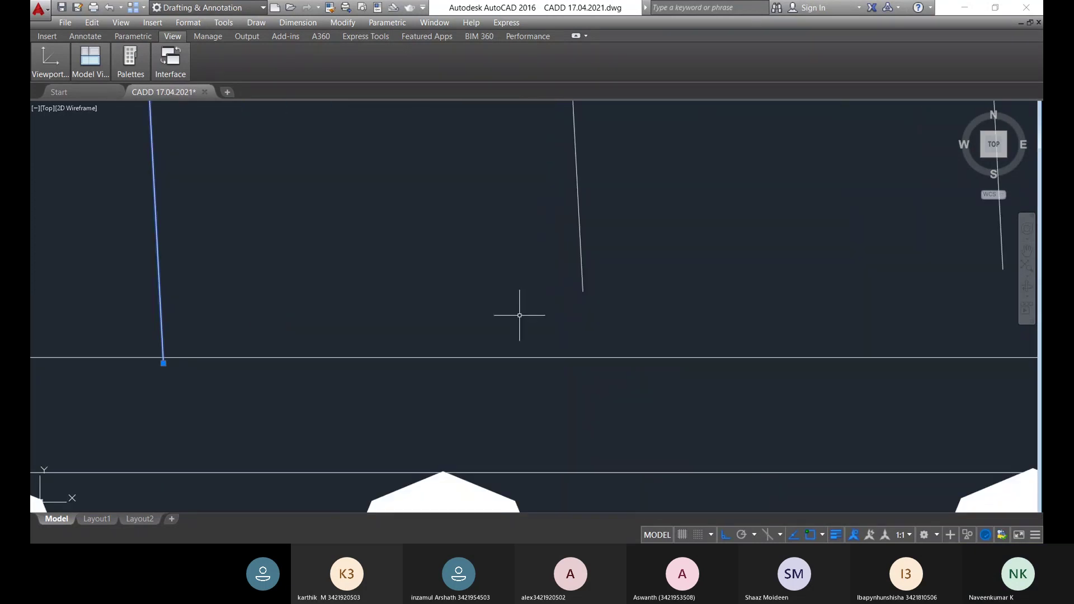
click(583, 291)
click(585, 371)
- Extend the fourth and fifth offset lines from the stem downward by their end grips, slightly beyond the base slab's top edge
middle_drag(686, 409, 233, 377)
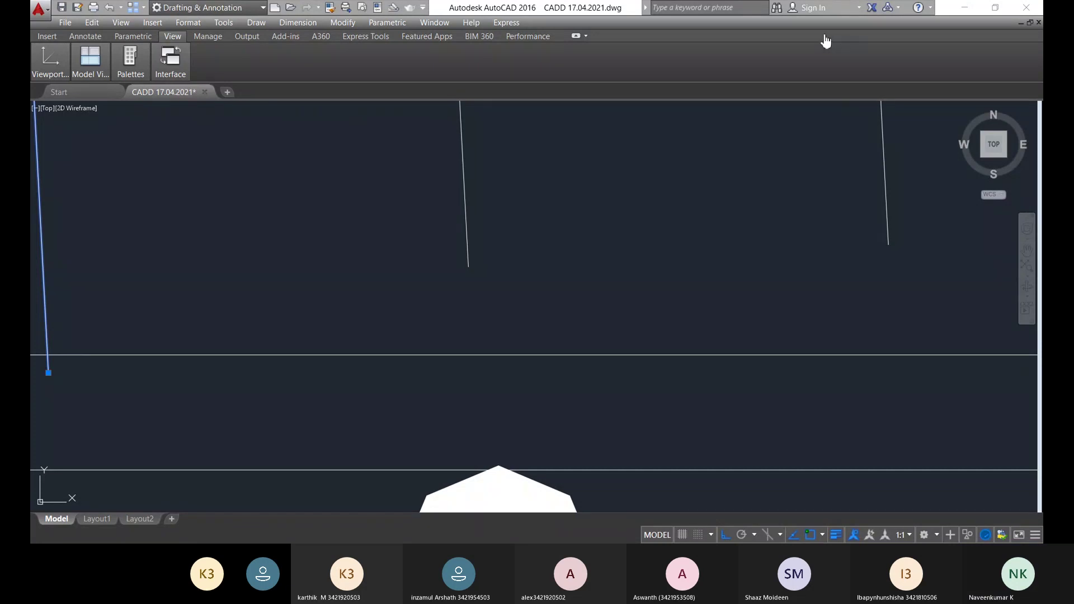
click(466, 249)
click(468, 268)
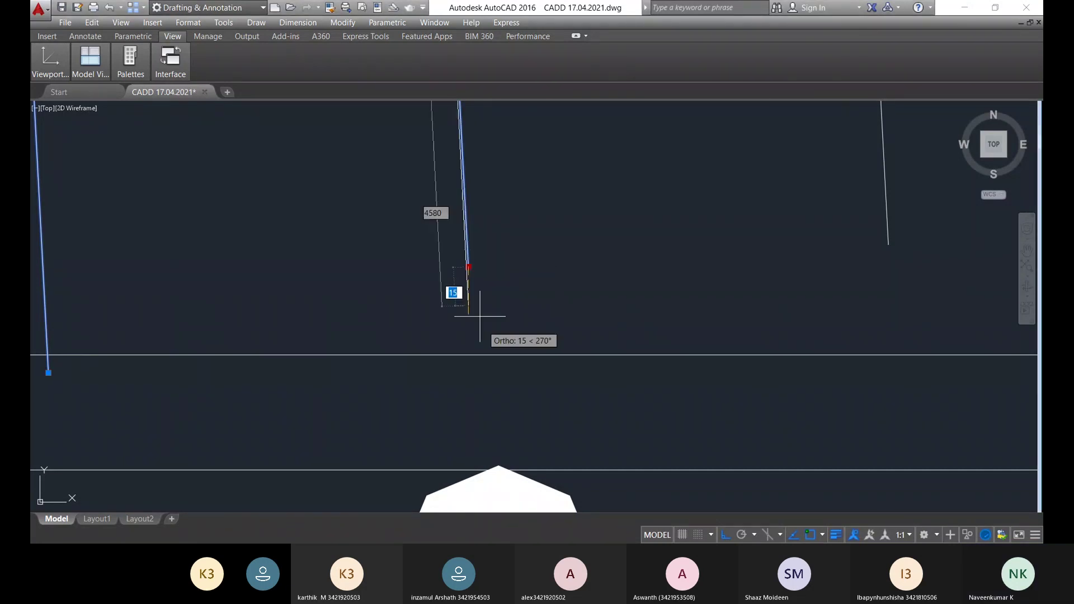
click(482, 377)
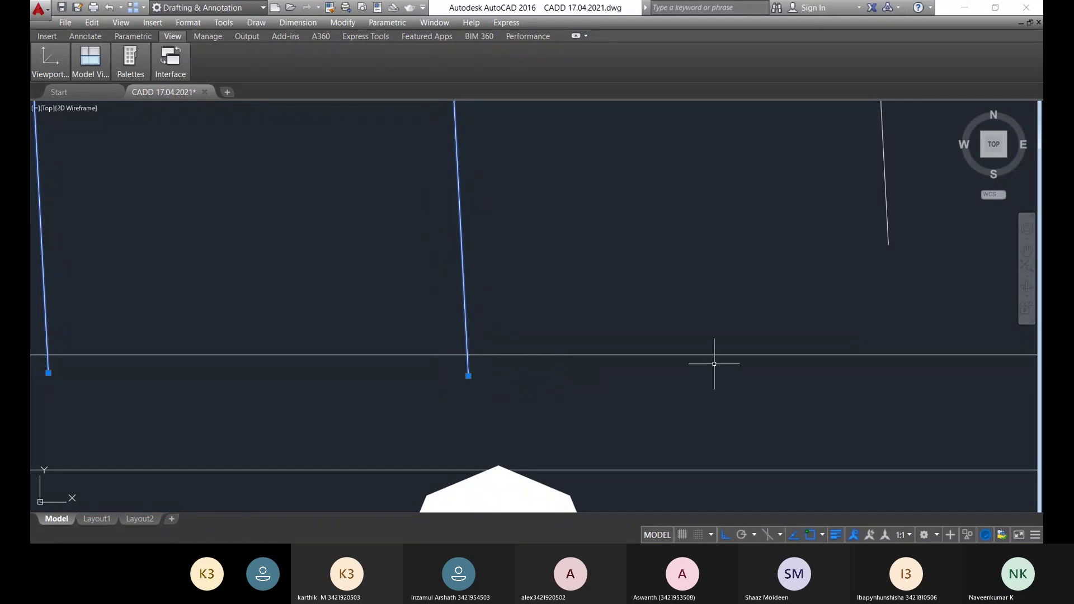
middle_drag(714, 364, 412, 376)
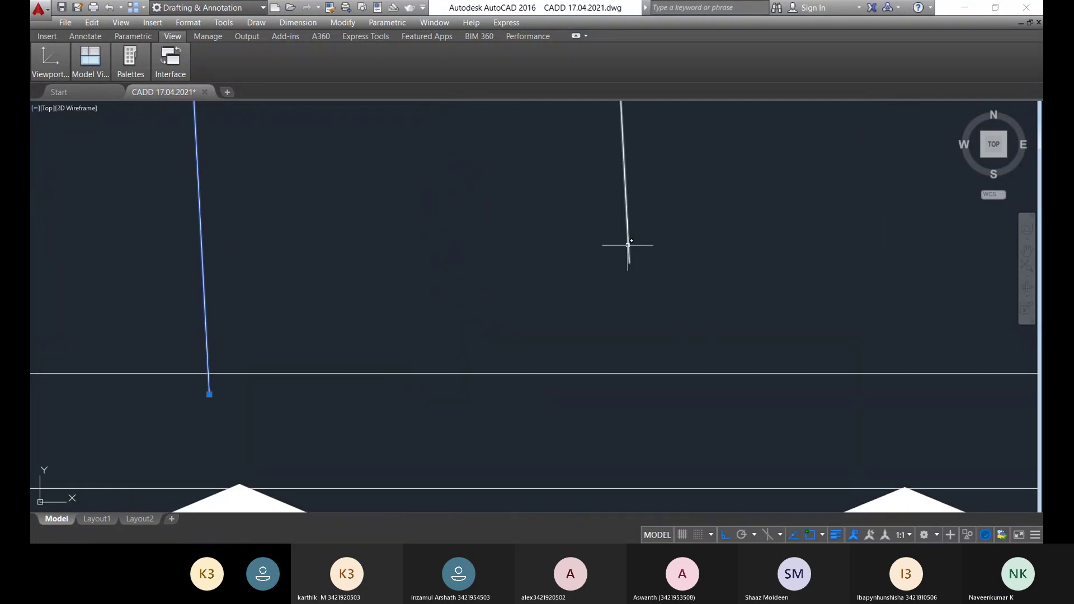
click(630, 263)
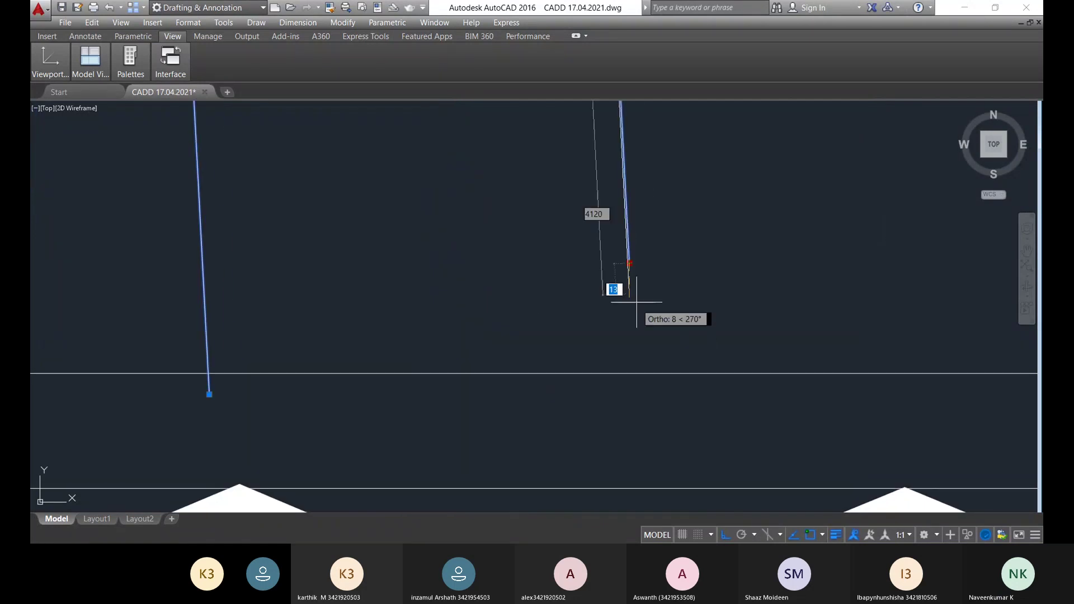
click(666, 398)
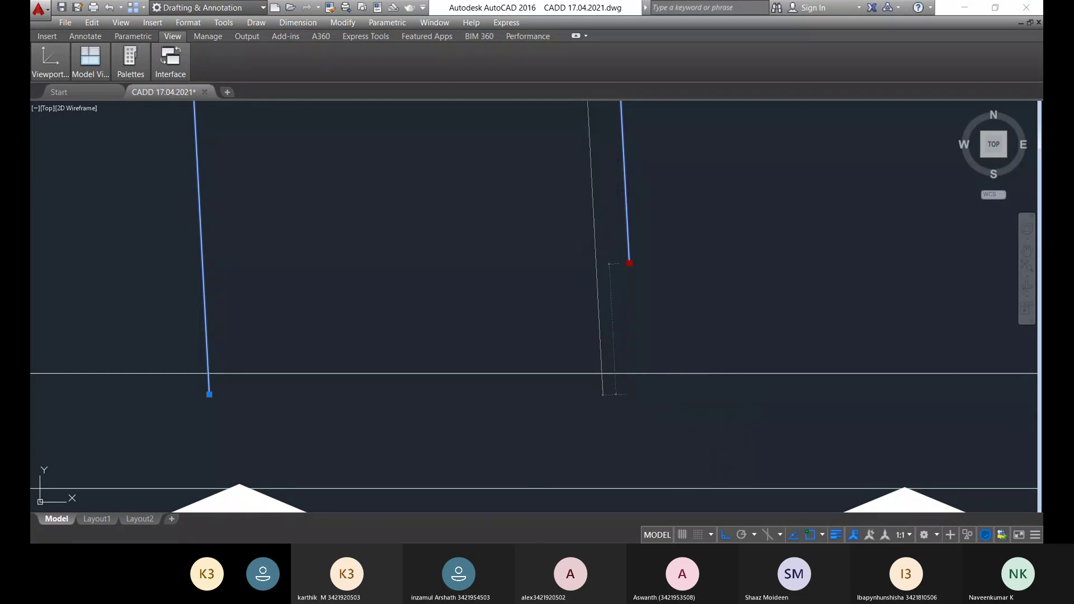
- Stretch the sixth and seventh offset lines from the stem vertically down to just below the base slab's top edge
scroll(731, 376, down, 8)
middle_drag(768, 376, 418, 321)
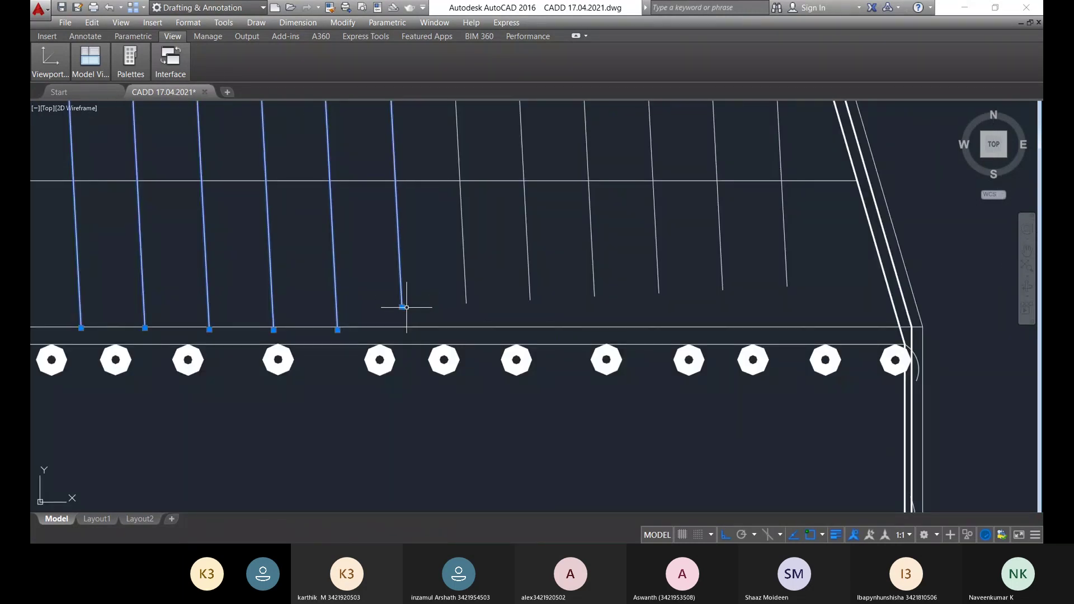
click(402, 306)
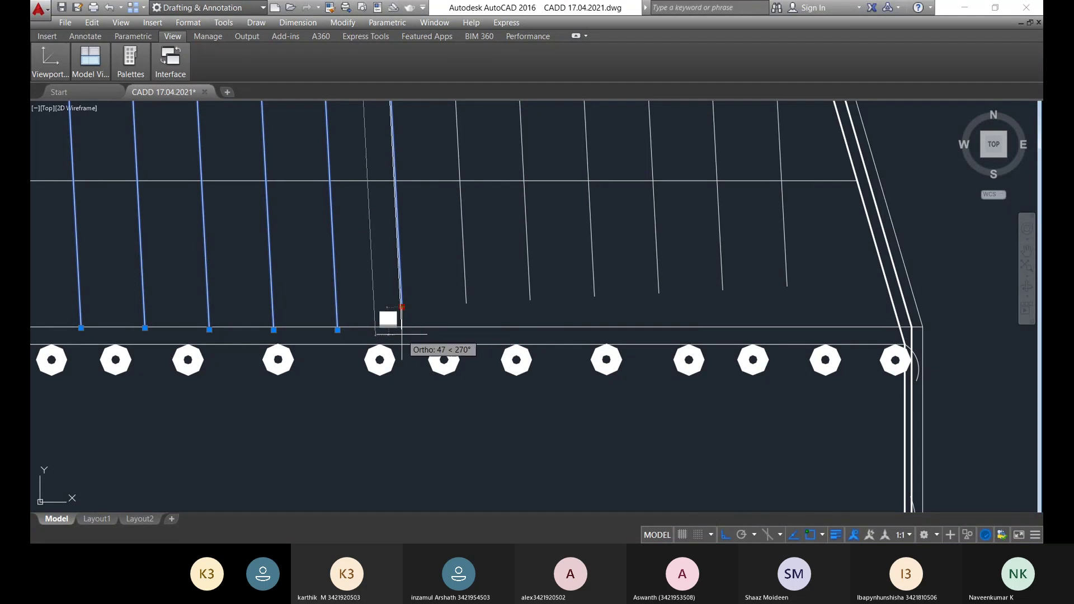
click(404, 332)
scroll(464, 299, up, 4)
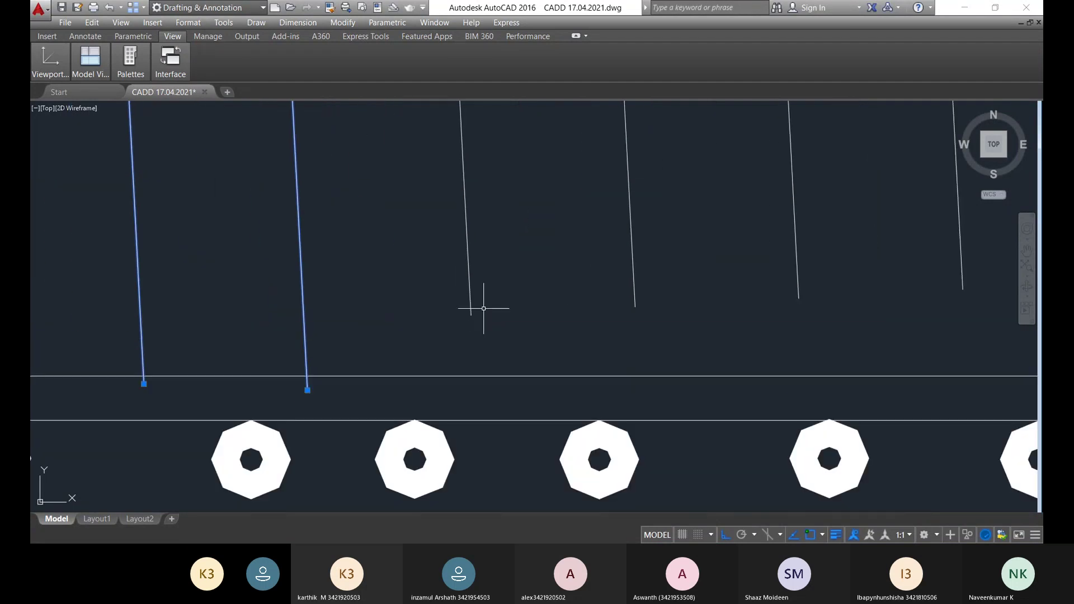
click(471, 315)
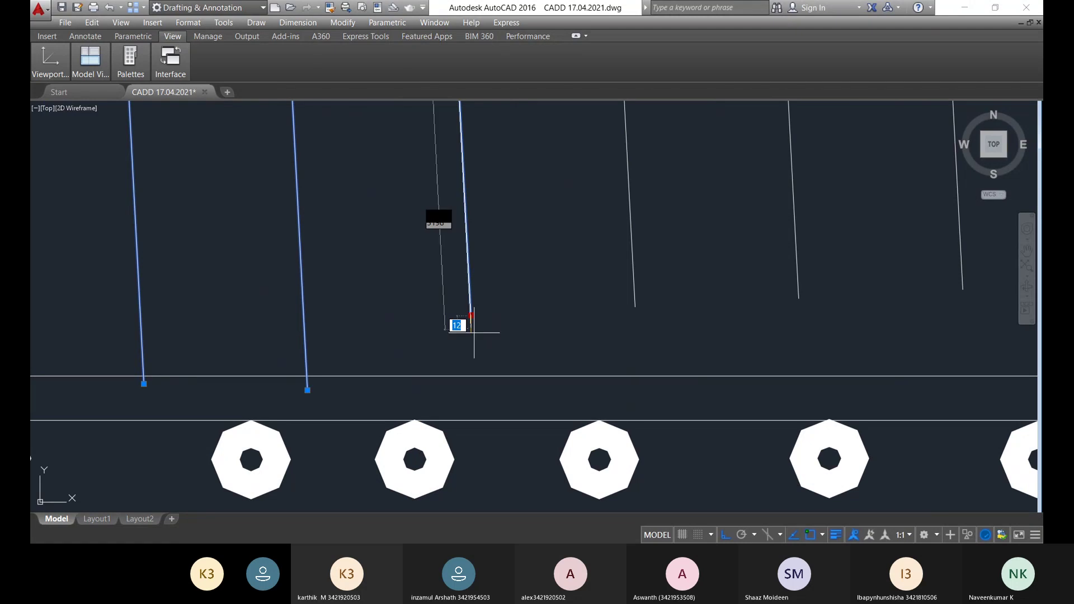
click(471, 391)
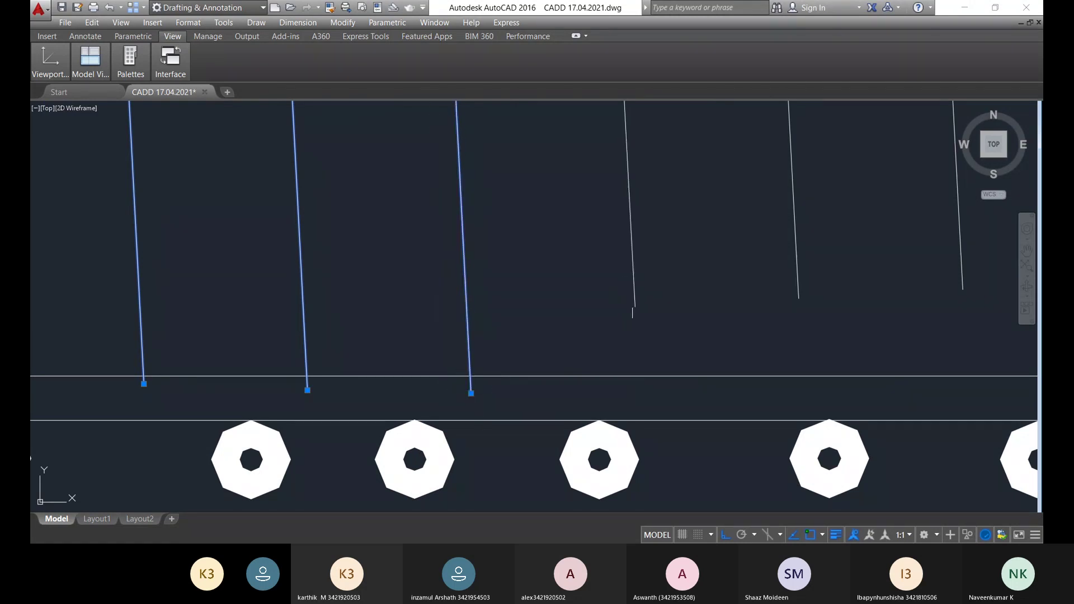
- Stretch the lower ends of three slanted bar lines straight down past the base slab's top edge
click(635, 306)
click(634, 306)
click(635, 390)
middle_drag(724, 345, 422, 326)
click(498, 281)
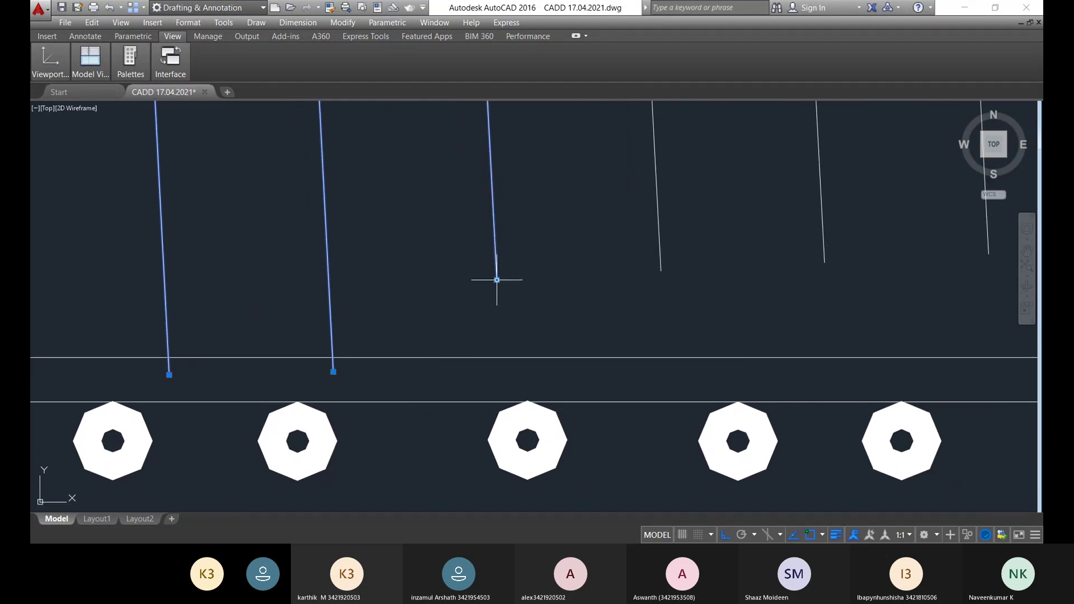
click(497, 376)
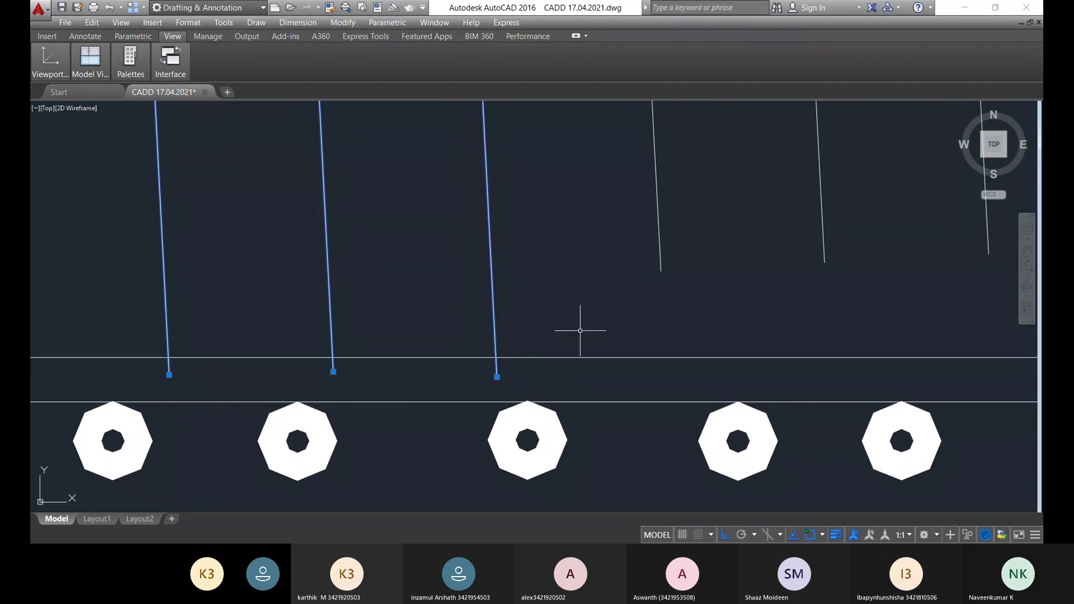
click(660, 255)
click(661, 272)
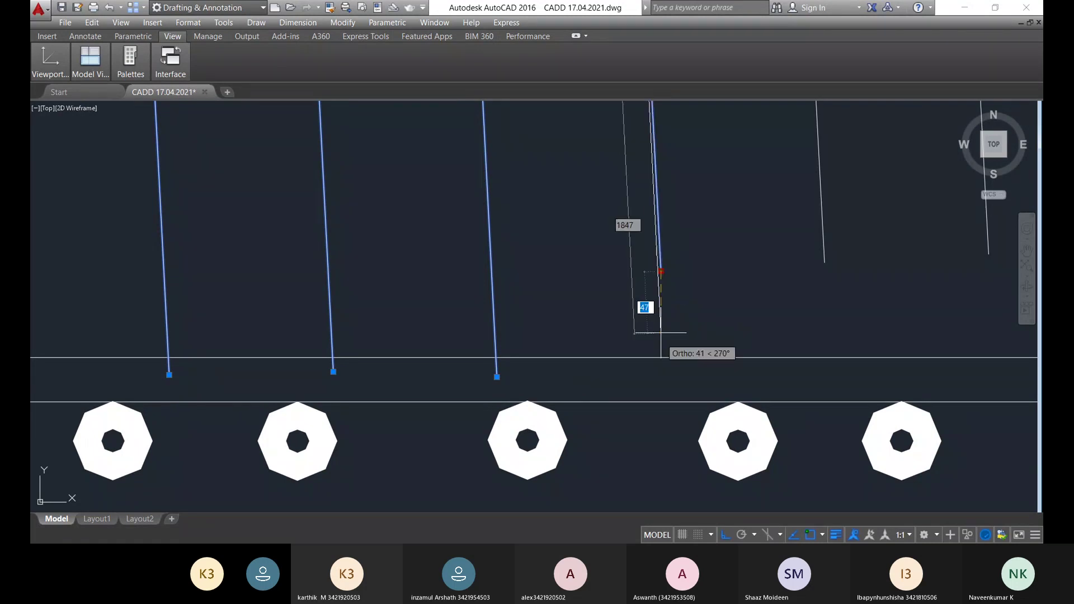
click(661, 375)
- Stretch the last two slanted bar lines nearest the sloping face down past the slab's top edge and clear the selection
middle_drag(728, 312, 478, 273)
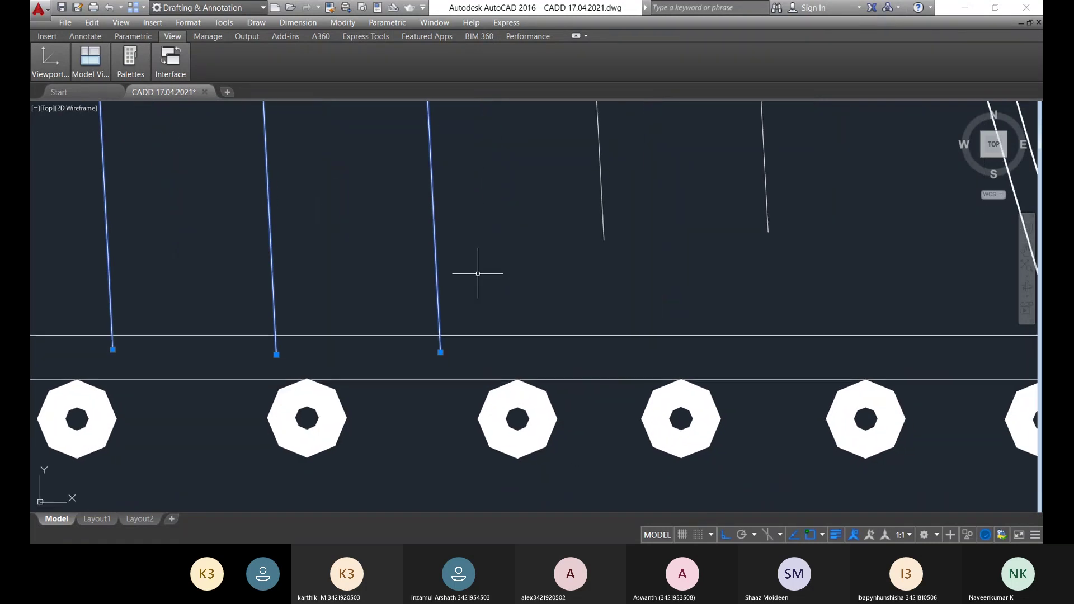
click(604, 240)
click(616, 353)
mouse_move(618, 354)
middle_down()
mouse_move(569, 318)
mouse_move(561, 221)
middle_up()
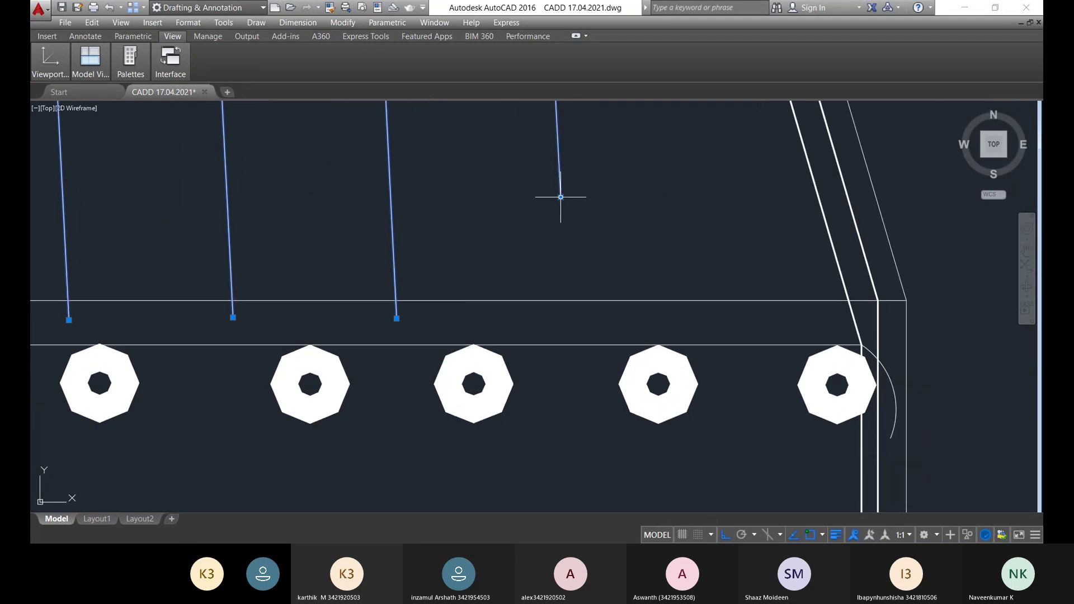
click(561, 197)
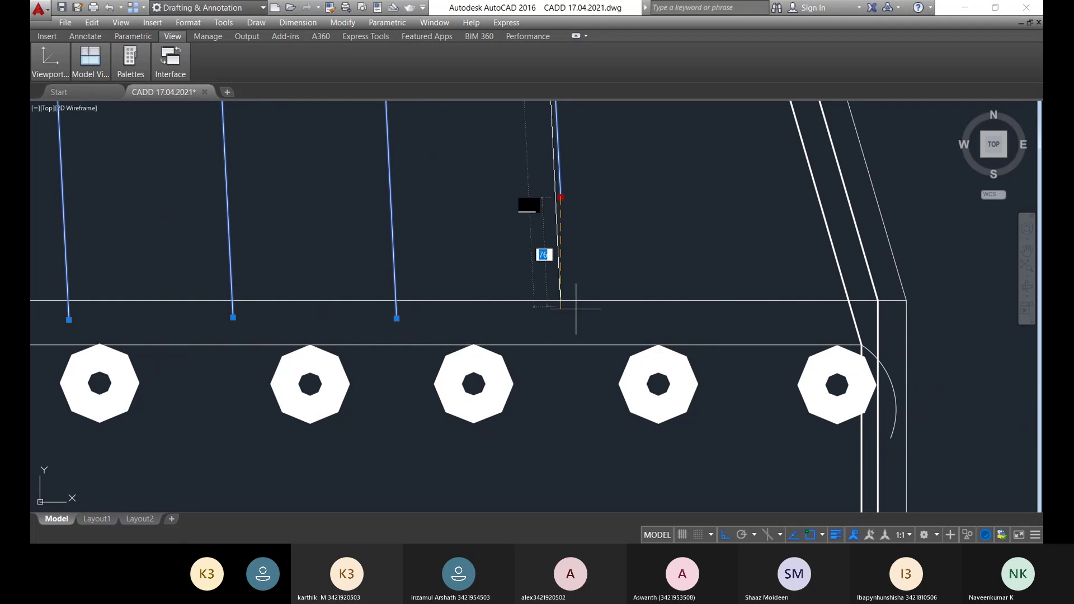
click(563, 317)
scroll(594, 309, down, 4)
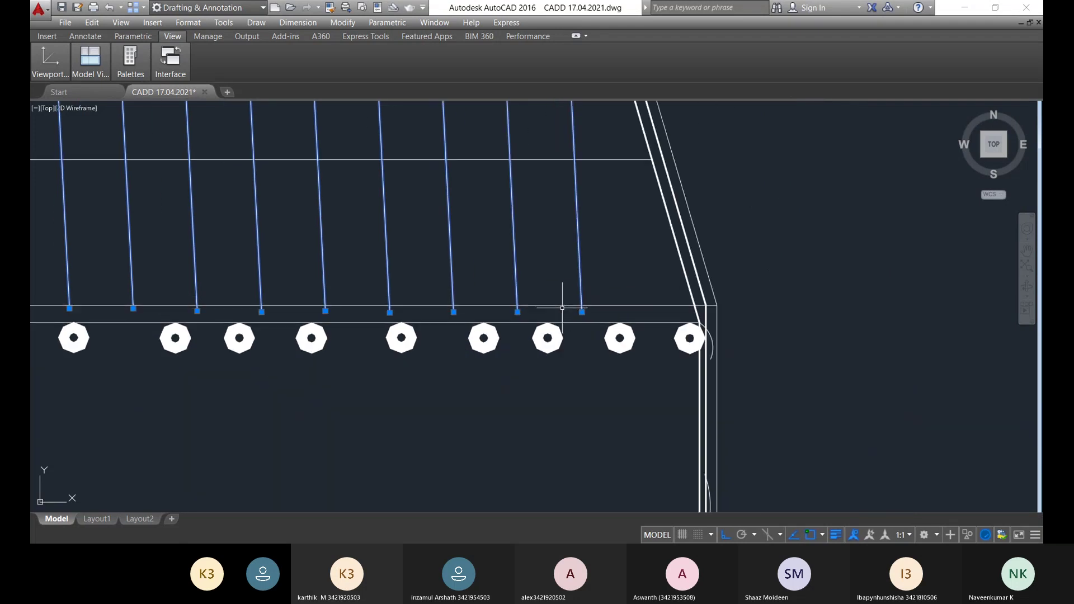
scroll(568, 313, down, 5)
scroll(540, 267, up, 3)
key(Escape)
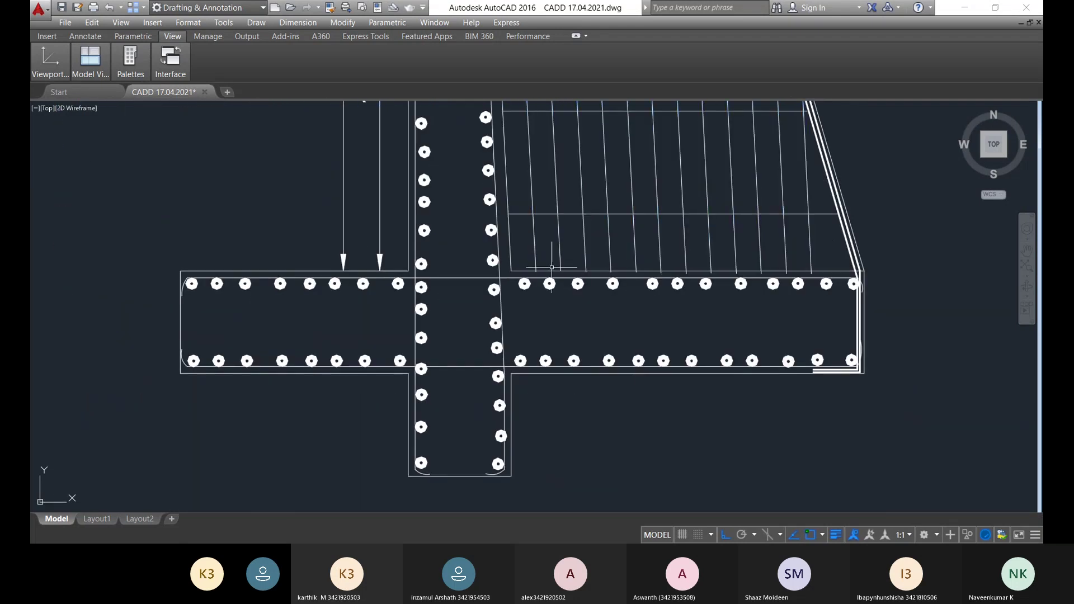
- Using every object as a cutting edge, trim the slanted bar's overhang below the slab's top edge beside the stem
scroll(622, 278, up, 5)
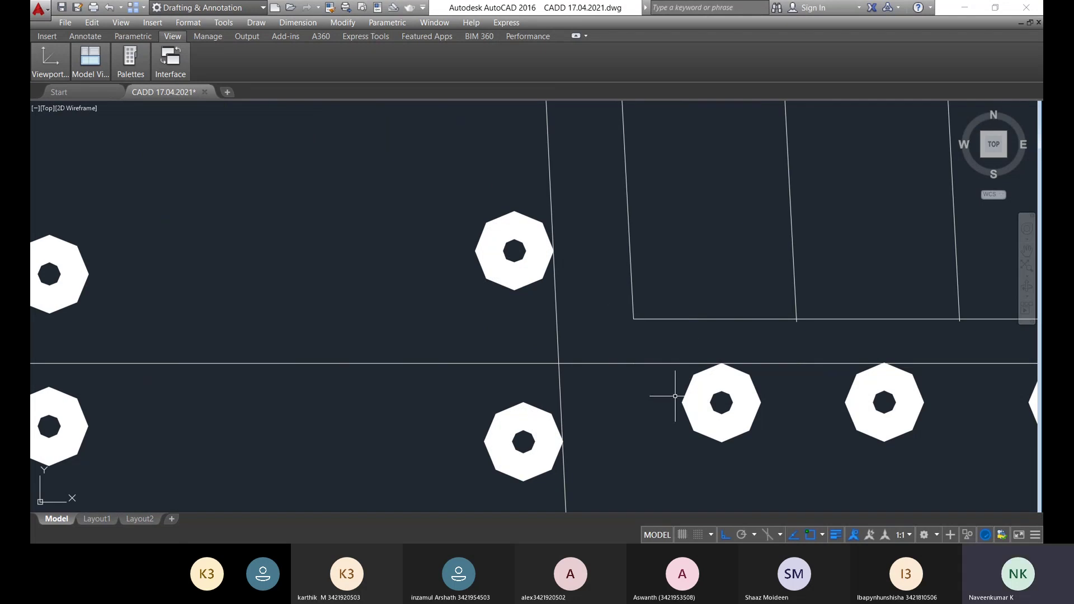
scroll(792, 320, up, 6)
scroll(845, 343, down, 3)
mouse_move(844, 343)
middle_down()
mouse_move(597, 302)
mouse_move(479, 266)
middle_up()
scroll(482, 277, up, 3)
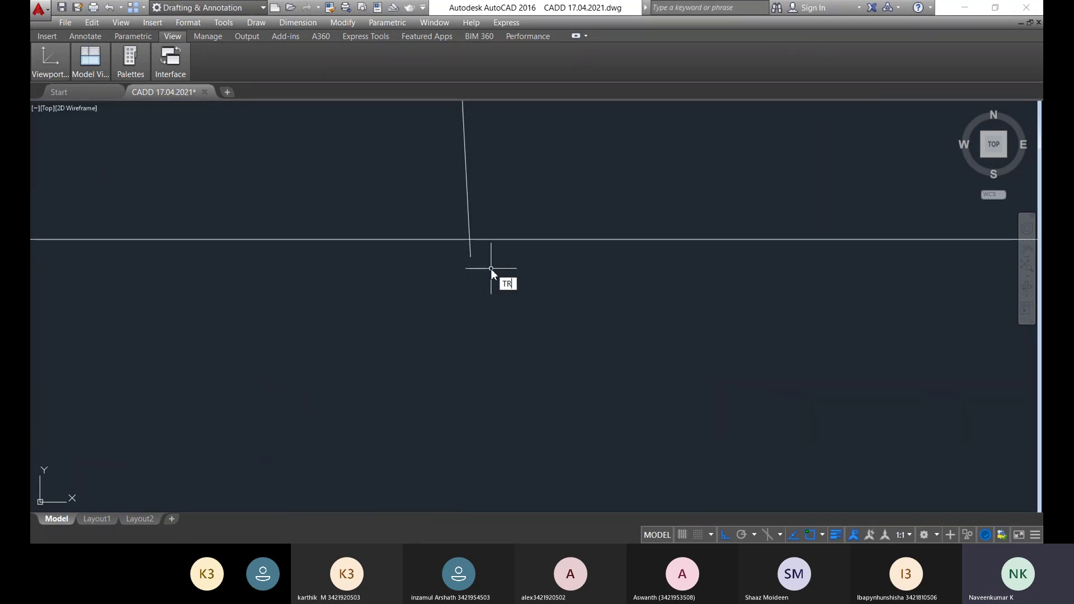
key(Return)
key(Return)
click(486, 271)
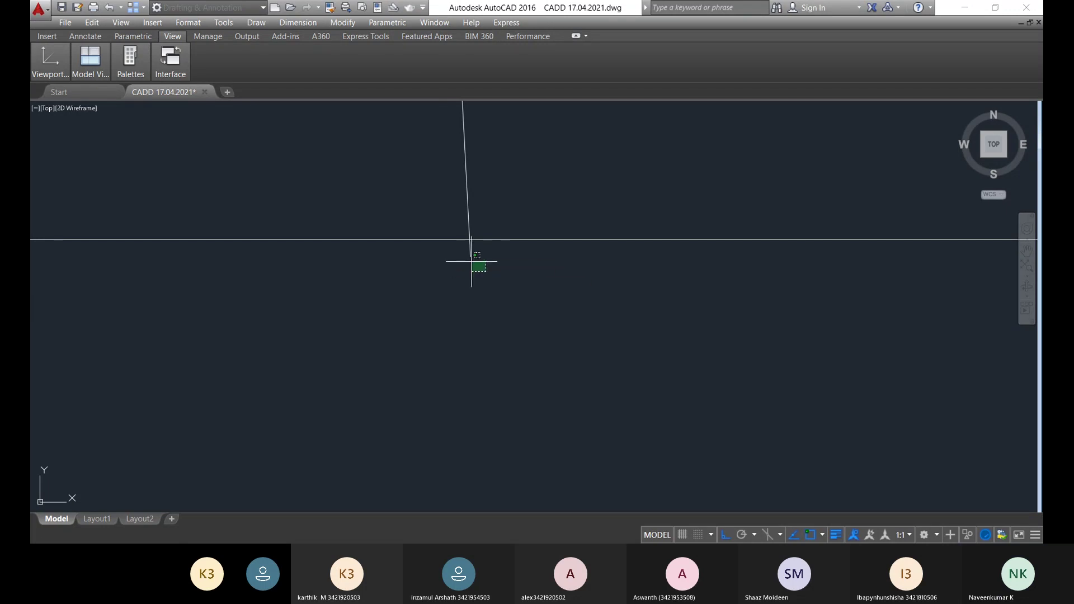
scroll(615, 325, down, 5)
middle_drag(735, 336, 588, 308)
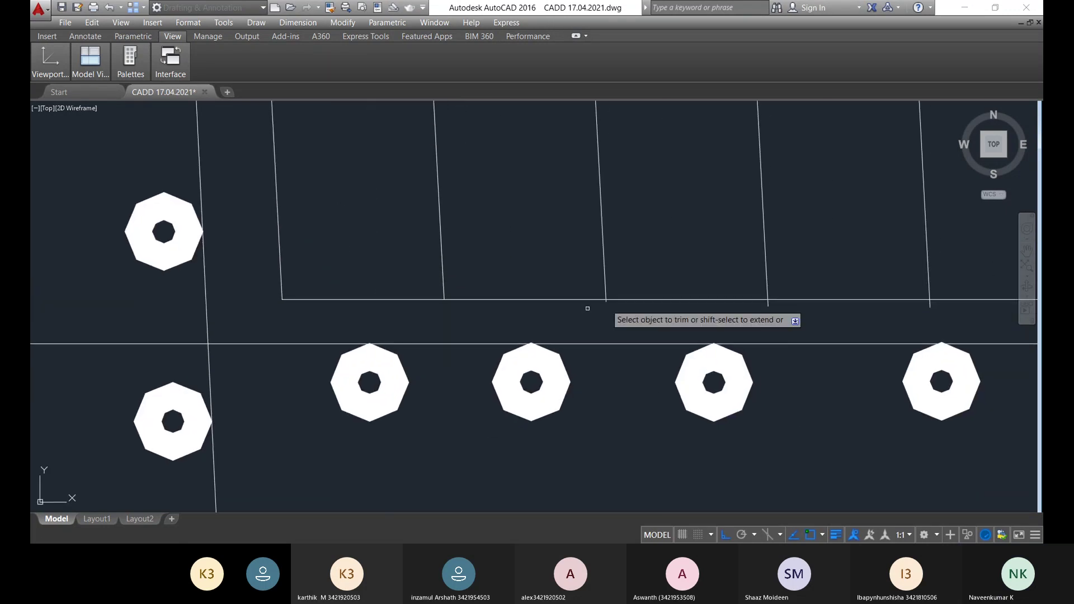
- Trim the lower overhangs of the next two slanted bars at the base slab's top edge
scroll(588, 308, up, 6)
click(599, 307)
click(481, 227)
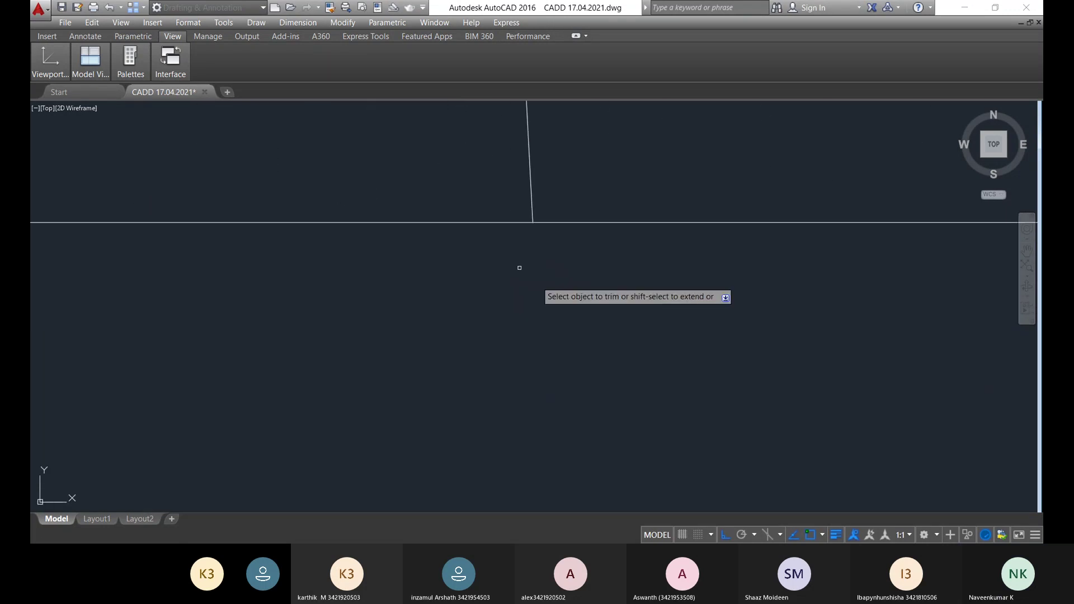
scroll(519, 268, down, 3)
scroll(453, 338, up, 6)
click(651, 345)
click(506, 274)
- Trim the lower overhangs of two more slanted bars toward the middle of the base slab
scroll(559, 343, down, 3)
scroll(427, 297, up, 6)
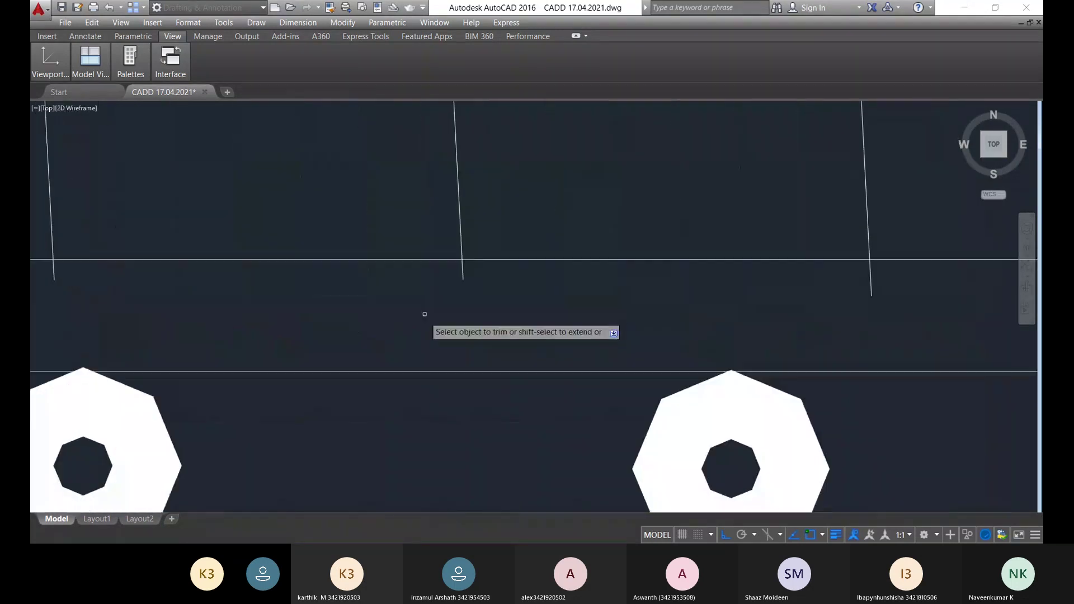
scroll(269, 302, down, 4)
scroll(436, 329, up, 6)
click(352, 363)
click(255, 322)
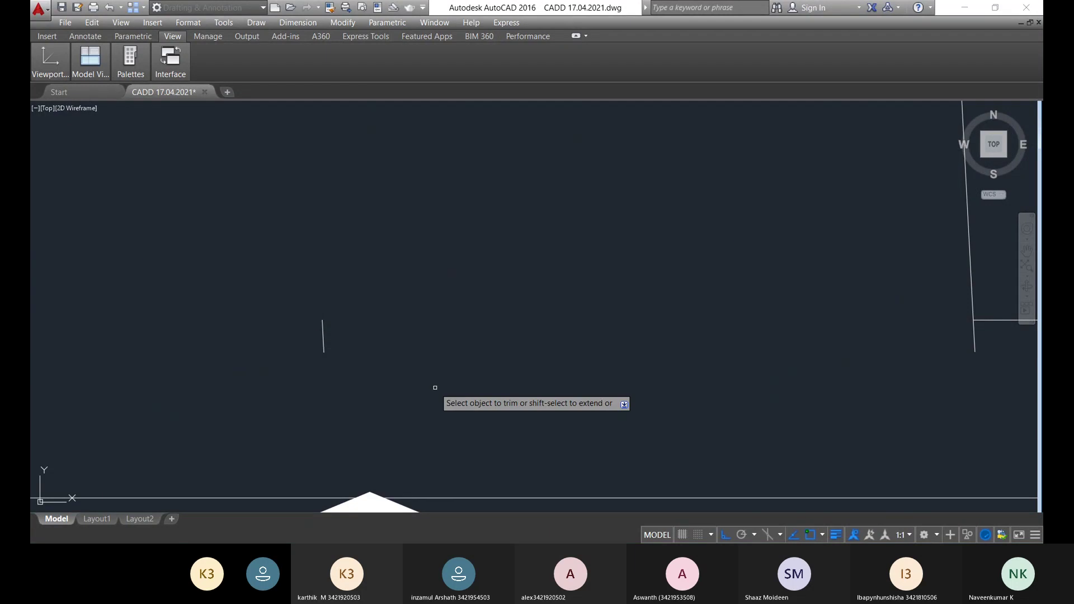
scroll(435, 388, down, 3)
scroll(435, 387, up, 3)
scroll(434, 375, down, 4)
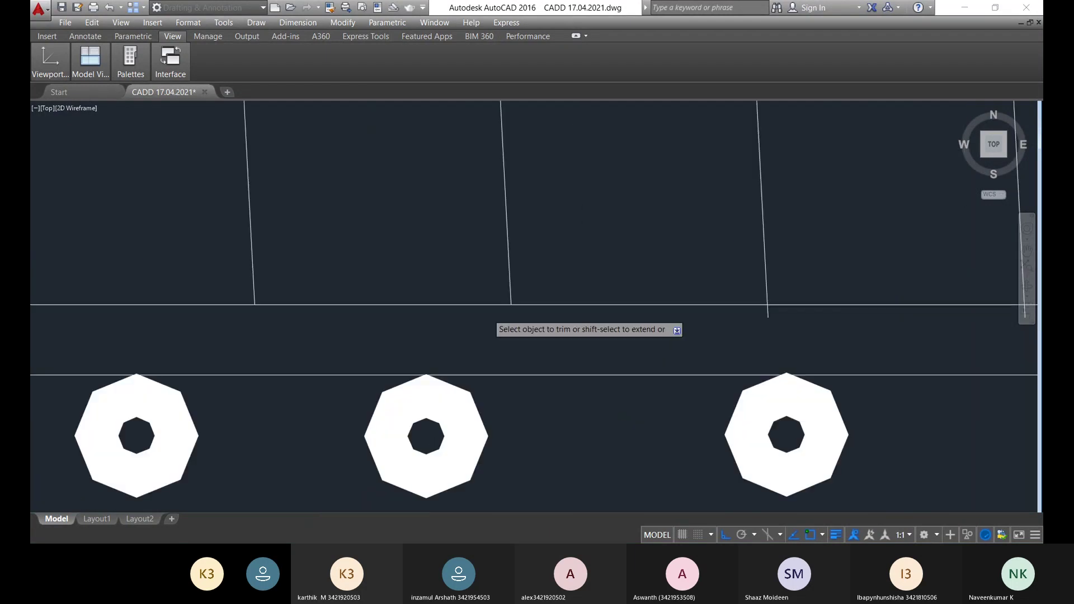
scroll(590, 303, up, 4)
middle_drag(622, 437, 568, 349)
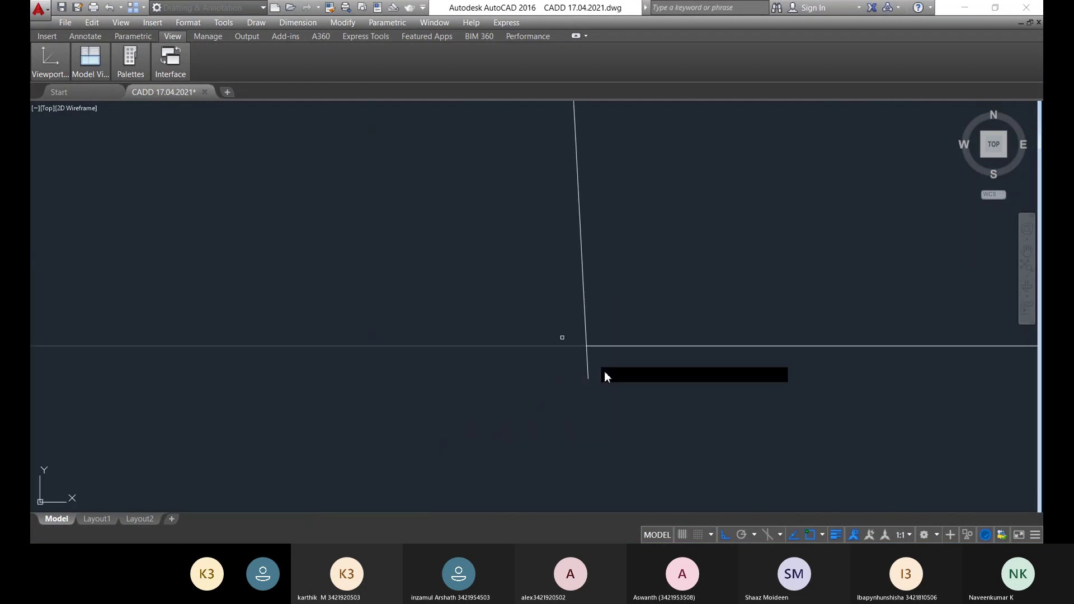
click(633, 407)
click(560, 356)
- Trim three slanted bars' overhangs at mid-slab, cutting the last two together with one crossing window
key(Return)
scroll(585, 381, down, 3)
scroll(441, 341, up, 4)
click(441, 342)
click(377, 311)
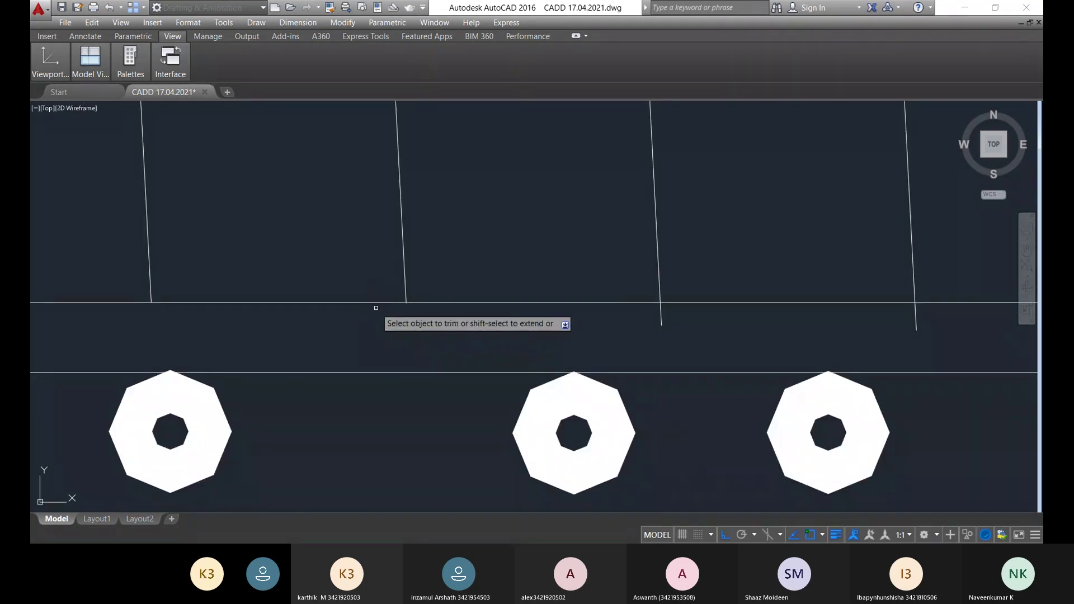
click(936, 342)
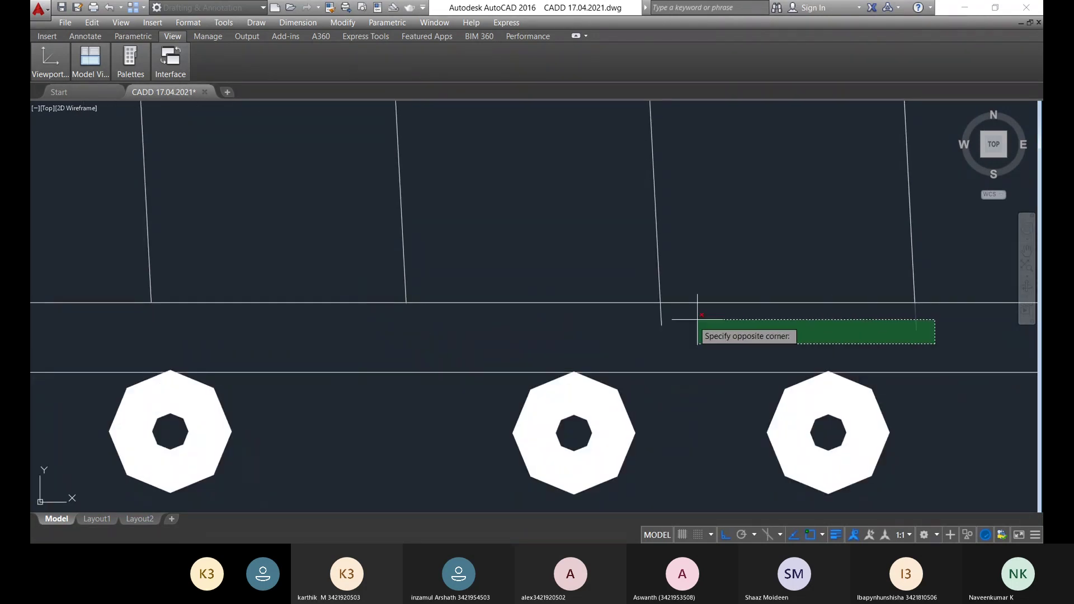
click(620, 318)
- Trim the overhanging ends of the next four slanted bars together with a single crossing window below the slab's top edge
scroll(725, 335, down, 2)
scroll(530, 319, down, 3)
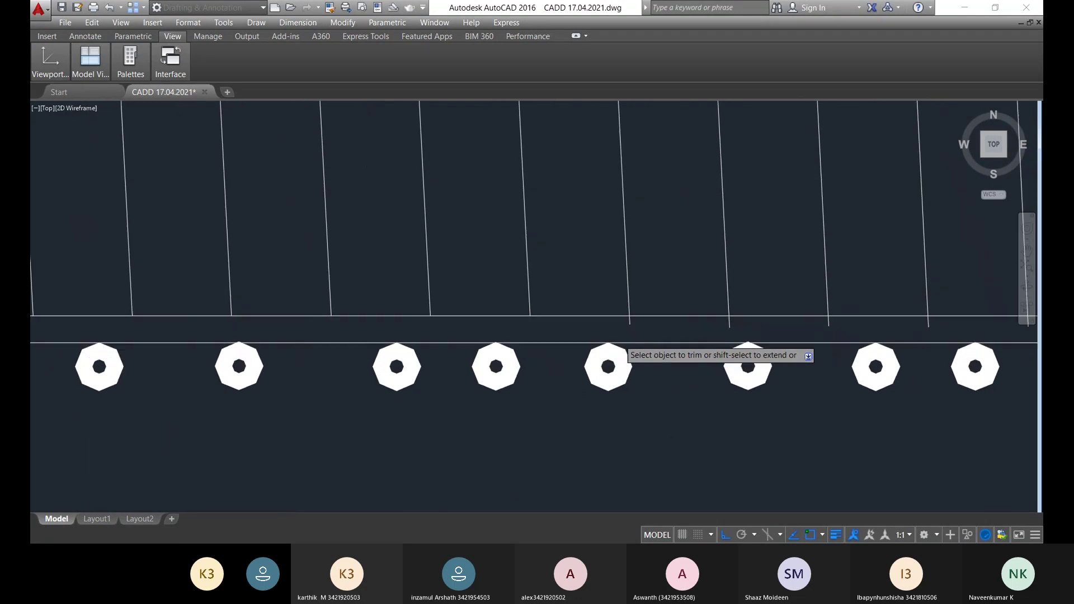
scroll(618, 331, up, 6)
scroll(559, 333, down, 4)
middle_drag(408, 324, 357, 317)
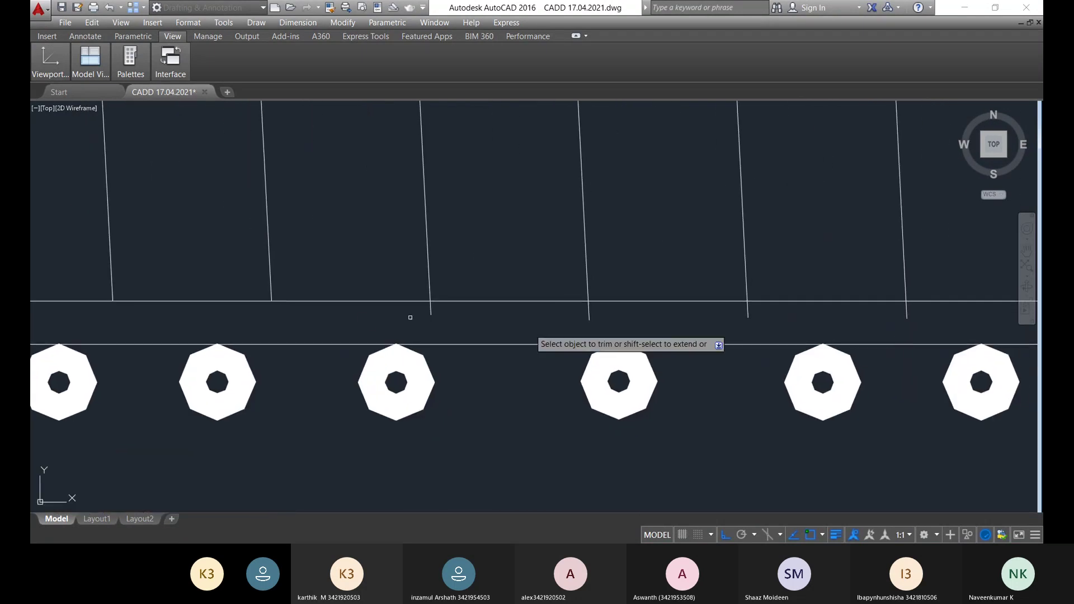
click(926, 335)
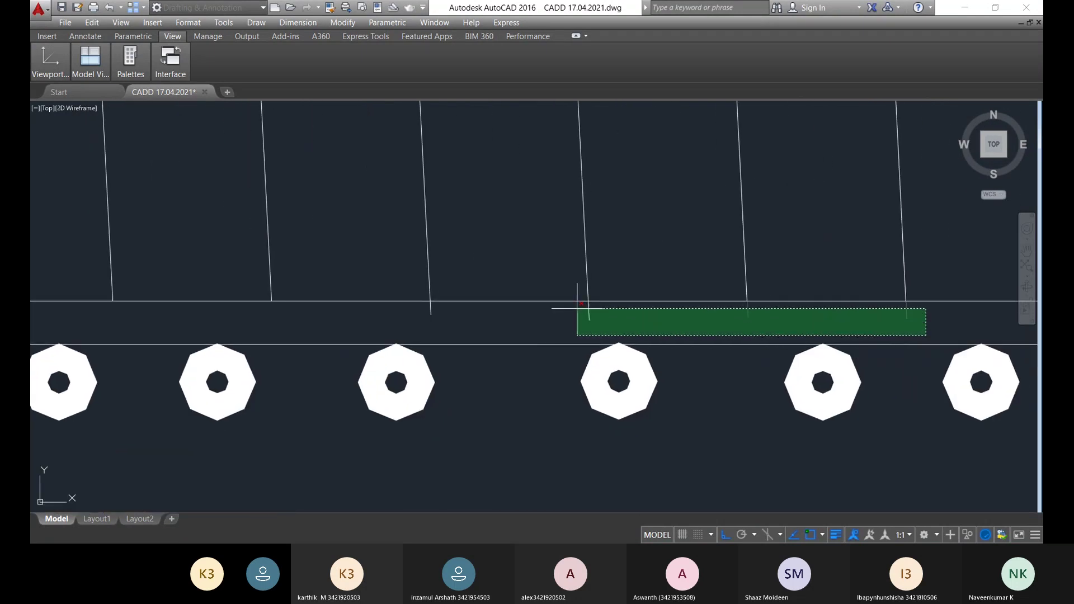
click(412, 307)
- Trim the overhang of the last slanted bar nearest the sloping face and end the Trim command
scroll(559, 336, down, 3)
scroll(794, 353, up, 4)
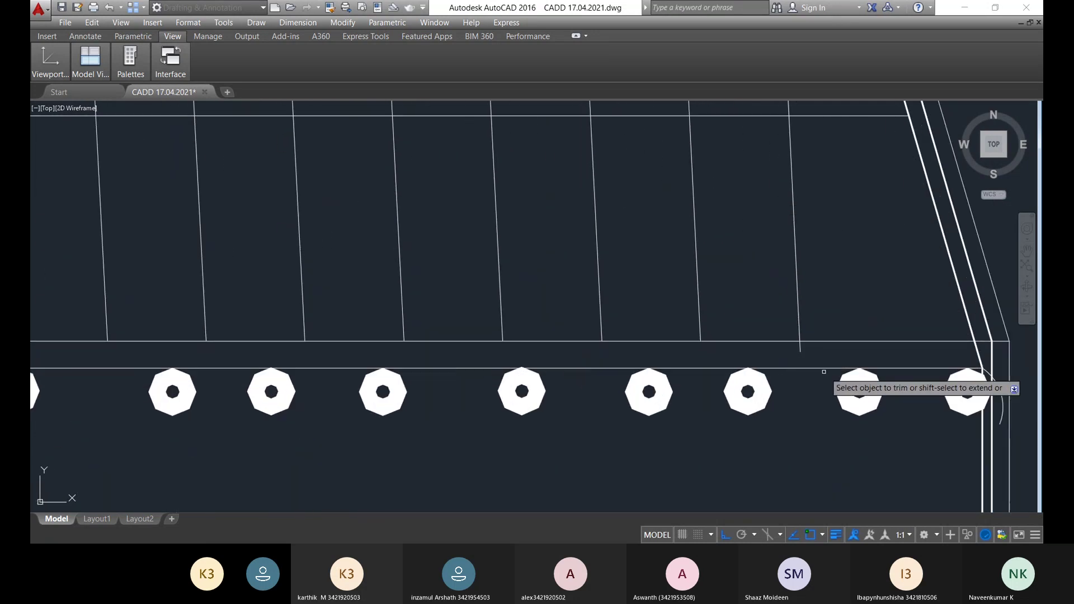
scroll(806, 355, up, 5)
click(812, 360)
click(772, 343)
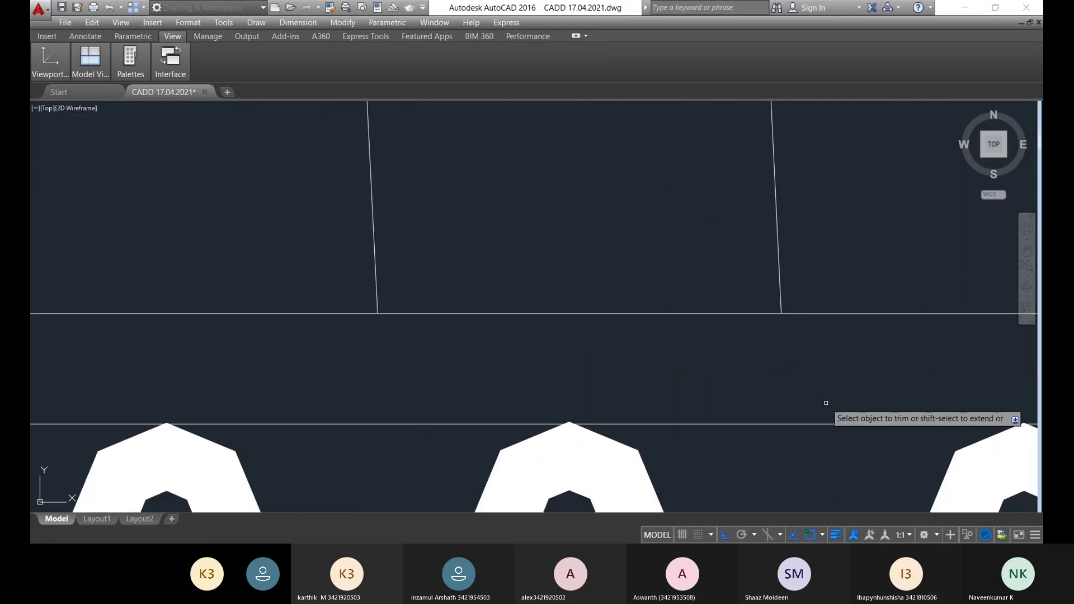
scroll(825, 403, down, 3)
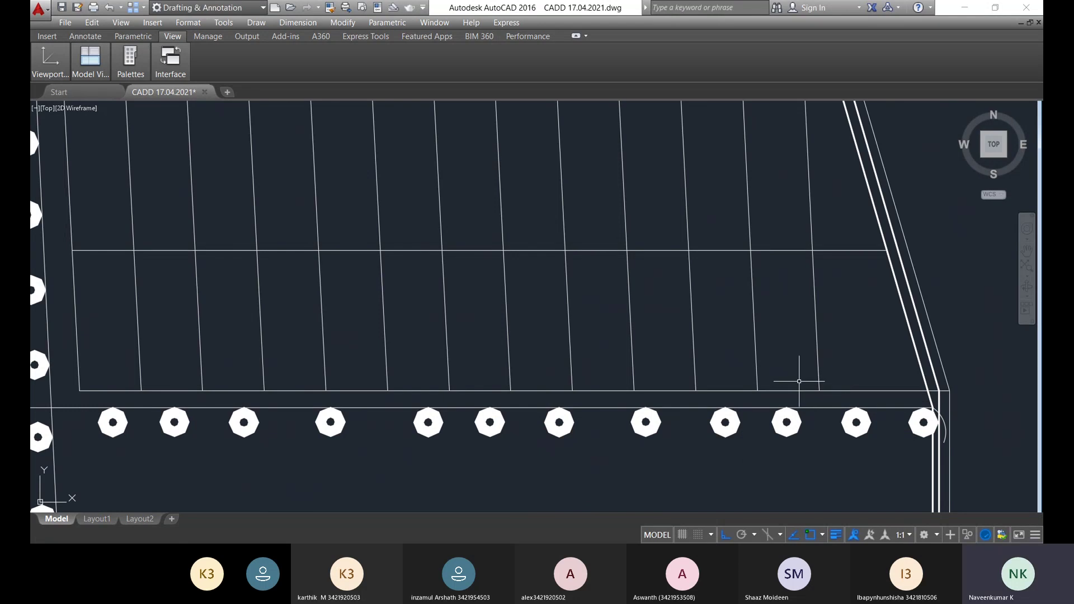
- Draw a horizontal line from the near end of the G.L ground line to the top outer corner of the sloping face
scroll(791, 372, down, 5)
scroll(795, 352, up, 5)
middle_drag(863, 364, 721, 201)
scroll(743, 285, down, 2)
middle_drag(743, 285, 650, 295)
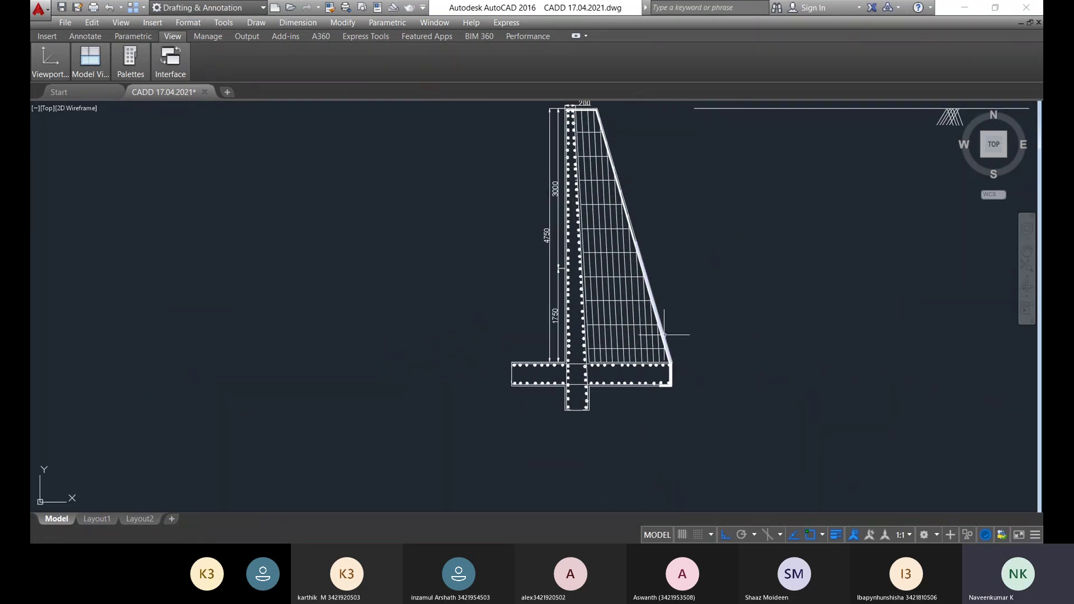
scroll(673, 342, down, 2)
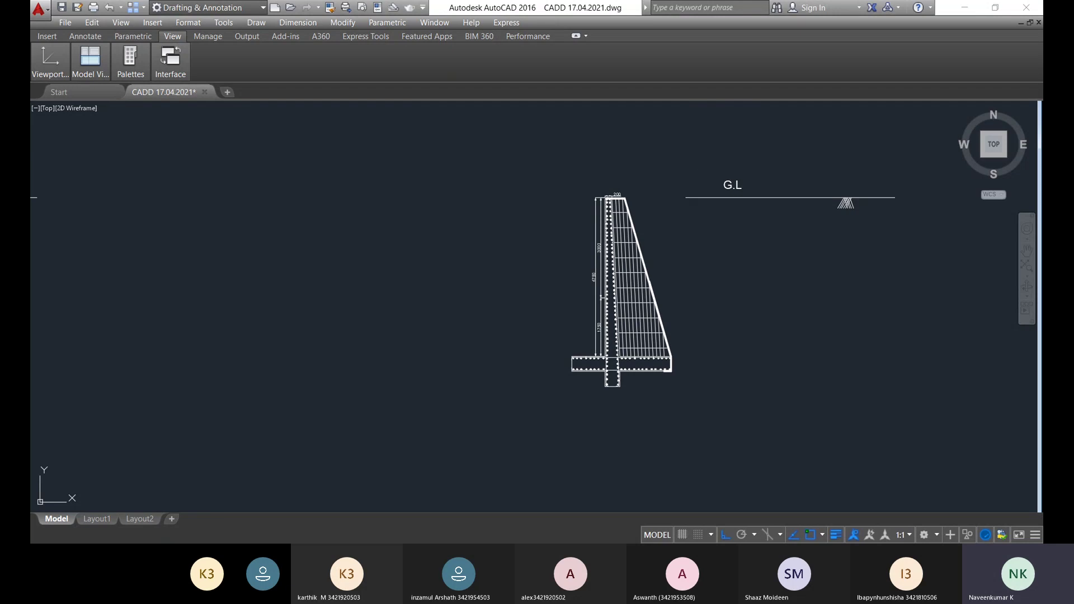
scroll(681, 206, up, 6)
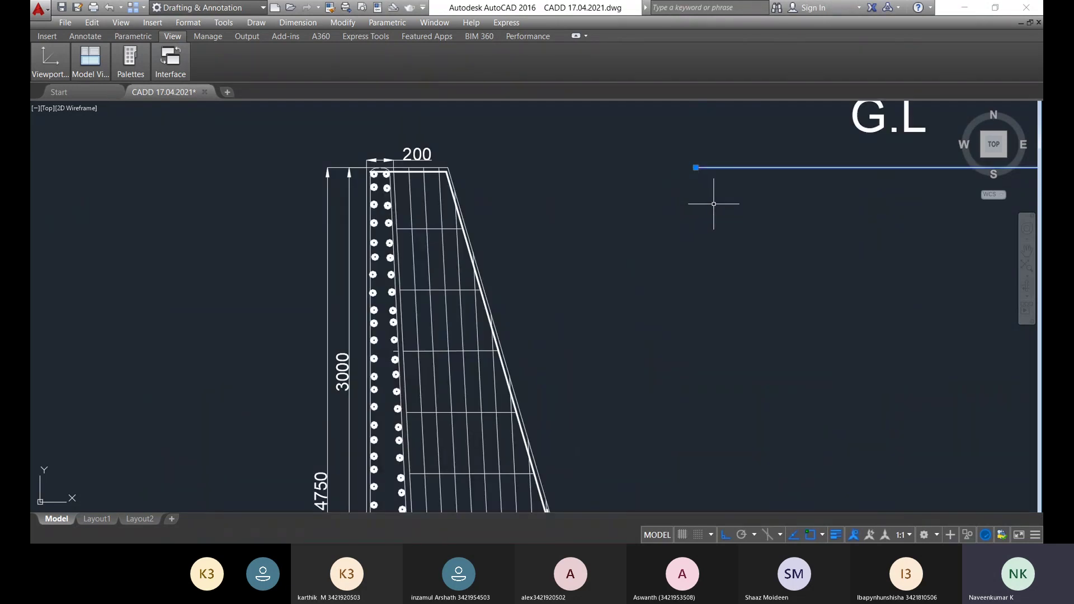
key(Return)
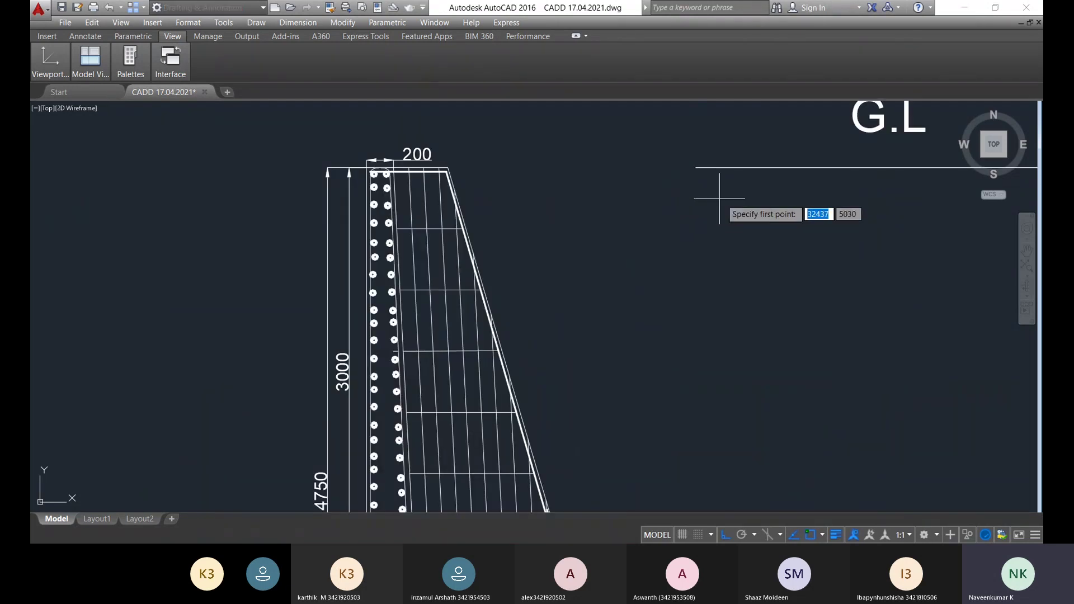
click(695, 167)
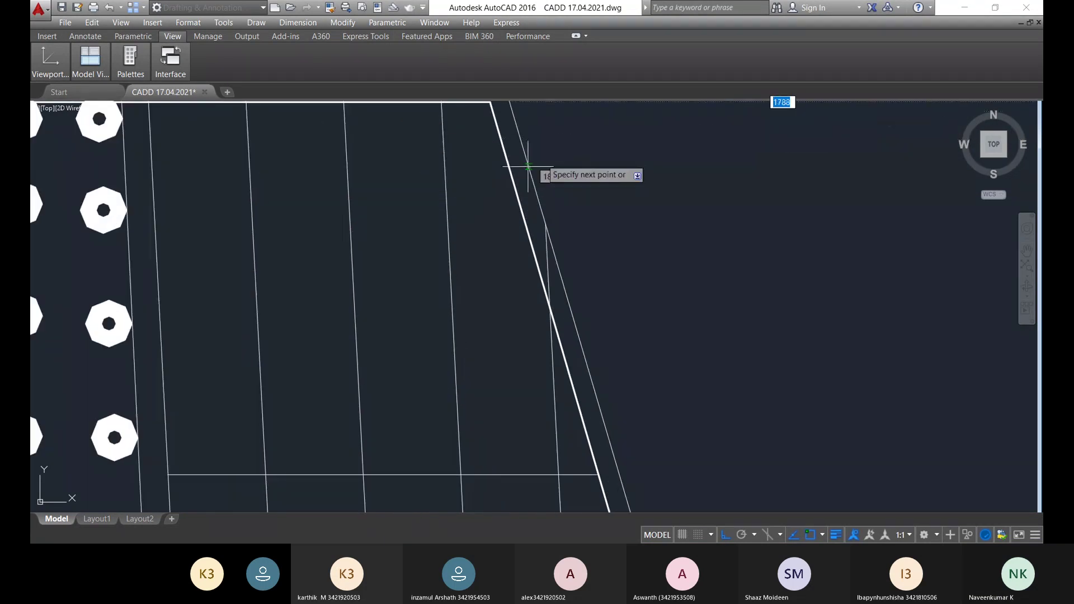
scroll(528, 166, up, 2)
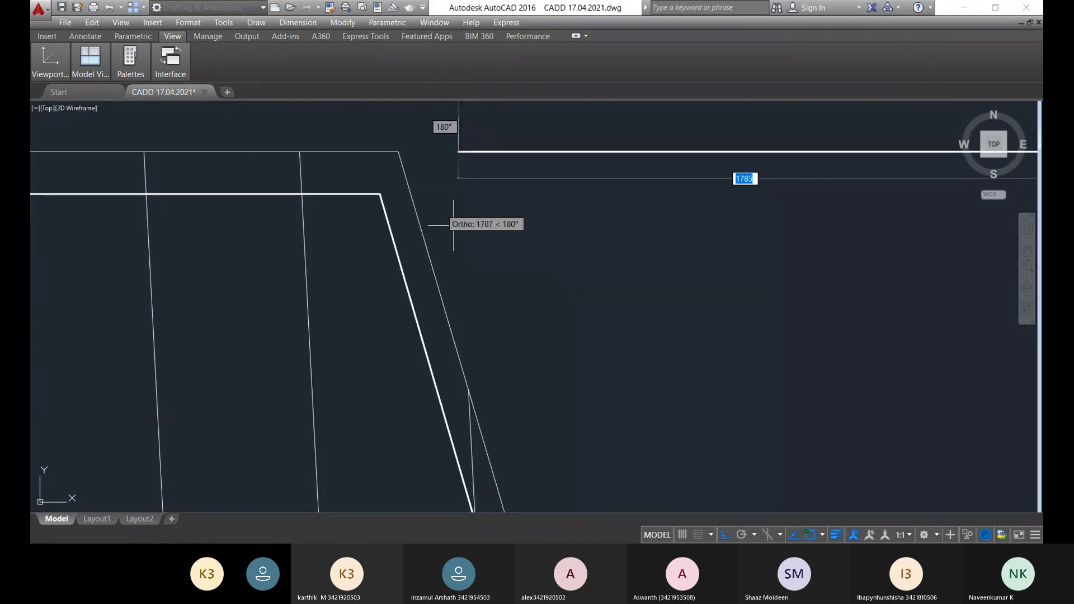
click(398, 151)
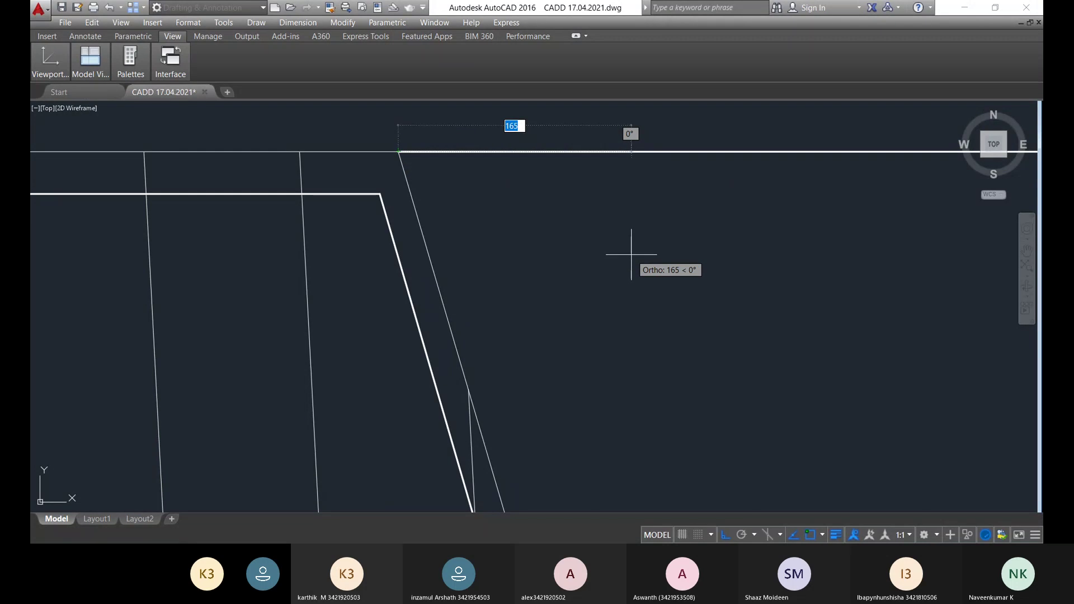
key(Escape)
scroll(866, 293, down, 5)
middle_drag(865, 292, 597, 264)
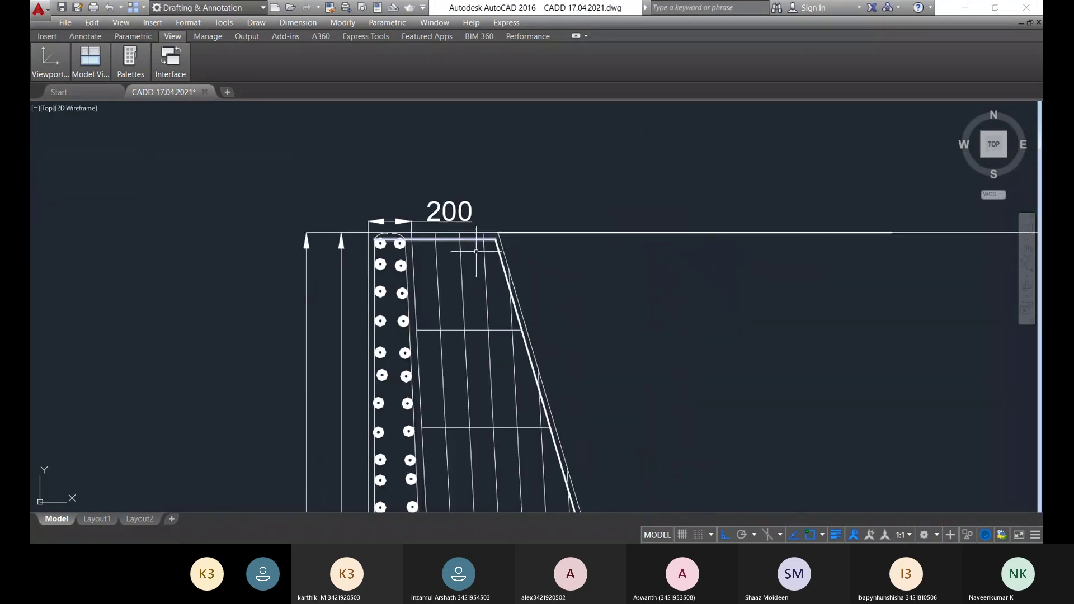
- Set the lineweight of the new ground line segment joining the wall's top corner to Default, then deselect it and close its properties
click(685, 233)
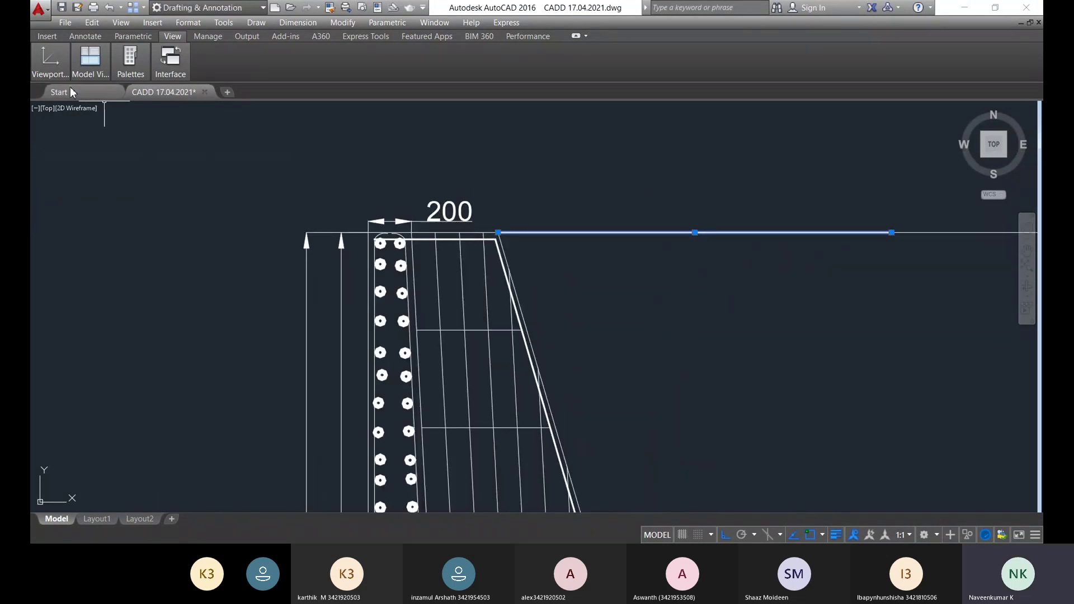
right_click(752, 231)
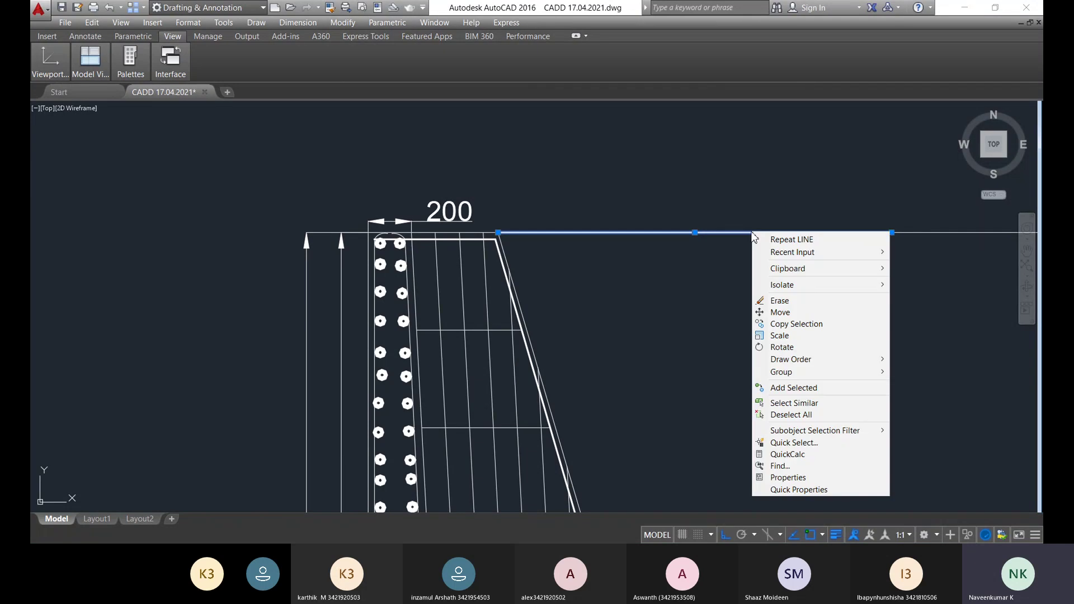
click(823, 477)
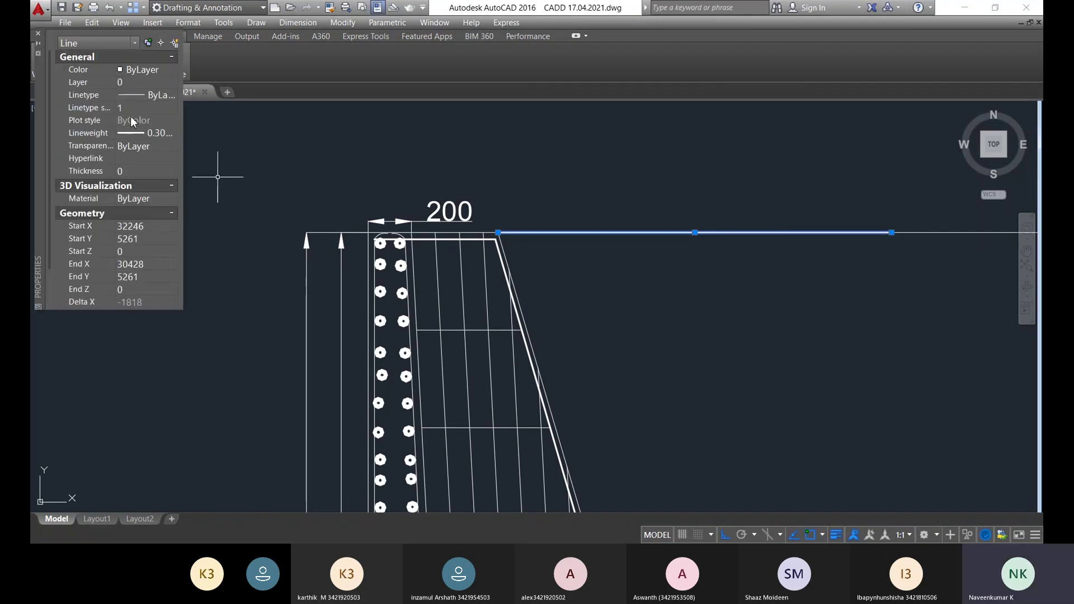
click(145, 98)
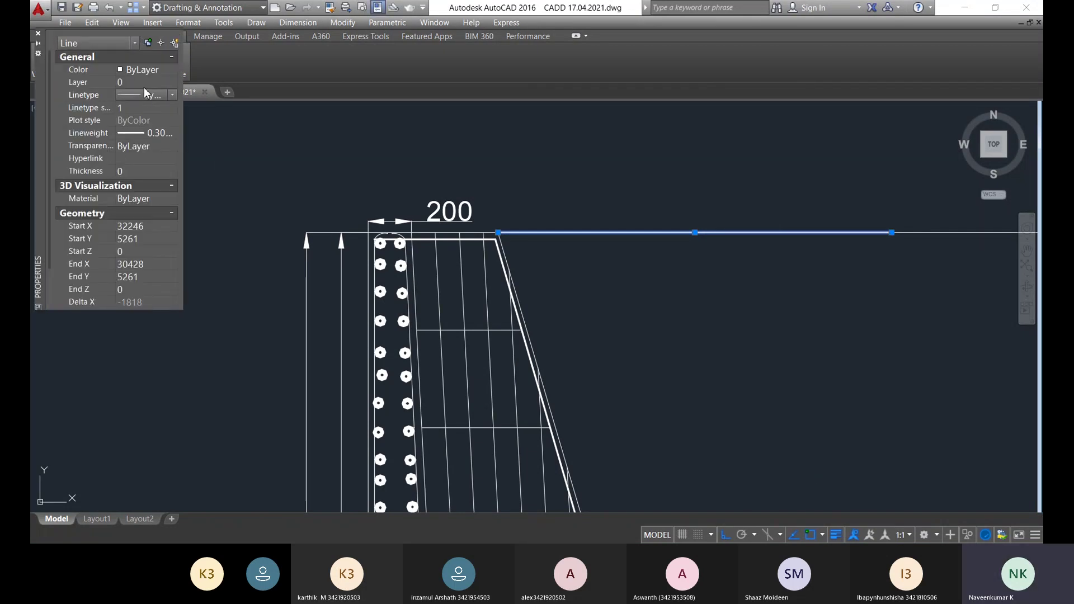
click(151, 133)
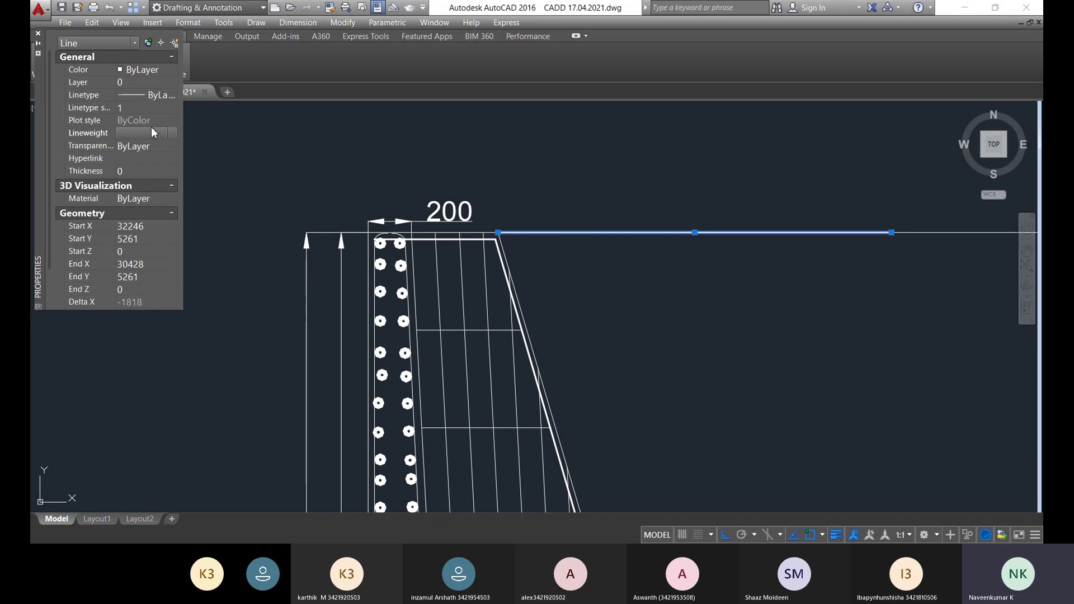
click(154, 133)
scroll(149, 175, up, 4)
click(152, 166)
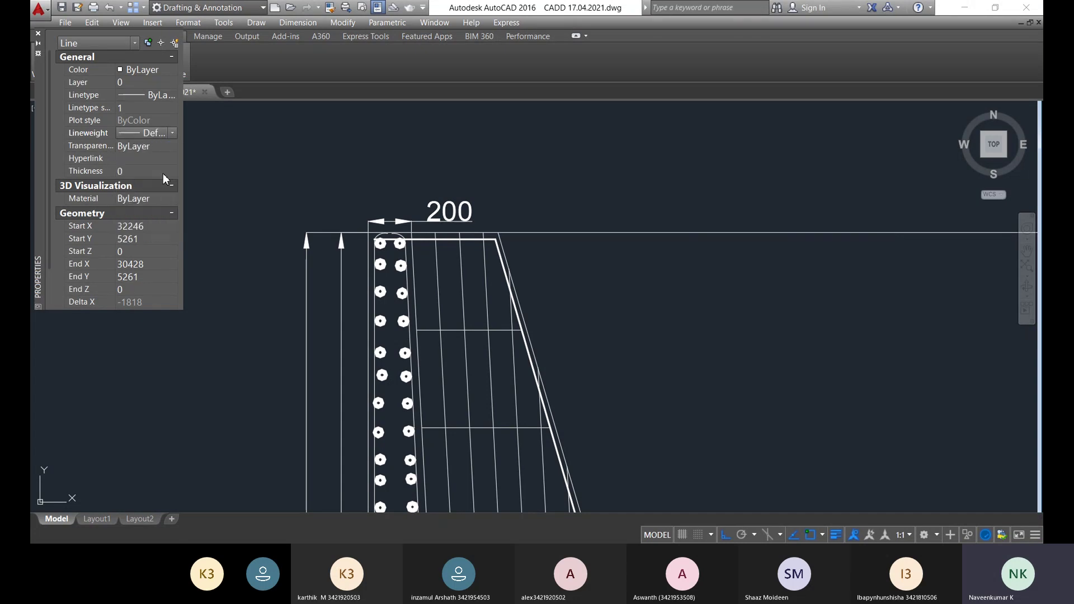
scroll(745, 293, down, 4)
click(744, 293)
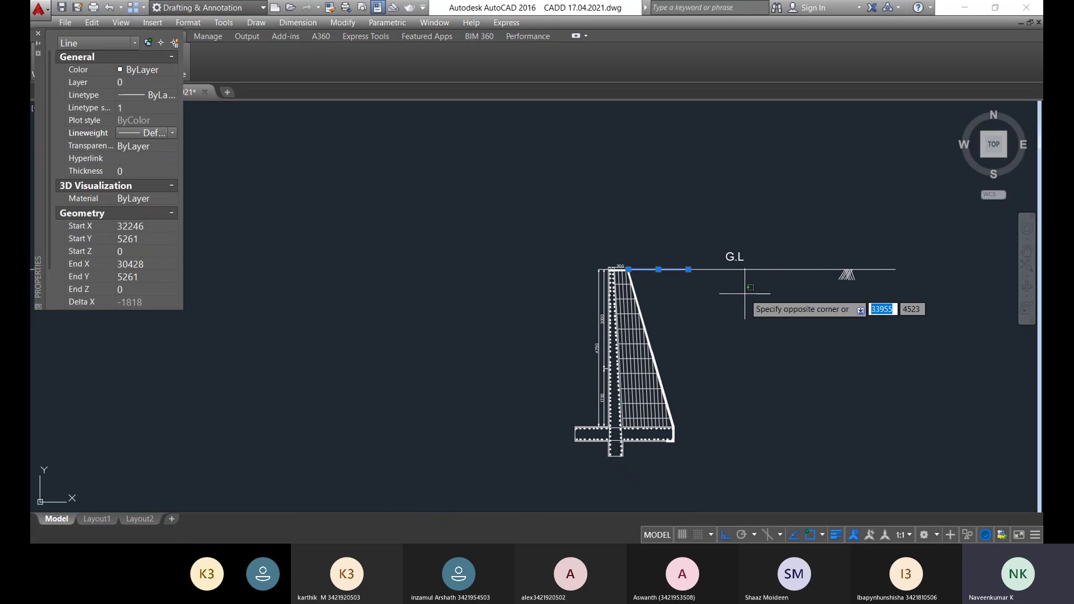
click(744, 294)
key(Escape)
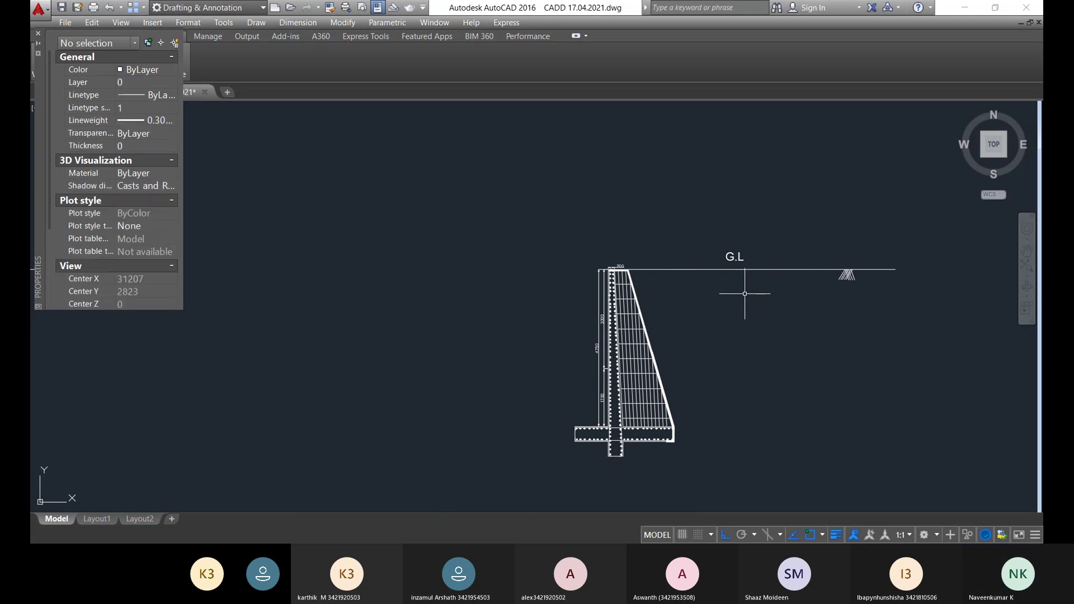
click(38, 34)
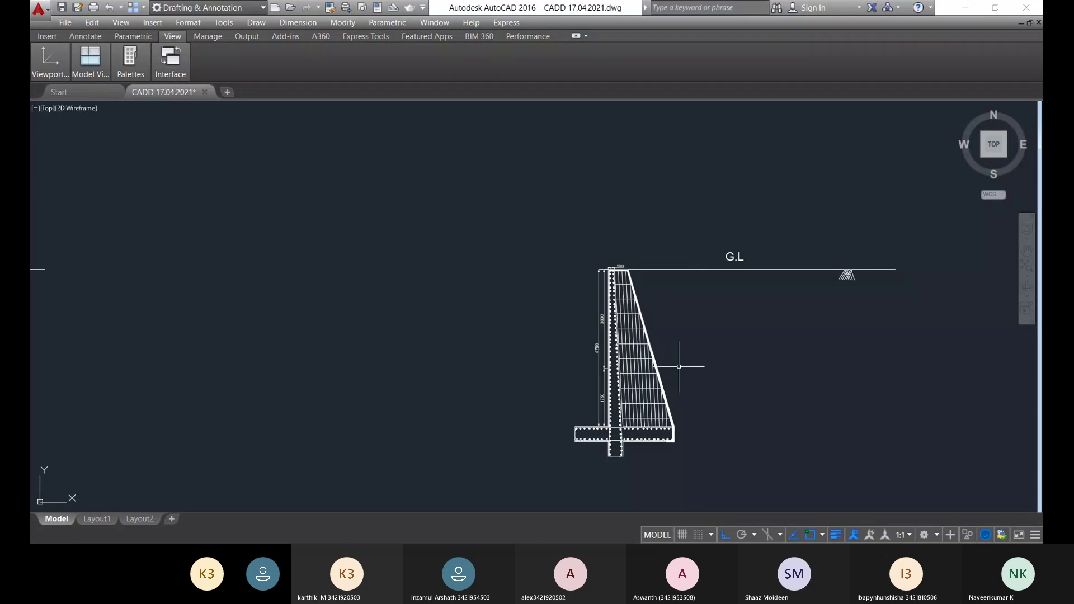
scroll(685, 359, down, 2)
middle_drag(688, 358, 515, 296)
scroll(465, 280, up, 4)
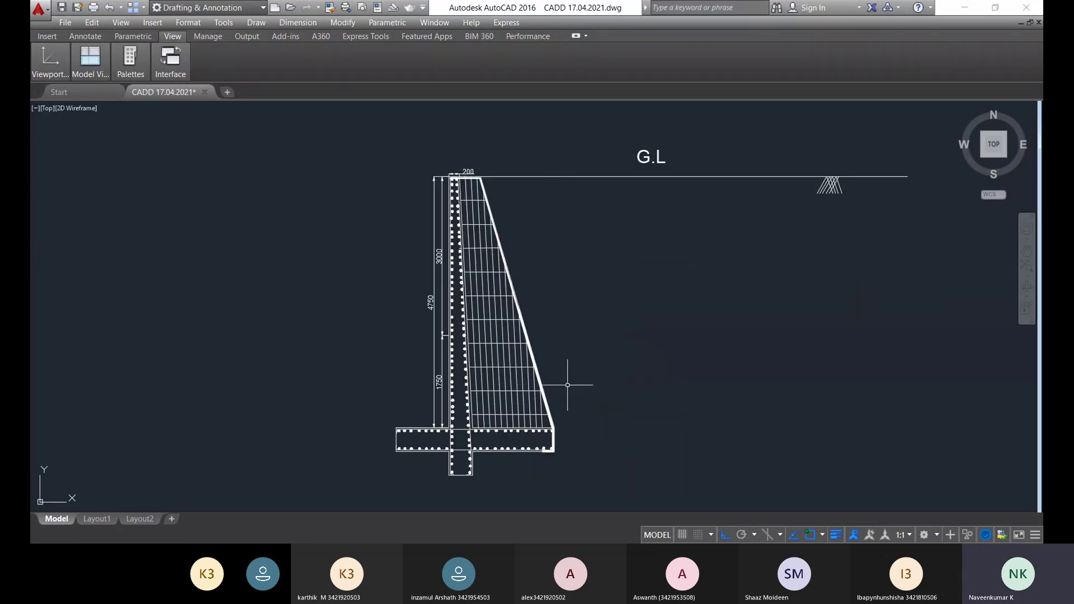
scroll(516, 259, up, 6)
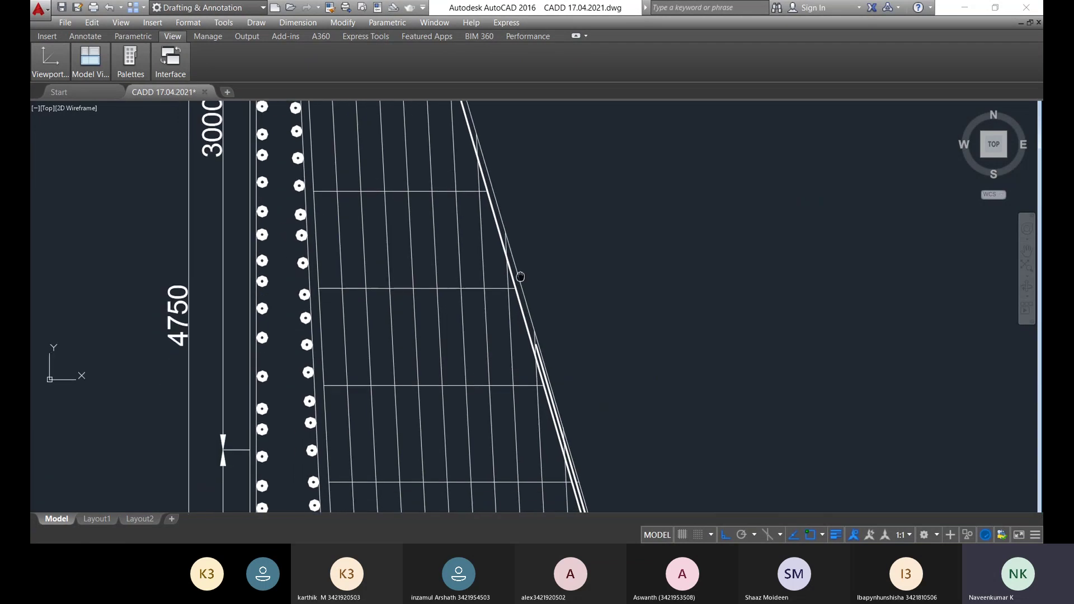
scroll(557, 330, up, 4)
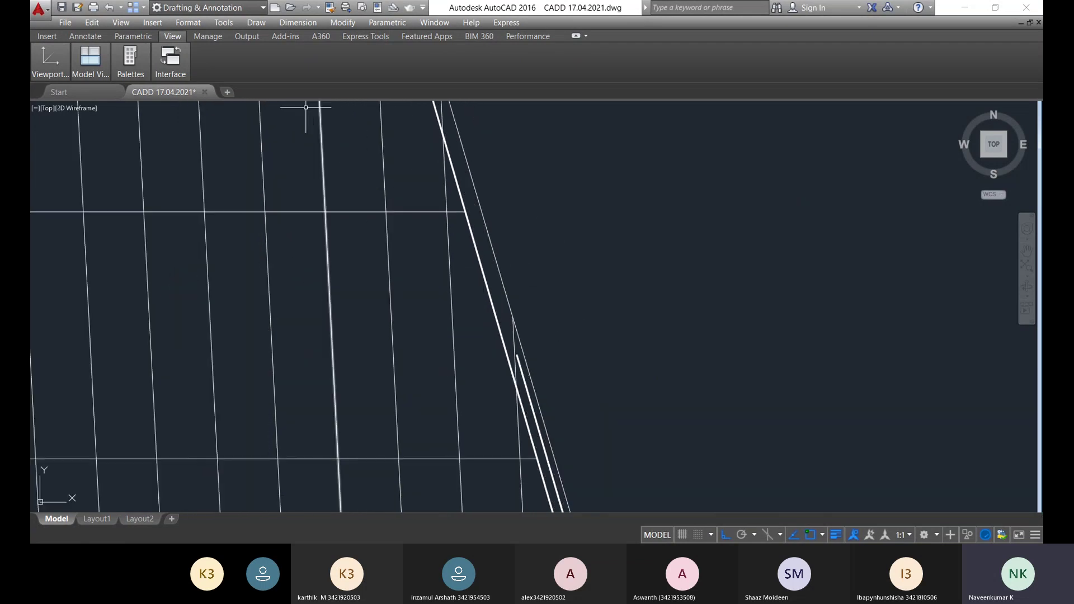
click(65, 24)
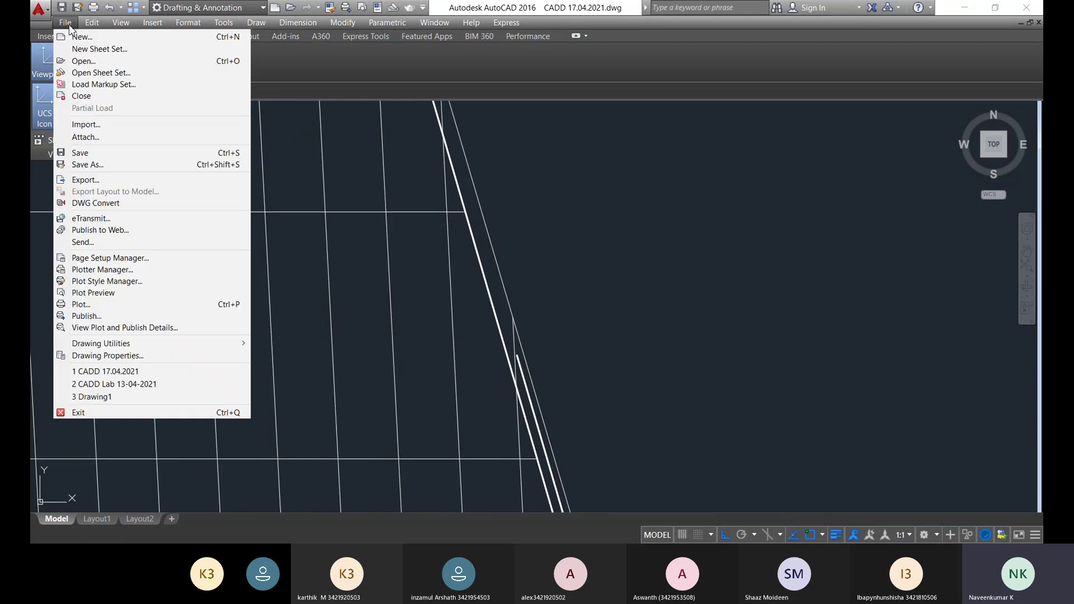
click(69, 22)
click(92, 23)
click(91, 23)
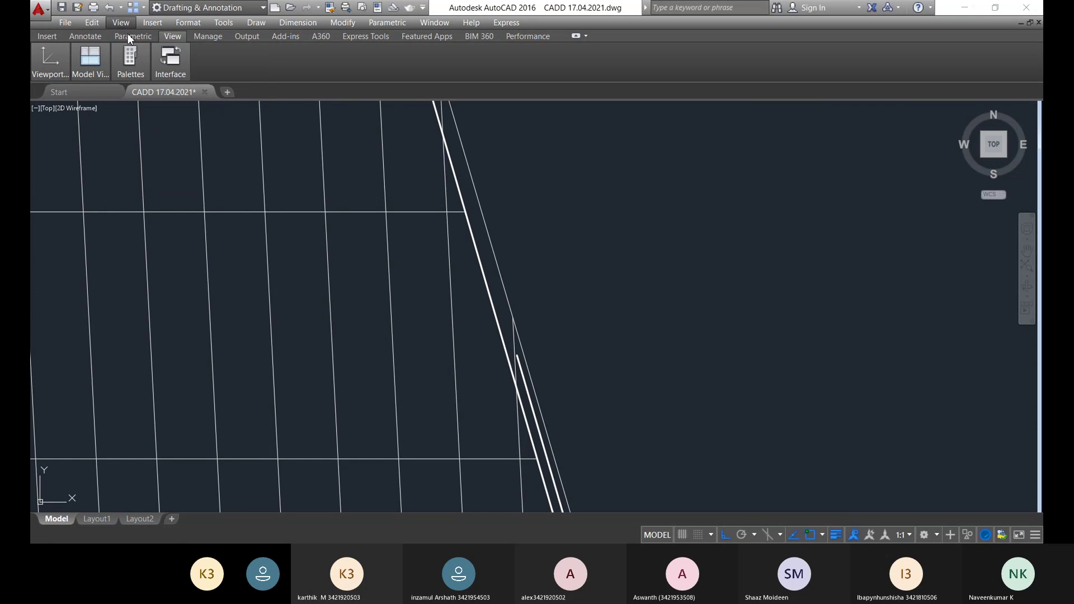
scroll(720, 419, down, 6)
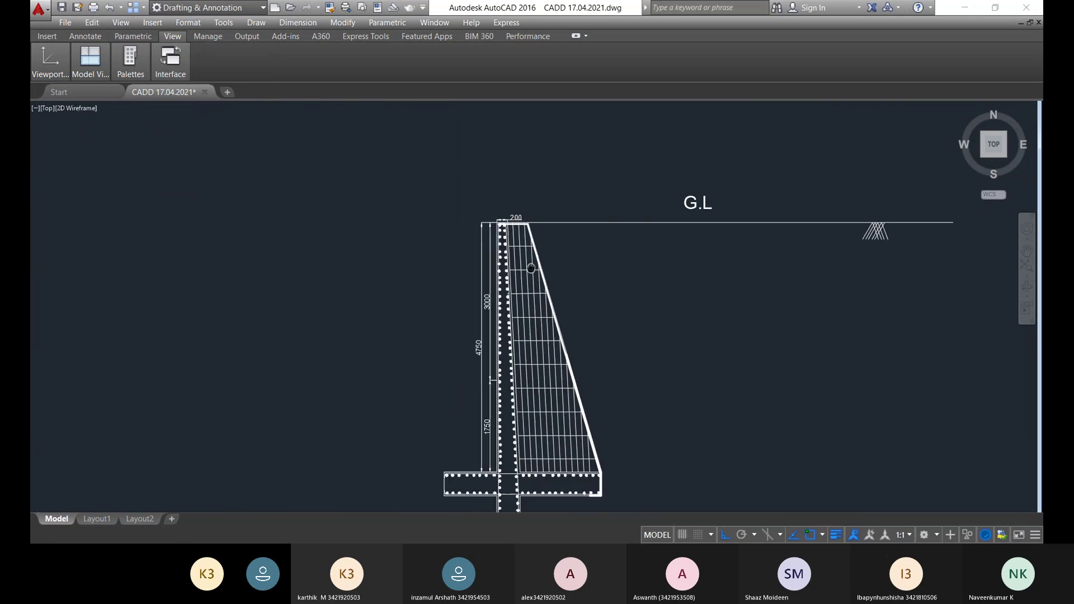
click(255, 24)
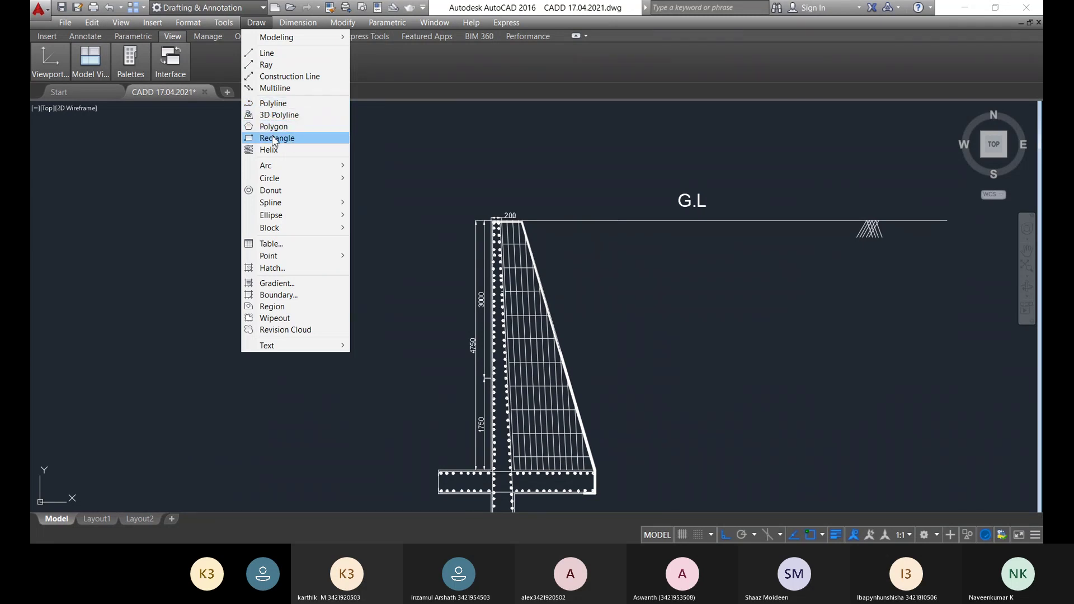
click(576, 287)
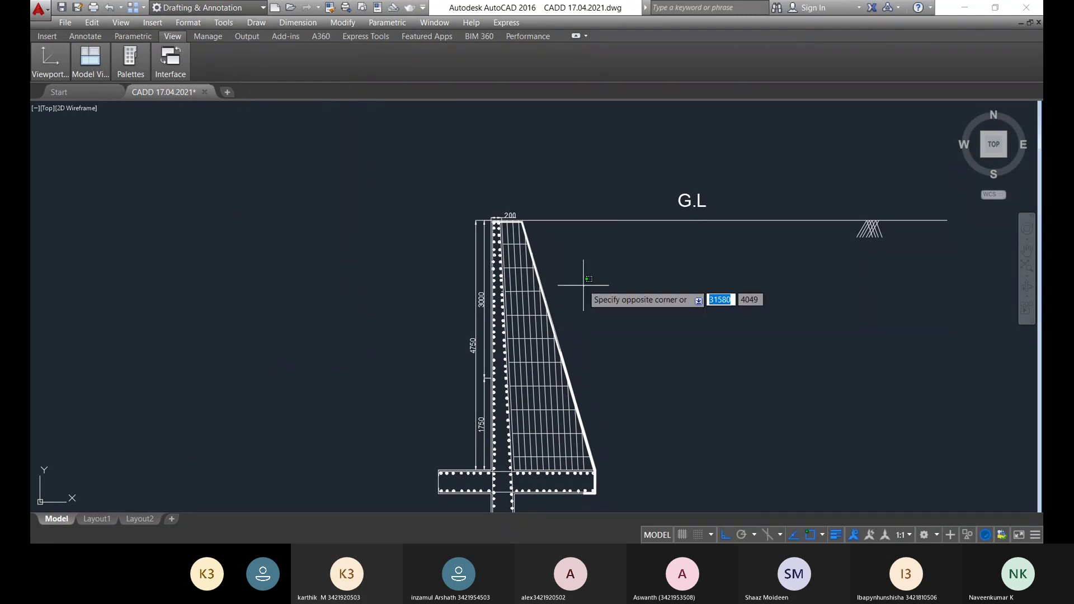
scroll(545, 226, up, 5)
key(Escape)
scroll(628, 257, down, 2)
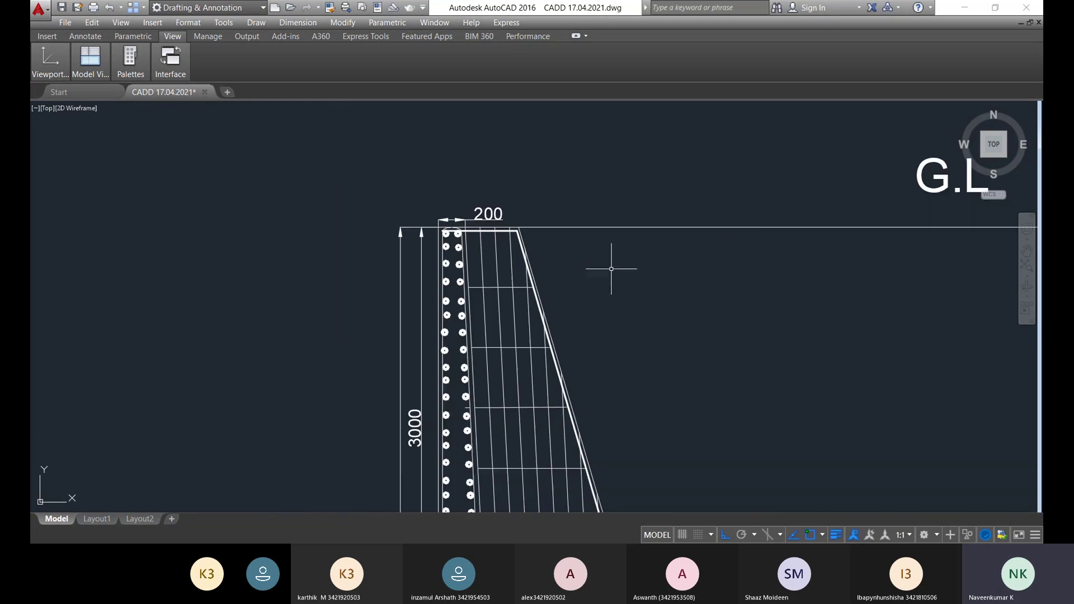
scroll(565, 364, down, 4)
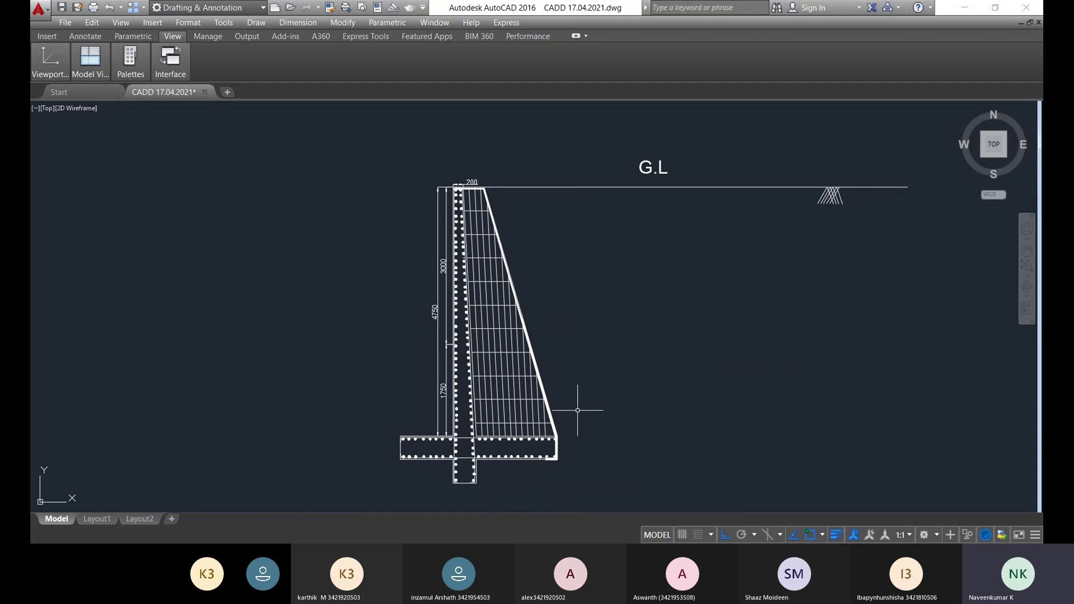
scroll(554, 385, up, 6)
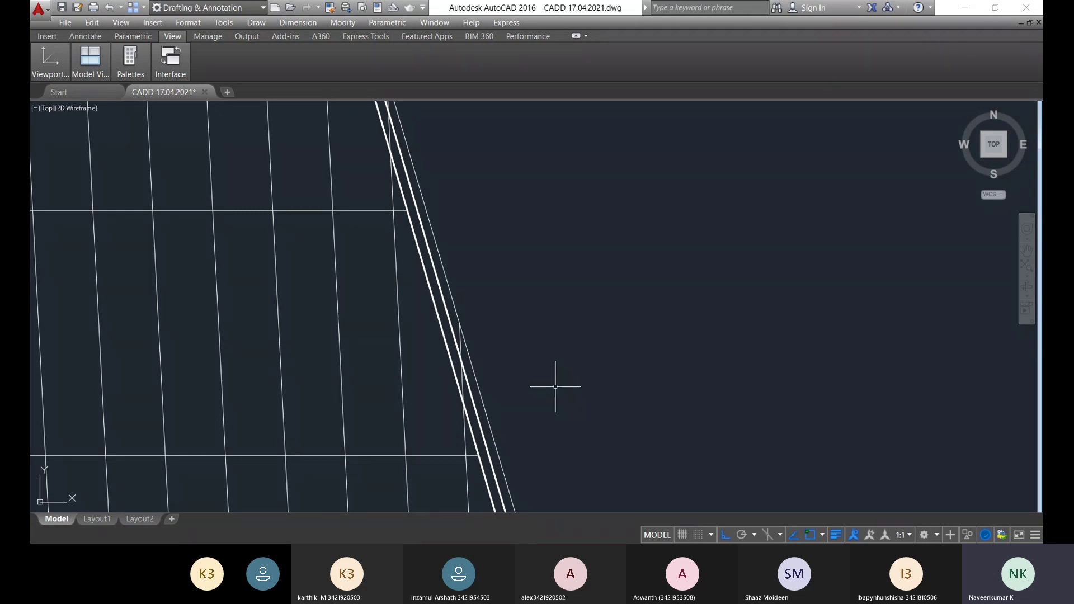
- Place a multileader from the thick slanted bar along the sloping face to a landing outside the wall, with Ortho turned off
scroll(542, 384, down, 6)
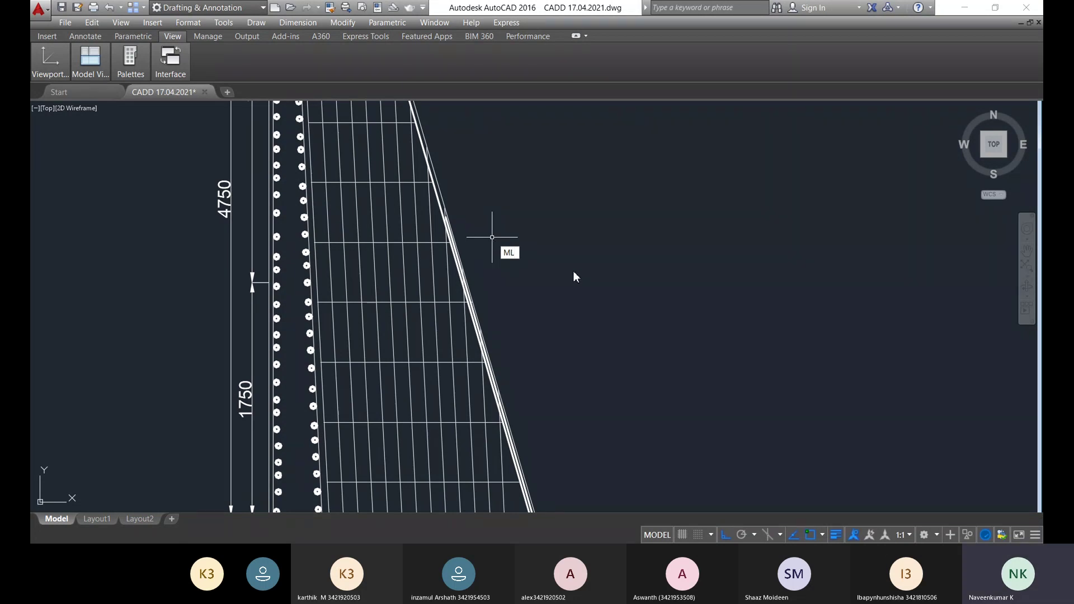
key(Return)
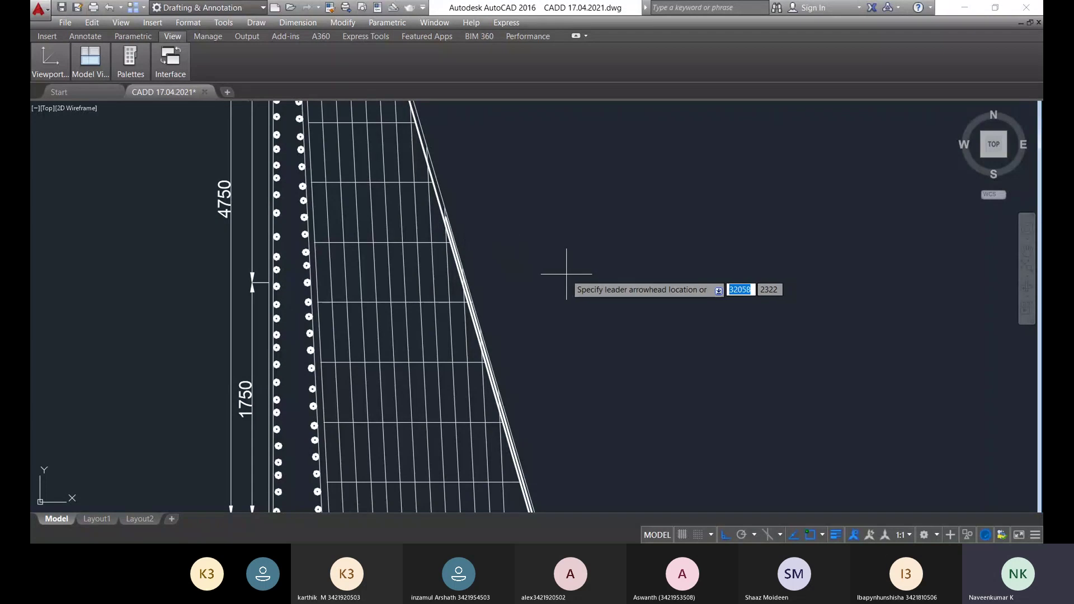
scroll(586, 257, up, 1)
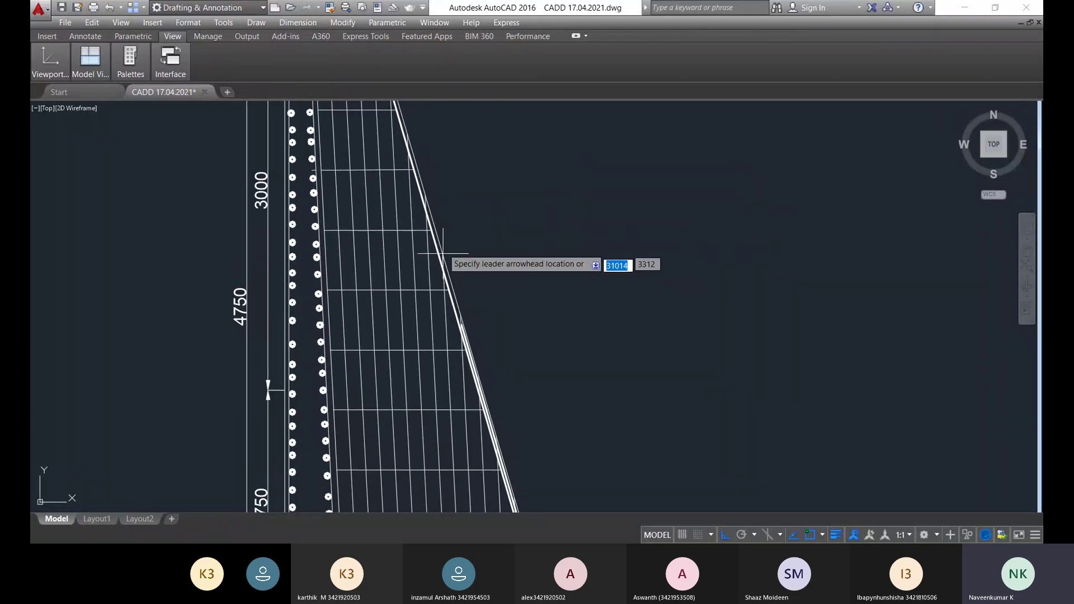
scroll(361, 203, up, 3)
scroll(371, 203, down, 3)
scroll(455, 199, up, 2)
scroll(497, 323, up, 1)
scroll(497, 322, up, 3)
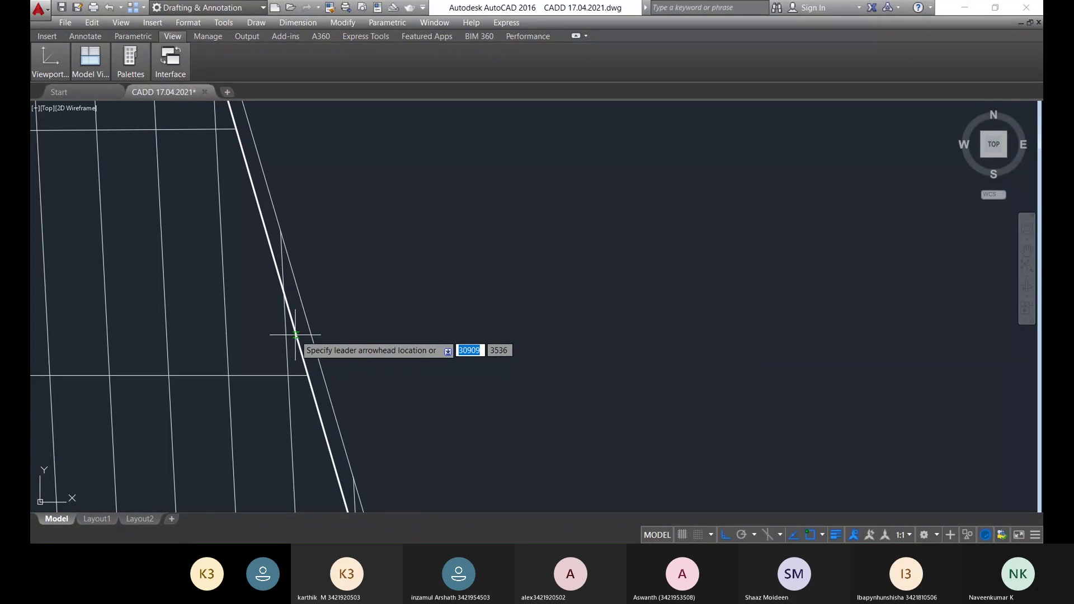
click(295, 336)
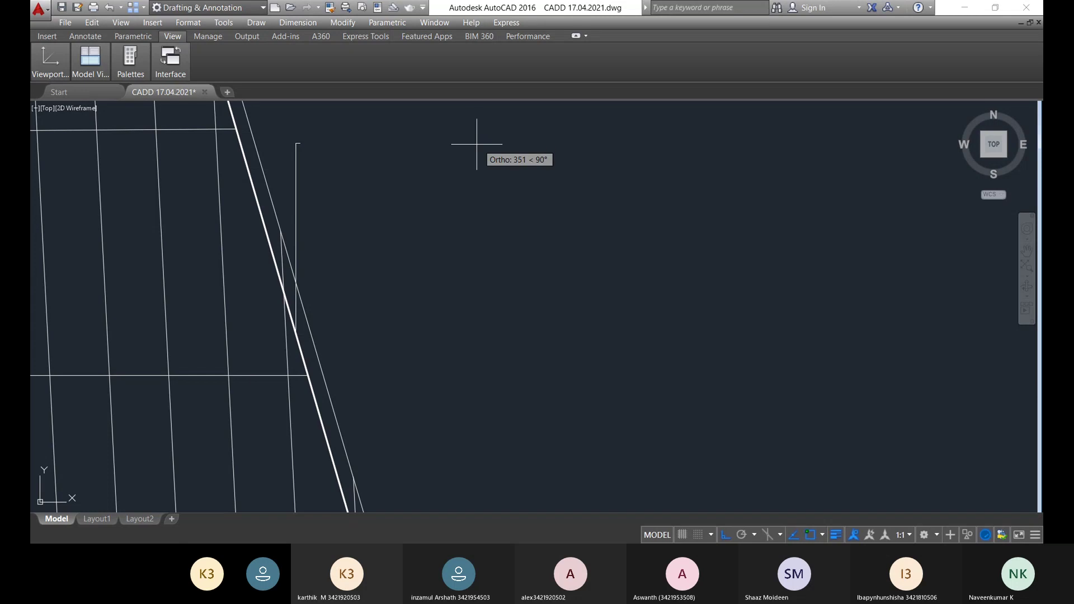
click(725, 534)
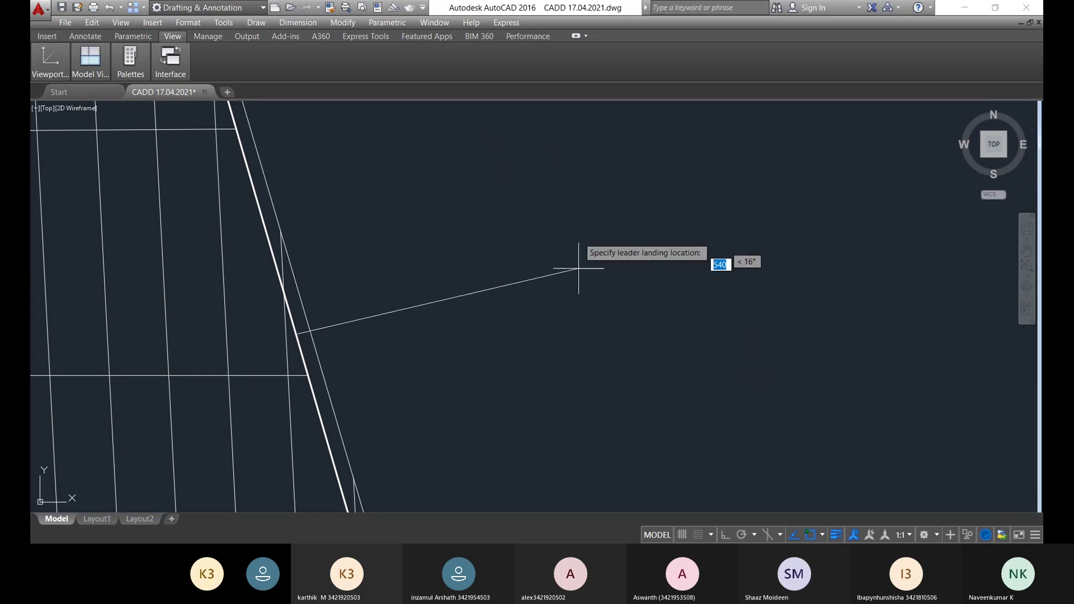
click(485, 162)
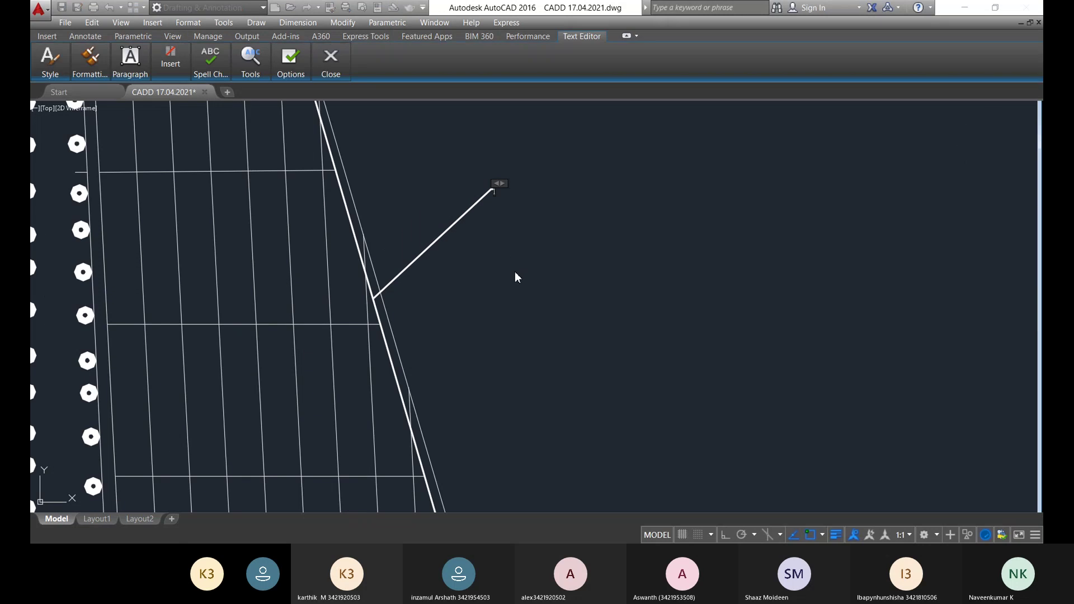
click(80, 37)
click(132, 39)
click(84, 38)
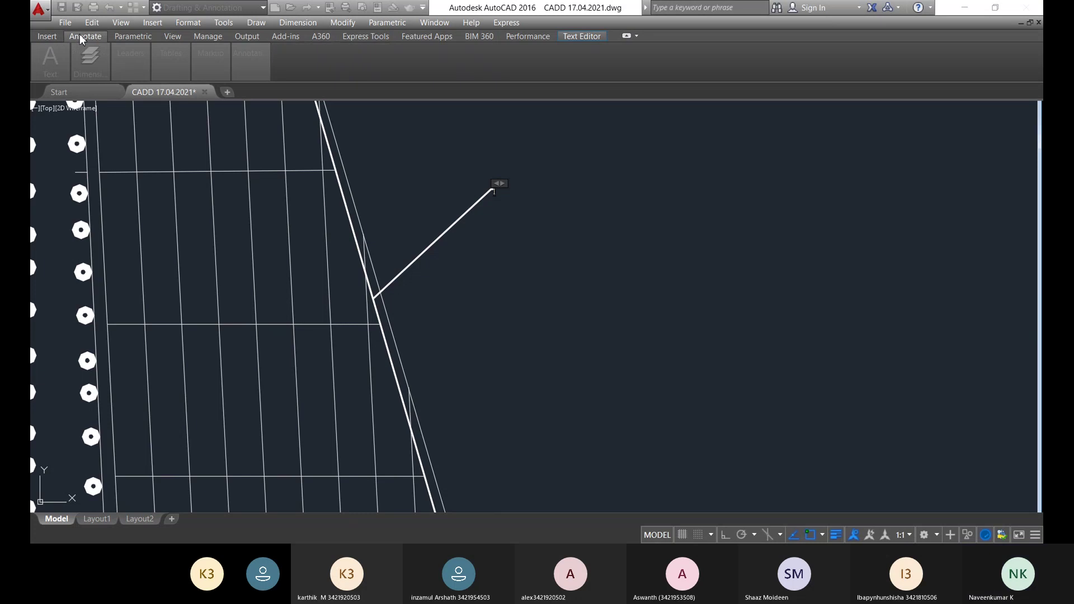
text(hh)
key(BackSpace)
key(BackSpace)
key(BackSpace)
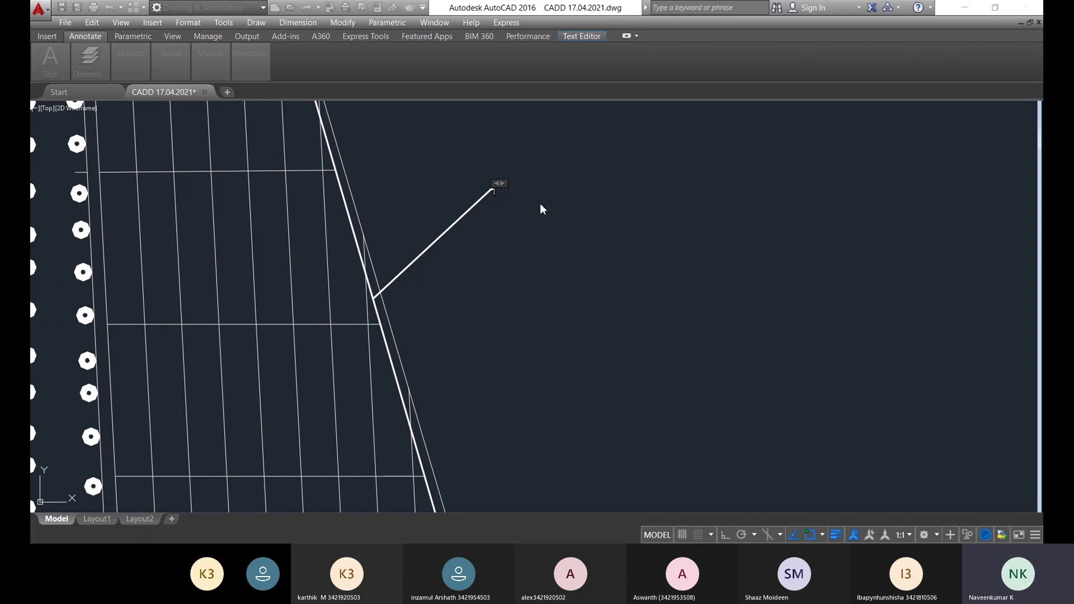
- Enter 8 as the beginning of the leader's text
text(8)
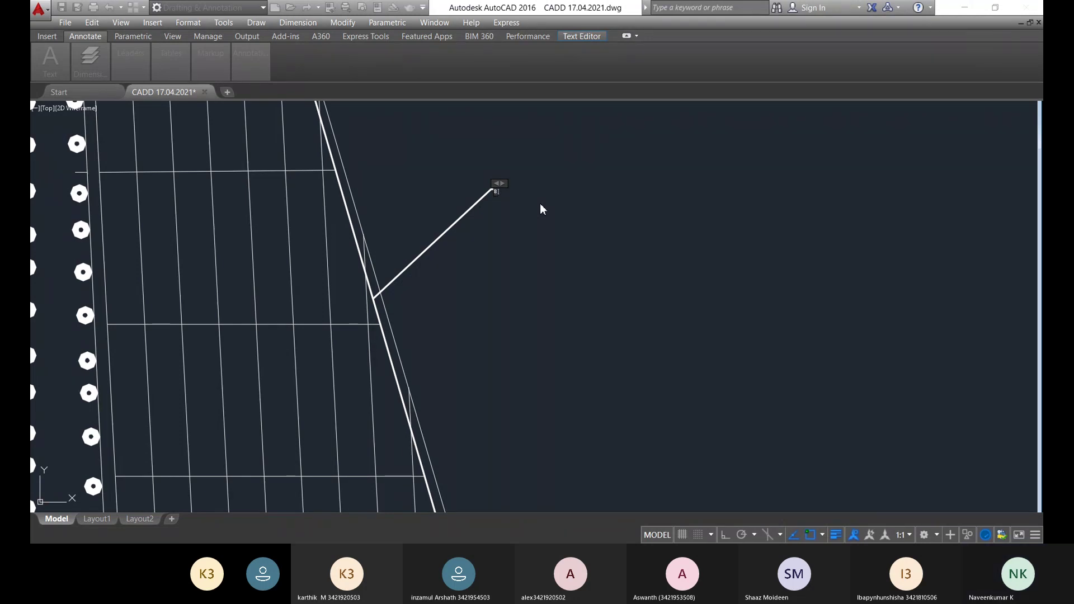
text( mm)
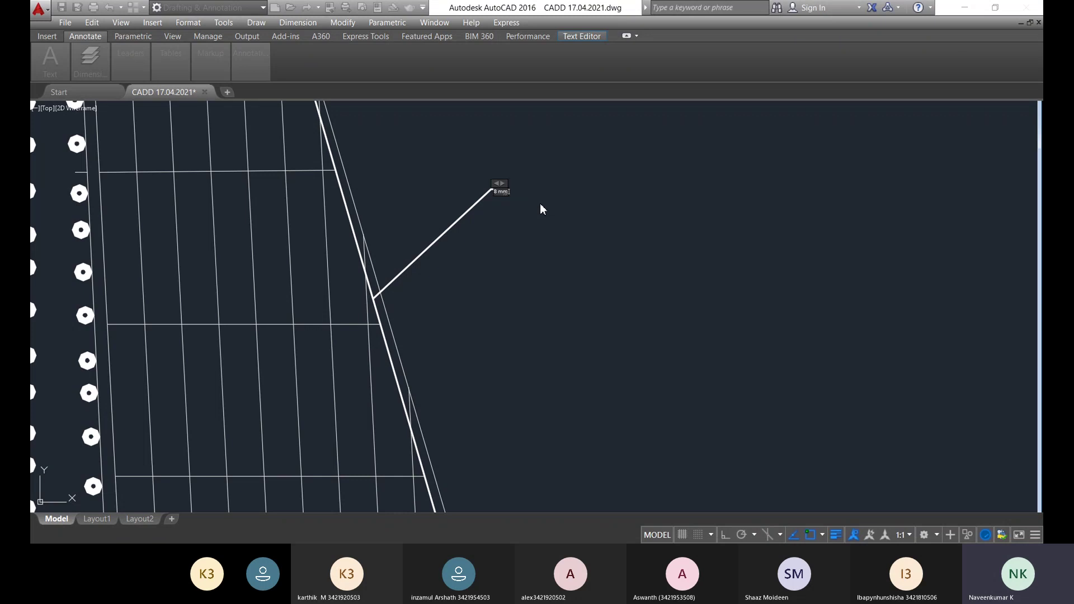
text( Dia)
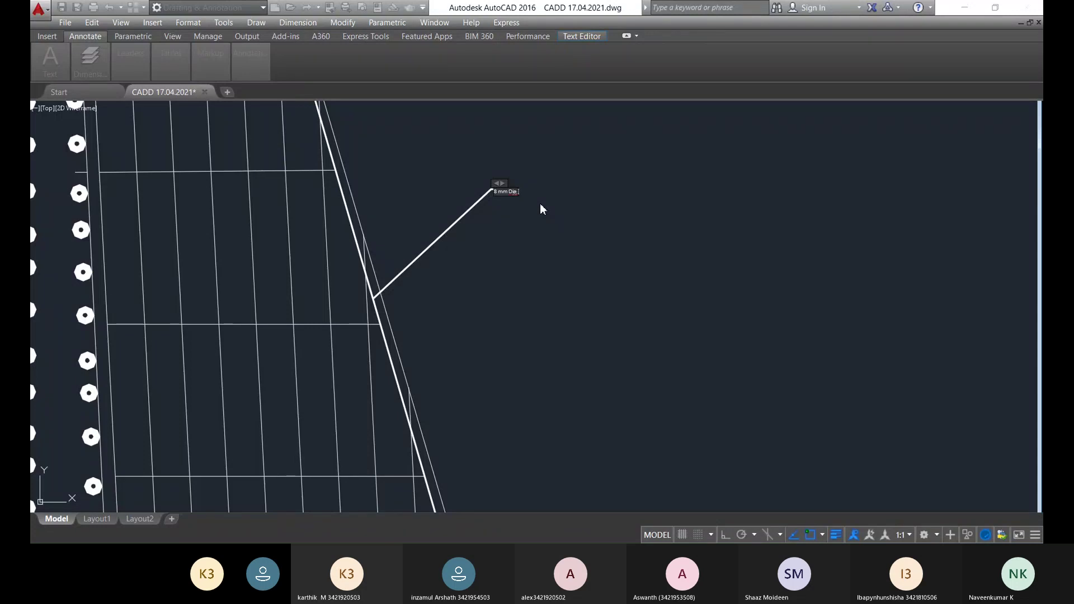
text( #)
key(BackSpace)
key(BackSpace)
key(BackSpace)
key(BackSpace)
key(BackSpace)
key(BackSpace)
key(BackSpace)
key(BackSpace)
key(BackSpace)
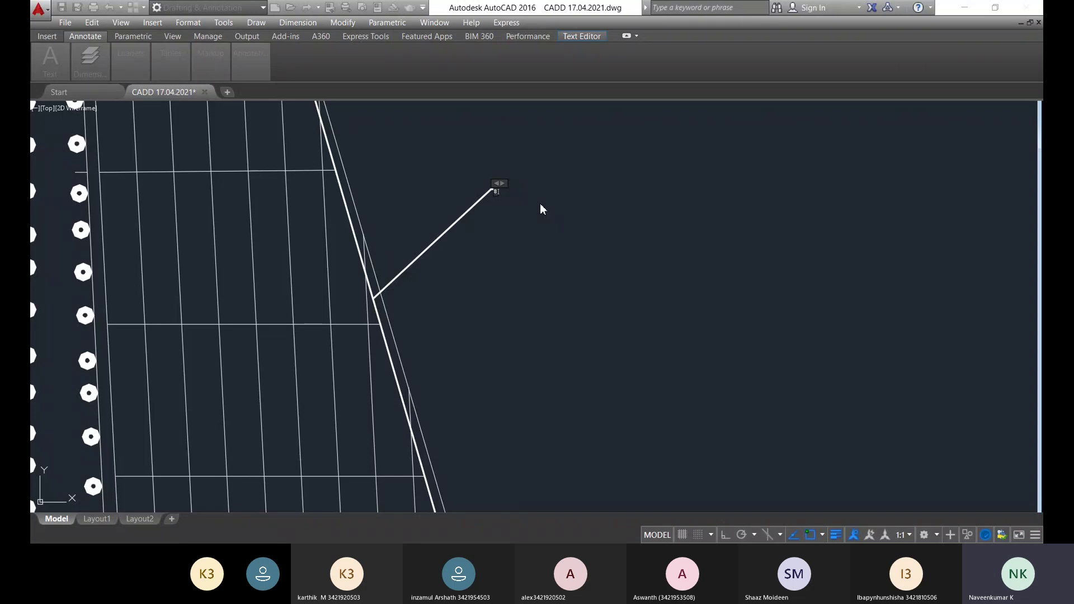
- Complete the leader text so that it reads "8 Nos # 22 mm Dia Bars"
text(Nos)
text(#y)
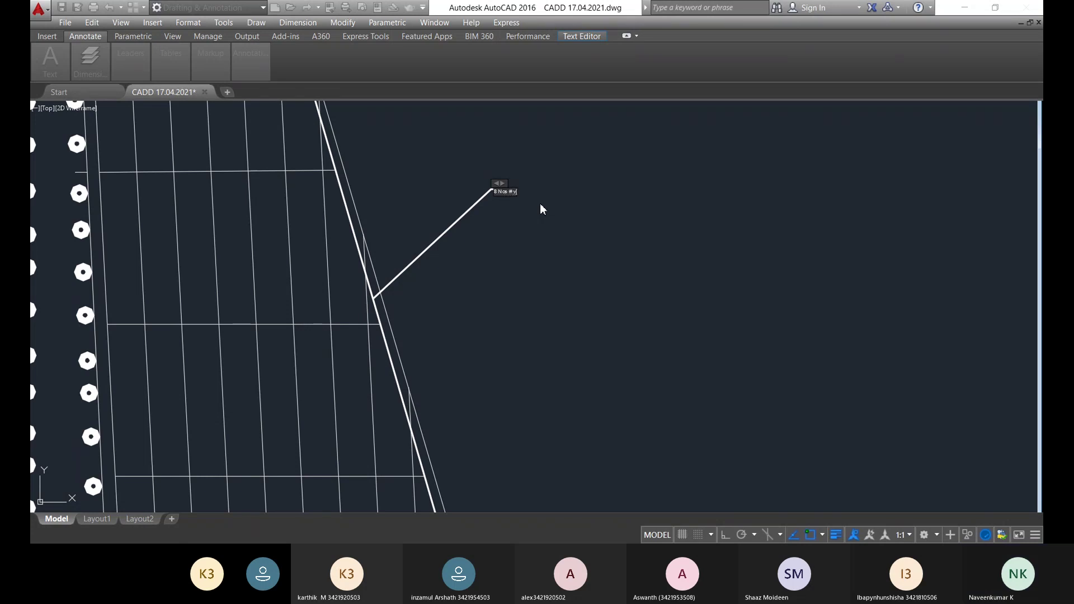
text(22 mm Dia Bars)
- Select the leader text from its end in the editor, then finish editing the label
key(shift+Left)
key(shift+Left)
key(shift+Left)
key(shift+Left)
key(shift+Left)
key(shift+Left)
key(shift+Left)
click(134, 36)
click(85, 37)
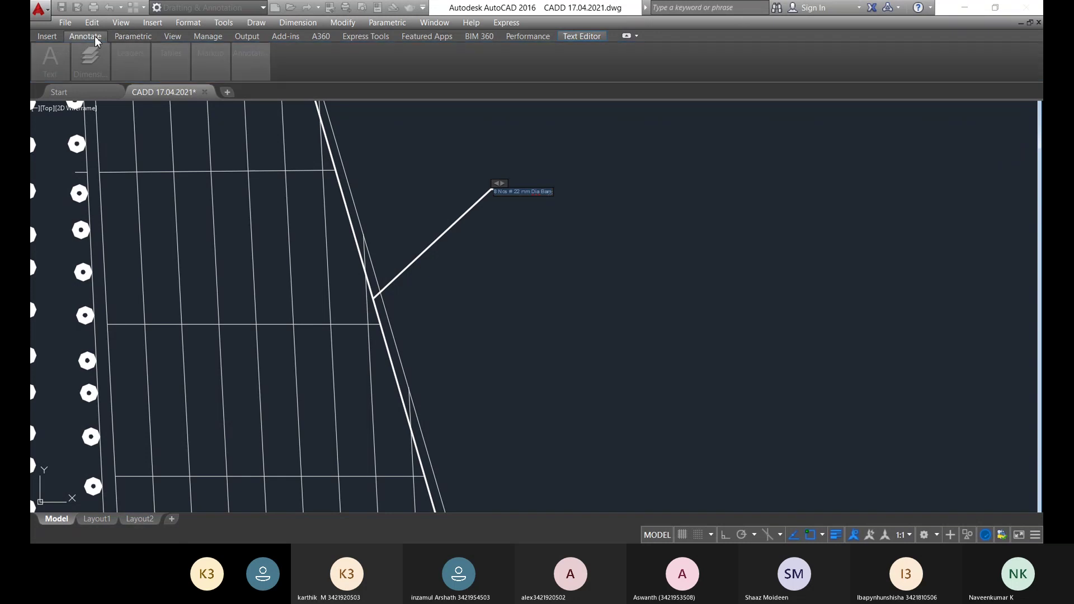
click(554, 246)
- Open the properties of the "8 Nos # 22 mm Dia Bars" multileader and examine its general and leader settings
scroll(512, 199, up, 4)
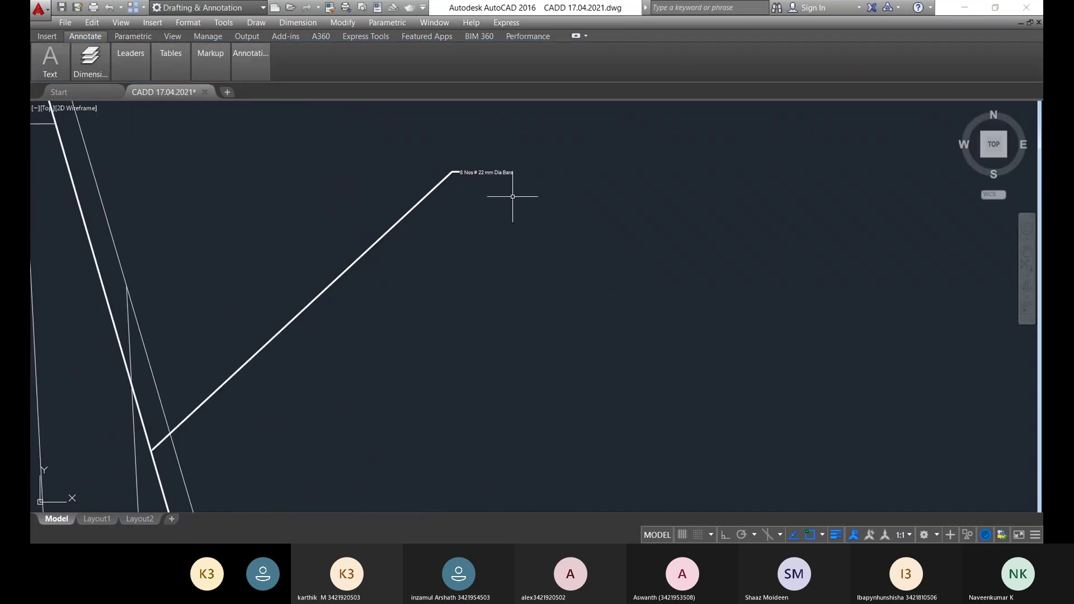
scroll(487, 175, up, 6)
click(523, 198)
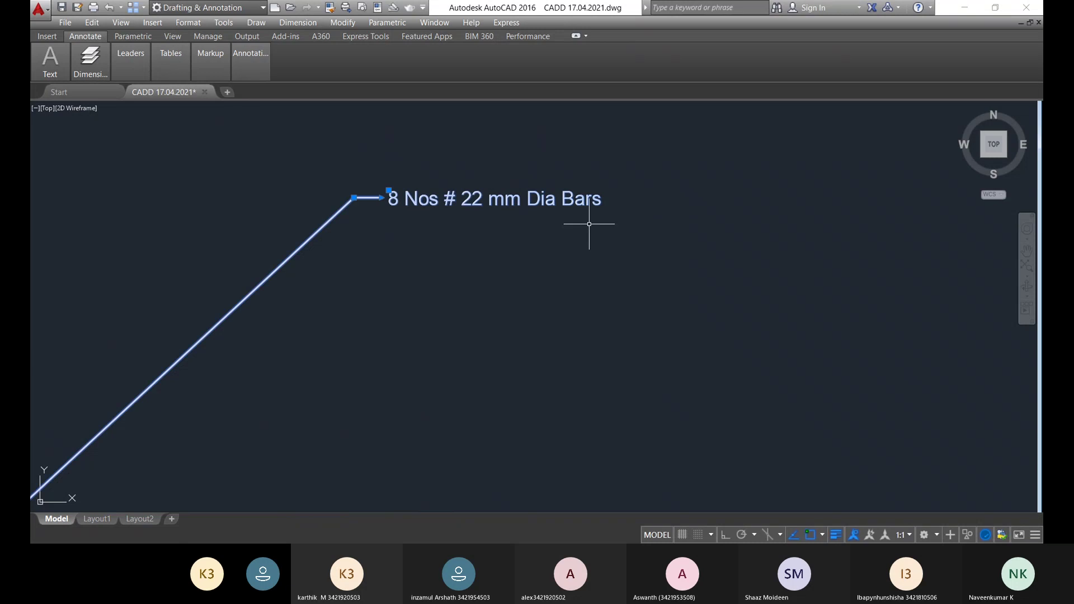
right_click(470, 204)
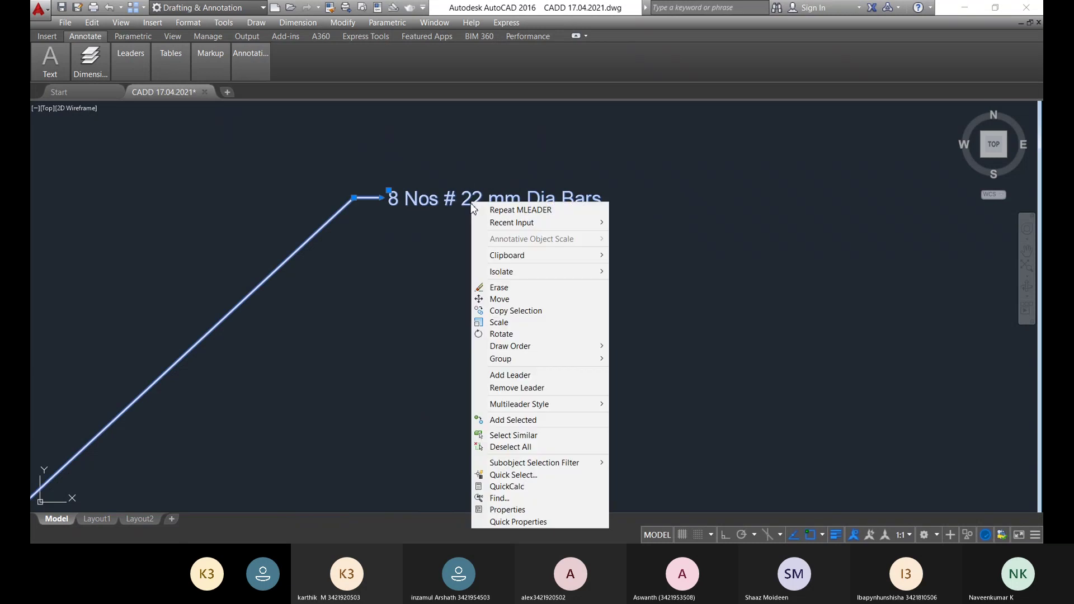
click(520, 509)
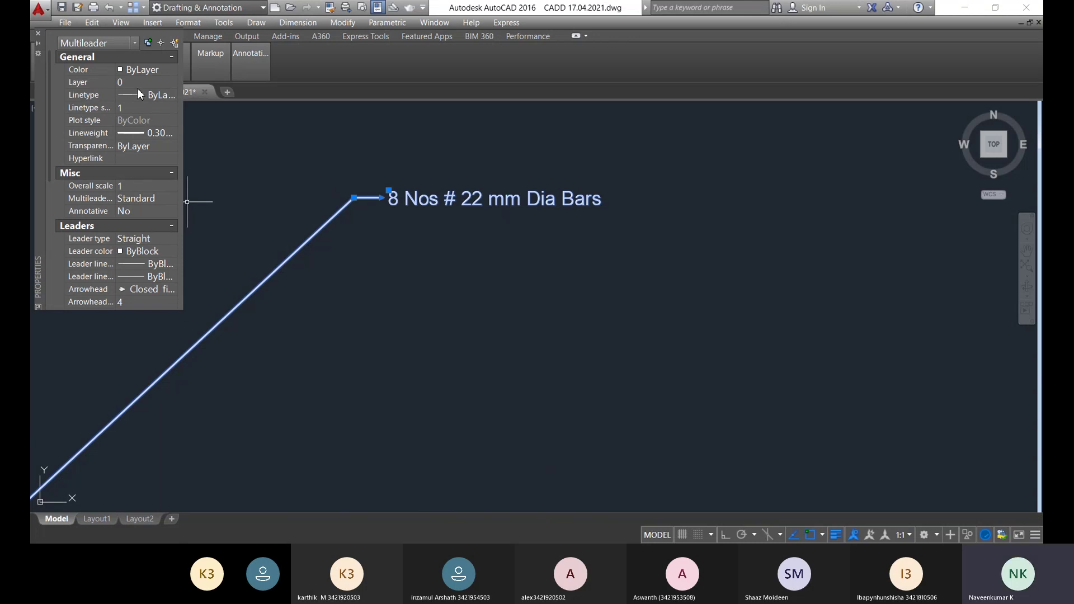
click(486, 249)
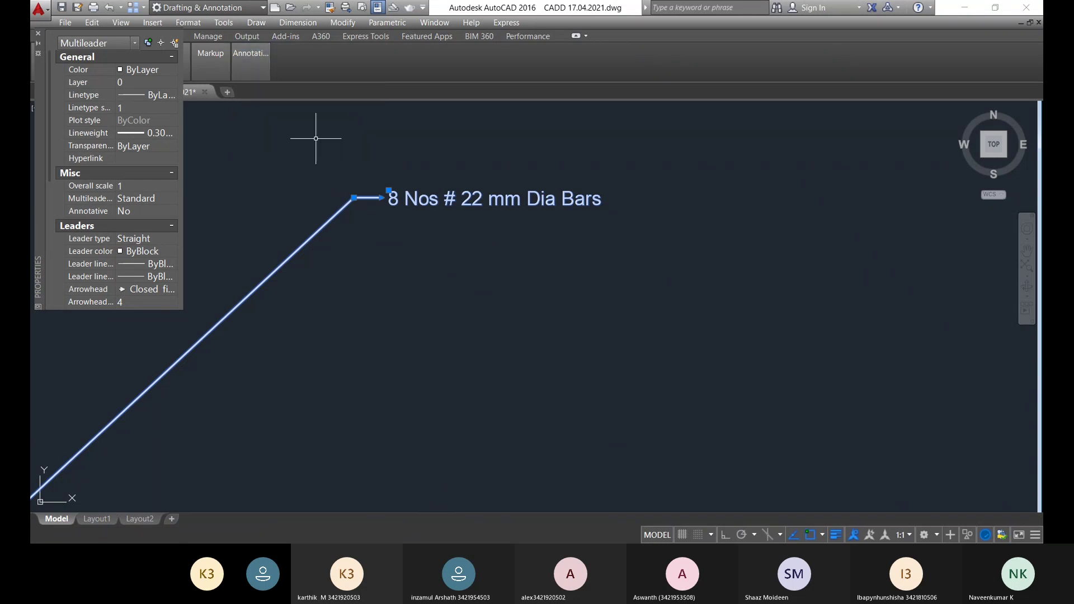
double_click(423, 201)
drag(389, 208, 600, 197)
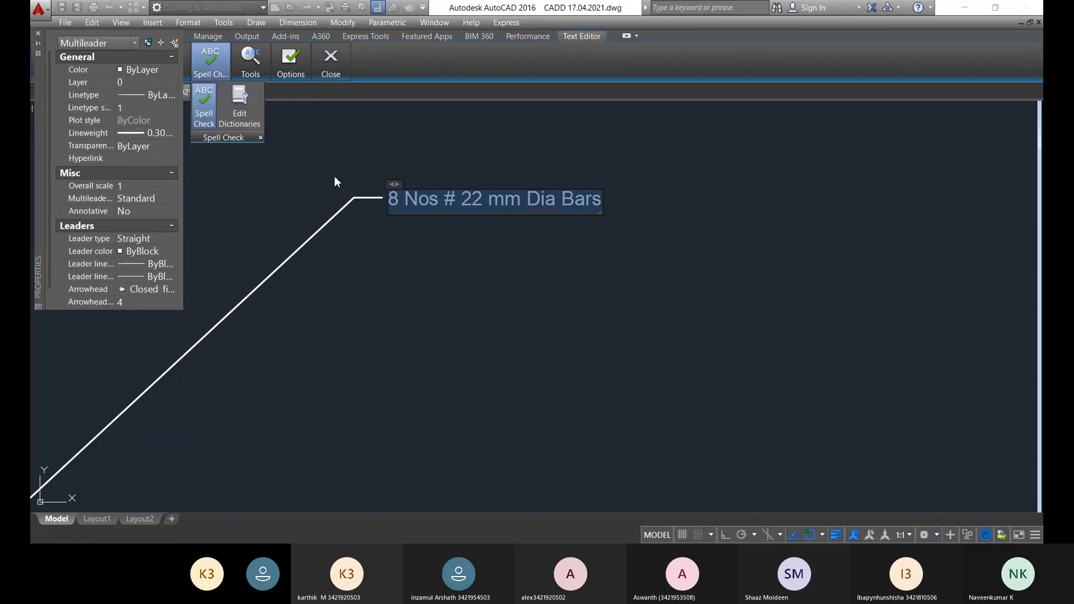
click(436, 225)
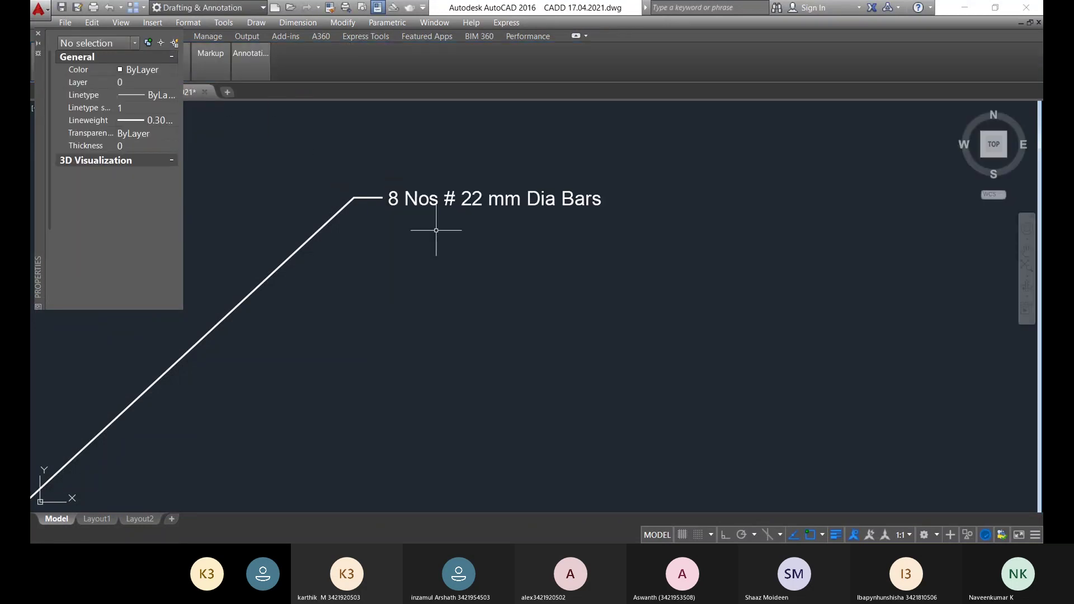
click(38, 33)
- Set the bar label multileader's lineweight to Default, then close its properties and deselect it
scroll(207, 252, down, 8)
middle_drag(211, 283, 414, 274)
scroll(328, 252, up, 10)
right_click(330, 275)
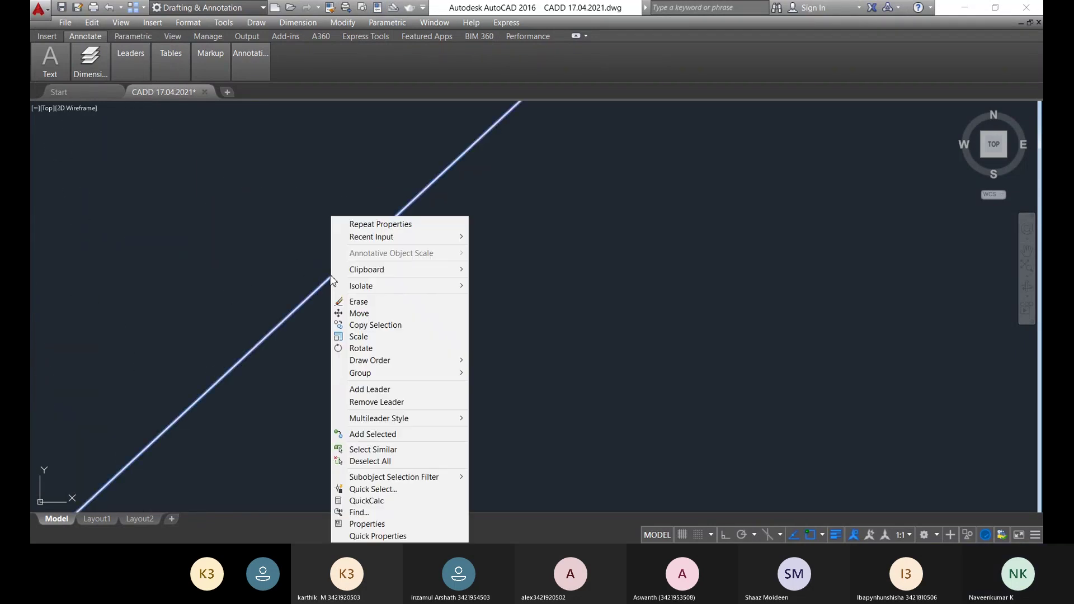
click(369, 522)
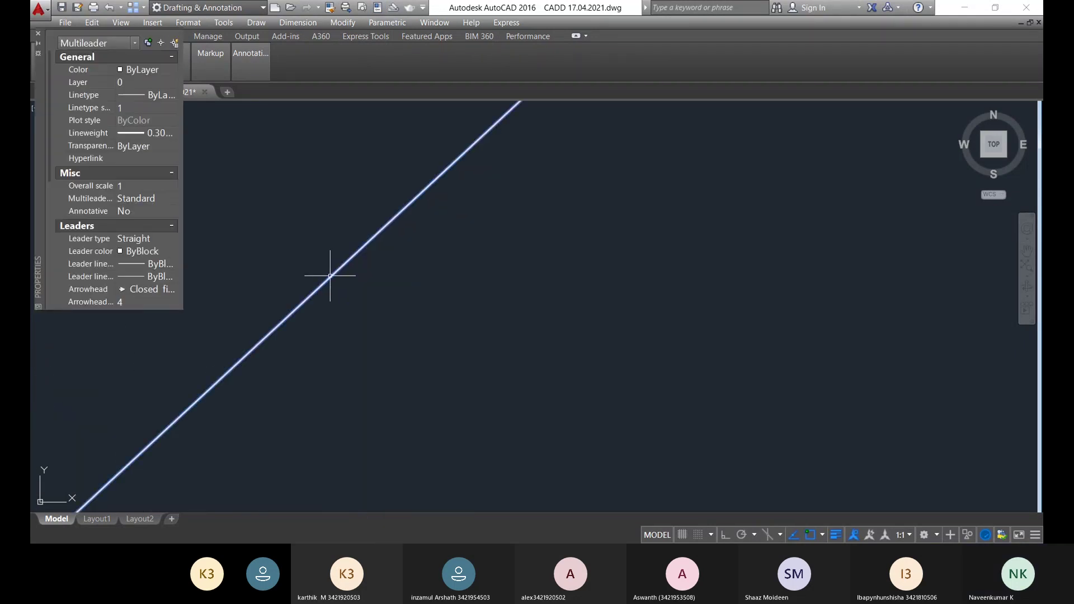
click(142, 100)
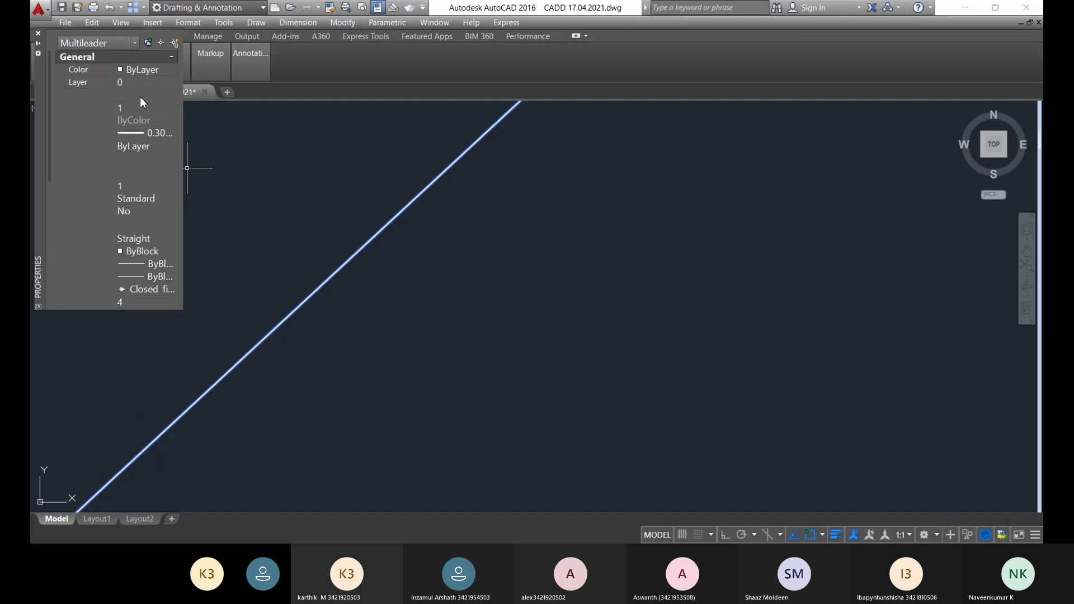
click(169, 96)
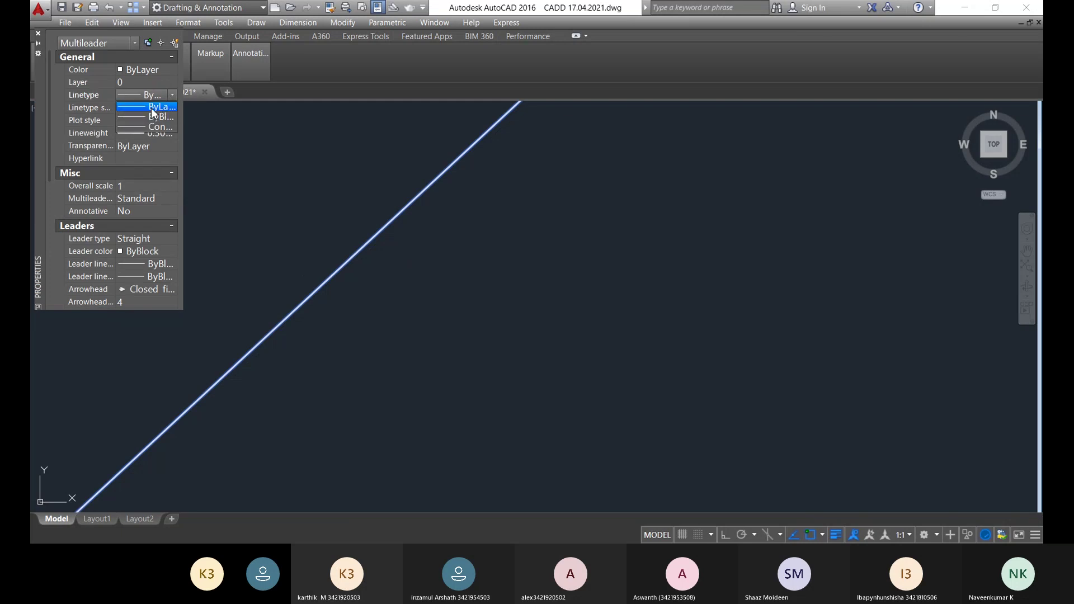
click(200, 131)
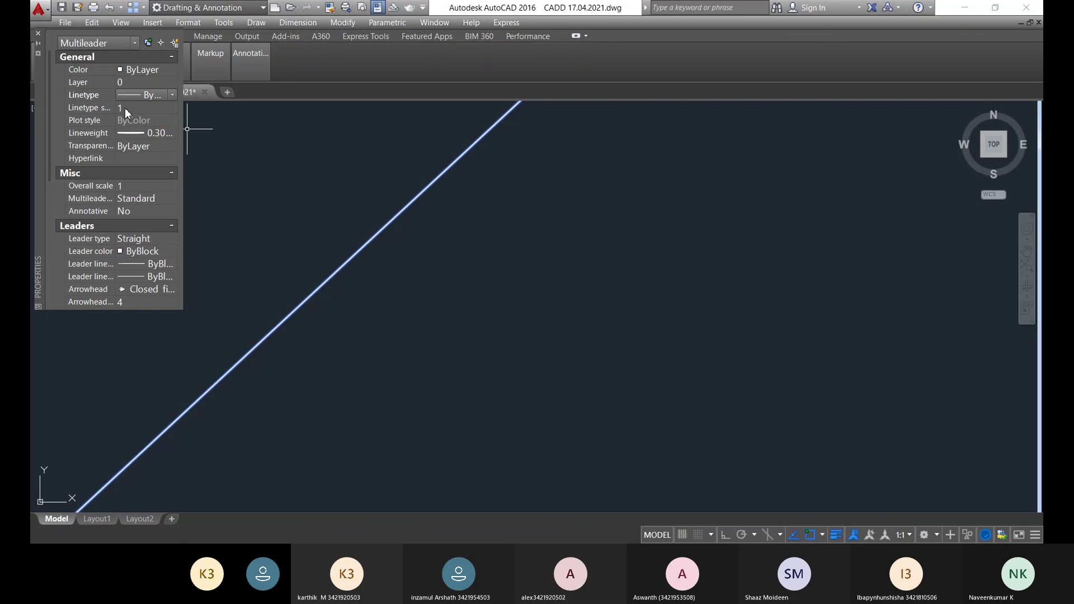
click(139, 132)
click(165, 133)
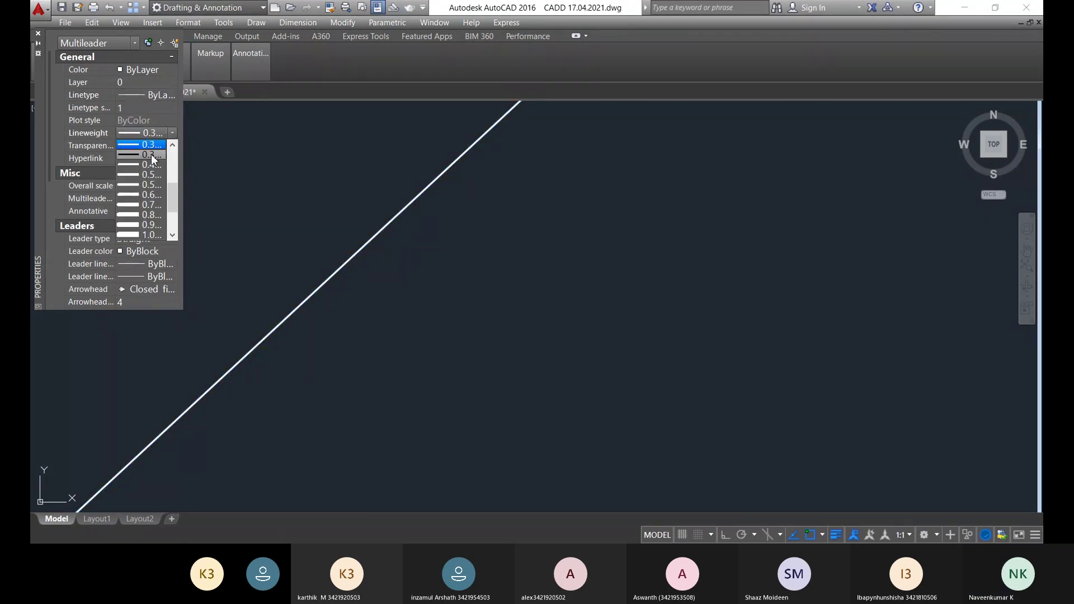
click(147, 166)
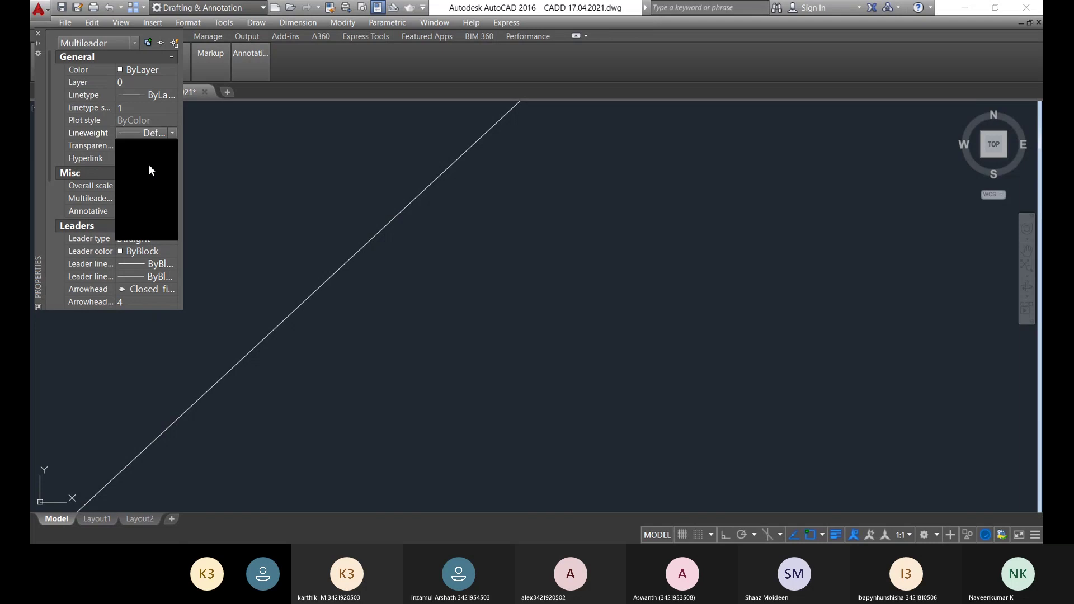
click(38, 34)
scroll(432, 228, down, 3)
scroll(360, 186, up, 3)
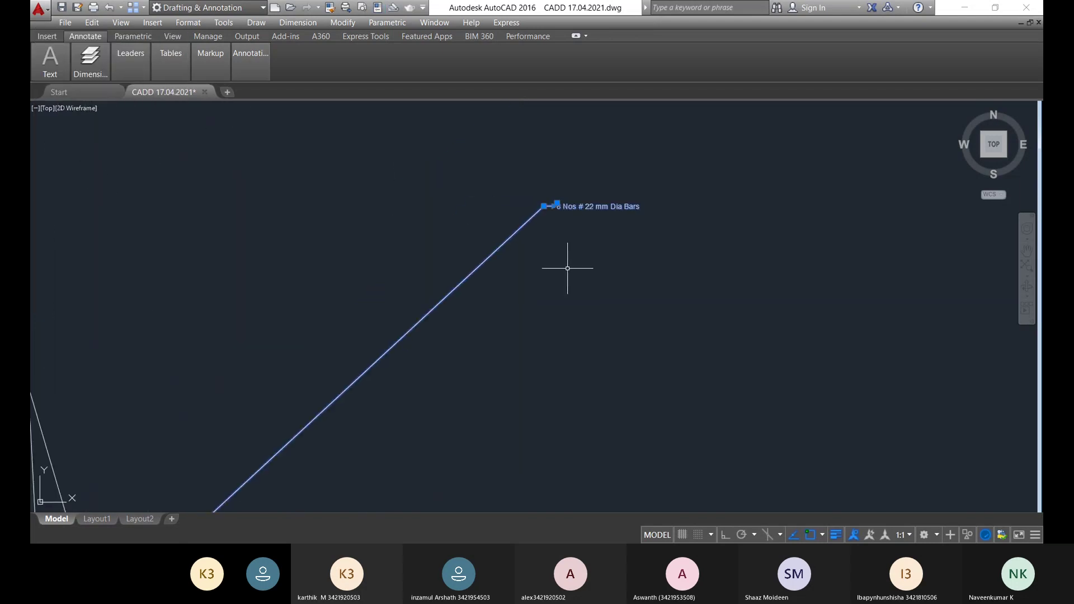
key(Escape)
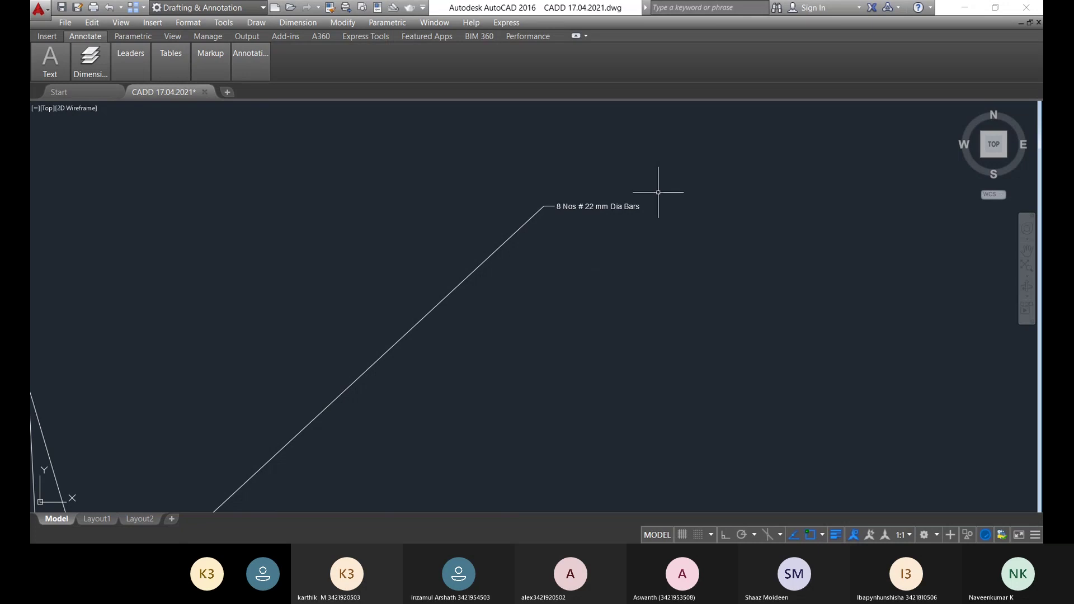
- Scale the bar label multileader by a factor of 3 from a base point near its text
scroll(653, 216, up, 6)
mouse_move(623, 220)
mouse_down()
mouse_move(482, 170)
mouse_move(475, 137)
mouse_up()
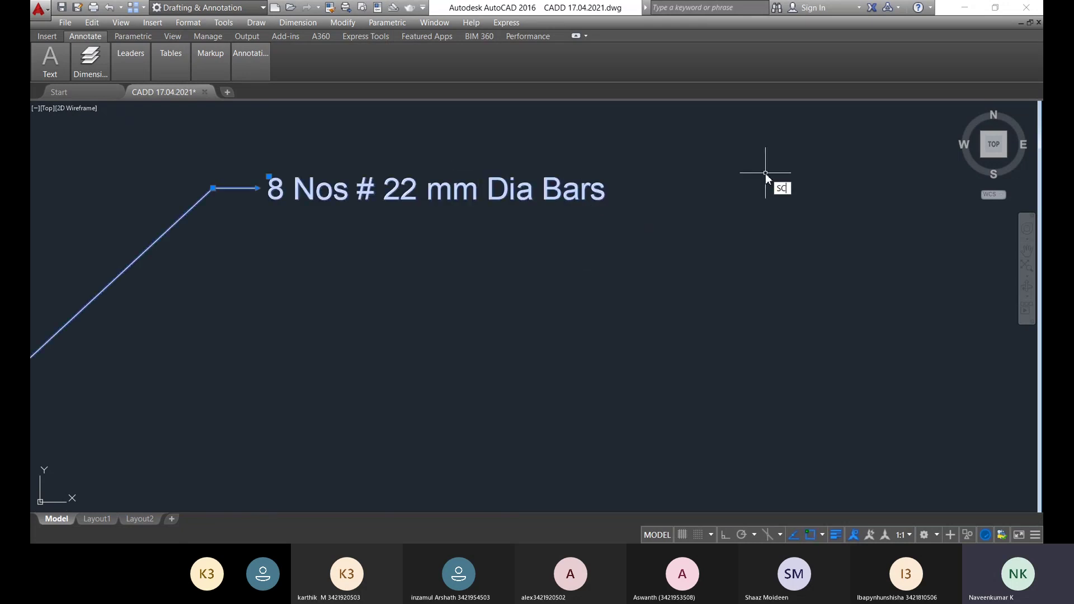
key(Return)
text(3)
key(Return)
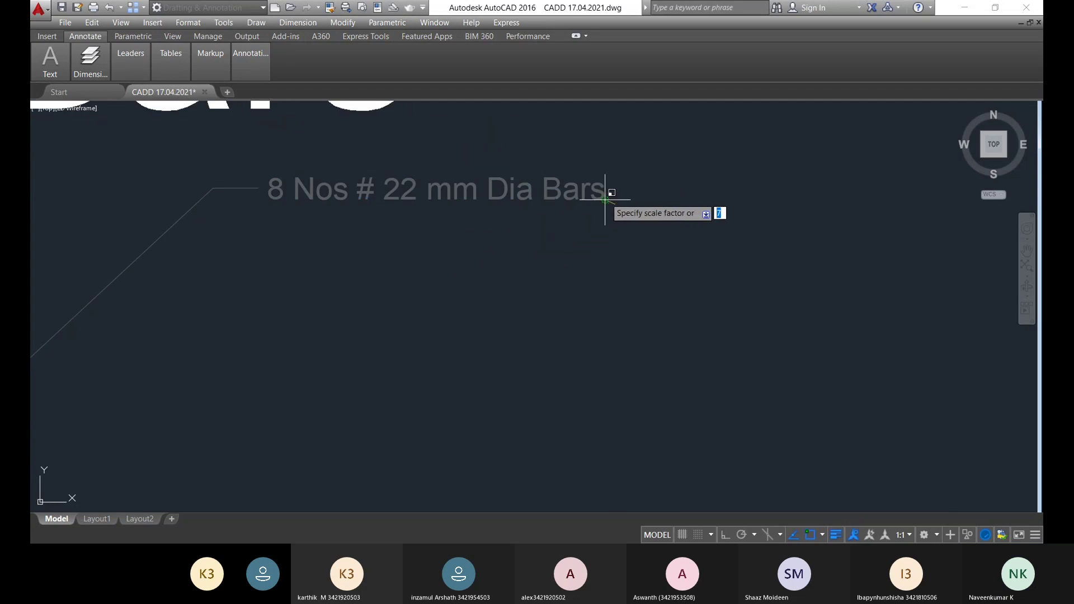
click(617, 205)
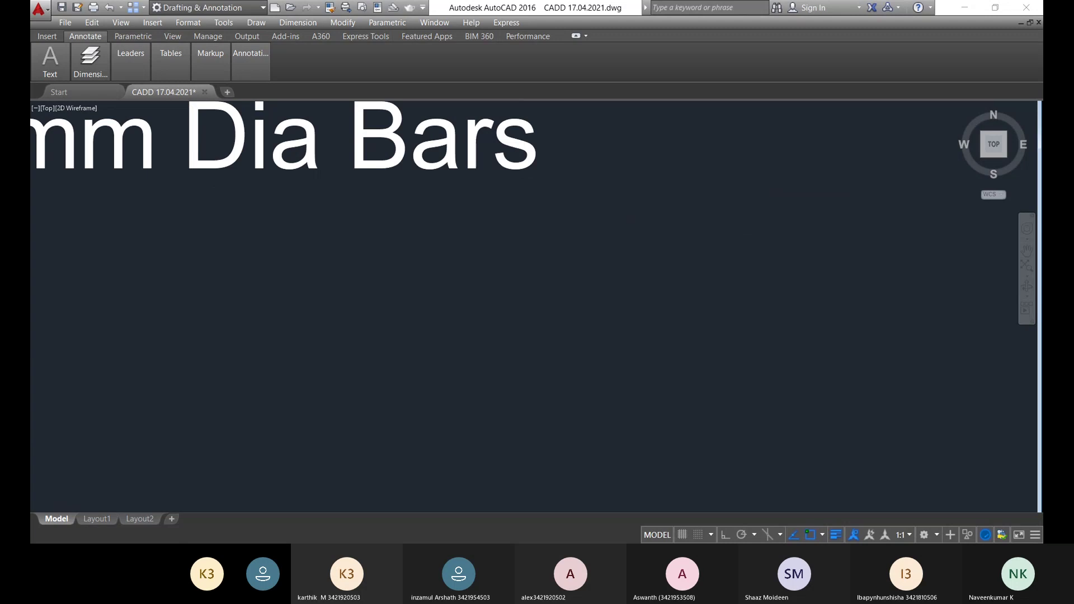
- Try to enlarge the bar label multileader a second time with Scale, using a base point near its text
scroll(526, 275, down, 6)
scroll(442, 312, down, 5)
scroll(451, 153, up, 2)
scroll(433, 179, up, 5)
click(448, 188)
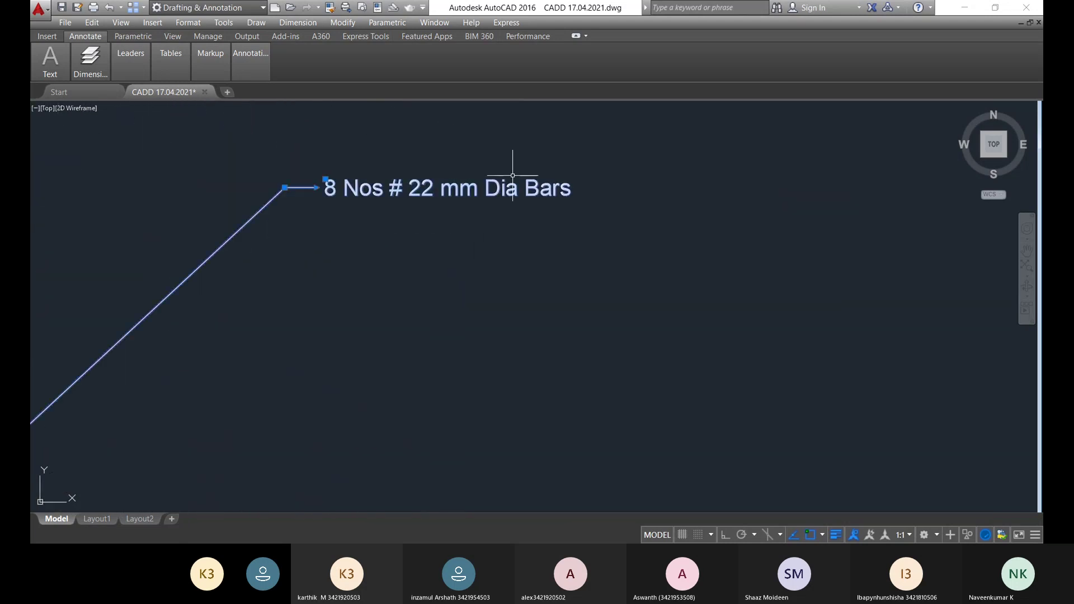
key(space)
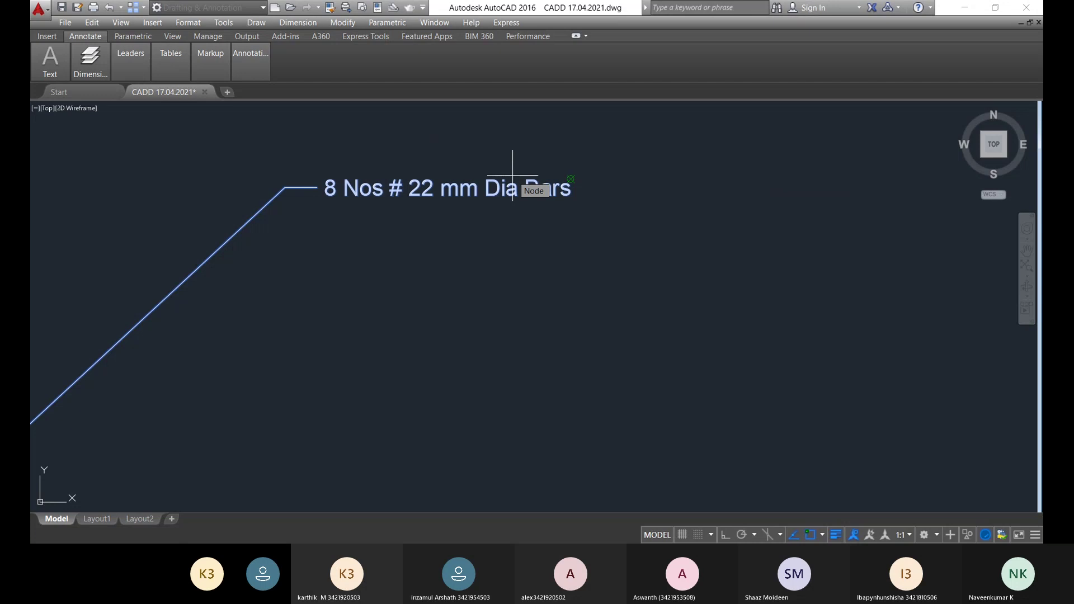
text(10)
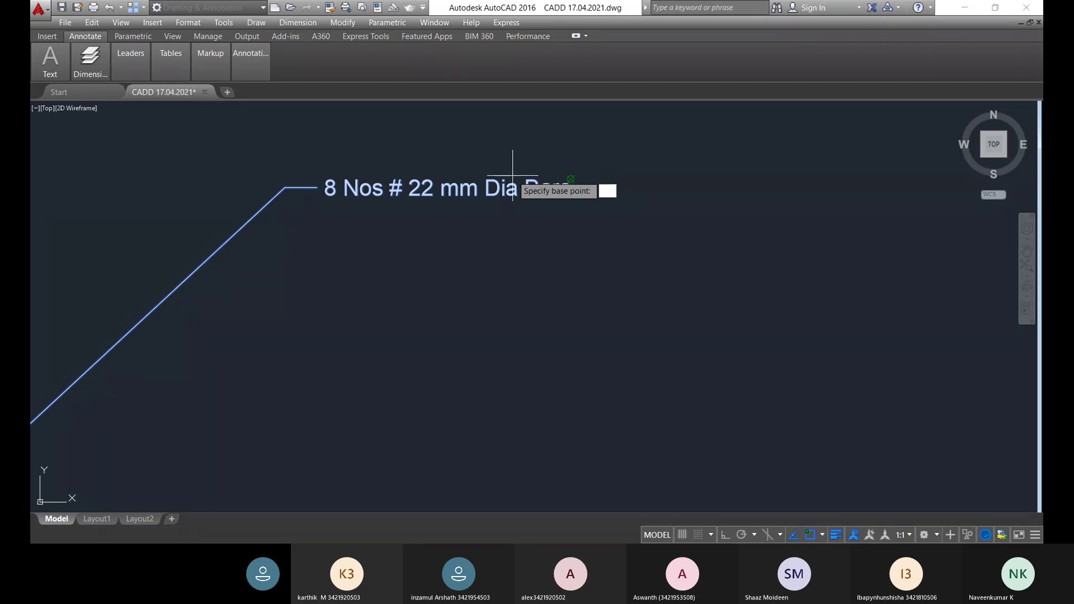
click(502, 185)
click(499, 229)
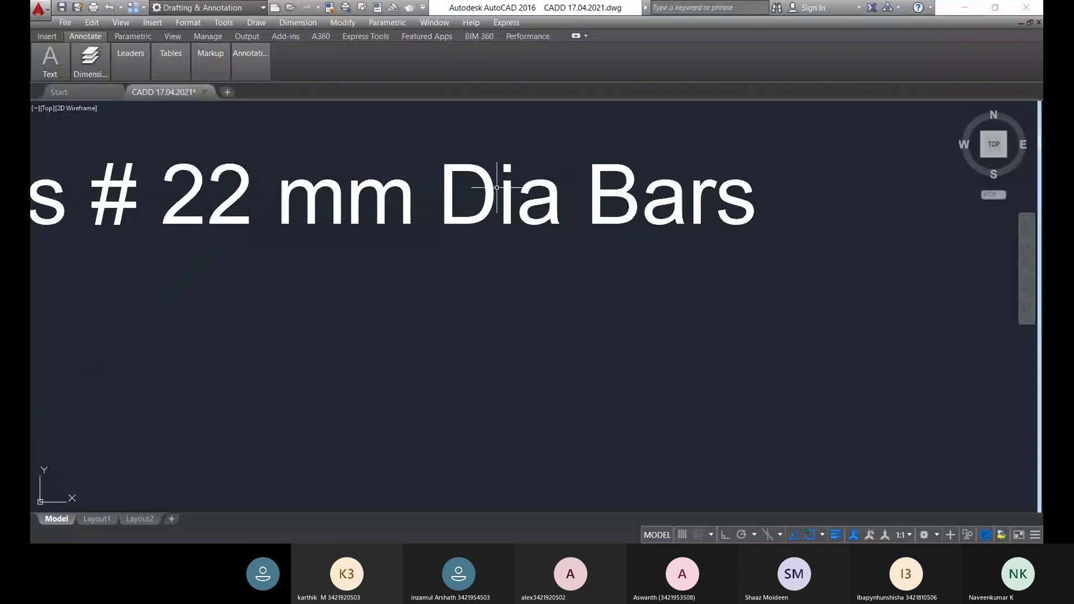
scroll(499, 228, down, 4)
scroll(467, 279, down, 5)
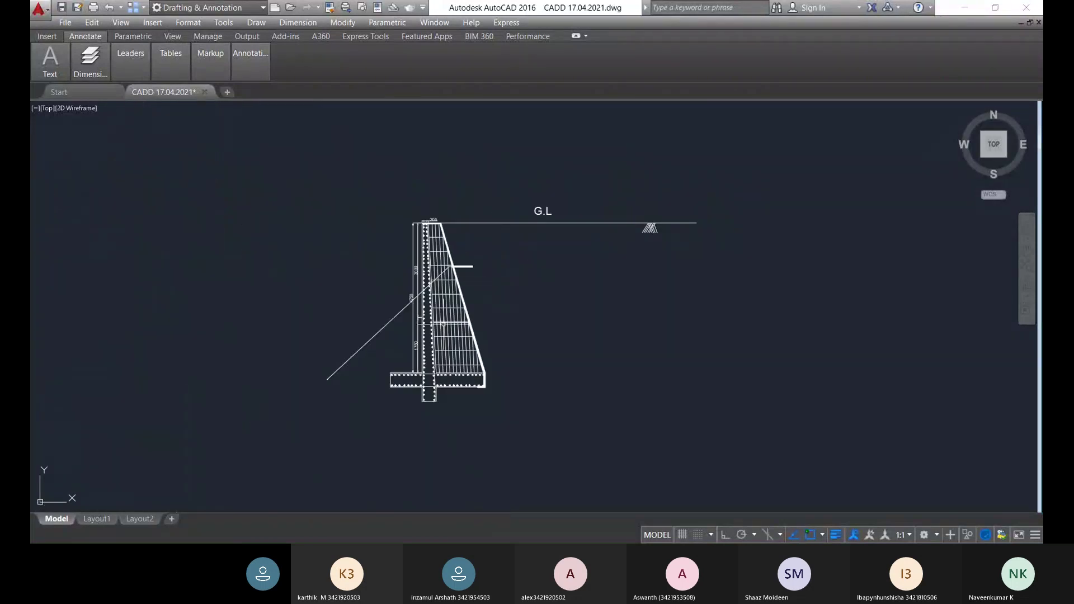
scroll(382, 341, up, 4)
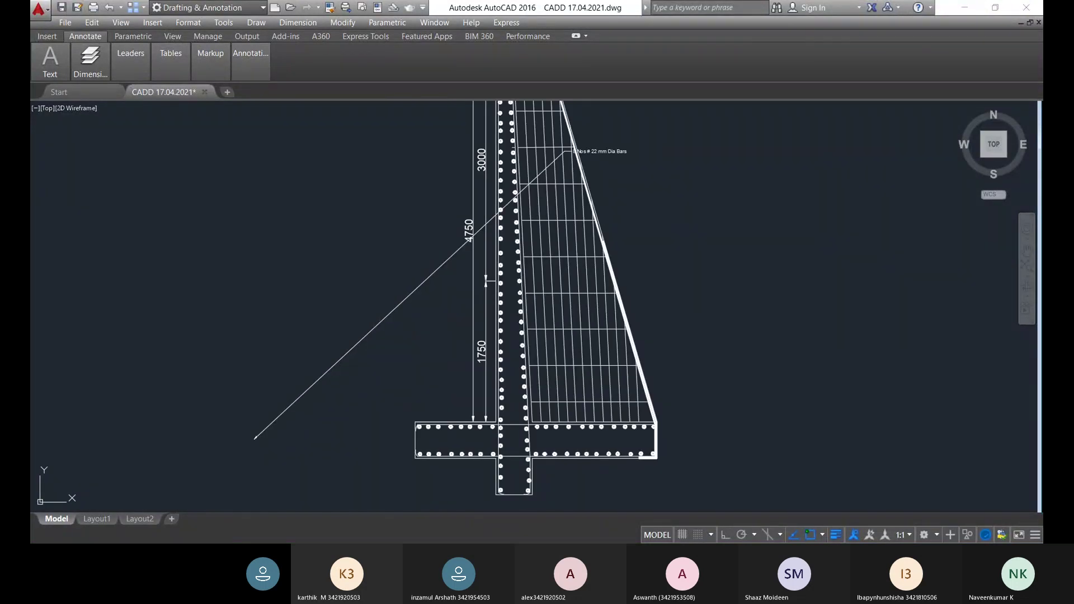
- Undo the second scaling of the bar label multileader
key(ctrl+z)
key(ctrl+z)
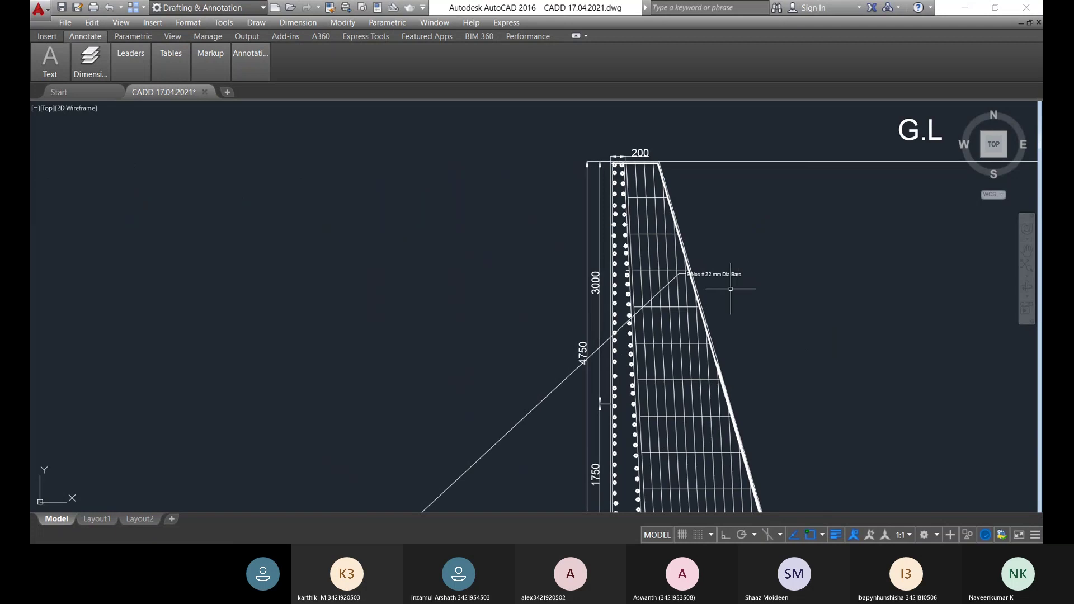
key(ctrl+z)
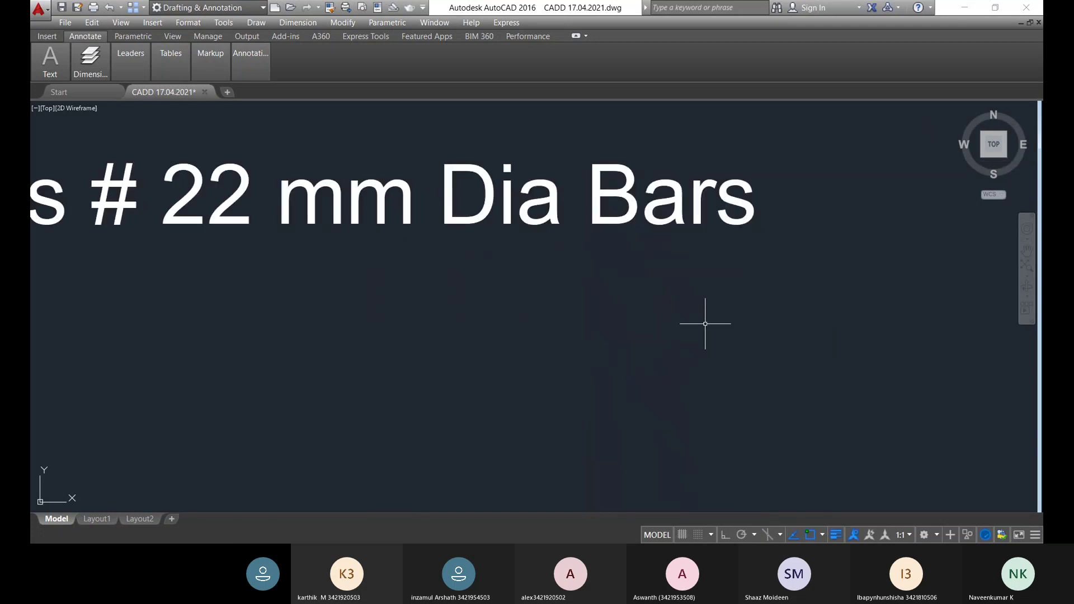
key(ctrl+z)
key(ctrl+z)
key(ctrl+z)
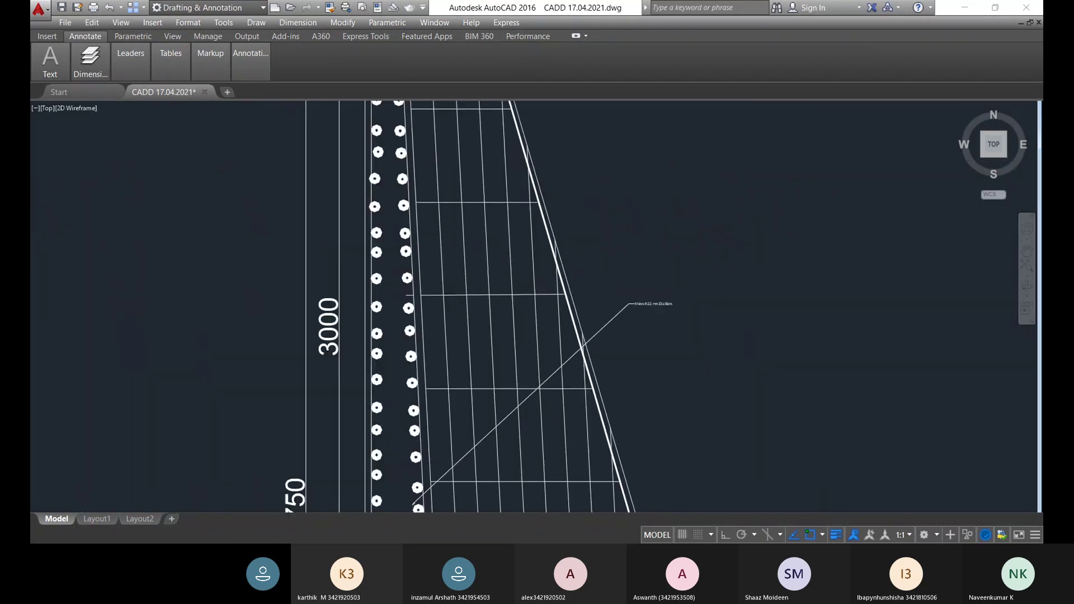
- Open the "8 Nos # 22 mm Dia Bars" leader text for editing and select all of it
scroll(683, 312, up, 3)
scroll(576, 331, up, 2)
scroll(534, 301, up, 2)
scroll(534, 302, up, 4)
double_click(531, 311)
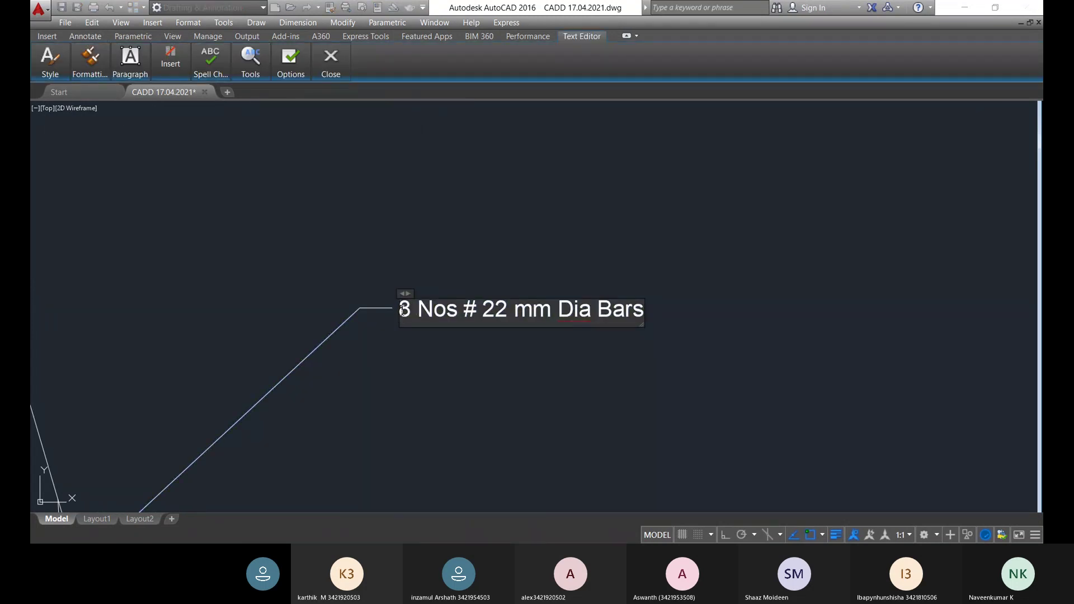
drag(399, 310, 649, 301)
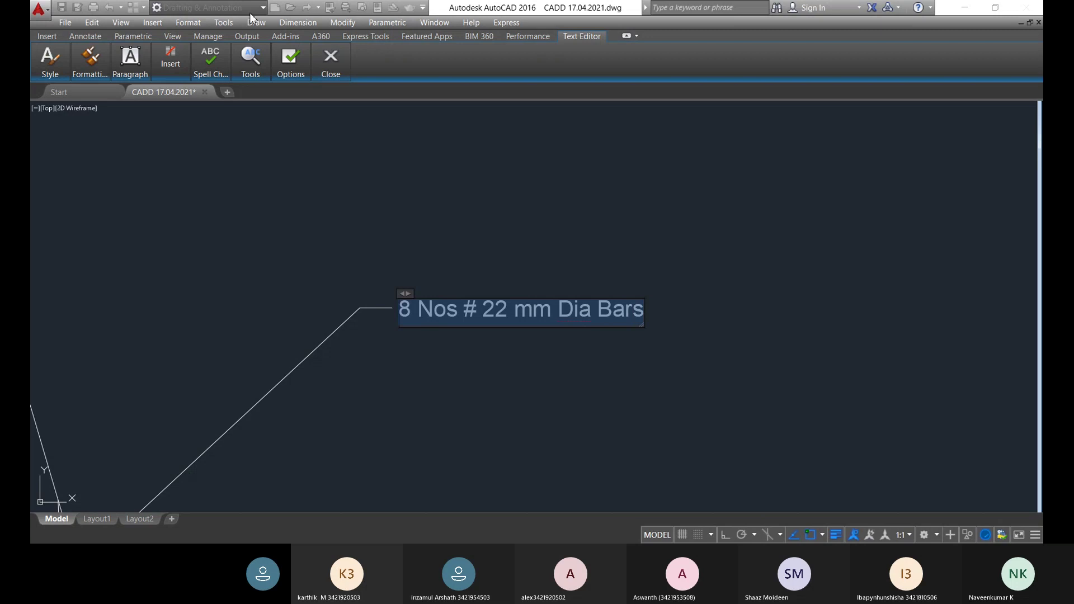
click(288, 61)
mouse_move(70, 72)
- Widen the text frame of the bar label multileader and finish editing its text
scroll(537, 291, down, 3)
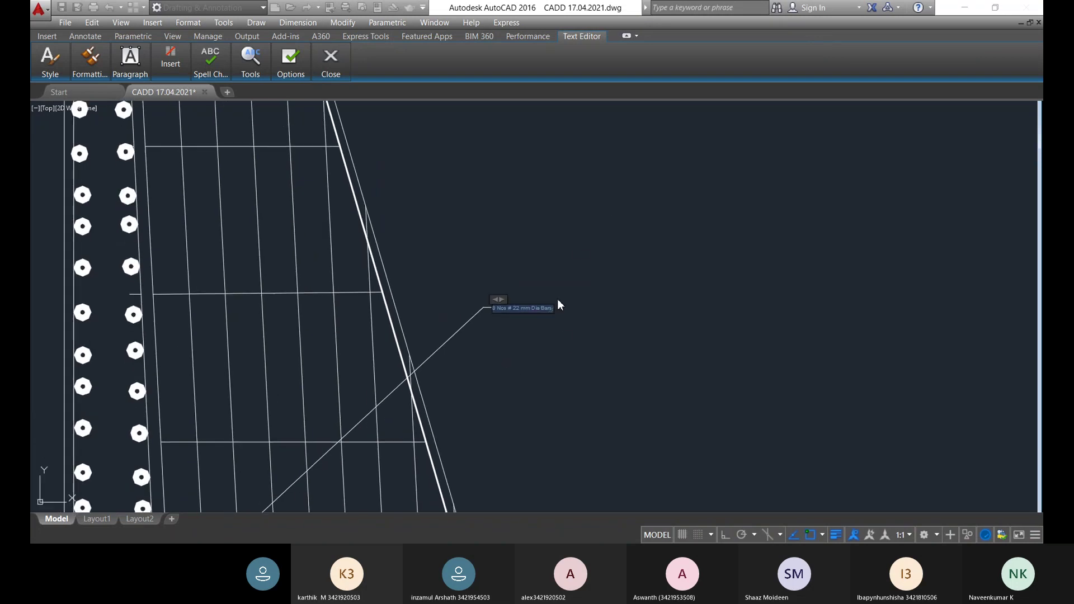
scroll(530, 339, down, 5)
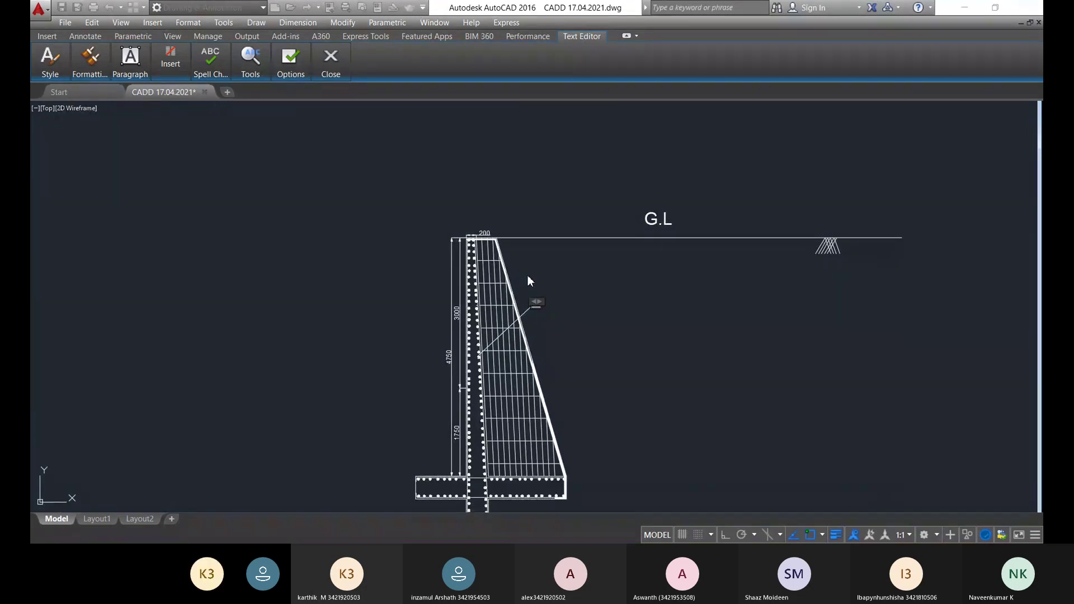
scroll(528, 276, up, 4)
scroll(563, 242, down, 1)
scroll(563, 359, up, 1)
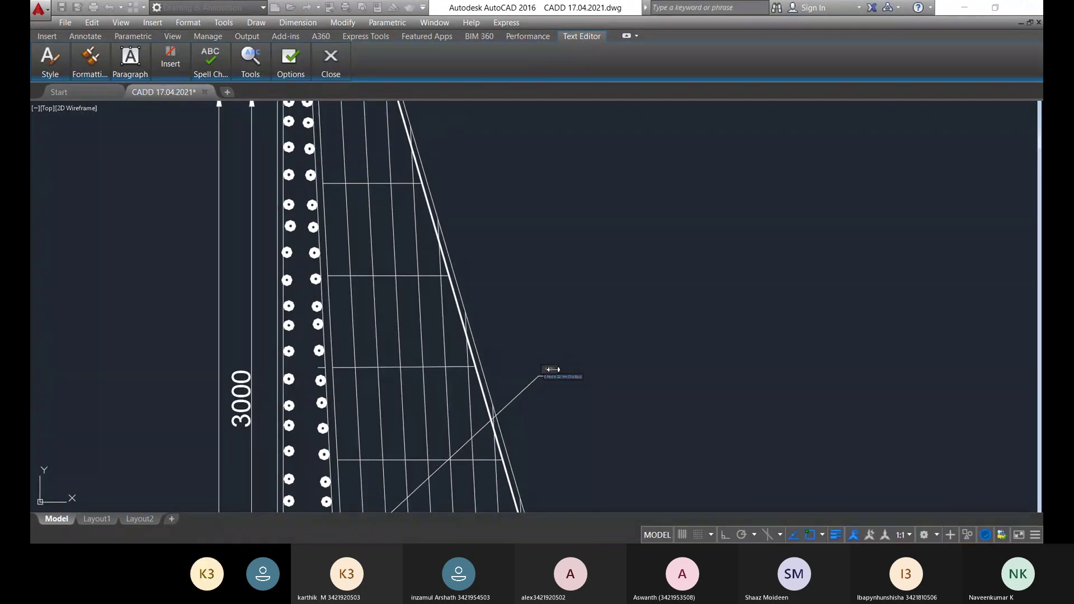
drag(553, 370, 617, 369)
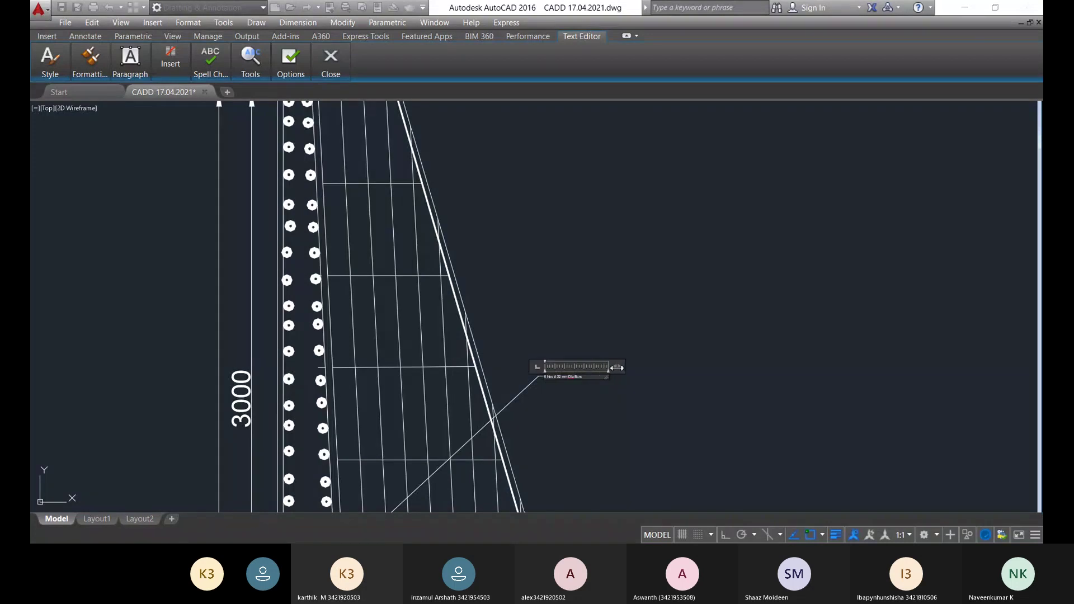
click(594, 393)
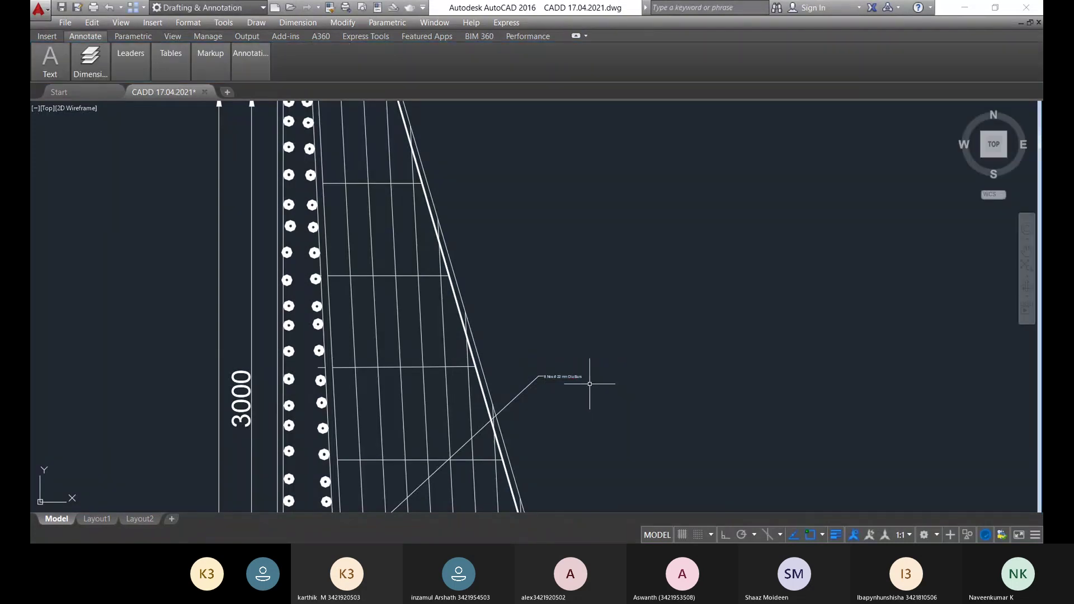
- Examine the bar label's text size and leader against the retaining wall section and its dimensions
middle_drag(553, 408, 551, 322)
click(558, 297)
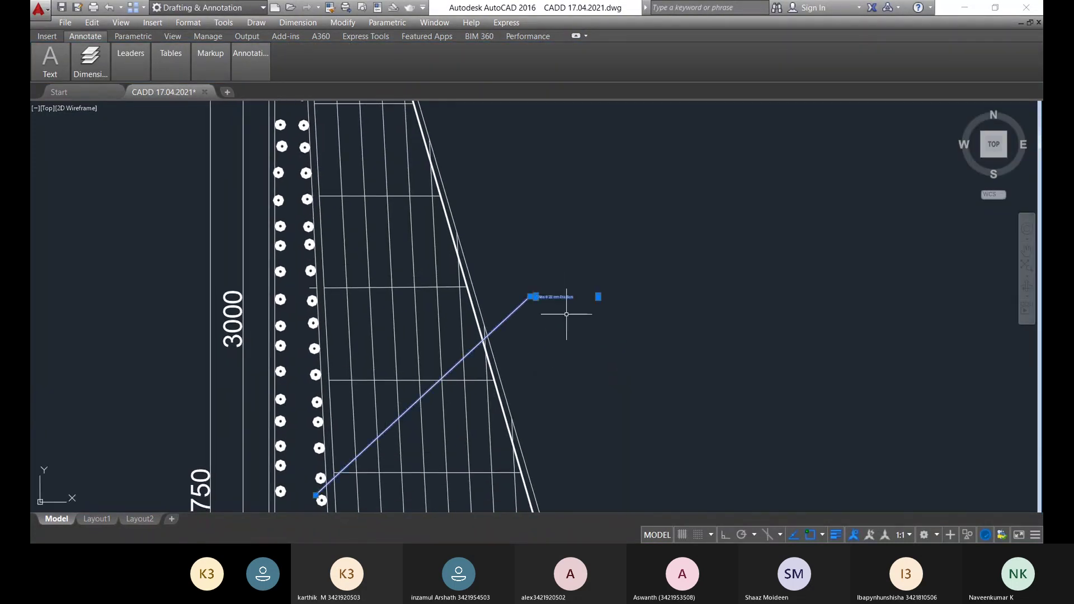
middle_drag(554, 279, 553, 256)
scroll(551, 330, down, 5)
scroll(640, 312, up, 2)
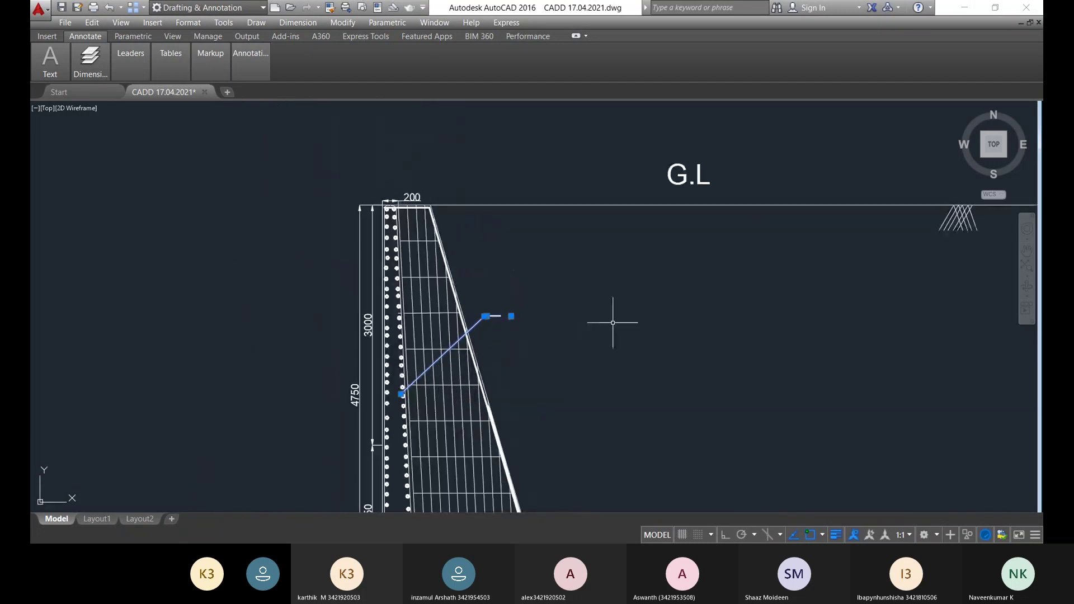
scroll(641, 312, up, 5)
key(Escape)
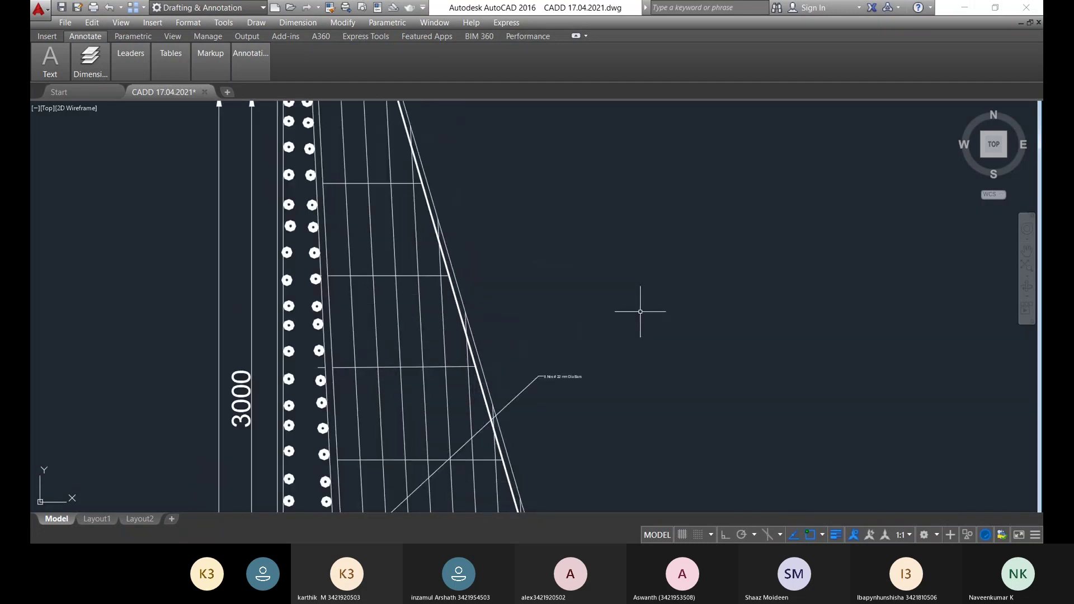
scroll(641, 312, up, 4)
scroll(620, 237, down, 12)
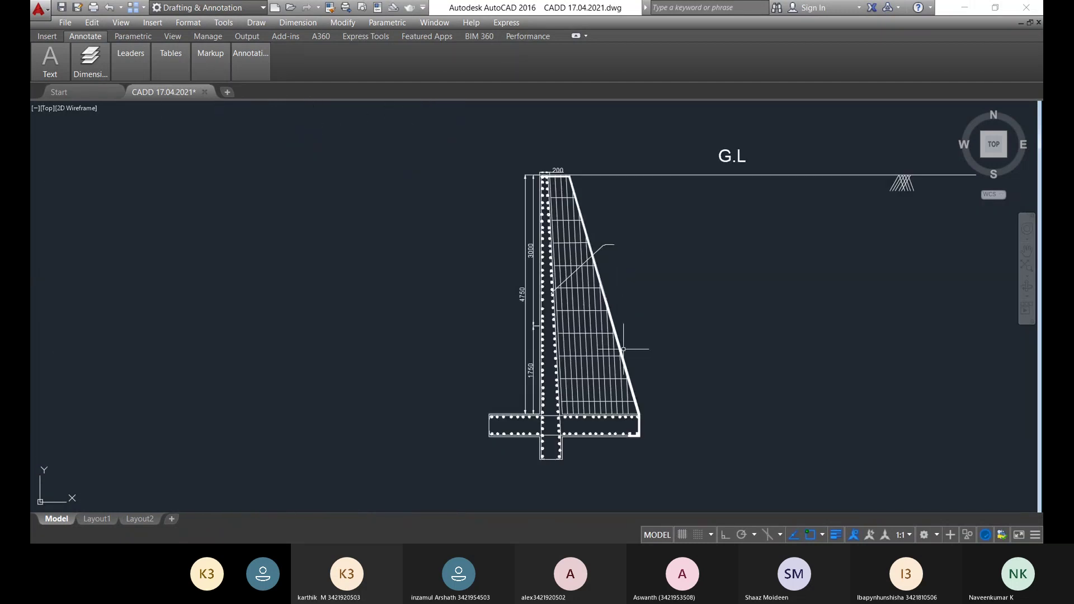
scroll(590, 270, up, 9)
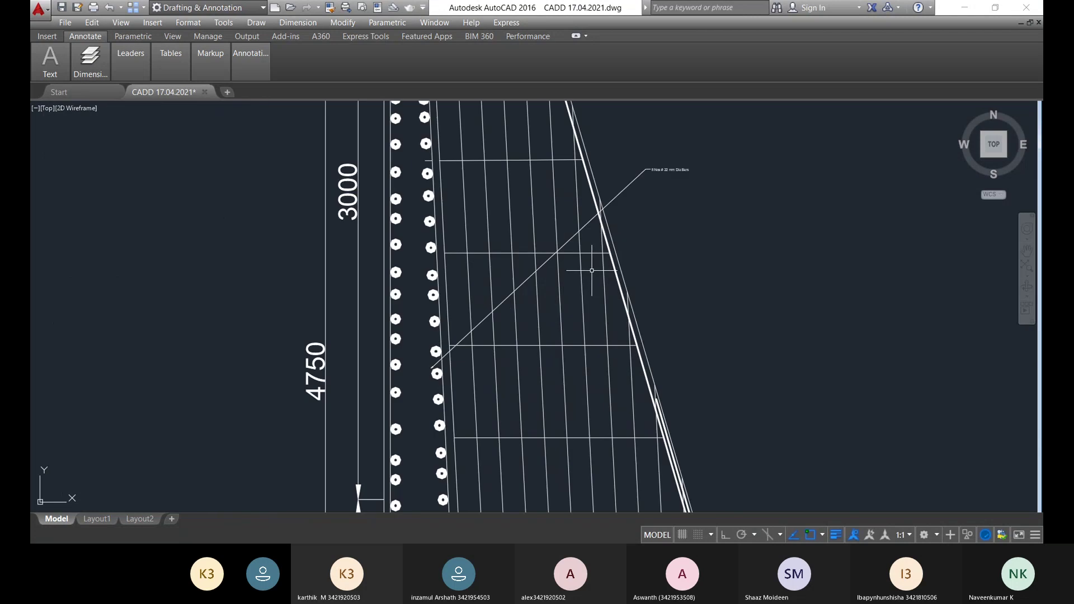
scroll(592, 270, up, 6)
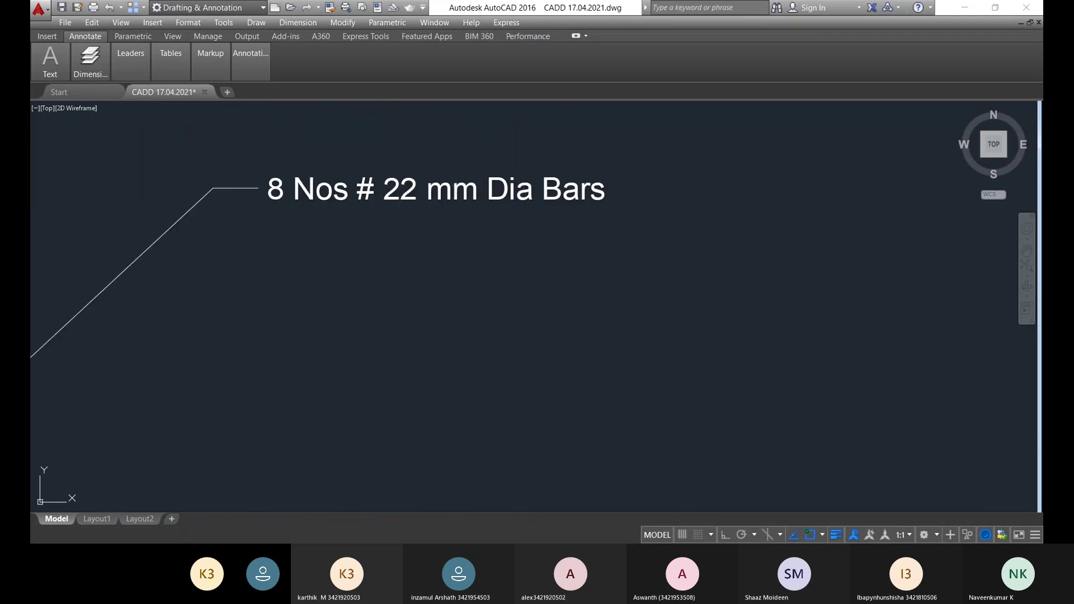
- Undo the text frame widening and the factor 3 scaling of the bar label multileader
scroll(590, 269, down, 8)
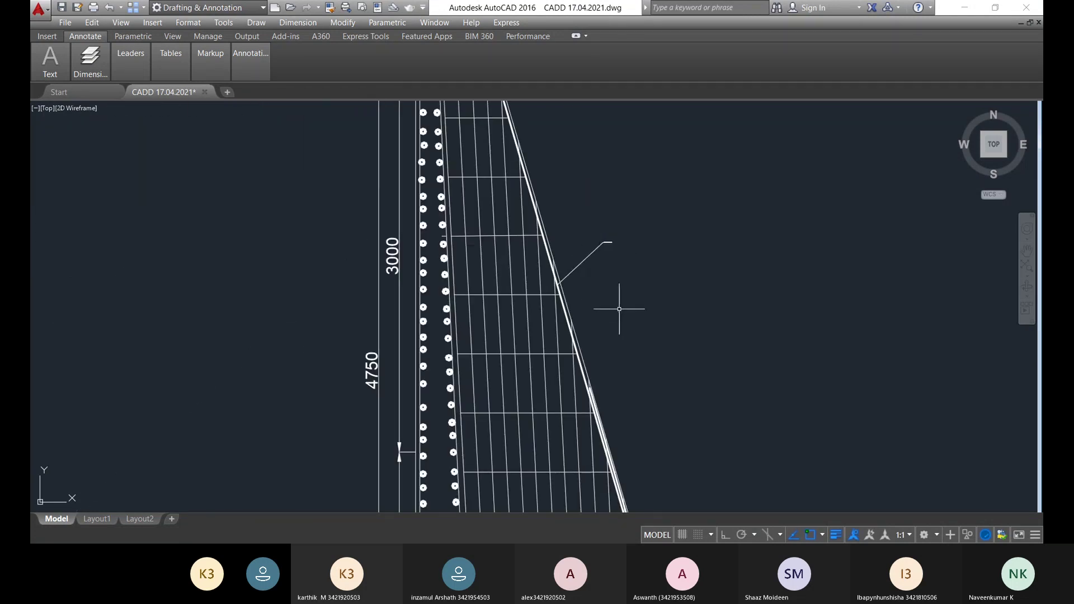
scroll(592, 263, up, 6)
scroll(580, 254, down, 5)
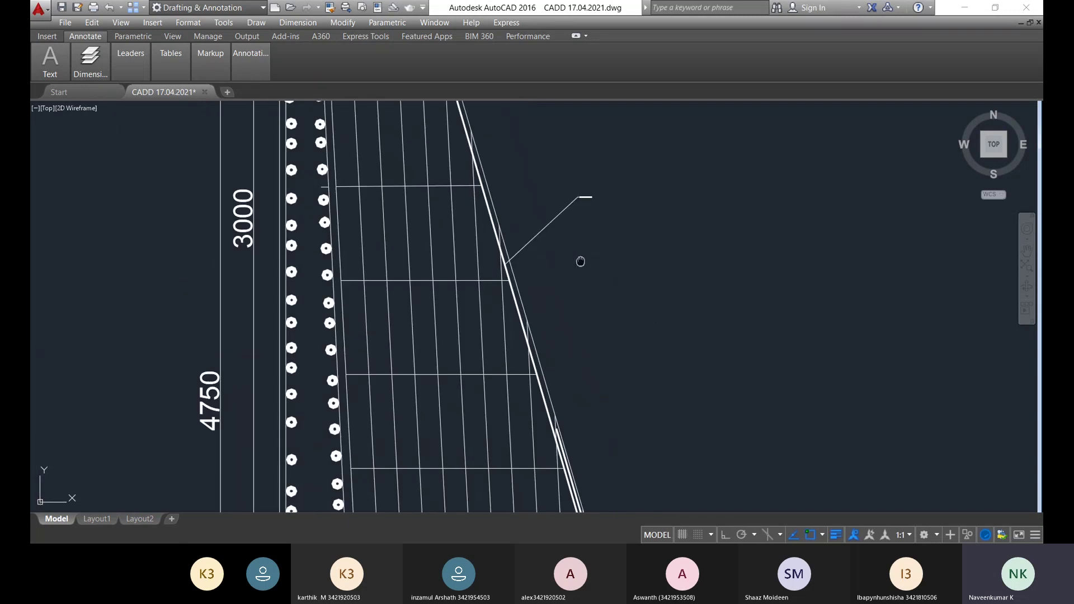
scroll(580, 261, up, 7)
scroll(578, 257, down, 9)
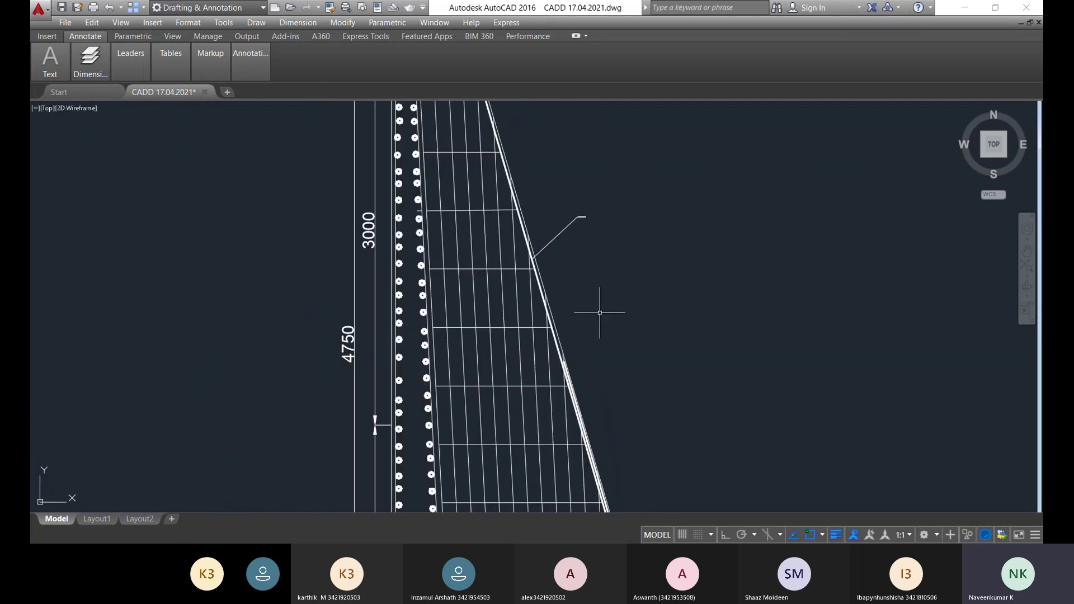
scroll(480, 284, up, 5)
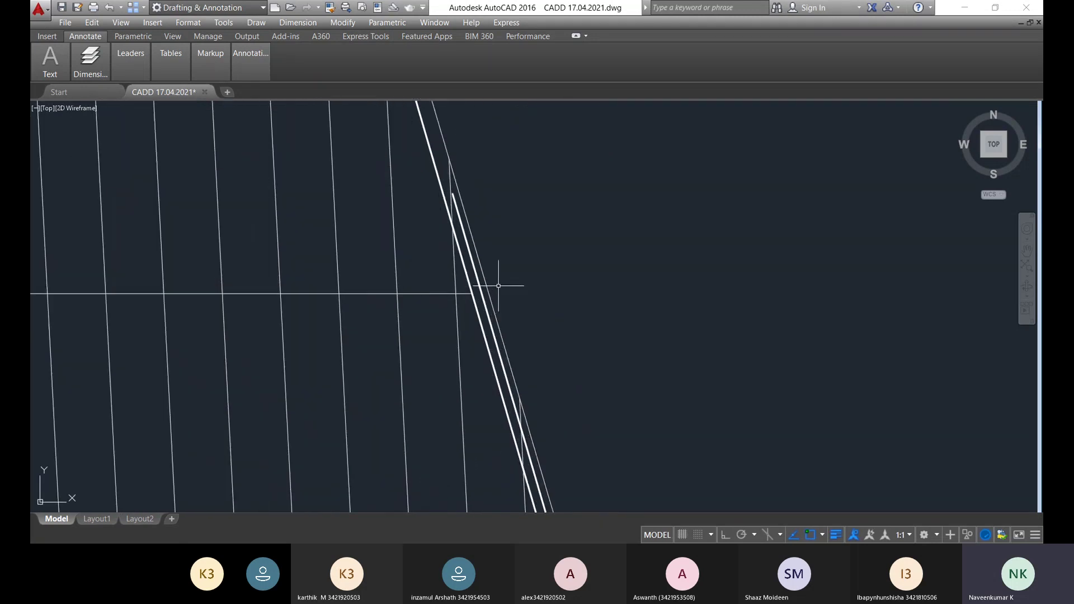
right_click(544, 237)
click(536, 185)
click(541, 180)
text(ml)
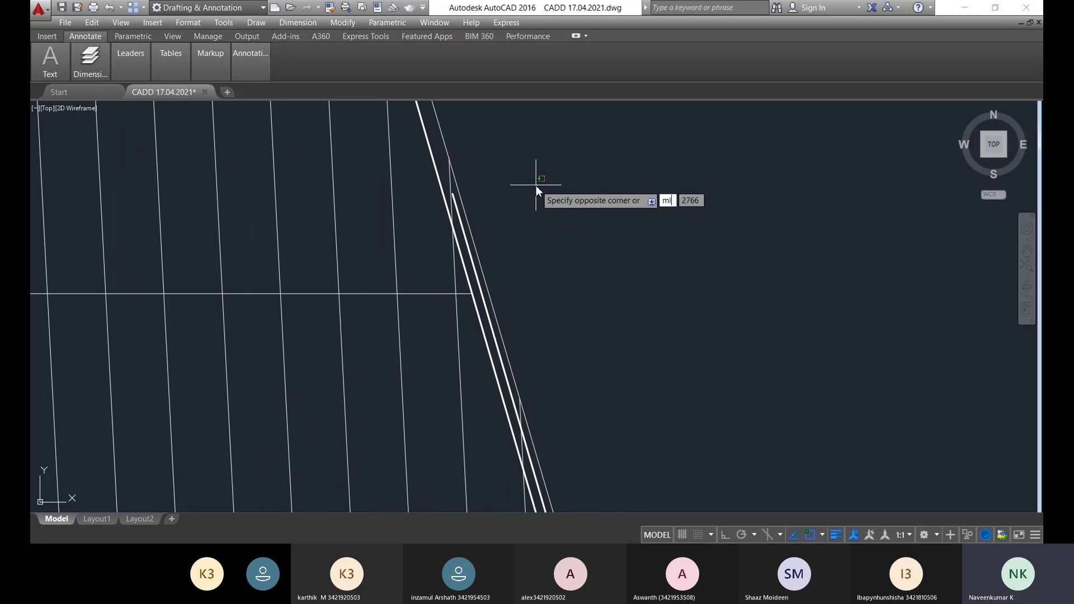
key(Escape)
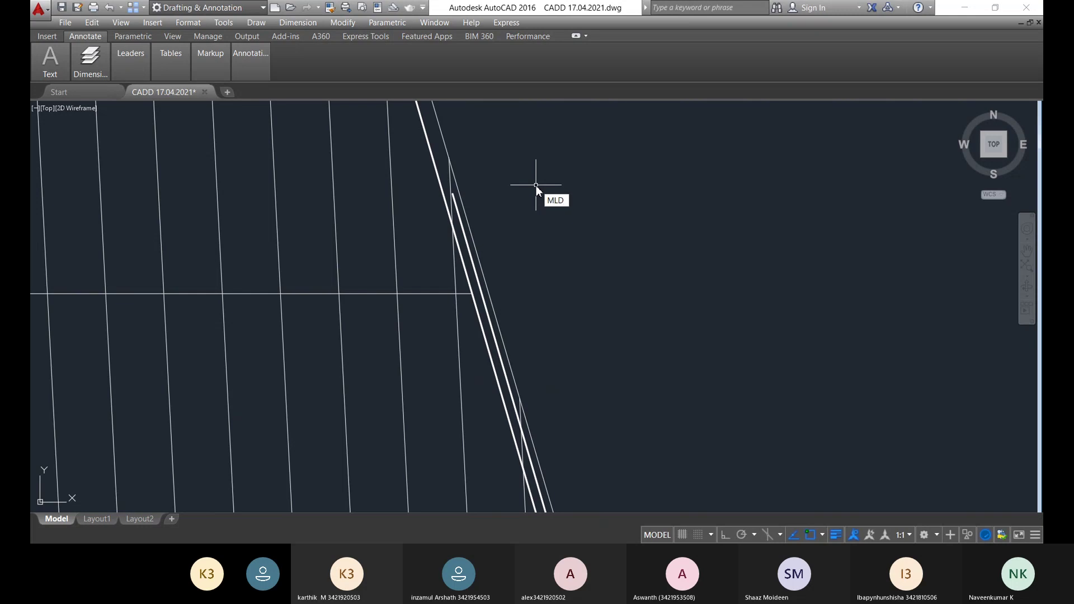
- Add a multileader from the second thick bar along the sloped face, landing outside the wall, with text starting "8 Nos # 22"
key(Return)
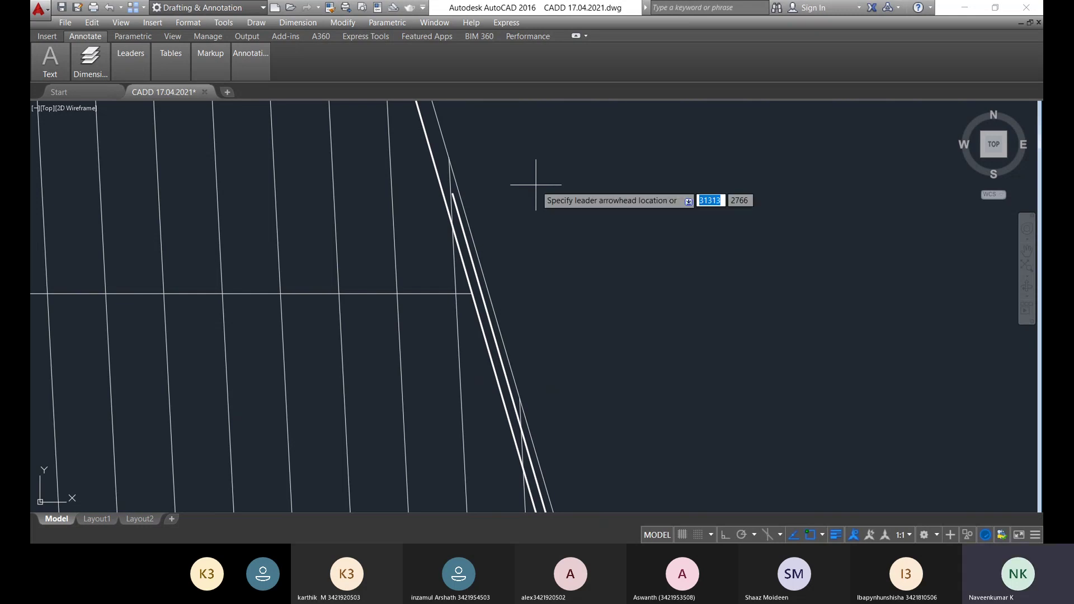
scroll(470, 293, up, 2)
click(483, 305)
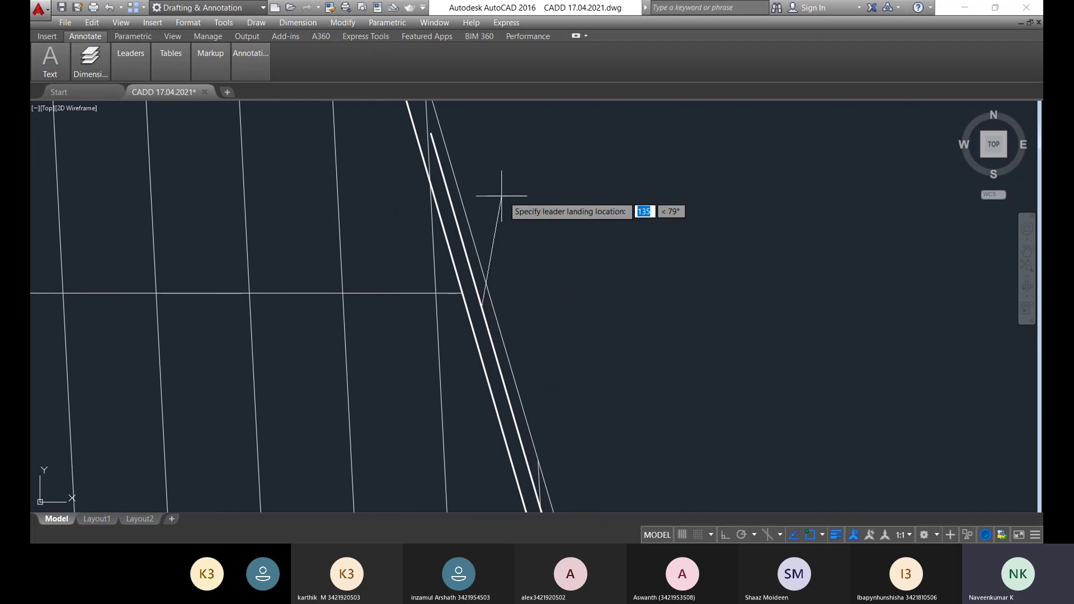
scroll(562, 219, down, 5)
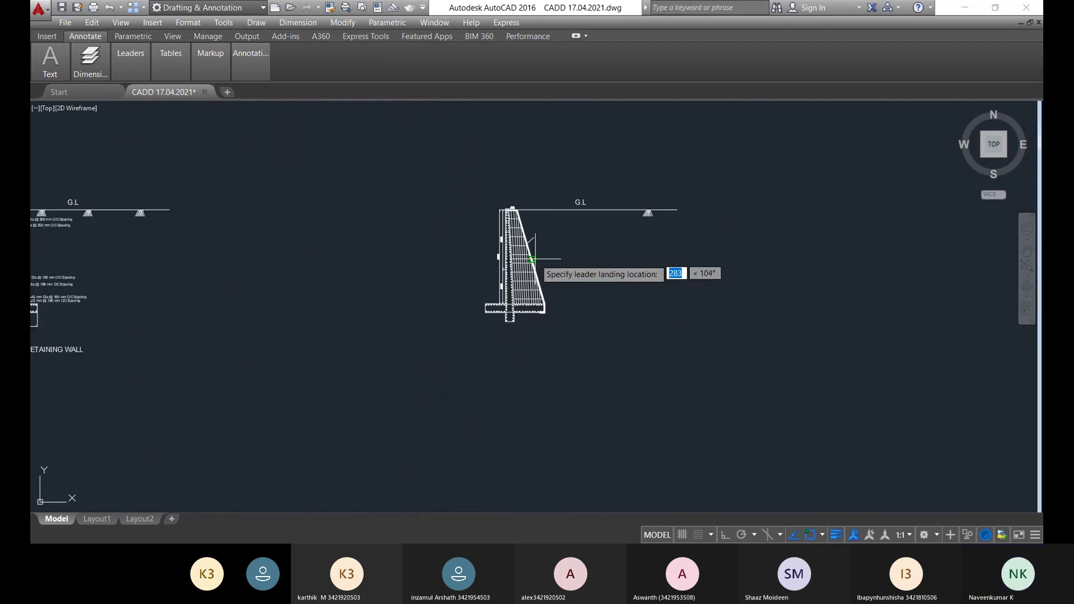
scroll(534, 261, up, 4)
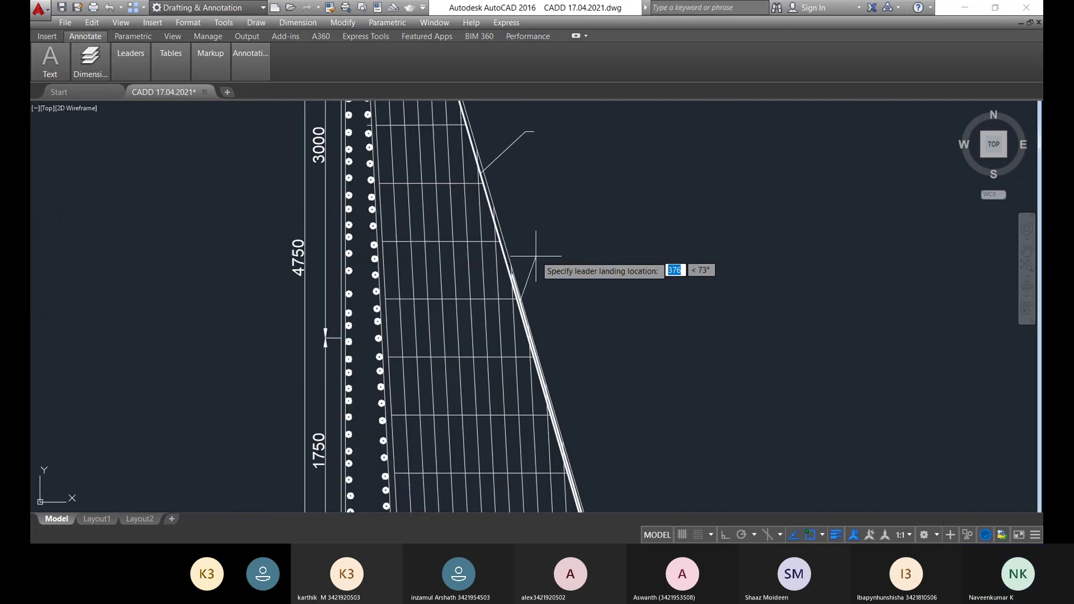
click(570, 247)
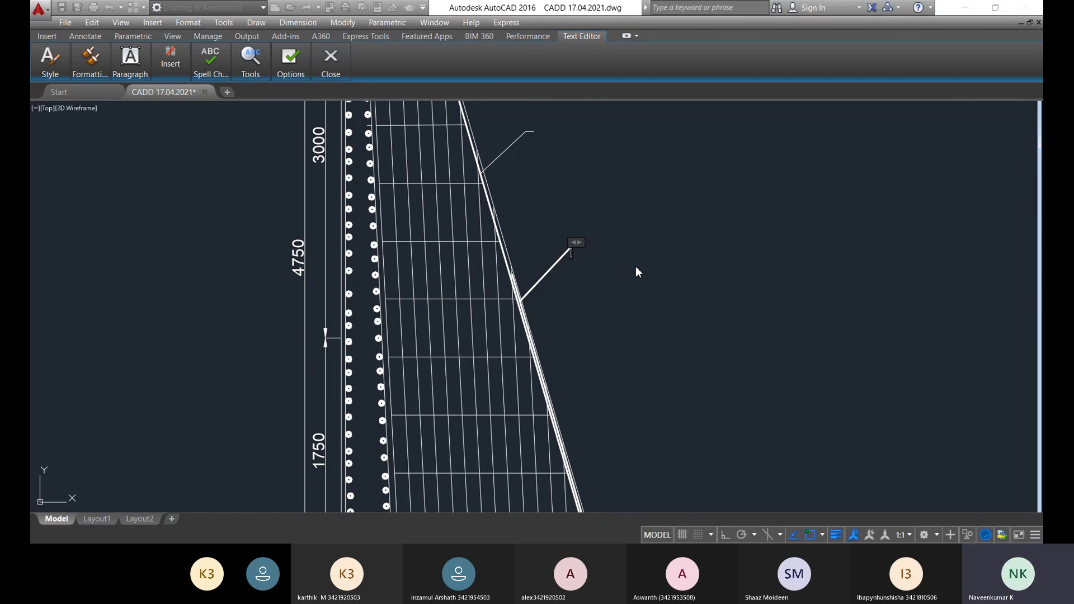
text(8 N)
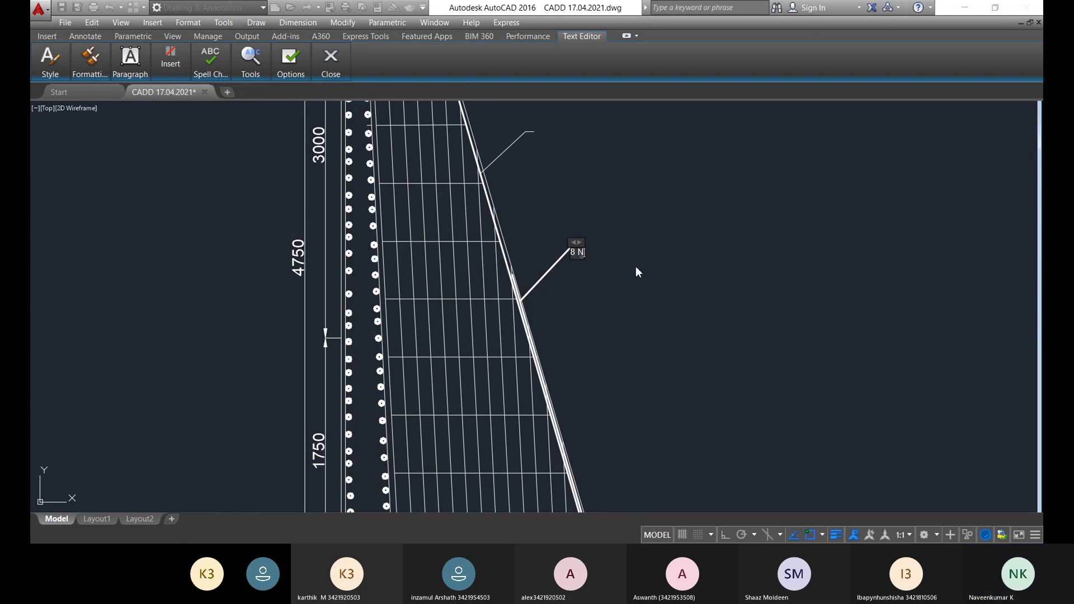
text(os # 22)
click(636, 267)
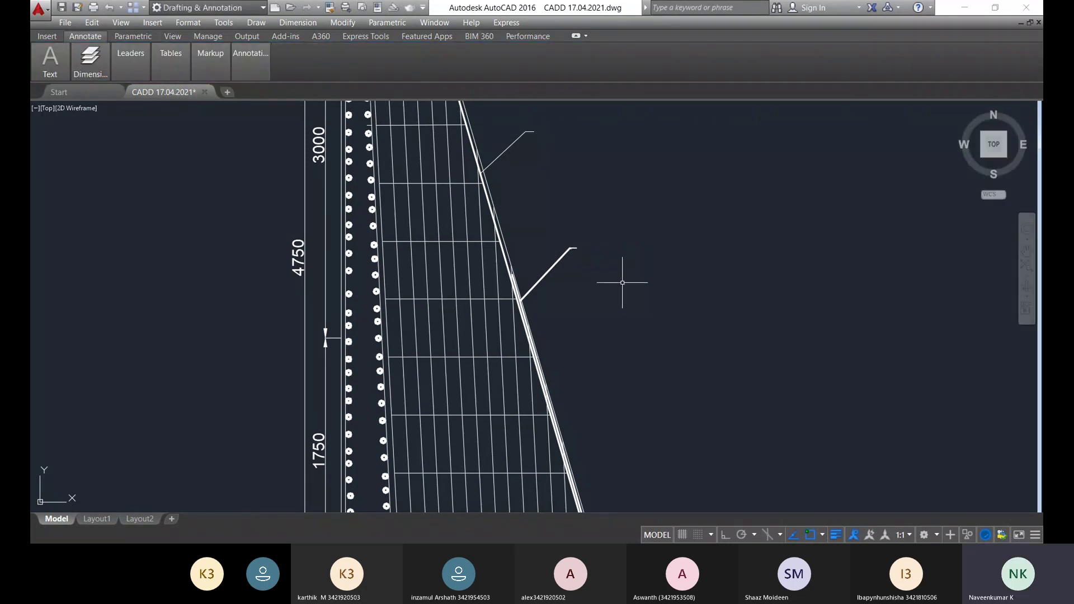
- Examine the two multileader labels beside the sloped face, comparing their text and leader lines
scroll(565, 263, up, 7)
scroll(616, 153, up, 2)
scroll(628, 168, down, 5)
scroll(615, 156, up, 4)
middle_drag(616, 155, 625, 225)
scroll(629, 229, down, 6)
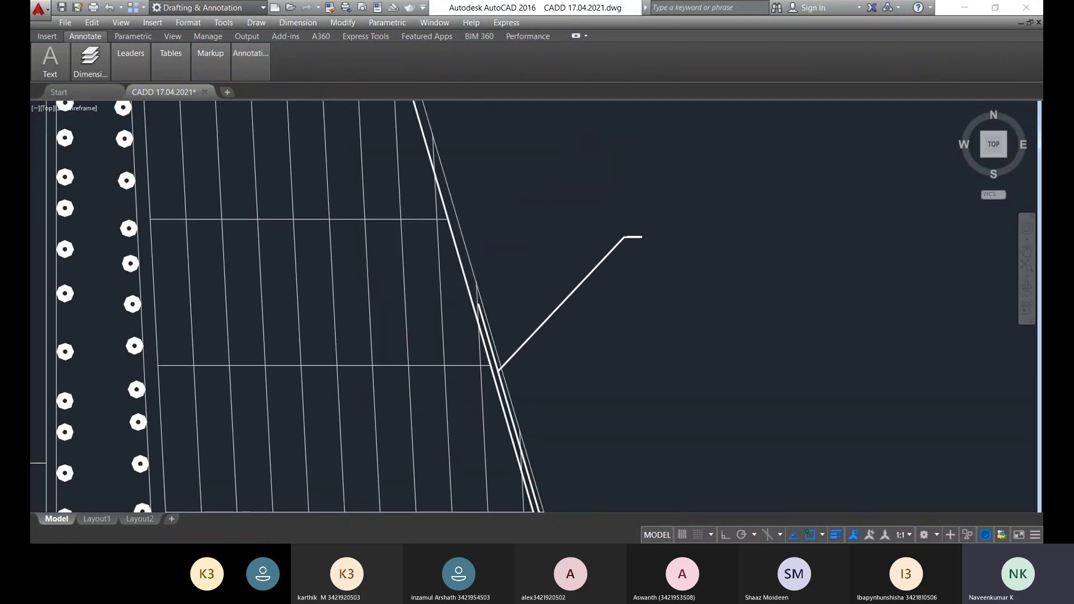
scroll(566, 269, up, 4)
scroll(491, 206, down, 3)
scroll(516, 240, up, 7)
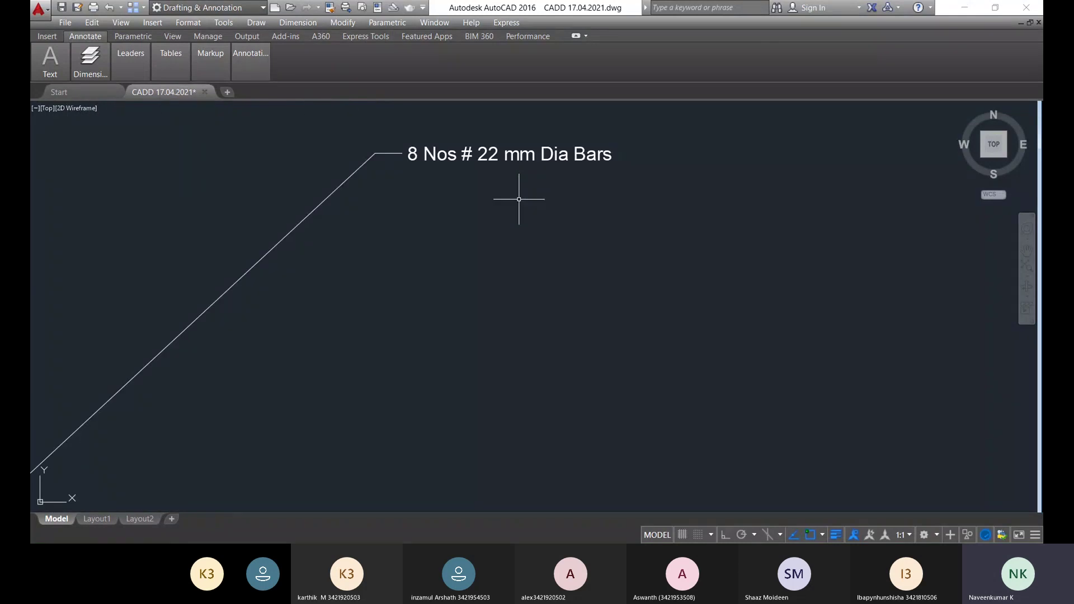
- Place a multileader arrowhead on a horizontal grid bar in the wall's lower half, with its landing outside the sloped face
scroll(510, 196, down, 5)
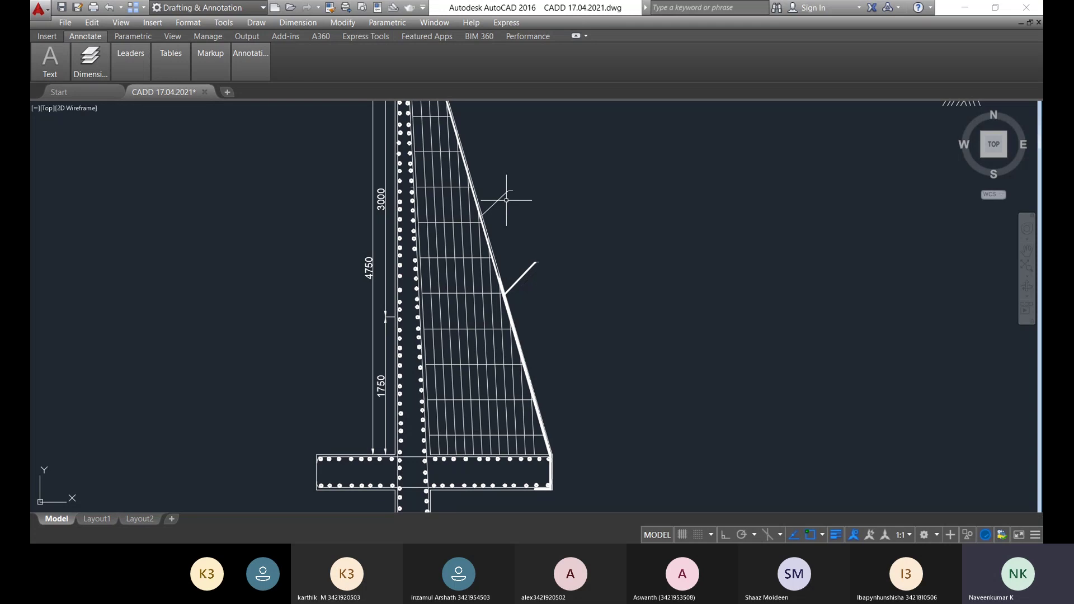
scroll(582, 448, up, 5)
scroll(331, 292, down, 8)
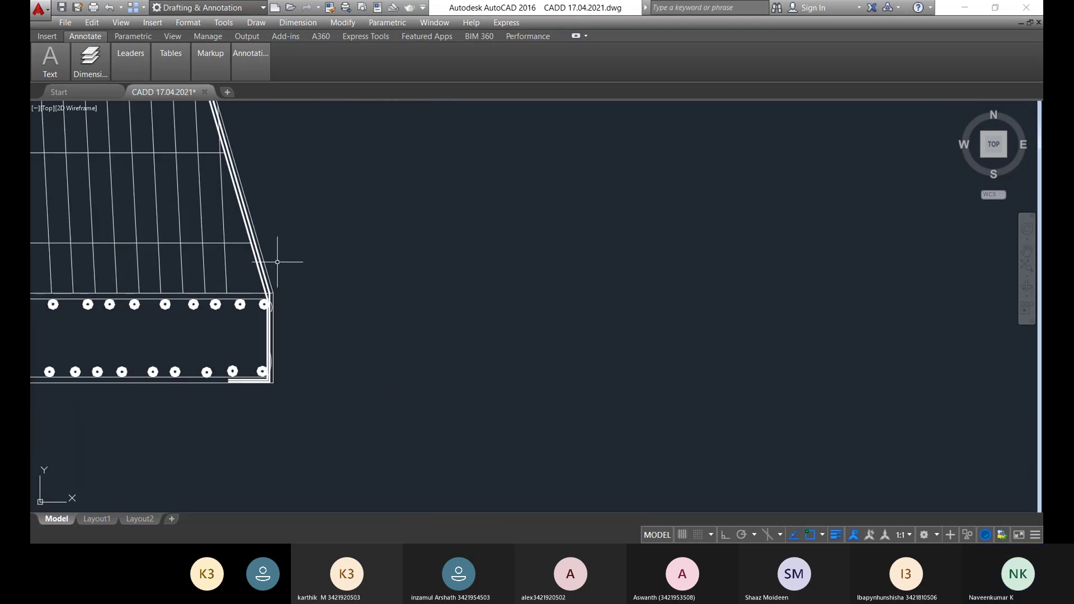
middle_drag(276, 267, 419, 371)
scroll(407, 253, up, 5)
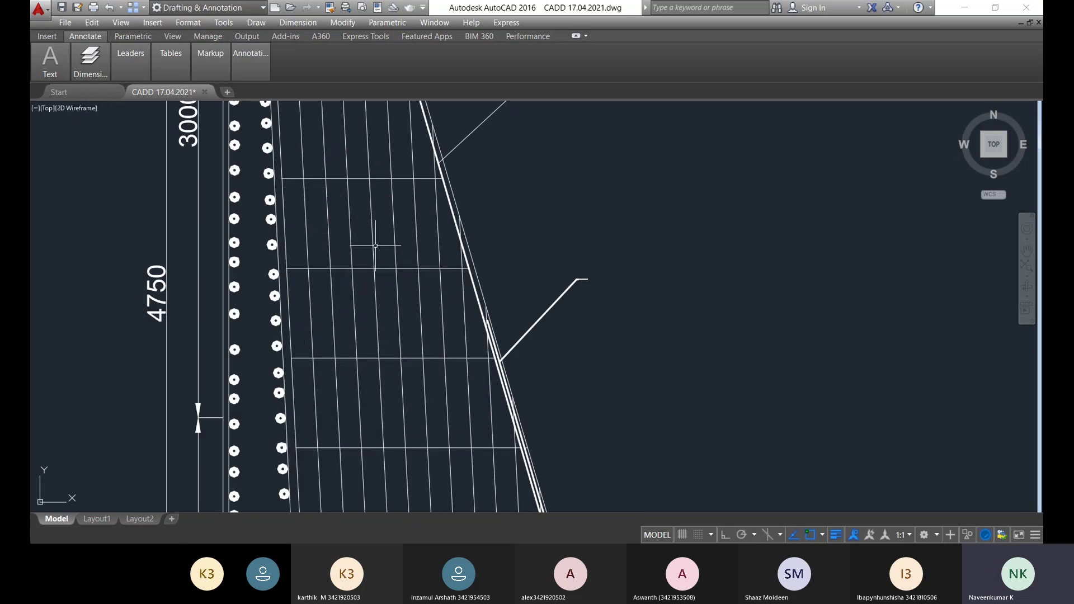
right_click(573, 207)
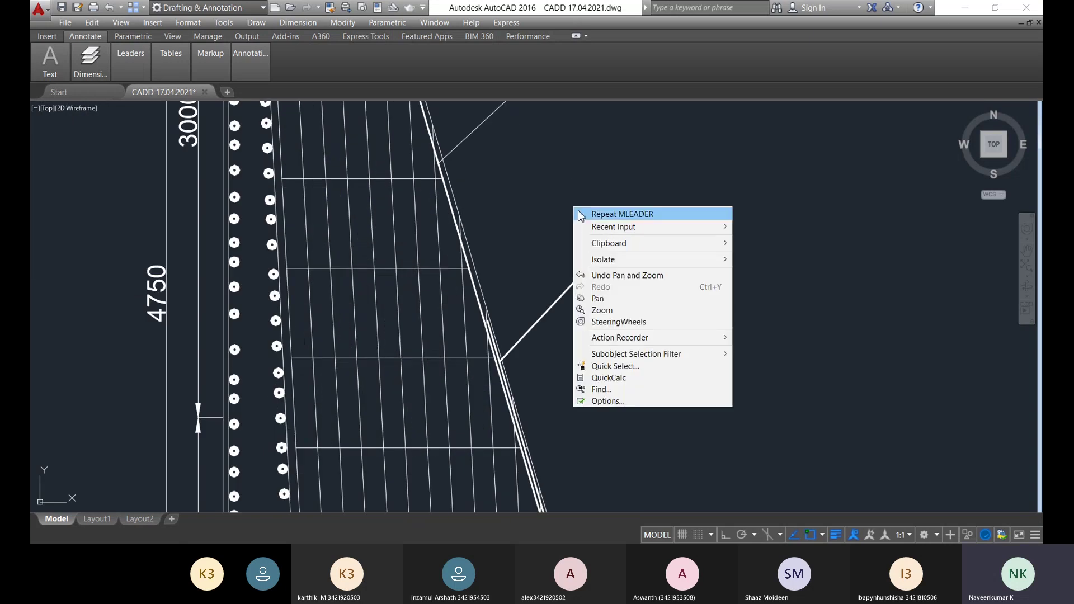
click(618, 215)
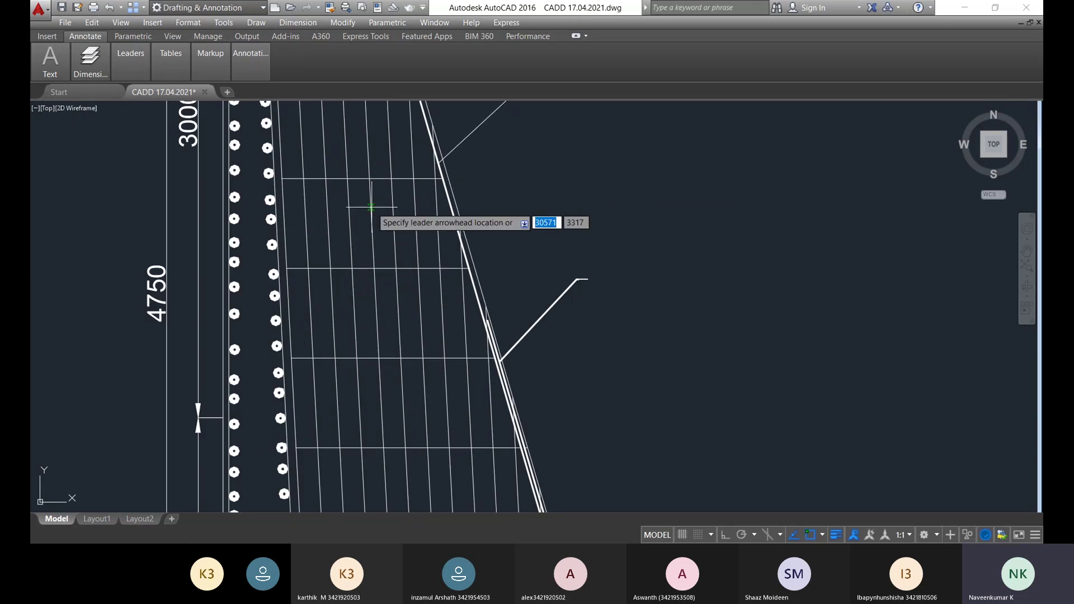
scroll(370, 263, up, 4)
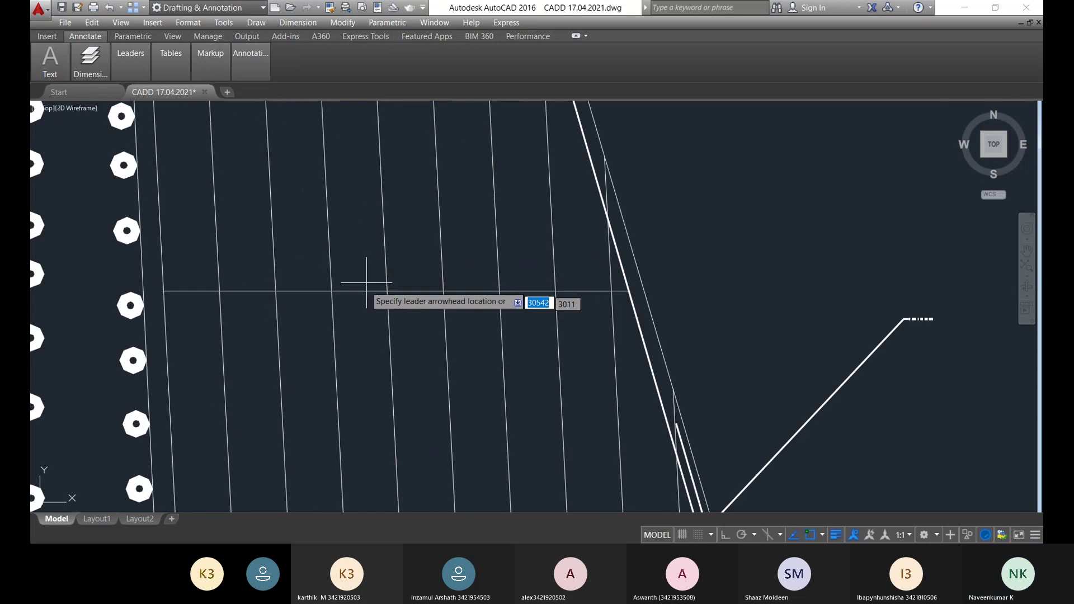
scroll(361, 291, down, 4)
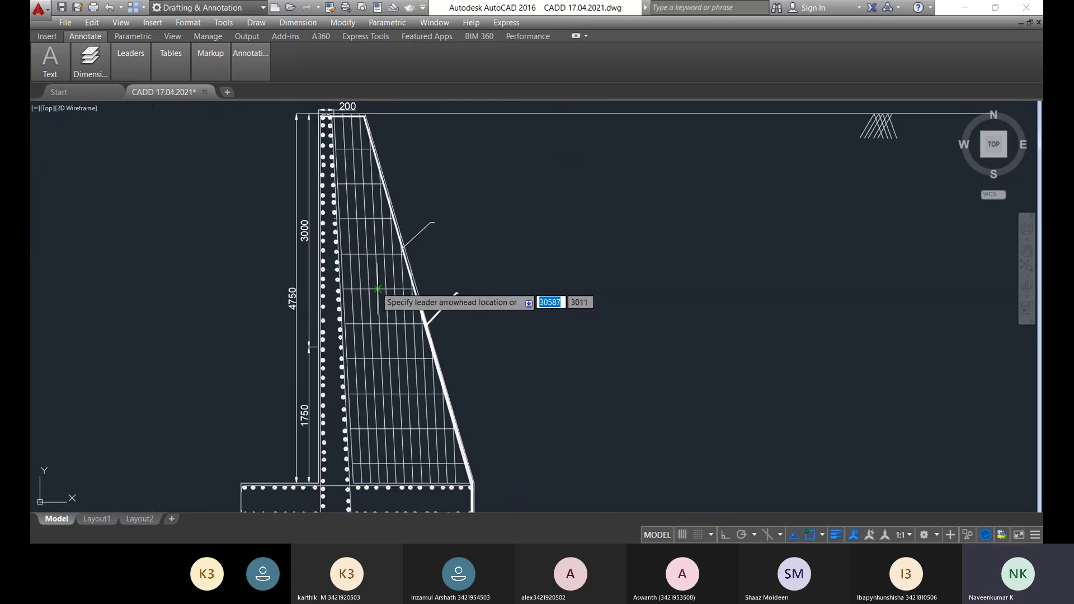
scroll(380, 268, up, 2)
scroll(380, 264, down, 6)
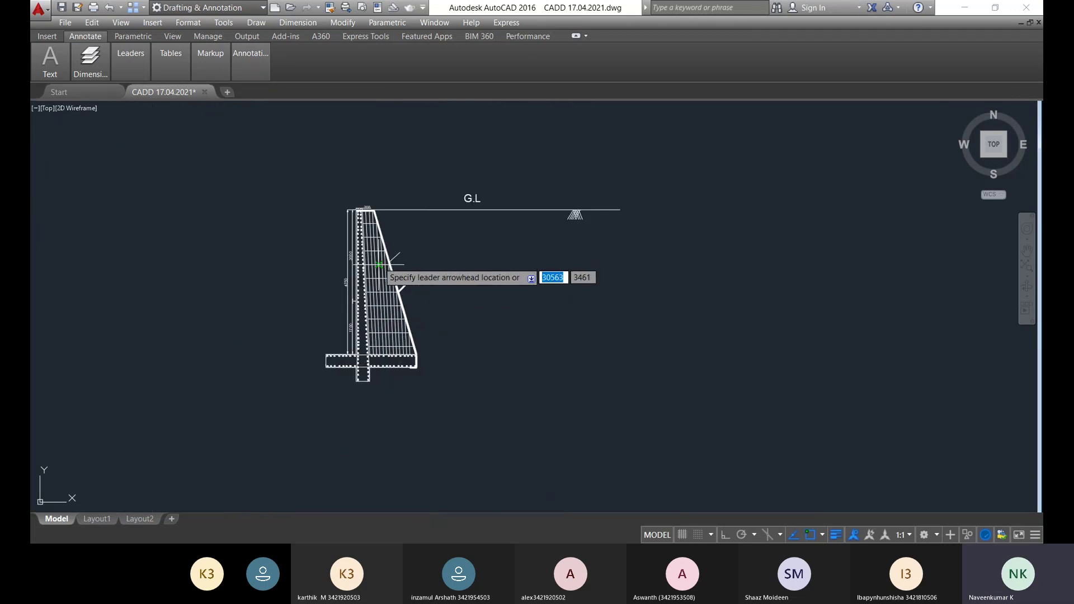
middle_drag(379, 264, 405, 191)
scroll(412, 296, up, 6)
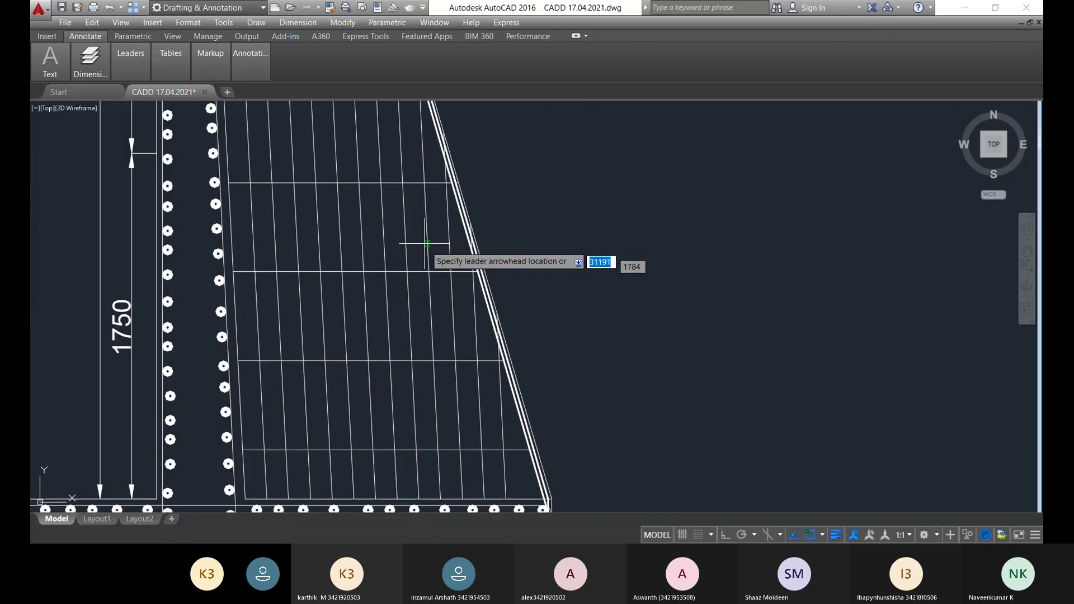
click(295, 248)
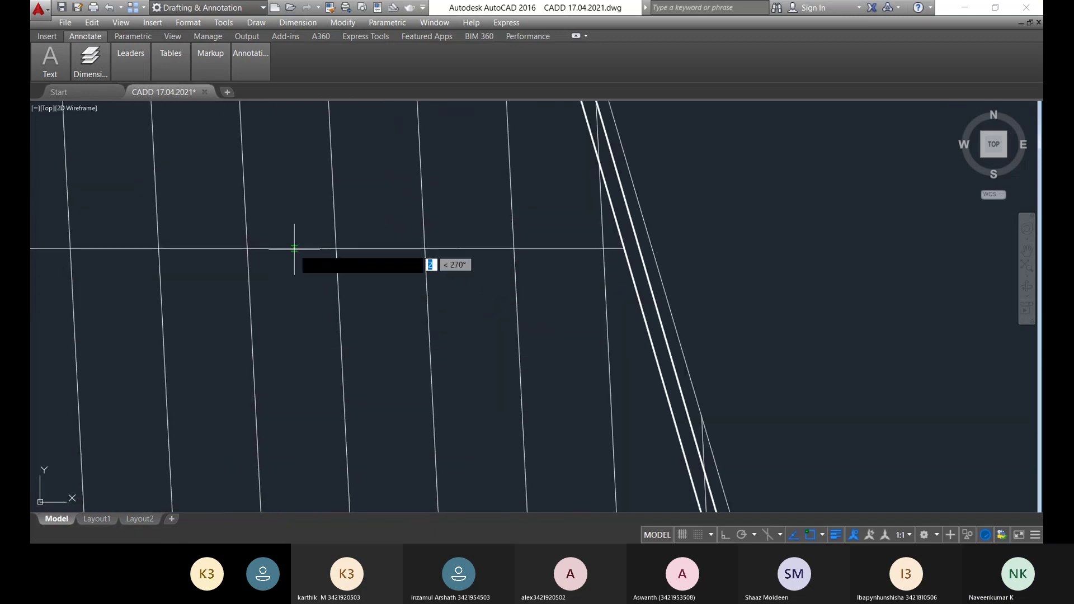
scroll(518, 184, down, 10)
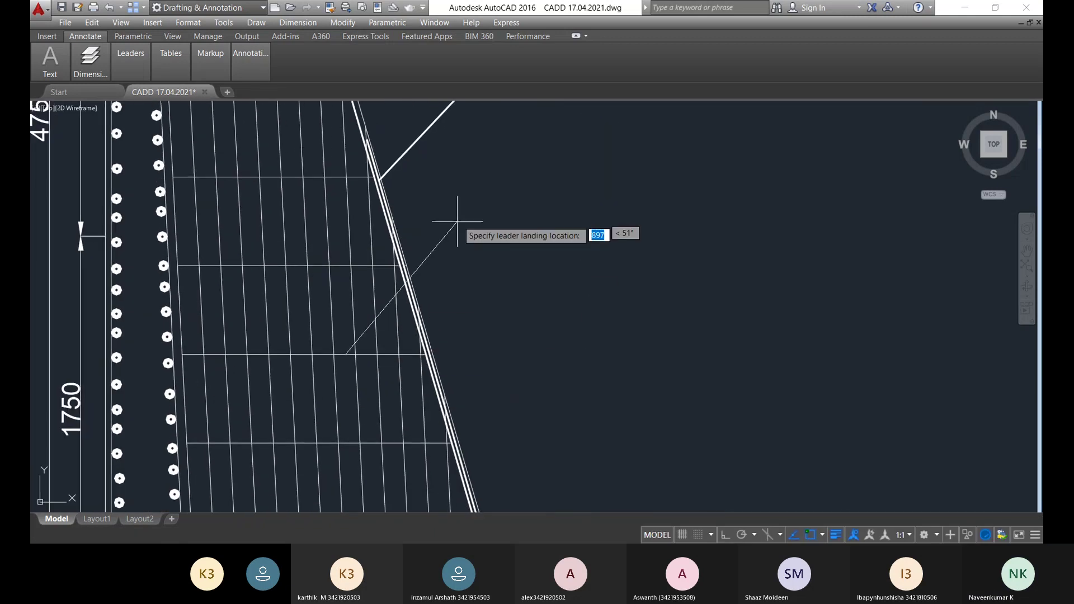
scroll(450, 224, up, 4)
scroll(442, 229, up, 4)
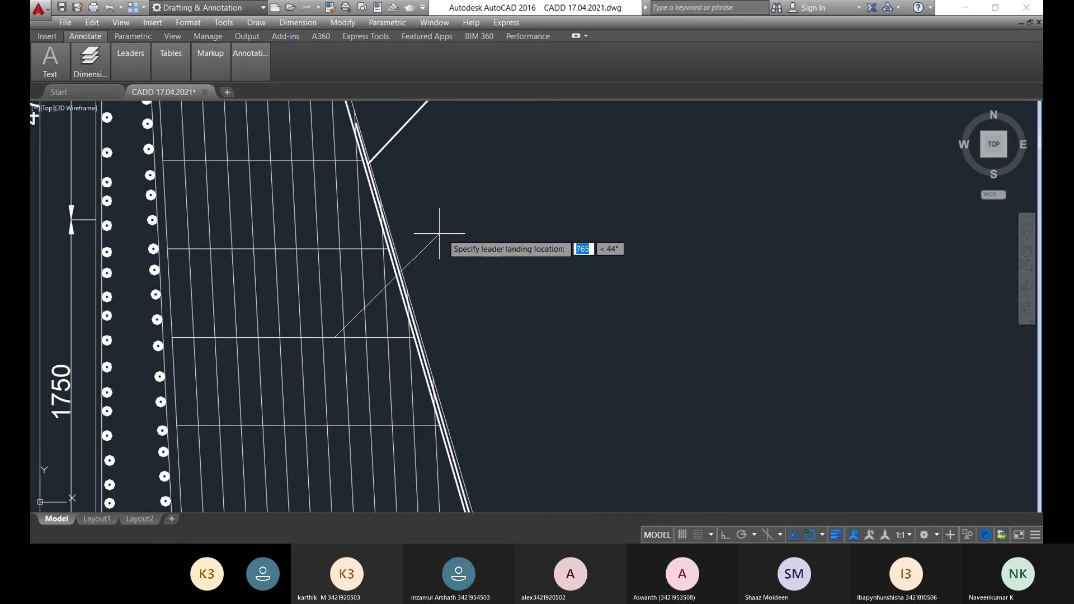
click(446, 231)
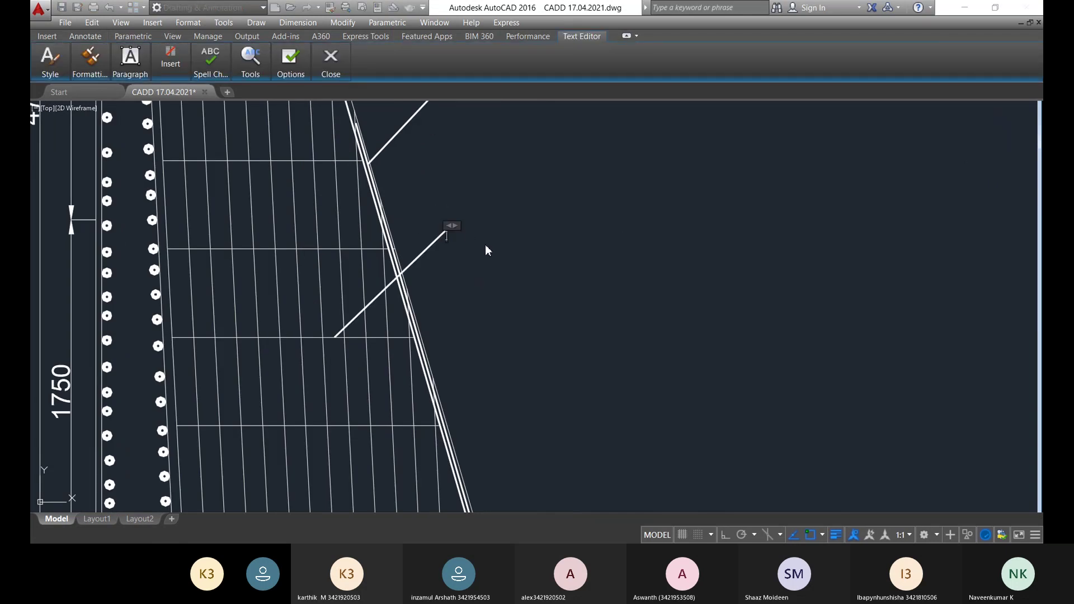
- Enter "8 mm Dia @ 450 mm c/c Distance" as the horizontal grid bar label and finish the multileader
text(8 mm Dia @ 450)
text(mm )
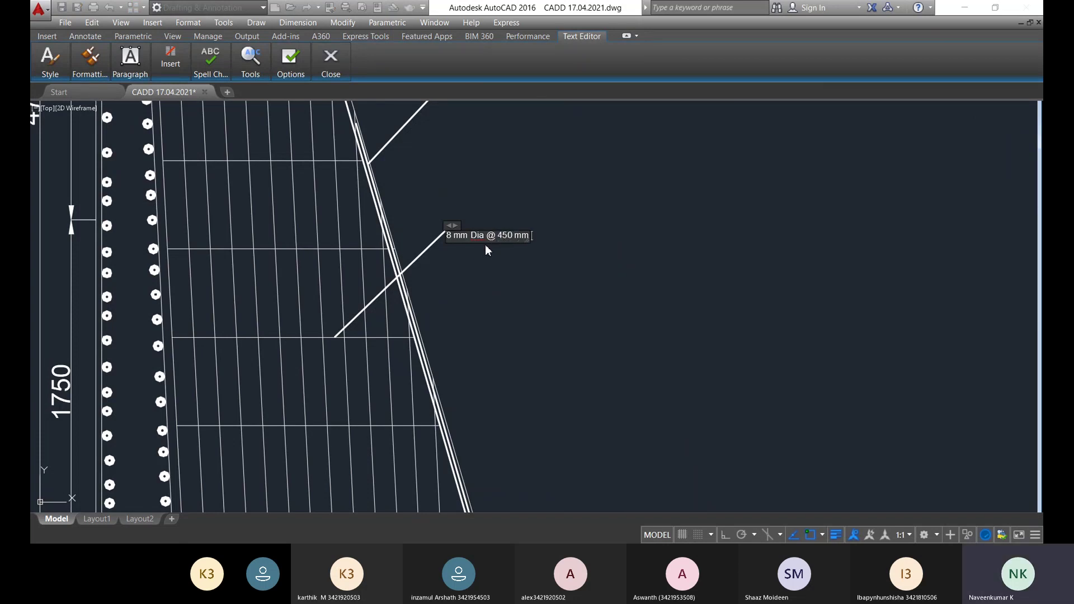
text(c/c)
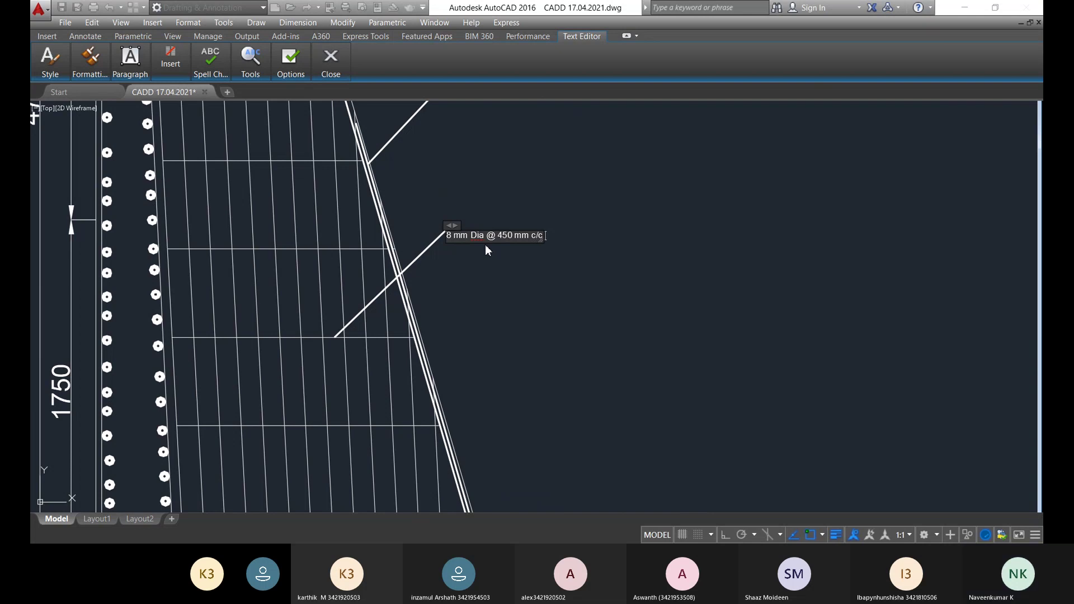
text( Distance)
click(545, 282)
- Append "HS" to the end of the horizontal grid bar label's text
scroll(429, 252, up, 4)
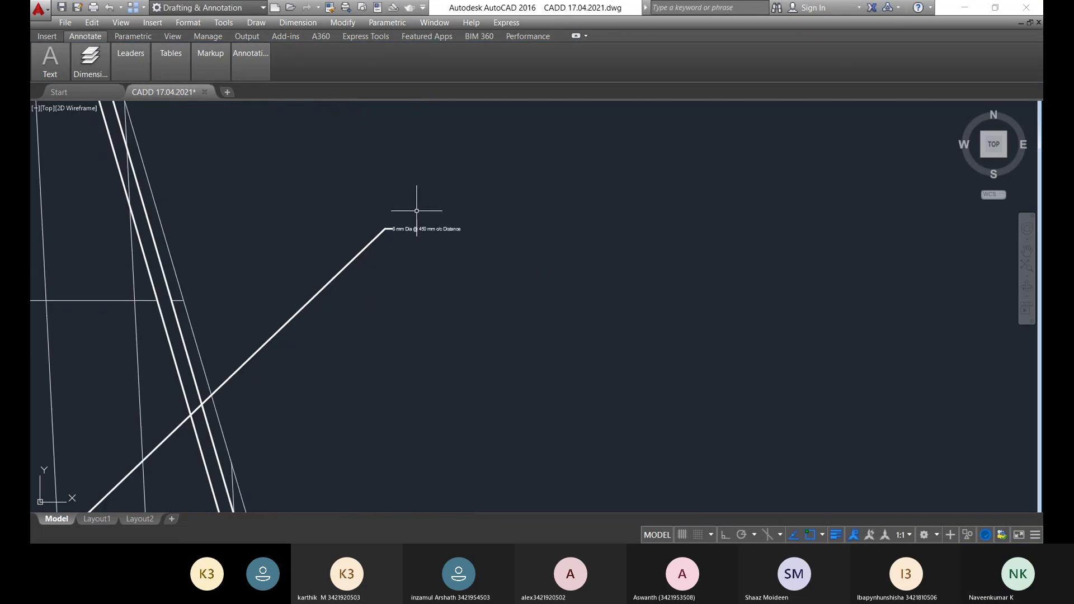
scroll(428, 251, up, 4)
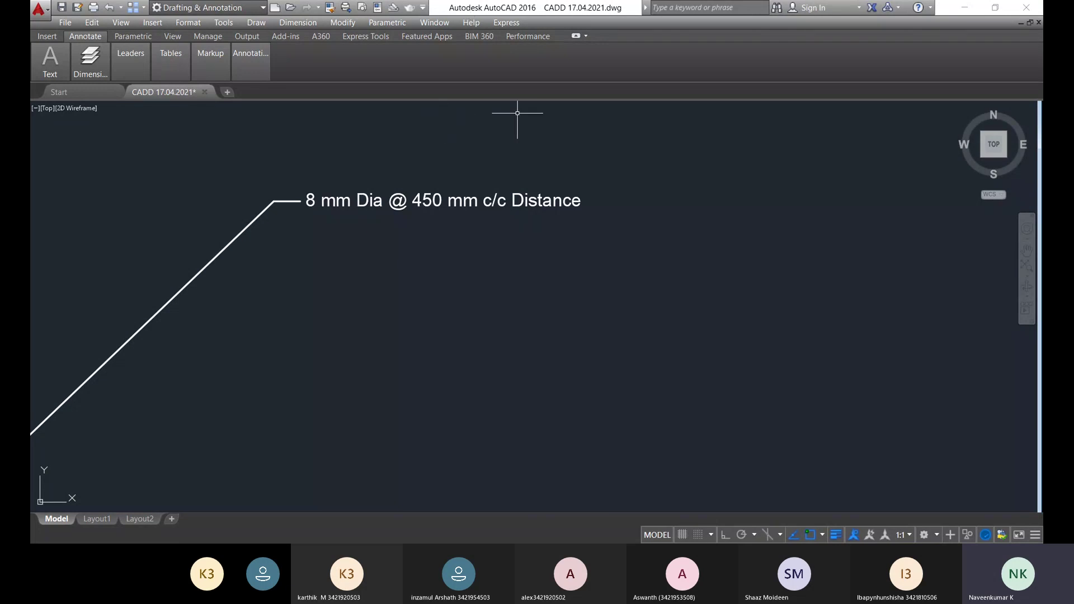
double_click(538, 200)
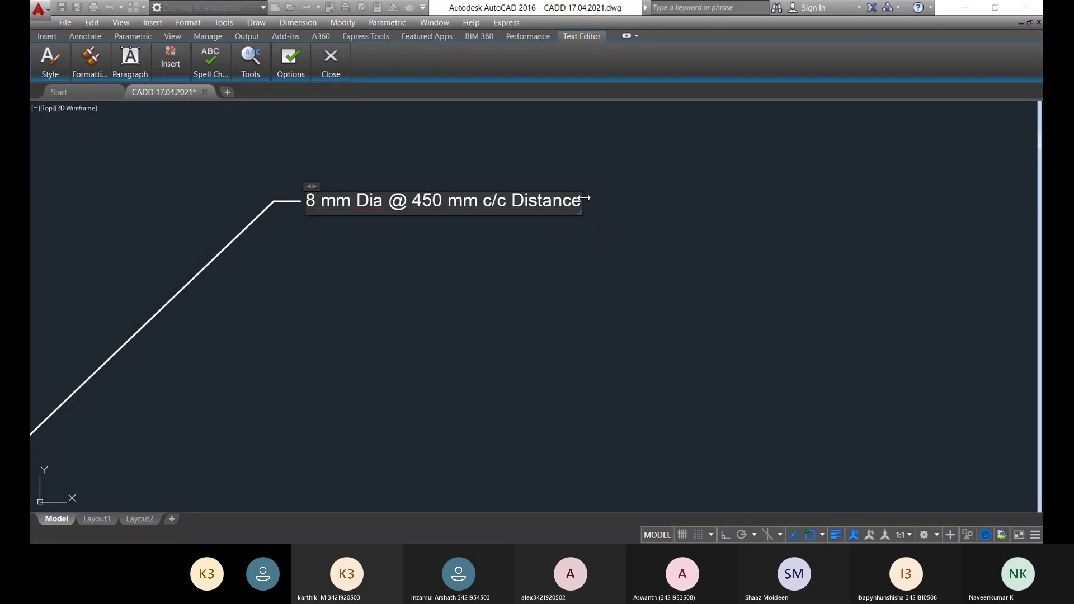
text(HS)
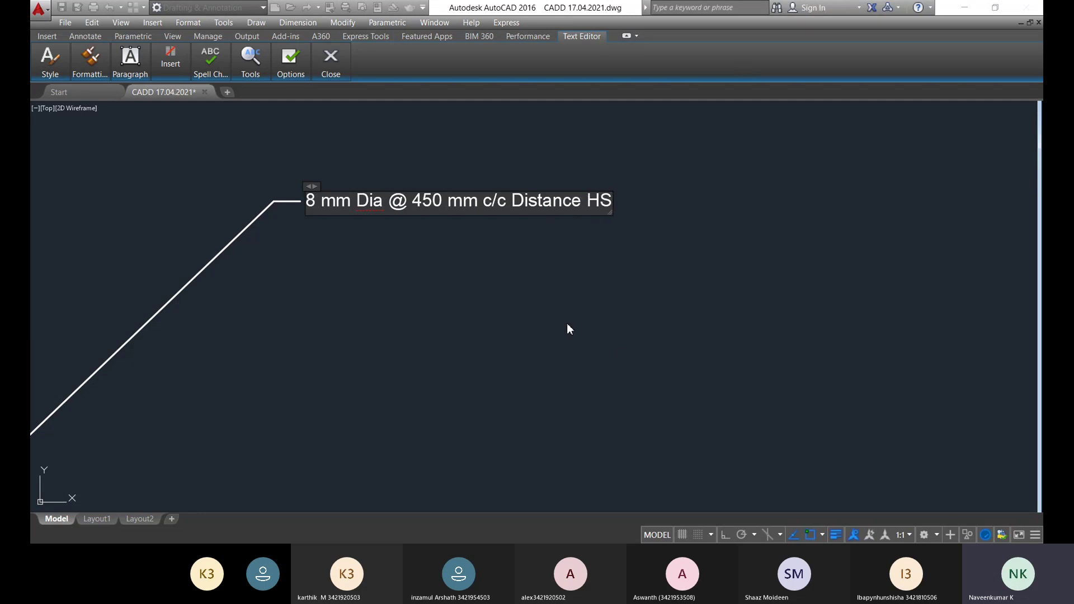
click(441, 280)
- Place another multileader from a near-vertical grid bar below the previous leader, landing outside the sloped face
scroll(429, 318, down, 3)
scroll(429, 318, up, 3)
middle_drag(429, 319, 408, 342)
scroll(491, 323, down, 4)
scroll(489, 343, up, 4)
right_click(481, 340)
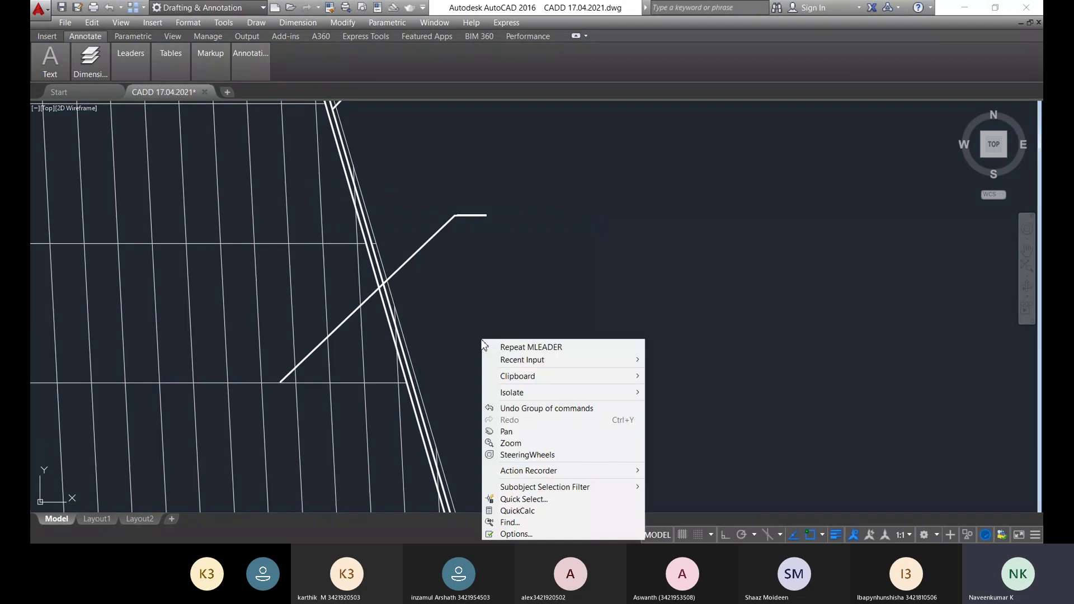
click(523, 347)
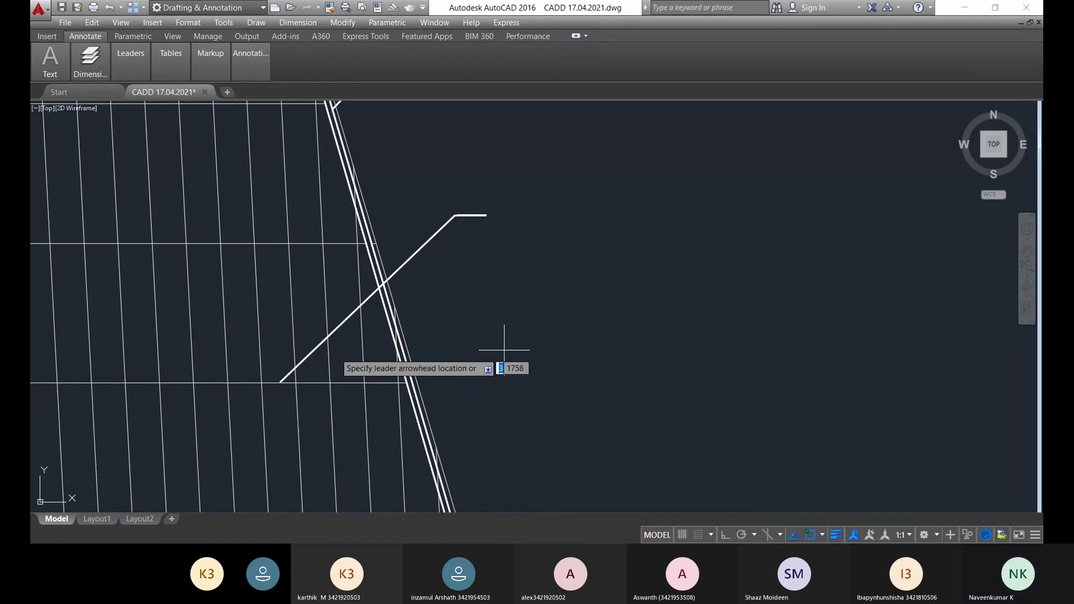
scroll(470, 364, up, 4)
scroll(523, 470, down, 4)
middle_drag(522, 471, 501, 237)
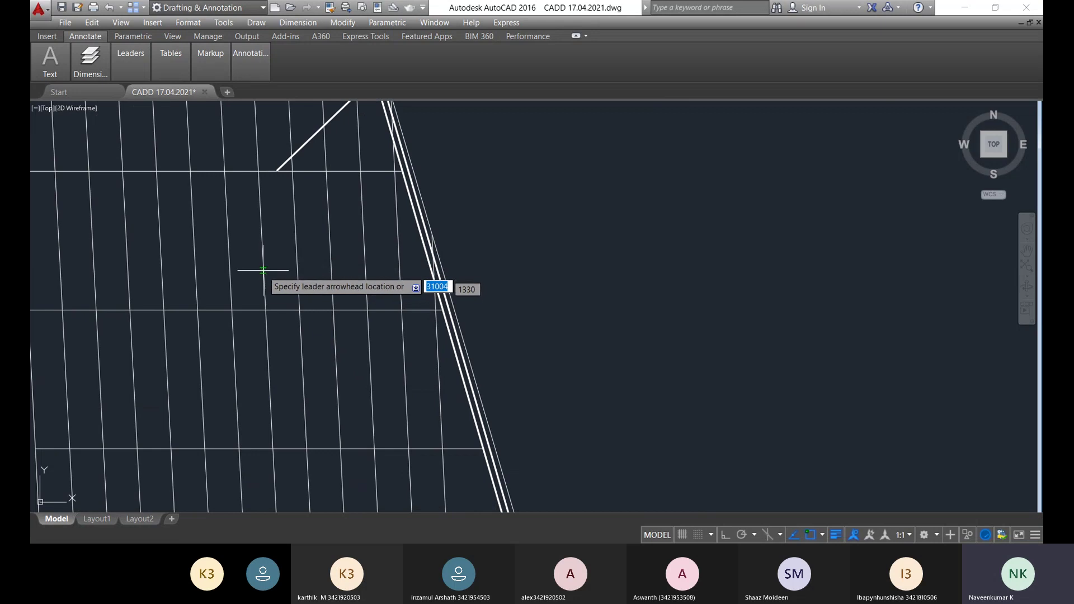
click(270, 388)
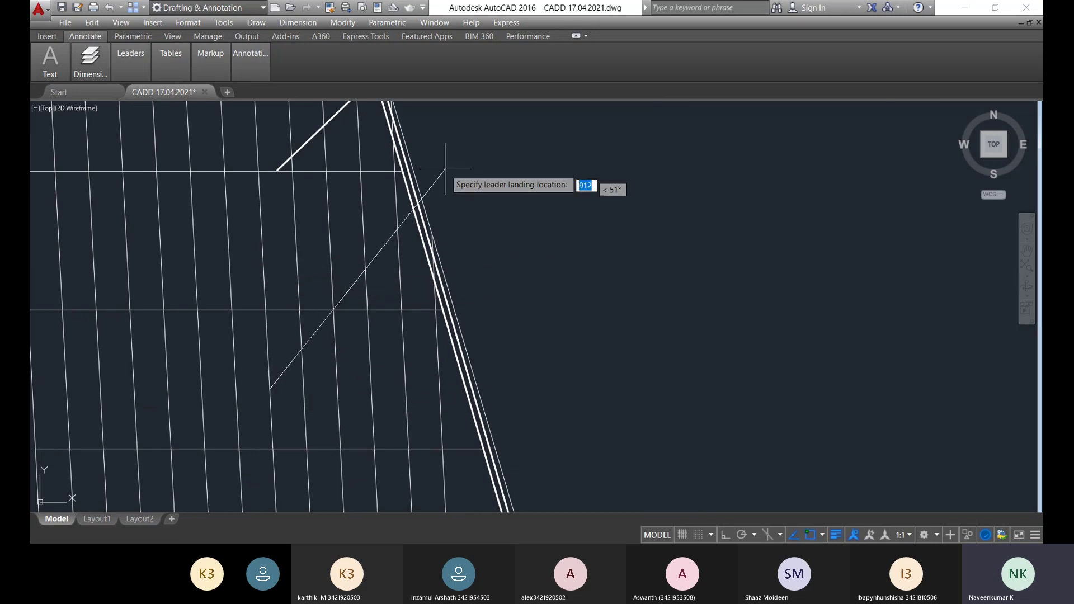
scroll(431, 184, down, 4)
middle_drag(428, 173, 434, 221)
scroll(436, 215, up, 3)
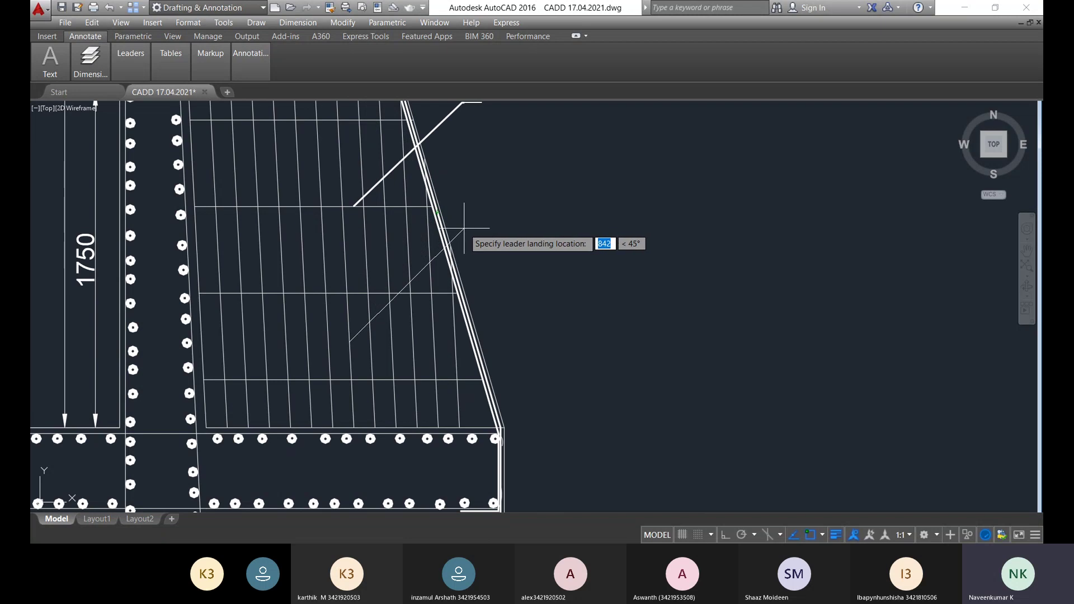
click(464, 227)
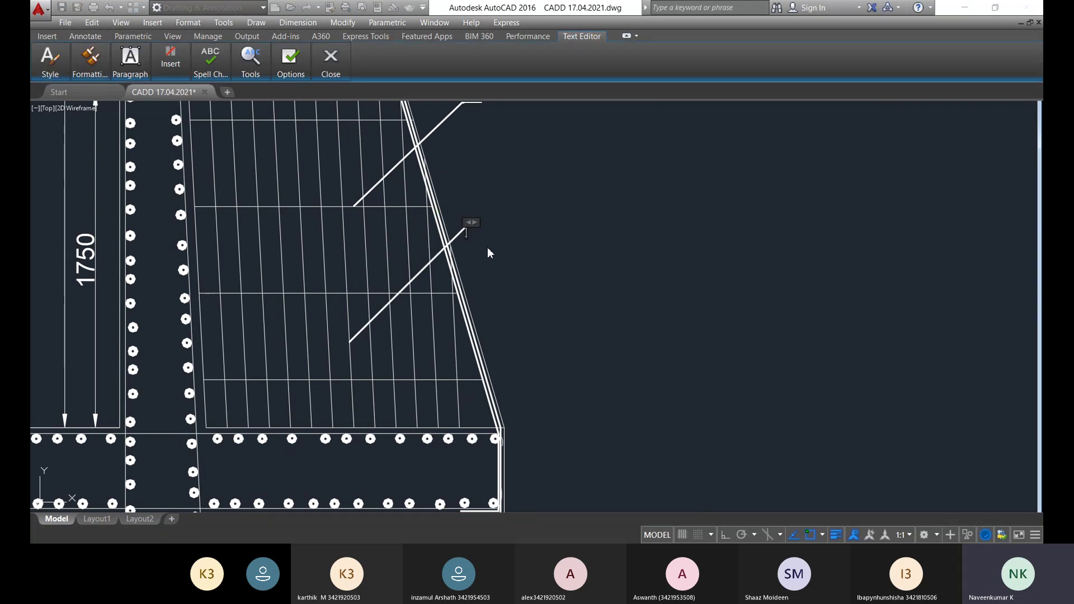
- Enter "8 mm Dia @ 110 mm C/C Distance" as the near-vertical grid bar label and finish the multileader
text(8 mm)
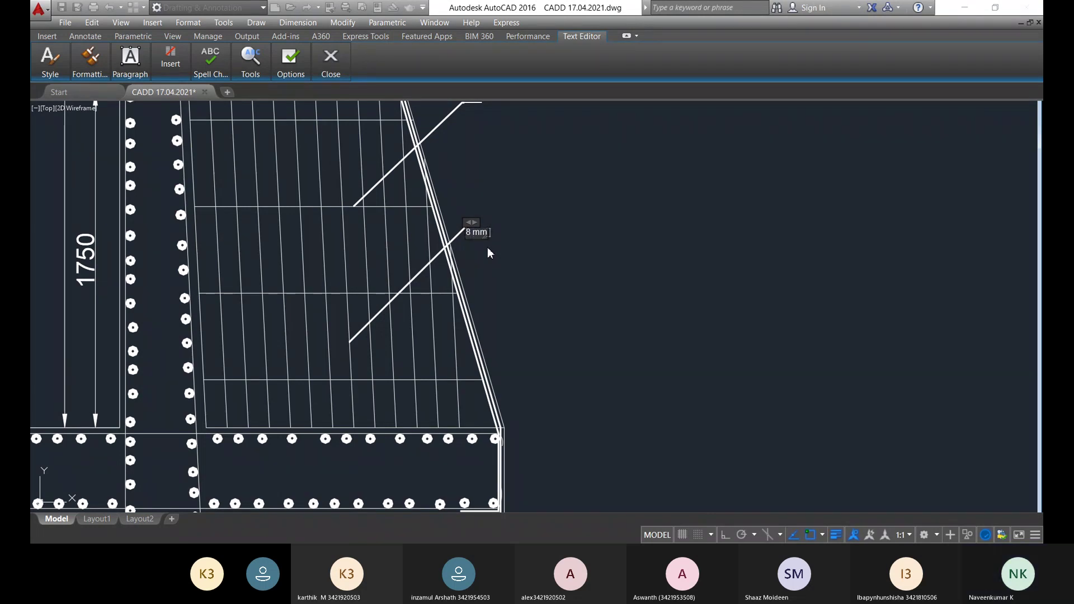
text( Dia @)
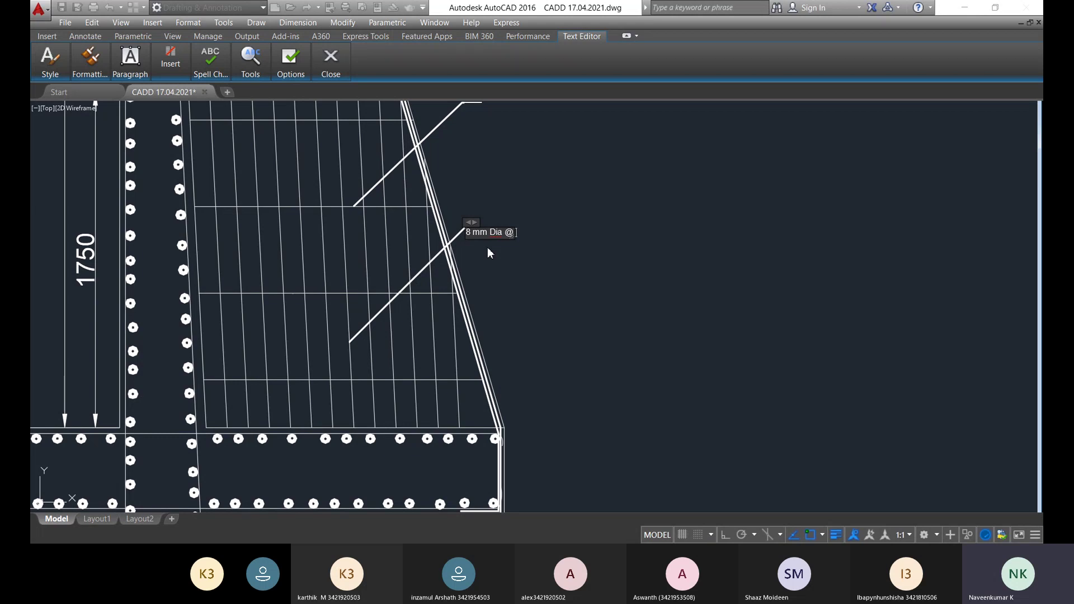
text(110 mm C/C D)
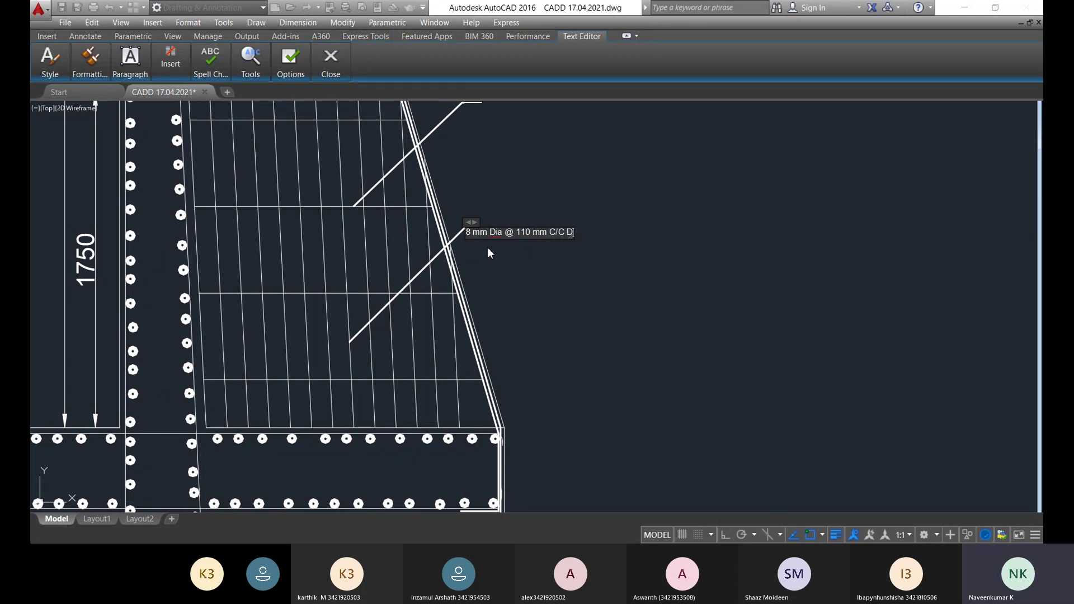
text(is)
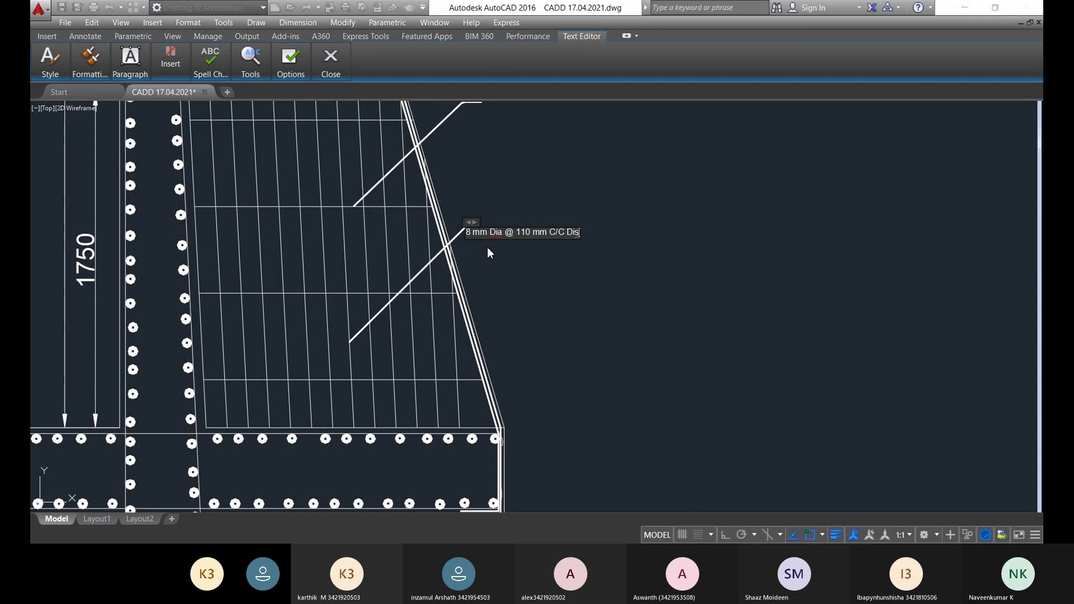
text(tance)
click(532, 313)
- Examine the four multileaders along the sloped face, checking their leader lines and landings against the wall section
scroll(529, 291, down, 4)
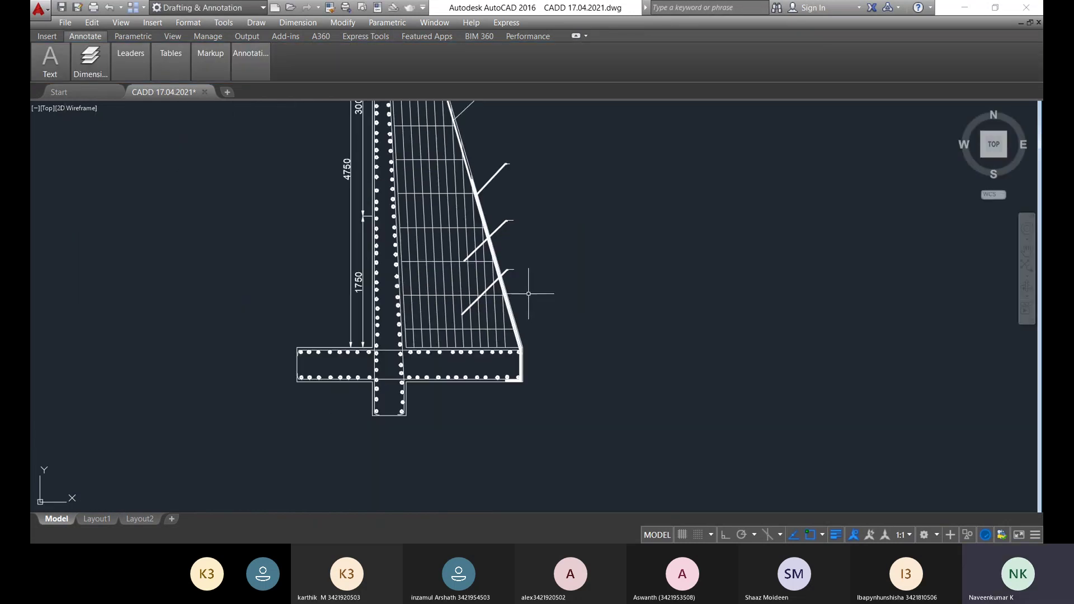
scroll(523, 285, up, 2)
scroll(504, 288, down, 2)
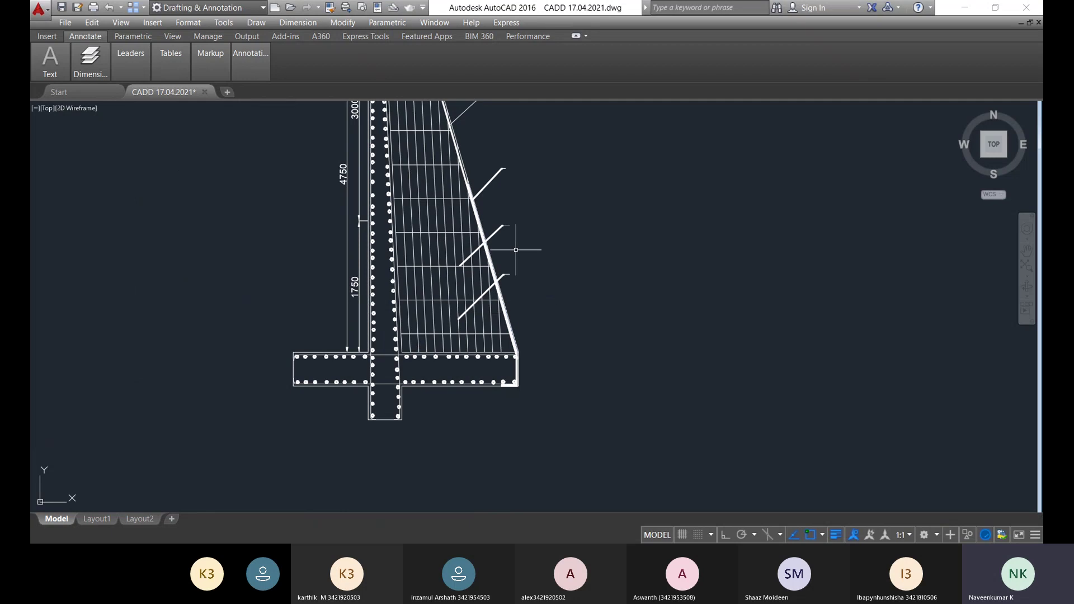
scroll(508, 240, up, 5)
scroll(498, 232, up, 2)
scroll(496, 319, down, 8)
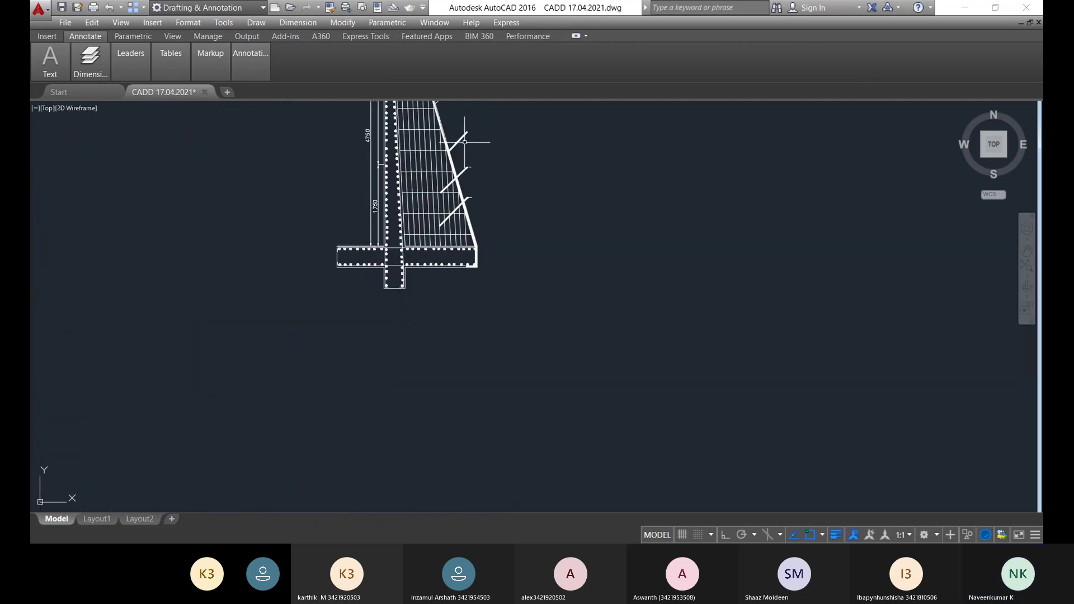
middle_drag(468, 144, 479, 219)
scroll(408, 233, up, 6)
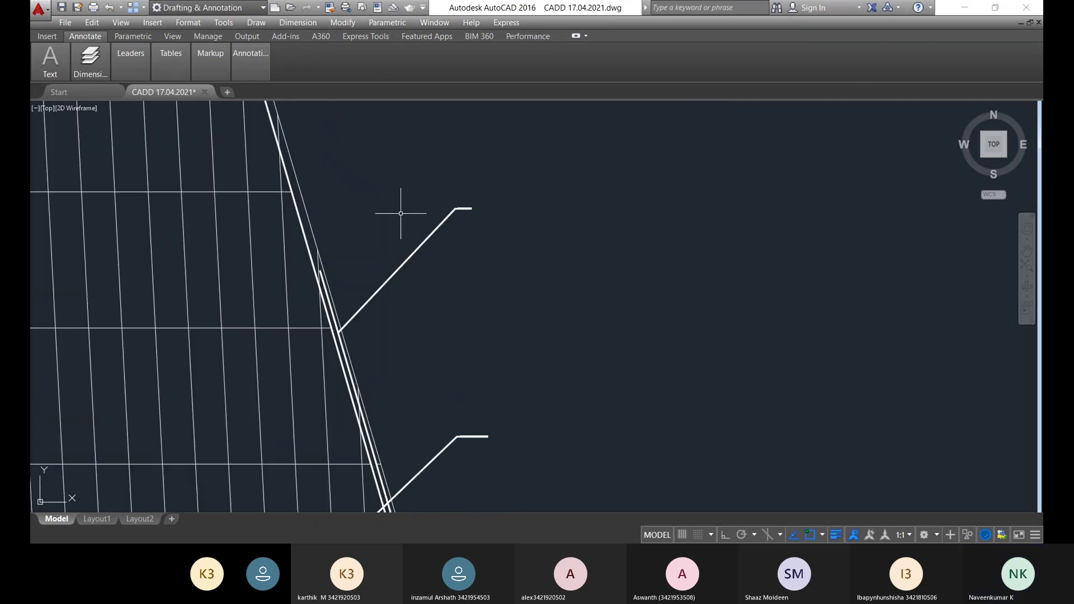
scroll(409, 222, down, 1)
scroll(408, 206, up, 5)
scroll(405, 212, down, 8)
middle_drag(405, 212, 417, 240)
scroll(415, 246, up, 2)
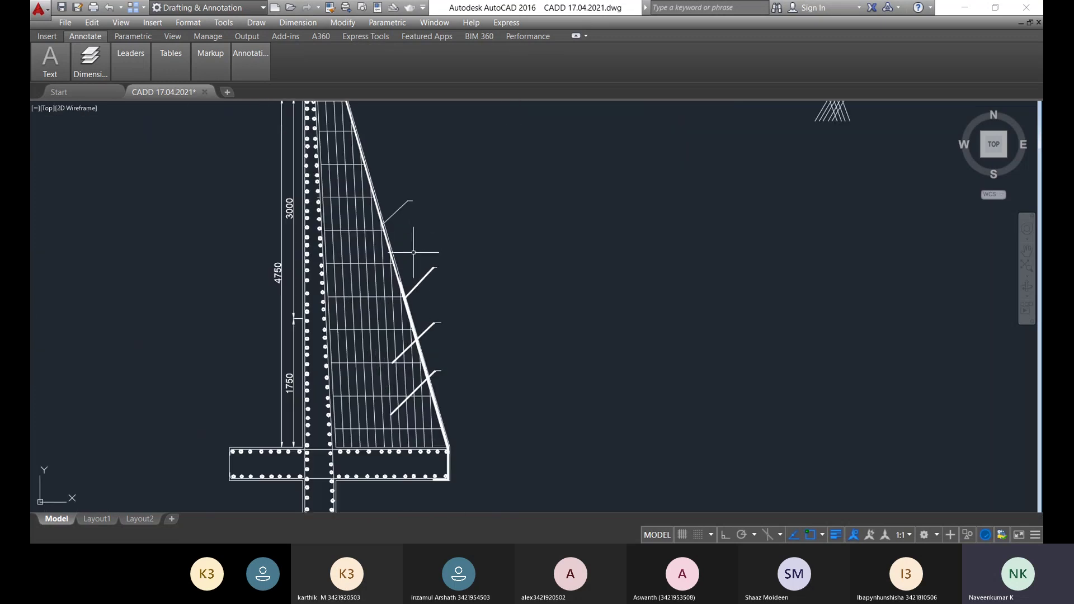
scroll(438, 380, up, 6)
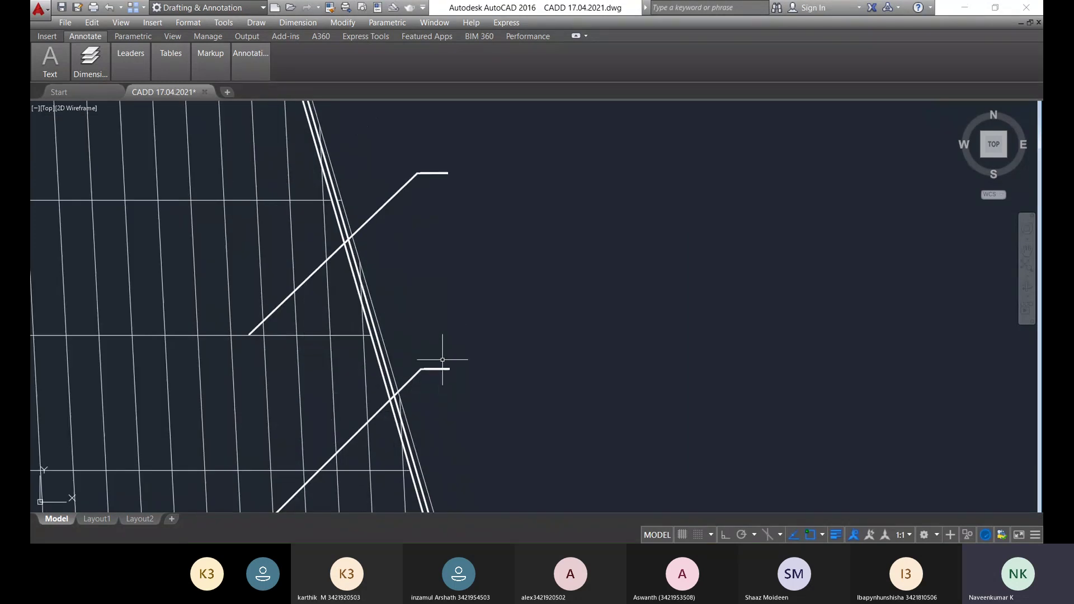
- Set the text height of the uppermost "8 Nos # 22 mm Dia Bars" multileader label to 500
scroll(431, 228, down, 5)
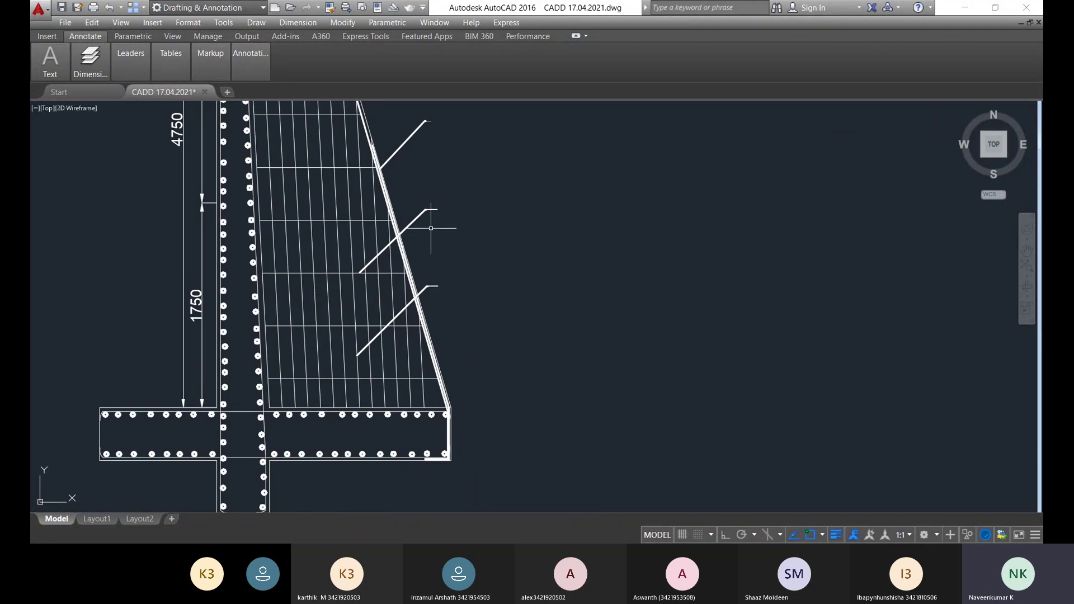
scroll(411, 211, up, 4)
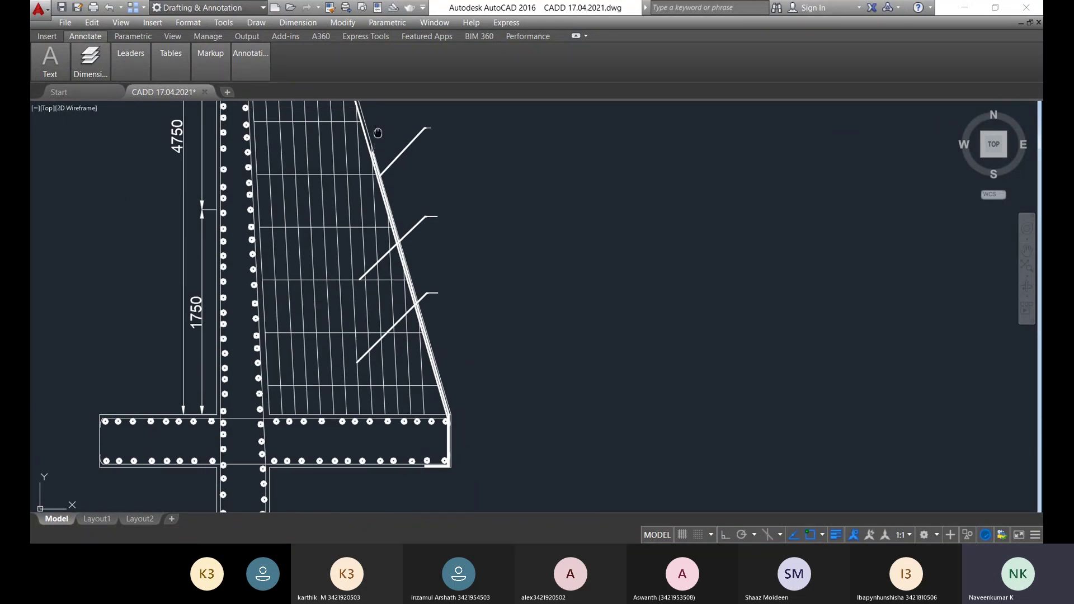
scroll(412, 211, up, 4)
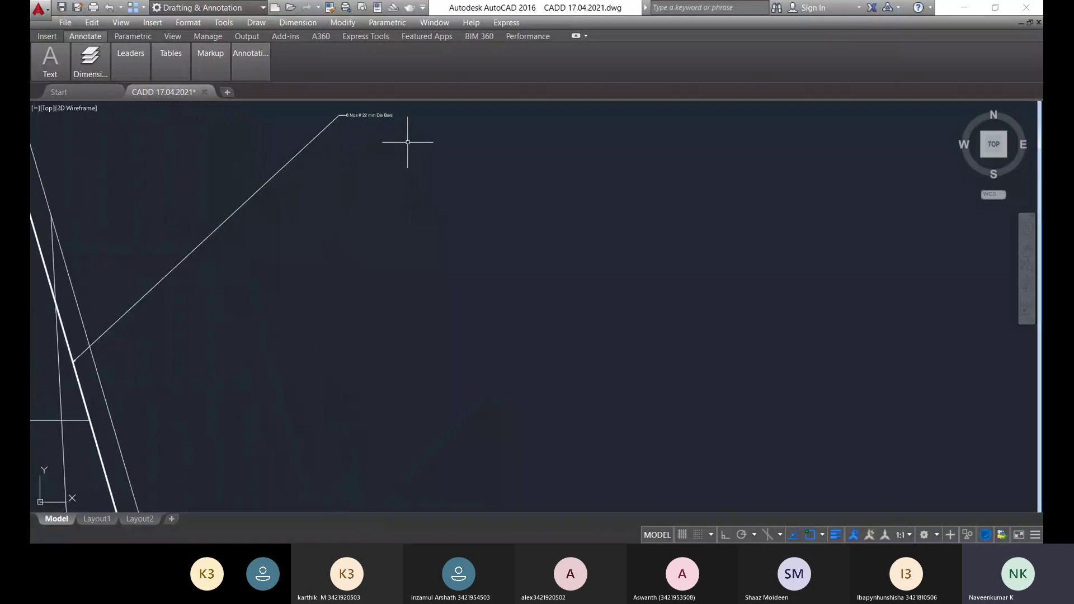
scroll(367, 170, up, 5)
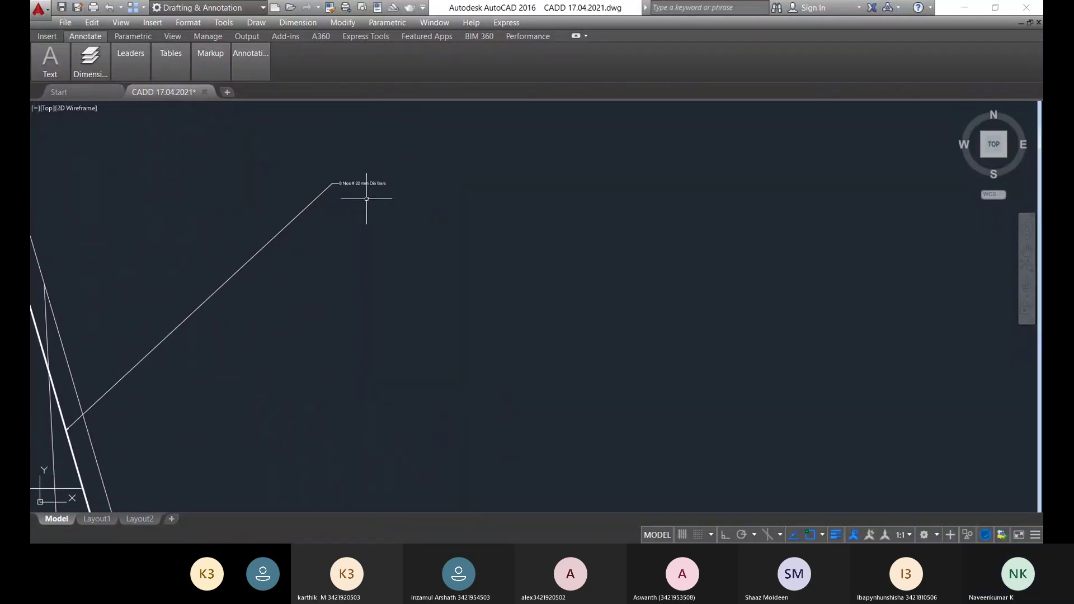
double_click(335, 130)
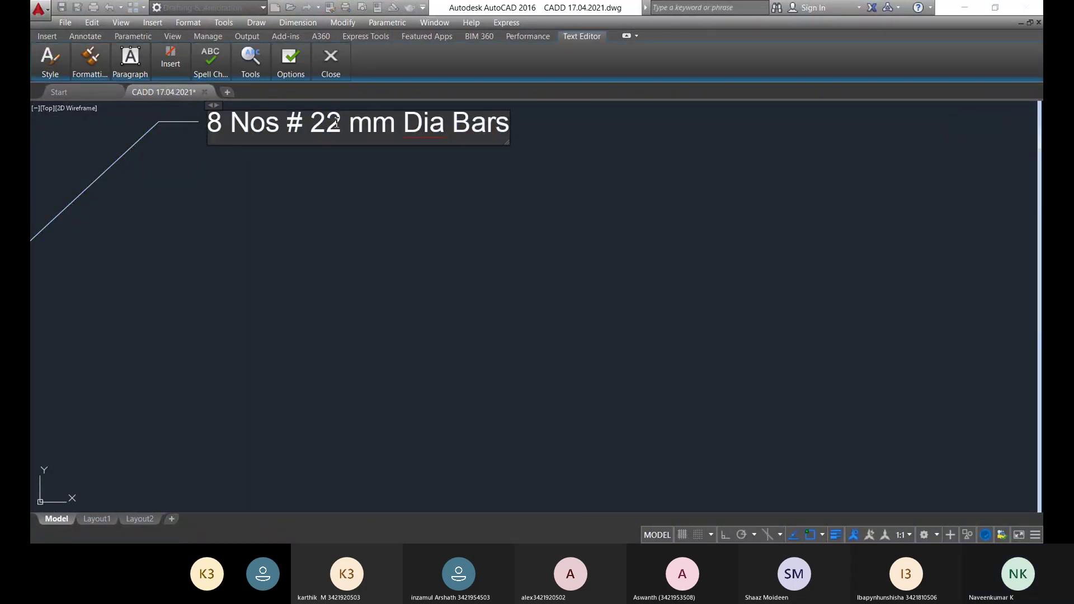
drag(314, 121, 486, 124)
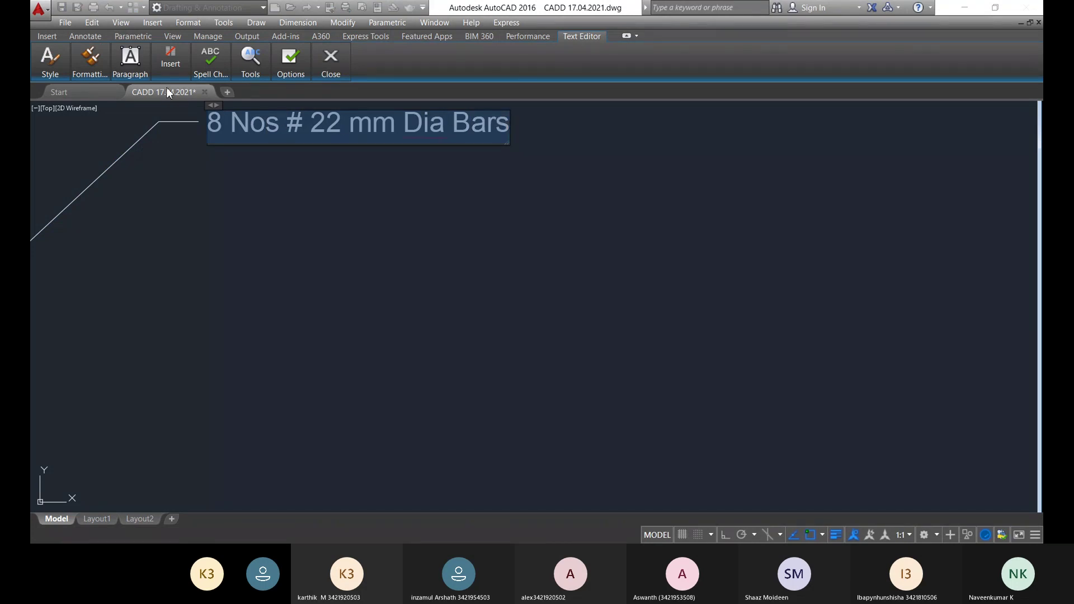
click(54, 70)
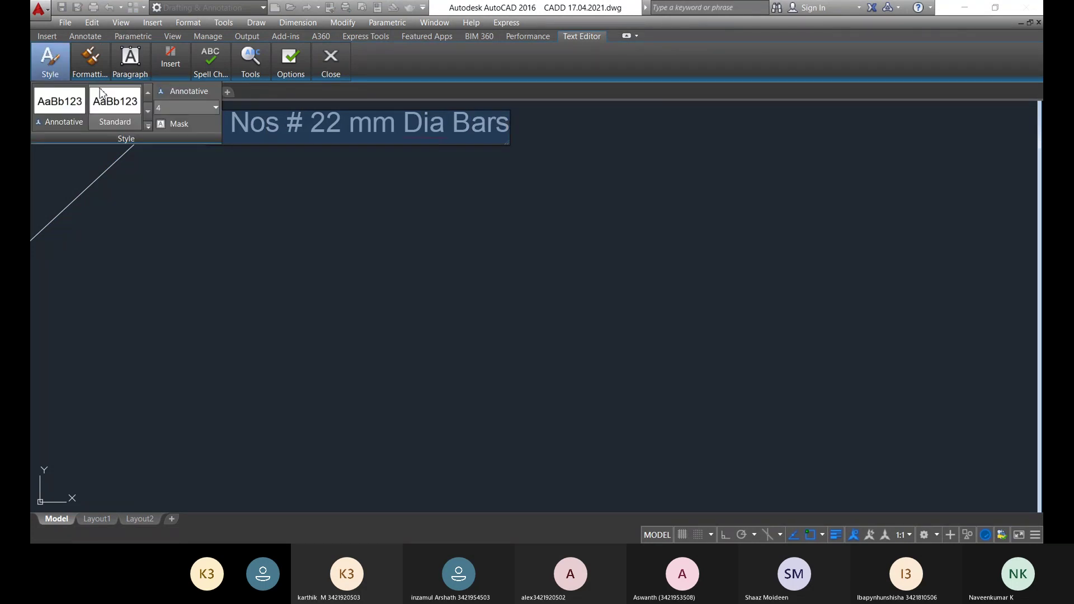
click(200, 110)
text(50)
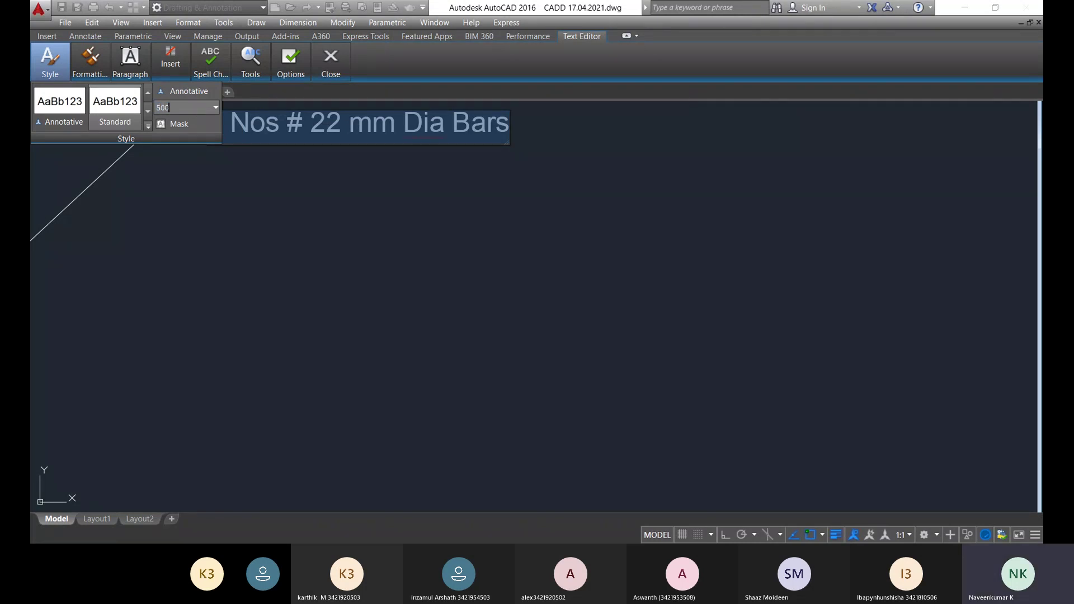
text(0)
key(Return)
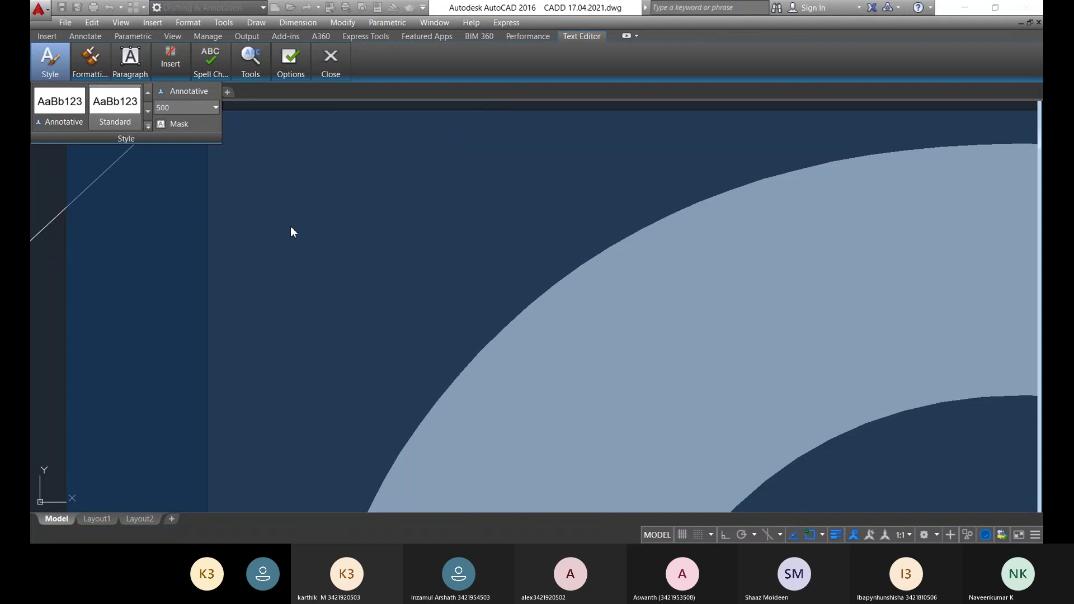
- Reduce the whole "8 Nos # 22 mm Dia Bars" label's text height to 250 and finish editing
scroll(365, 186, down, 10)
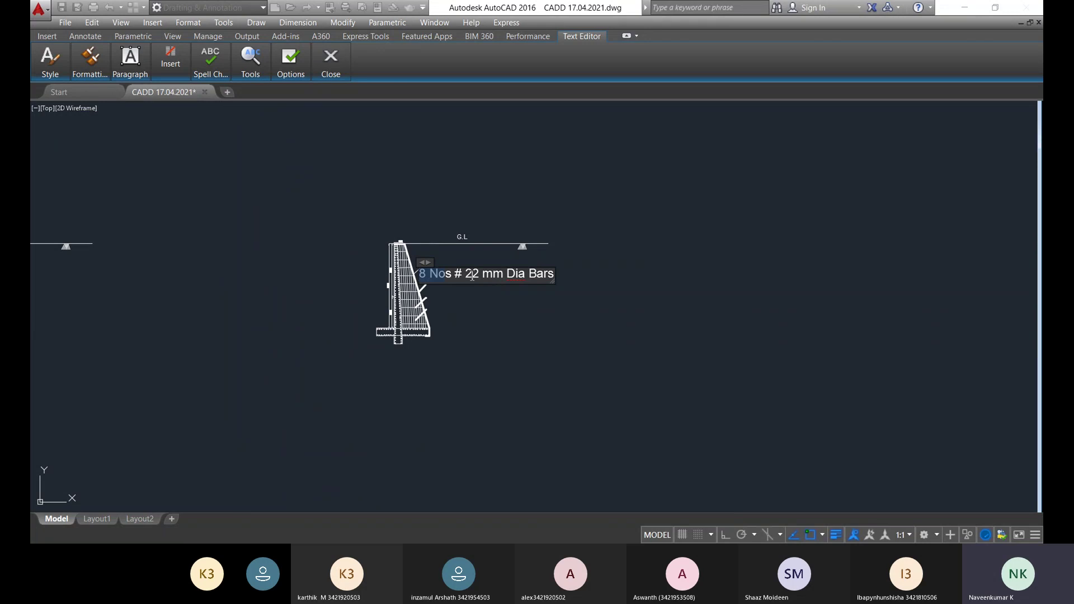
drag(471, 274, 532, 264)
click(75, 70)
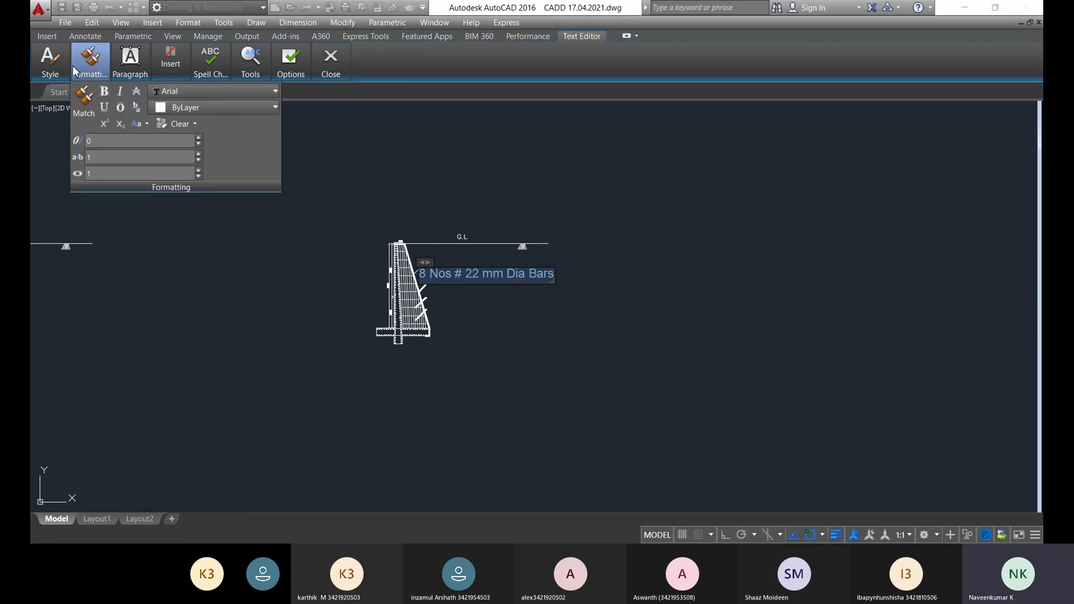
mouse_move(55, 74)
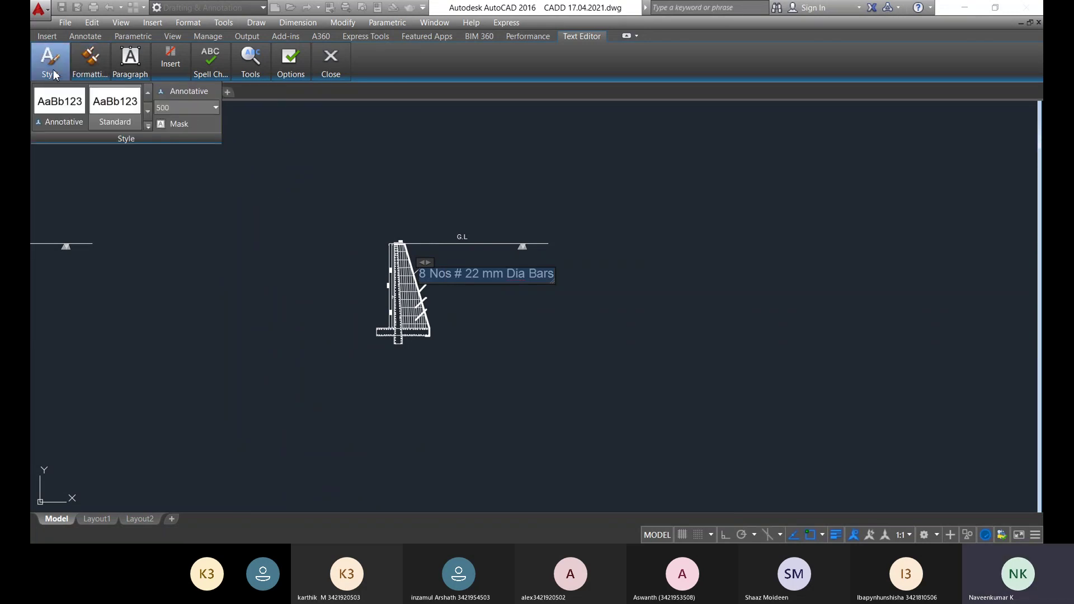
click(188, 106)
text(250)
key(Return)
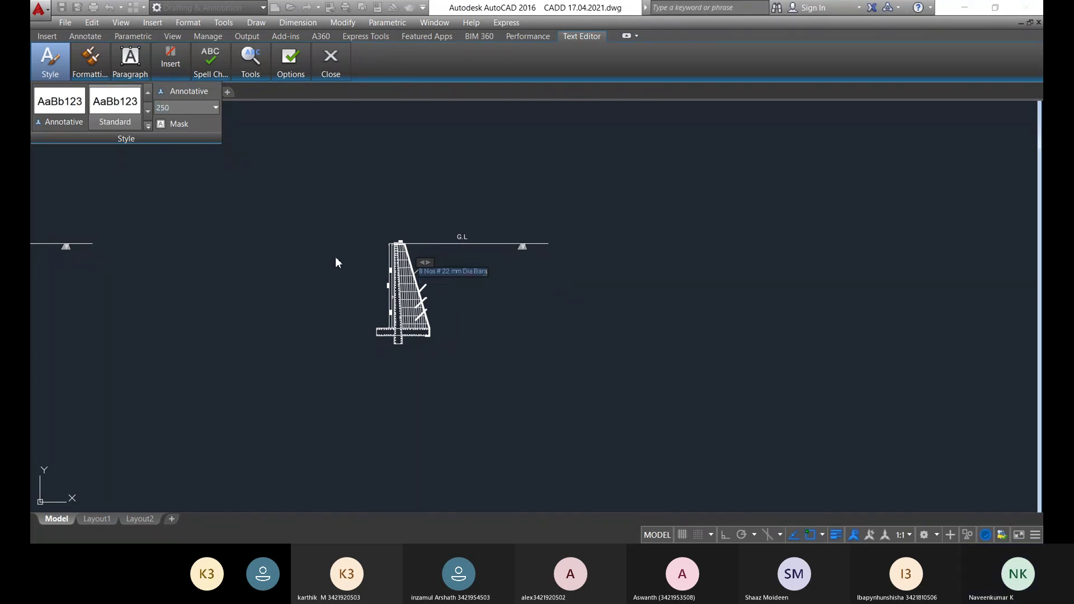
click(459, 316)
- Reopen the "8 Nos # 22 mm Dia Bars" label and set its text height to 100
scroll(428, 276, up, 2)
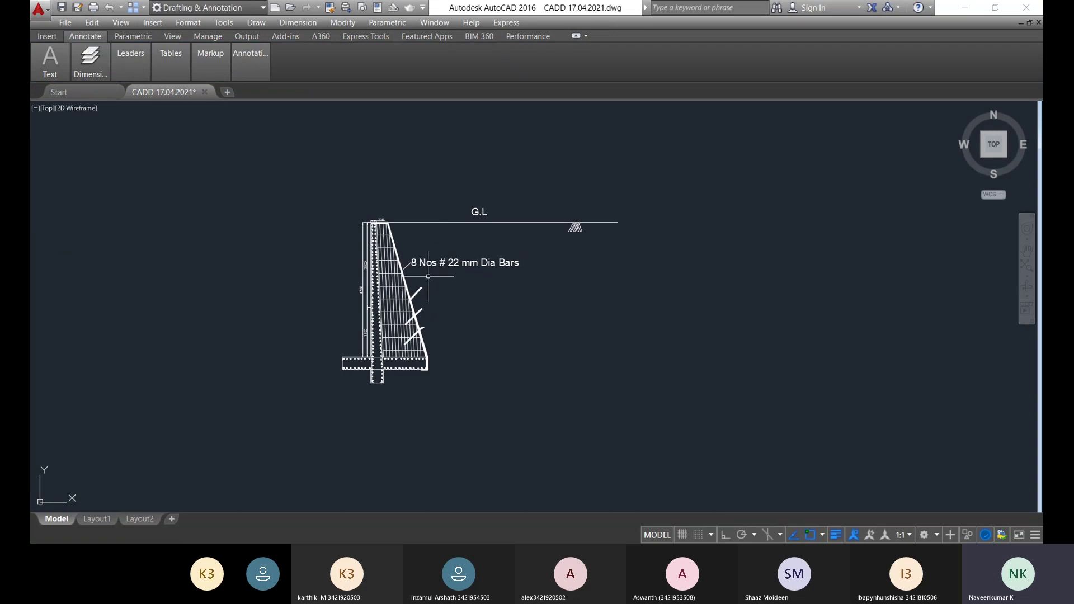
click(492, 263)
double_click(478, 264)
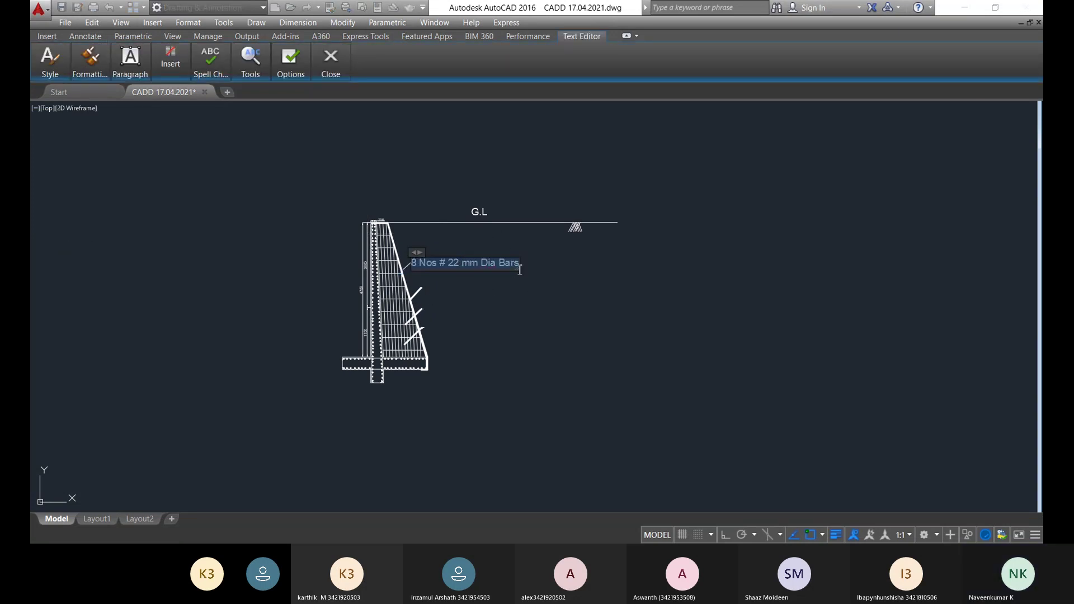
click(33, 69)
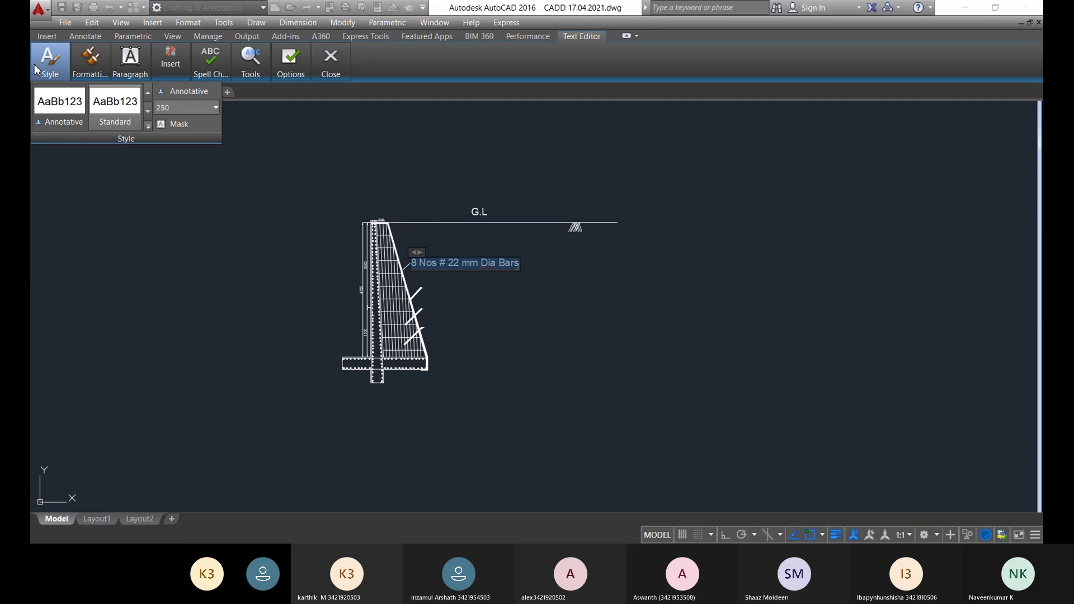
click(185, 107)
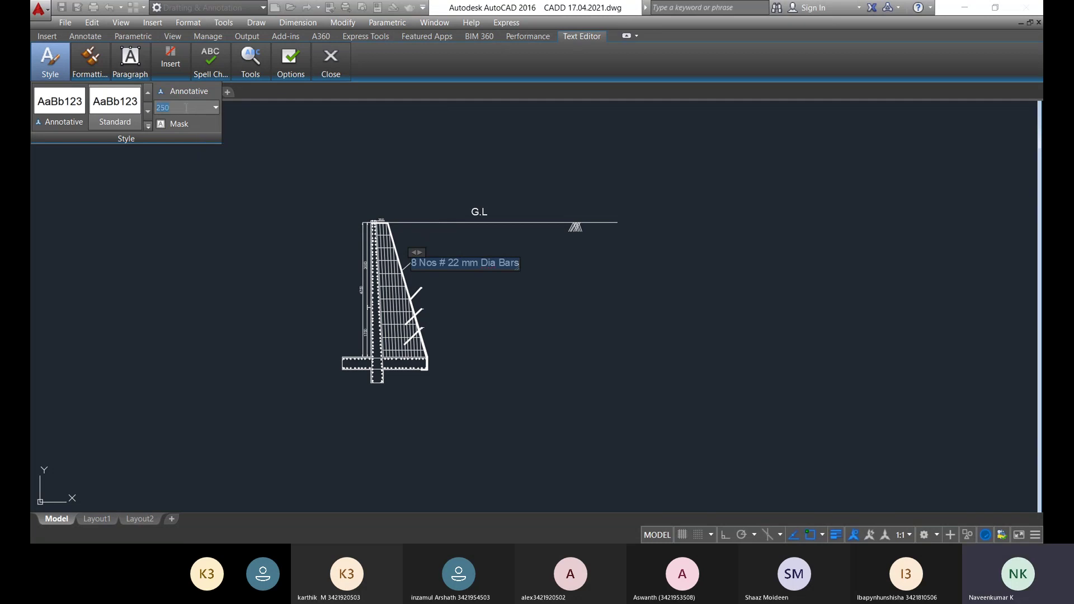
key(Return)
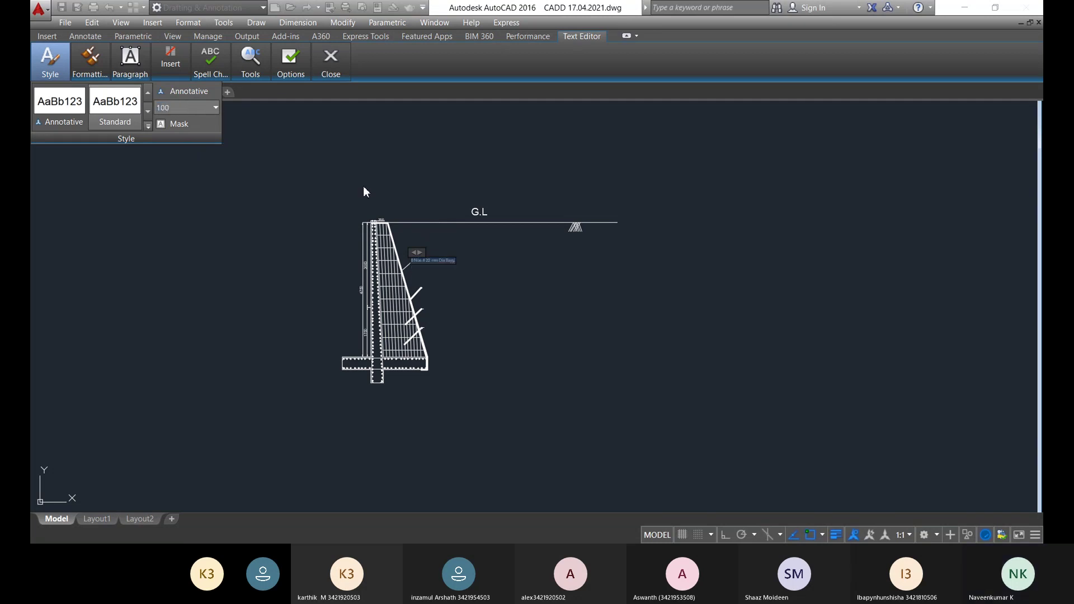
click(450, 263)
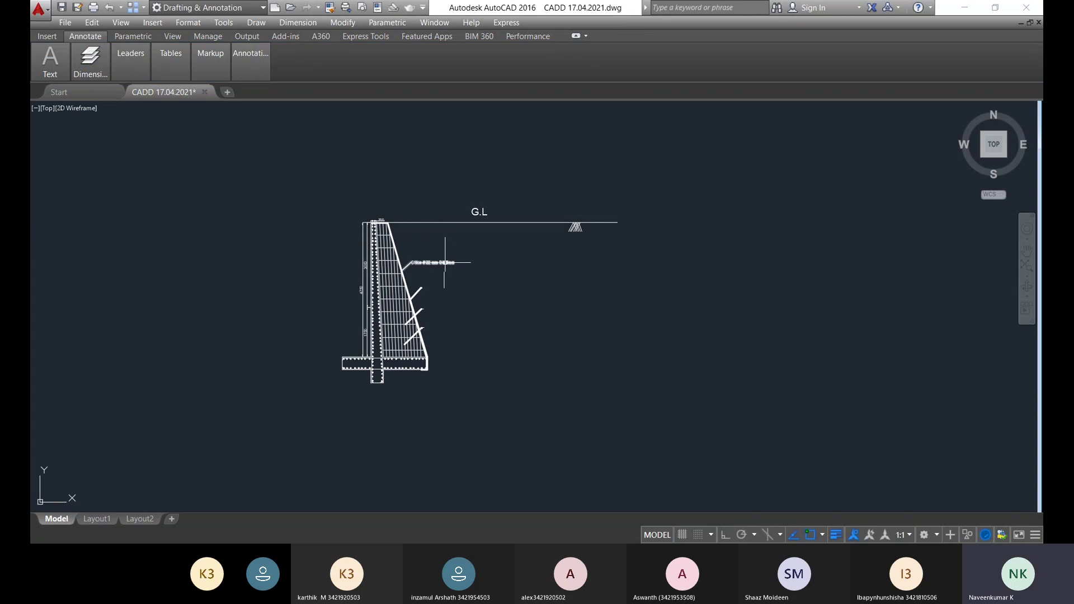
- Set the text height of the full "8 Nos # 22 mm Dia Bars" label to 150 and finish editing
double_click(440, 262)
scroll(431, 274, up, 5)
drag(332, 274, 713, 278)
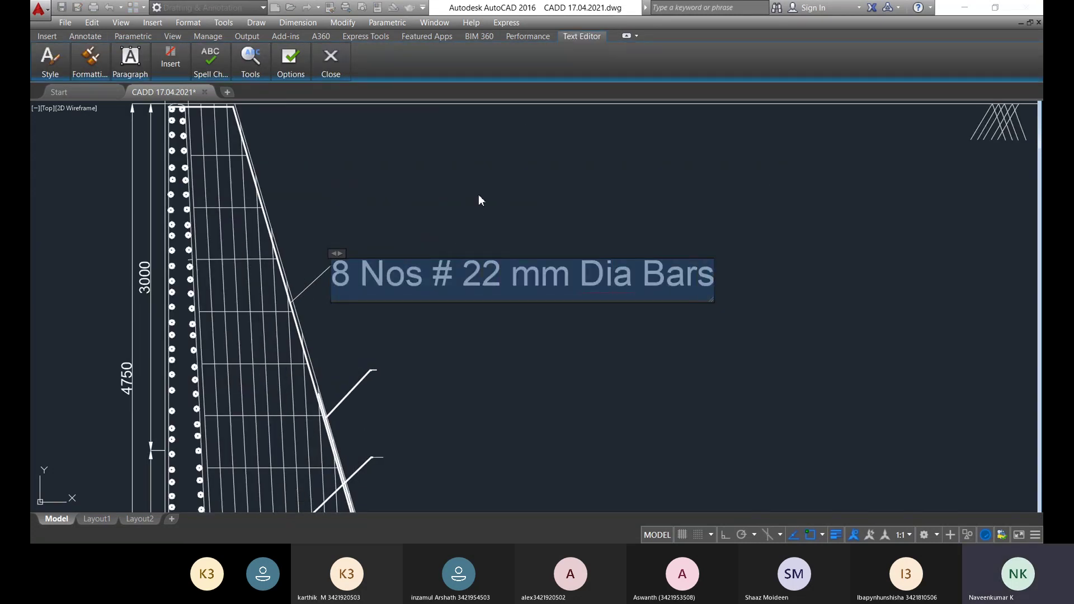
click(43, 65)
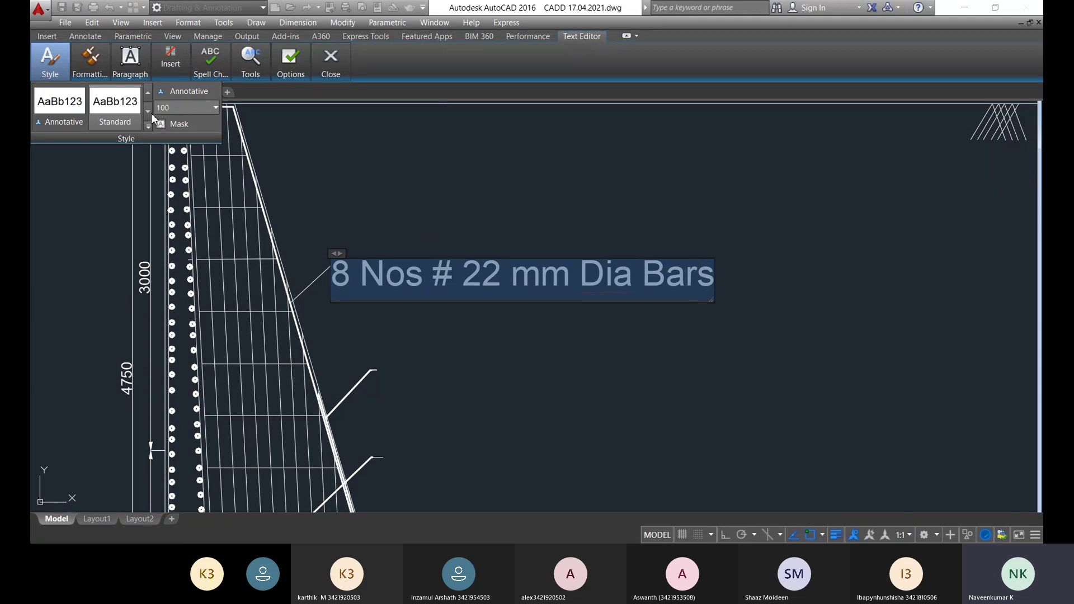
click(185, 103)
text(150)
key(Return)
click(434, 372)
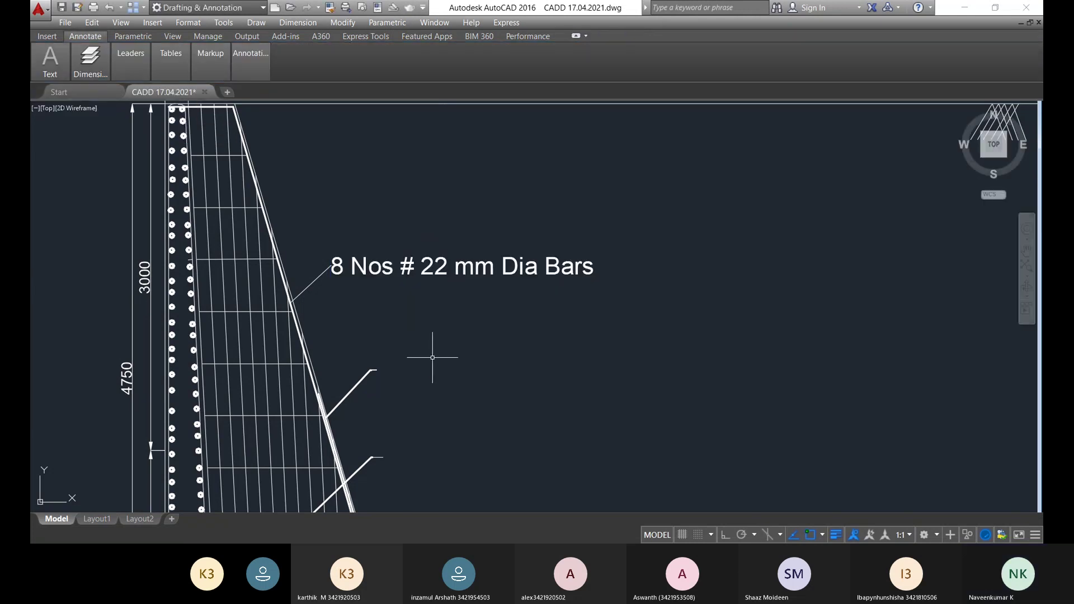
- Change the second multileader label, "8 Nos # 22 mm Dia", to the same 150 text height as the label above it
scroll(447, 375, down, 6)
scroll(423, 355, up, 6)
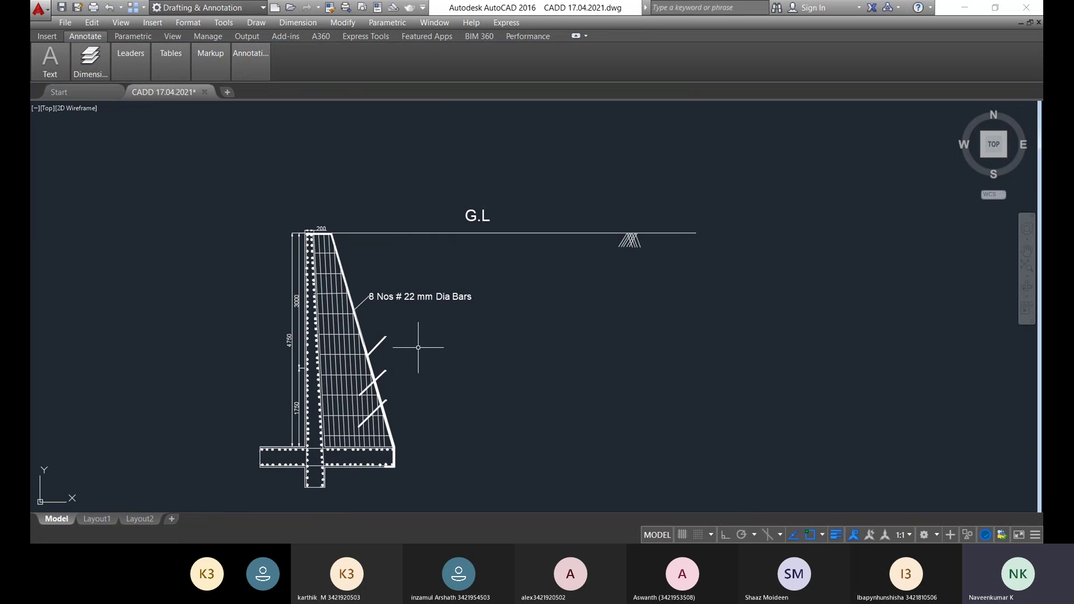
scroll(398, 343, up, 3)
scroll(391, 336, up, 5)
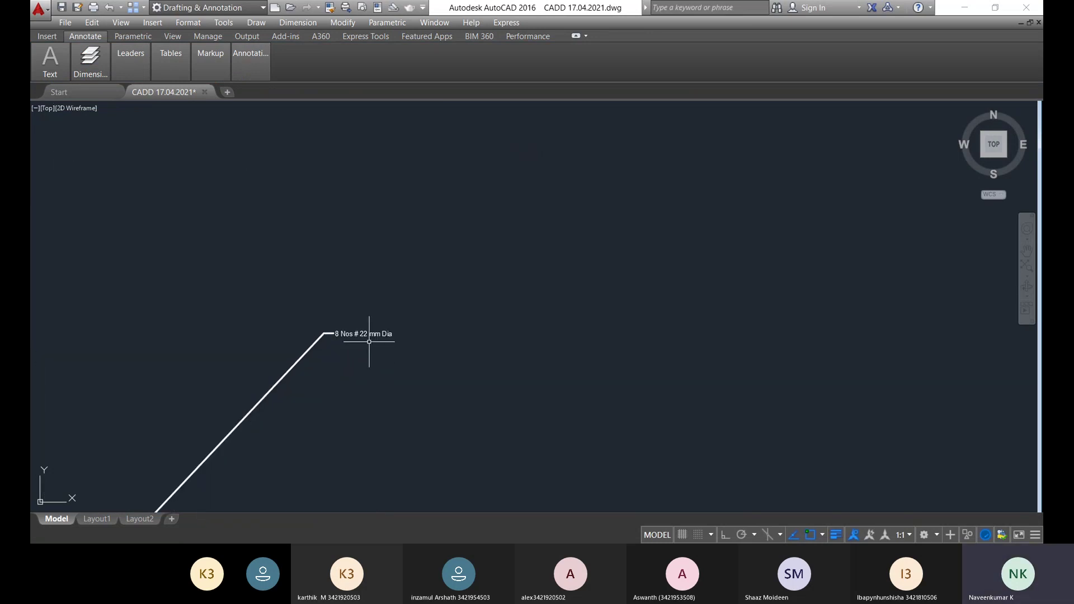
double_click(373, 334)
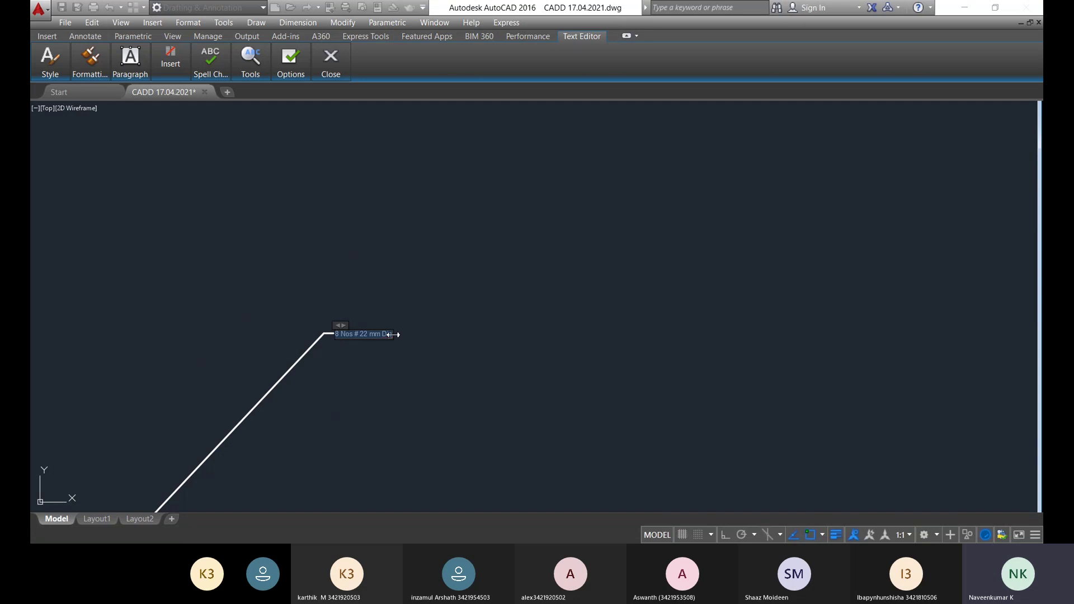
click(391, 360)
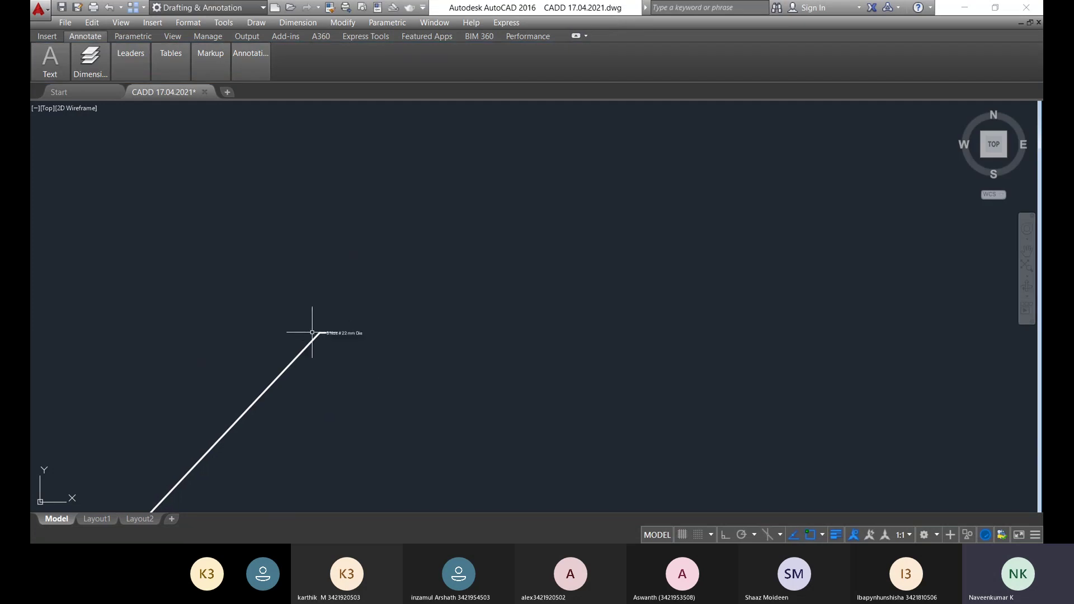
scroll(312, 330, up, 6)
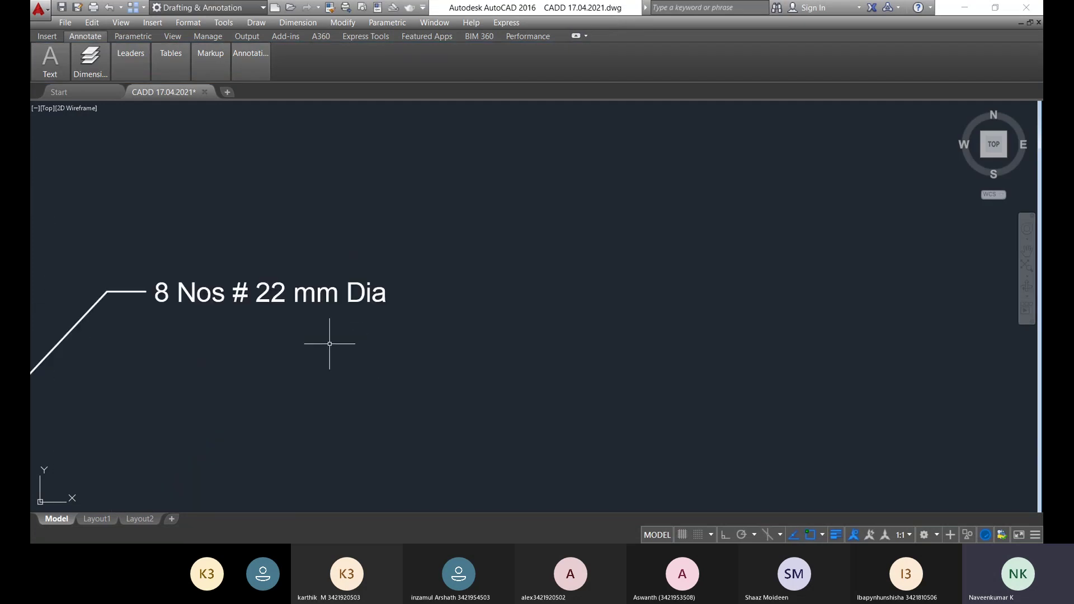
double_click(287, 294)
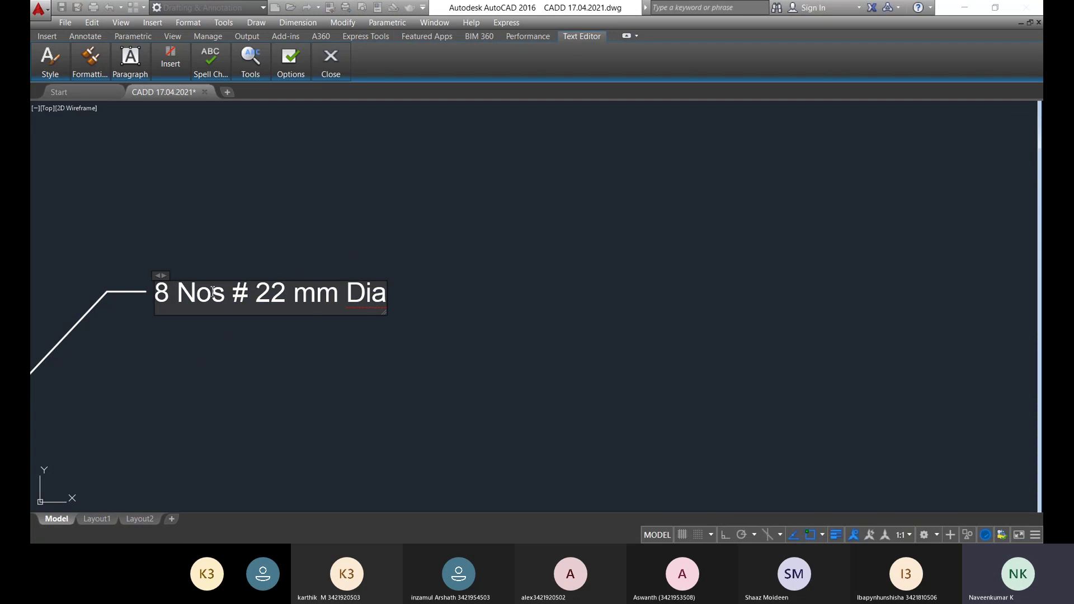
drag(177, 294, 379, 292)
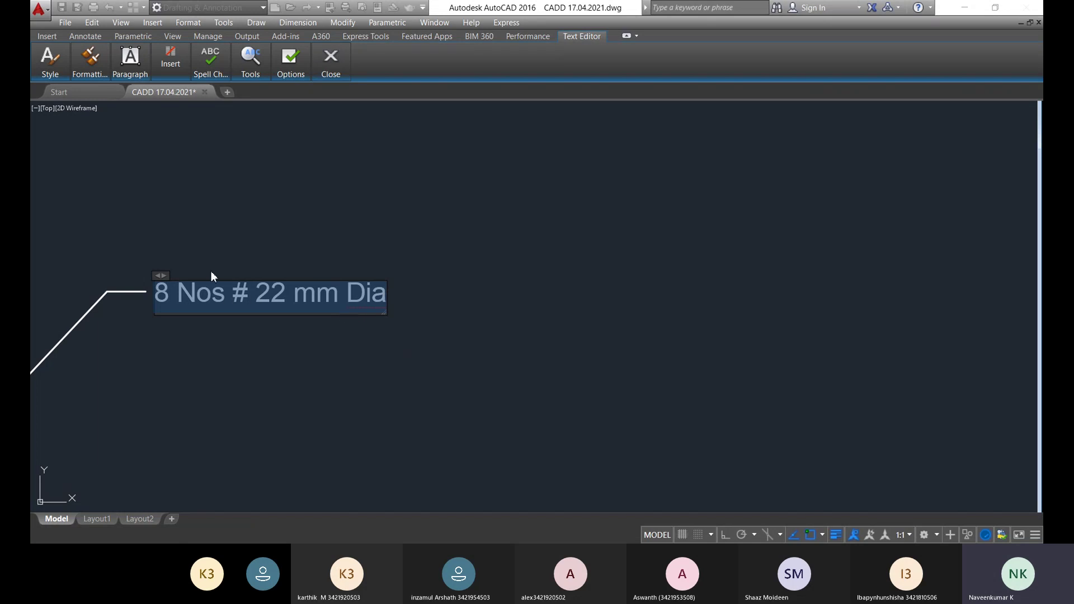
click(91, 68)
click(62, 74)
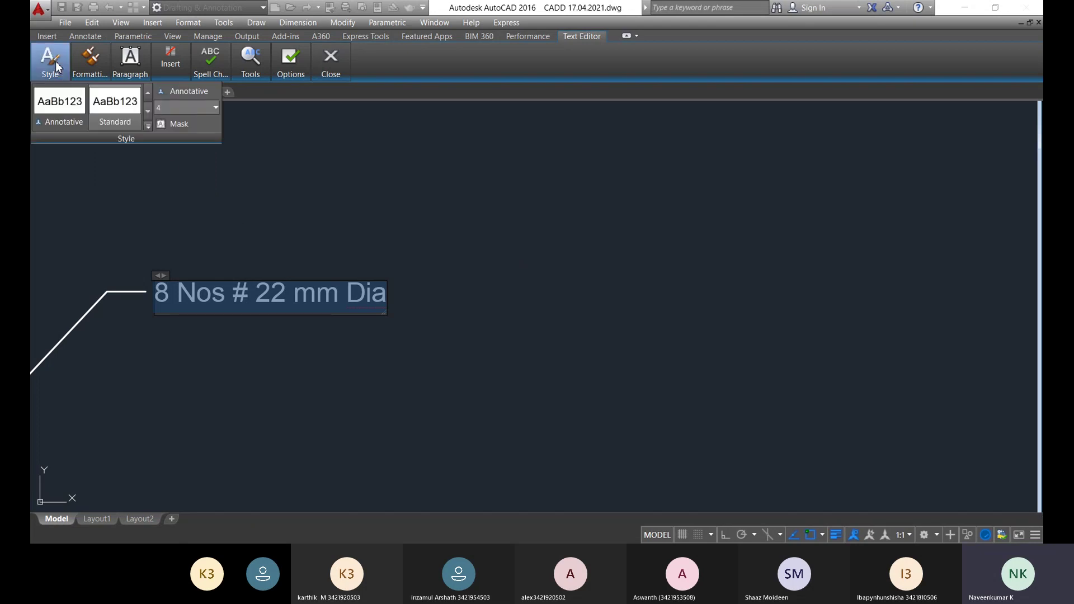
click(215, 107)
click(193, 122)
click(339, 212)
- Enlarge the horizontal grid bar label "8 mm Dia @ 450 mm c/c Distance HS" to the same text height as the two labels above
scroll(384, 313, down, 6)
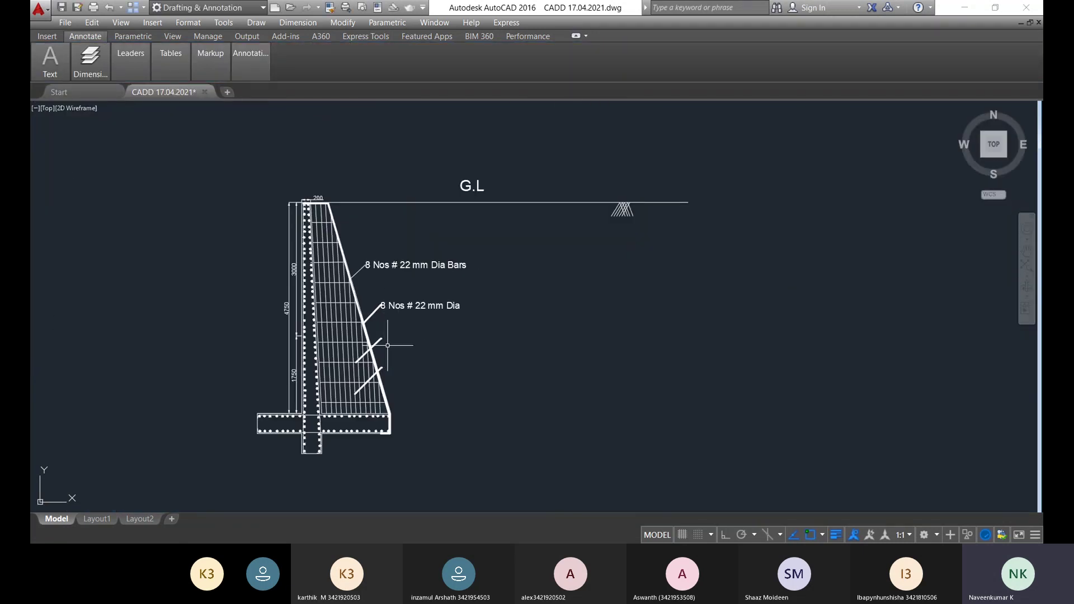
scroll(387, 345, up, 5)
scroll(377, 305, up, 2)
click(372, 278)
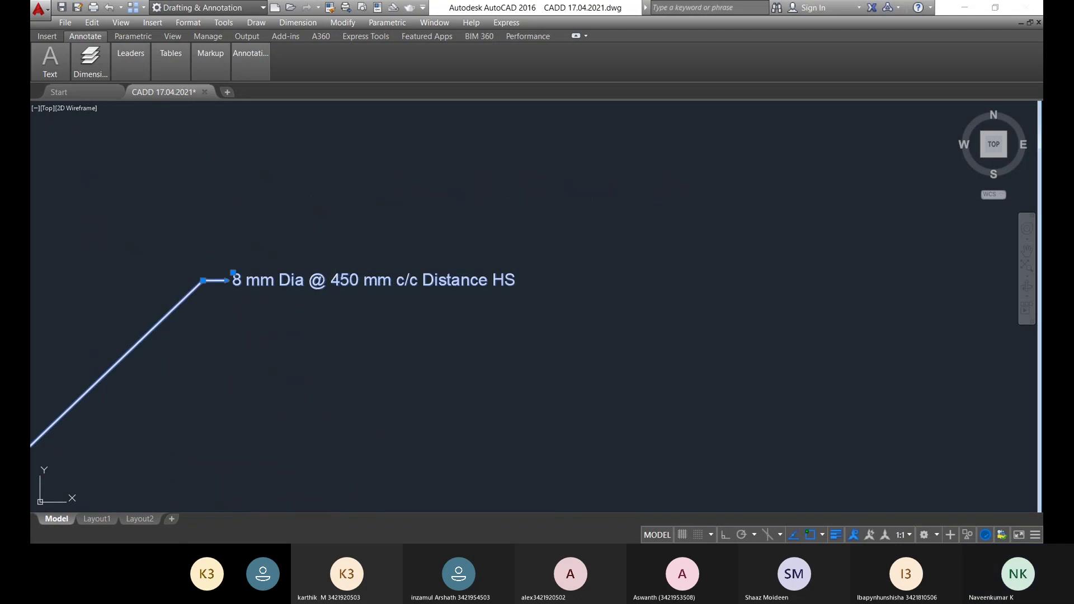
double_click(261, 281)
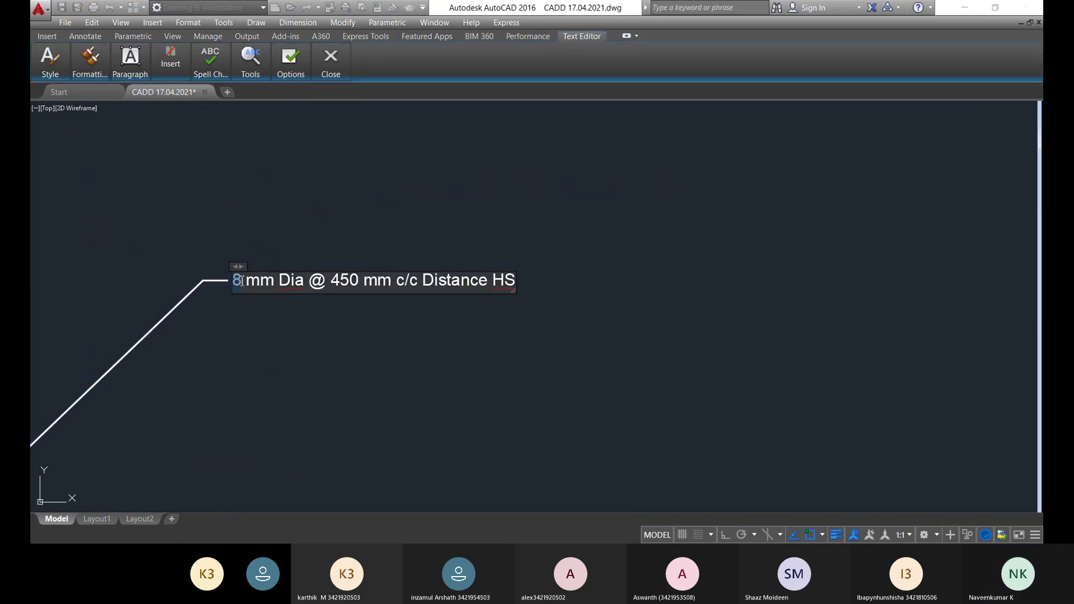
key(ctrl+a)
mouse_move(68, 69)
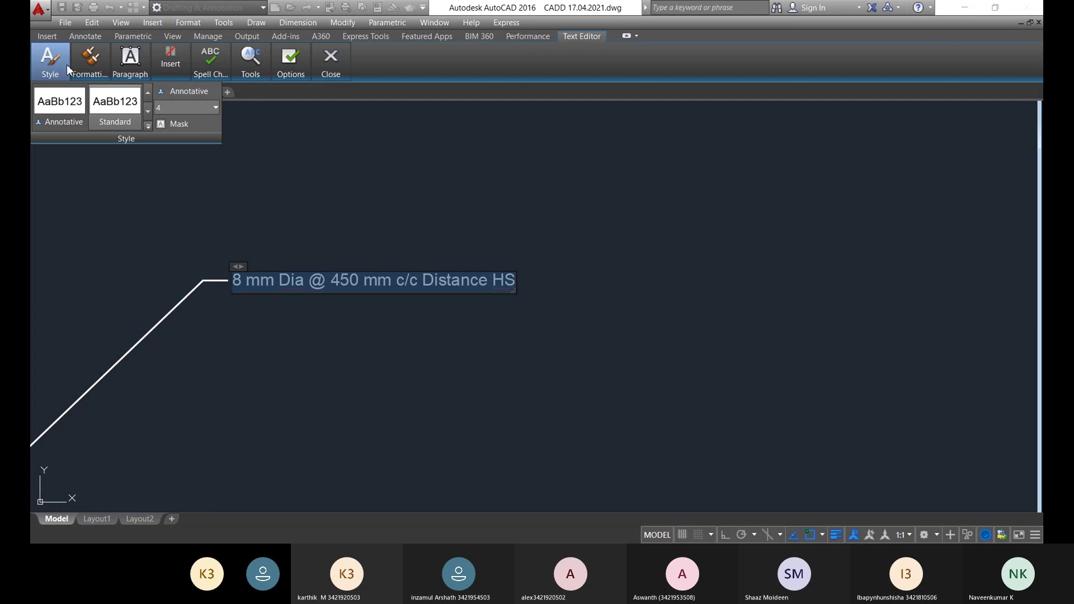
click(215, 108)
click(186, 122)
click(297, 283)
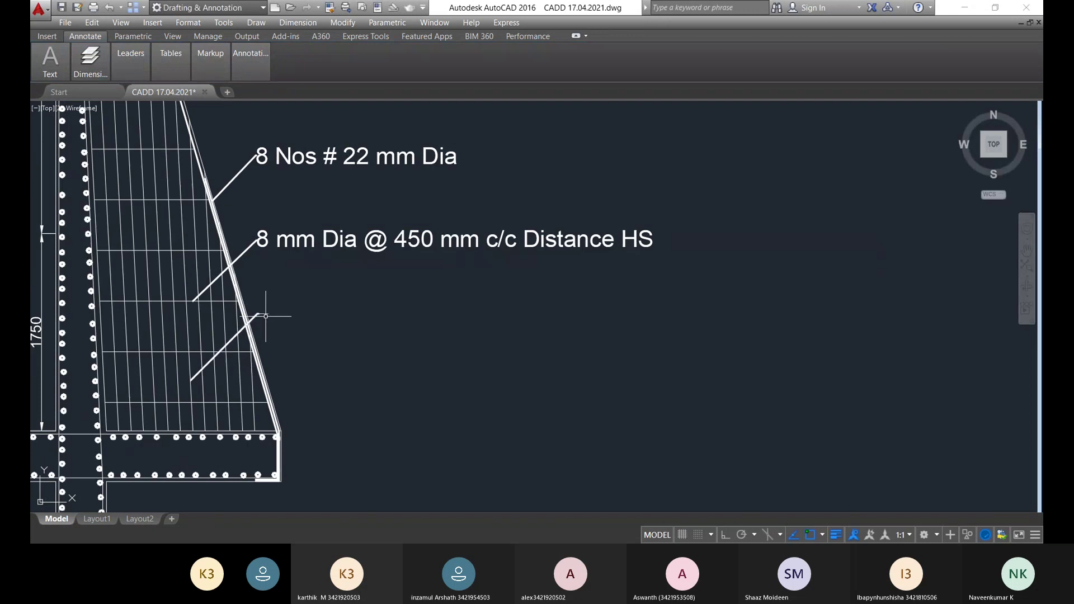
scroll(271, 305, up, 5)
double_click(282, 387)
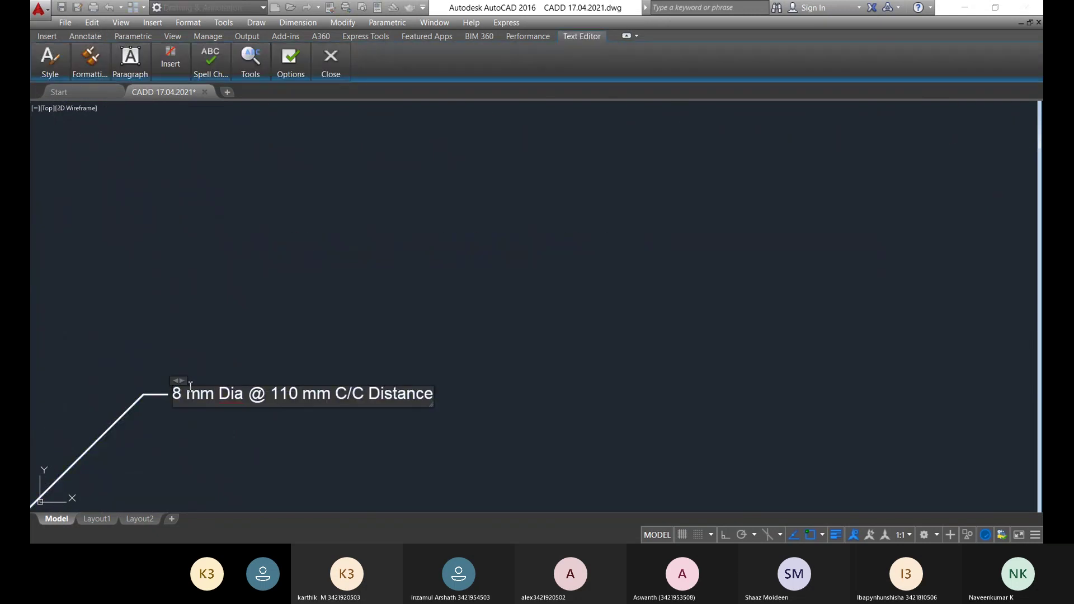
drag(173, 395, 470, 363)
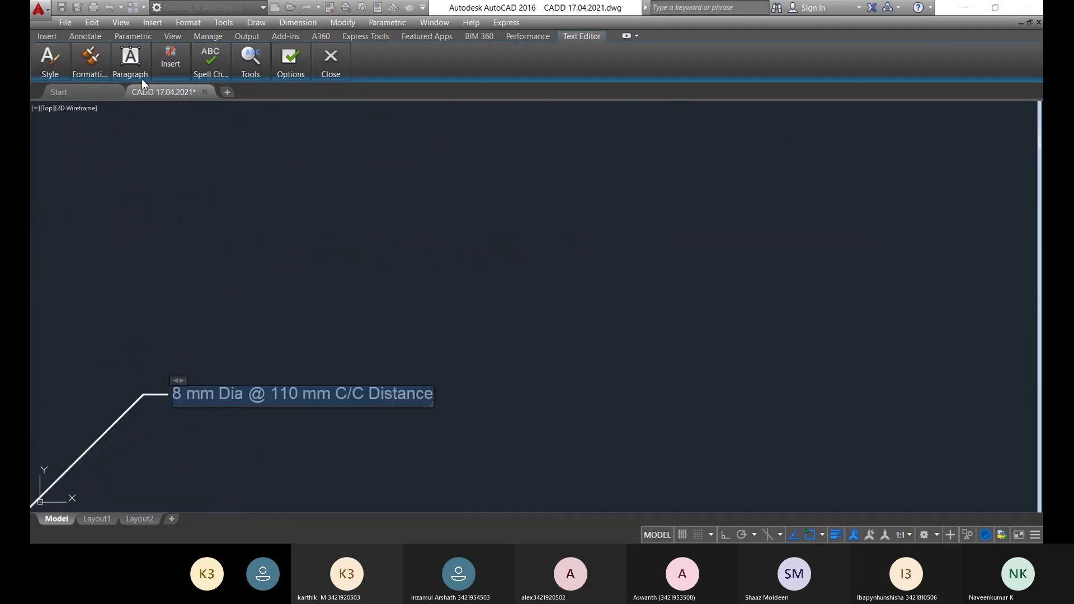
mouse_move(42, 64)
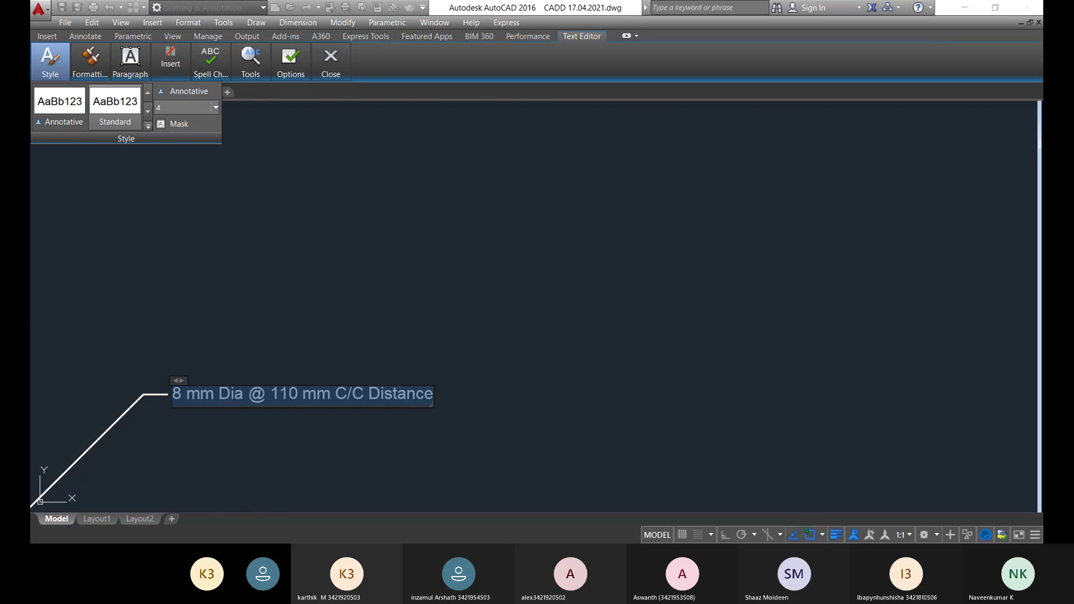
click(347, 311)
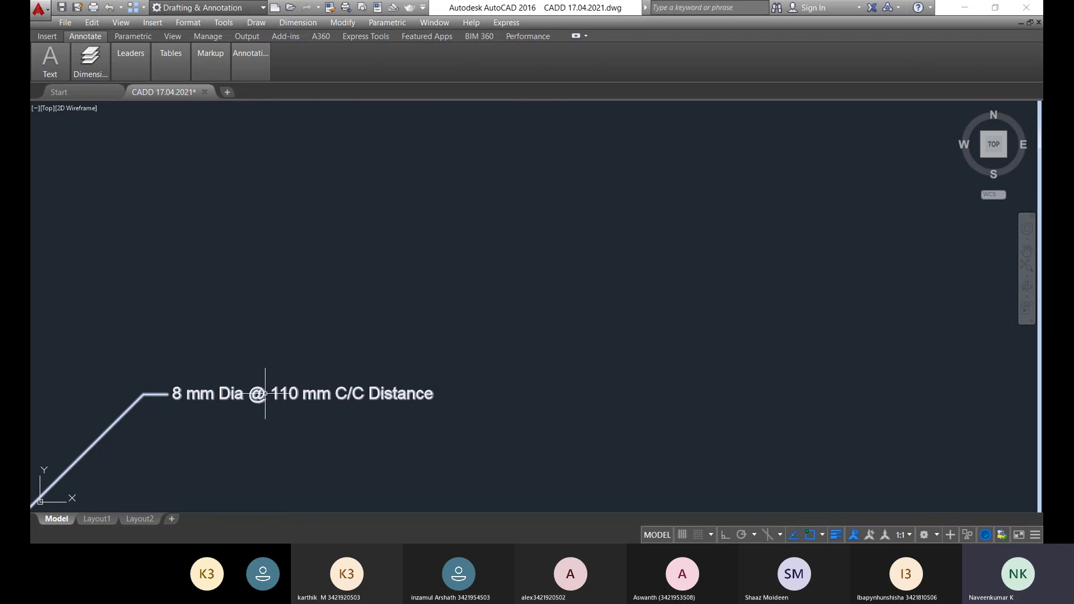
- Set the text height of the whole "8 mm Dia @ 110 mm C/C Distance" label to 150 and finish editing
double_click(240, 393)
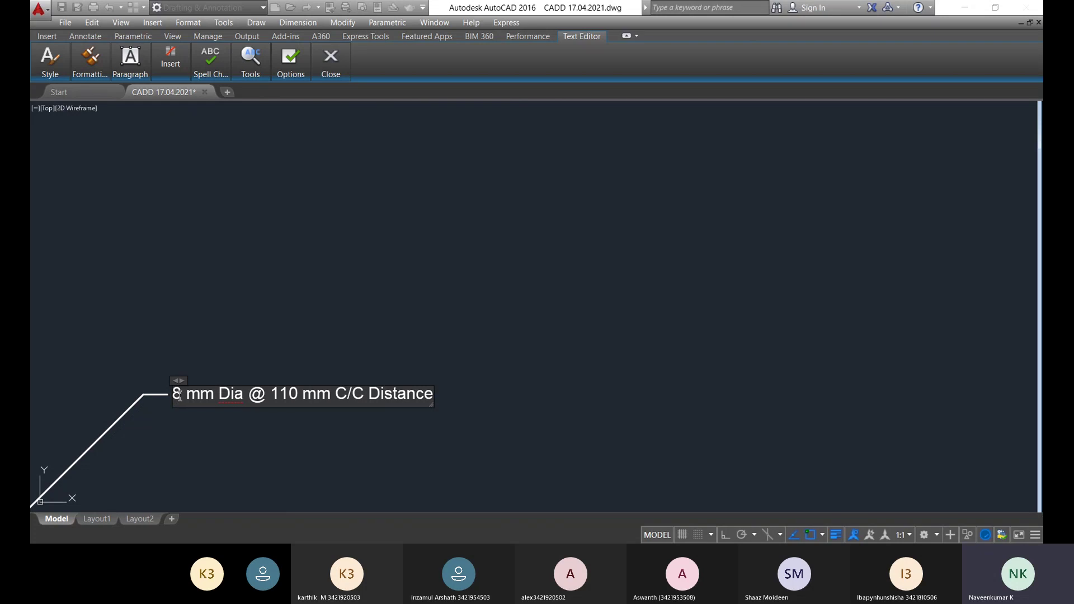
drag(199, 397, 388, 390)
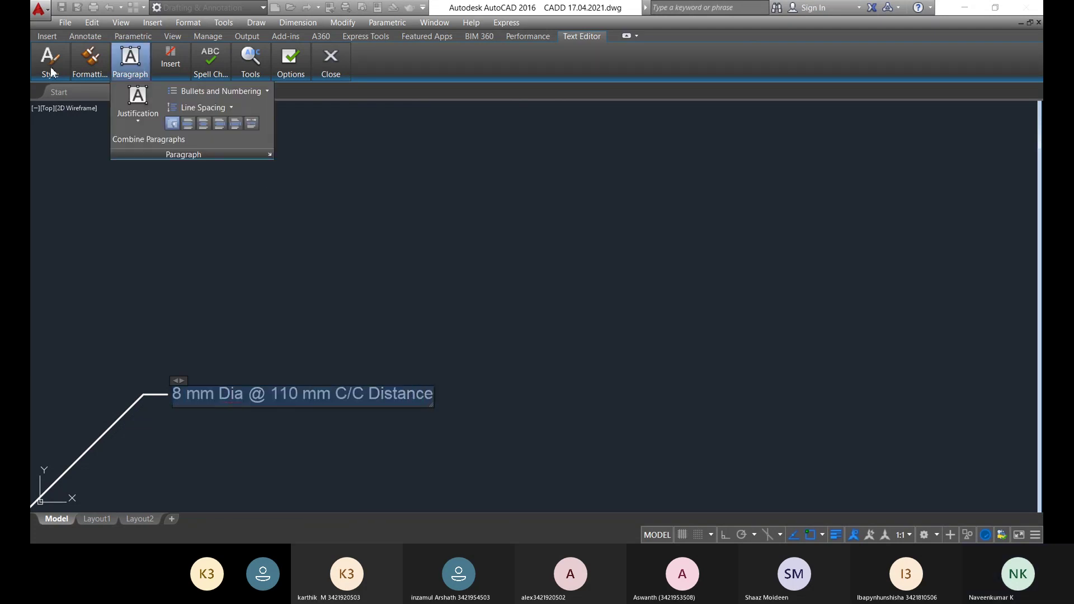
mouse_move(54, 66)
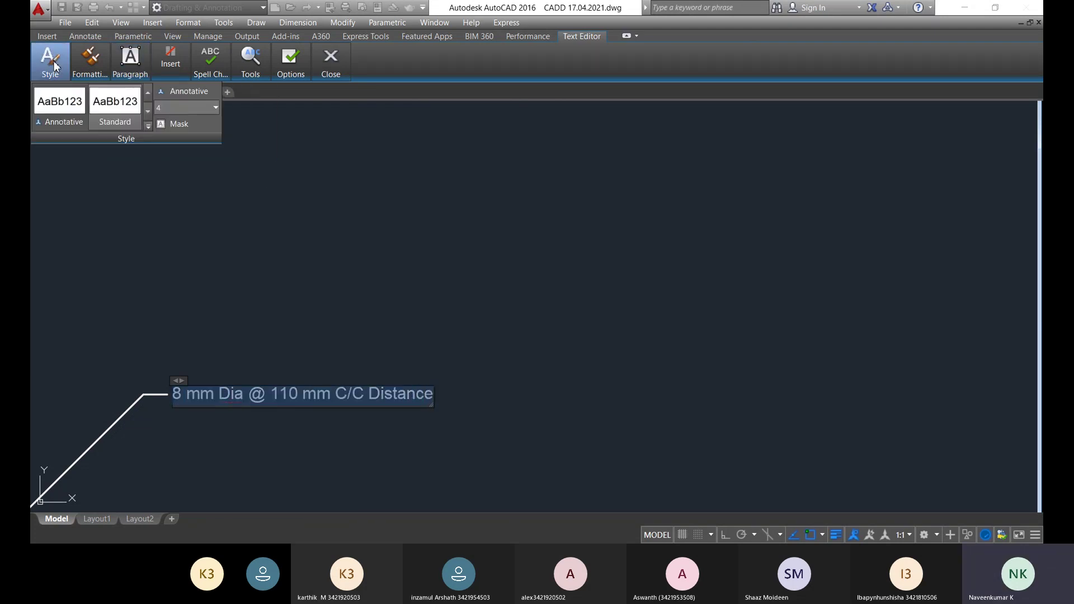
click(215, 107)
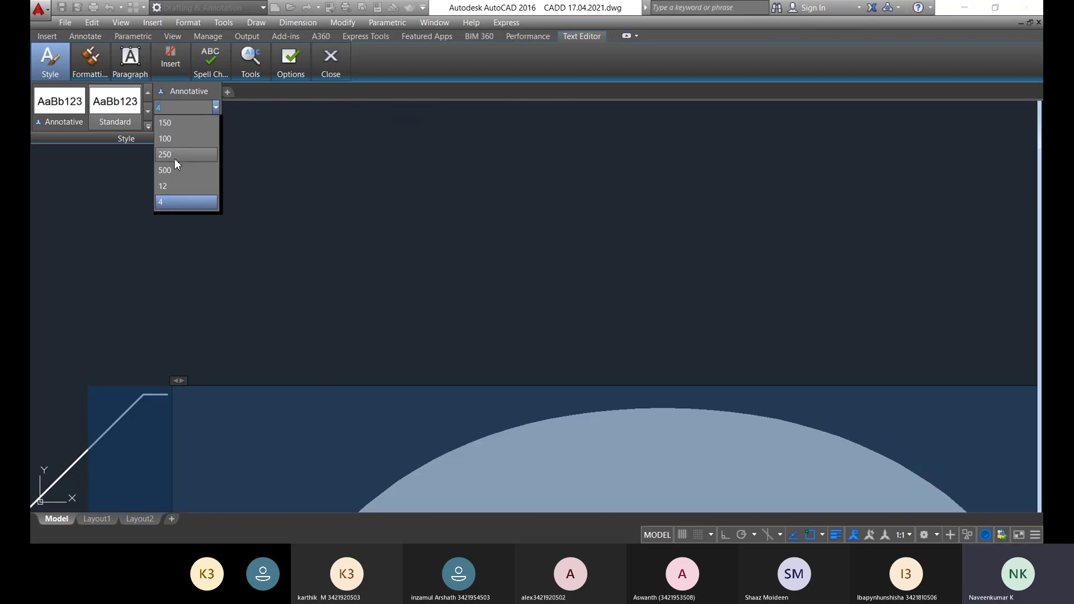
click(182, 123)
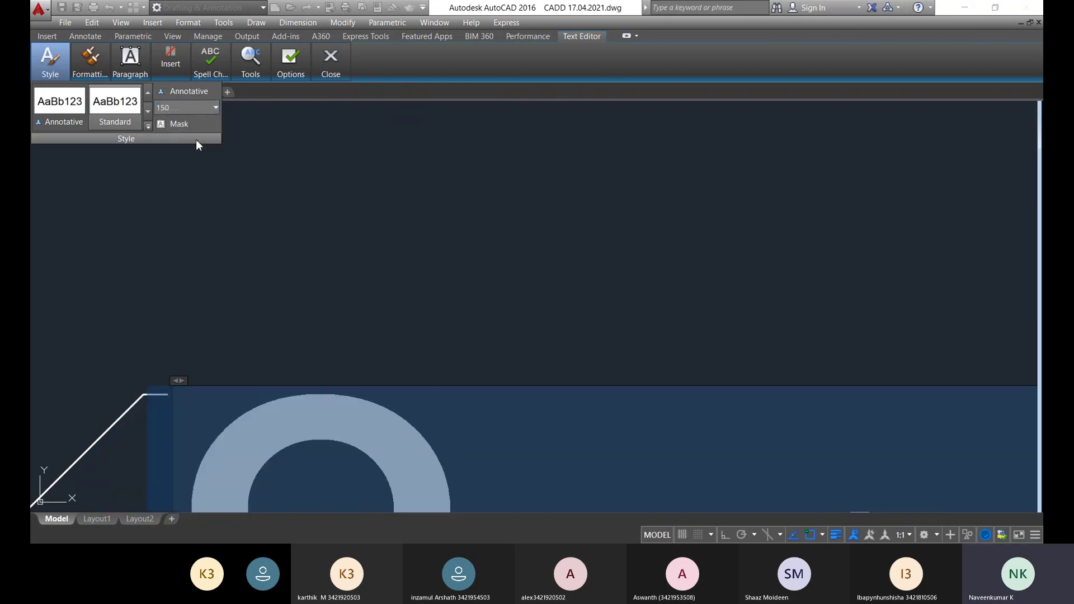
click(325, 312)
scroll(325, 313, down, 10)
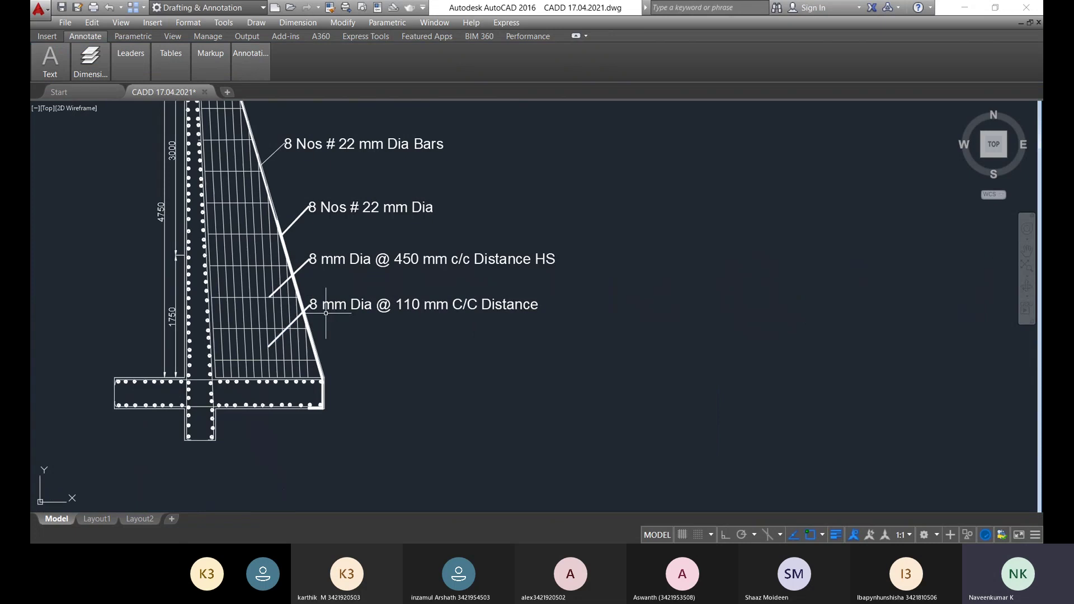
scroll(322, 312, up, 6)
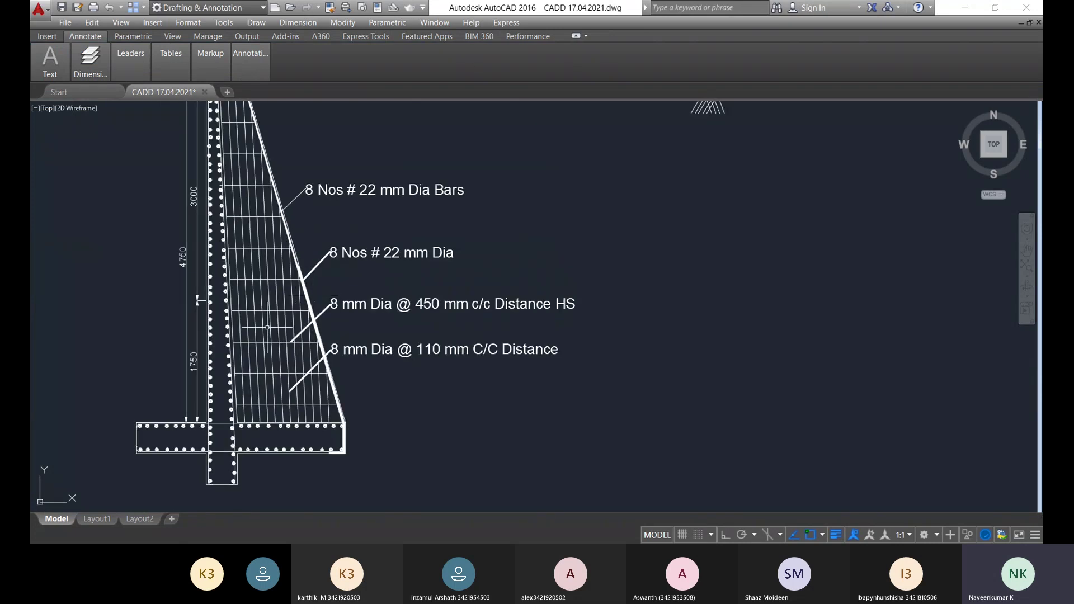
scroll(221, 352, up, 6)
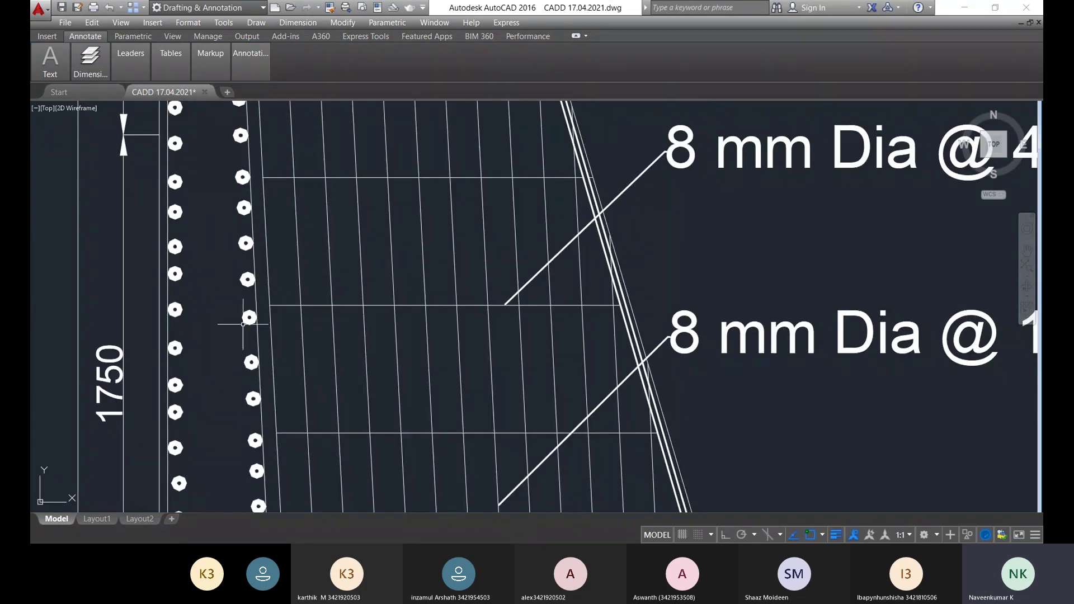
scroll(232, 256, down, 8)
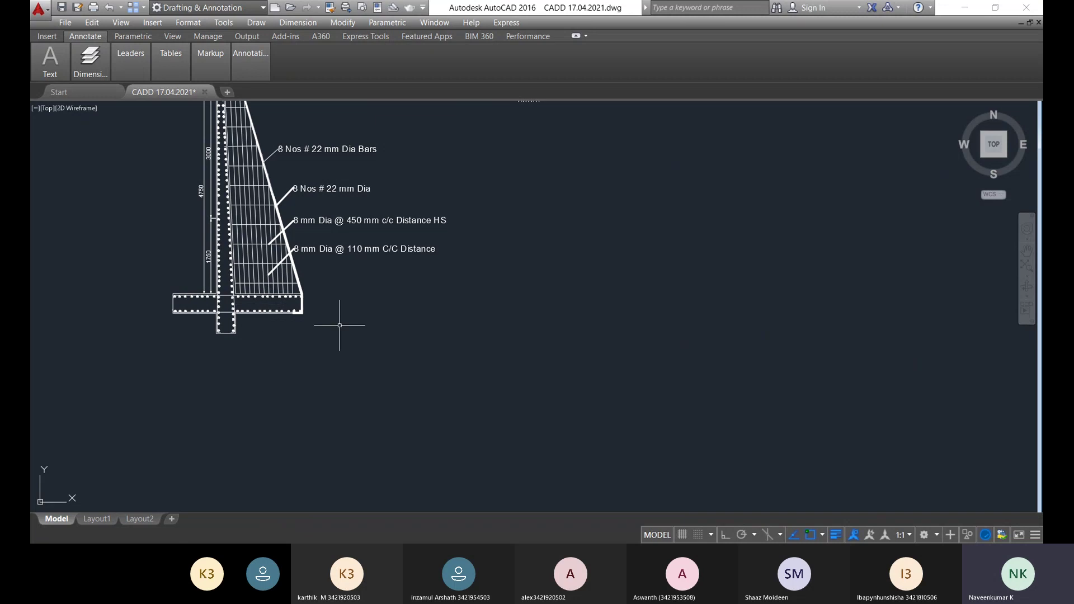
- Add a vertical linear dimension for the base slab thickness at its heel end, placed just outside the slab
scroll(260, 312, up, 4)
scroll(386, 283, up, 5)
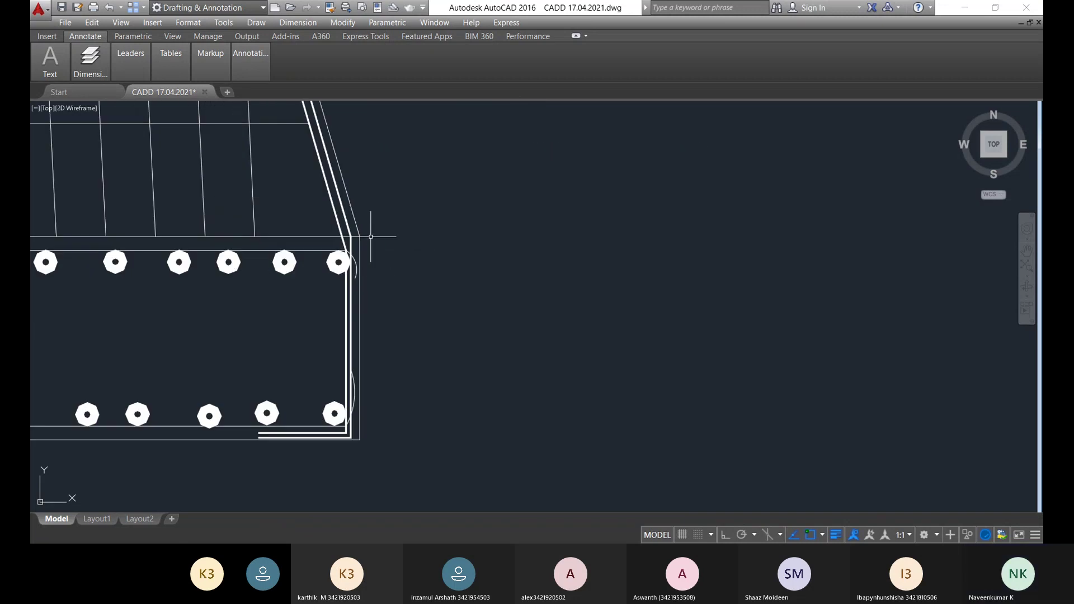
right_click(388, 230)
click(395, 184)
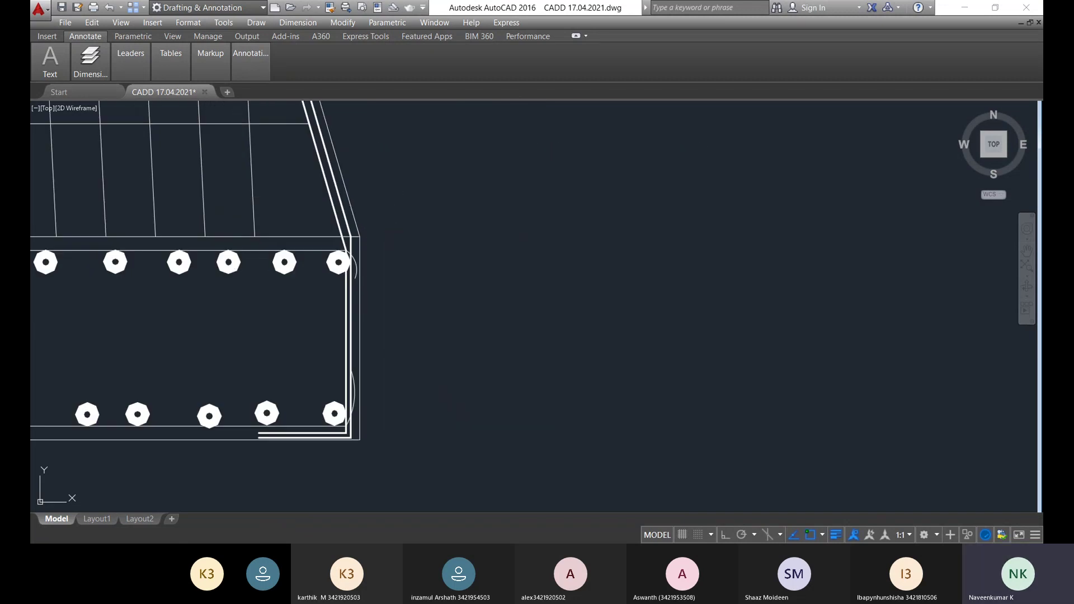
click(297, 22)
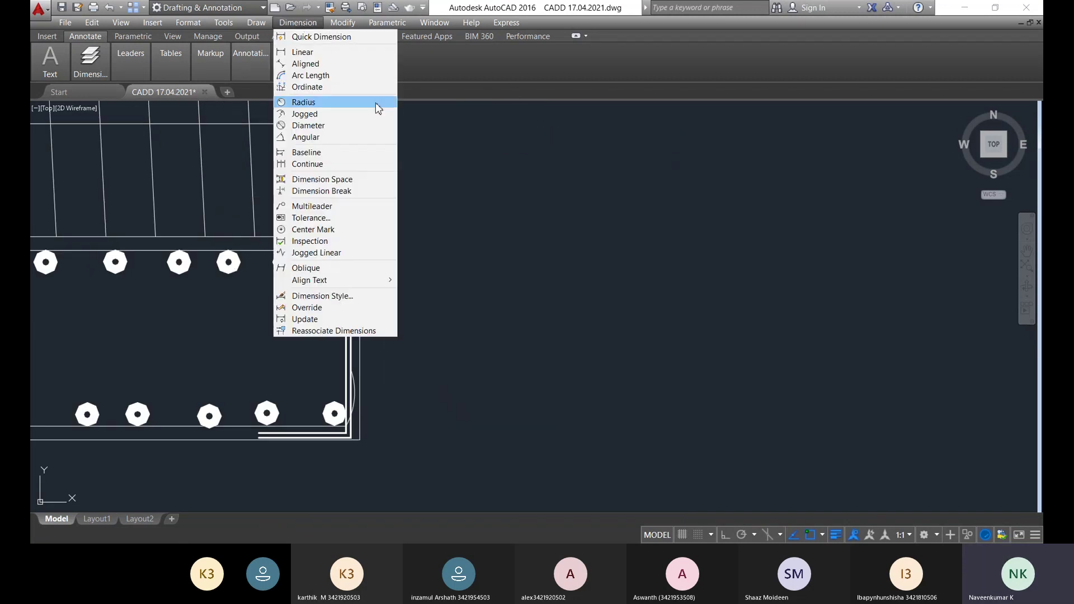
click(328, 51)
scroll(364, 179, up, 5)
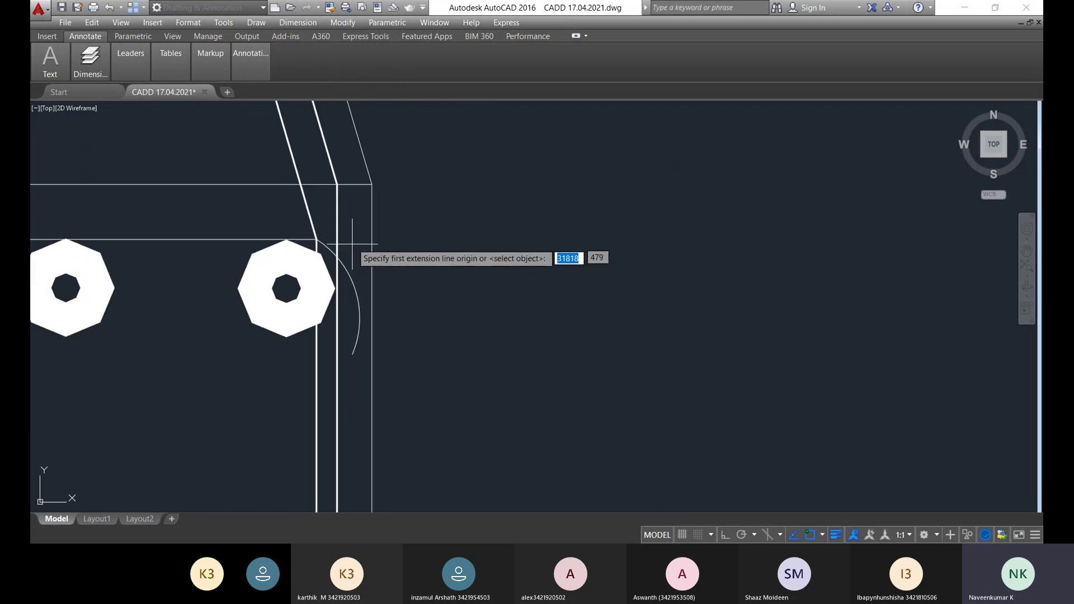
click(370, 178)
scroll(384, 307, down, 5)
middle_drag(374, 431, 369, 205)
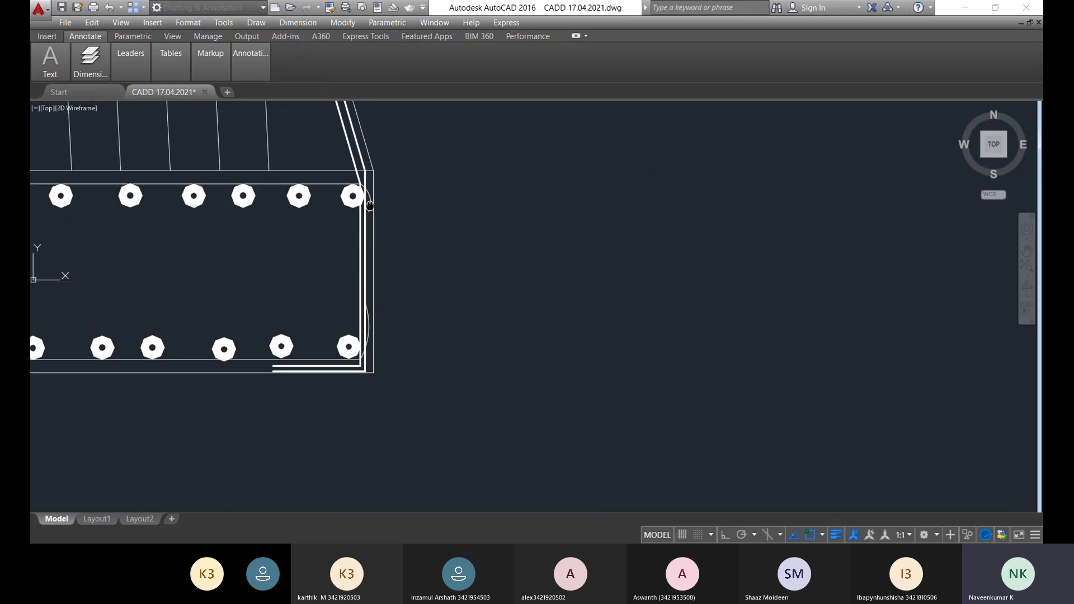
click(373, 347)
click(437, 336)
- Add a horizontal linear dimension below the toe slab, from its outer lower corner to the shear key
scroll(431, 360, down, 3)
middle_drag(431, 359, 468, 305)
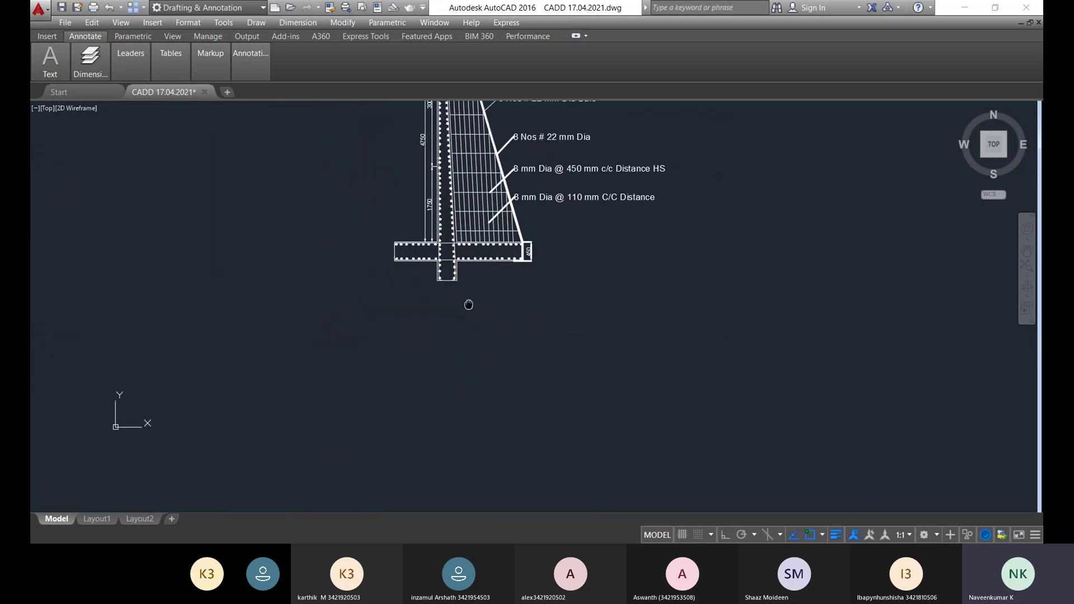
scroll(395, 258, up, 5)
right_click(408, 286)
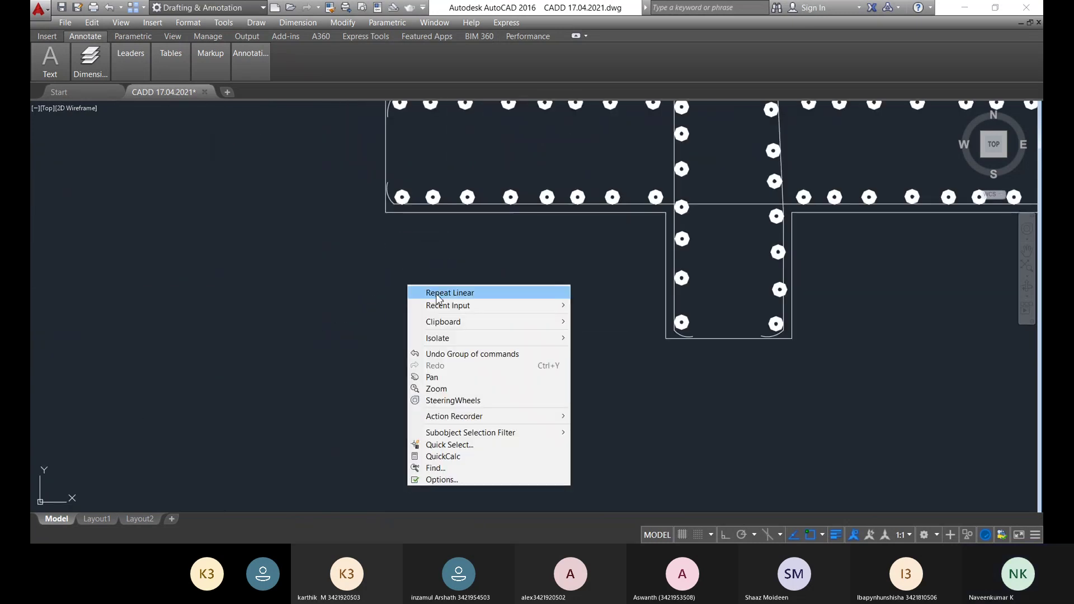
click(437, 294)
click(385, 213)
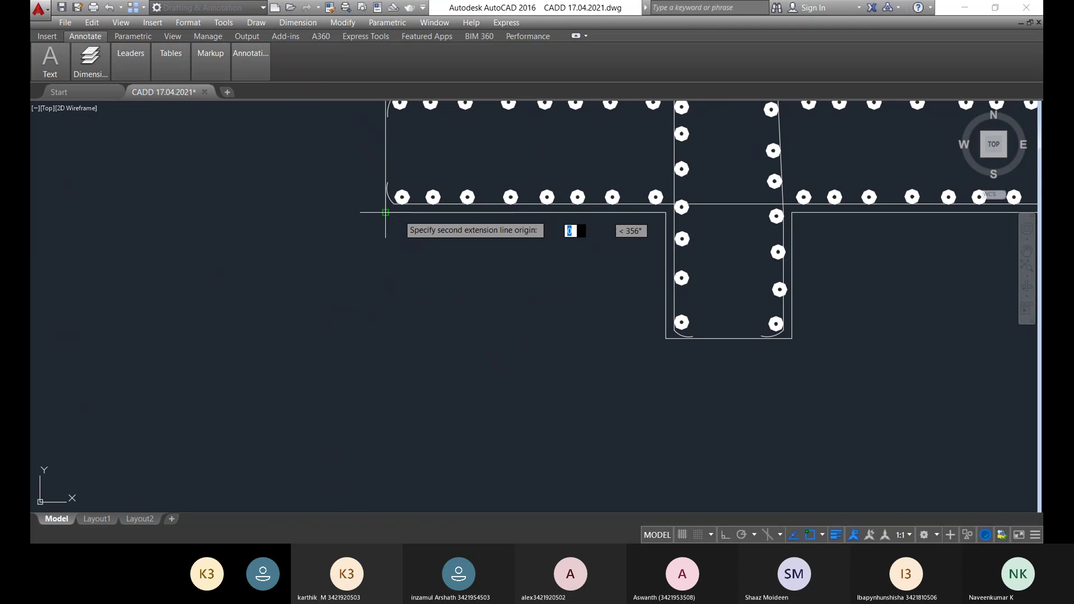
click(665, 212)
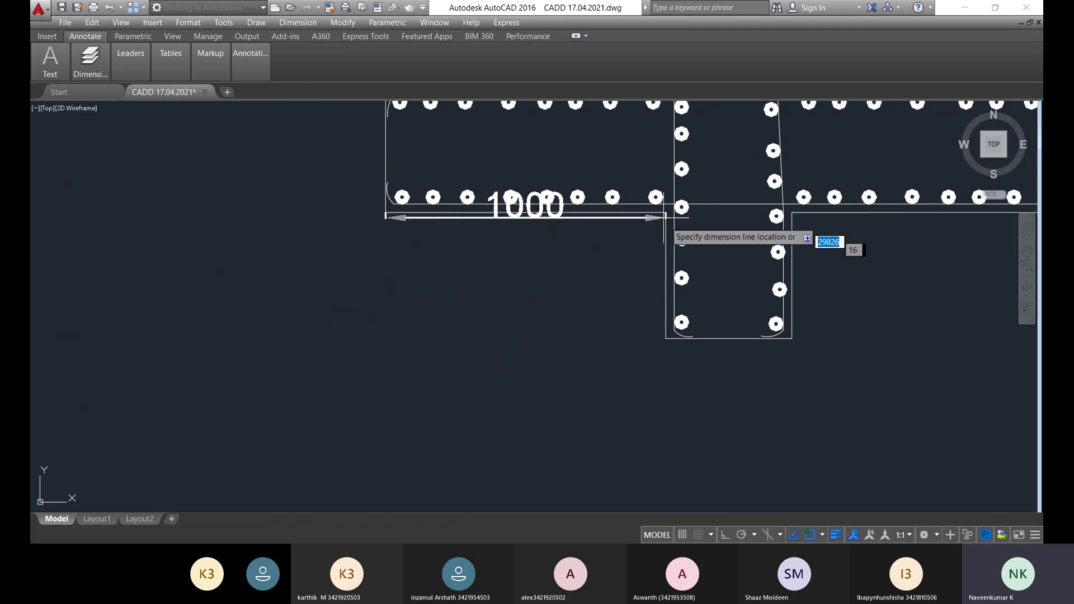
click(671, 282)
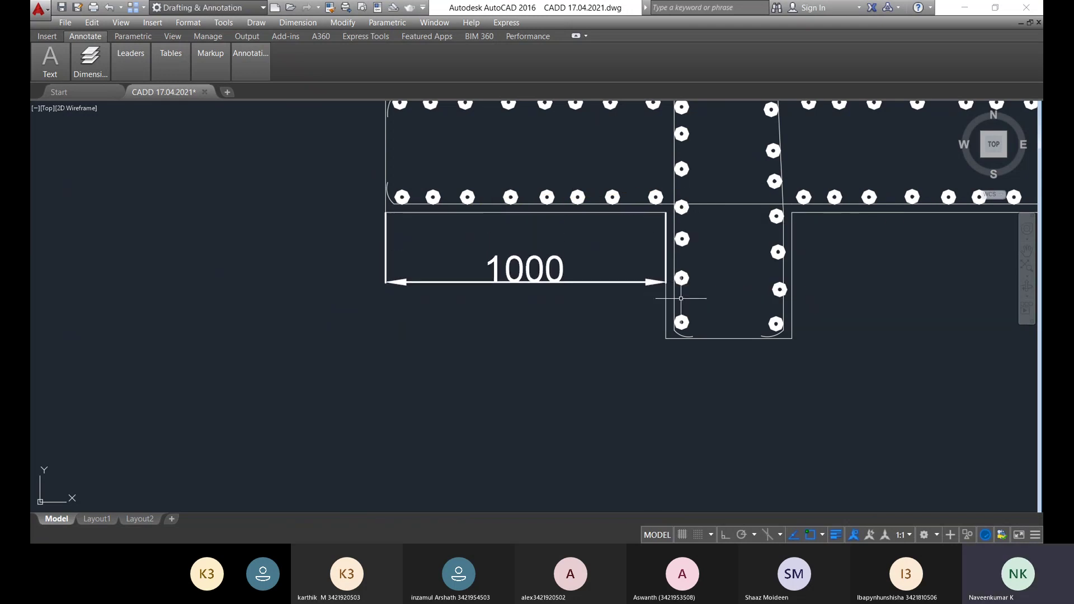
- Add a horizontal linear dimension across the bottom of the shear key, placed just below it
scroll(672, 293, down, 4)
middle_drag(731, 305, 582, 269)
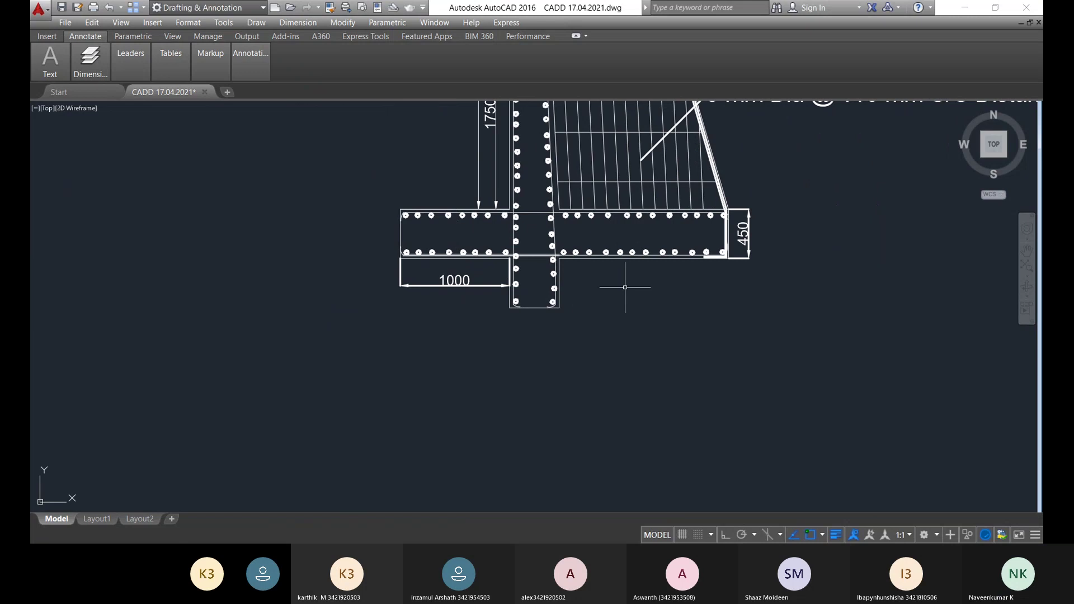
right_click(510, 340)
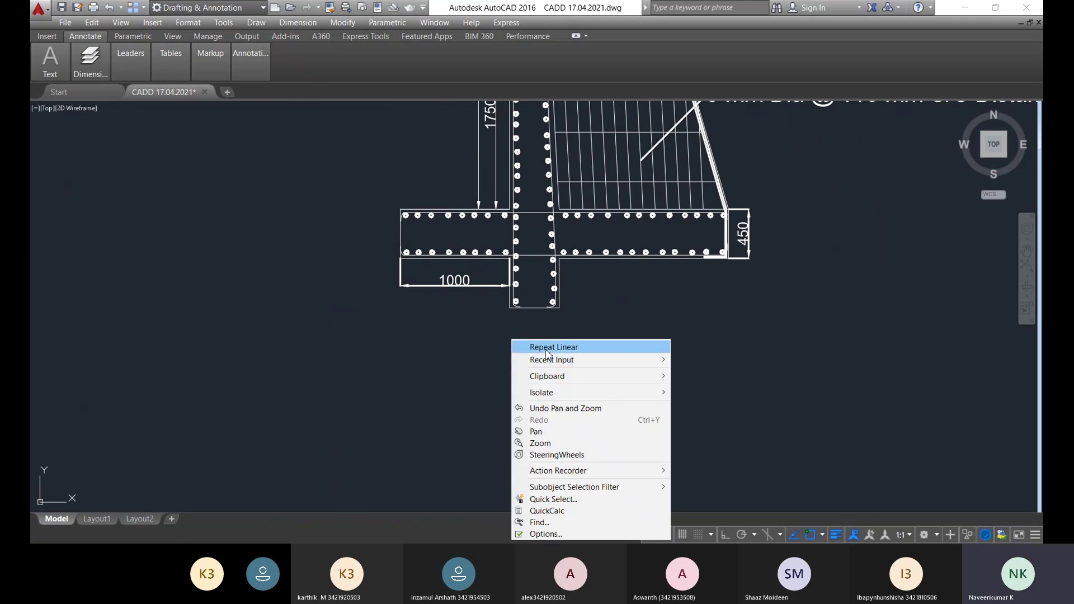
click(545, 351)
click(510, 306)
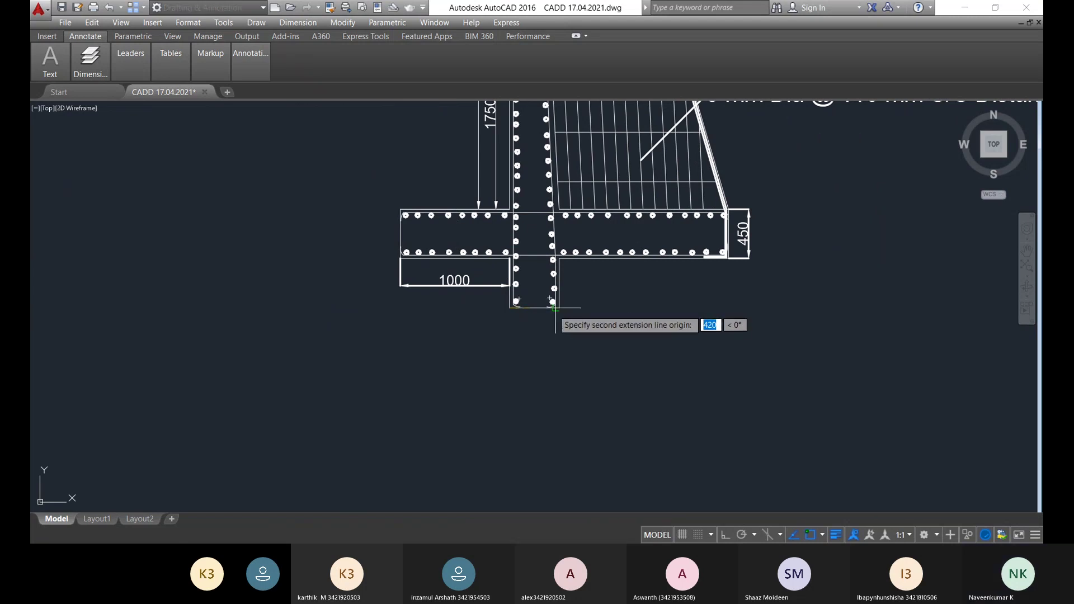
scroll(553, 307, up, 5)
click(579, 307)
click(576, 397)
scroll(510, 344, down, 5)
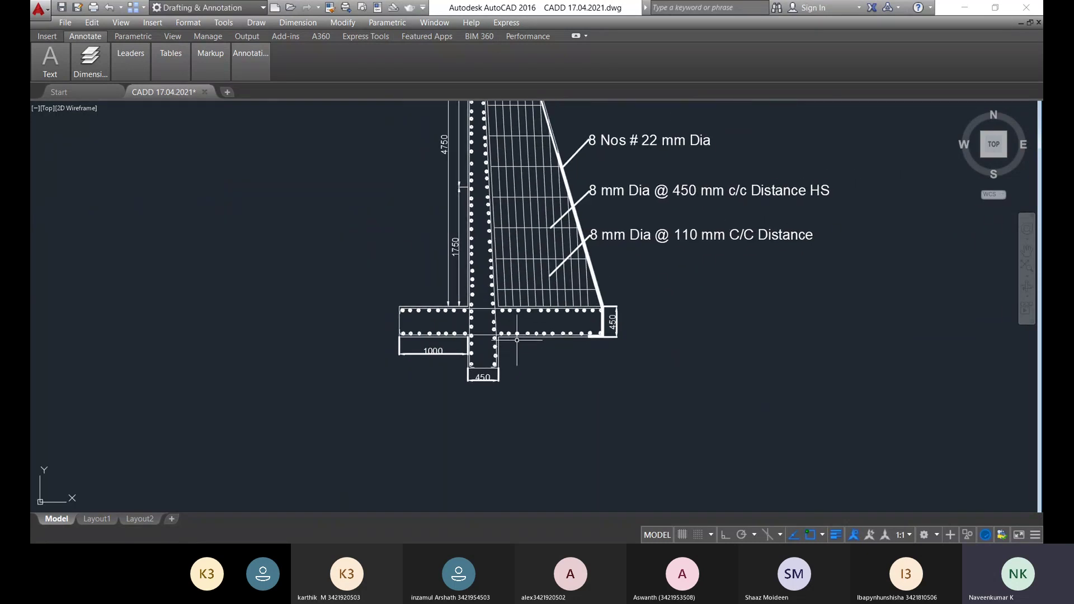
right_click(511, 345)
click(546, 347)
scroll(487, 334, up, 5)
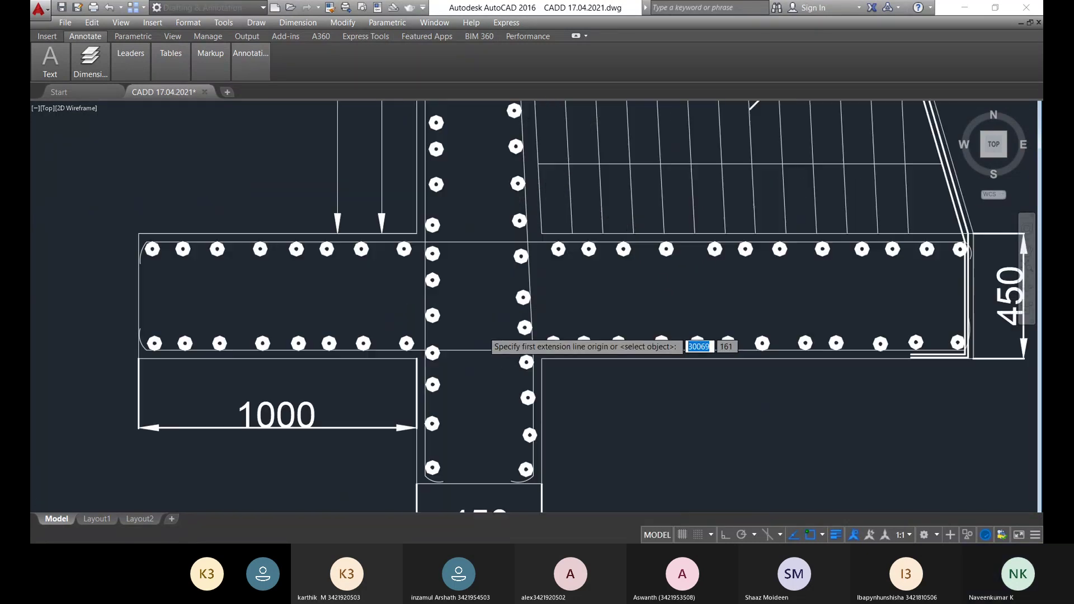
scroll(481, 329, up, 2)
click(572, 376)
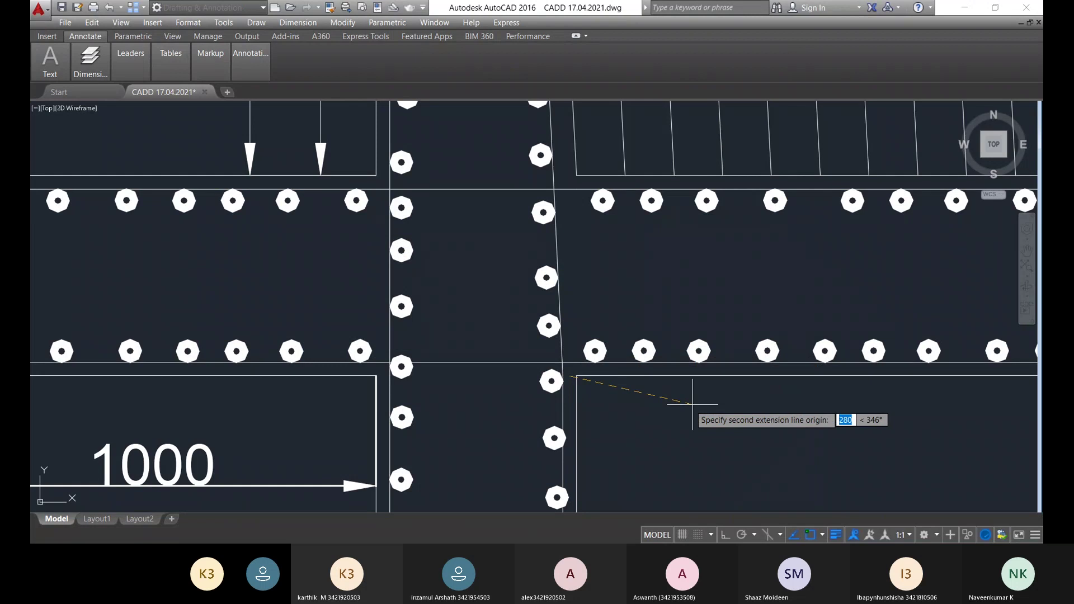
key(Escape)
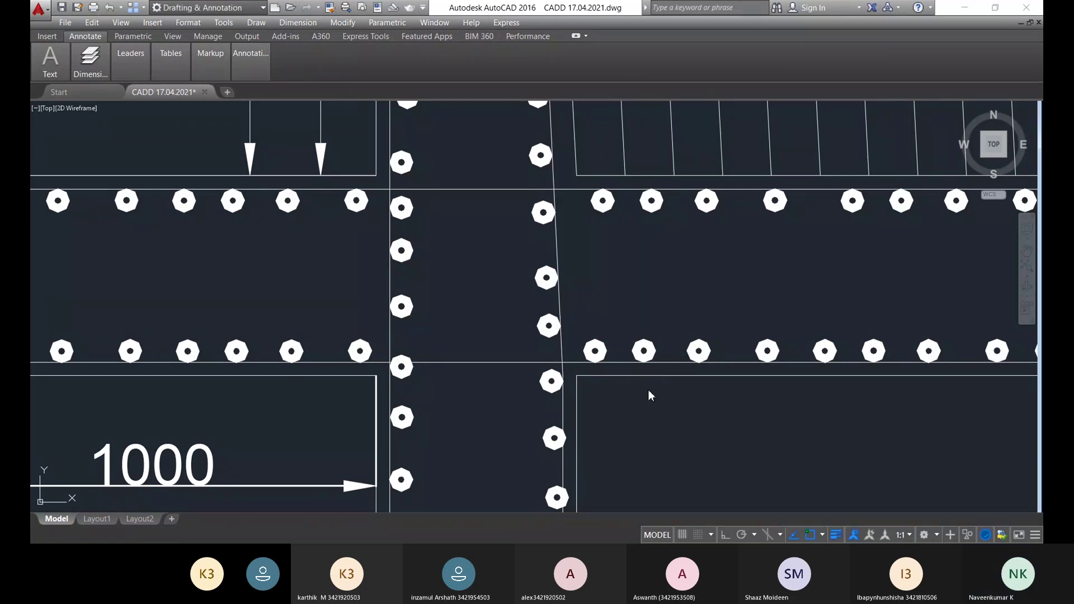
- Add a horizontal linear dimension below the heel slab, from the shear key corner to the slab's outer lower corner
right_click(651, 396)
click(734, 196)
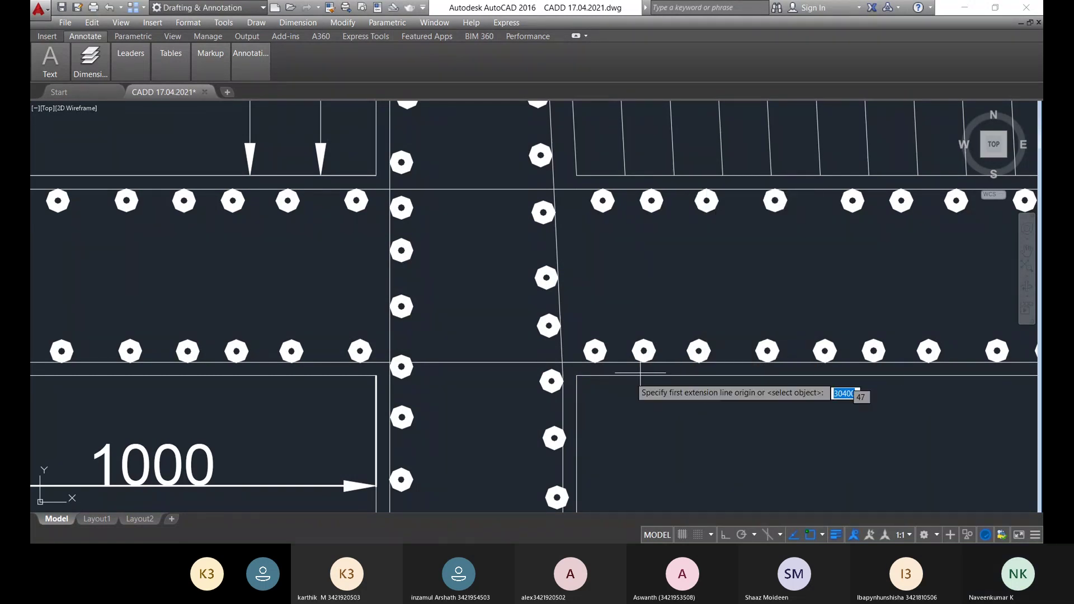
click(576, 376)
scroll(451, 446, down, 5)
scroll(384, 425, up, 4)
scroll(402, 420, up, 5)
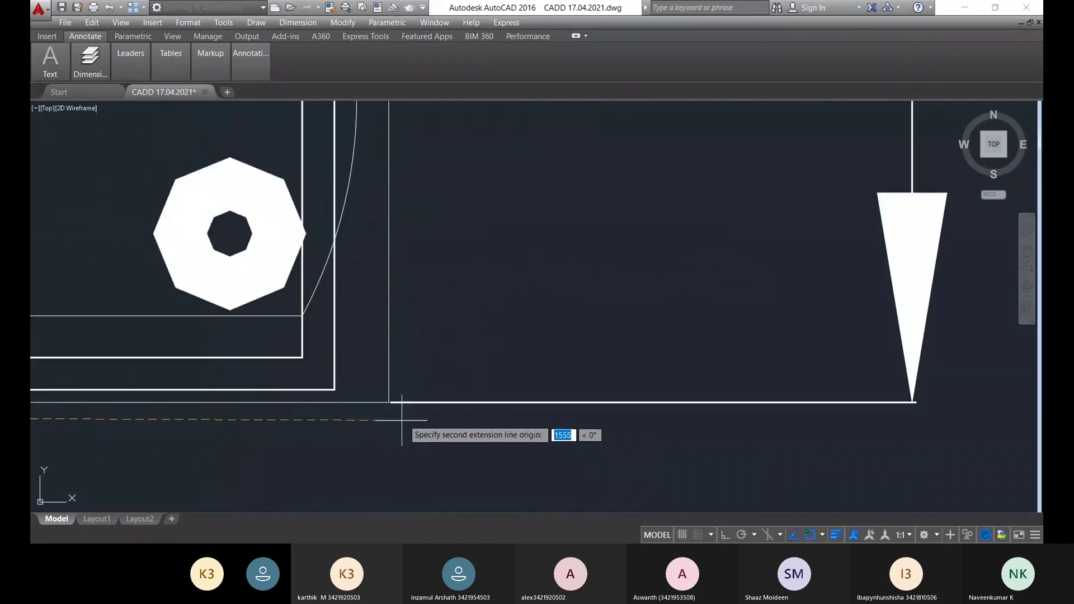
click(389, 401)
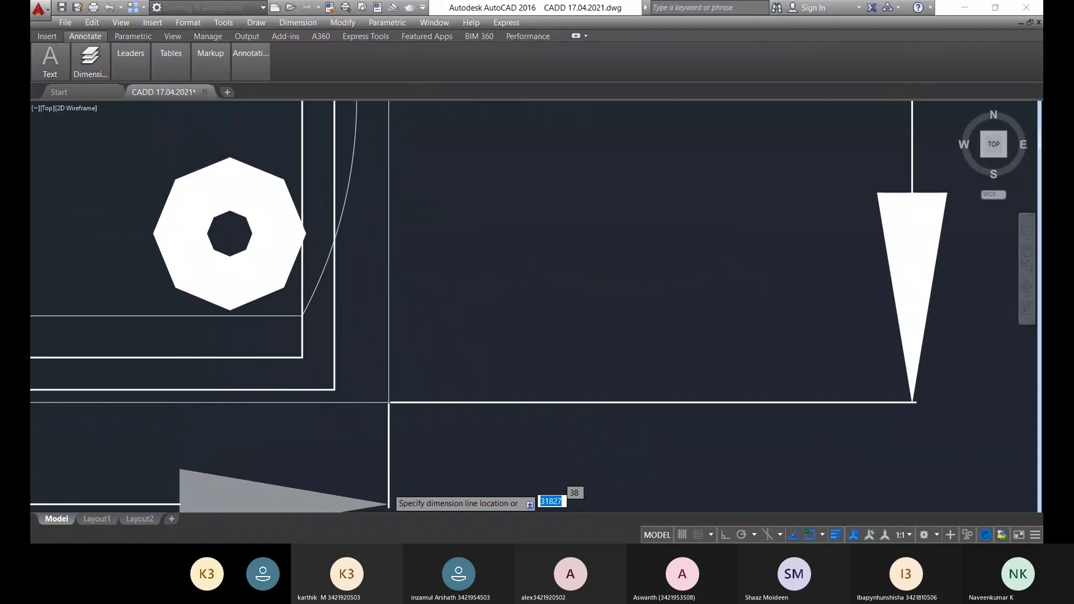
scroll(389, 502, down, 8)
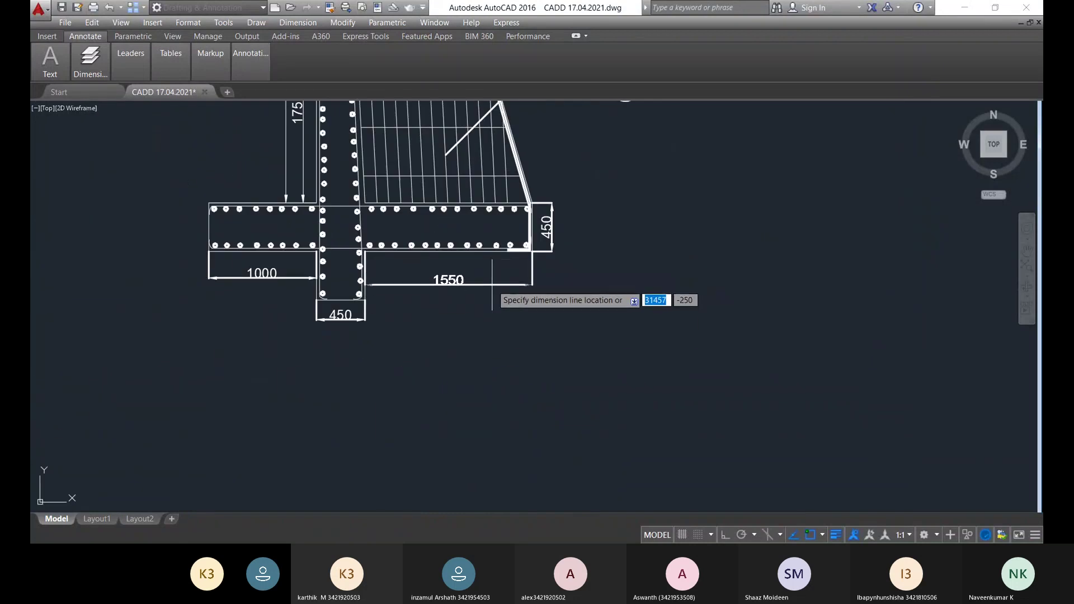
click(499, 276)
key(space)
key(Return)
scroll(220, 232, up, 8)
scroll(219, 232, up, 6)
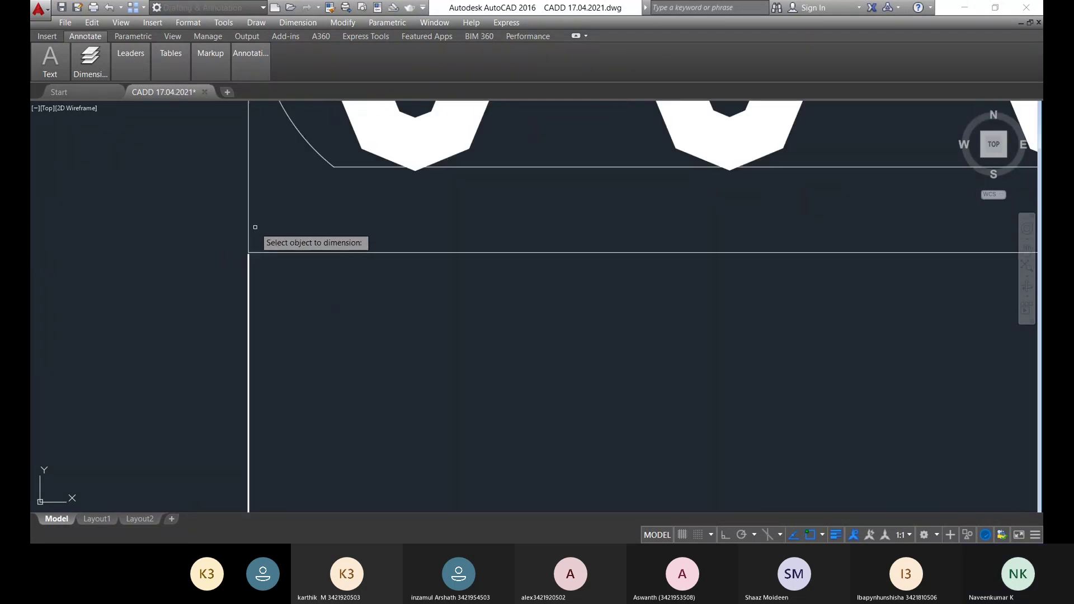
key(Escape)
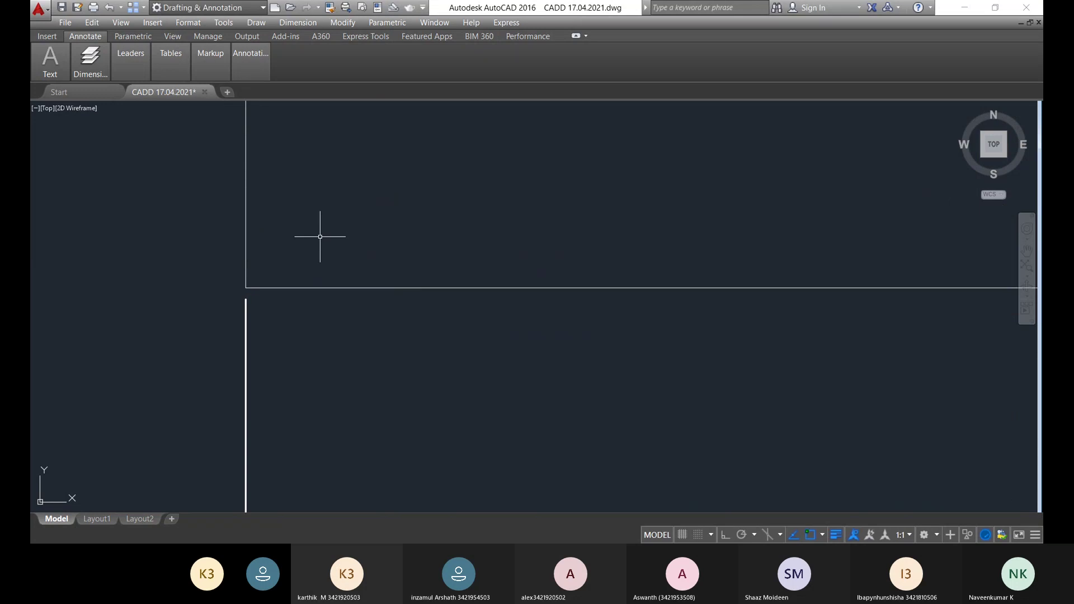
- Add a horizontal linear dimension across the full width of the base slab, between its lower outer corners, placed below the shear key dimension
click(298, 22)
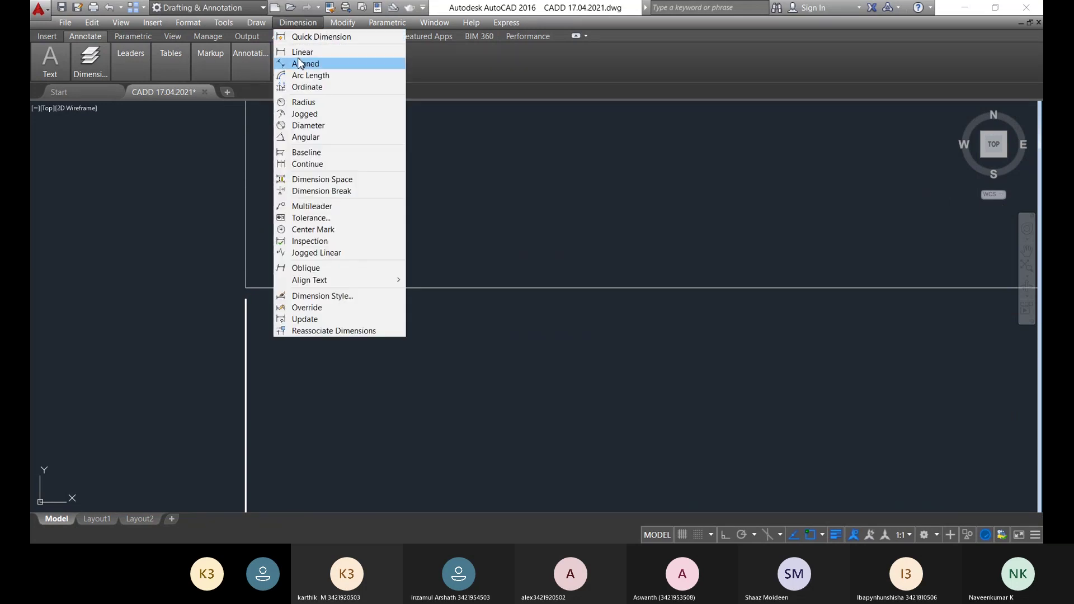
click(305, 47)
click(246, 288)
middle_drag(302, 290, 577, 332)
scroll(360, 338, down, 3)
scroll(731, 372, down, 4)
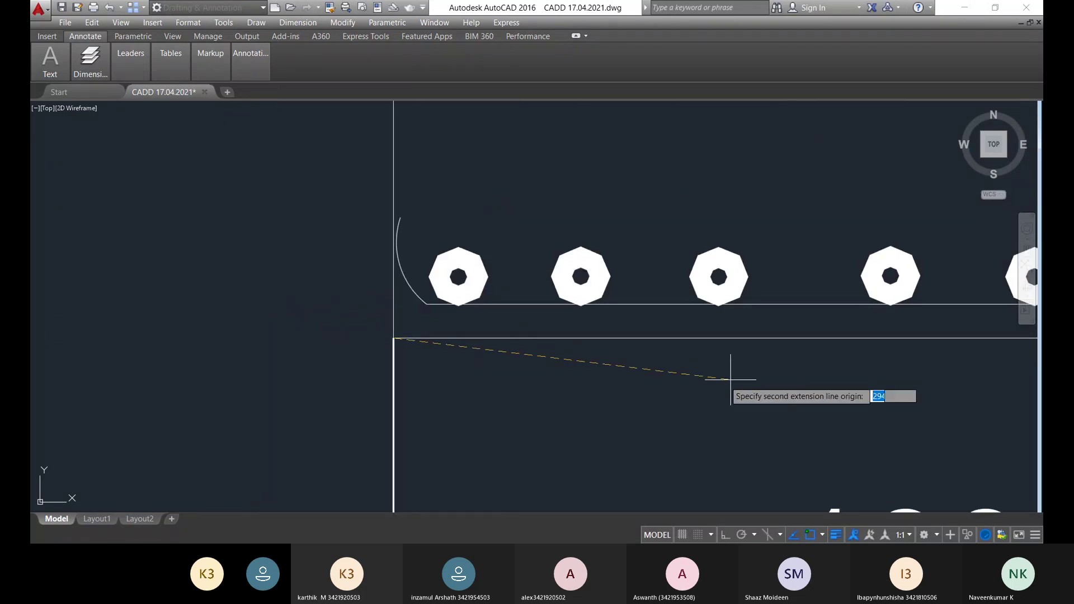
middle_drag(791, 332, 421, 321)
middle_drag(905, 340, 753, 317)
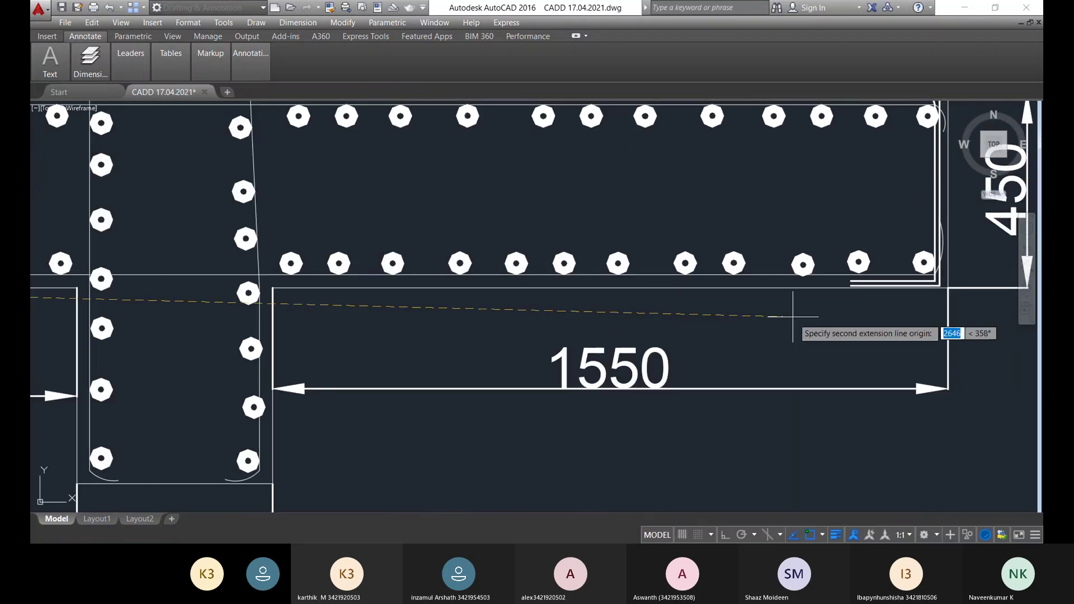
scroll(832, 318, up, 2)
scroll(606, 345, up, 3)
scroll(743, 252, down, 5)
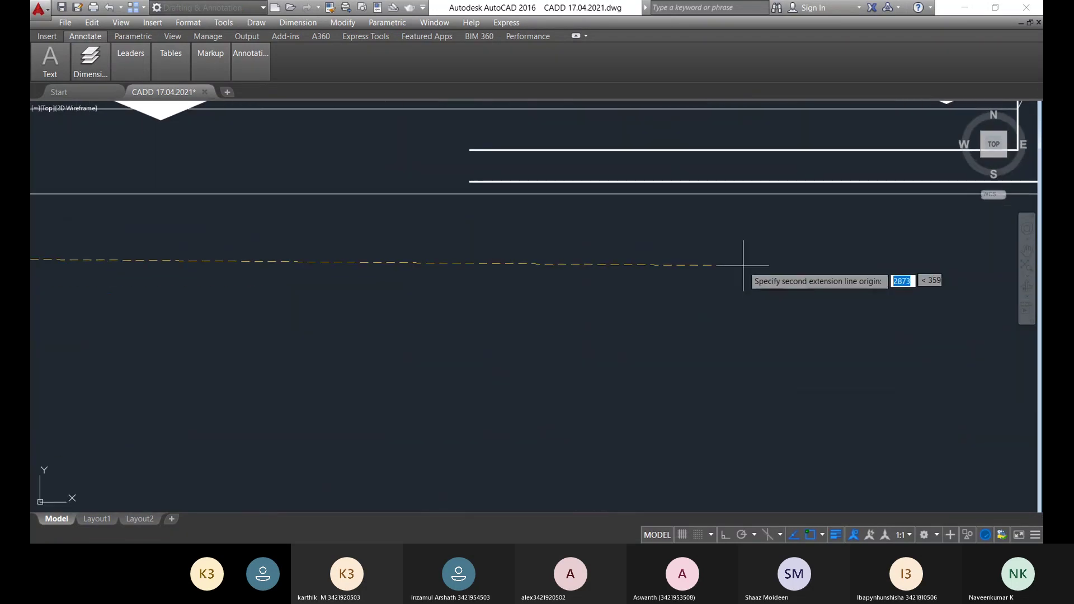
scroll(820, 258, up, 4)
mouse_move(834, 175)
middle_down()
mouse_move(697, 164)
mouse_move(592, 118)
middle_up()
click(619, 119)
scroll(619, 201, down, 5)
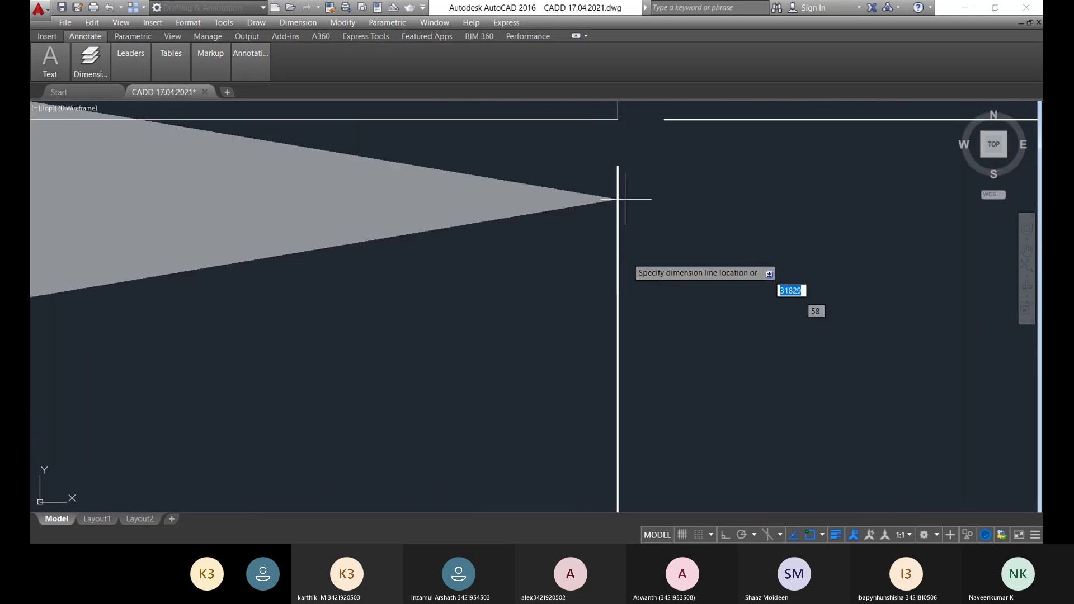
middle_drag(534, 439, 619, 239)
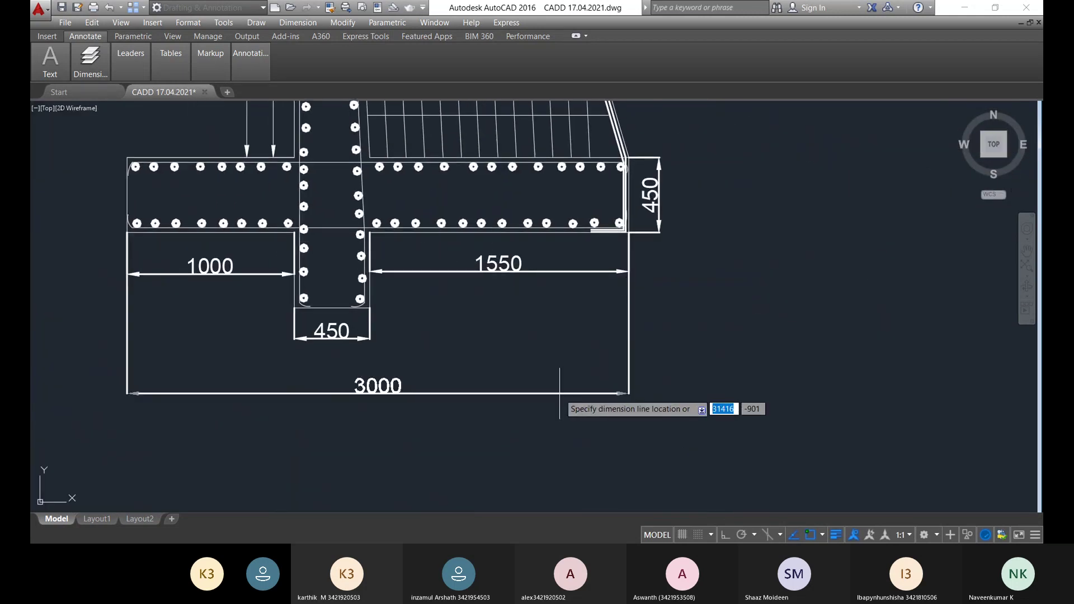
click(543, 360)
- Examine the dimensioned reinforcement section and compare it with the titled cantilever retaining wall drawing beside it
scroll(538, 353, down, 8)
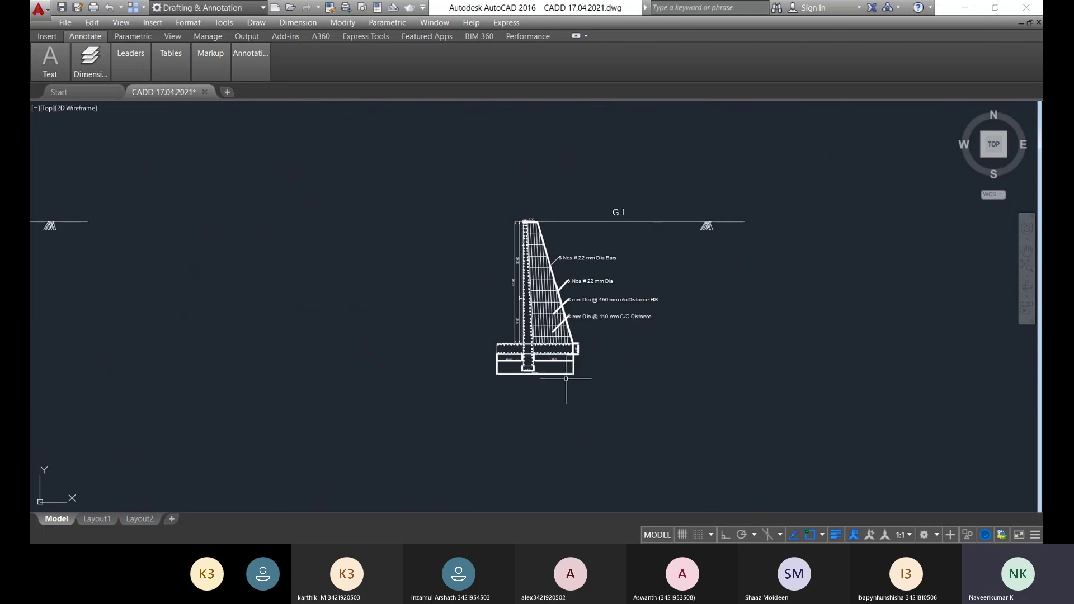
scroll(604, 386, up, 6)
scroll(604, 372, down, 6)
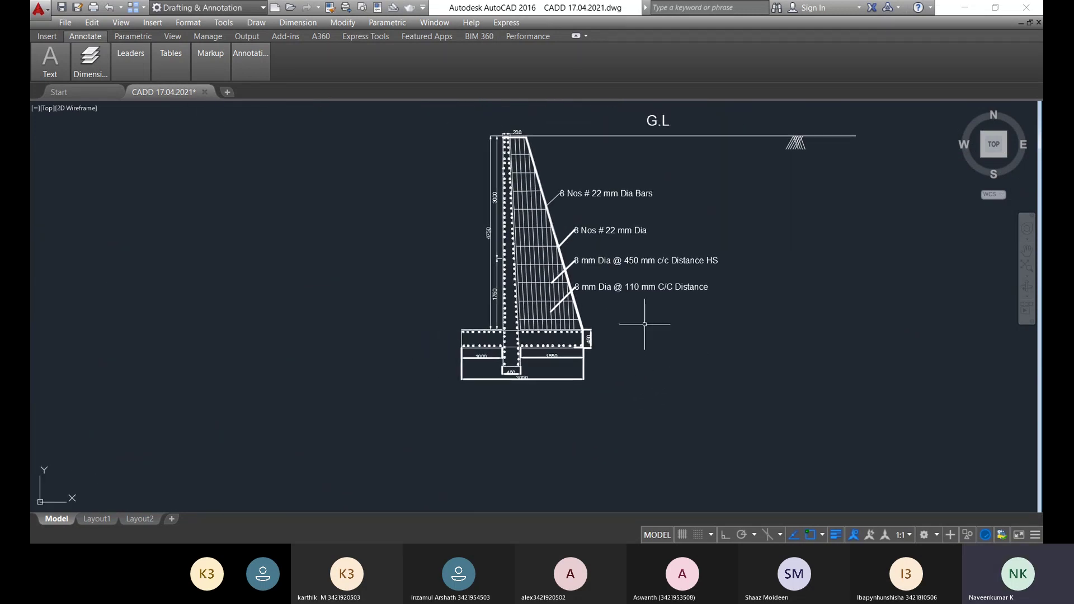
middle_drag(856, 324, 684, 347)
scroll(628, 348, up, 3)
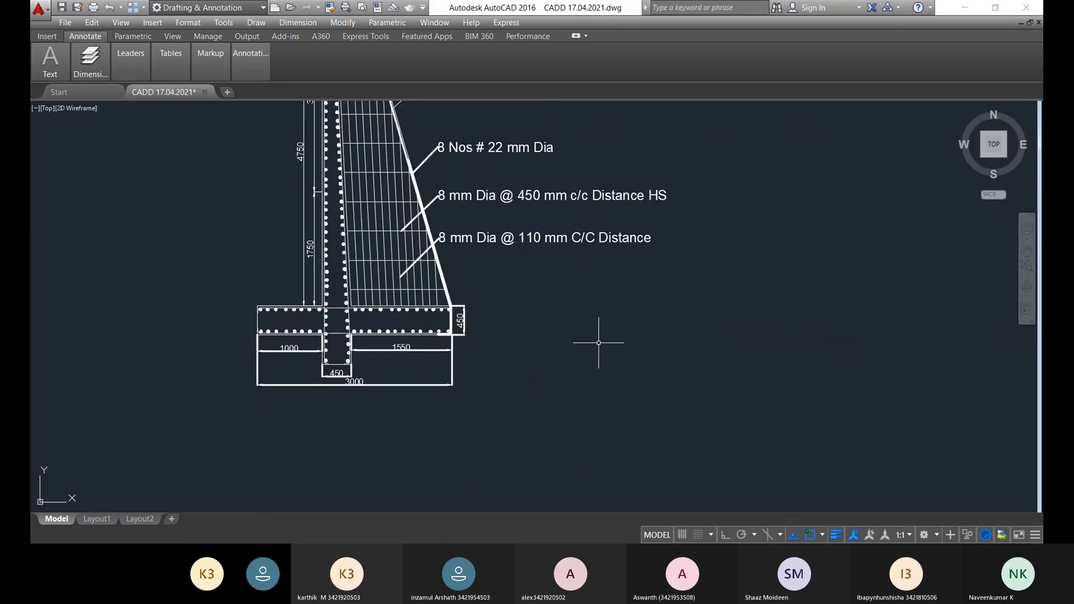
scroll(606, 383, down, 2)
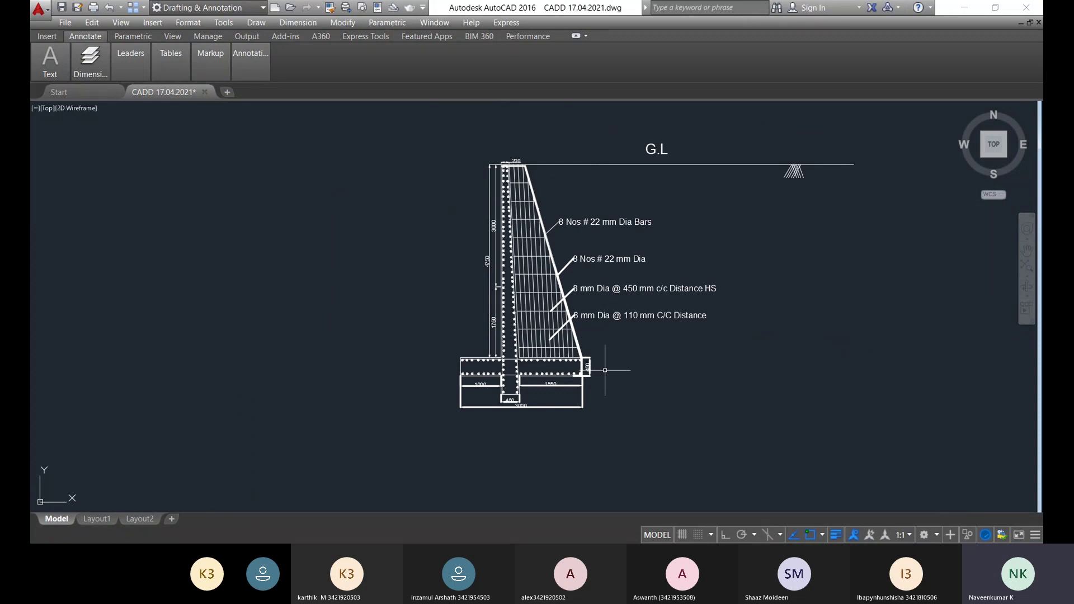
scroll(605, 370, down, 3)
middle_drag(412, 420, 522, 353)
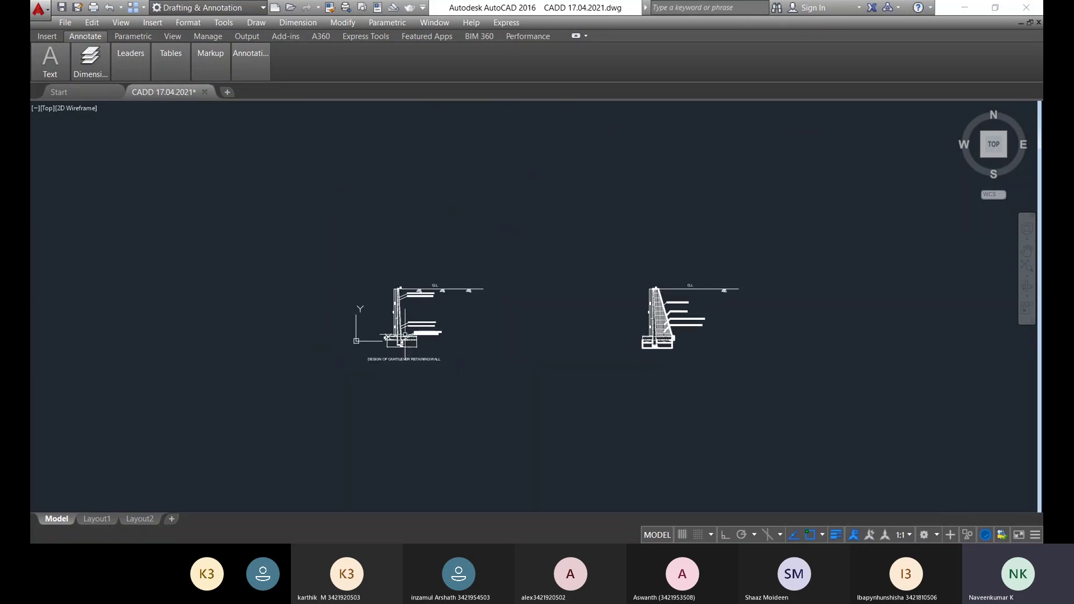
scroll(408, 349, up, 4)
scroll(448, 412, down, 2)
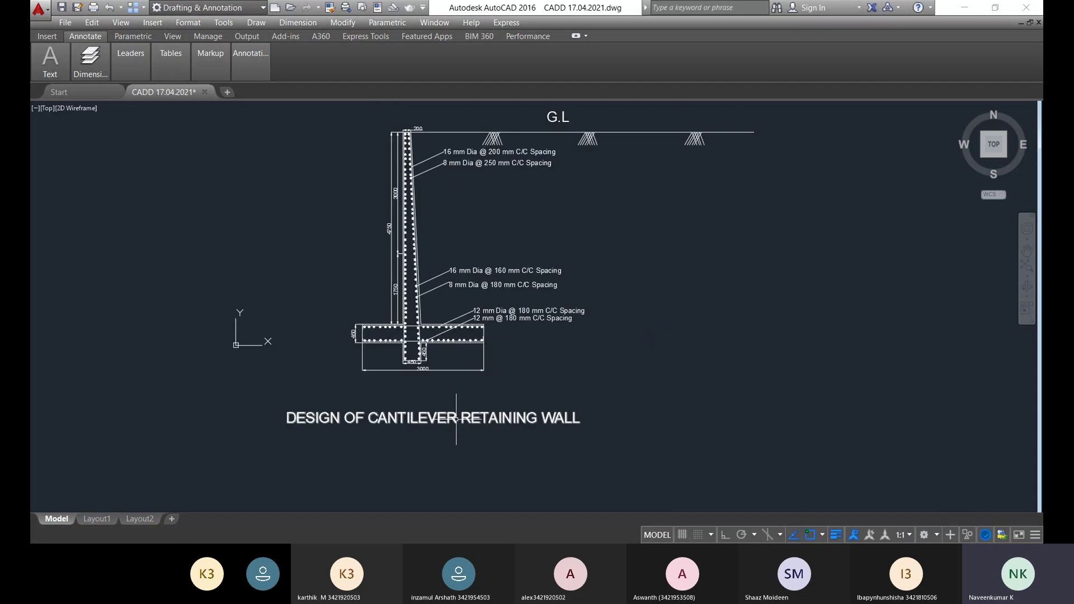
scroll(472, 419, down, 5)
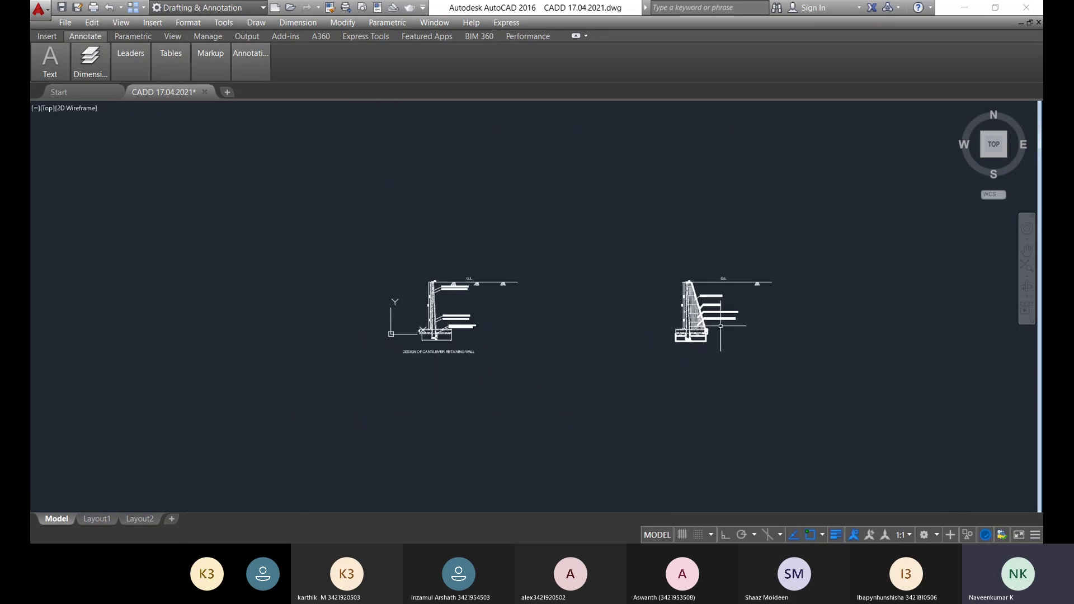
- Set the lineweight of the three lower bar label multileaders to Default and clear the selection
scroll(720, 326, up, 5)
scroll(710, 336, down, 1)
mouse_move(649, 321)
middle_down()
mouse_move(616, 306)
mouse_move(636, 375)
middle_up()
scroll(643, 212, up, 6)
scroll(642, 276, down, 4)
mouse_move(673, 375)
middle_down()
mouse_move(654, 338)
mouse_move(684, 127)
middle_up()
scroll(684, 127, up, 2)
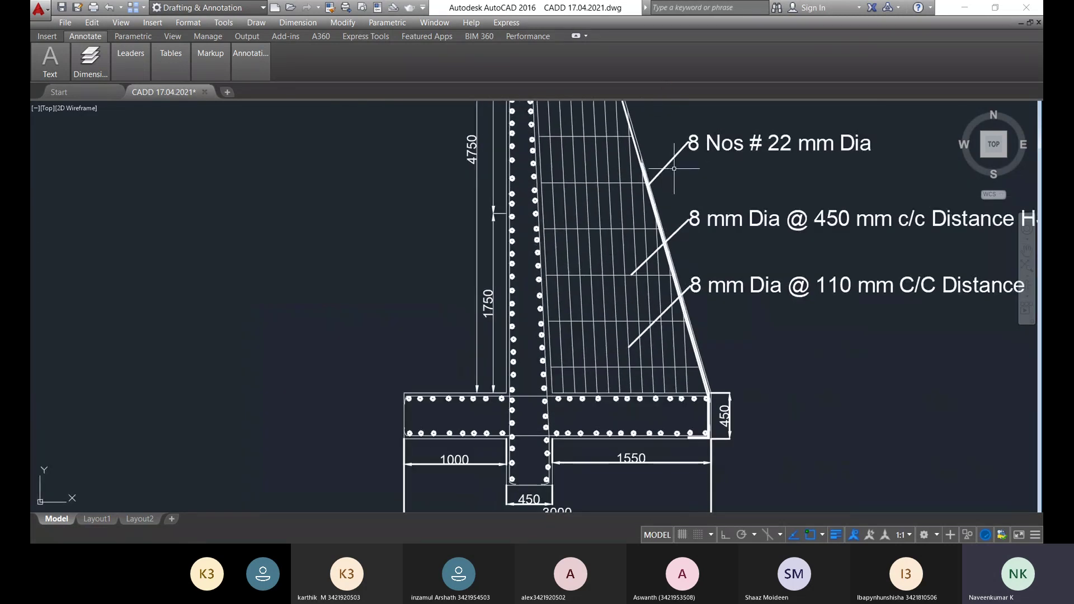
click(669, 163)
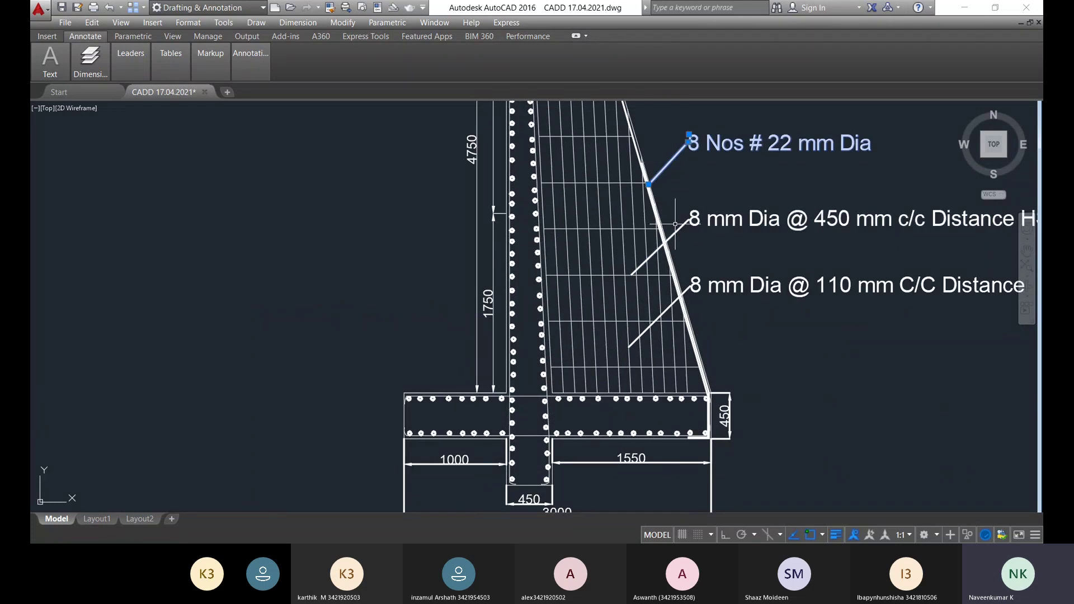
click(676, 226)
click(688, 289)
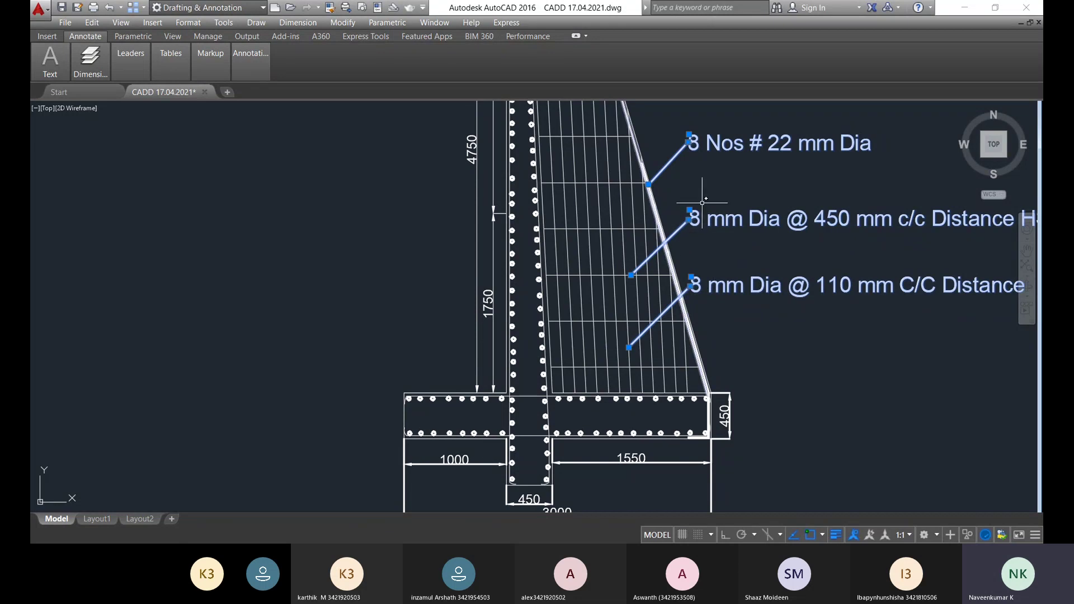
right_click(674, 166)
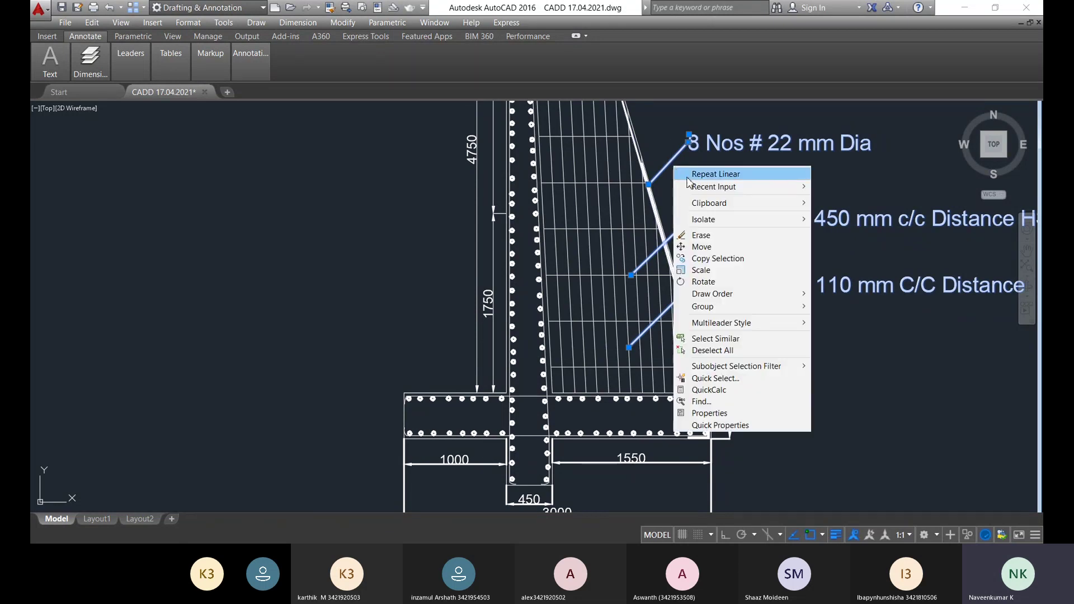
click(751, 413)
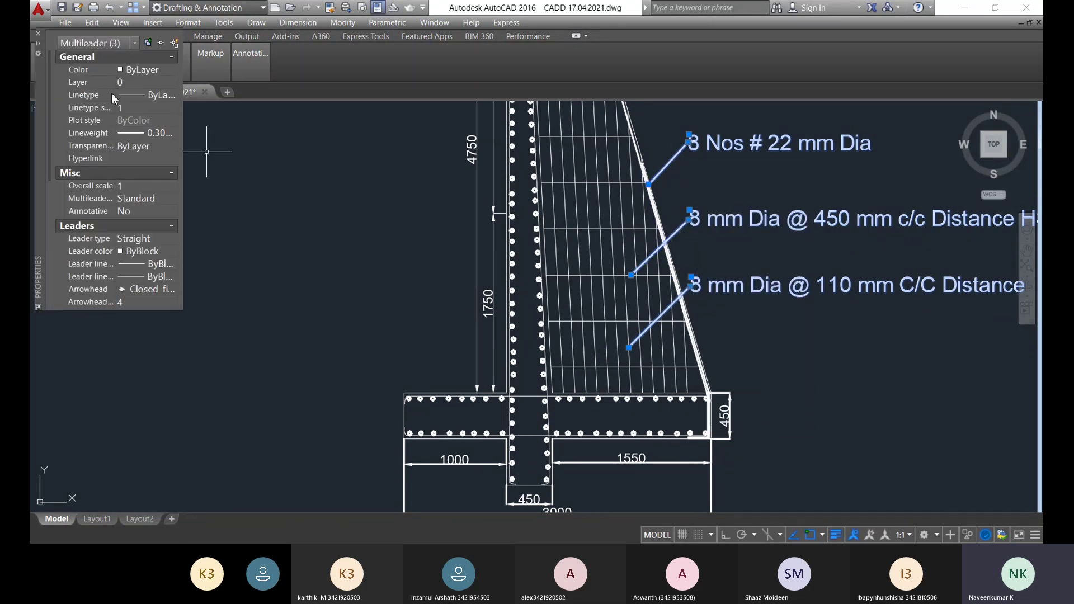
click(156, 134)
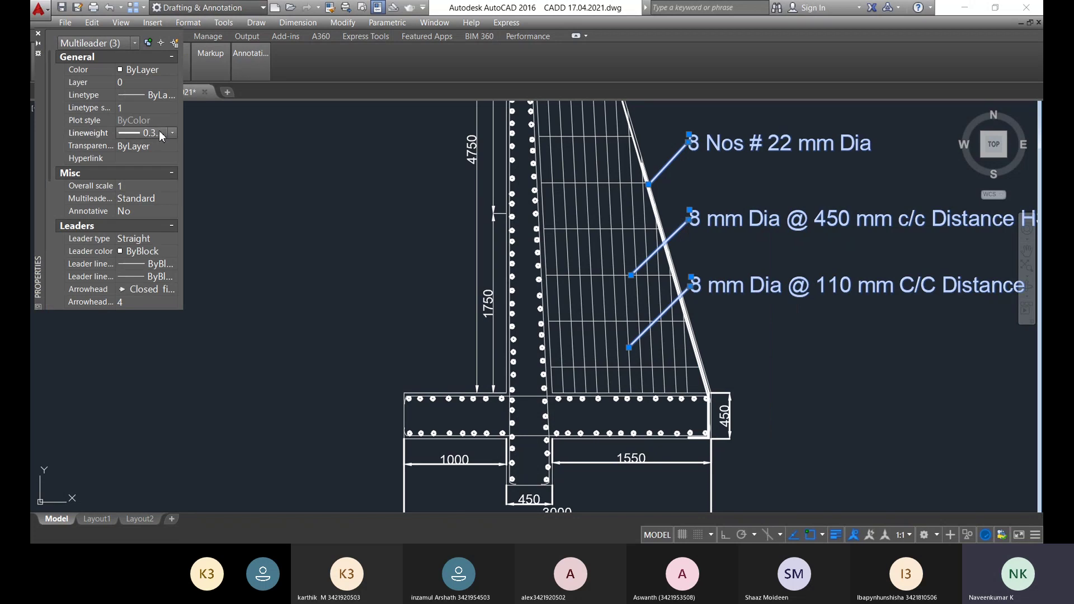
click(172, 133)
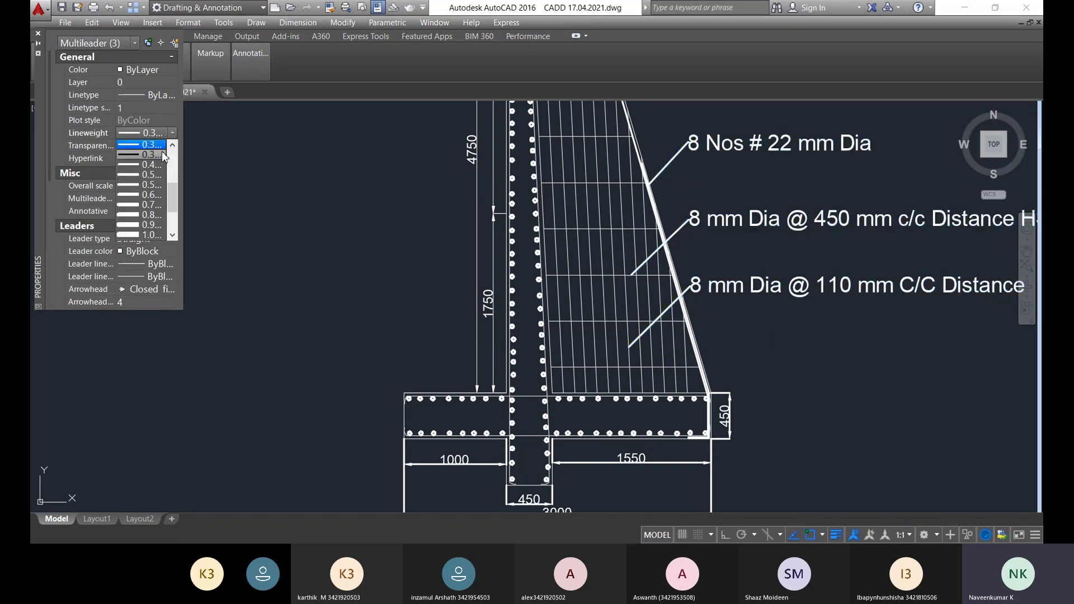
click(146, 166)
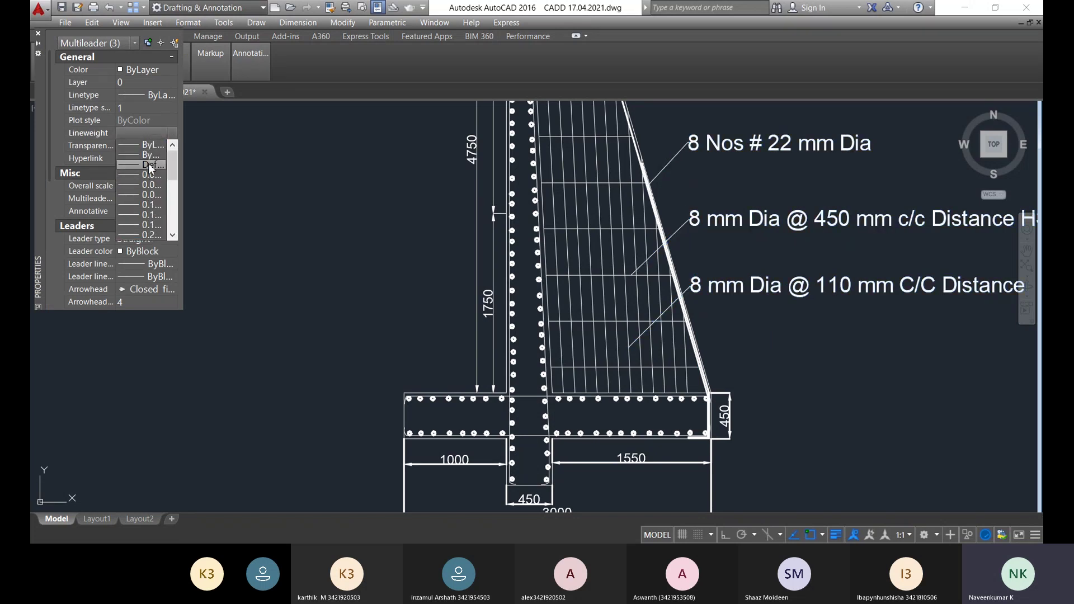
click(806, 337)
scroll(809, 332, down, 3)
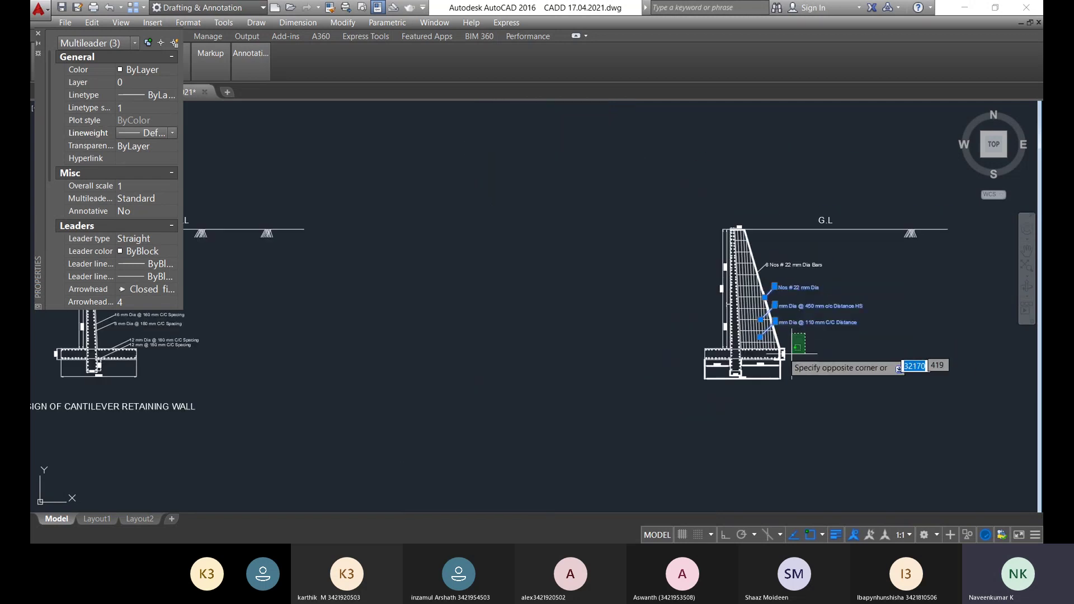
key(Escape)
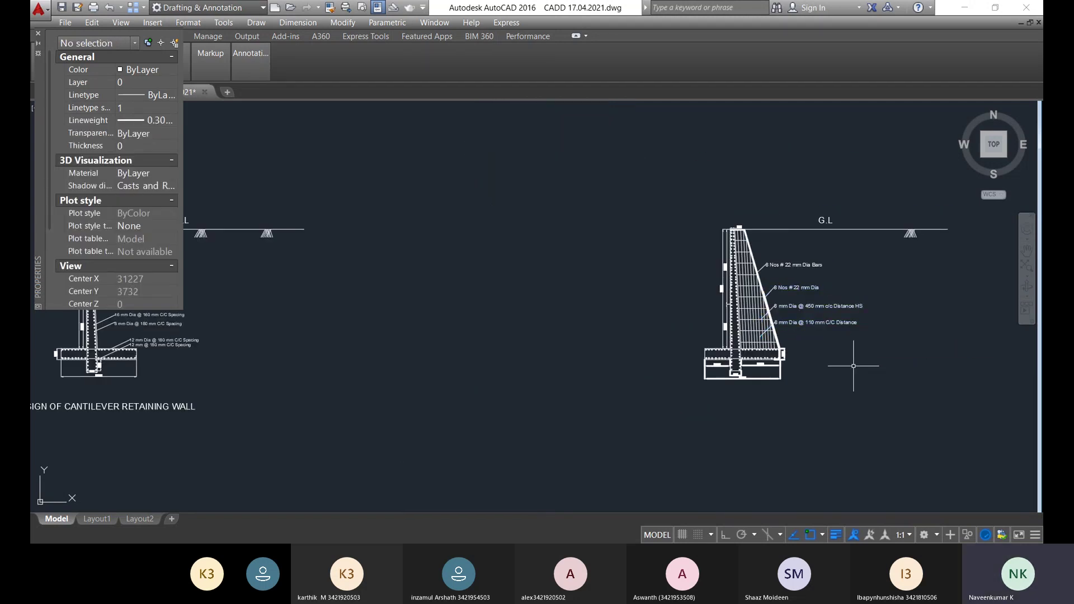
- Set the lineweight of the five base slab and shear key dimensions, including slab thickness and overall width, to Default
scroll(853, 366, up, 10)
click(740, 354)
click(648, 216)
scroll(649, 218, down, 6)
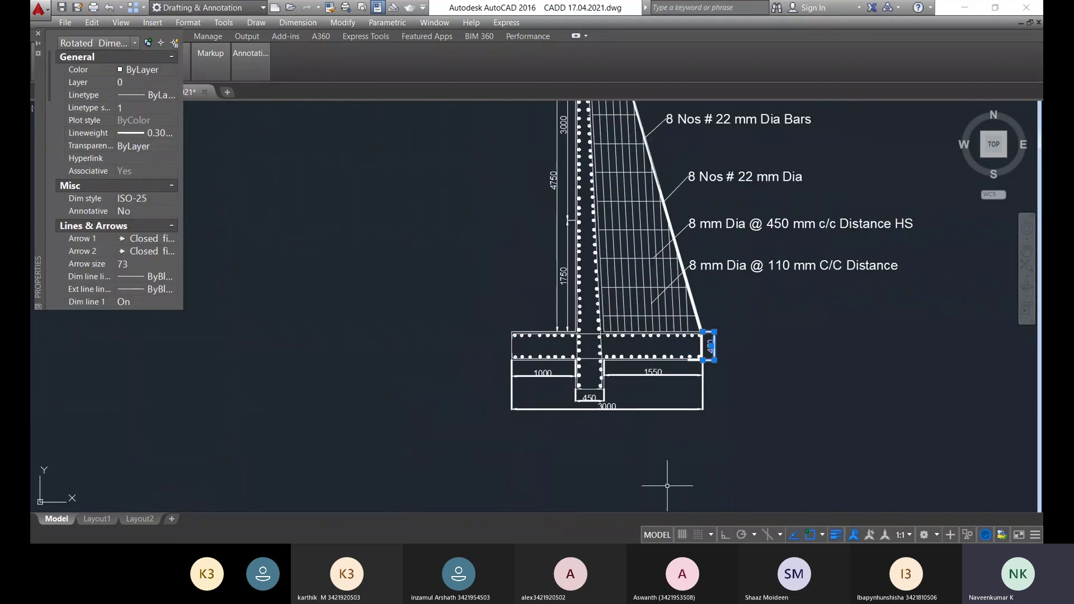
click(693, 365)
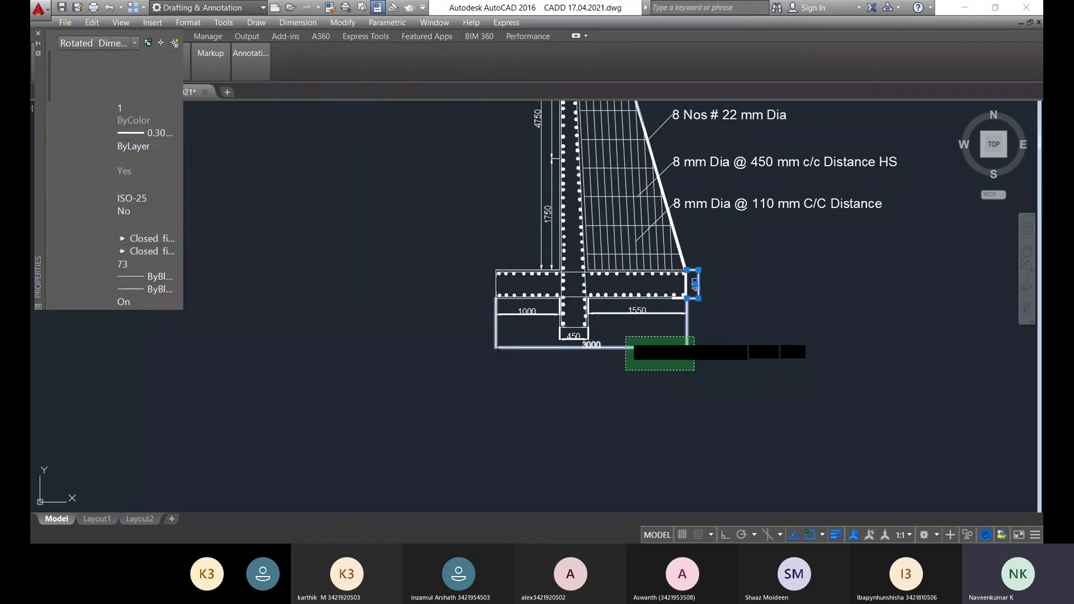
click(623, 345)
scroll(632, 325, up, 4)
click(636, 329)
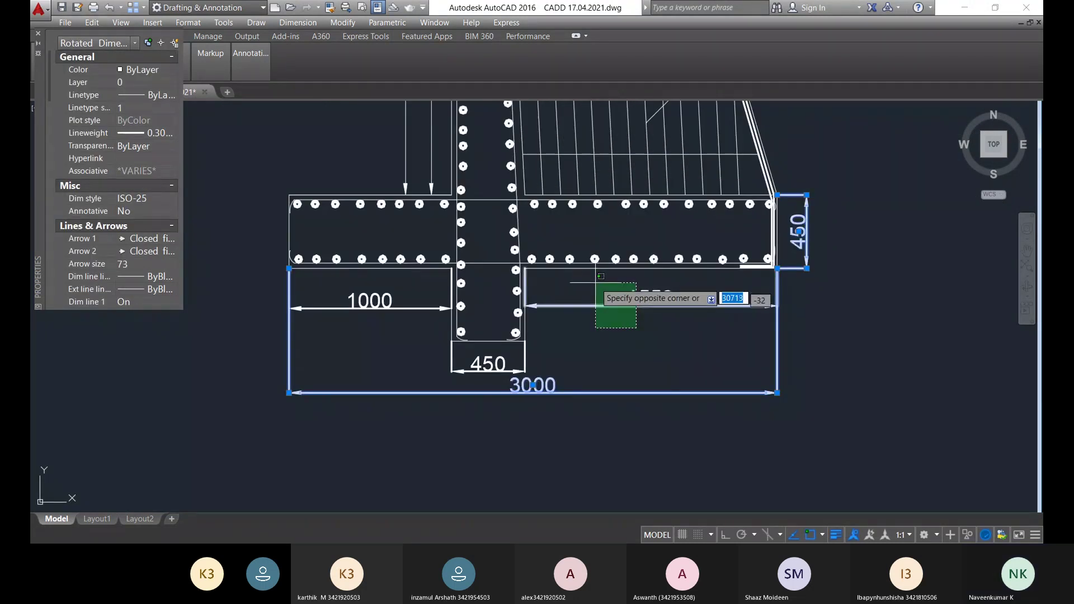
click(634, 299)
click(531, 371)
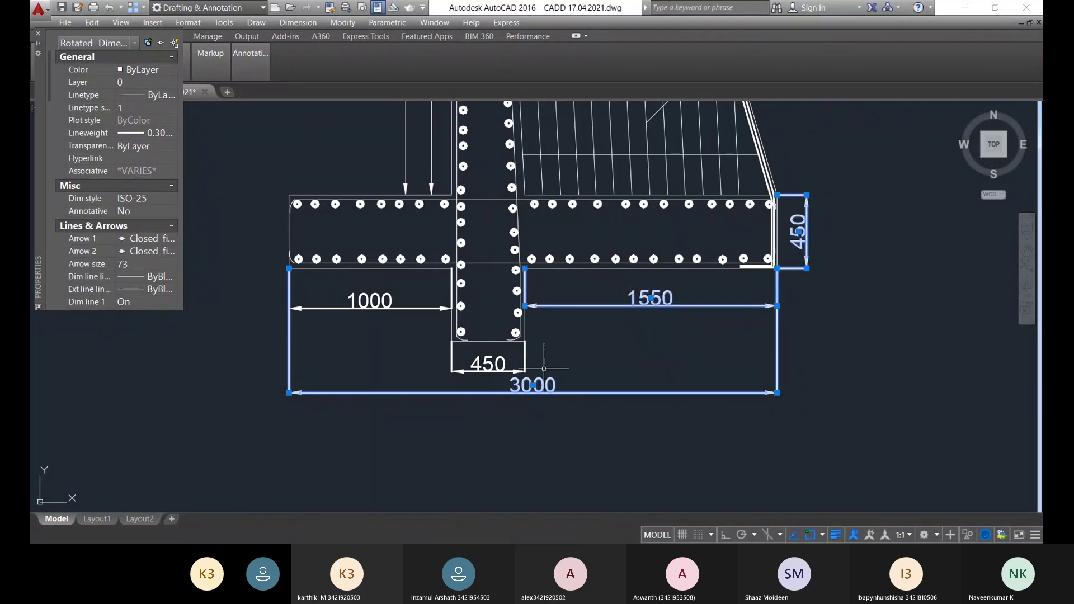
scroll(526, 366, up, 5)
click(493, 353)
scroll(632, 358, down, 8)
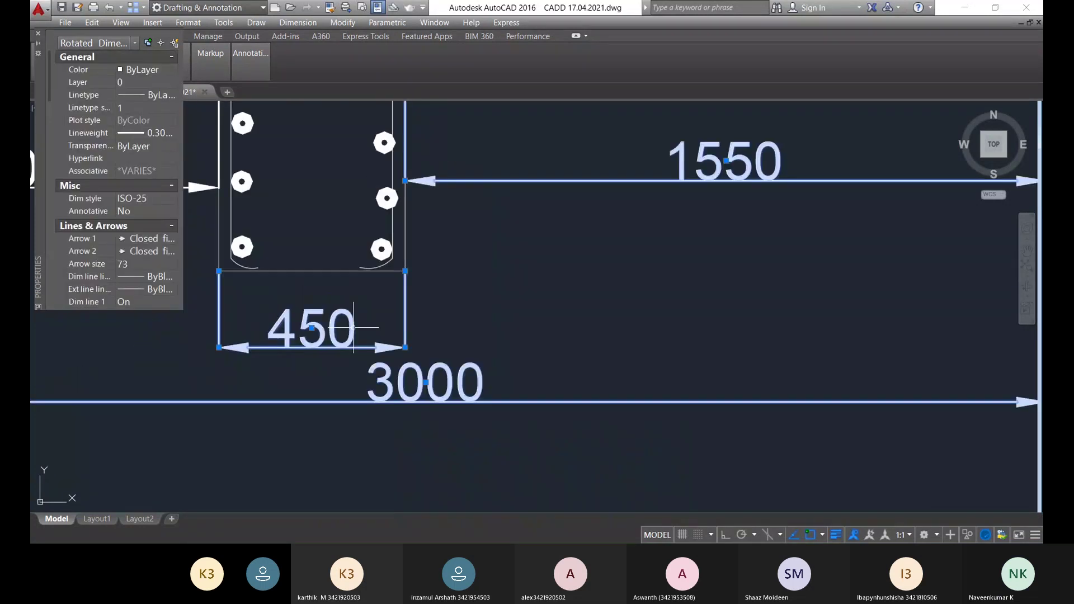
scroll(508, 312, up, 4)
click(595, 364)
click(526, 299)
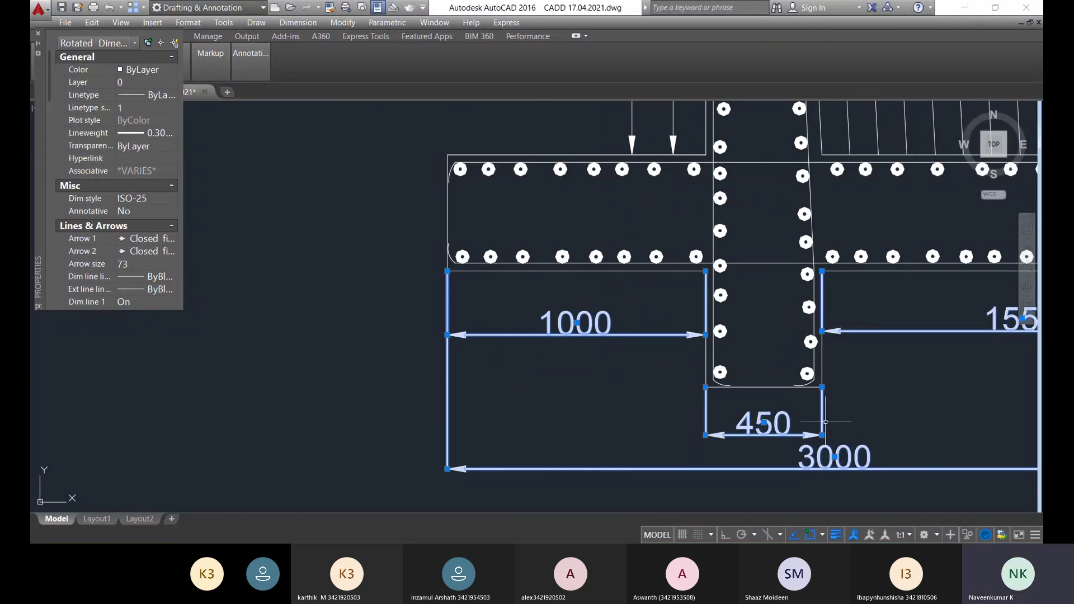
scroll(750, 350, down, 2)
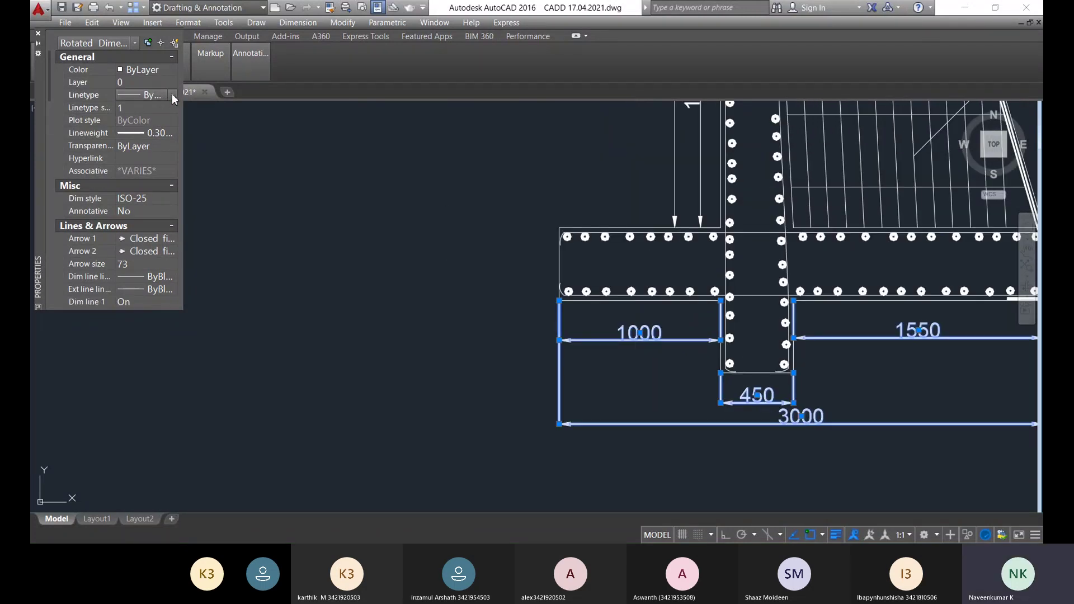
click(172, 95)
click(164, 108)
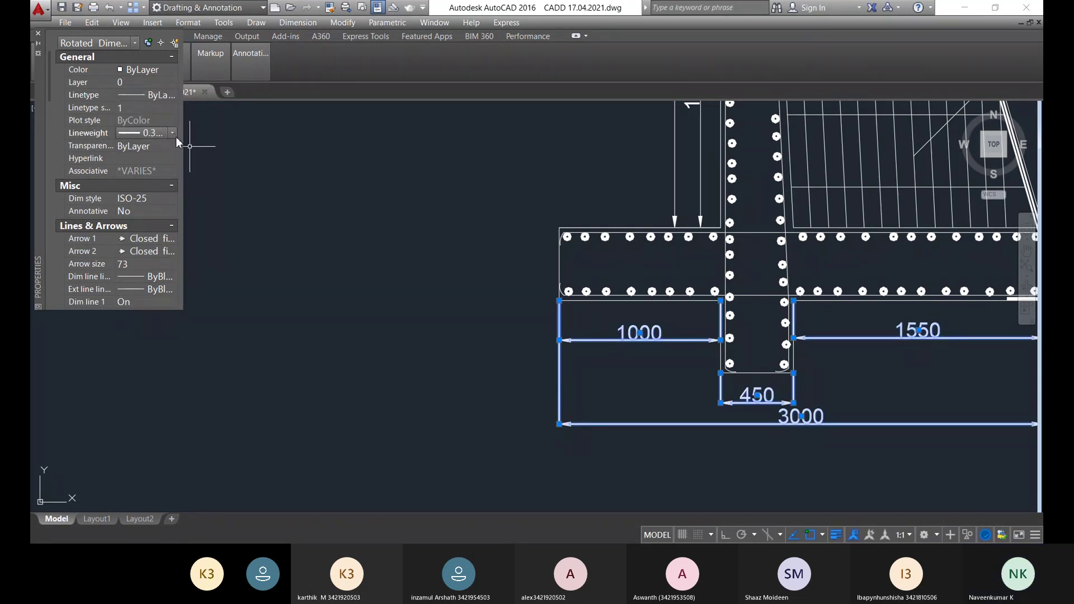
click(173, 134)
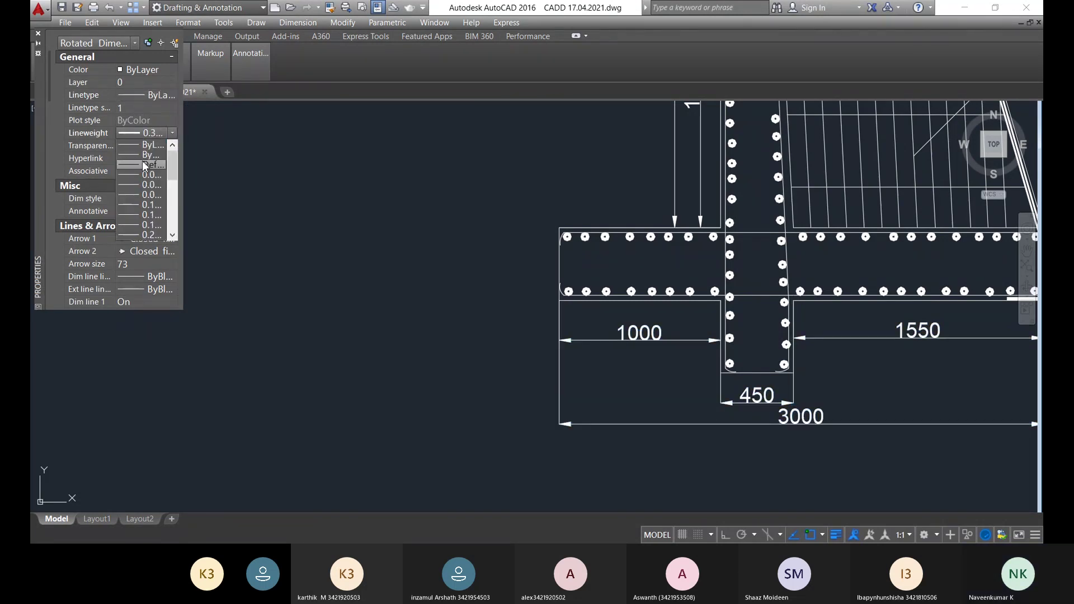
click(143, 164)
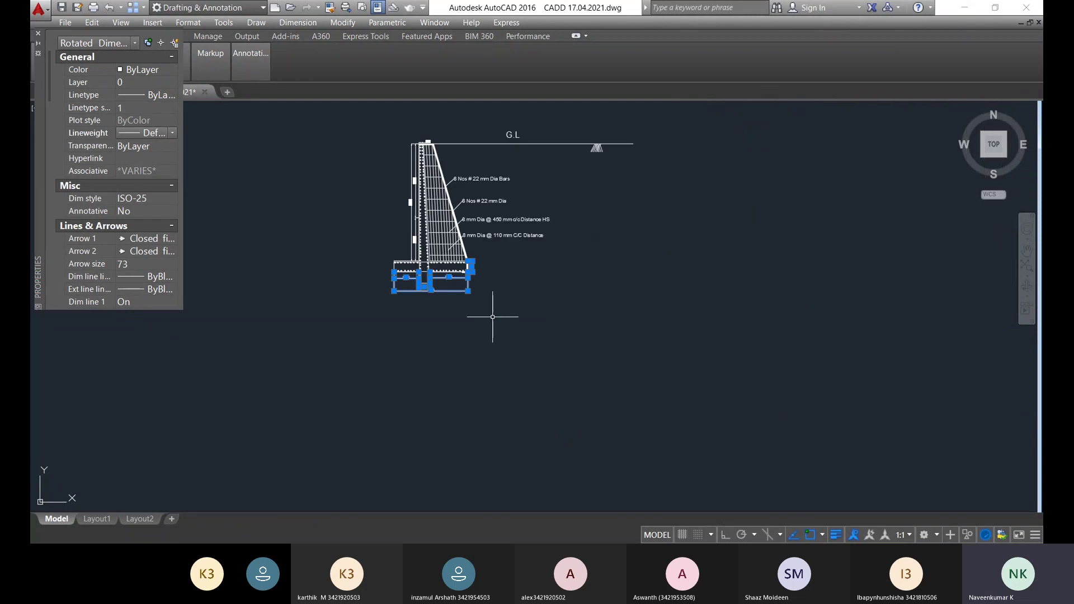
- Clear the selection of slab and shear key dimensions and close the object properties display
click(488, 331)
click(484, 334)
key(Escape)
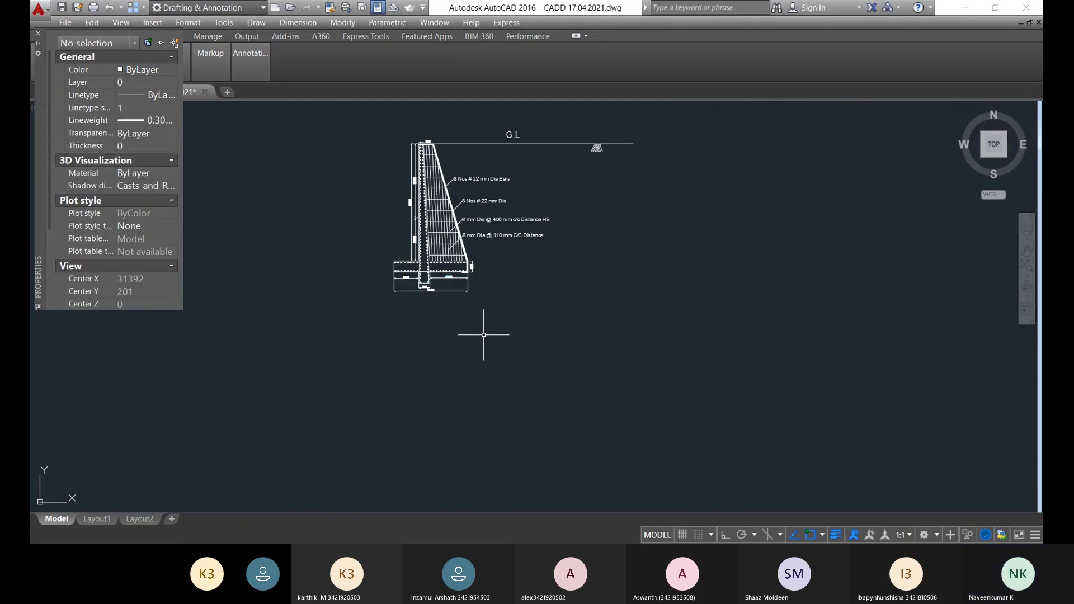
click(38, 36)
- Copy the title "DESIGN OF CANTILEVER RETAINING WALL" to just below the base slab of the sloped-back wall section
scroll(450, 209, up, 5)
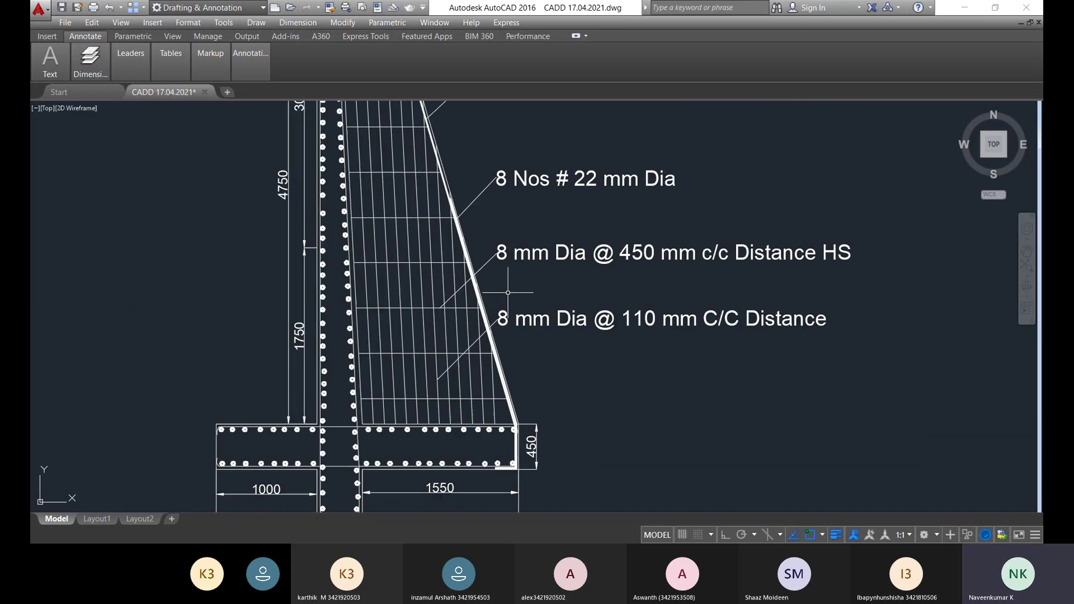
scroll(605, 438, down, 5)
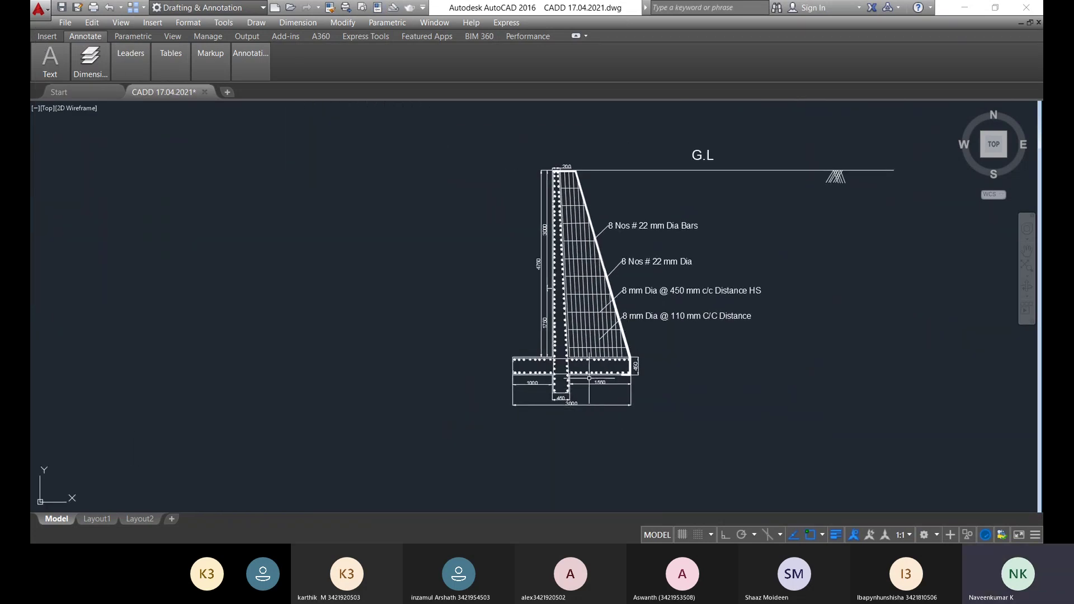
scroll(589, 378, down, 4)
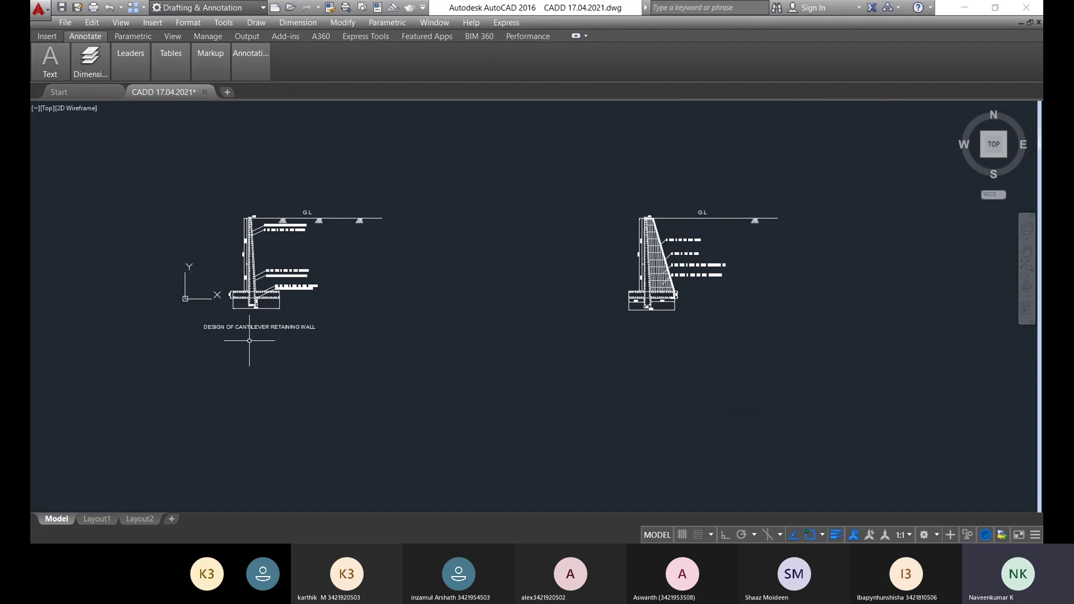
scroll(250, 340, up, 2)
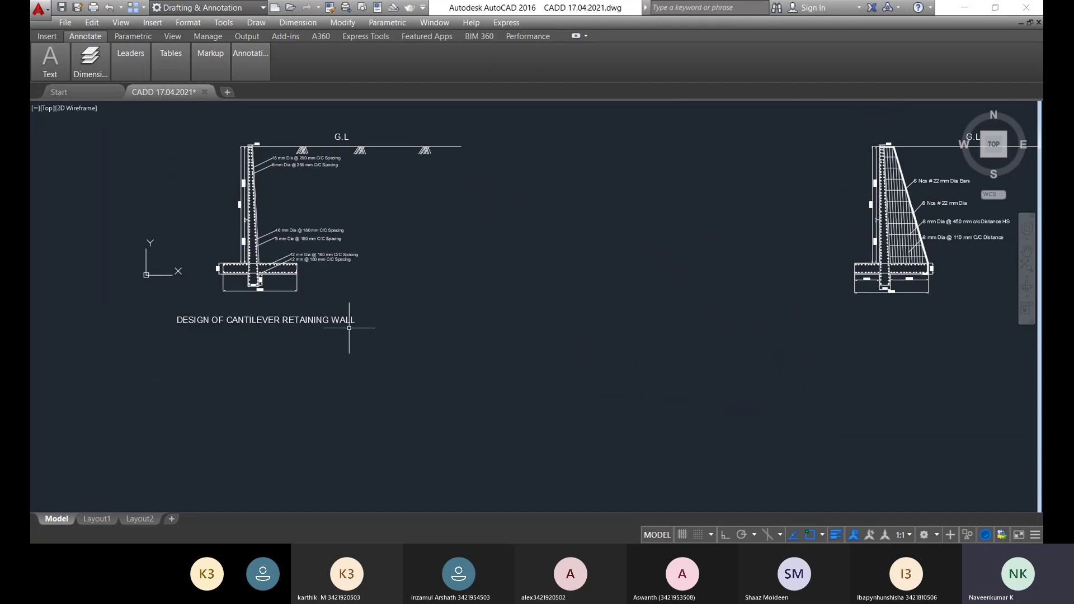
click(247, 320)
key(Return)
click(155, 325)
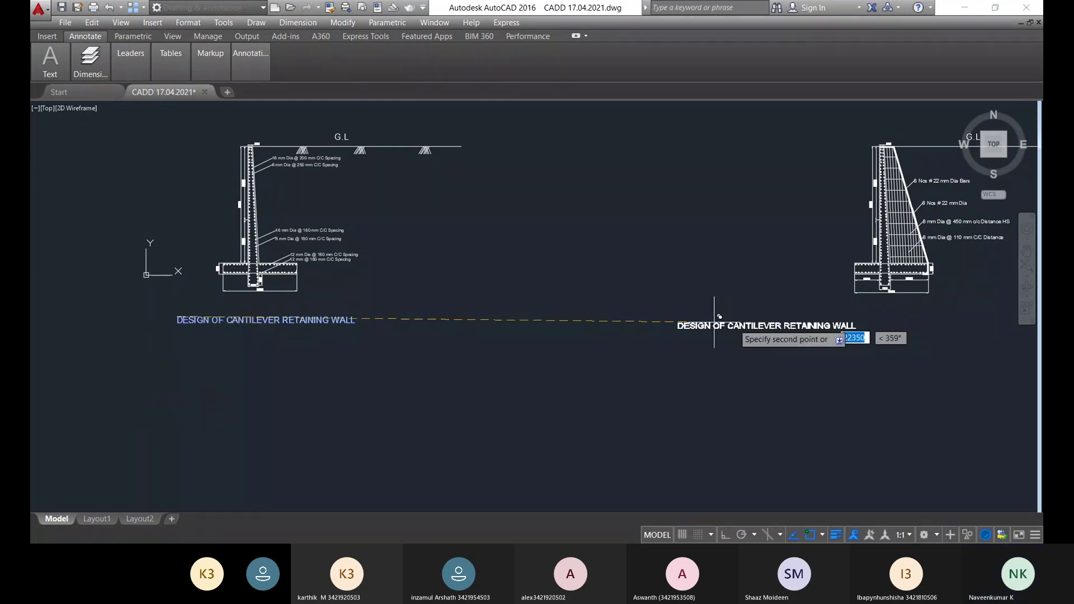
middle_drag(647, 343, 287, 354)
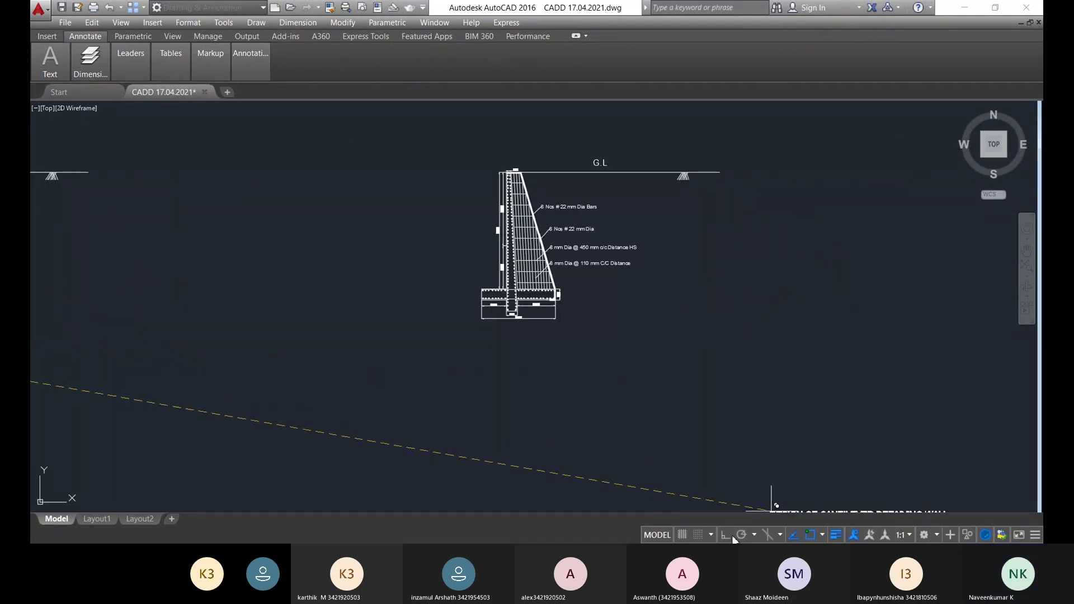
click(445, 358)
key(Escape)
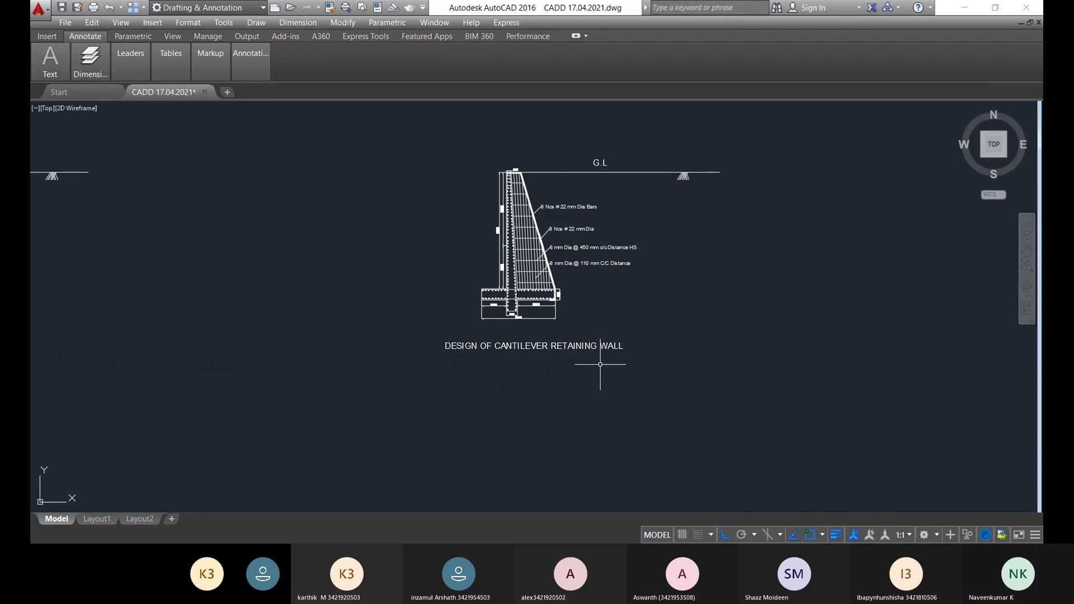
- Change the copied title below the second wall section to "DESIGN OF COUNTERFORT RETAINING WALL"
click(532, 346)
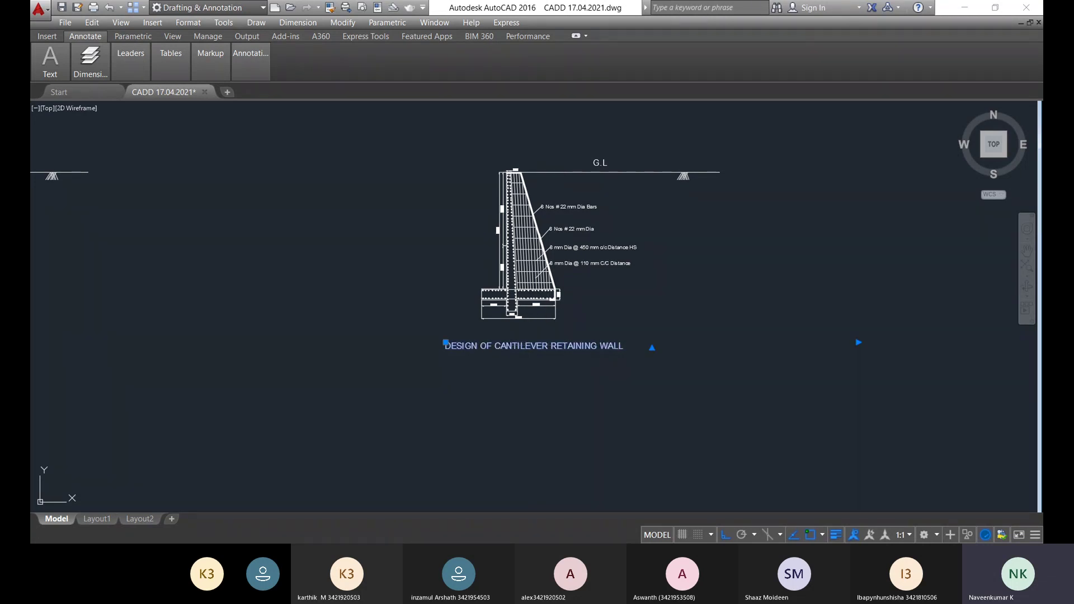
double_click(534, 347)
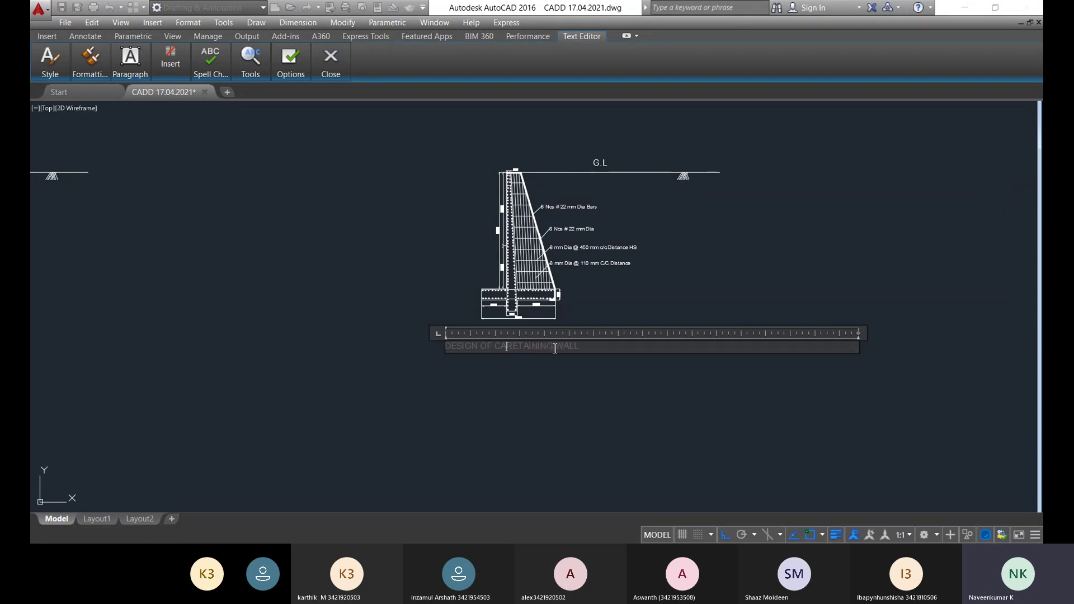
key(BackSpace)
key(BackSpace)
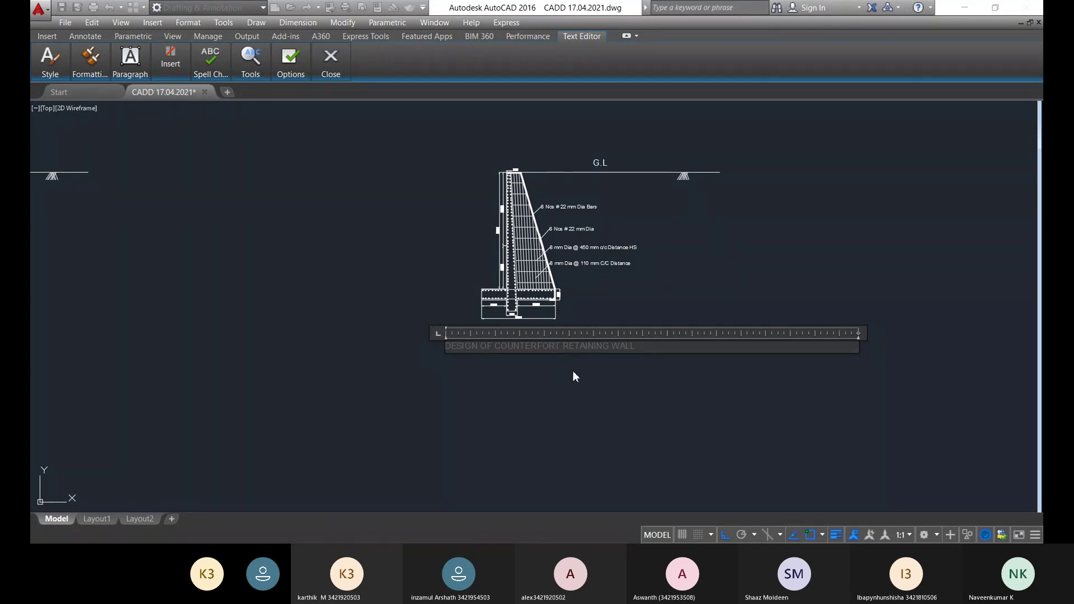
click(570, 385)
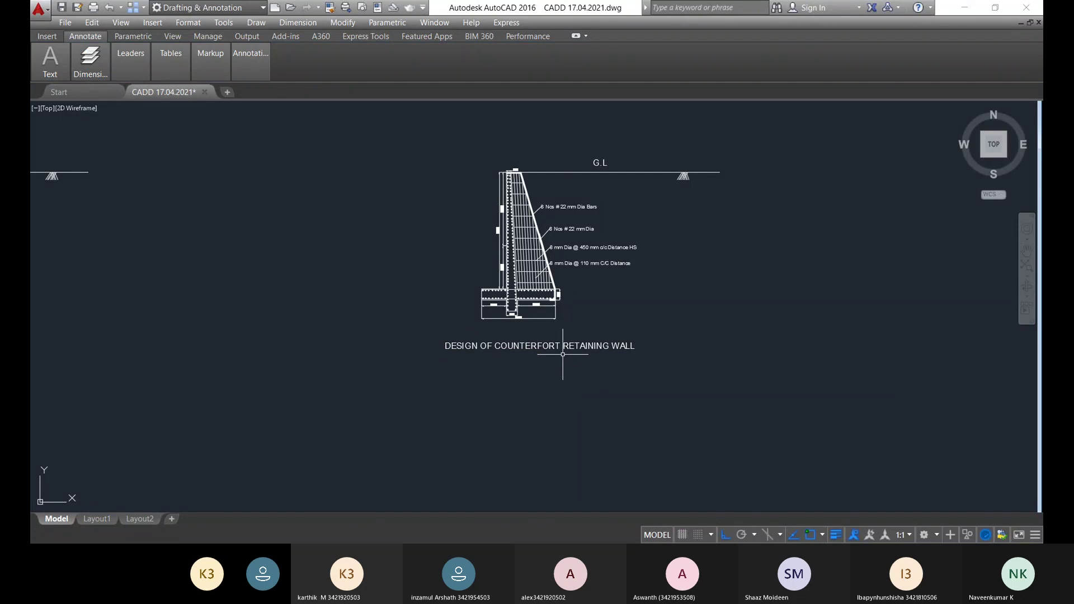
- Copy the labels "16 mm Dia @ 200 mm C/C Spacing" and "8 mm Dia @ 250 mm C/C Spacing" onto the counterfort wall's upper stem bars
scroll(563, 354, up, 4)
scroll(537, 319, down, 8)
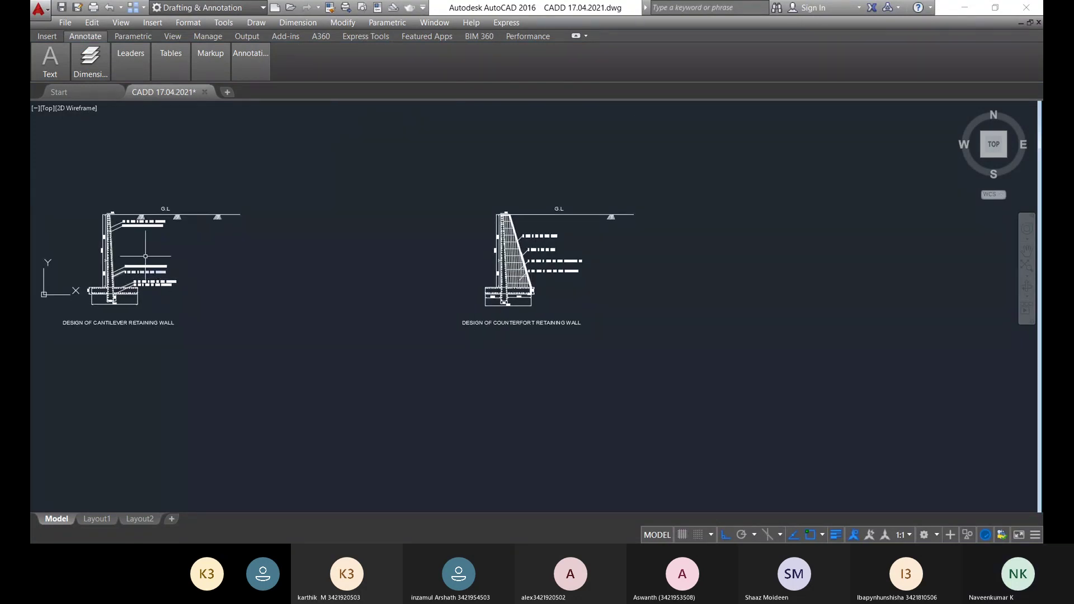
scroll(698, 282, up, 2)
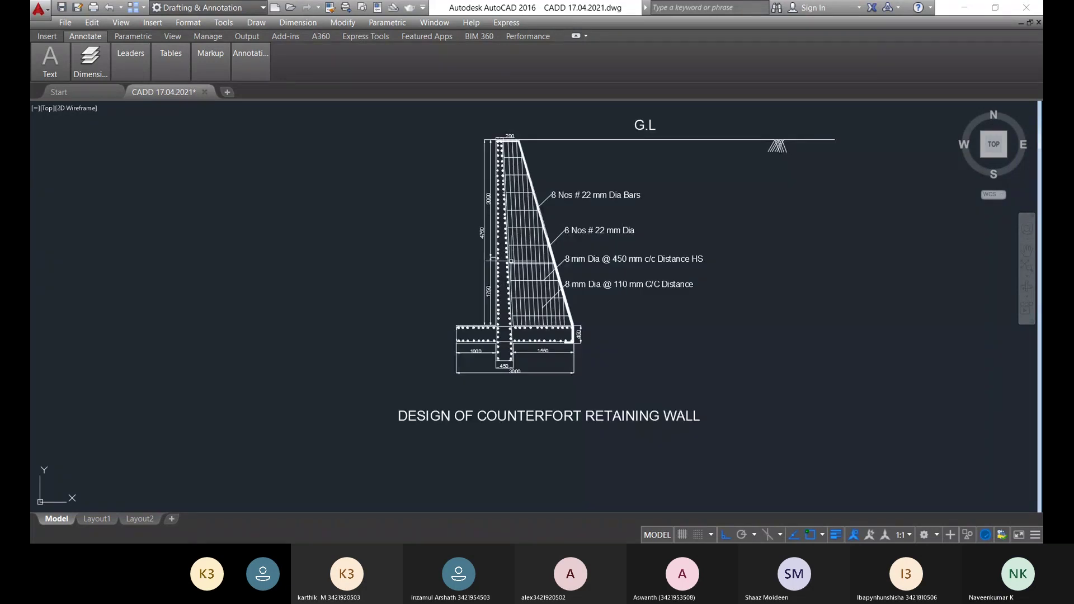
scroll(227, 266, down, 3)
middle_drag(228, 266, 448, 297)
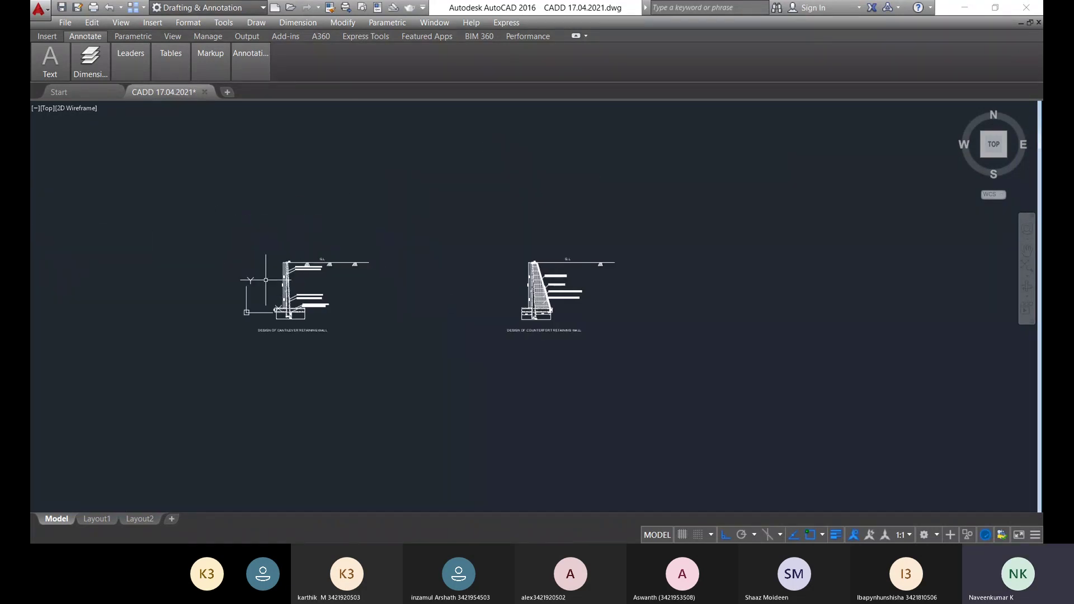
scroll(442, 274, up, 6)
click(455, 307)
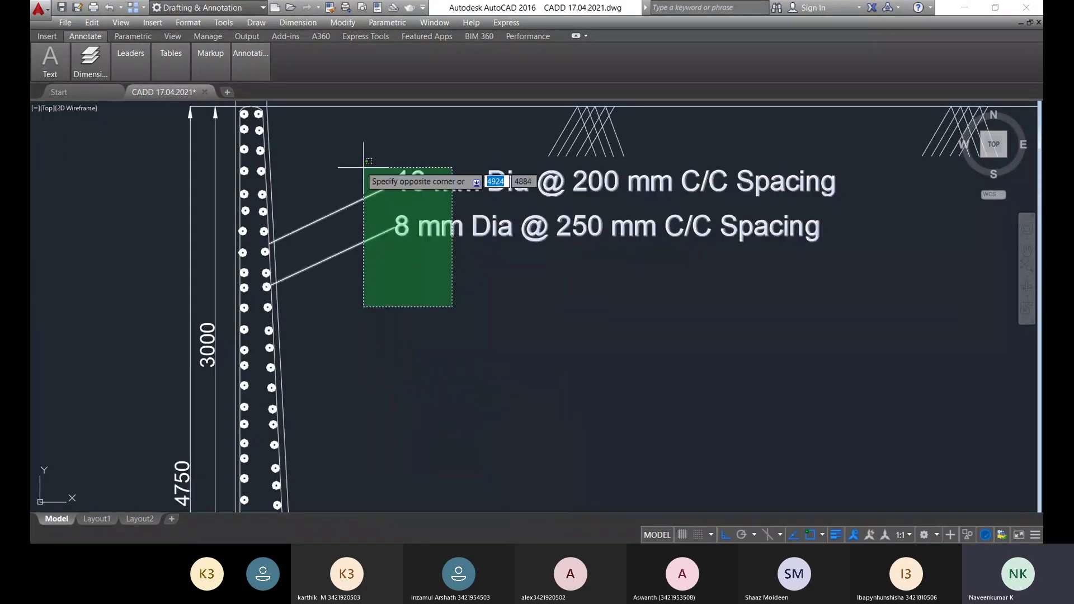
click(363, 170)
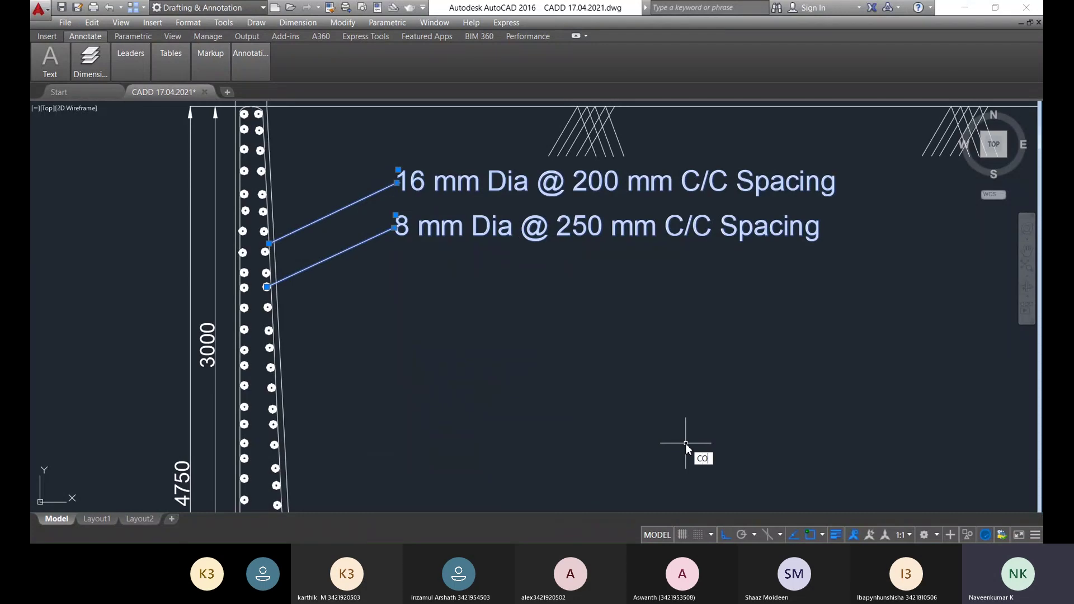
text(CO)
key(Return)
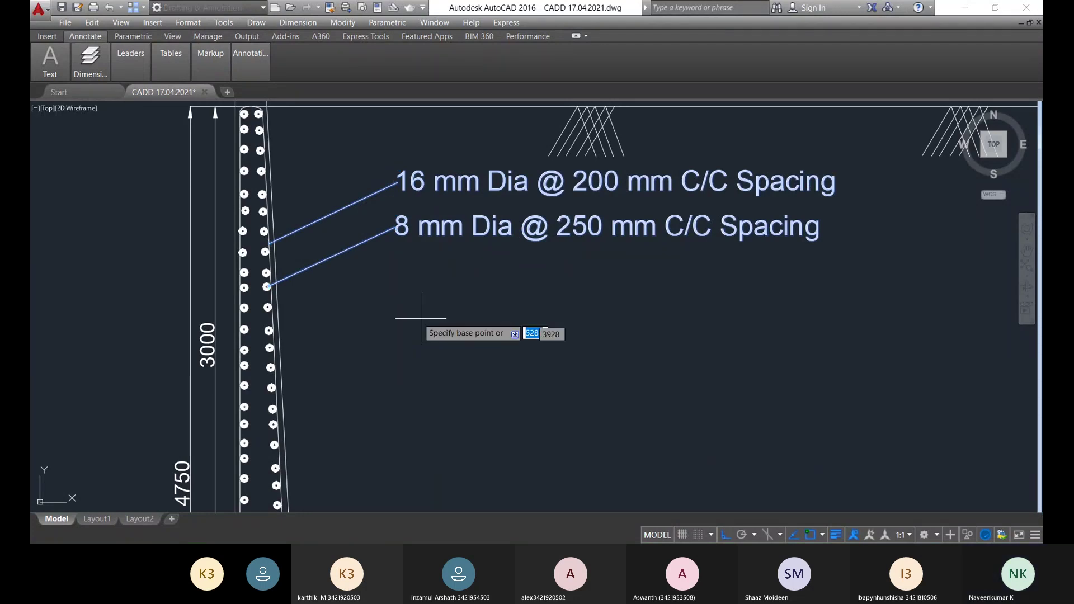
click(267, 286)
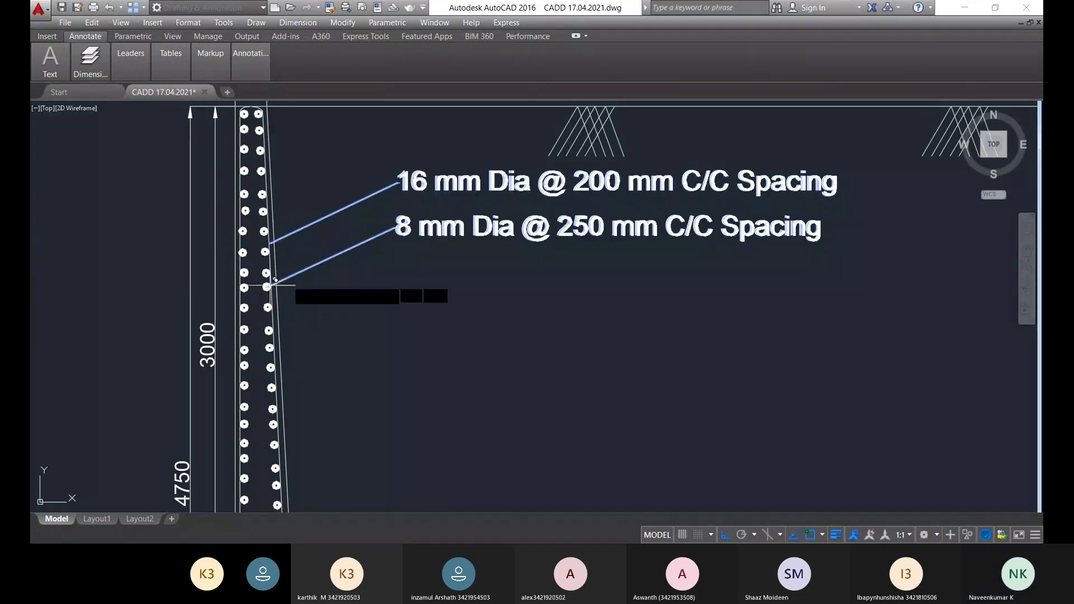
scroll(727, 353, down, 6)
middle_drag(757, 369, 864, 313)
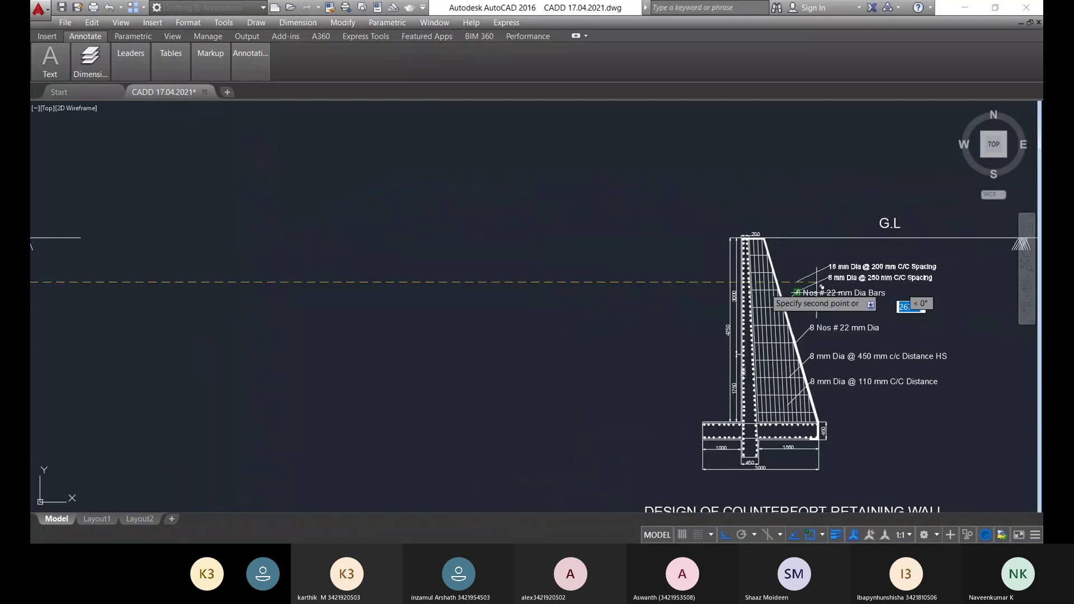
scroll(761, 287, up, 6)
scroll(730, 246, up, 8)
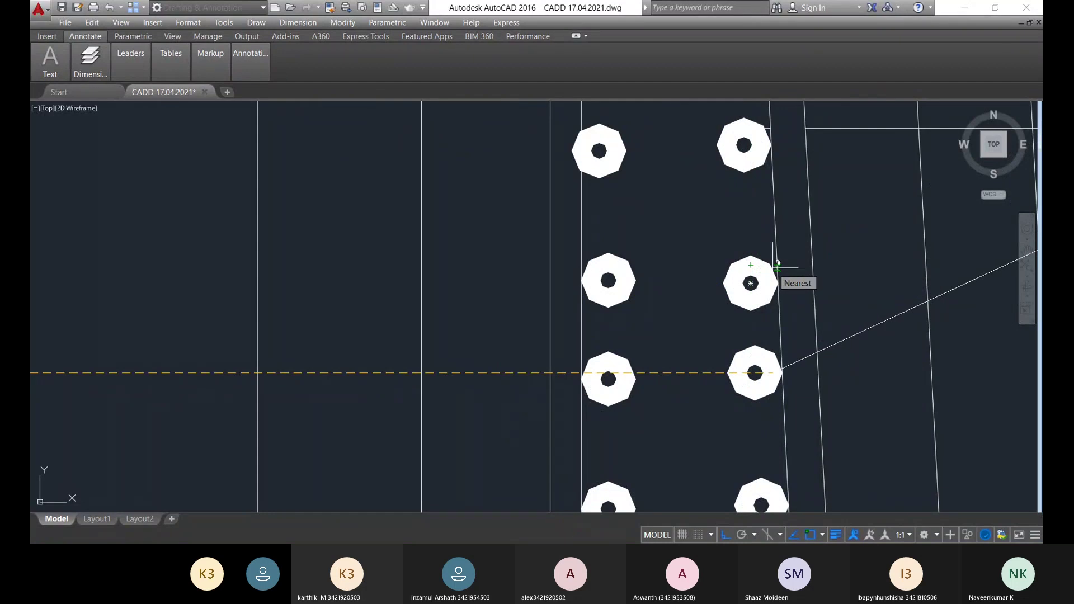
scroll(777, 263, down, 8)
scroll(867, 499, down, 2)
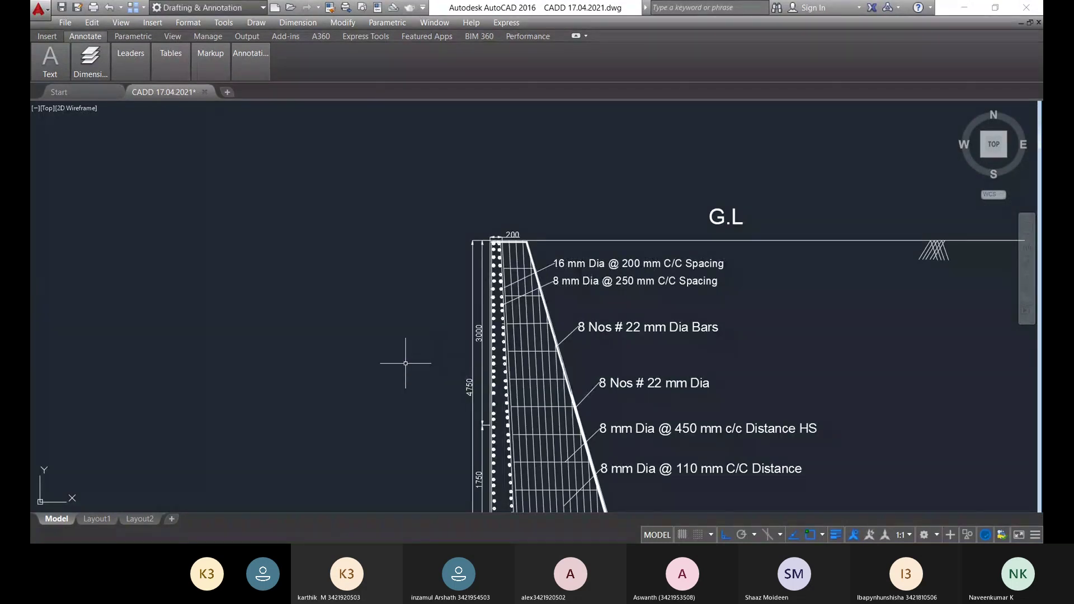
- Try to copy the four lower bar spacing labels from the cantilever wall to the counterfort wall section
scroll(406, 363, down, 3)
mouse_move(392, 370)
middle_down()
mouse_move(487, 352)
mouse_move(593, 304)
middle_up()
middle_drag(247, 320, 423, 294)
scroll(268, 320, up, 5)
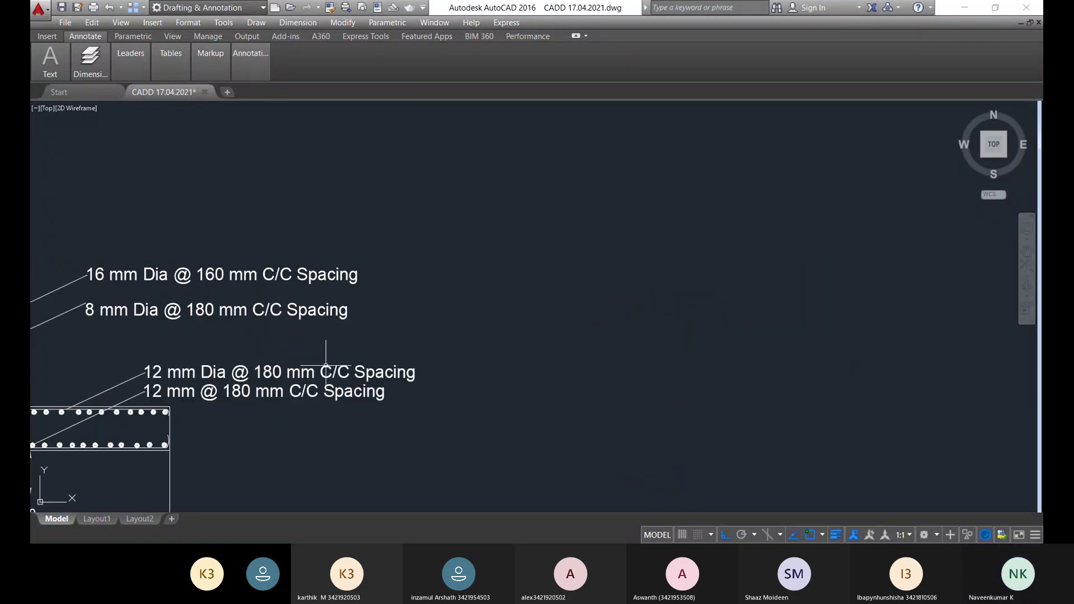
click(395, 441)
click(237, 216)
scroll(557, 424, down, 5)
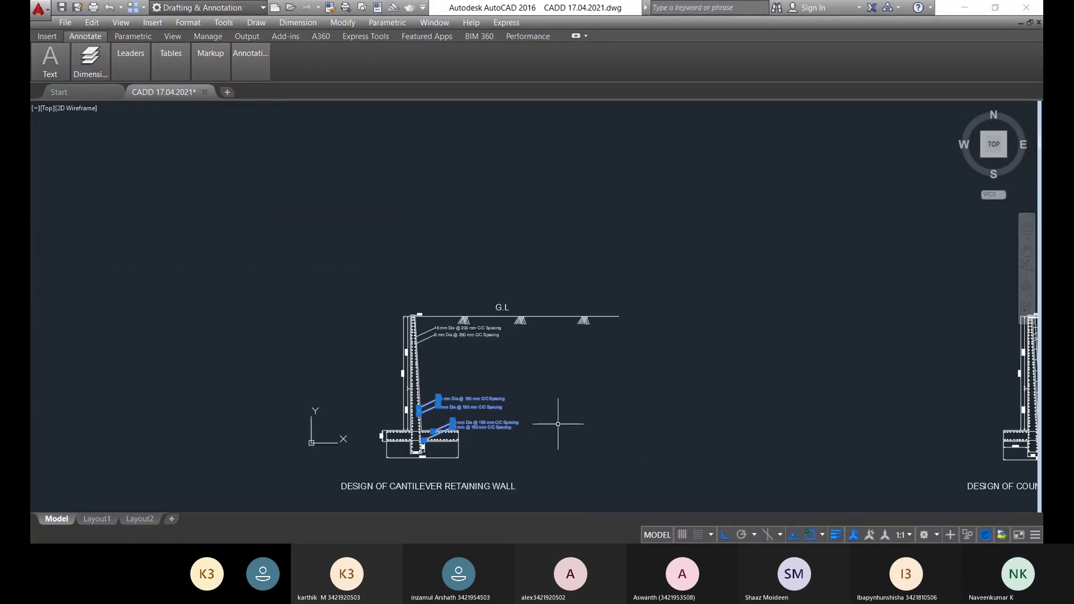
middle_drag(558, 424, 690, 349)
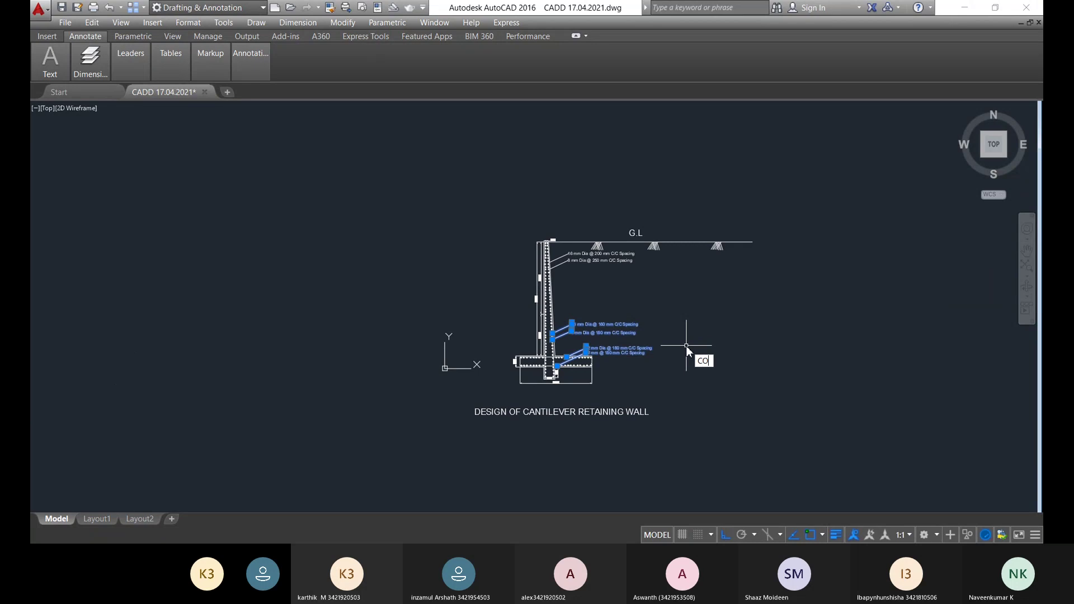
key(Return)
scroll(652, 369, up, 8)
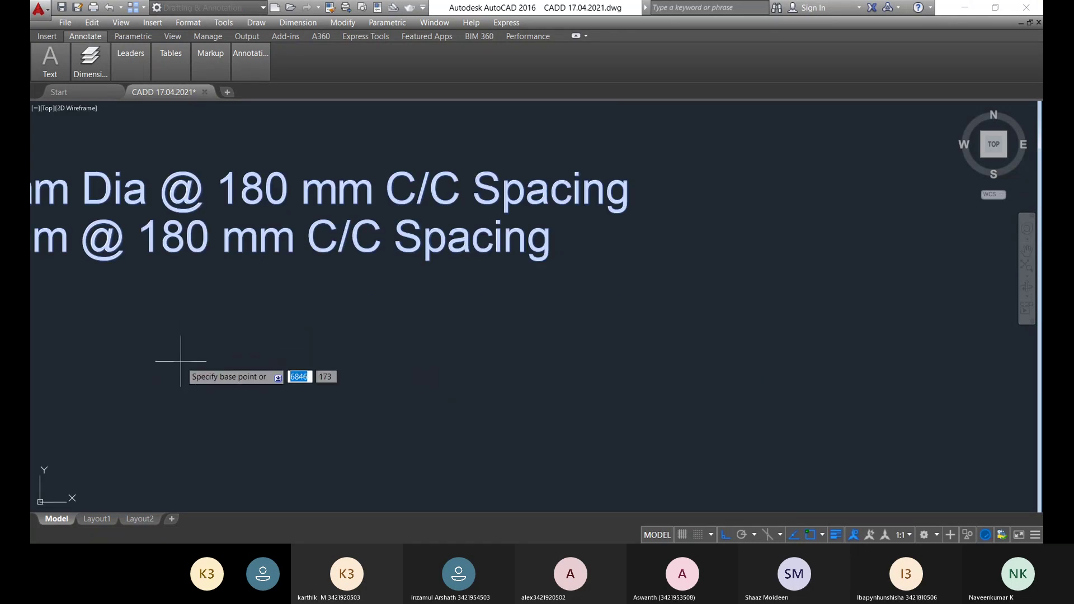
scroll(190, 366, down, 5)
middle_drag(204, 372, 492, 371)
scroll(246, 352, up, 8)
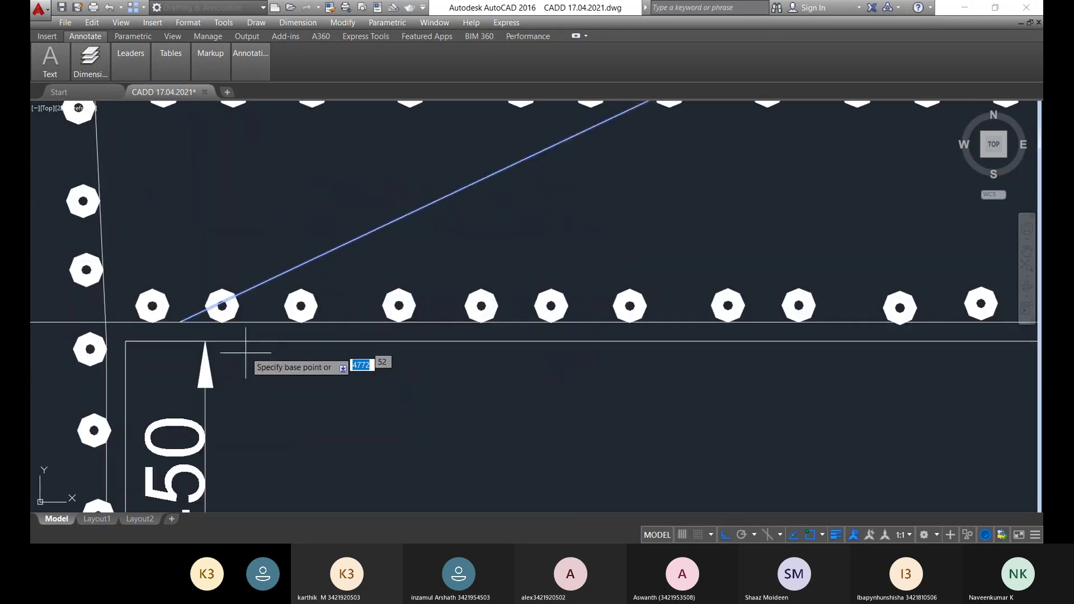
click(181, 321)
scroll(715, 358, down, 6)
scroll(715, 358, down, 10)
scroll(783, 409, up, 4)
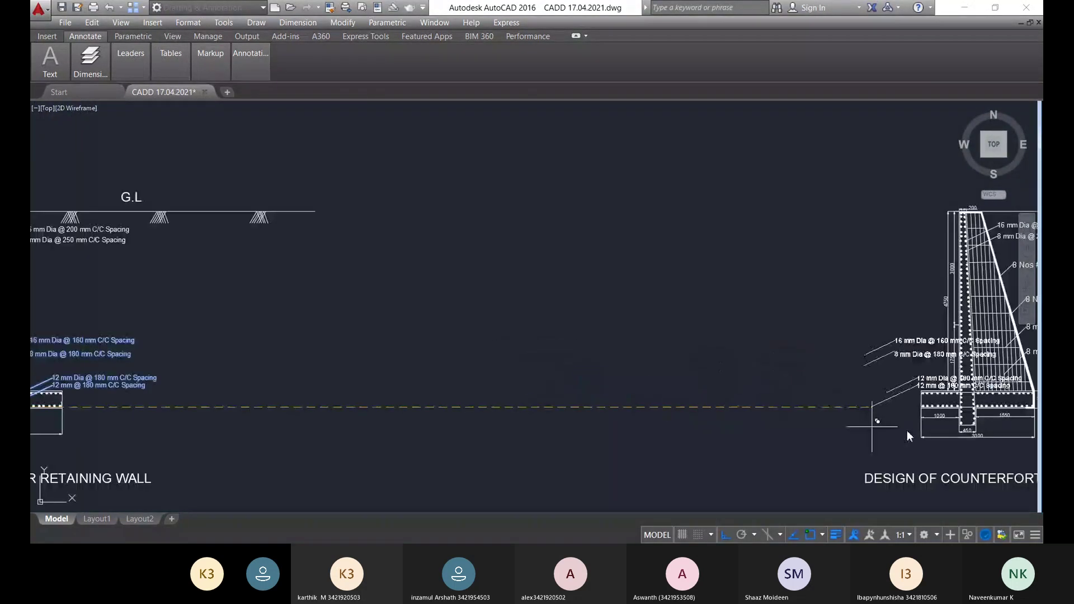
middle_drag(908, 430, 319, 330)
scroll(352, 313, up, 8)
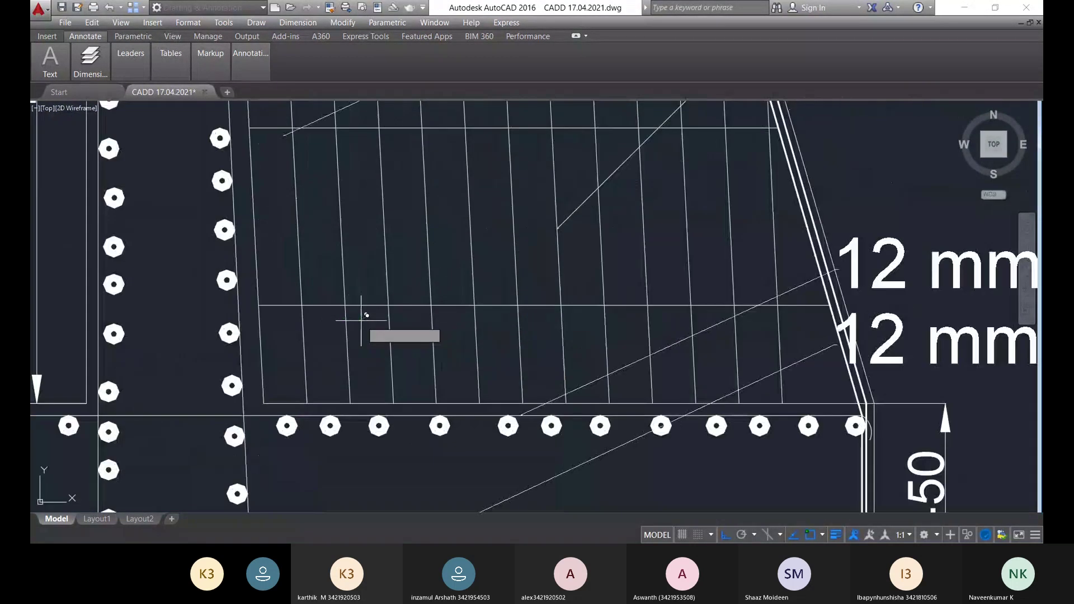
scroll(391, 312, down, 6)
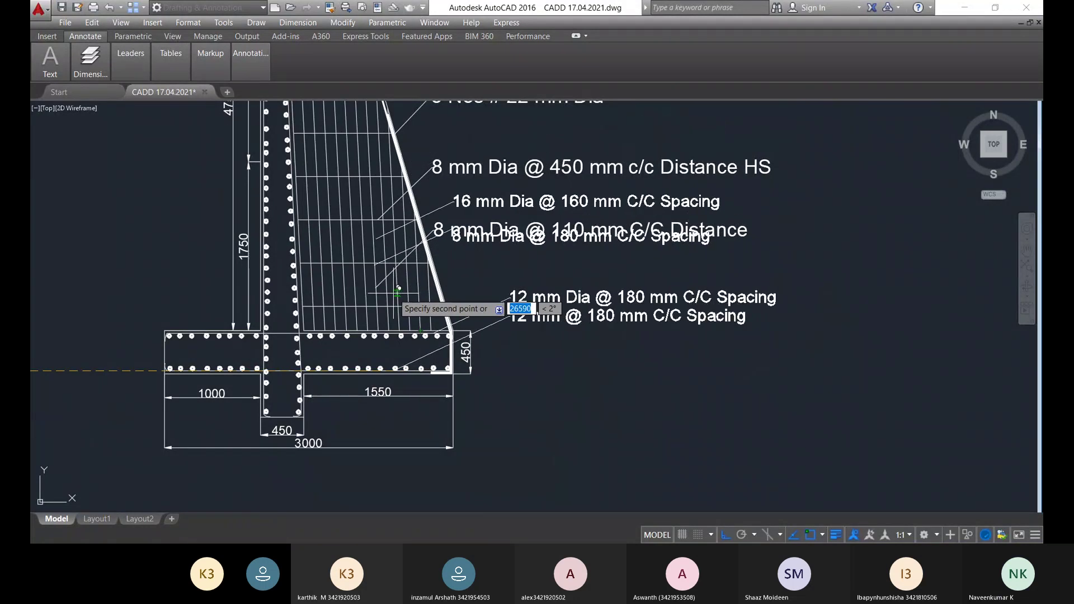
click(394, 293)
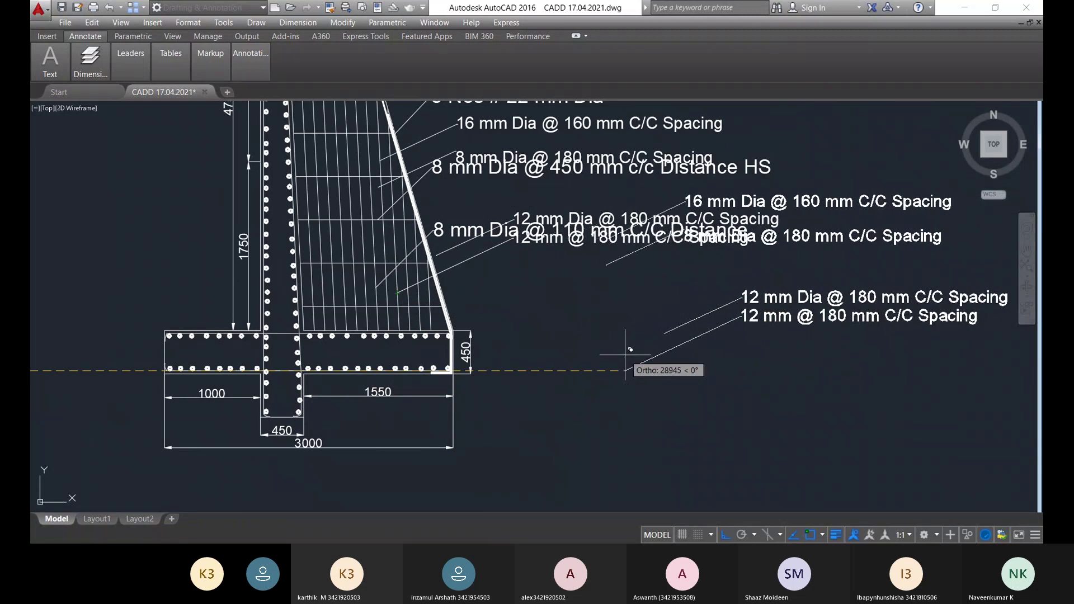
key(Escape)
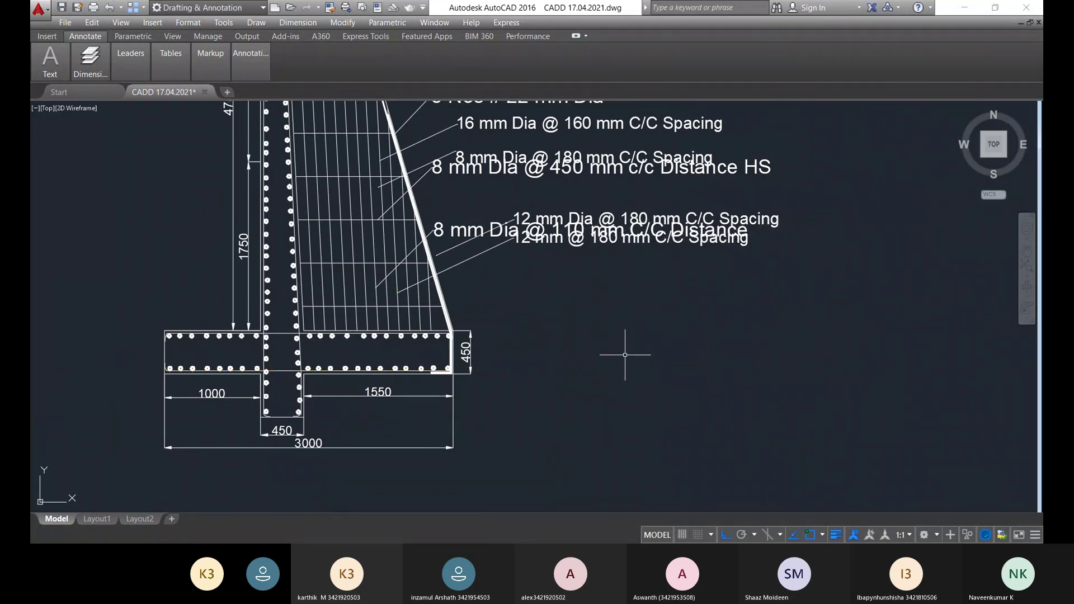
scroll(625, 355, down, 4)
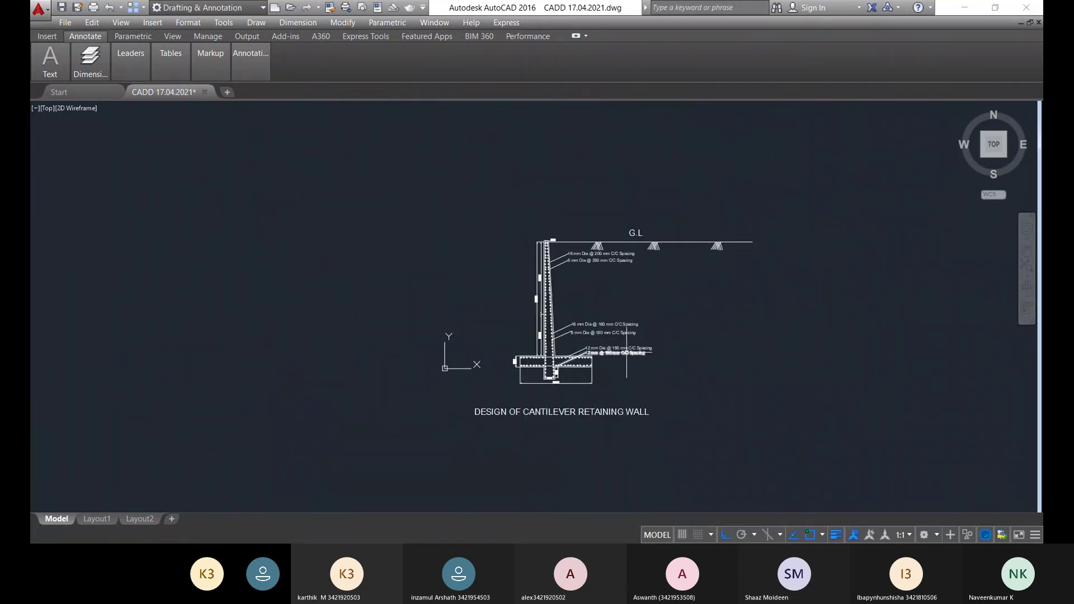
- Examine the labels, dimensions and title of the counterfort retaining wall section
scroll(627, 353, down, 5)
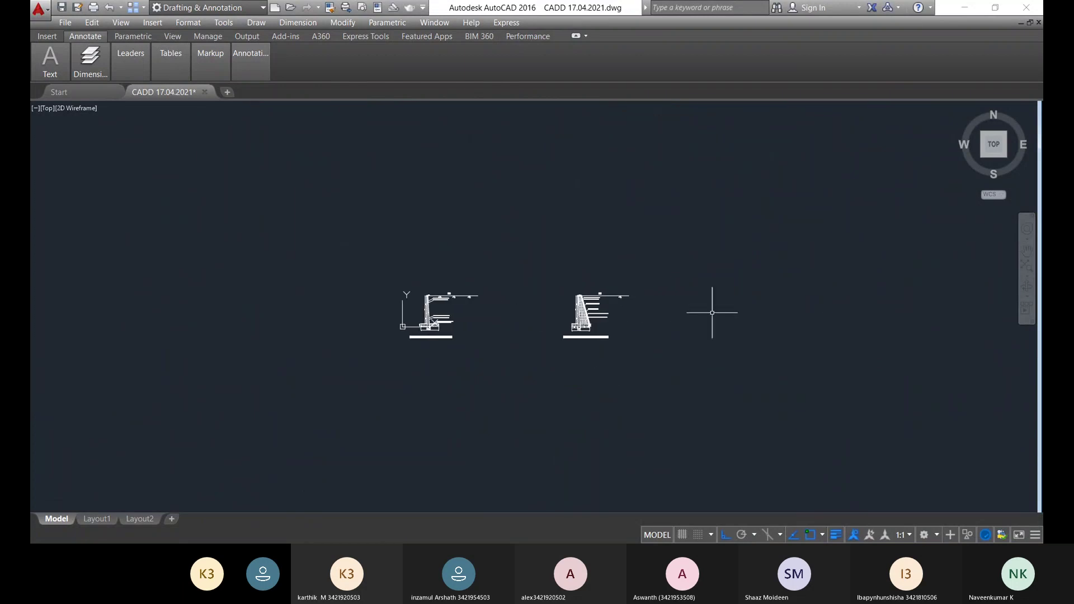
scroll(596, 347, up, 6)
scroll(596, 347, down, 4)
scroll(576, 355, up, 4)
middle_drag(575, 378, 563, 411)
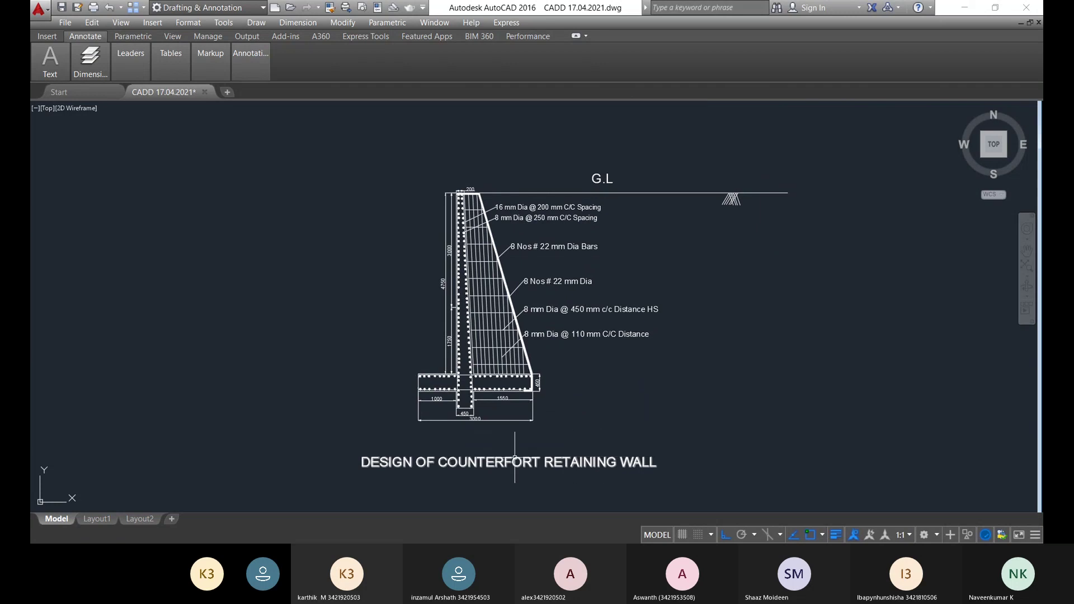
- Copy the labels "12 mm Dia @ 180 mm C/C Spacing" and "12 mm @ 180 mm C/C Spacing" from the cantilever wall onto the counterfort wall's base slab bars
scroll(239, 395, down, 3)
middle_drag(240, 396, 628, 391)
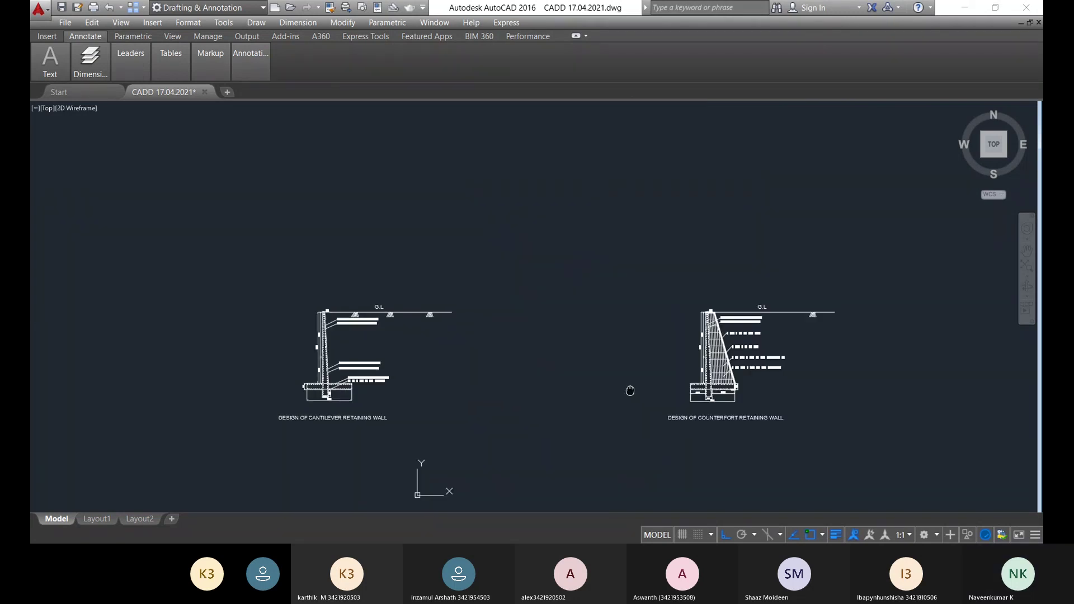
scroll(297, 382, up, 5)
click(298, 382)
click(179, 314)
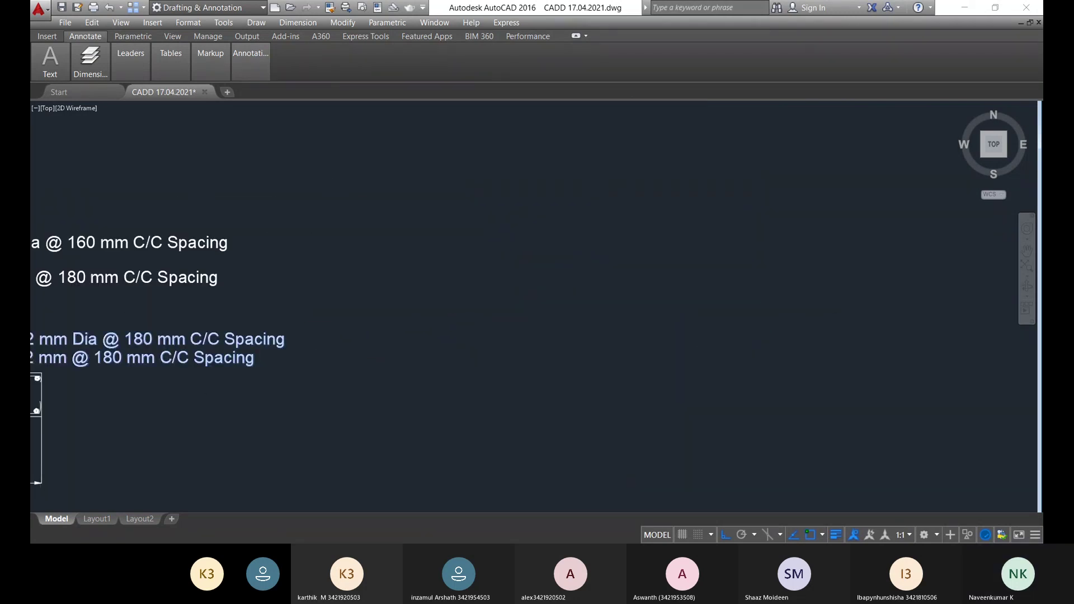
scroll(179, 313, down, 5)
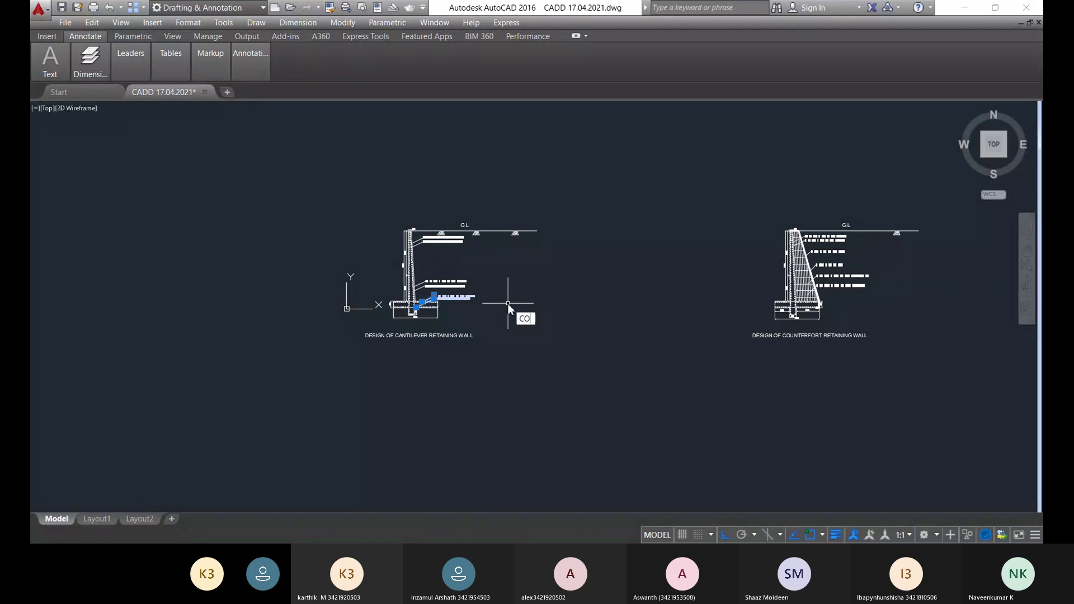
key(Return)
scroll(249, 290, up, 8)
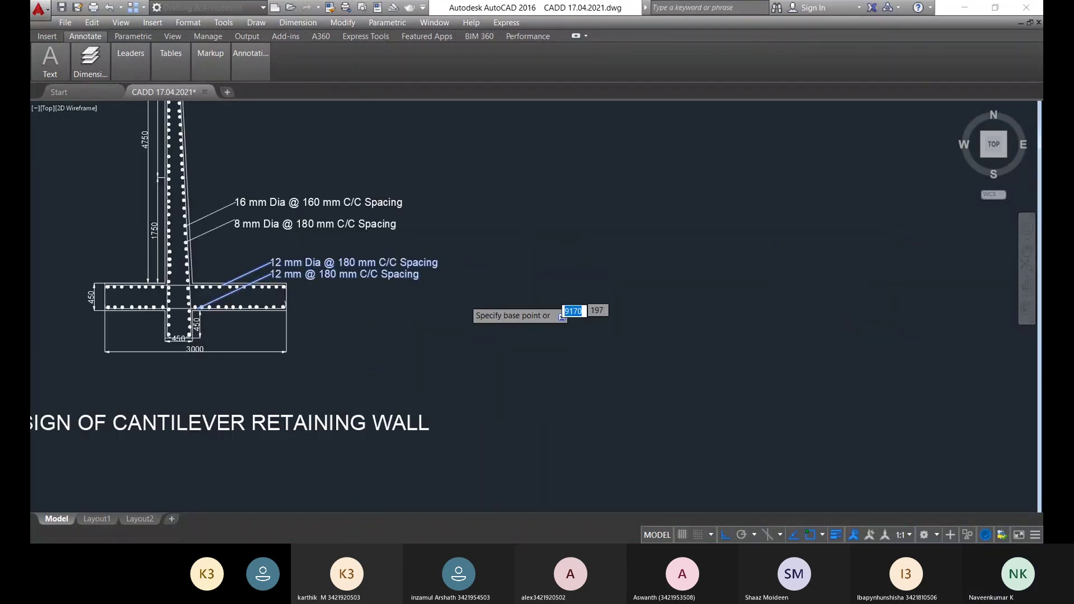
scroll(178, 293, down, 6)
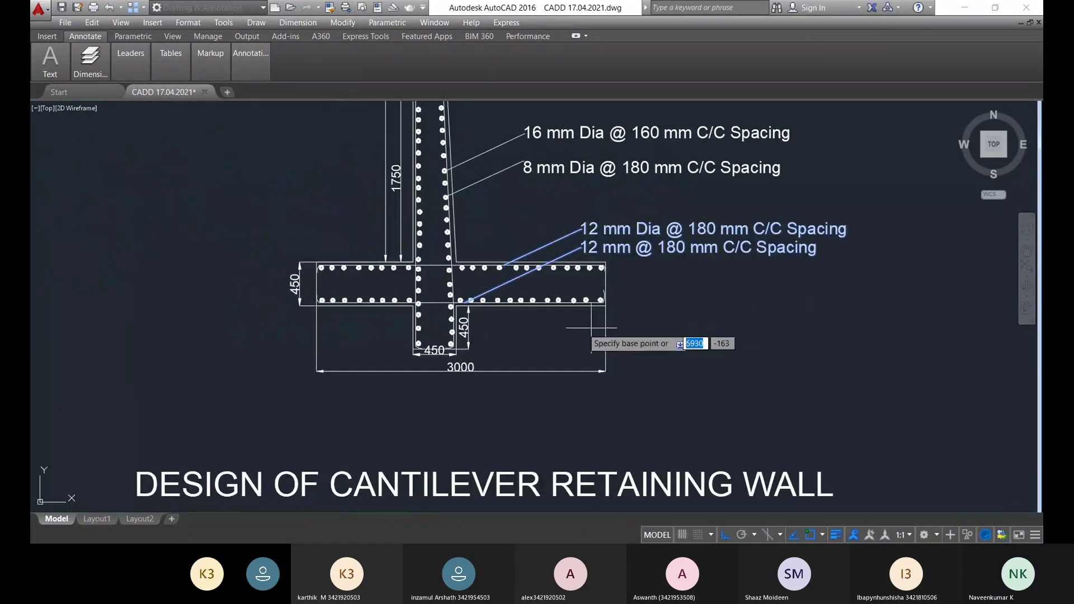
scroll(433, 293, up, 8)
scroll(112, 224, down, 6)
scroll(283, 264, up, 7)
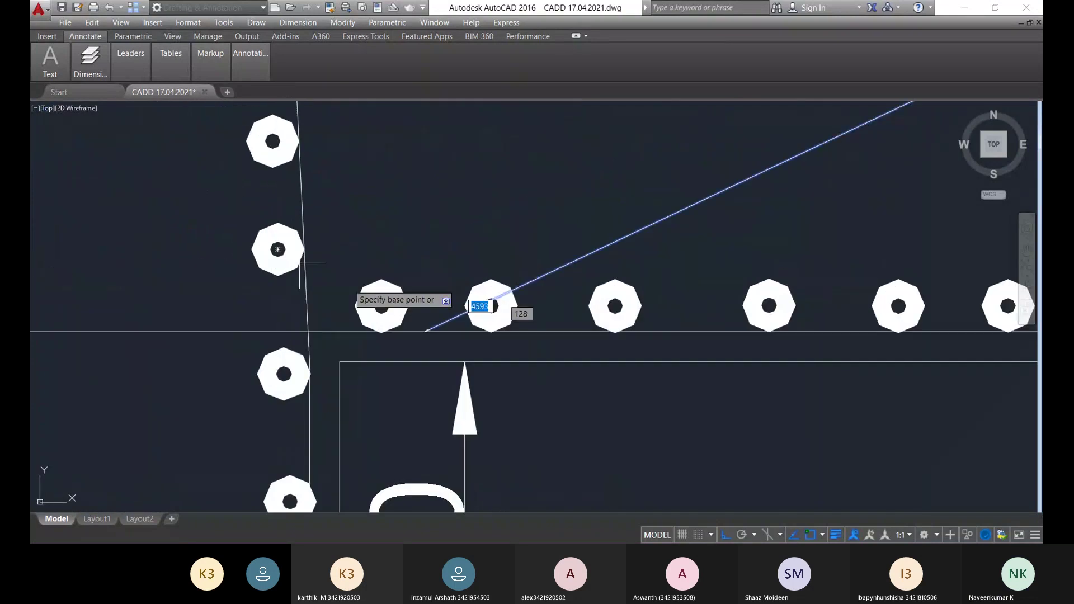
scroll(431, 319, down, 5)
scroll(811, 344, up, 6)
scroll(811, 344, down, 6)
middle_drag(772, 300, 201, 319)
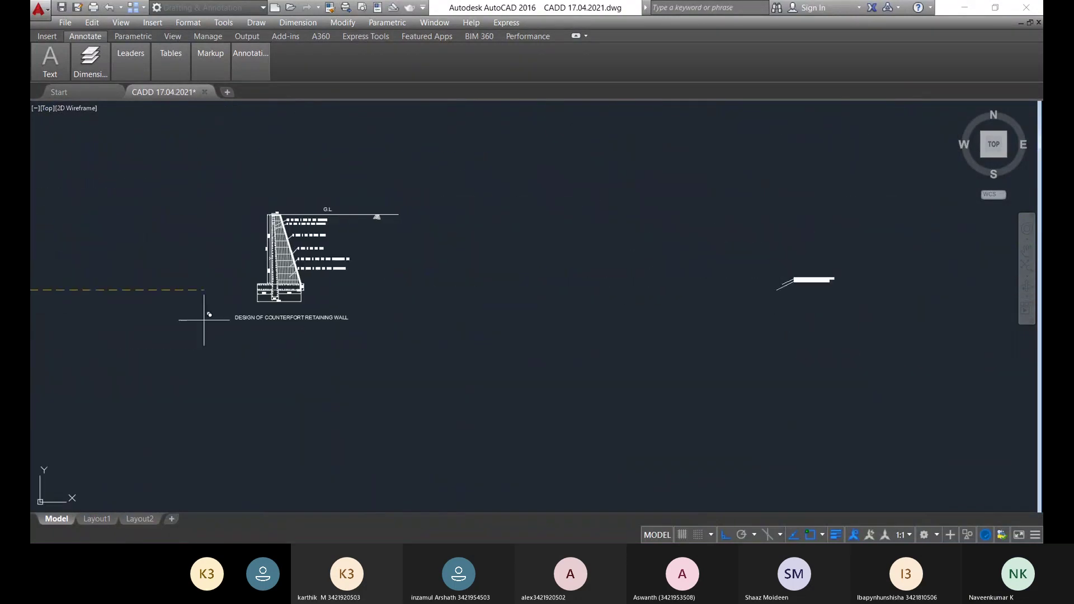
scroll(274, 279, up, 7)
scroll(302, 246, down, 2)
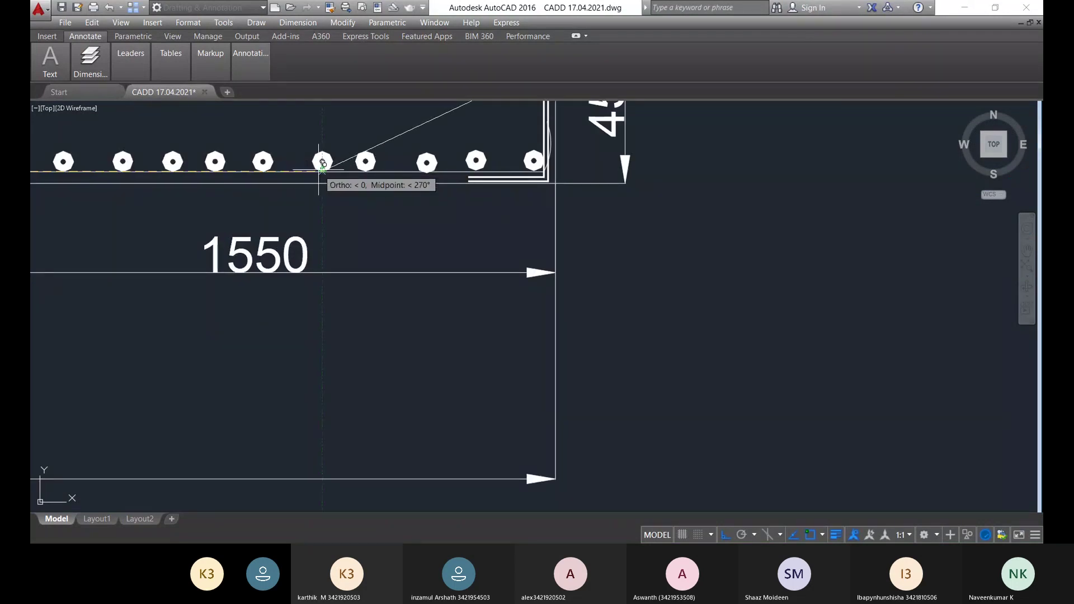
scroll(324, 168, down, 5)
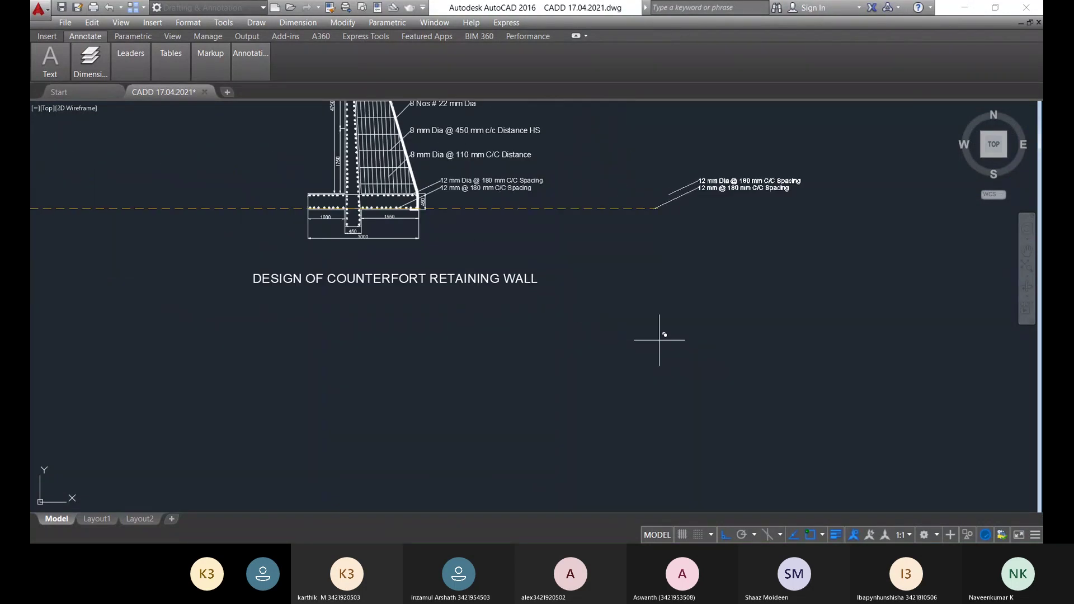
key(Escape)
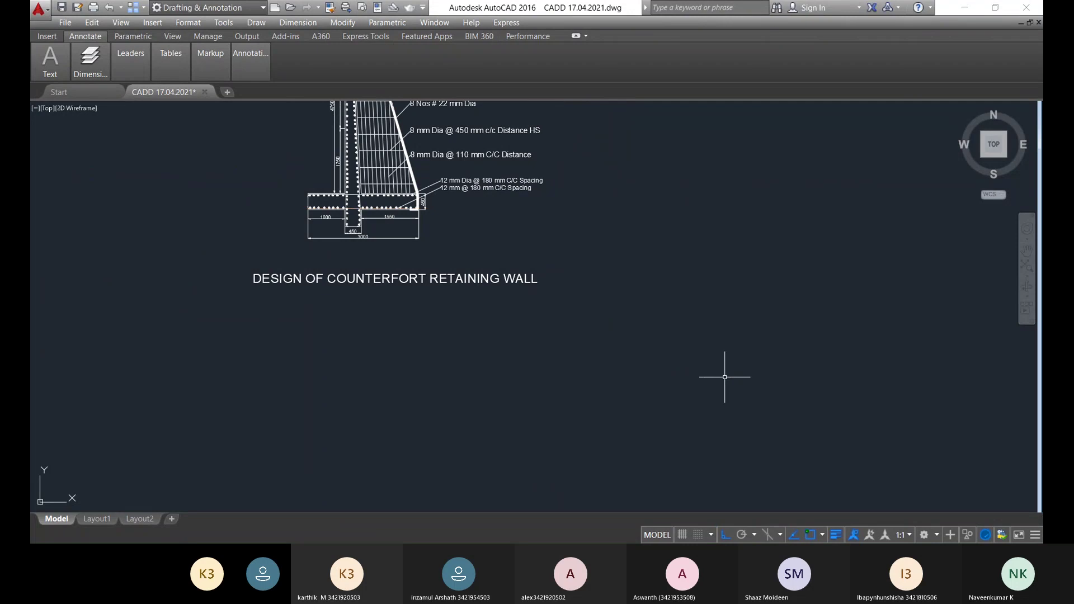
- Compare the bar spacing labels of the counterfort retaining wall section with those of the cantilever wall section
scroll(725, 377, down, 7)
scroll(703, 364, up, 9)
scroll(638, 335, down, 4)
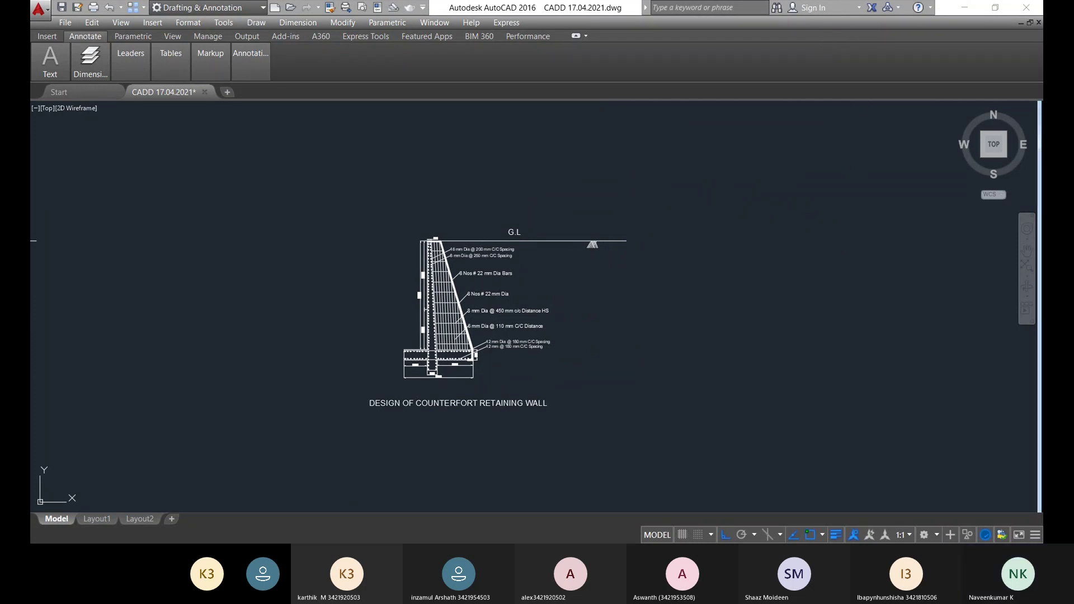
scroll(529, 329, up, 1)
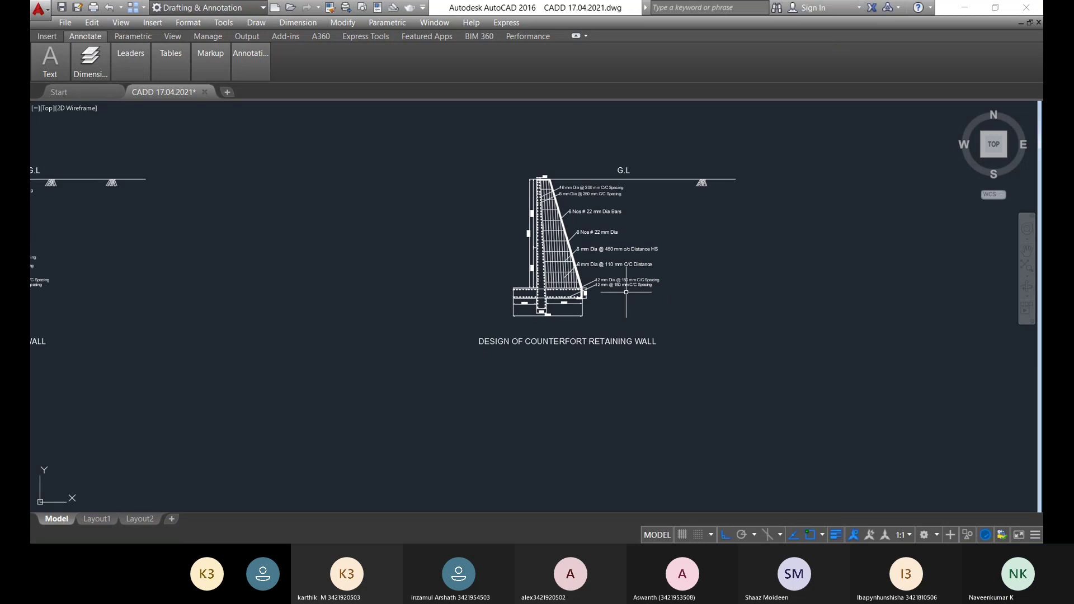
scroll(626, 283, up, 3)
scroll(193, 321, down, 6)
middle_drag(391, 322, 868, 280)
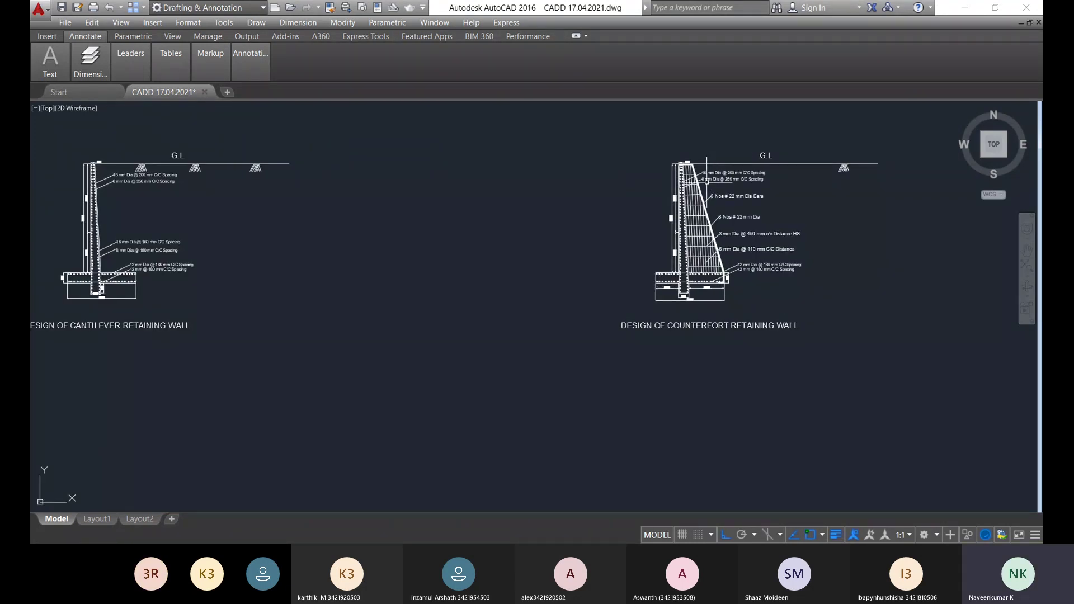
- Append "VS" to the counterfort label "8 mm Dia @ 110 mm C/C Distance"
scroll(705, 180, up, 4)
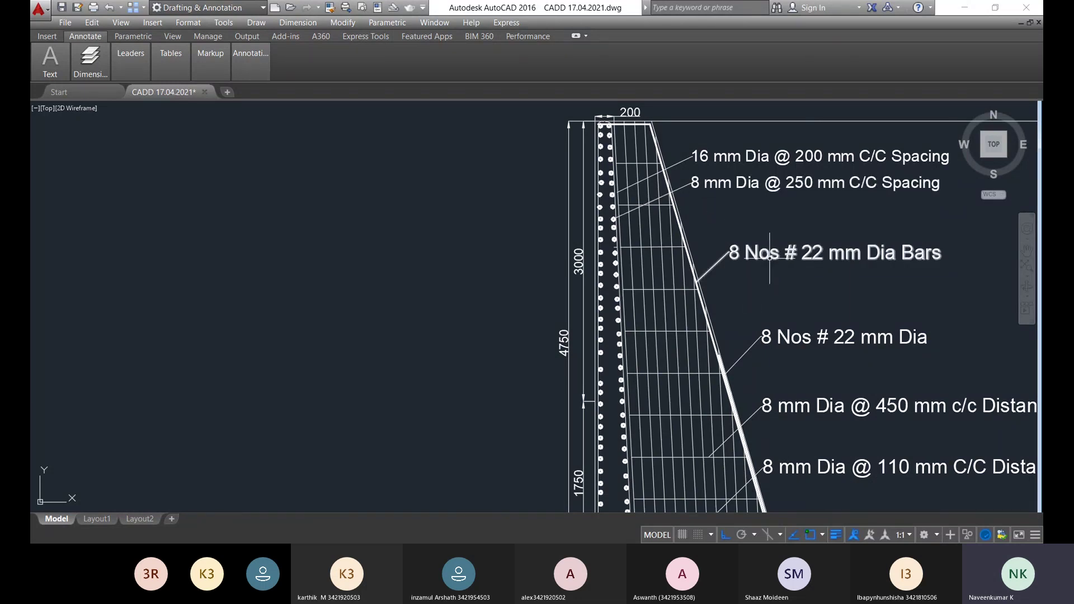
middle_drag(778, 279, 745, 250)
scroll(746, 250, down, 1)
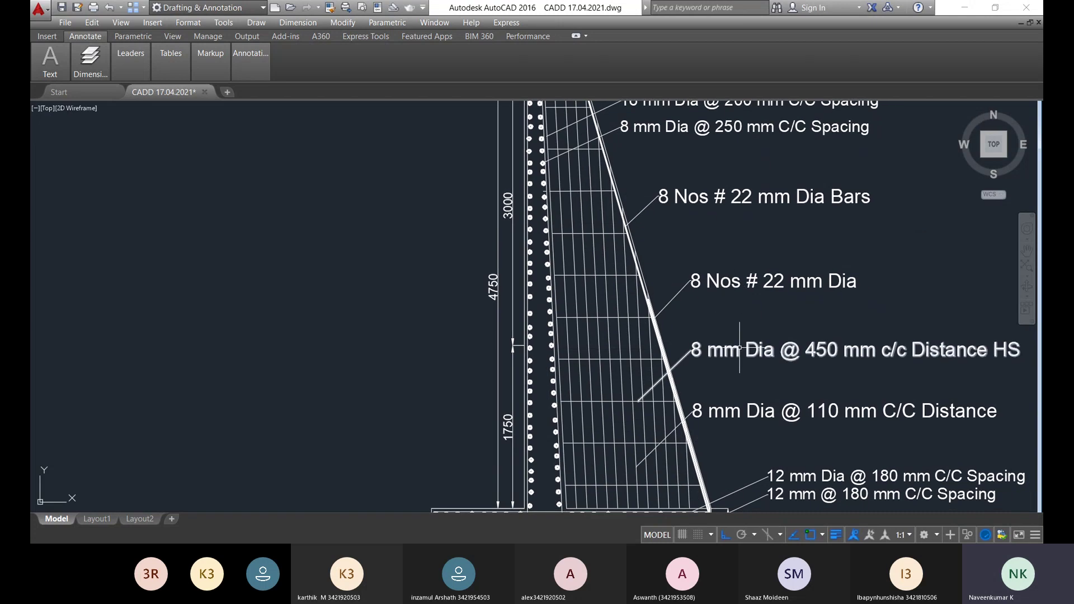
scroll(711, 347, down, 2)
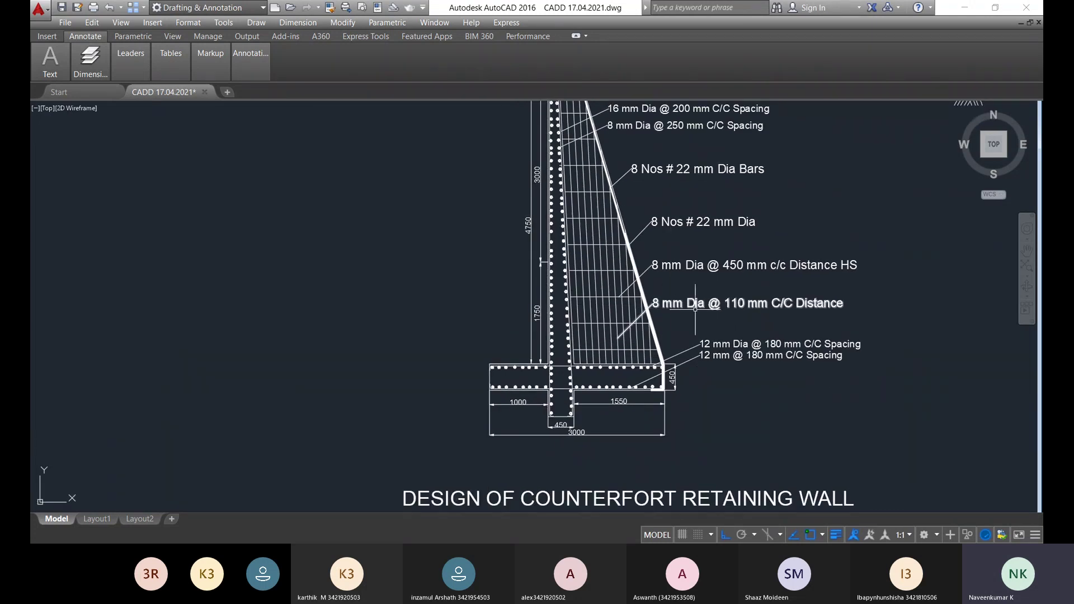
middle_drag(800, 293, 716, 297)
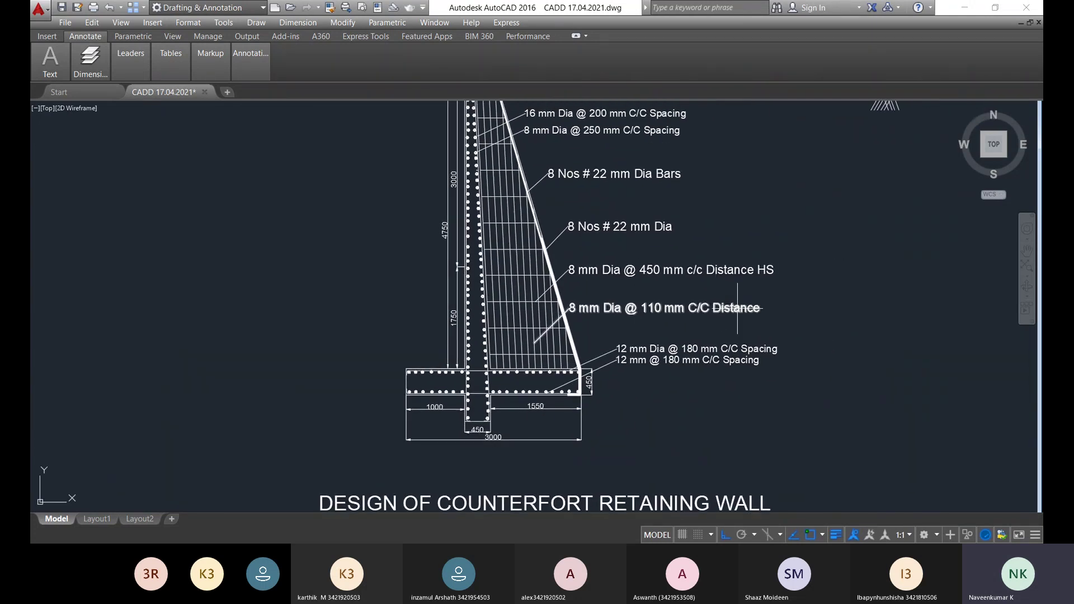
click(737, 307)
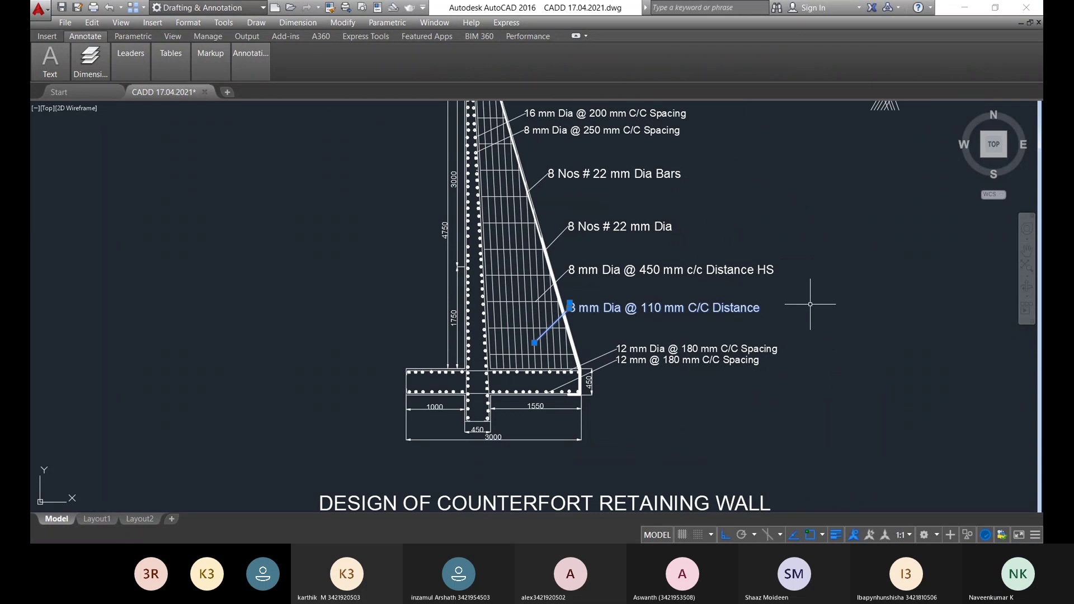
double_click(571, 308)
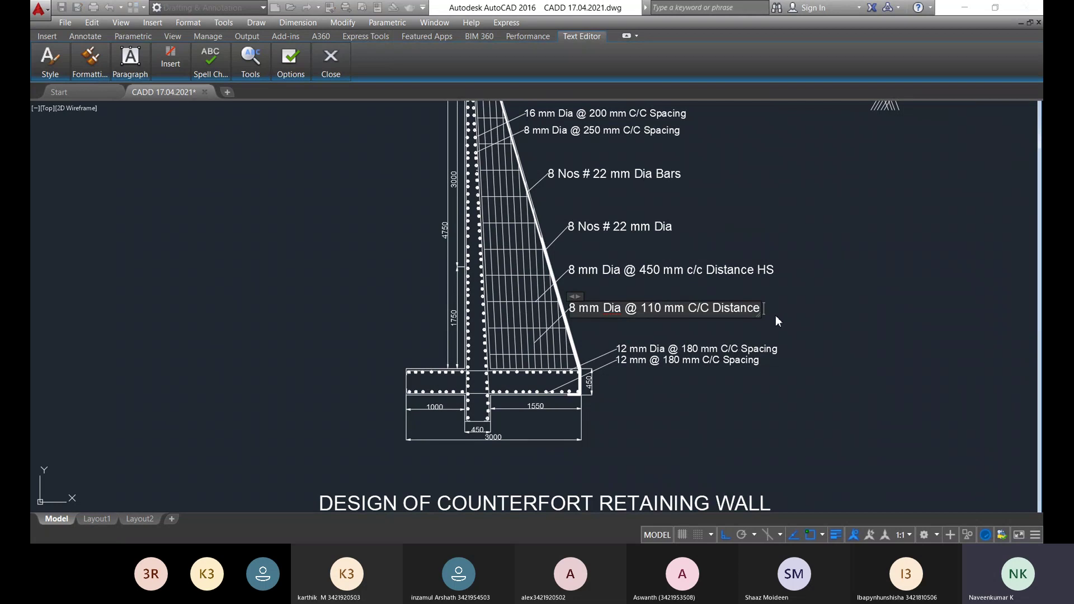
text(VS)
click(818, 324)
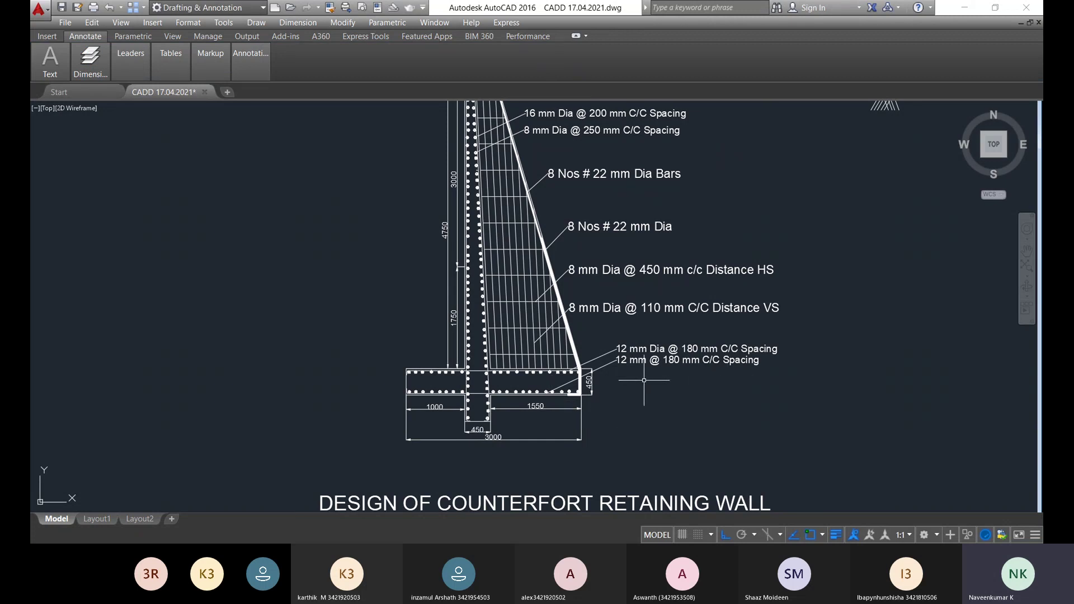
- Review the counterfort retaining wall section's complete set of bar labels, dimensions and title
scroll(691, 386, down, 4)
scroll(680, 391, up, 5)
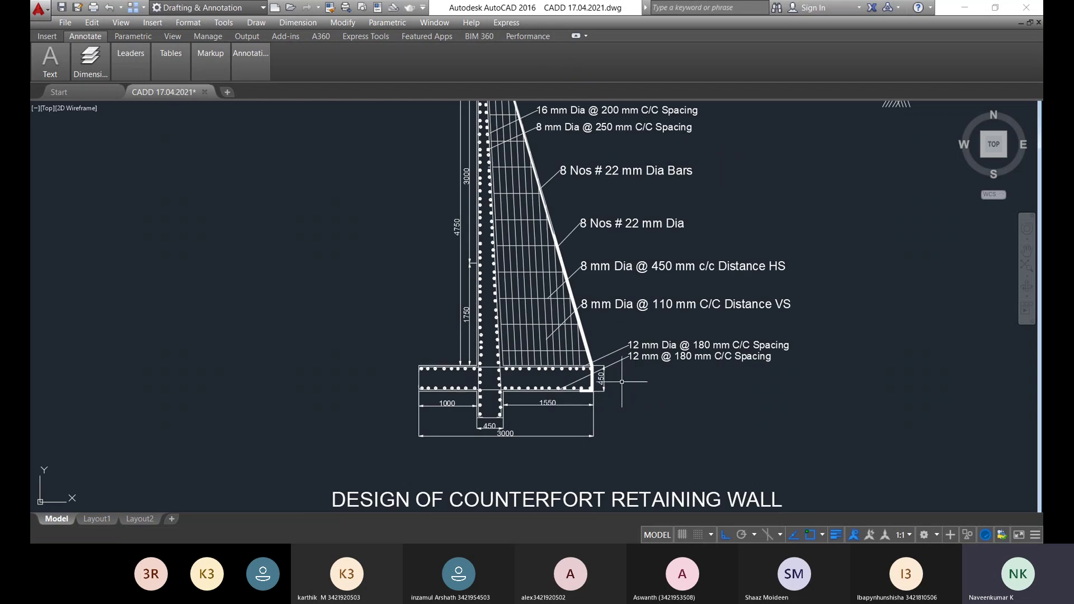
scroll(604, 372, down, 2)
middle_drag(698, 393, 661, 375)
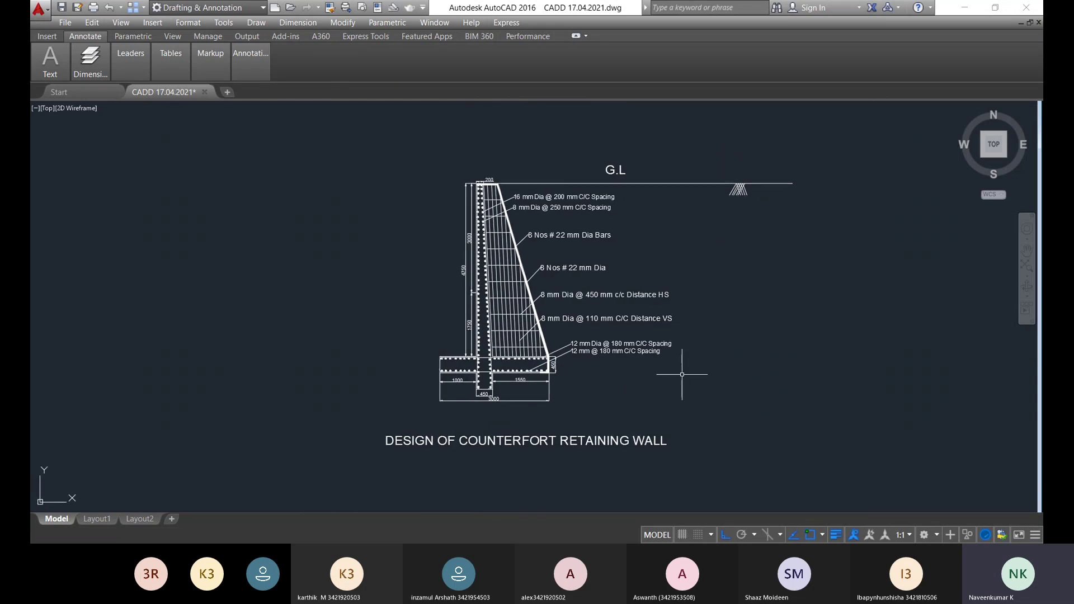
scroll(727, 356, up, 2)
scroll(724, 355, down, 2)
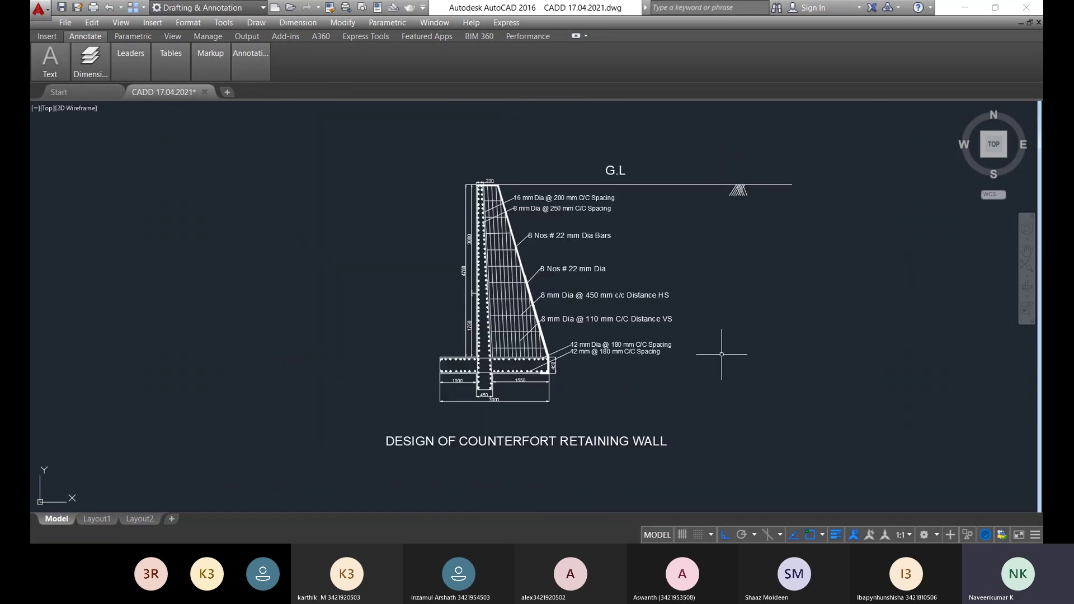
scroll(720, 353, up, 2)
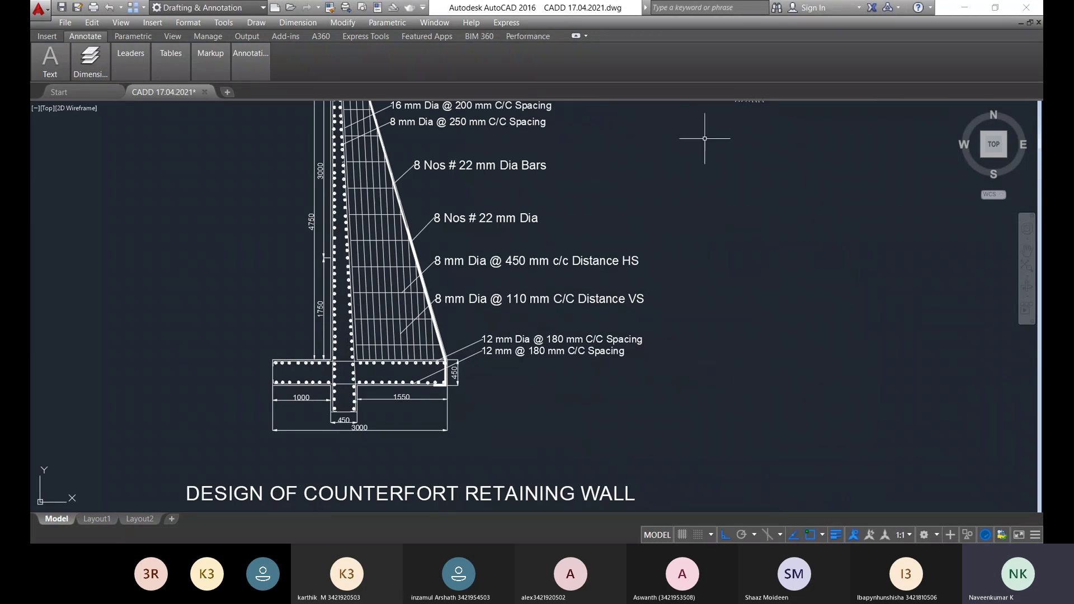
scroll(611, 156, down, 2)
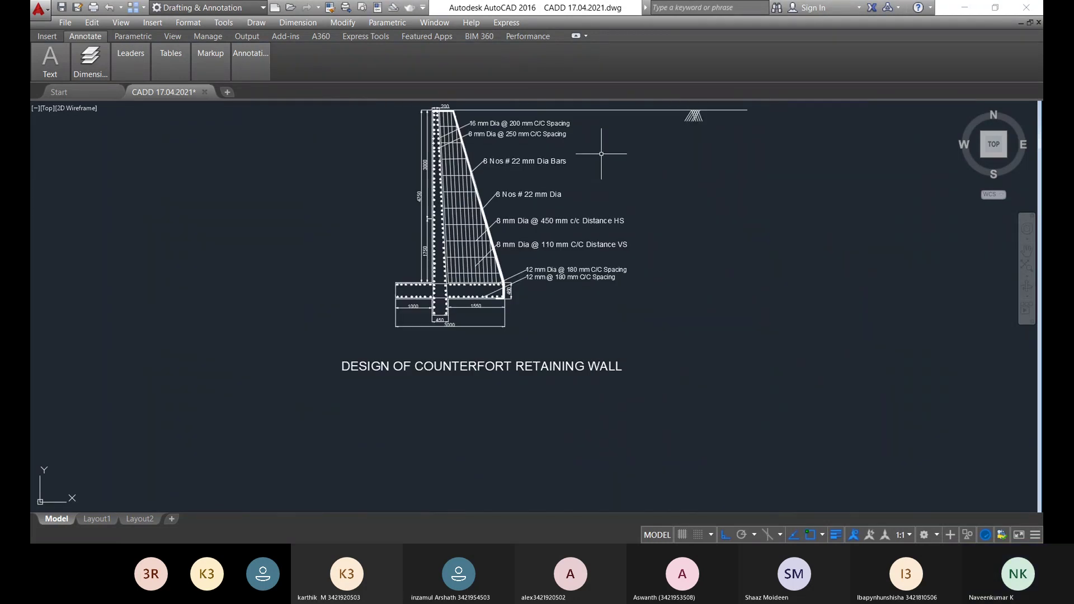
middle_drag(623, 179, 567, 255)
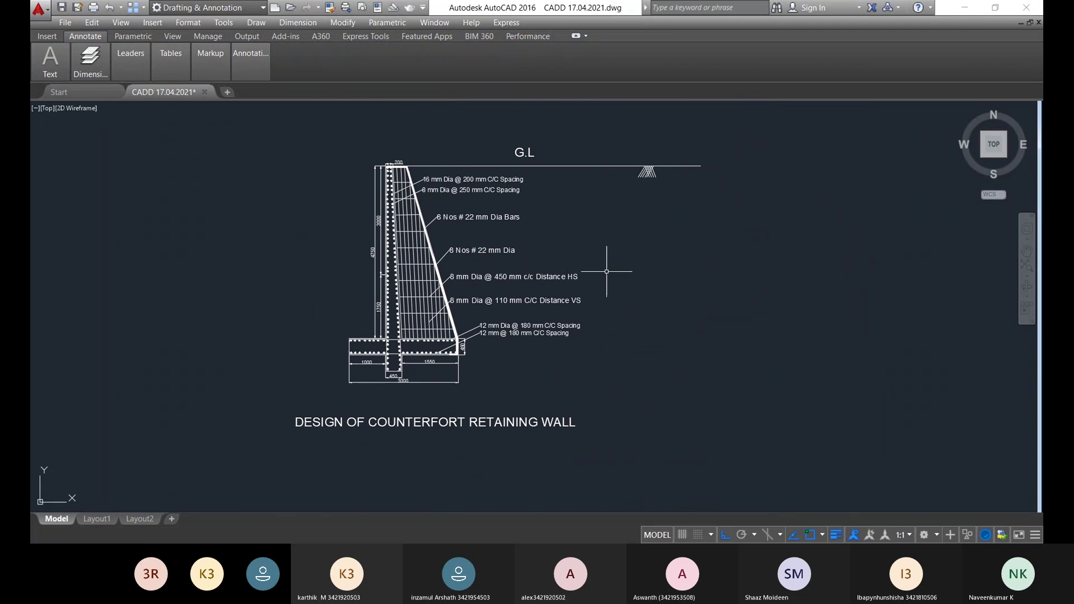